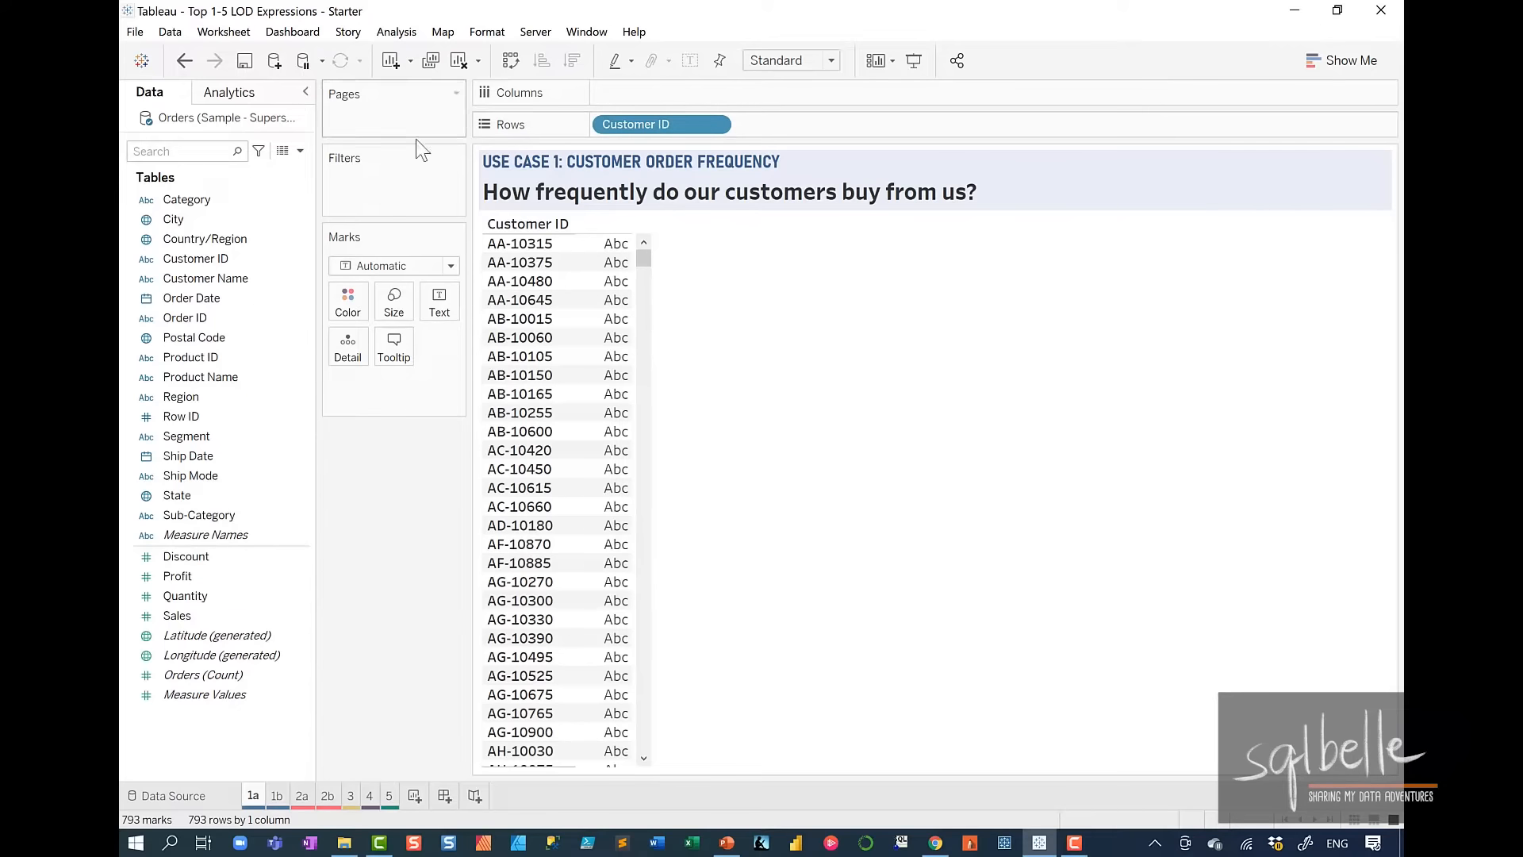
# - Add the distinct count of Order ID to Columns to chart orders per Customer ID
pyautogui.click(191, 319)
pyautogui.moveTo(195, 321); pyautogui.dragTo(611, 92)
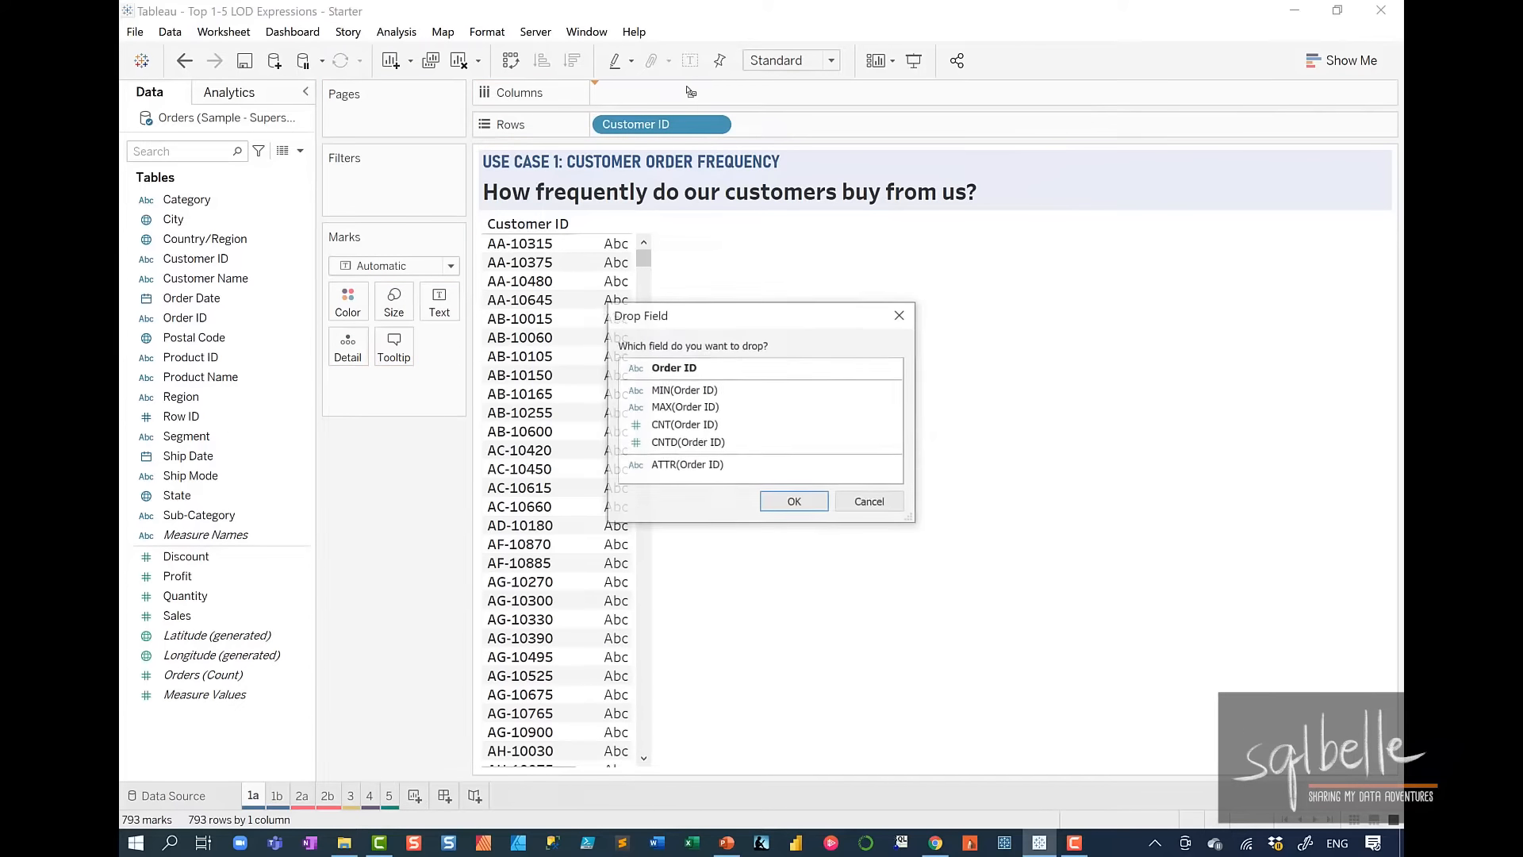
pyautogui.click(728, 452)
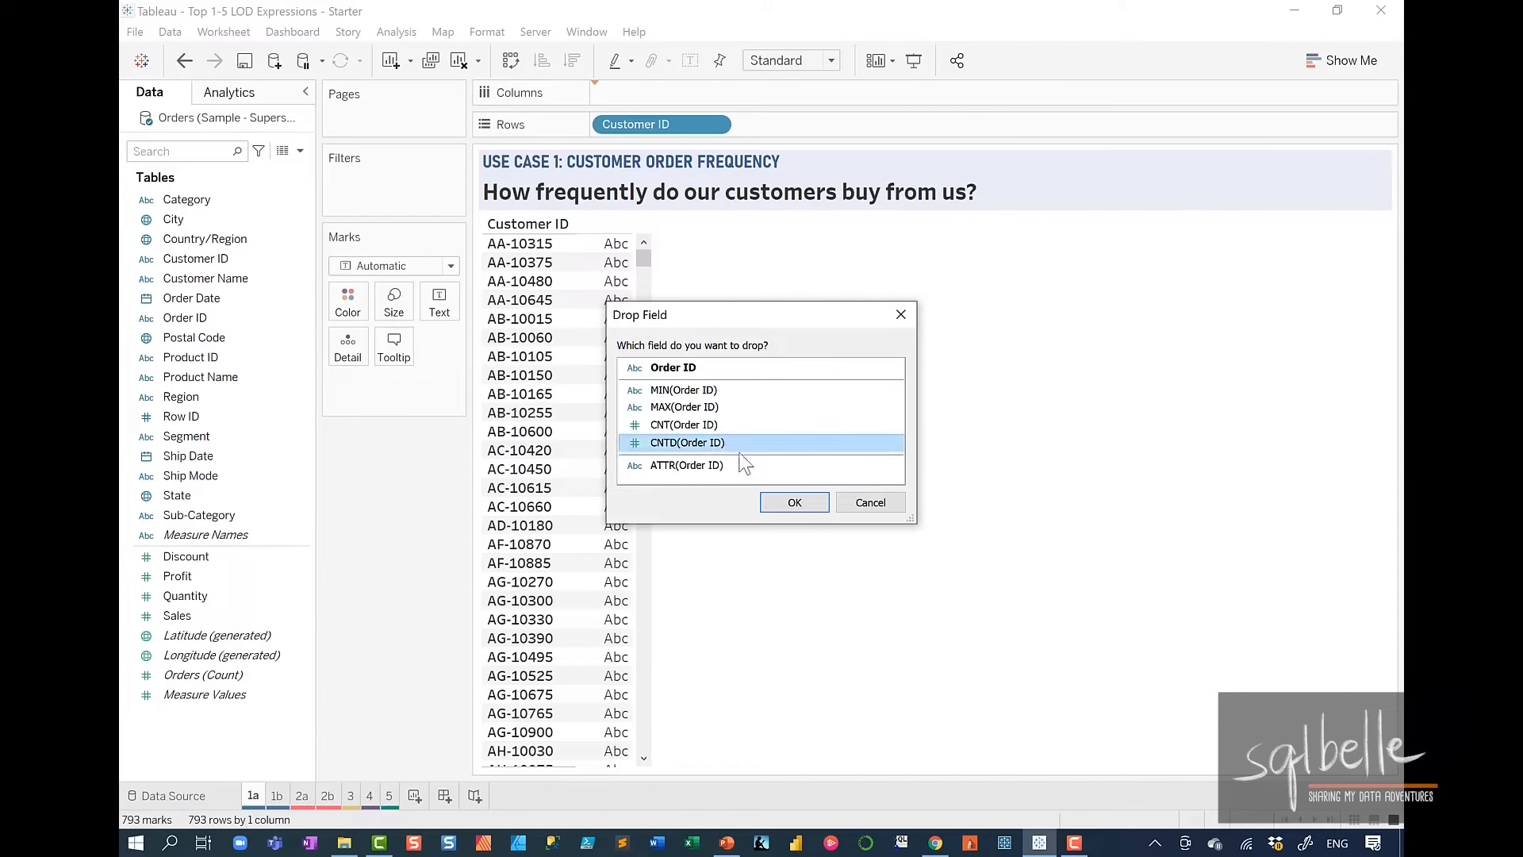
pyautogui.click(803, 497)
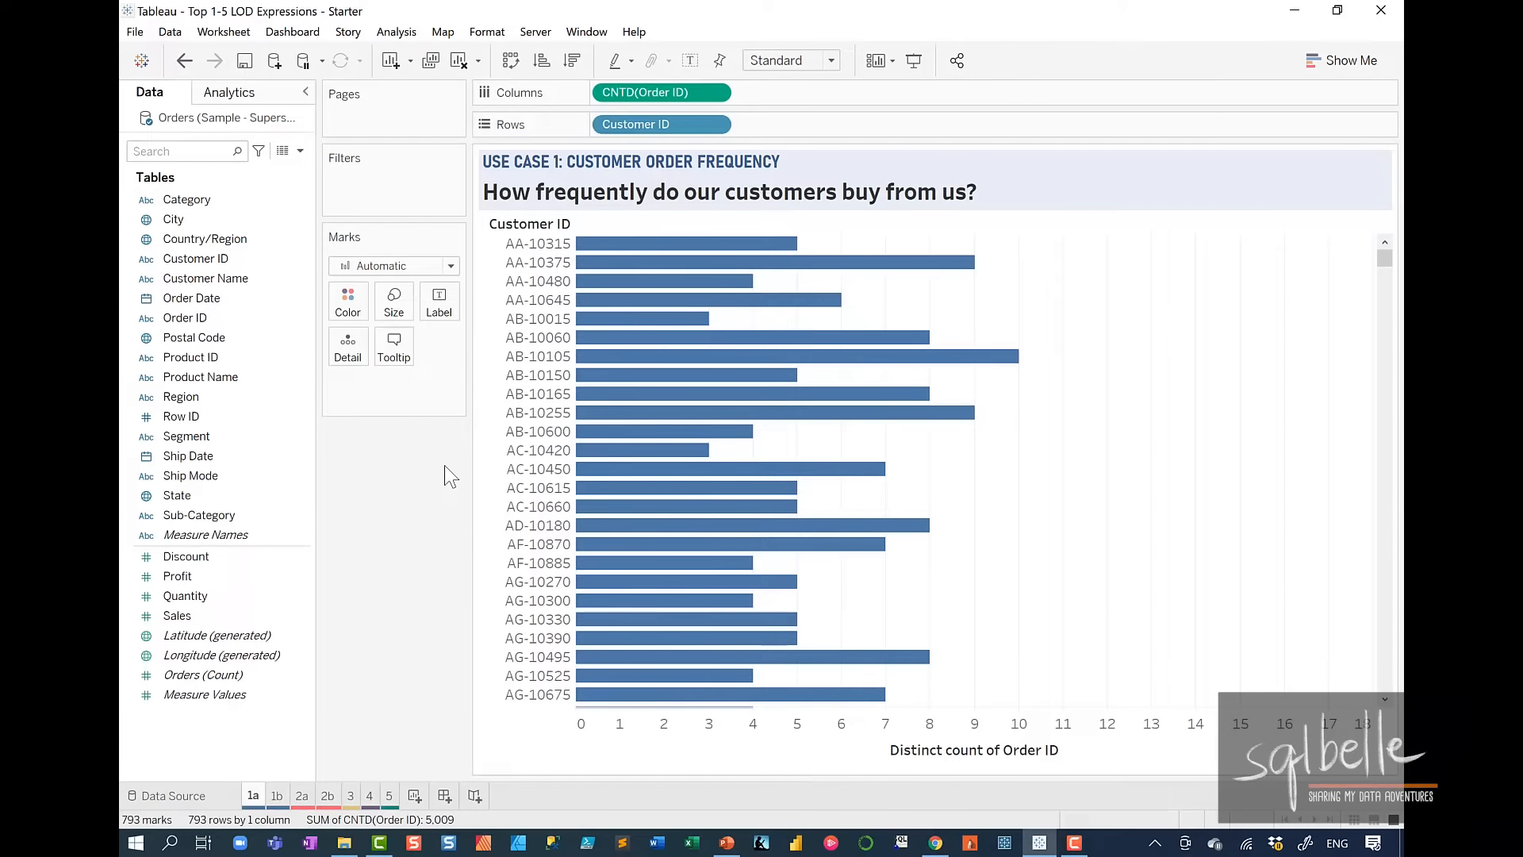
# - Show mark labels on the customer bars and allow the labels to overlap other marks
pyautogui.click(690, 61)
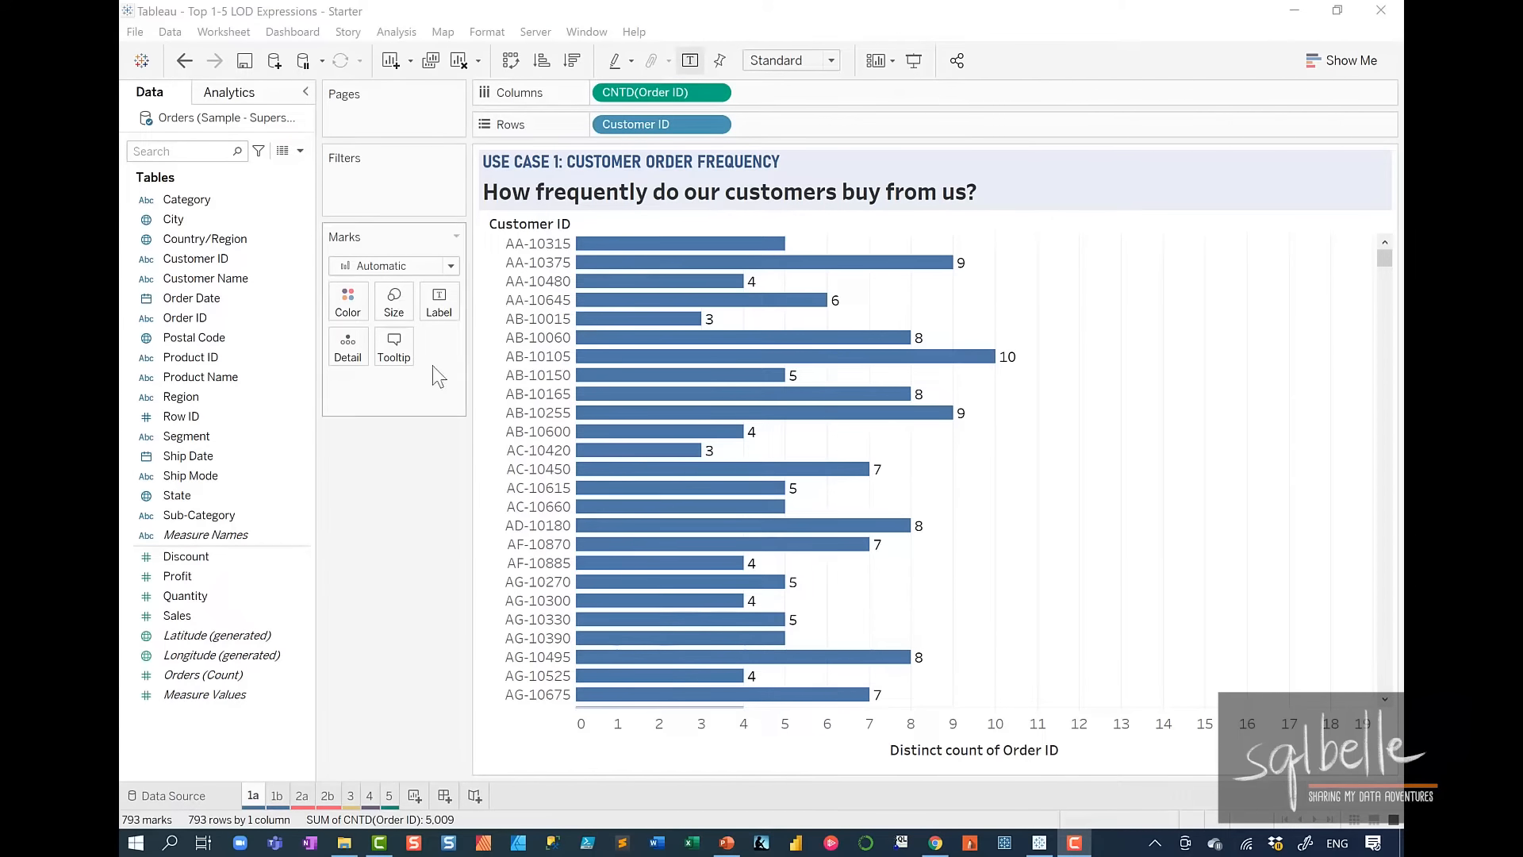
pyautogui.click(440, 305)
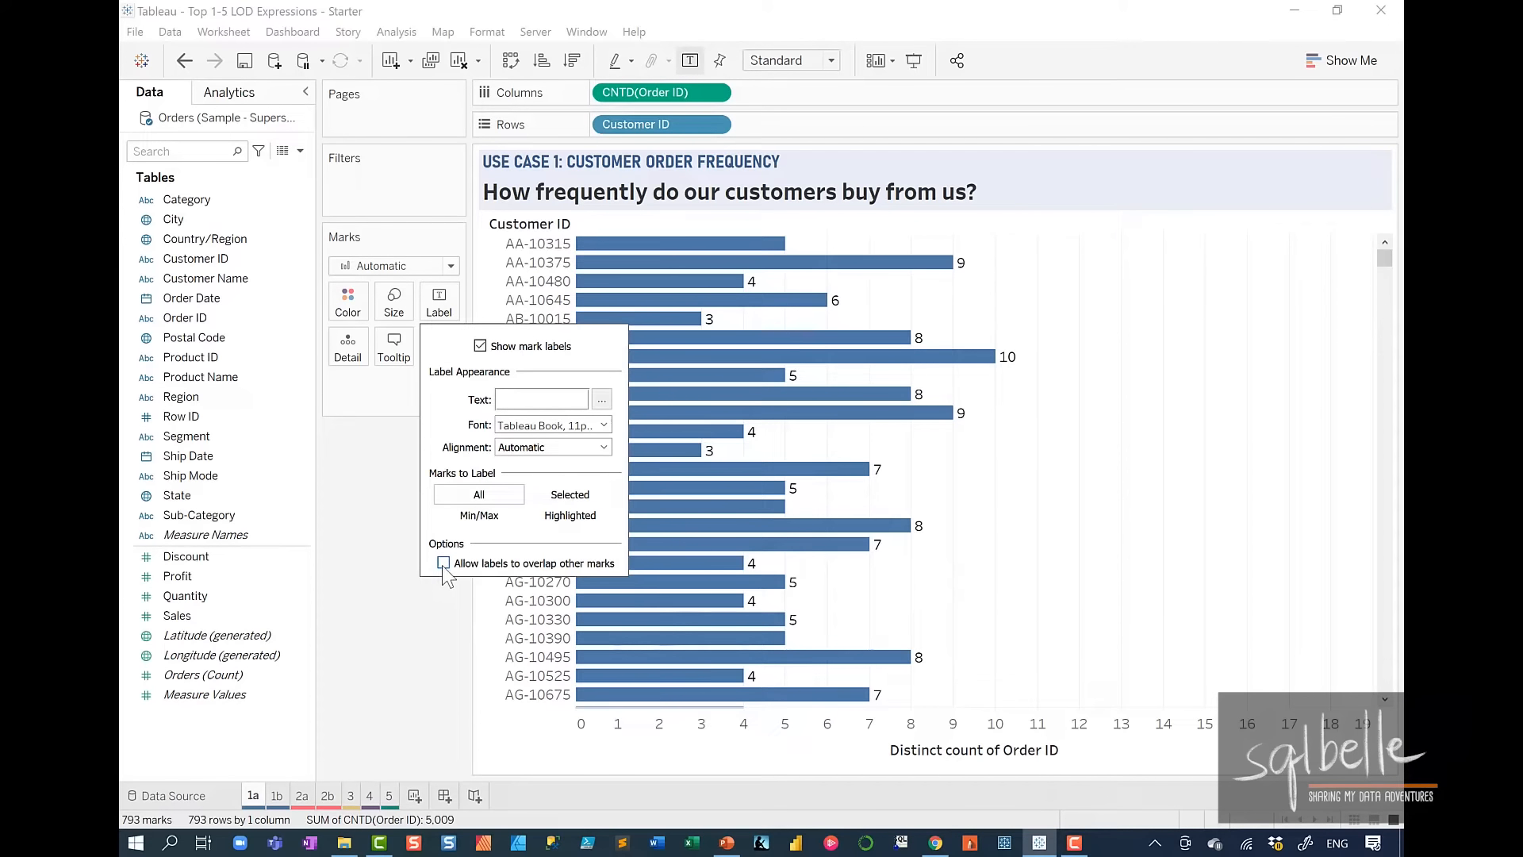
pyautogui.click(443, 564)
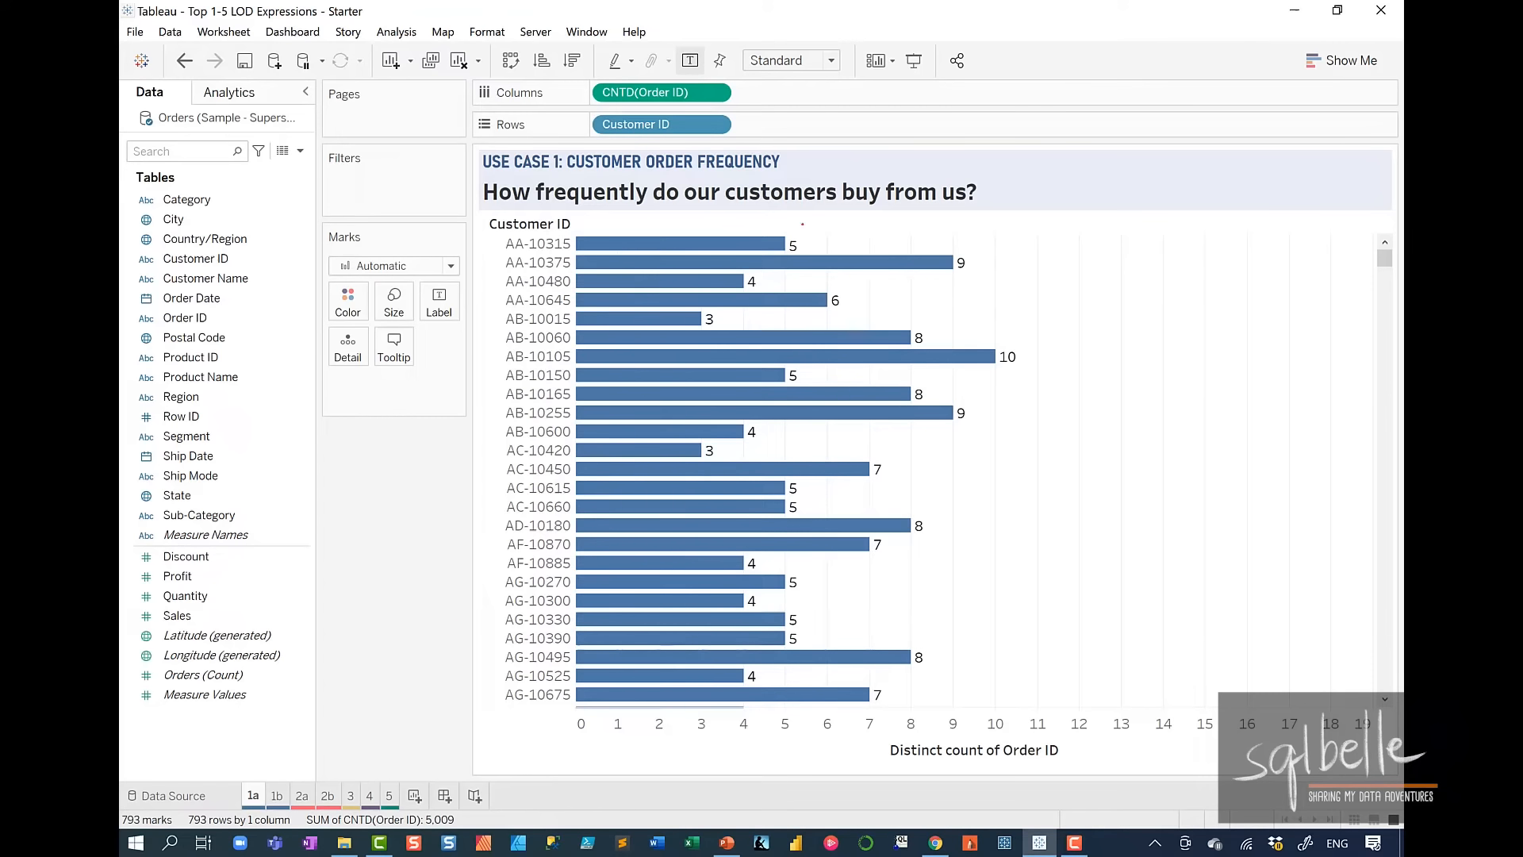
pyautogui.moveTo(800, 227)
pyautogui.mouseDown()
pyautogui.moveTo(770, 235)
pyautogui.moveTo(811, 229)
pyautogui.mouseUp()
pyautogui.moveTo(803, 355)
pyautogui.mouseDown()
pyautogui.moveTo(778, 373)
pyautogui.moveTo(814, 365)
pyautogui.mouseUp()
pyautogui.moveTo(805, 474)
pyautogui.mouseDown()
pyautogui.moveTo(787, 476)
pyautogui.moveTo(821, 484)
pyautogui.mouseUp()
pyautogui.moveTo(785, 573); pyautogui.dragTo(810, 569)
pyautogui.moveTo(821, 639)
pyautogui.mouseDown()
pyautogui.moveTo(782, 658)
pyautogui.moveTo(833, 619)
pyautogui.mouseUp()
pyautogui.press('Escape')
# - Try converting Customer ID on Rows to a Count (Distinct) measure, and undo the change
pyautogui.click(716, 126)
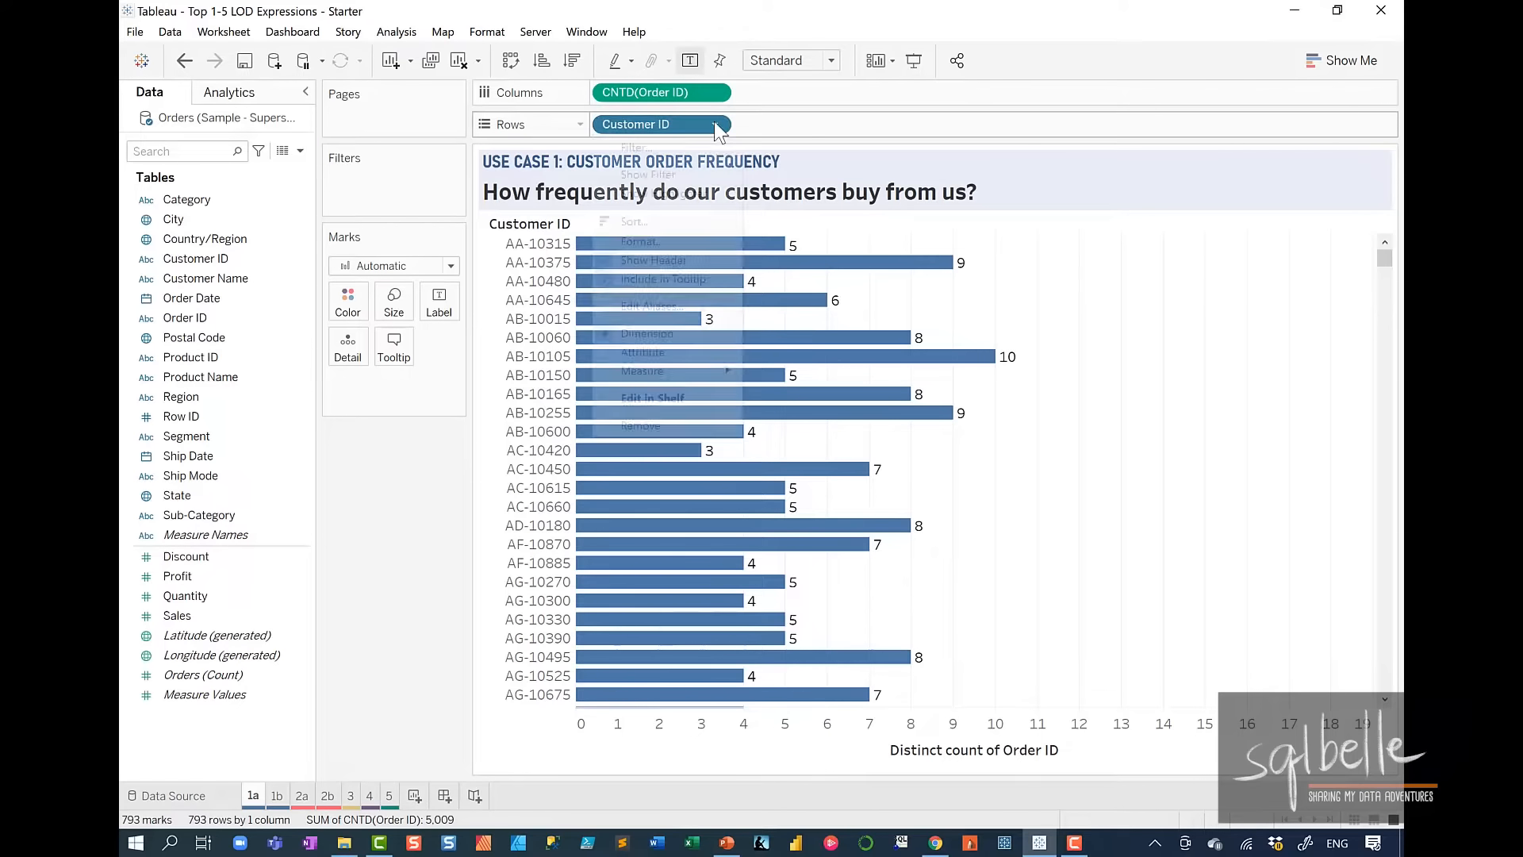
pyautogui.moveTo(657, 378)
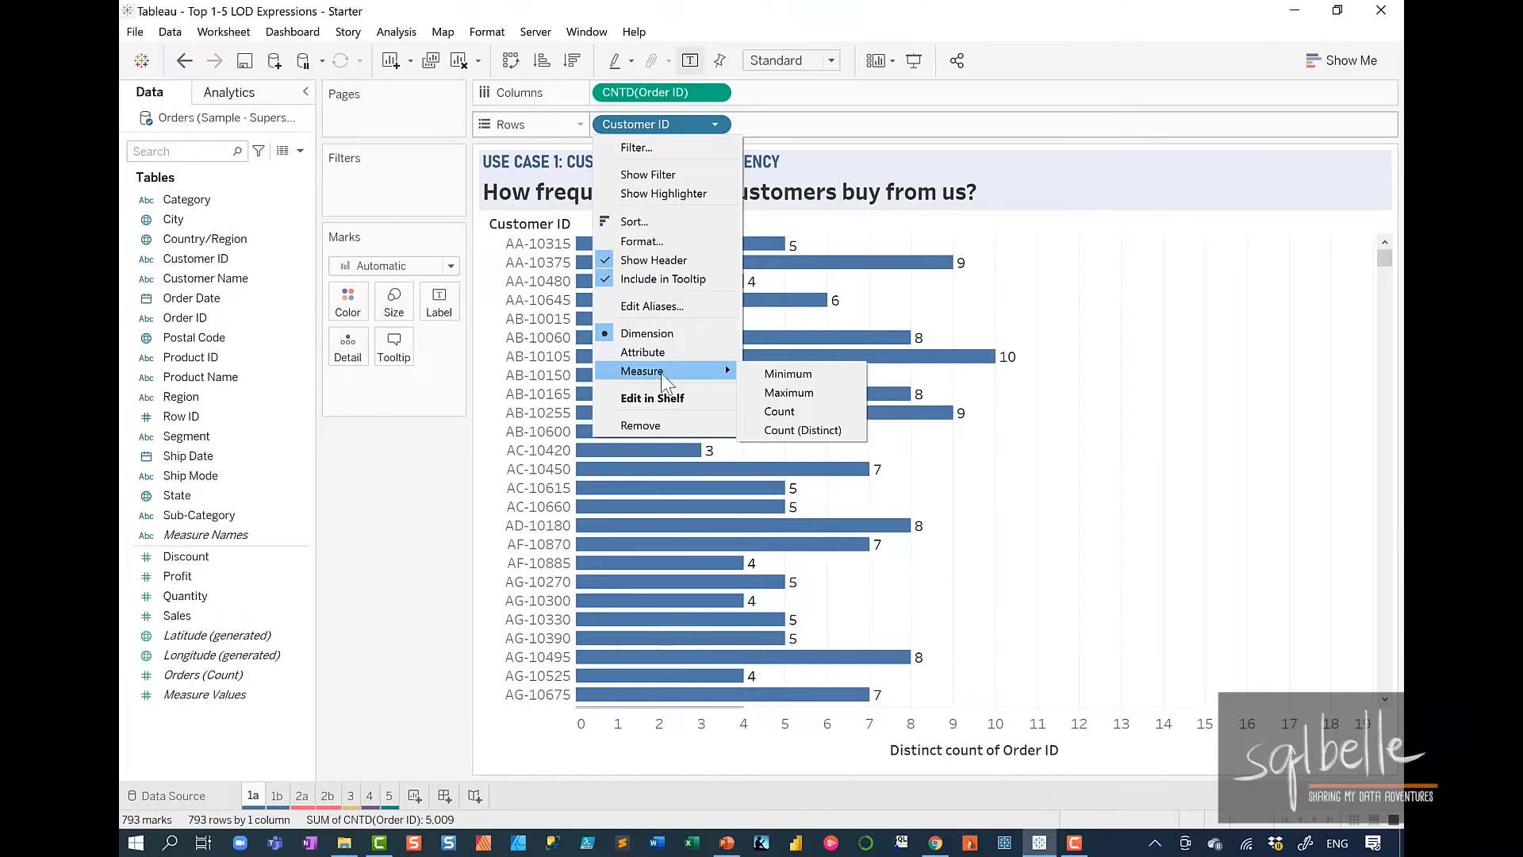
pyautogui.click(802, 430)
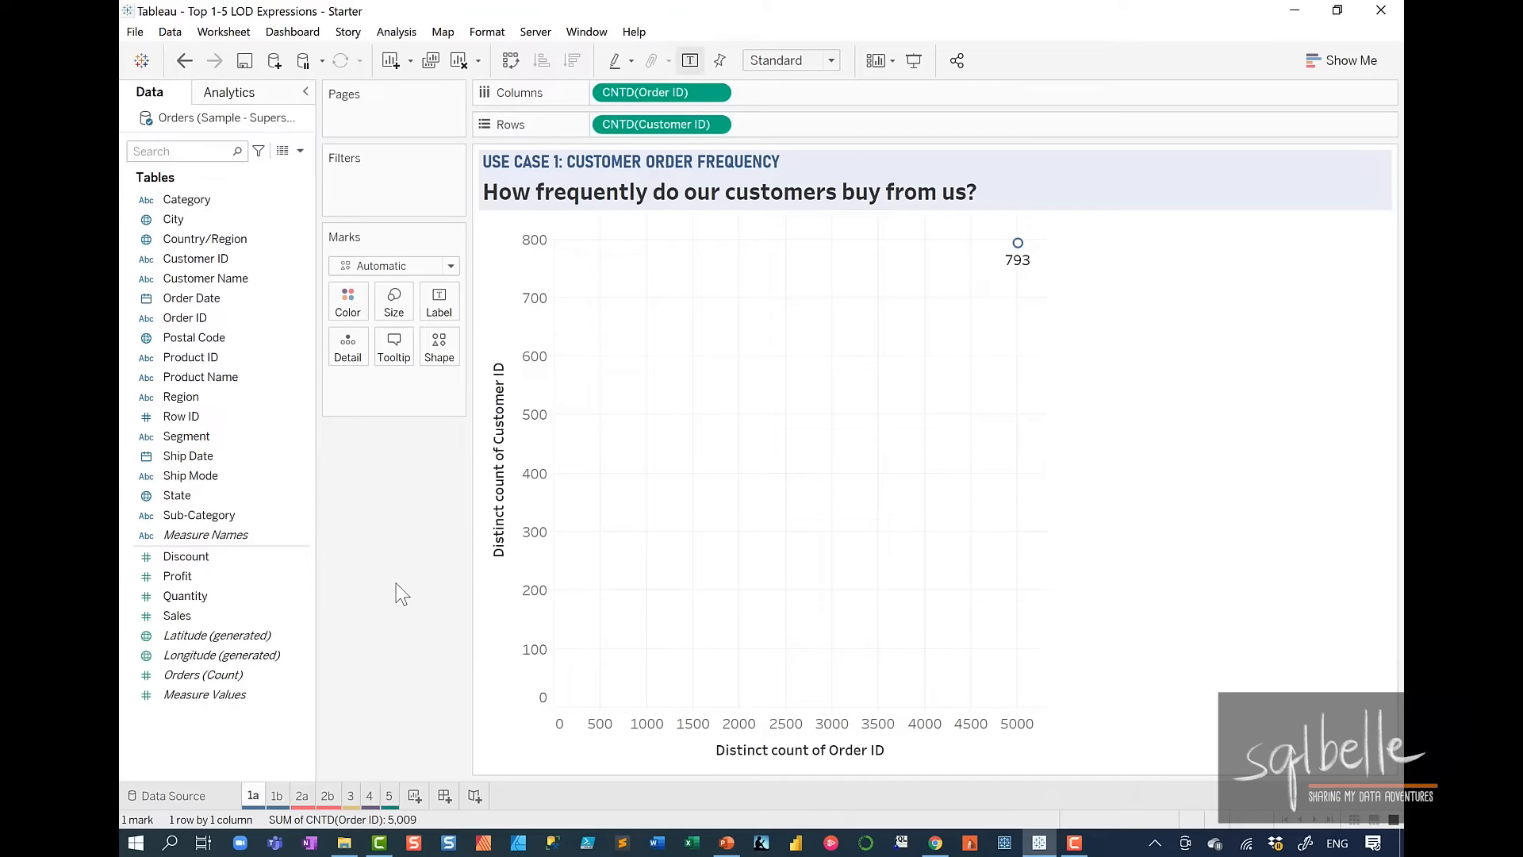
pyautogui.moveTo(742, 60)
pyautogui.mouseDown()
pyautogui.moveTo(627, 199)
pyautogui.moveTo(746, 60)
pyautogui.mouseUp()
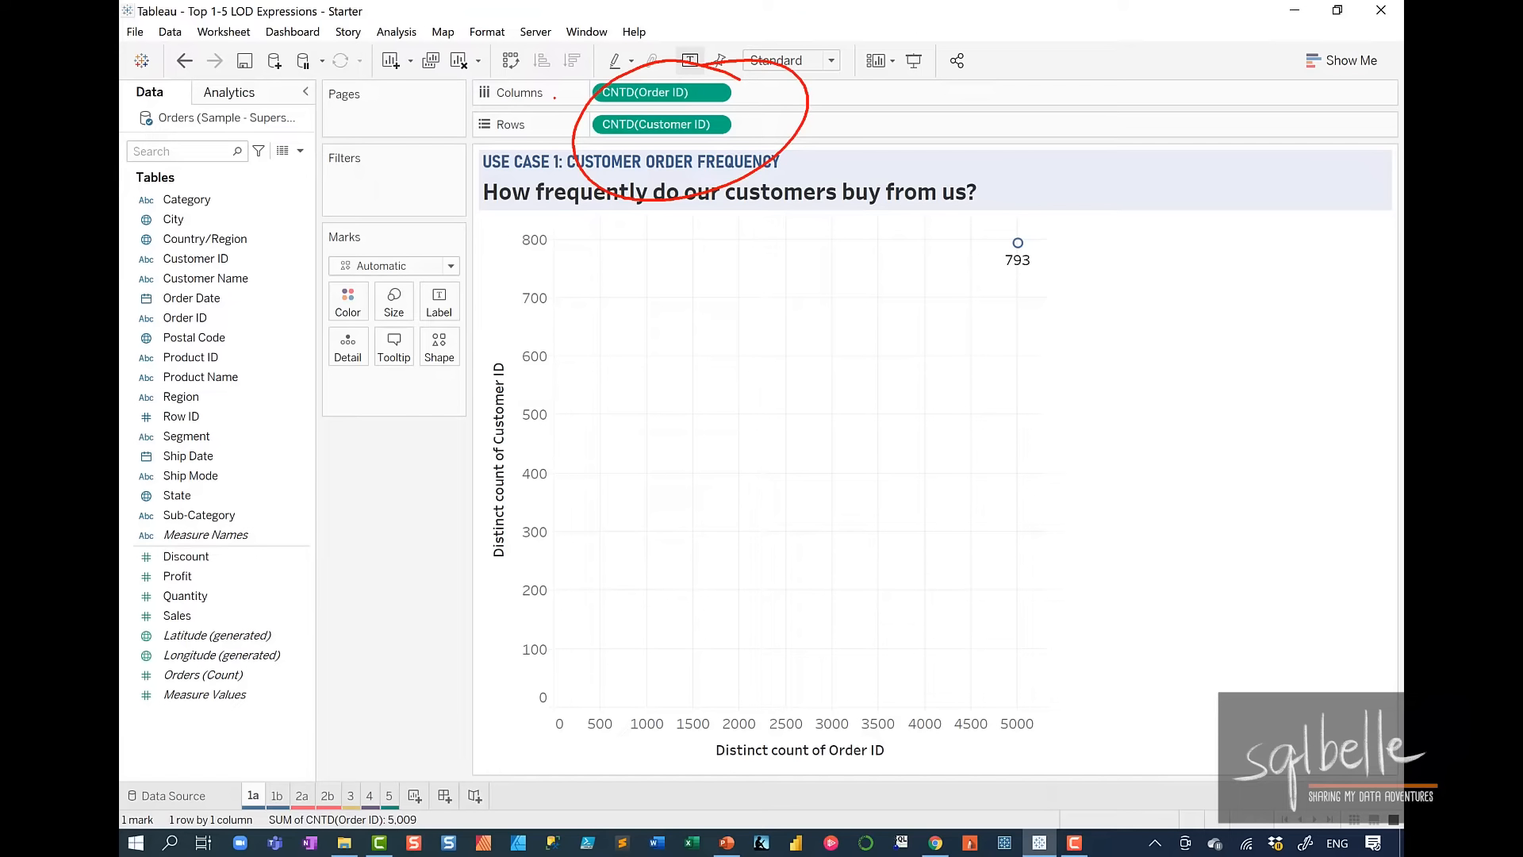
pyautogui.press('Escape')
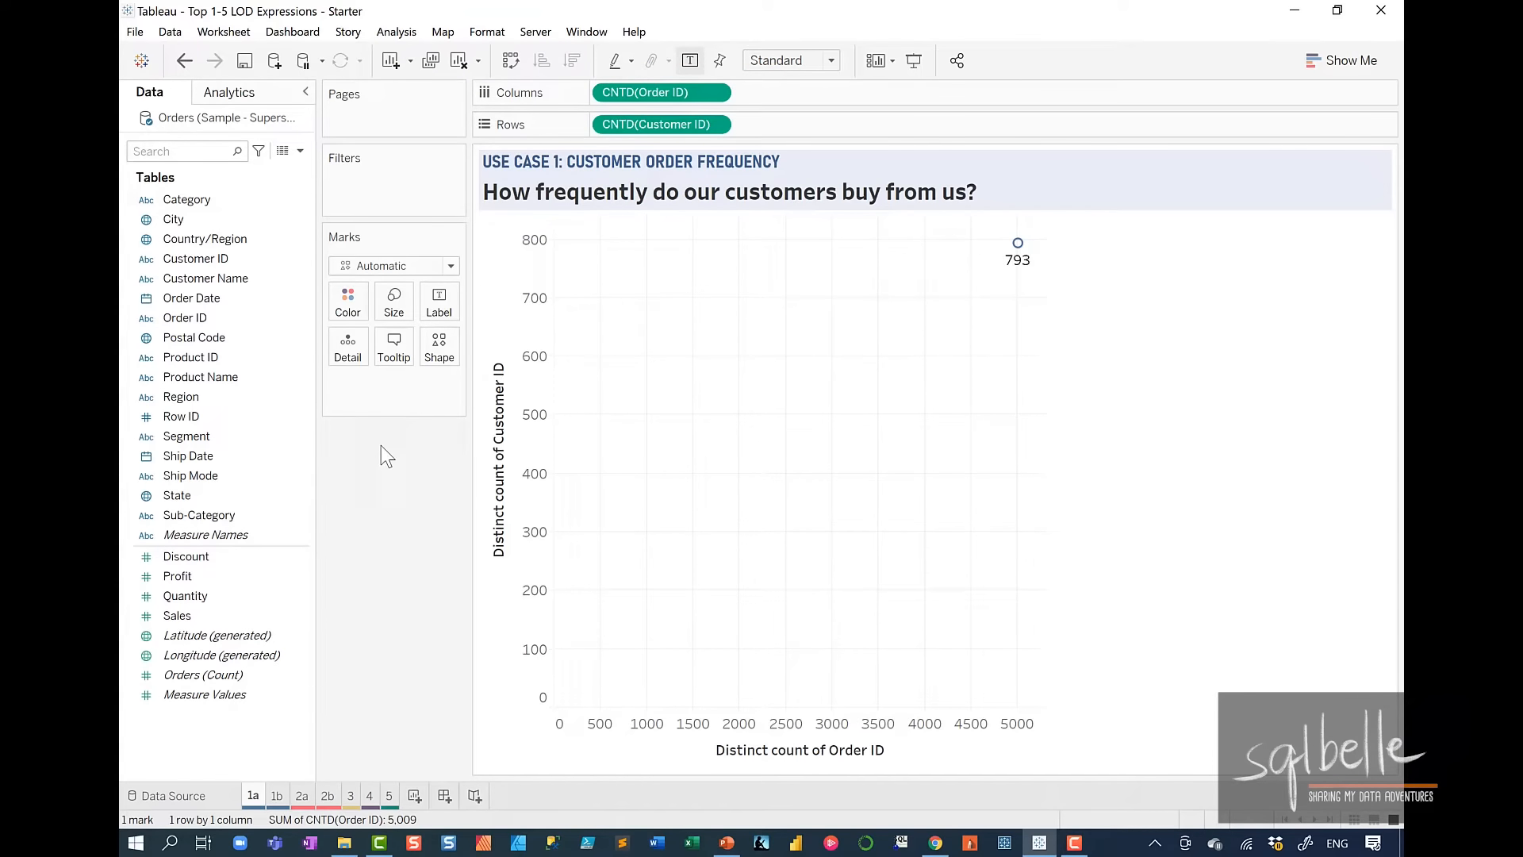
pyautogui.click(183, 61)
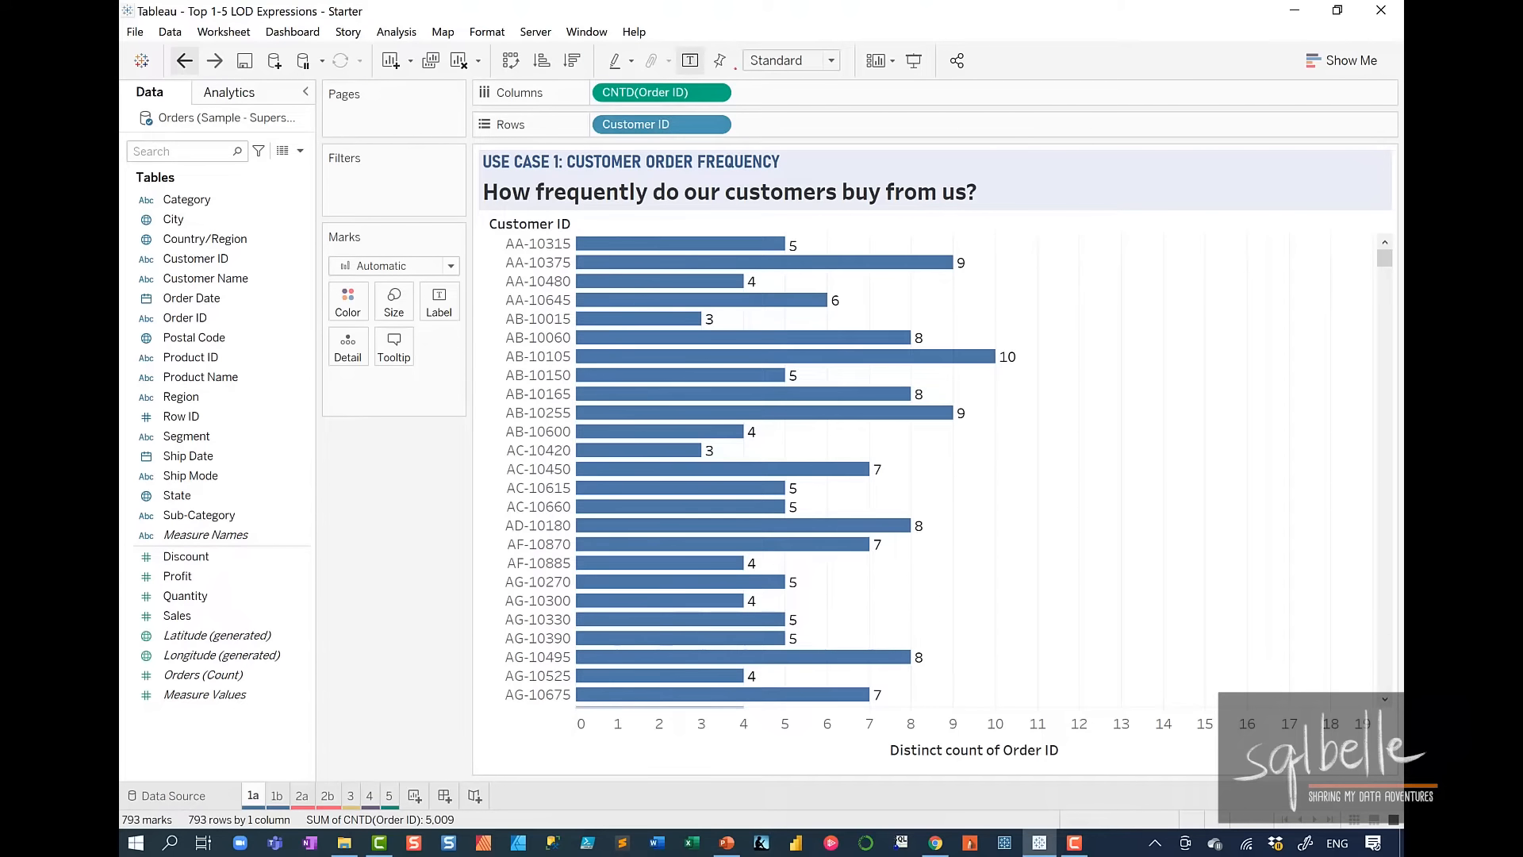
pyautogui.moveTo(736, 65)
pyautogui.mouseDown()
pyautogui.moveTo(556, 143)
pyautogui.moveTo(718, 51)
pyautogui.mouseUp()
pyautogui.moveTo(832, 148); pyautogui.dragTo(831, 230)
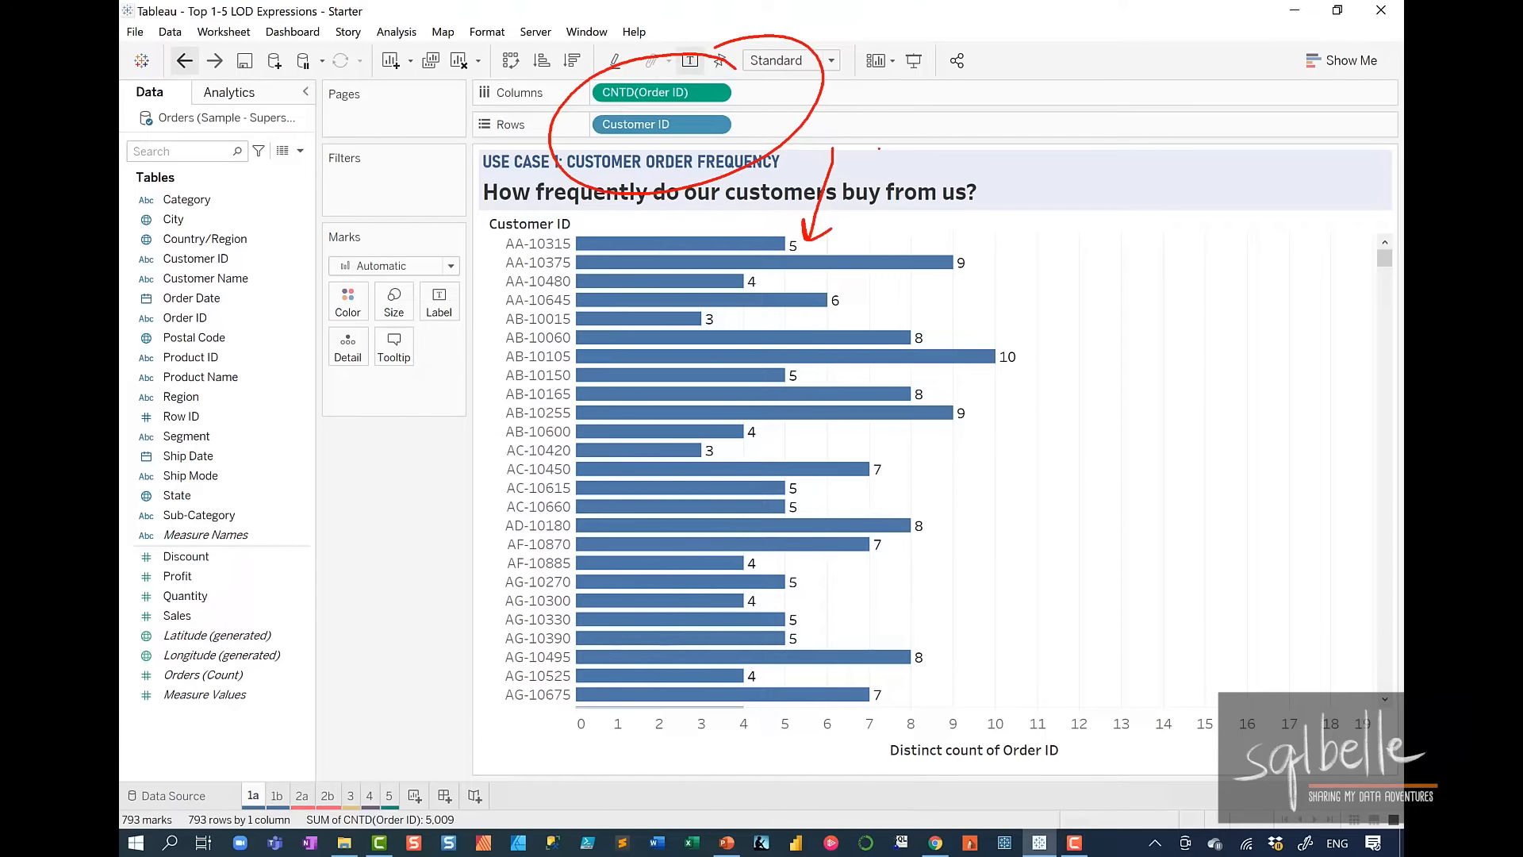
pyautogui.press('Escape')
# - Create a calculated field named "# of Purchased - FIXED"
pyautogui.click(300, 151)
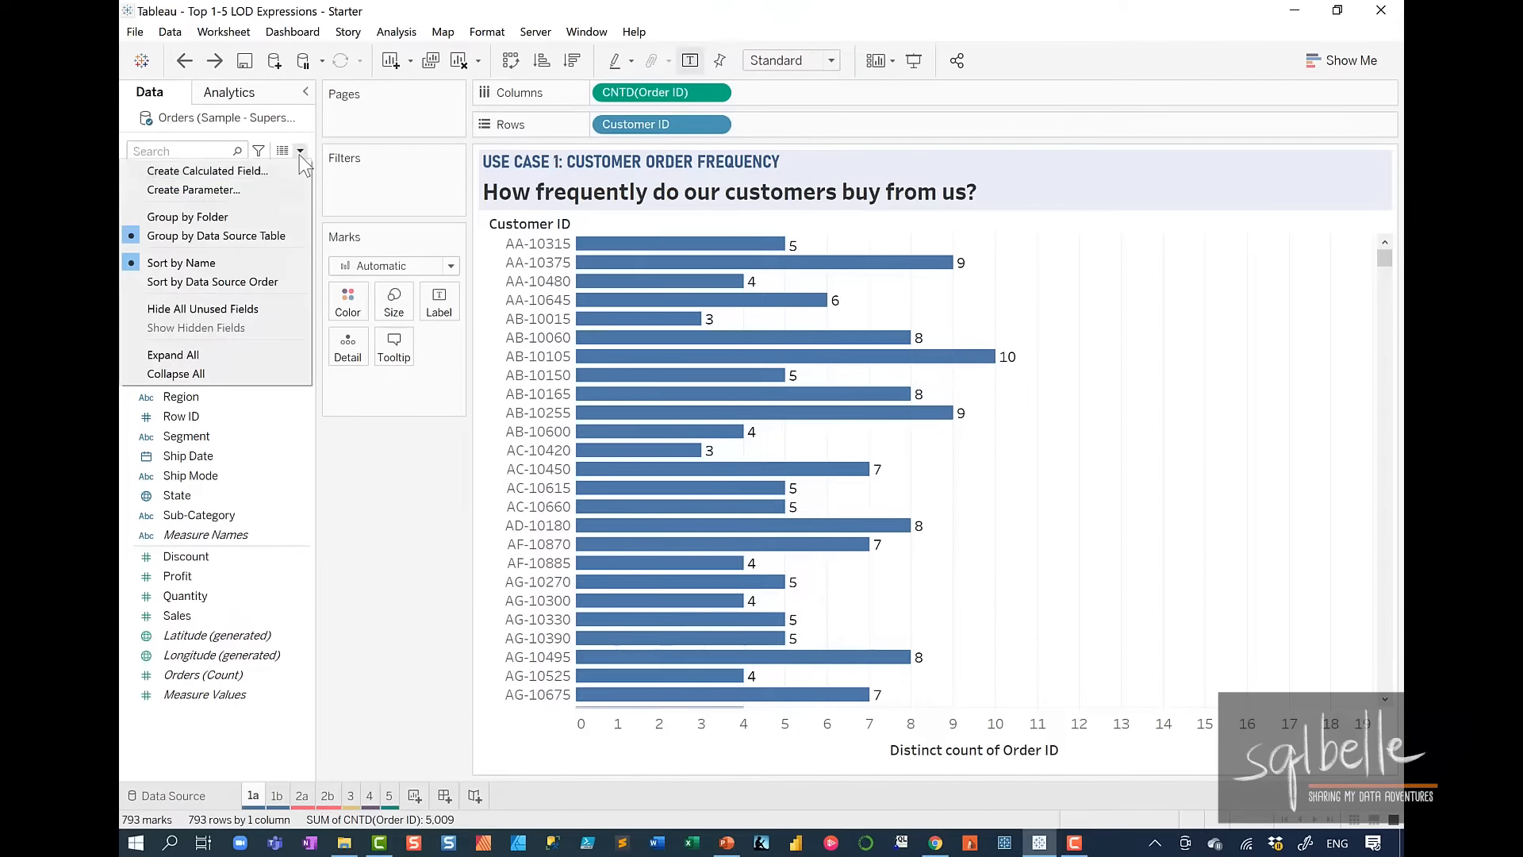
pyautogui.click(199, 167)
pyautogui.moveTo(833, 408); pyautogui.dragTo(838, 460)
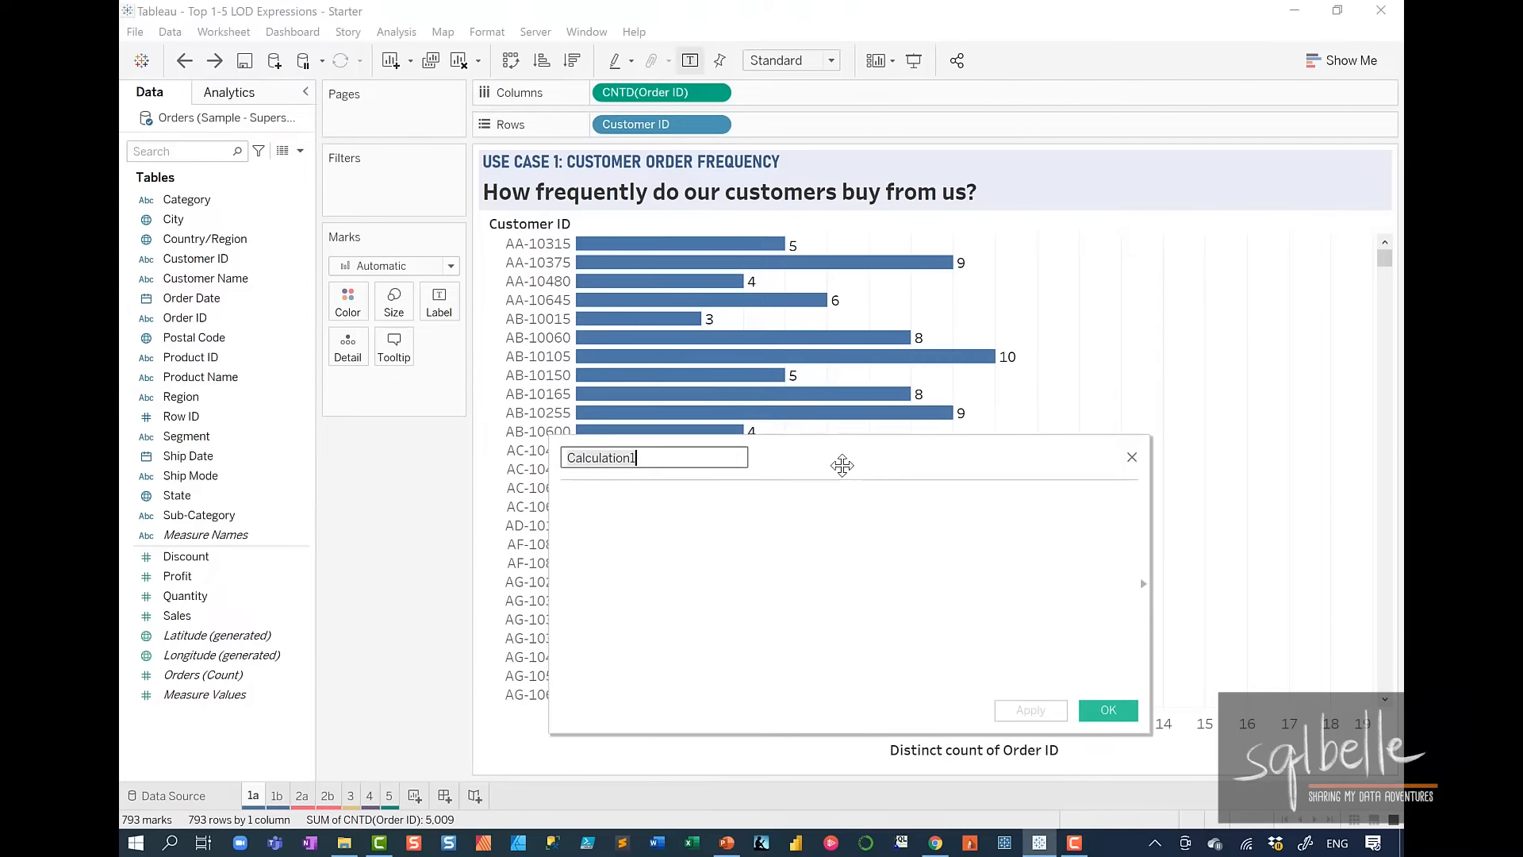
pyautogui.write('# of')
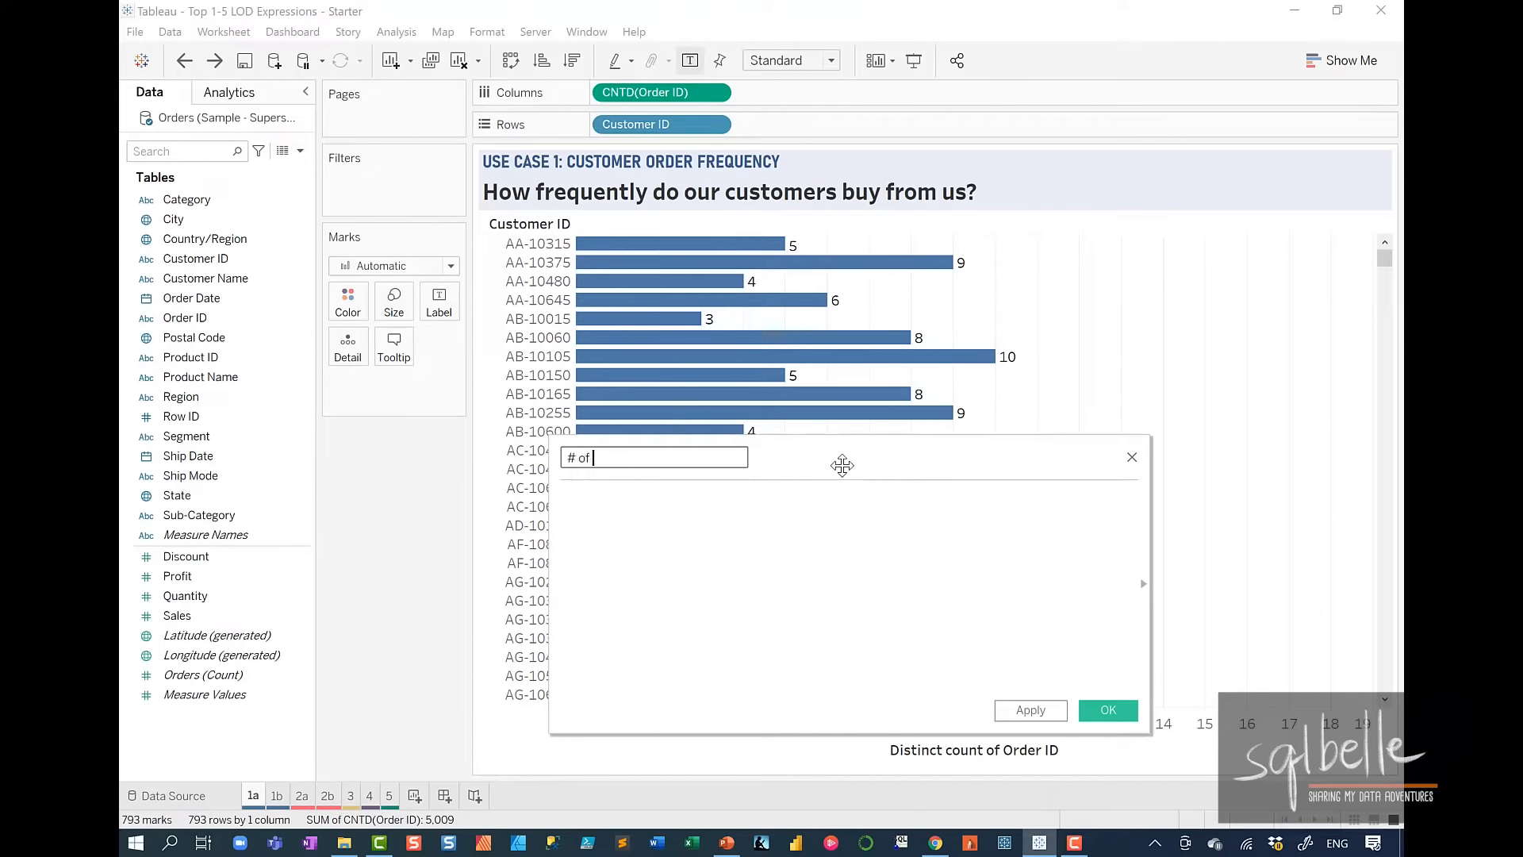
pyautogui.write(' Purchased - FIXED')
# - Define the calculation as {FIXED [Customer ID]: COUNTD([Order ID])} and save the field
pyautogui.click(774, 548)
pyautogui.write('{F')
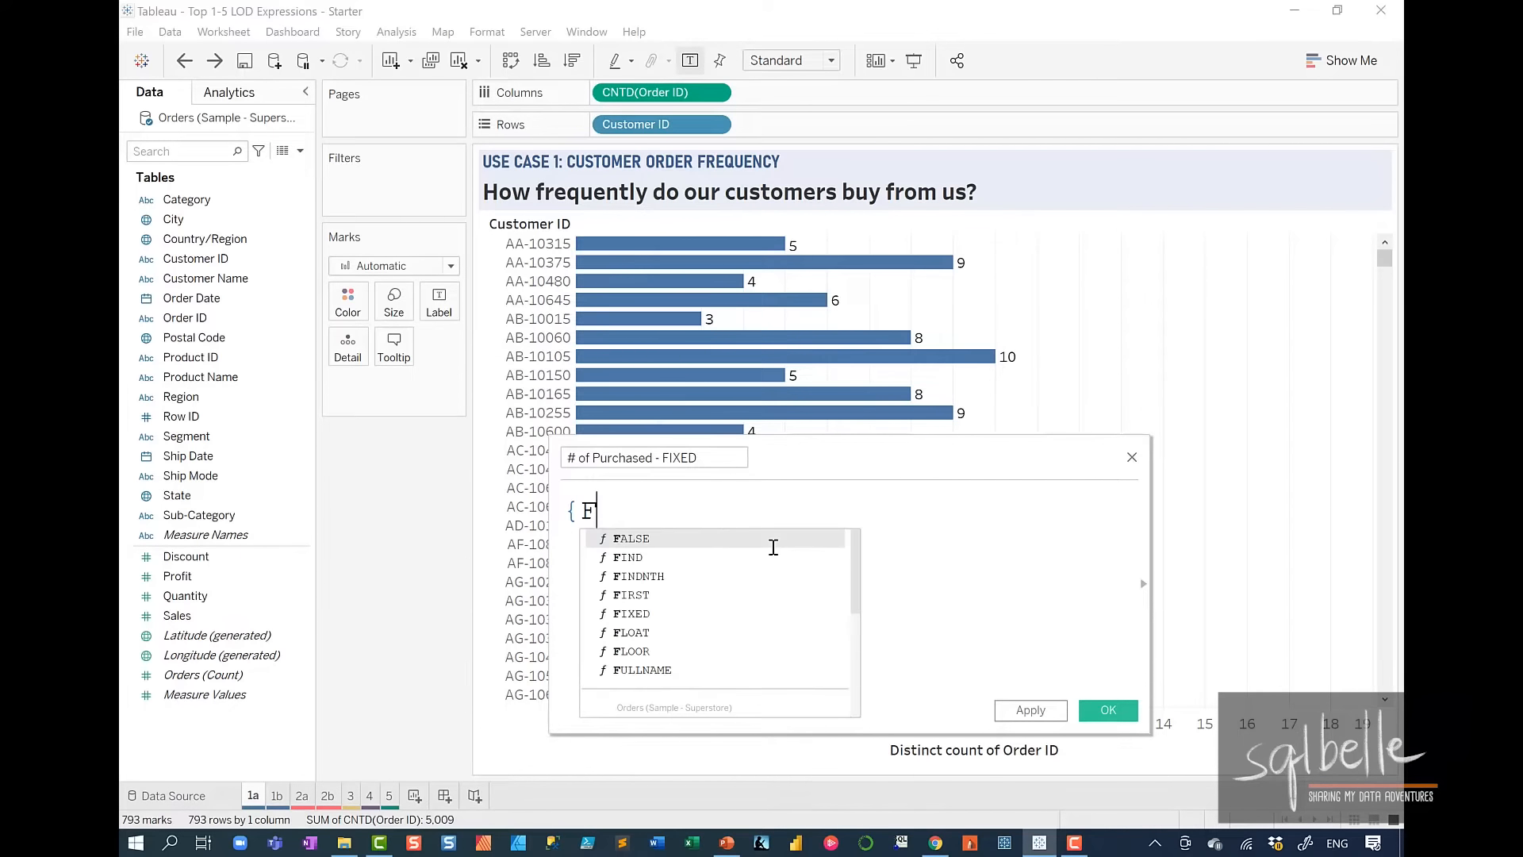
pyautogui.write('IXED')
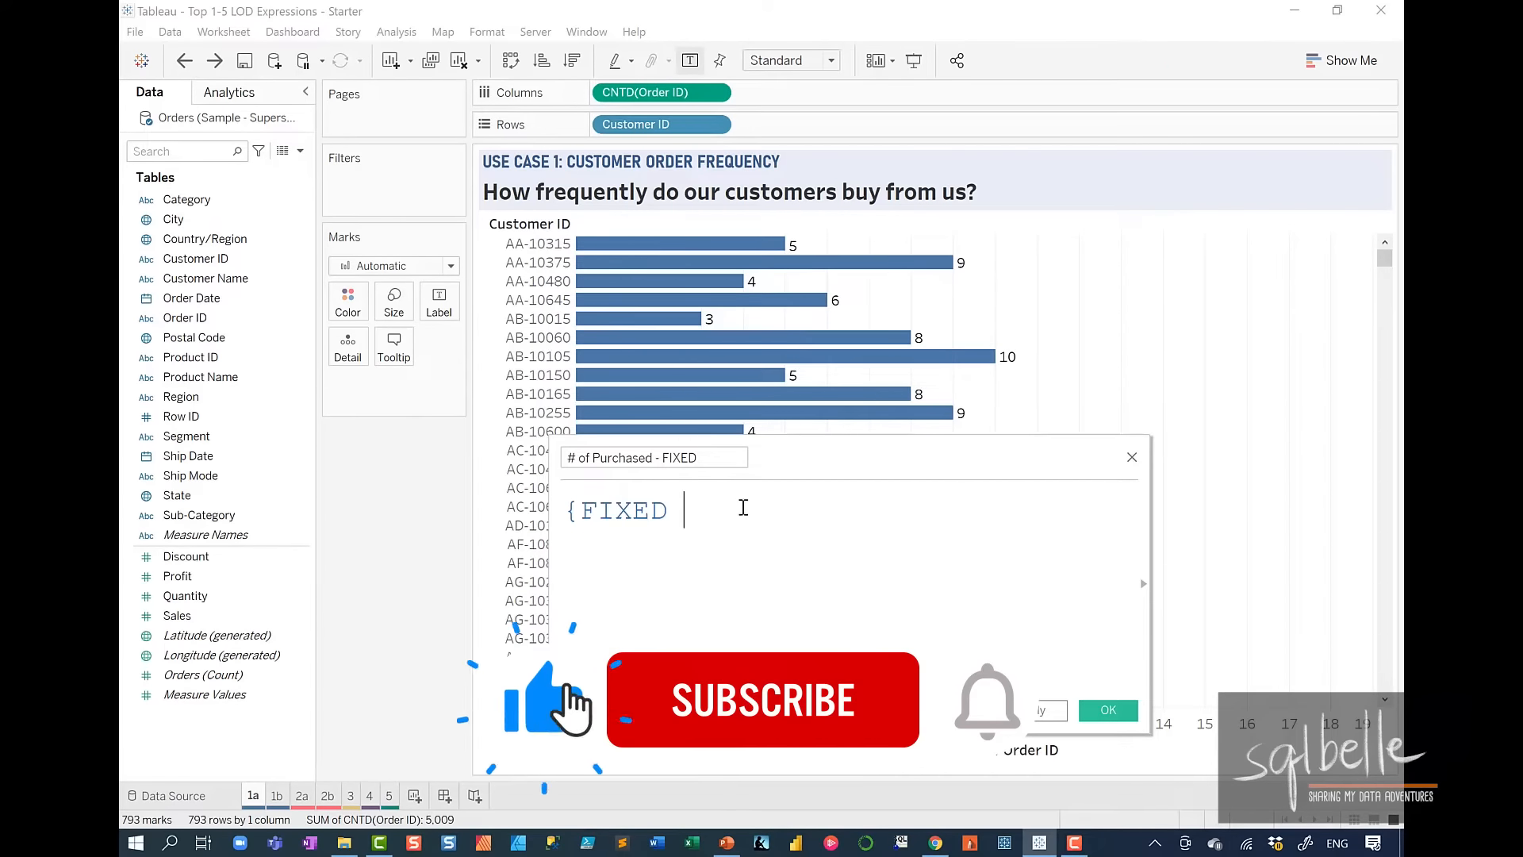
pyautogui.moveTo(641, 131); pyautogui.dragTo(682, 515)
pyautogui.write(':')
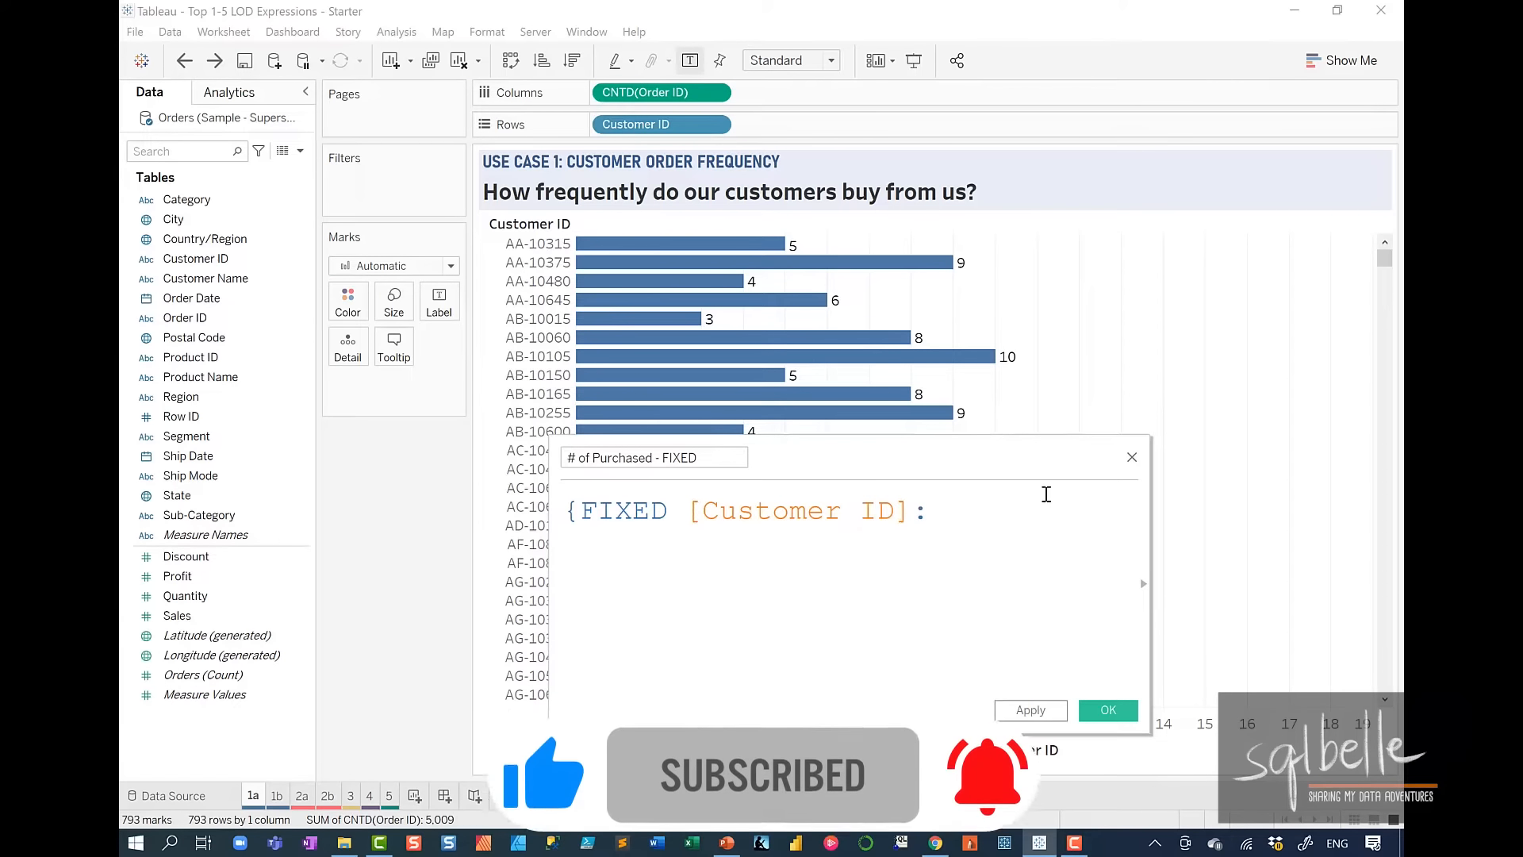
pyautogui.moveTo(1149, 522); pyautogui.dragTo(1260, 521)
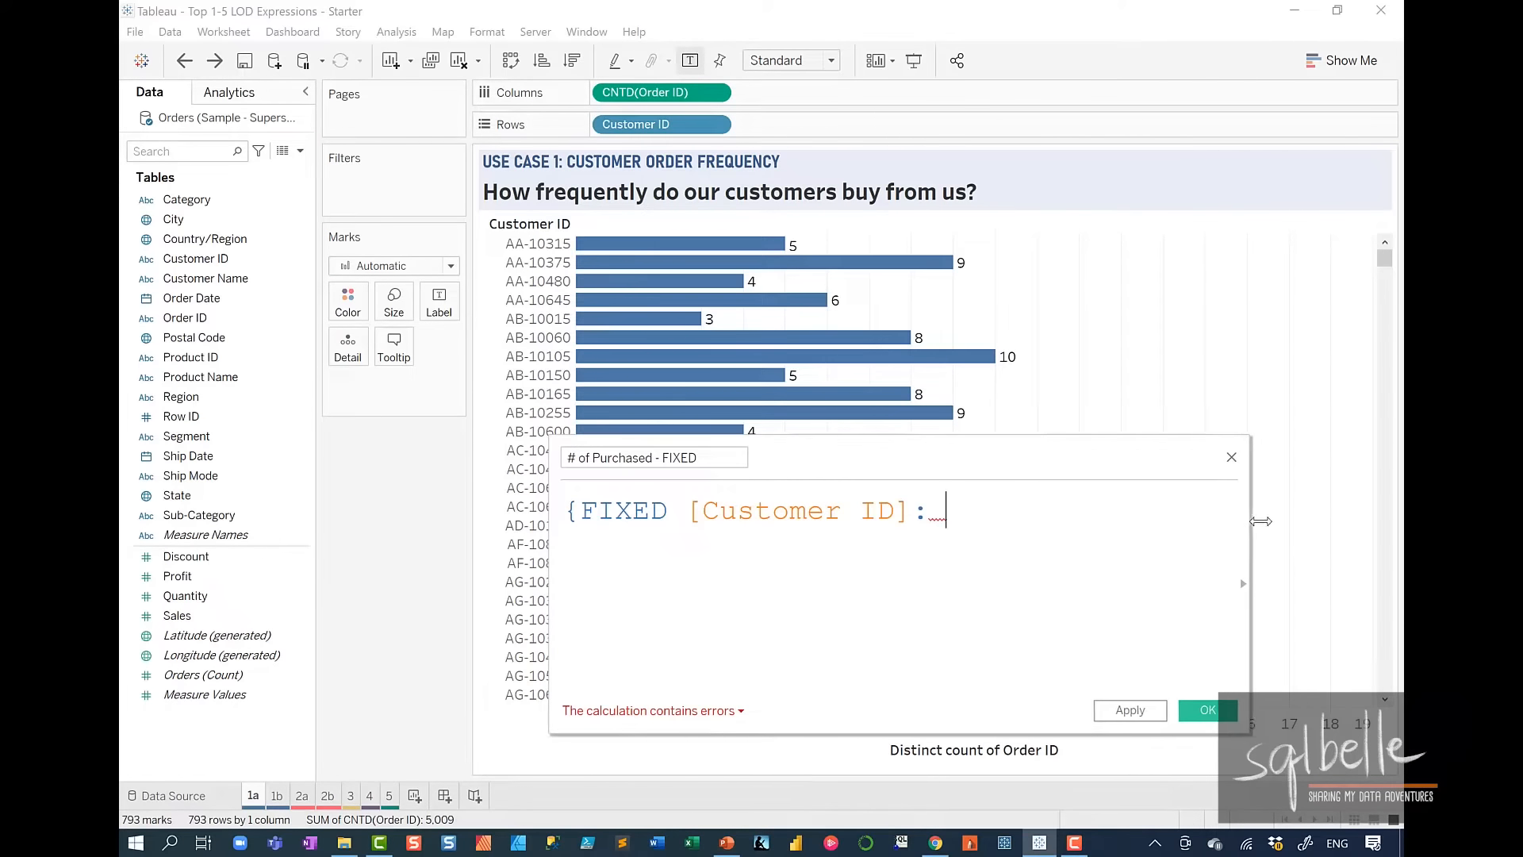
pyautogui.moveTo(661, 92); pyautogui.dragTo(972, 530)
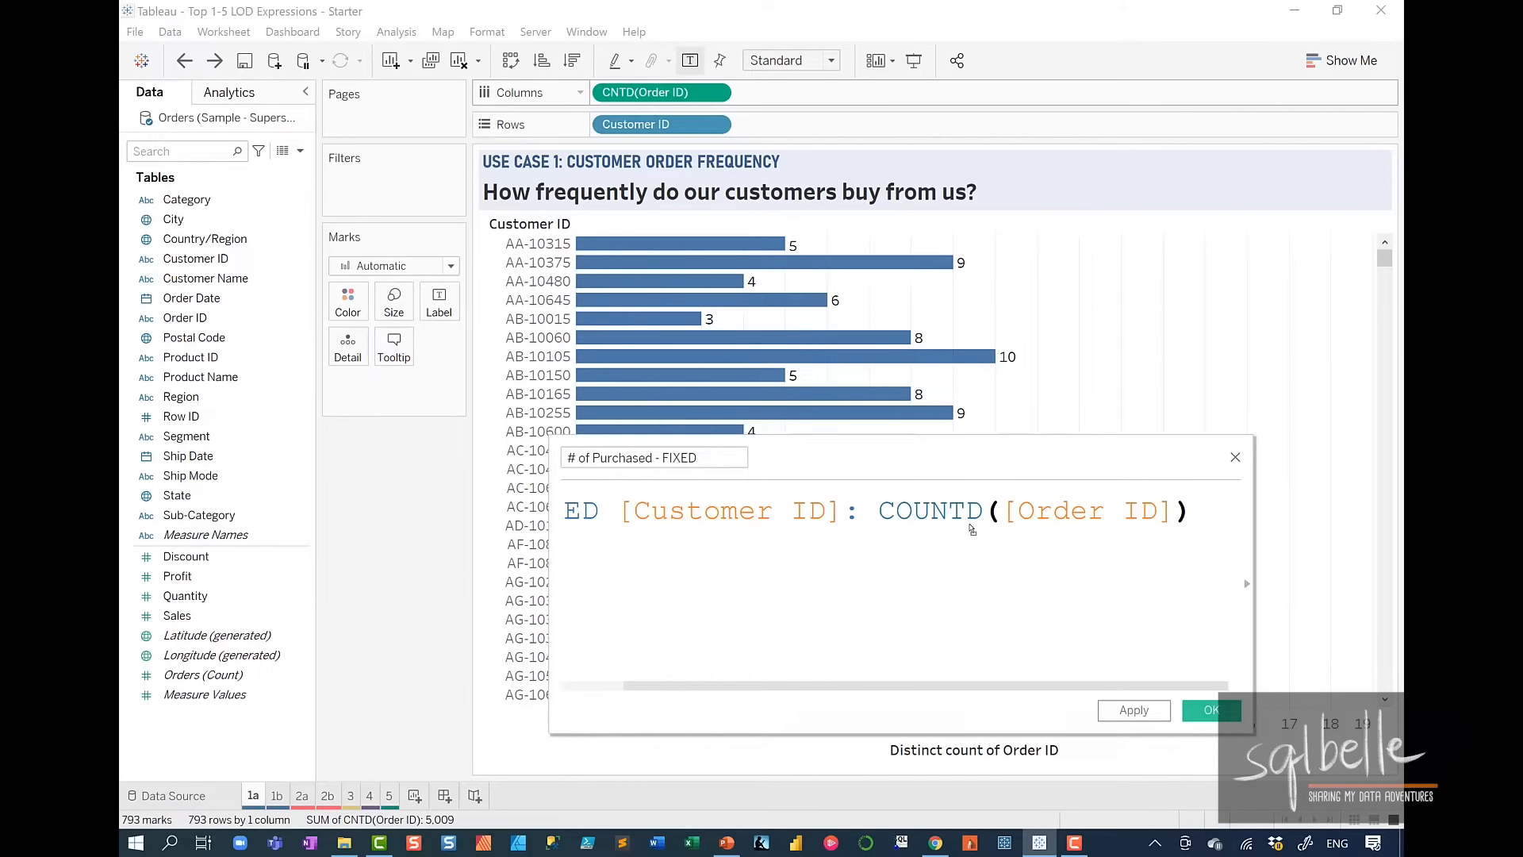
pyautogui.write('}')
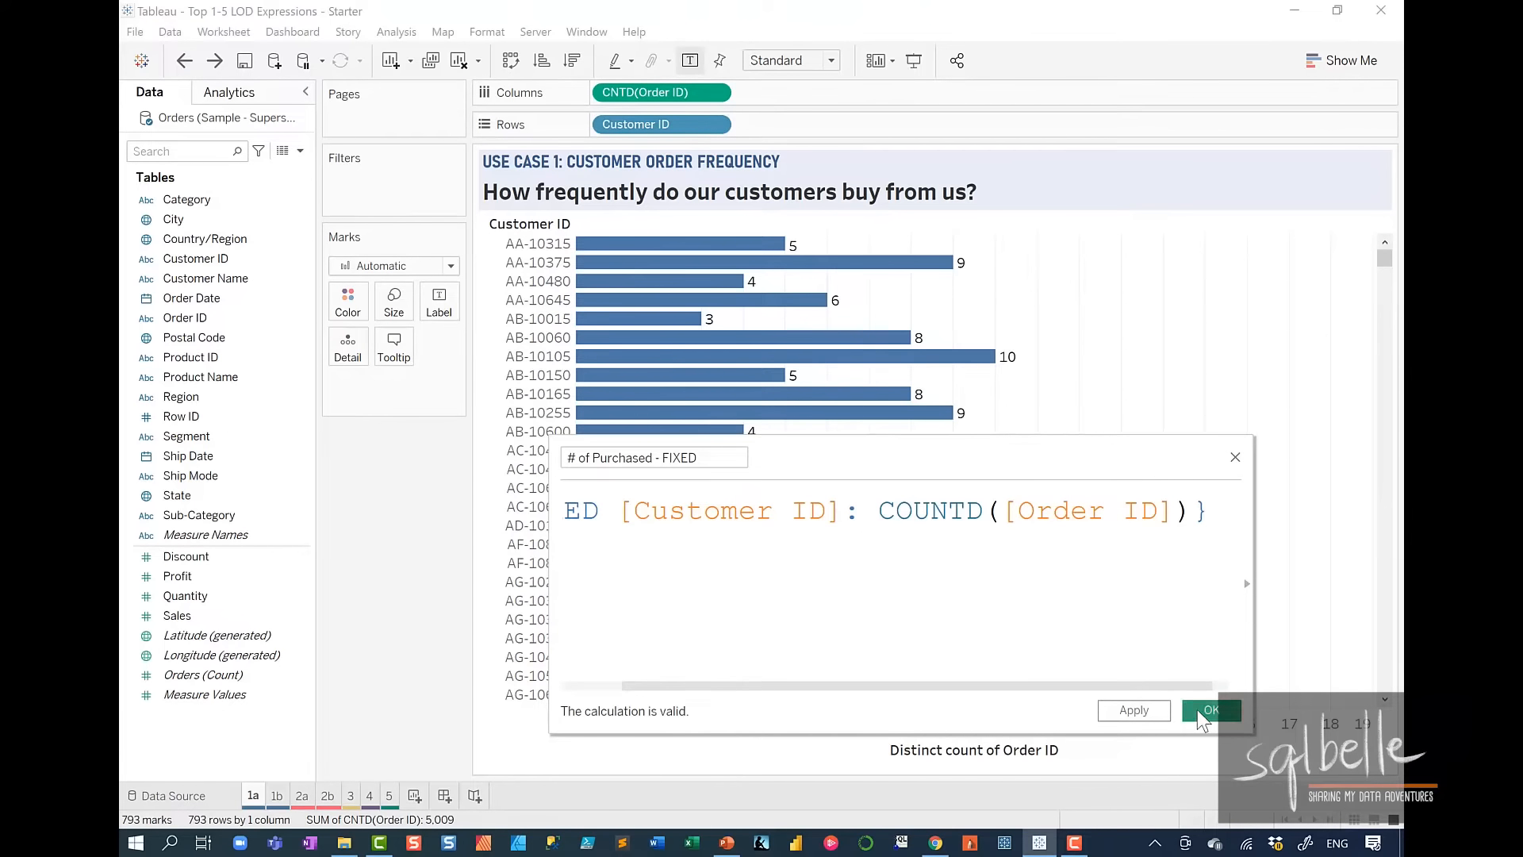
pyautogui.click(1203, 713)
pyautogui.hotkey('ctrl', '2')
pyautogui.moveTo(406, 465); pyautogui.dragTo(274, 560)
pyautogui.moveTo(281, 511)
pyautogui.mouseDown()
pyautogui.moveTo(274, 561)
pyautogui.moveTo(299, 545)
pyautogui.mouseUp()
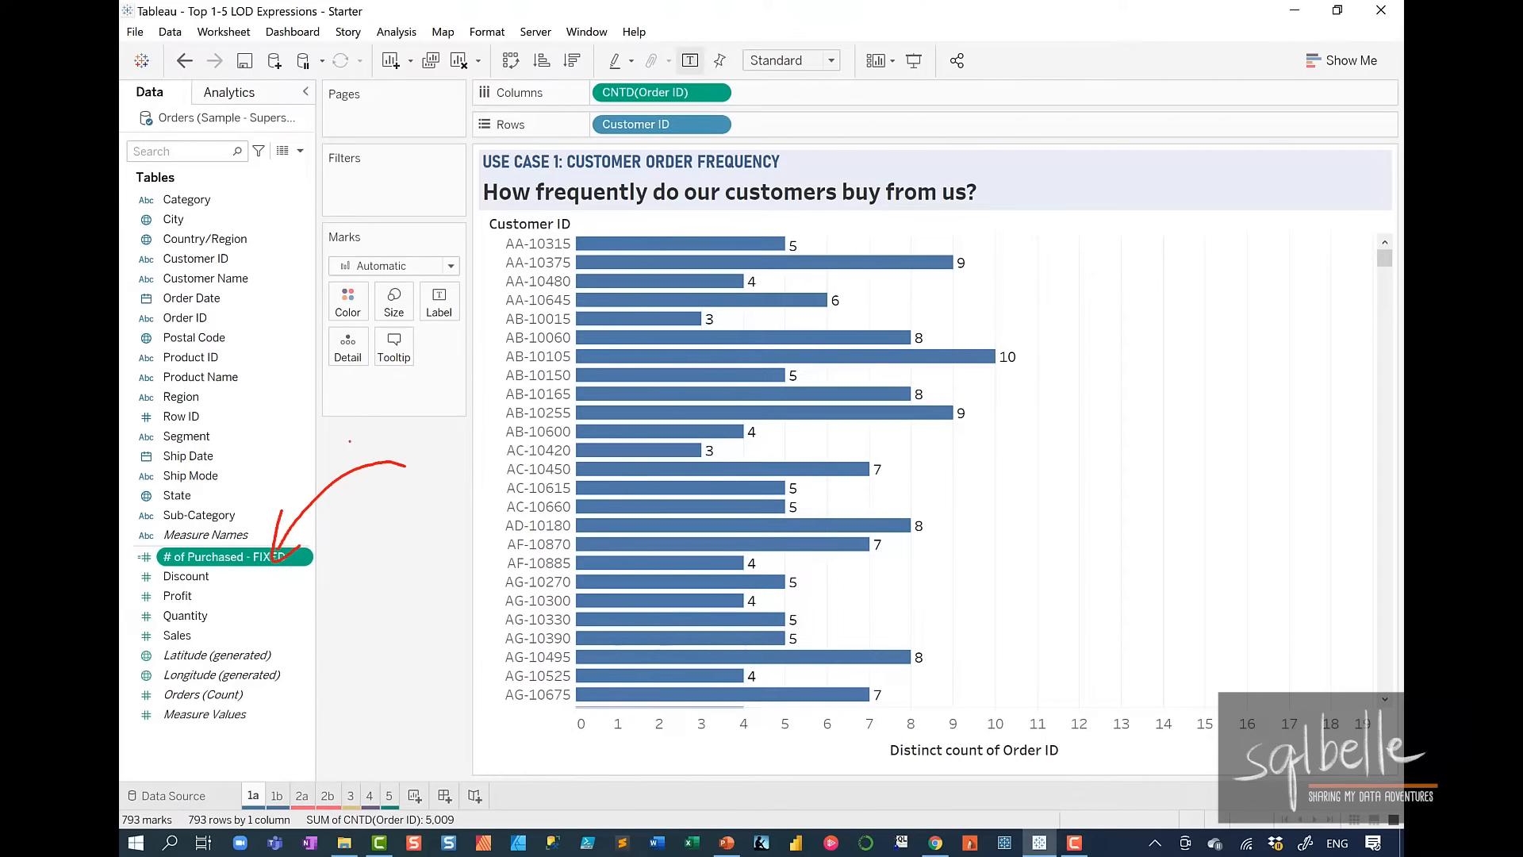
pyautogui.press('Escape')
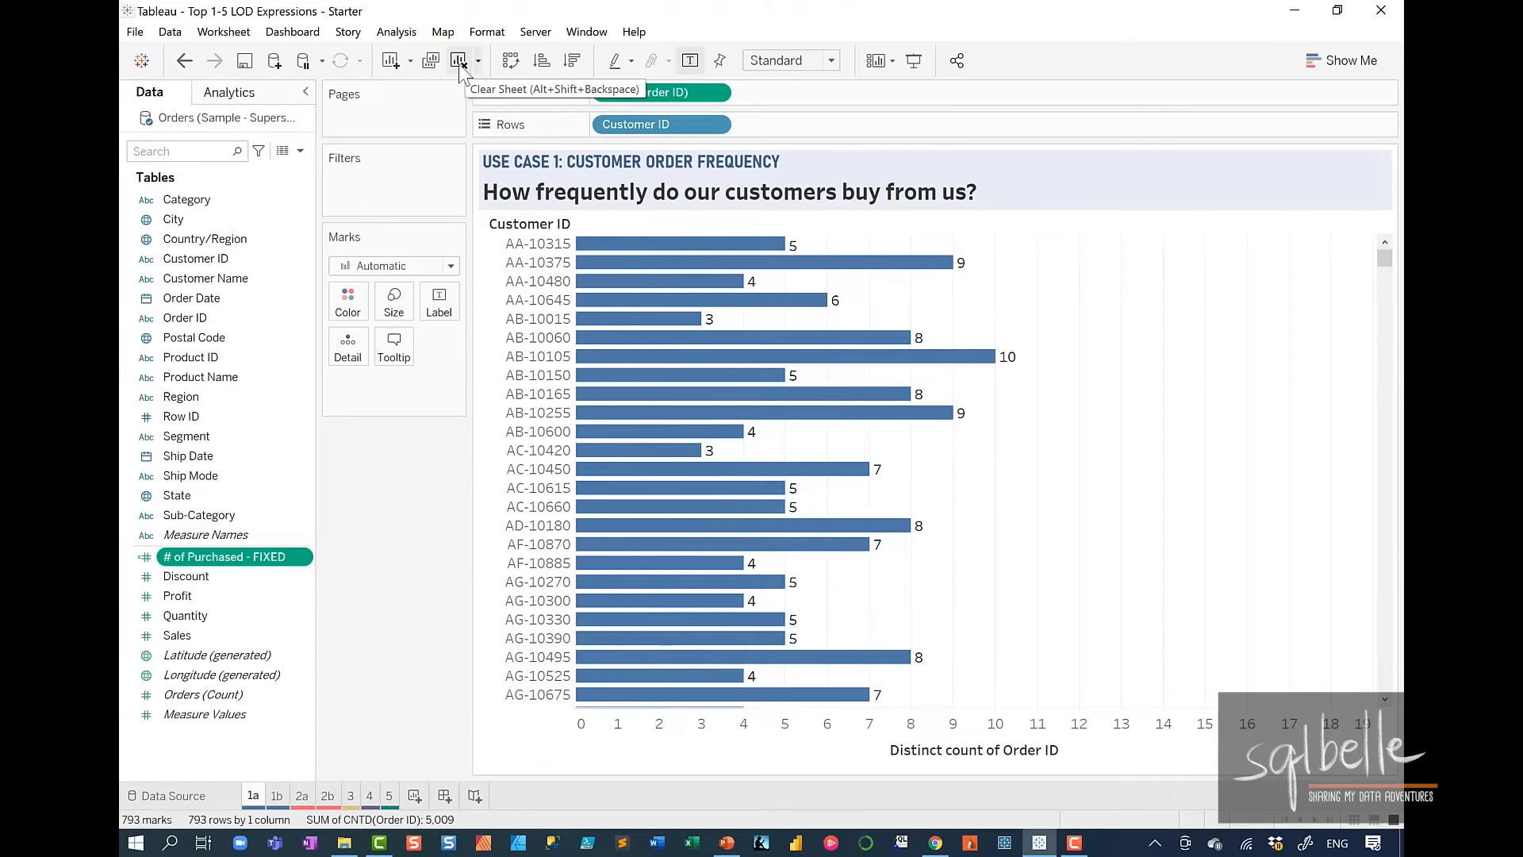
# - Clear the worksheet and place # of Purchased - FIXED on Columns as a dimension
pyautogui.click(461, 63)
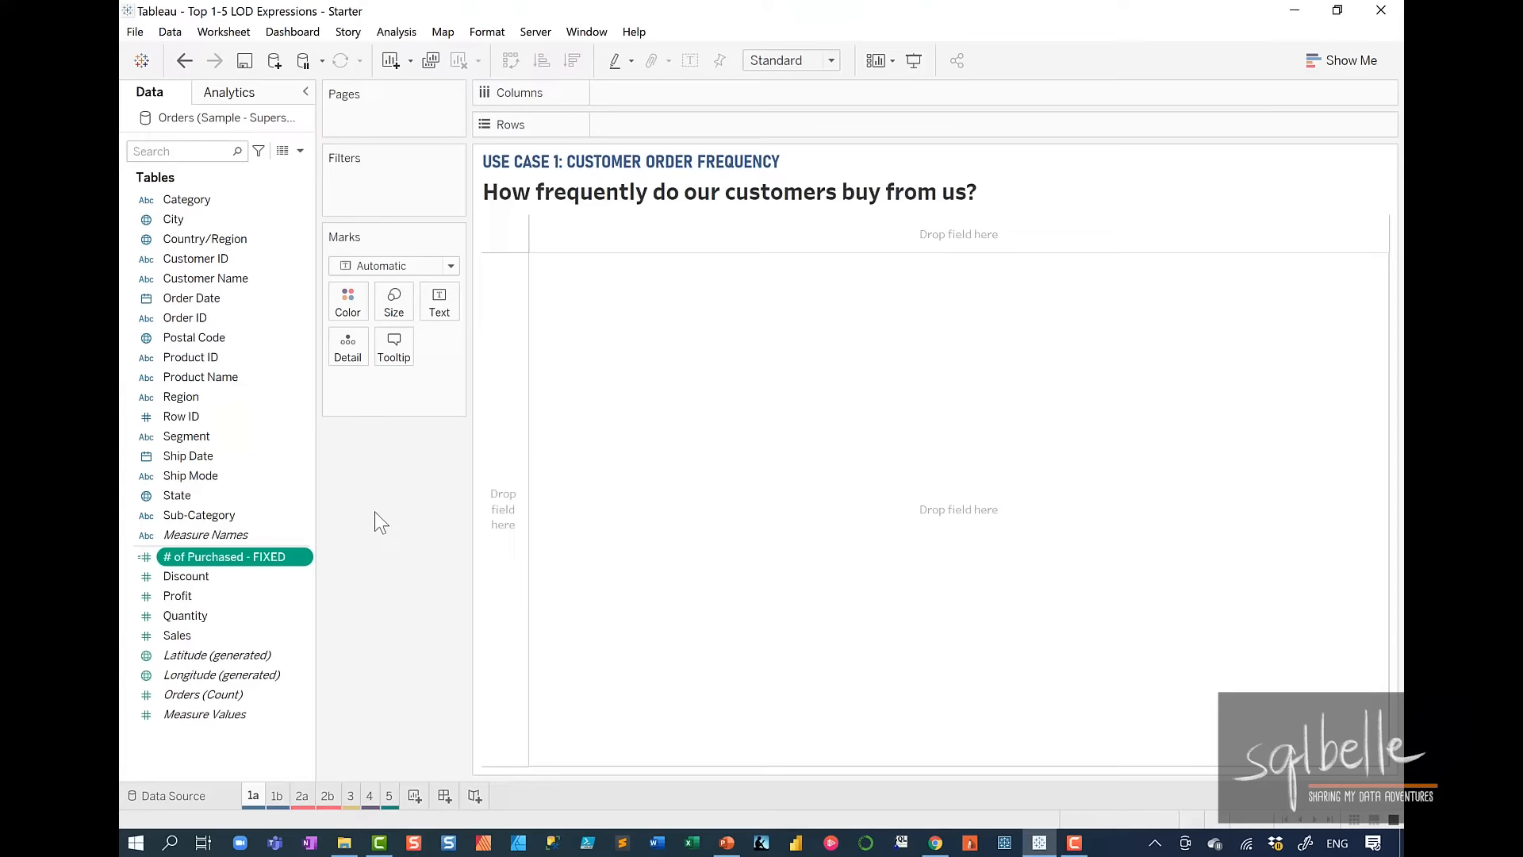
pyautogui.moveTo(216, 556); pyautogui.dragTo(211, 440)
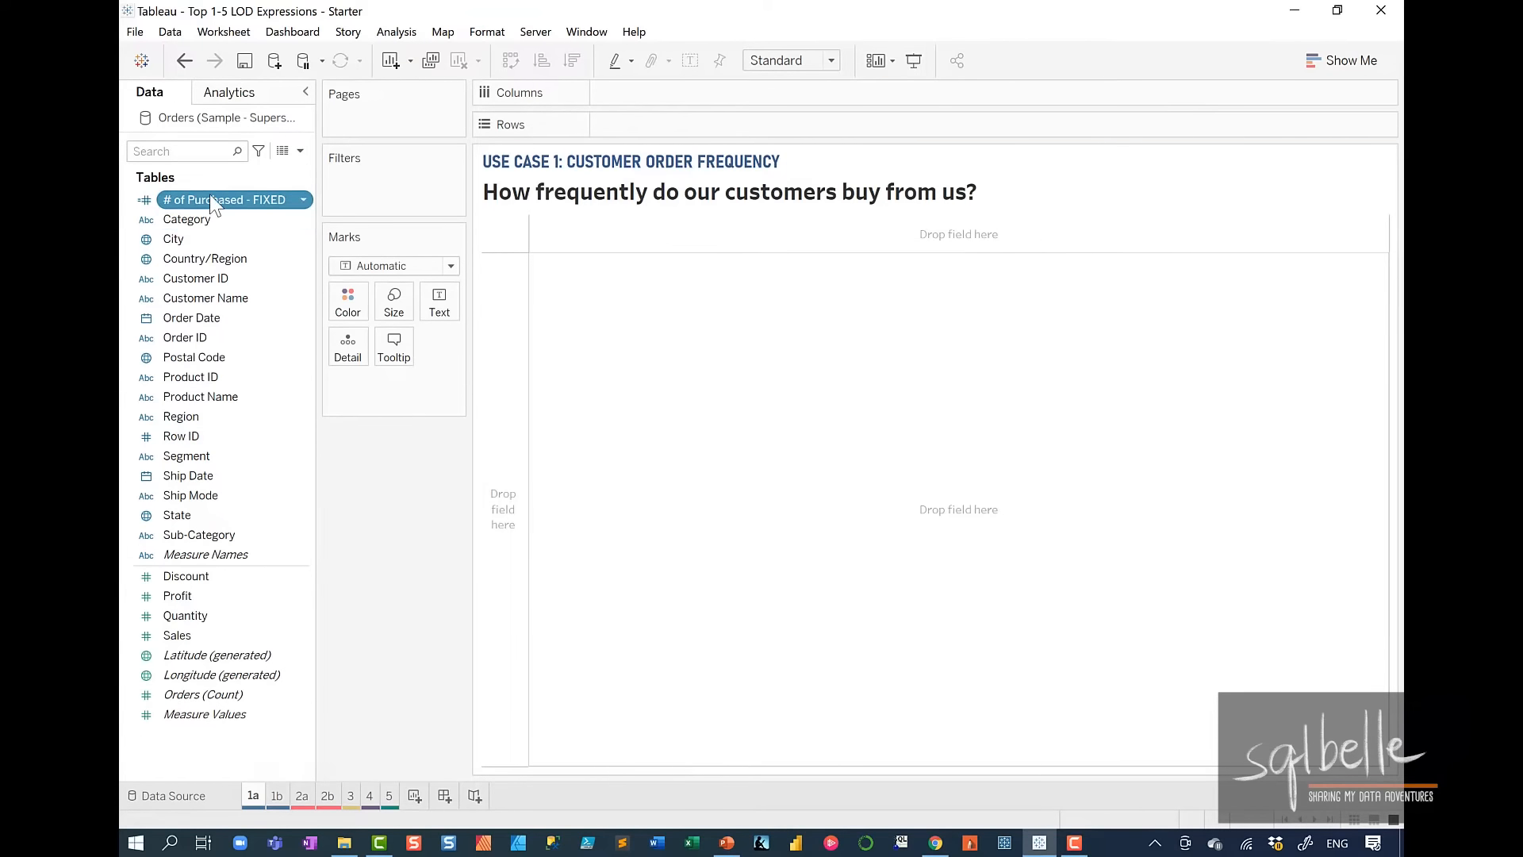
pyautogui.moveTo(209, 193); pyautogui.dragTo(660, 94)
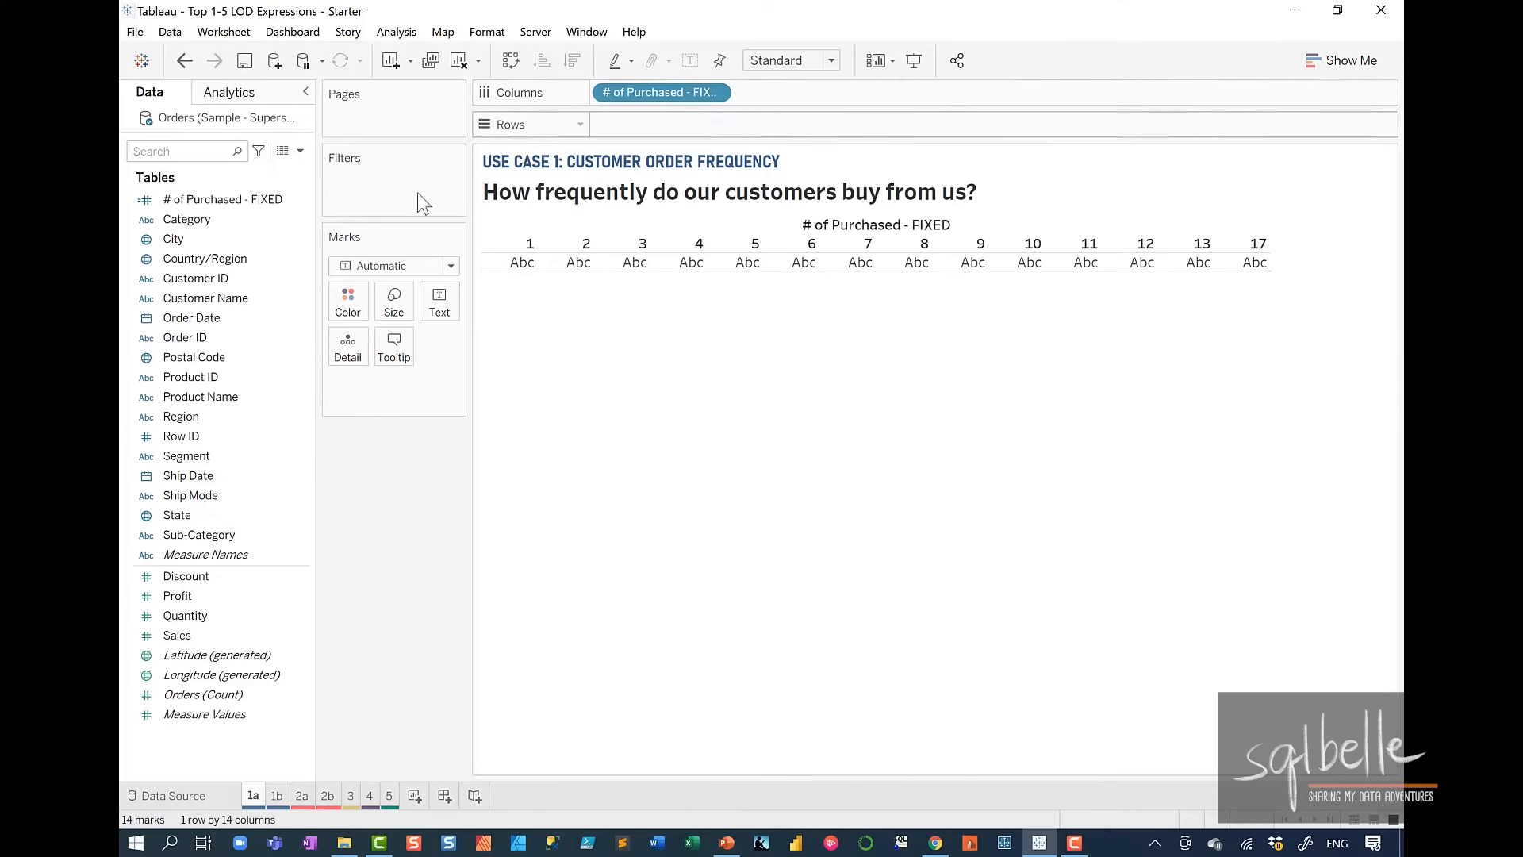
# - Add the distinct count of Customer ID to Rows and show the mark labels on the bars
pyautogui.click(171, 282)
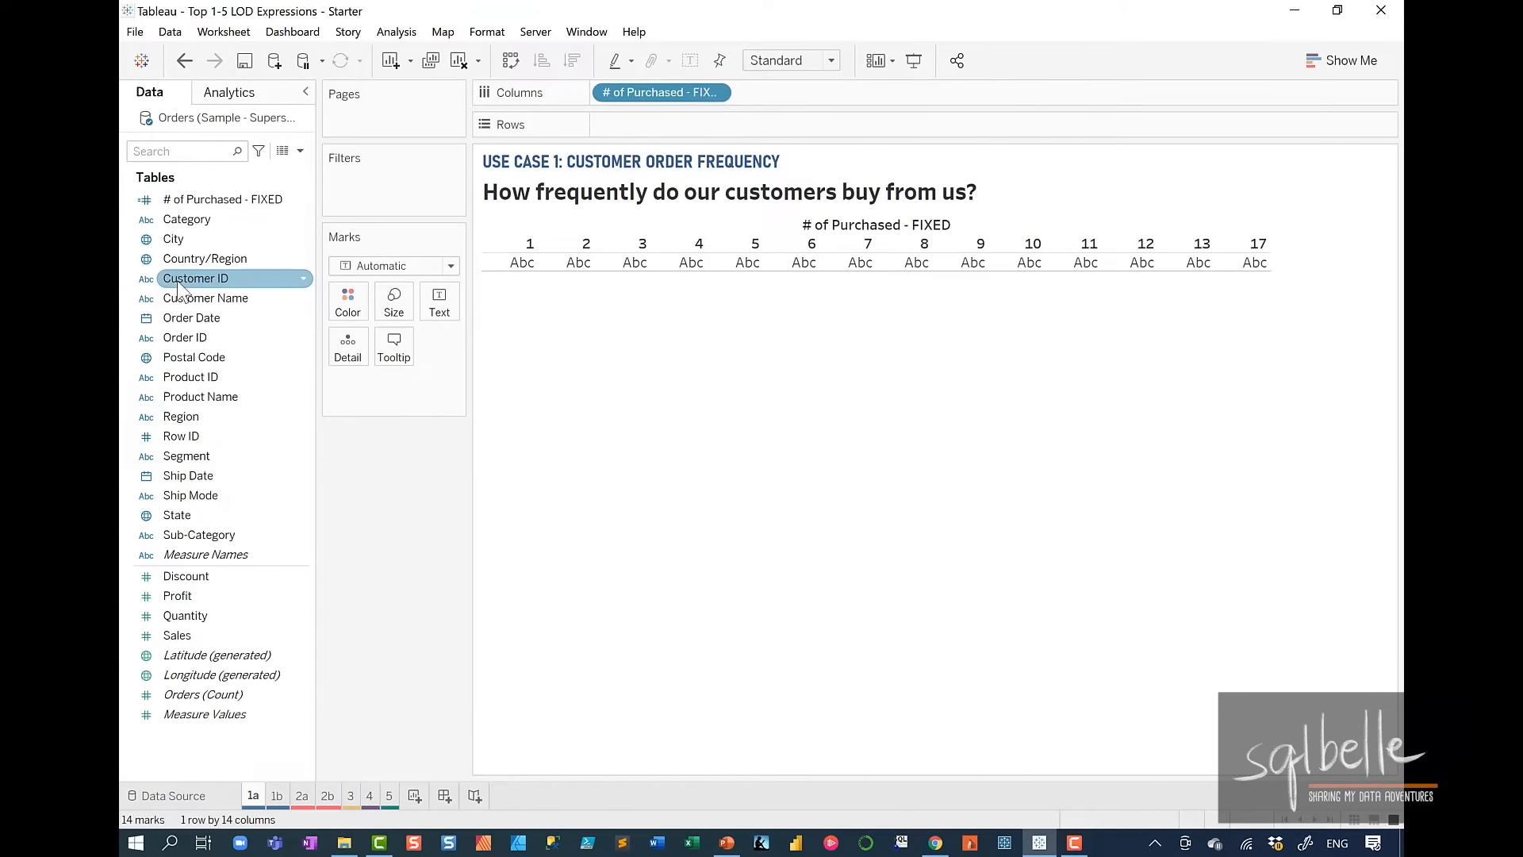
pyautogui.moveTo(181, 290); pyautogui.dragTo(637, 137)
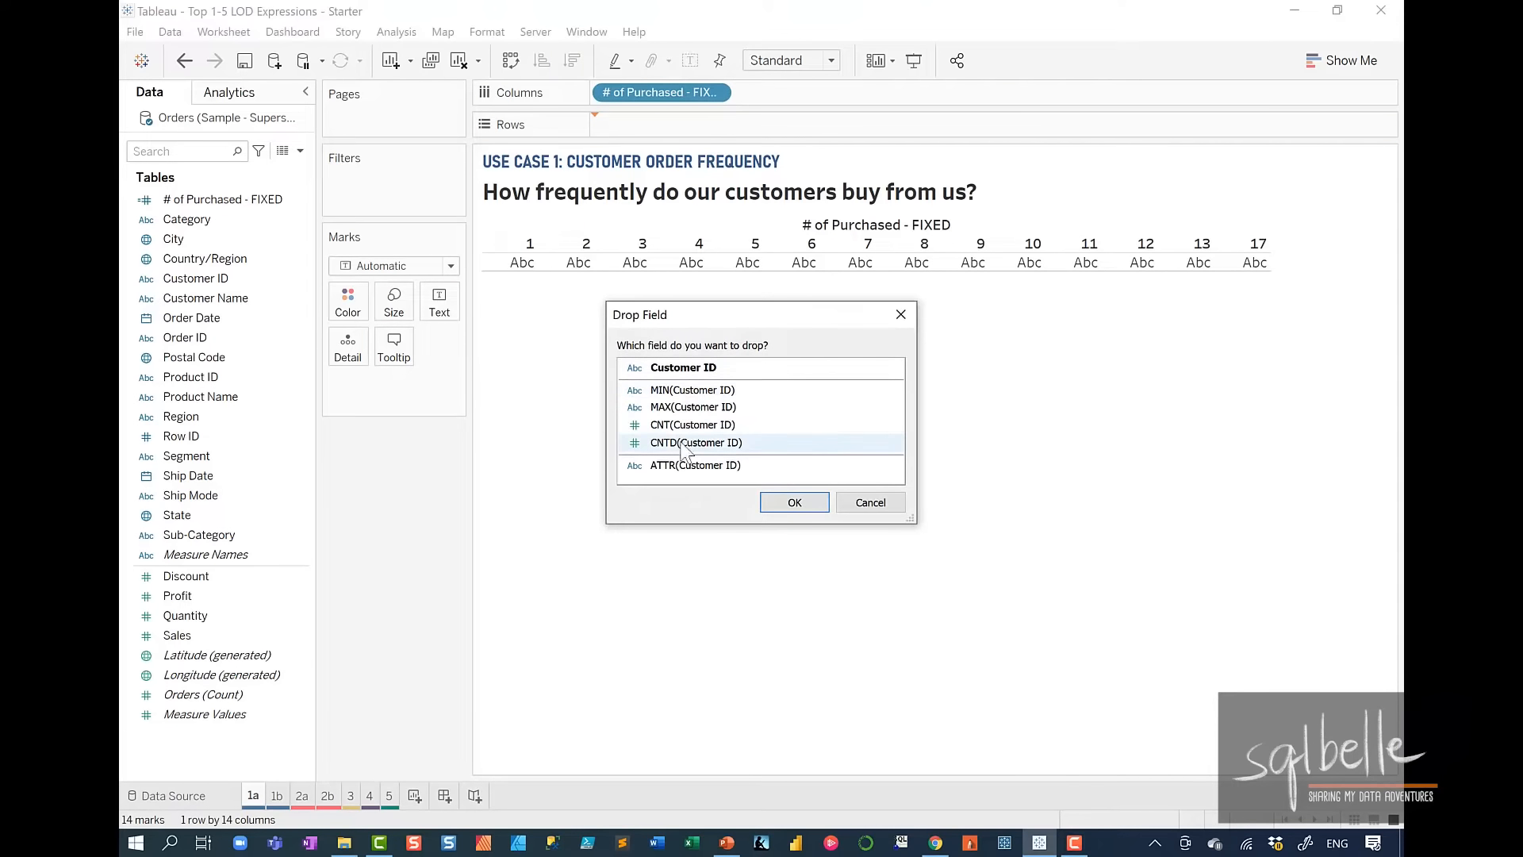
pyautogui.click(684, 451)
pyautogui.click(778, 502)
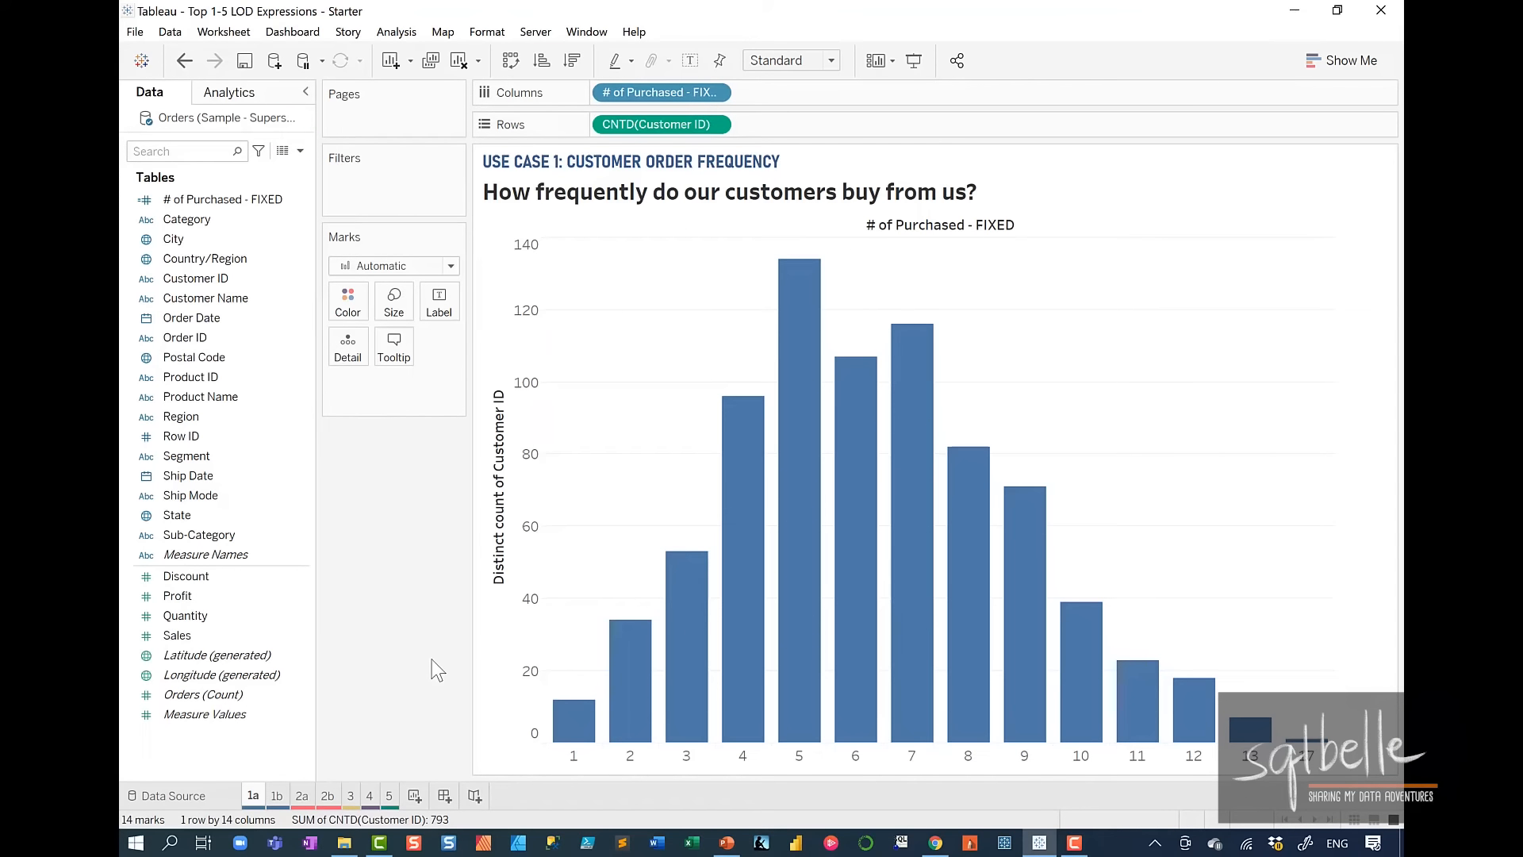
pyautogui.click(690, 60)
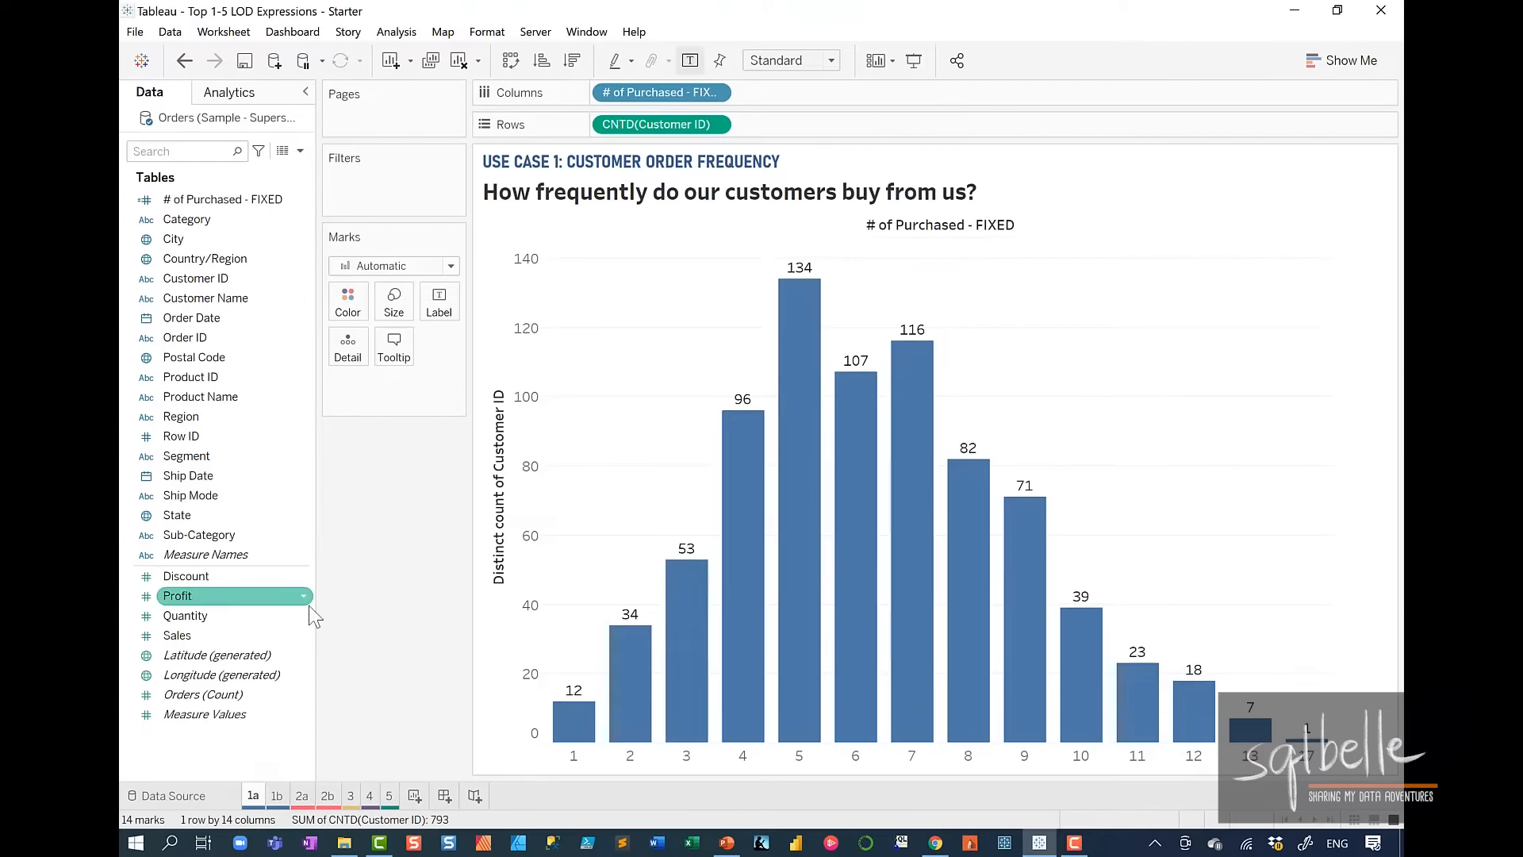
pyautogui.moveTo(564, 726)
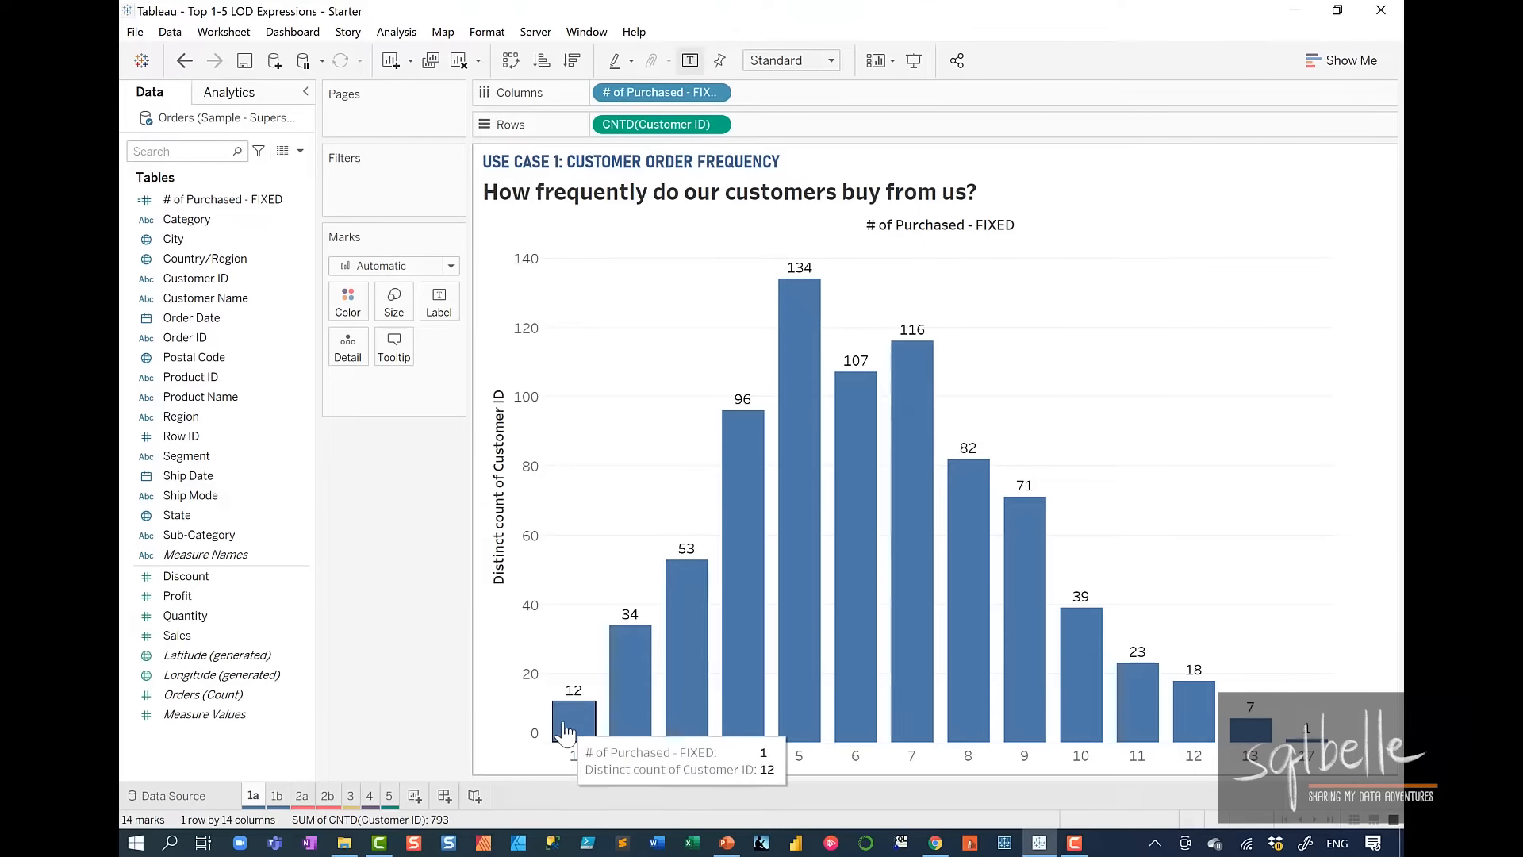
pyautogui.moveTo(616, 683)
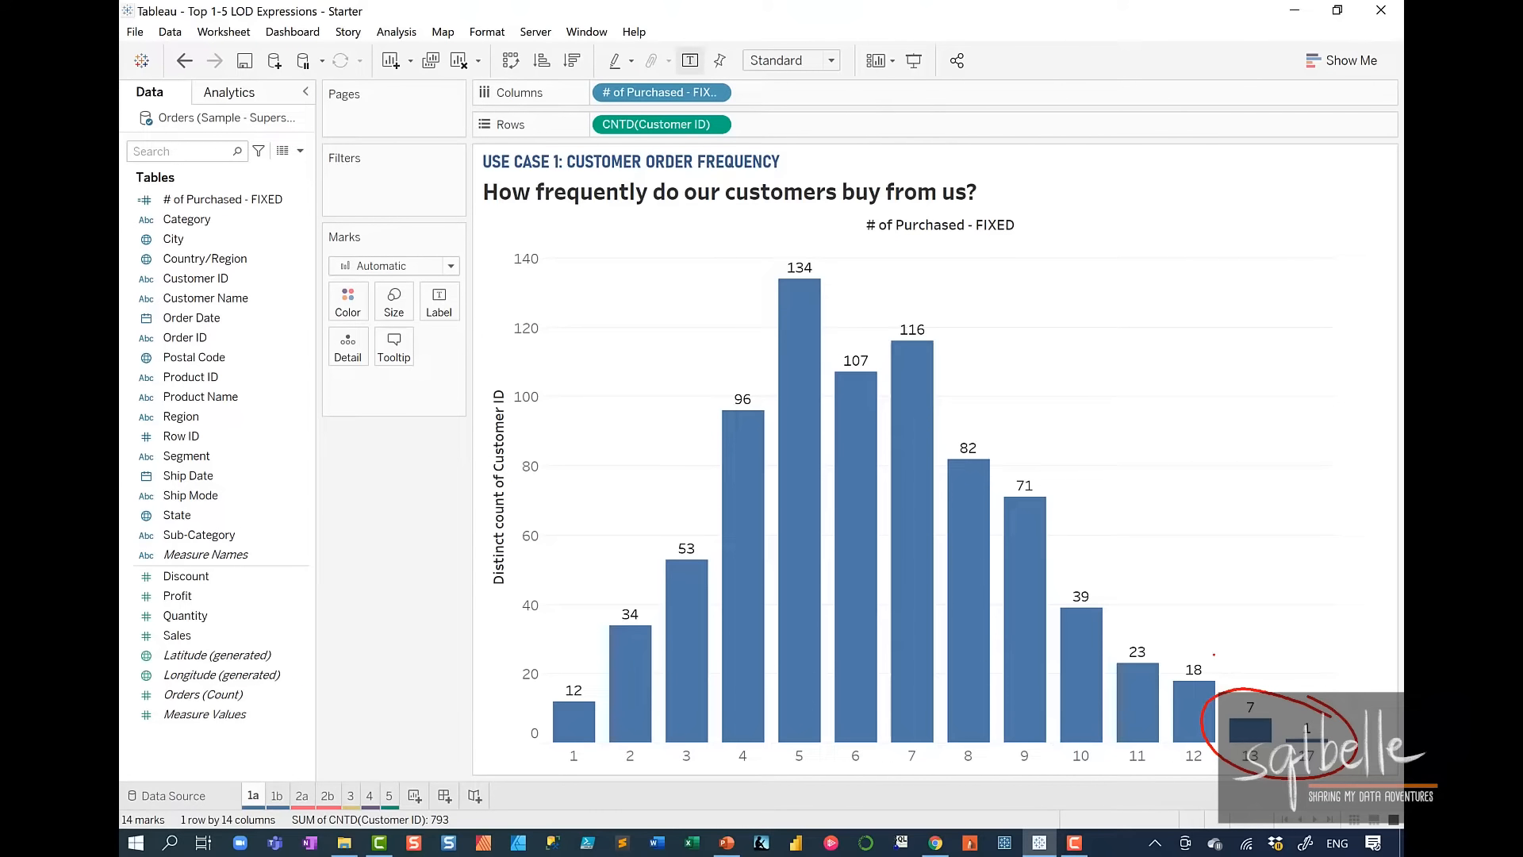
pyautogui.press('Escape')
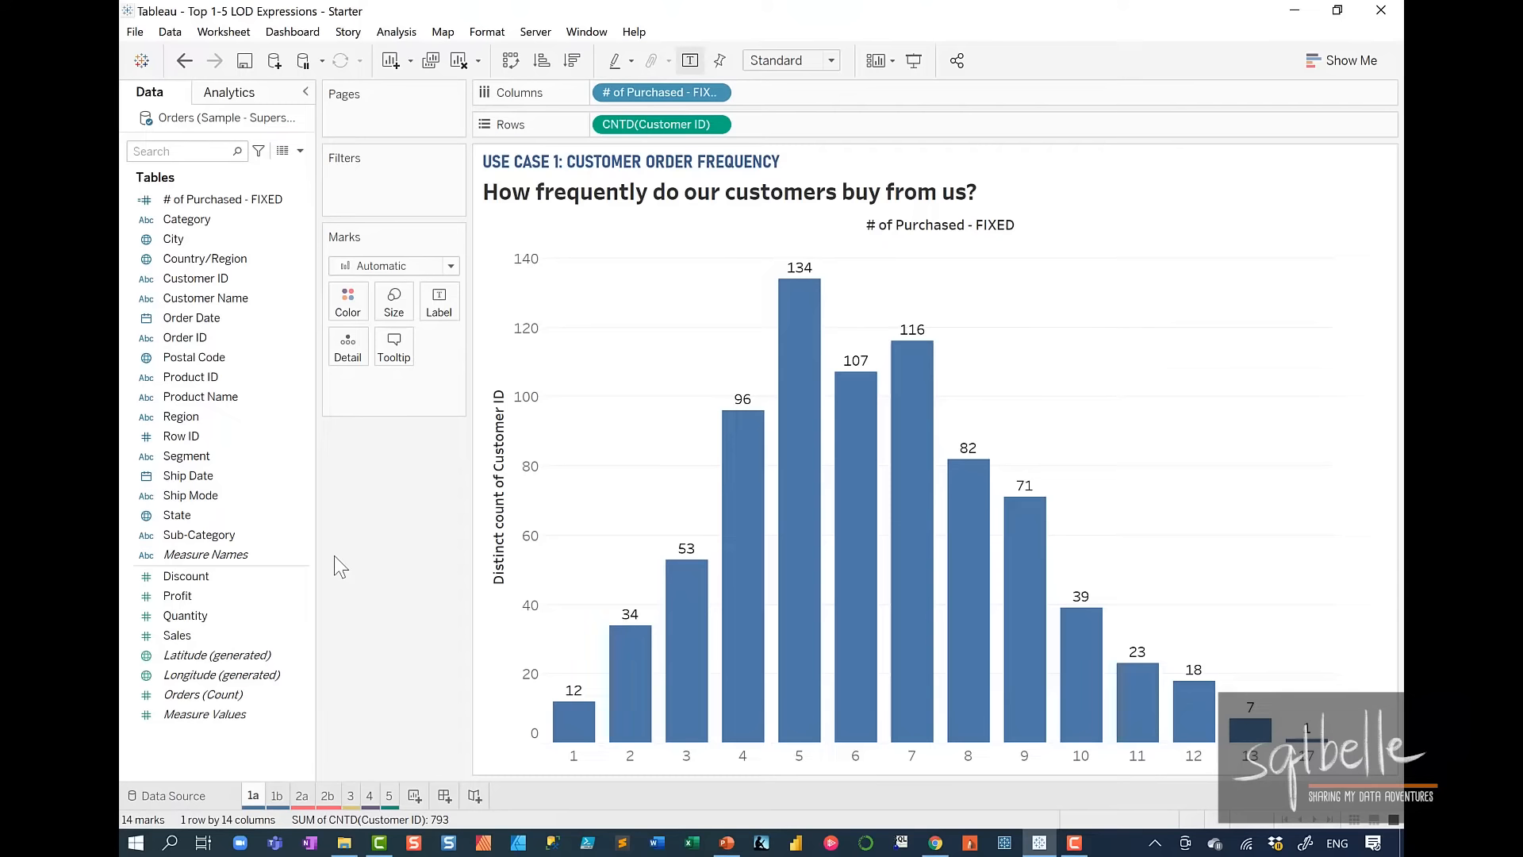
# - Duplicate the # of Purchased - FIXED calculated field
pyautogui.rightClick(241, 200)
pyautogui.click(285, 300)
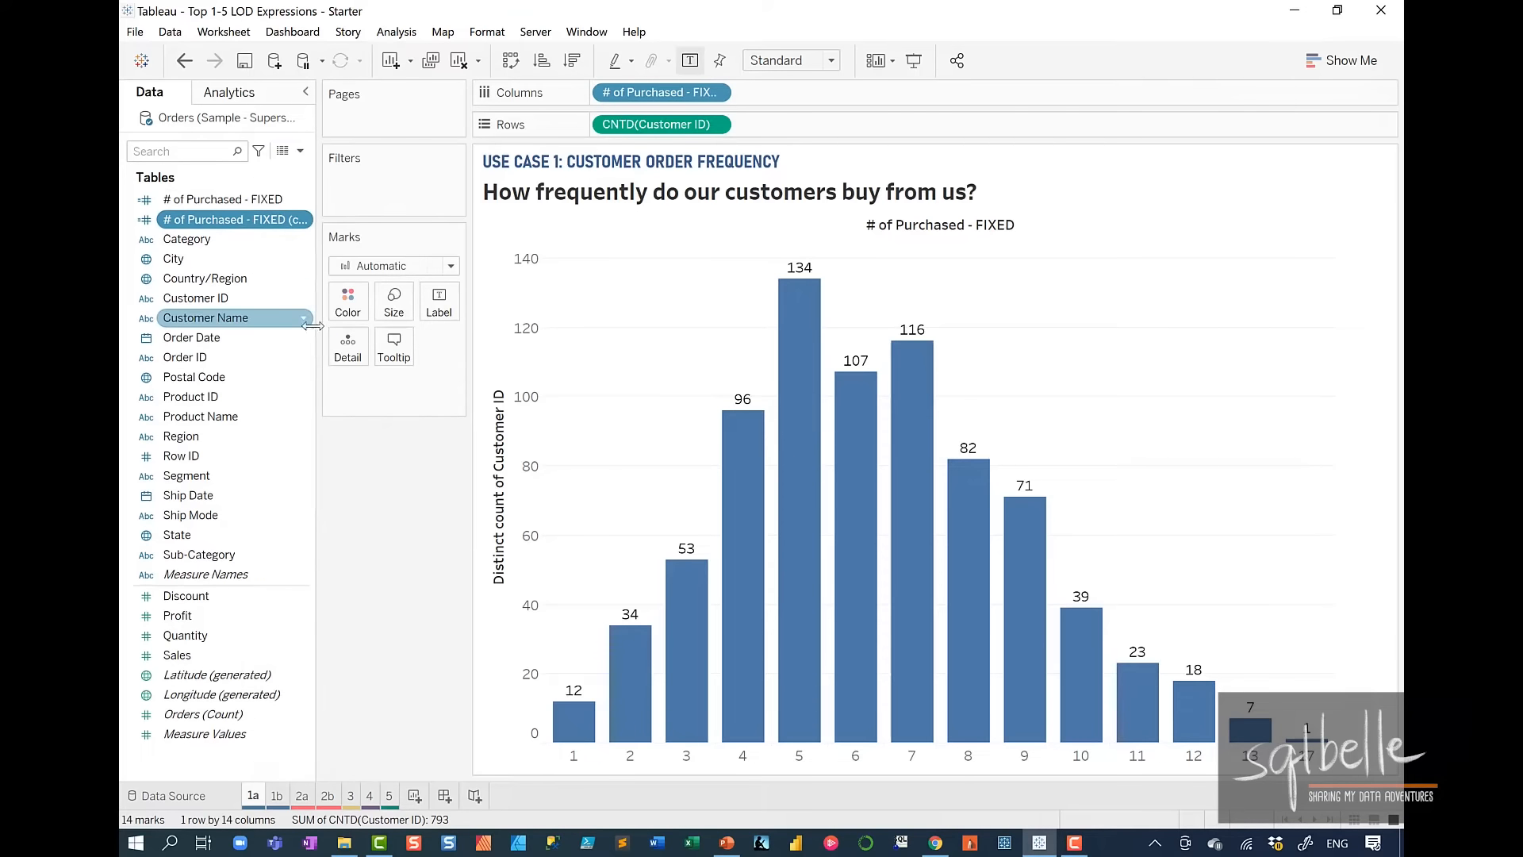
# - Convert the copied # of Purchased - FIXED field to a measure and create bins of size 1 from it
pyautogui.moveTo(238, 217); pyautogui.dragTo(238, 665)
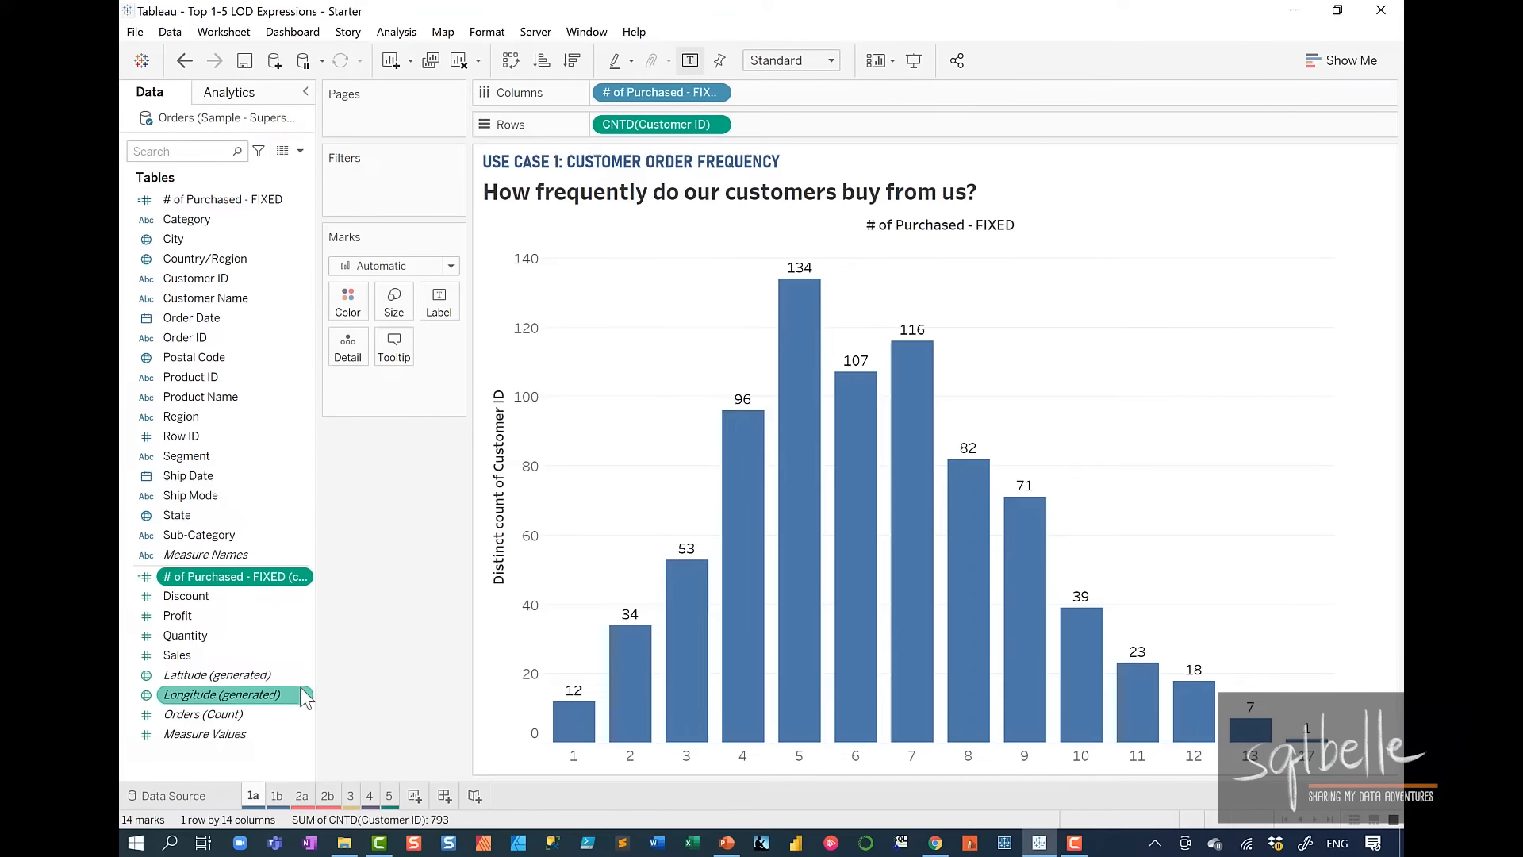
pyautogui.rightClick(243, 580)
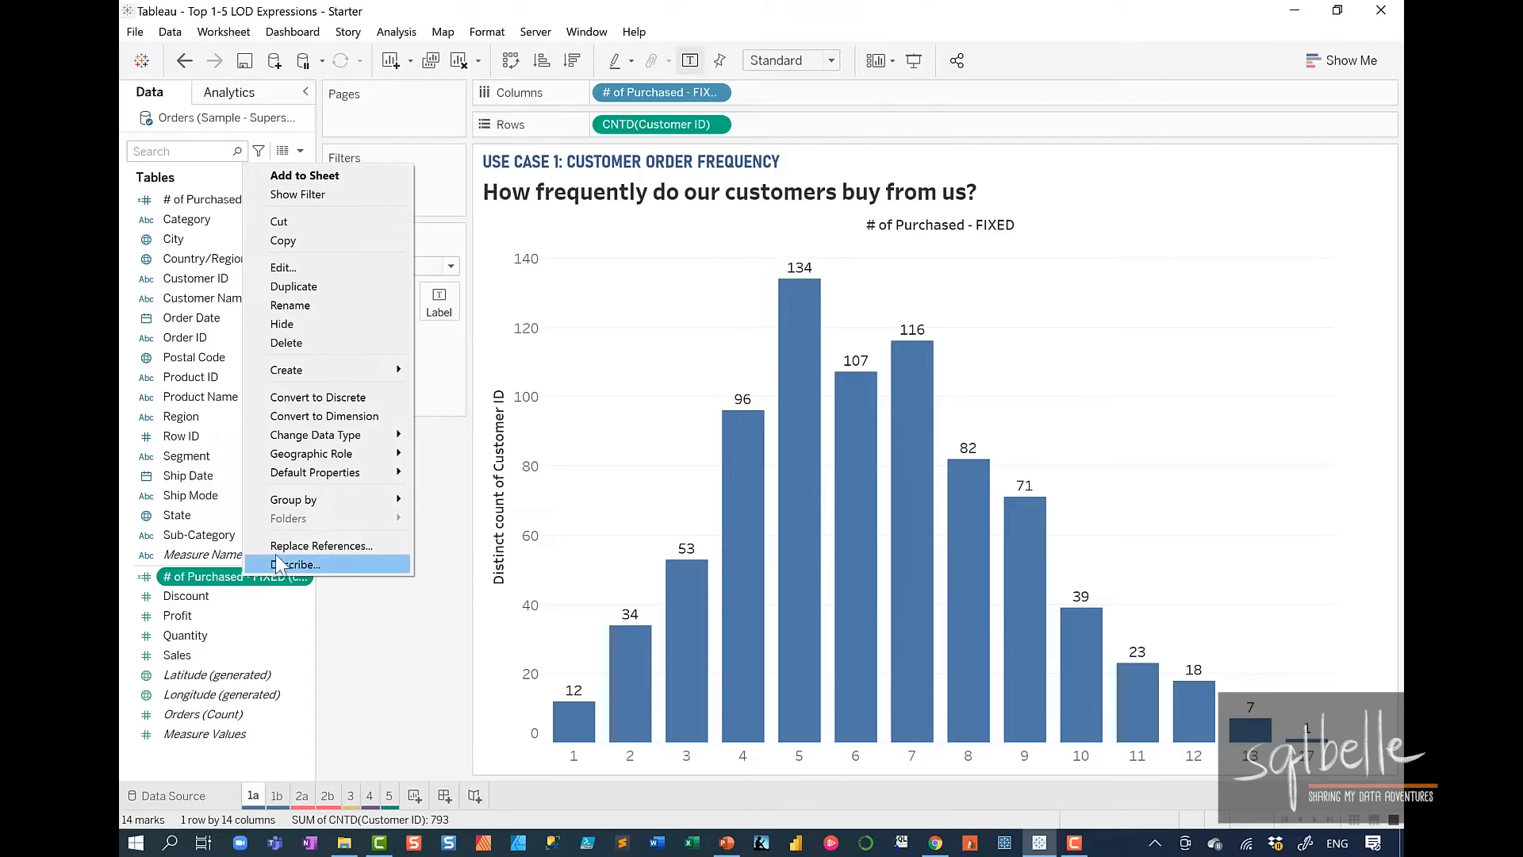
pyautogui.moveTo(317, 368)
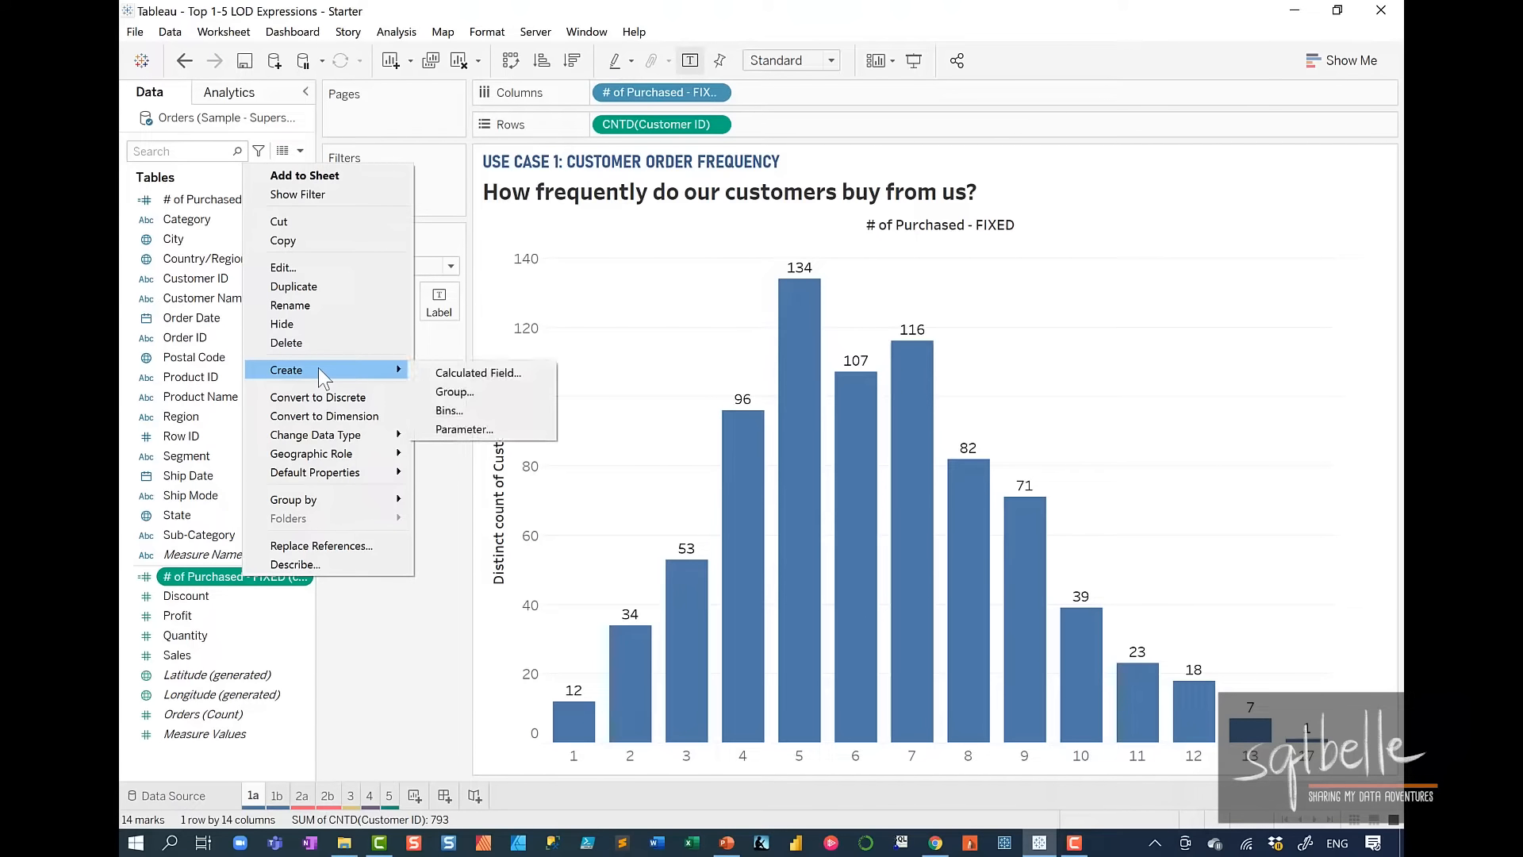
pyautogui.click(449, 410)
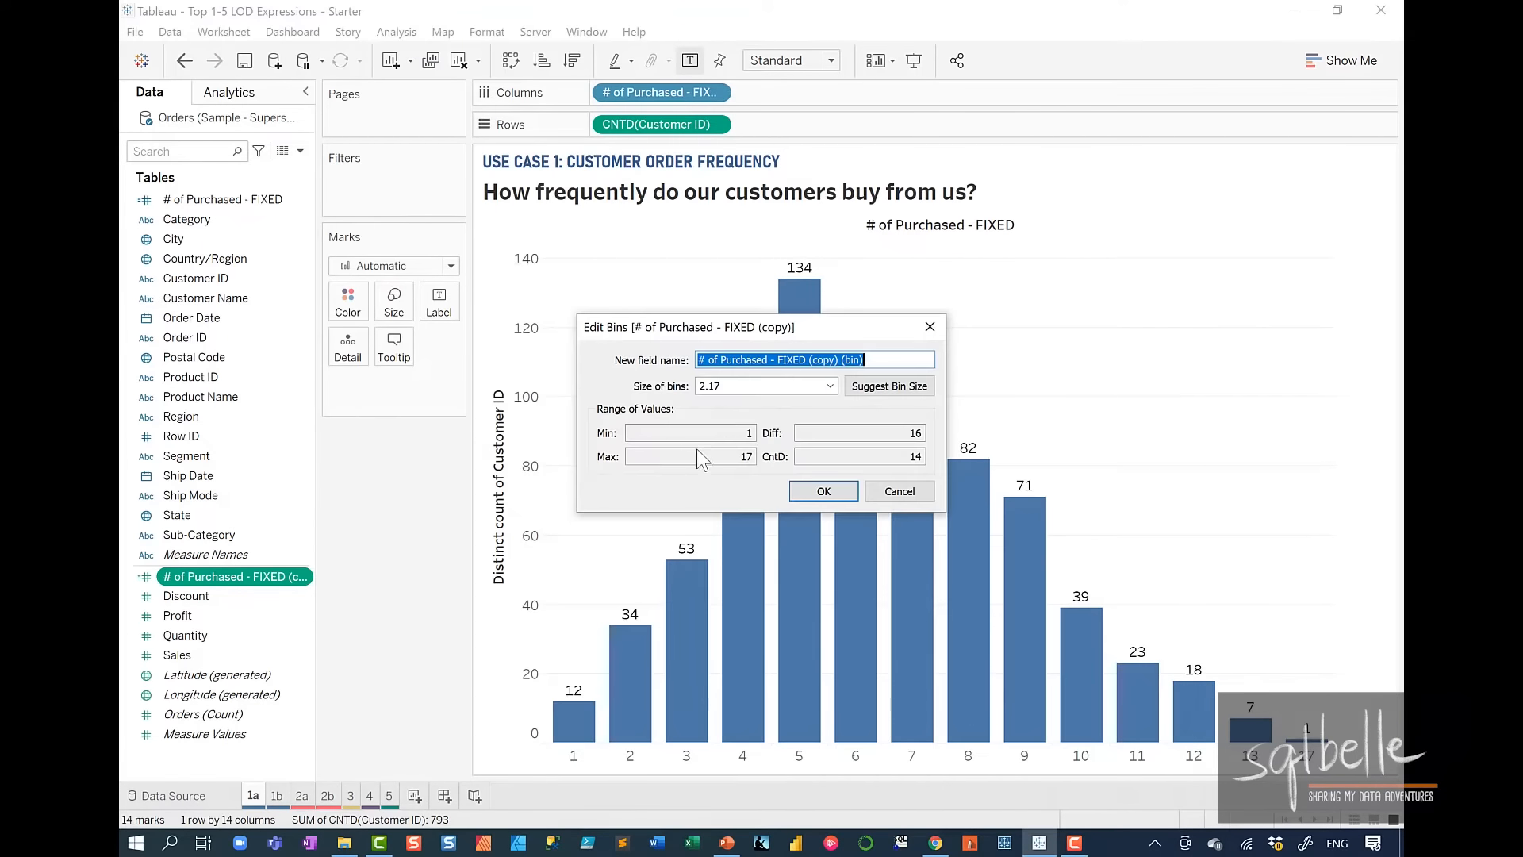
pyautogui.write('1')
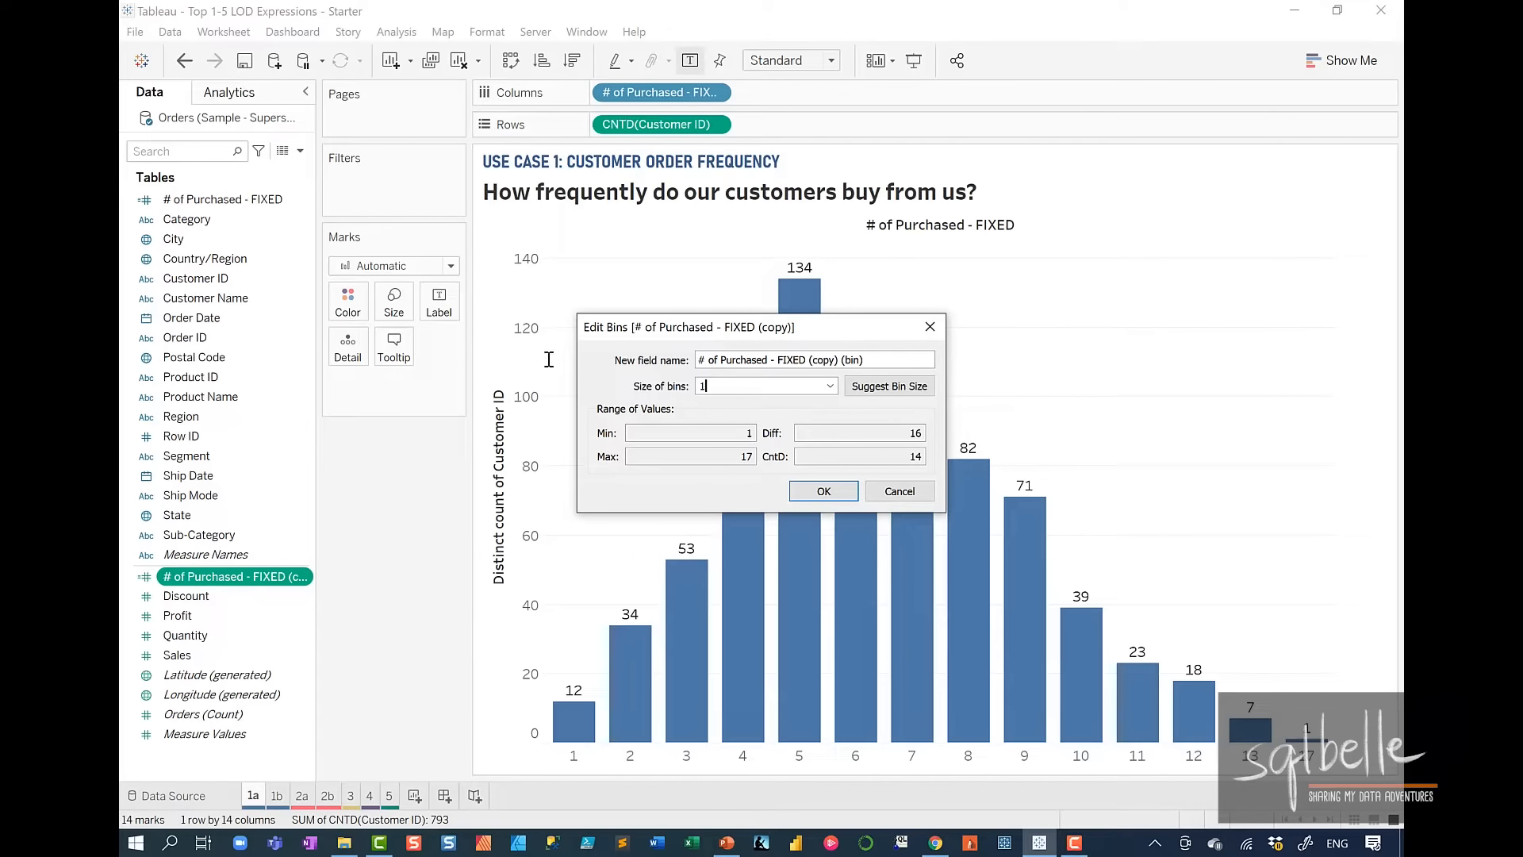
pyautogui.click(841, 495)
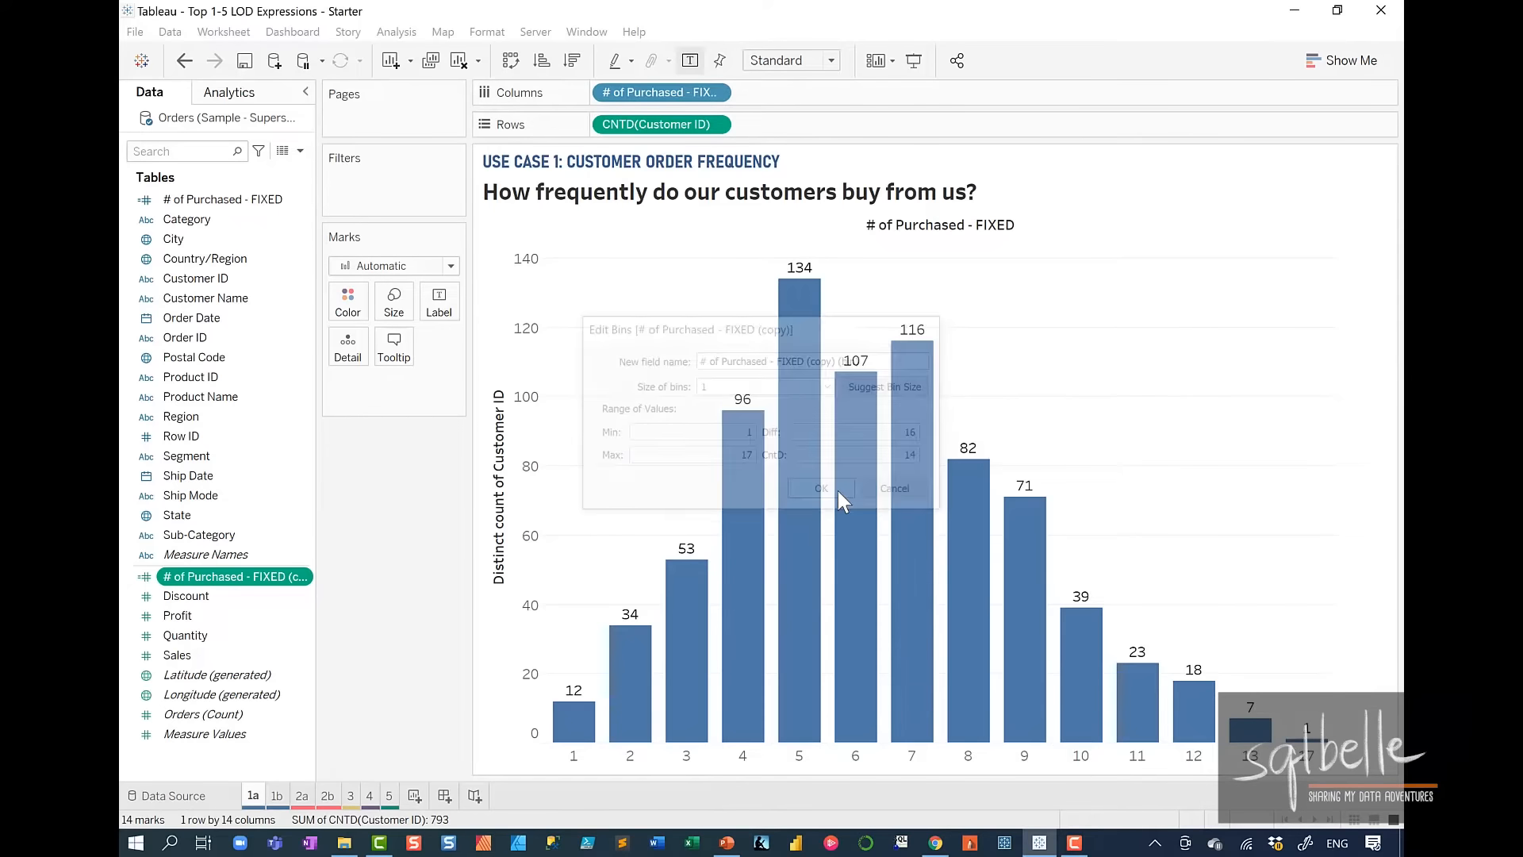
# - Duplicate worksheet 1a and replace the Columns field in the duplicate with # of Purchased - FIXED (copy) (bin)
pyautogui.rightClick(254, 802)
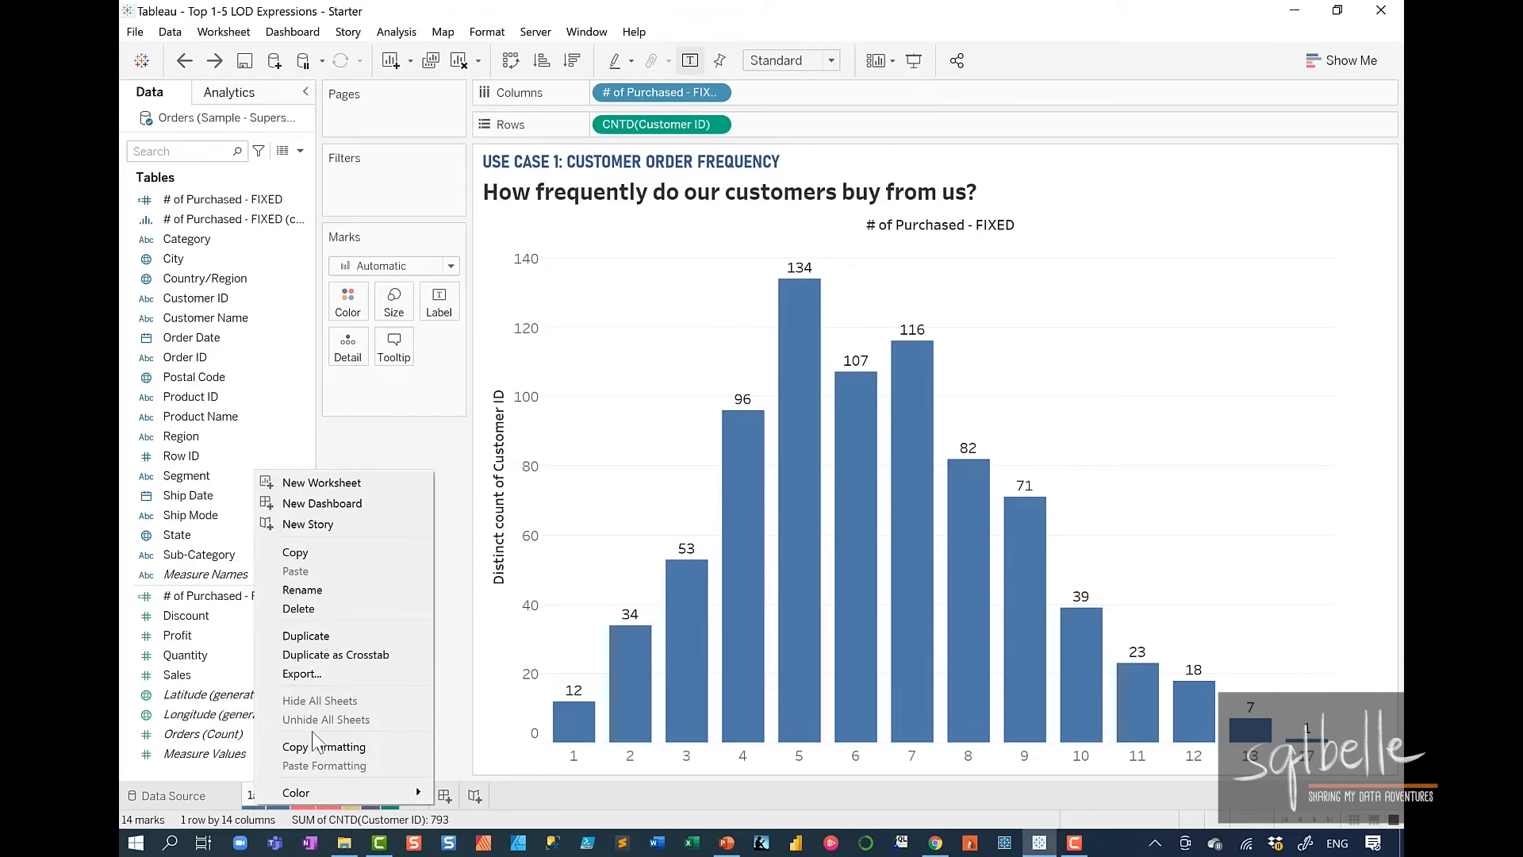
pyautogui.click(305, 636)
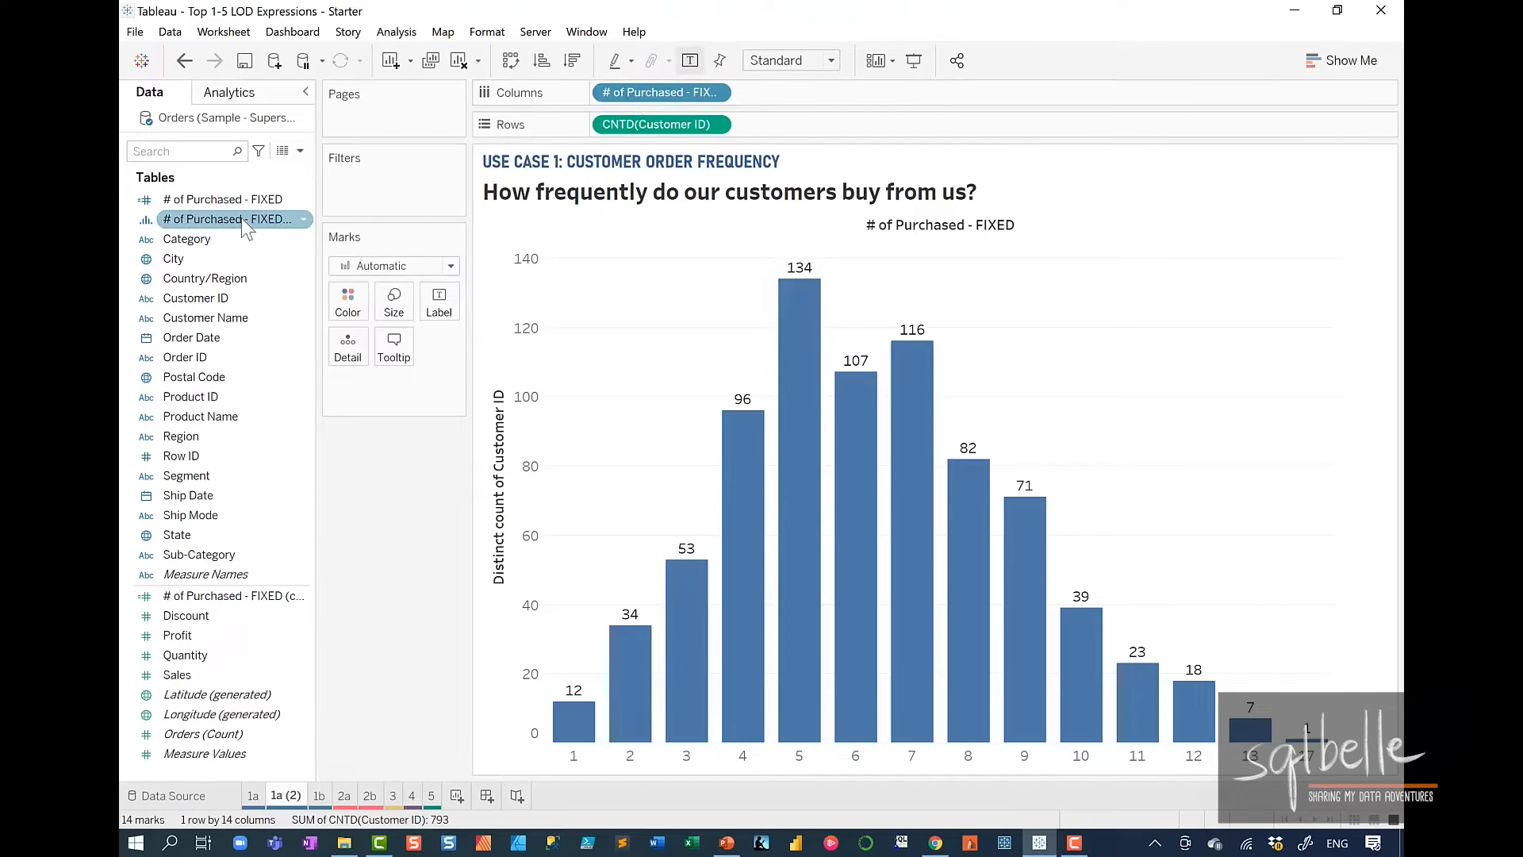
pyautogui.moveTo(230, 219)
pyautogui.mouseDown()
pyautogui.moveTo(587, 162)
pyautogui.moveTo(687, 96)
pyautogui.mouseUp()
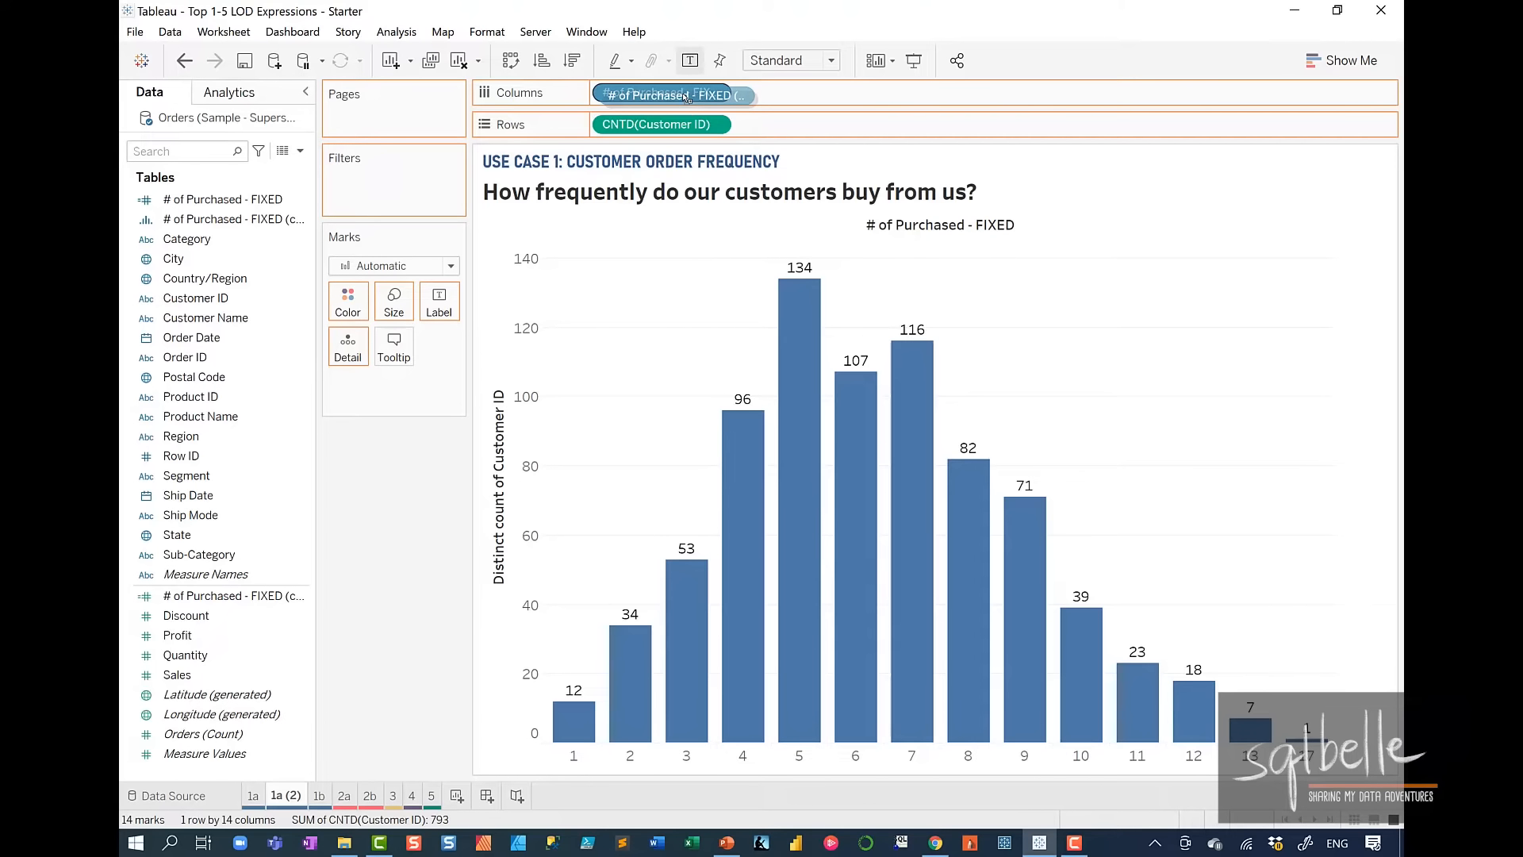
pyautogui.moveTo(687, 98); pyautogui.dragTo(686, 103)
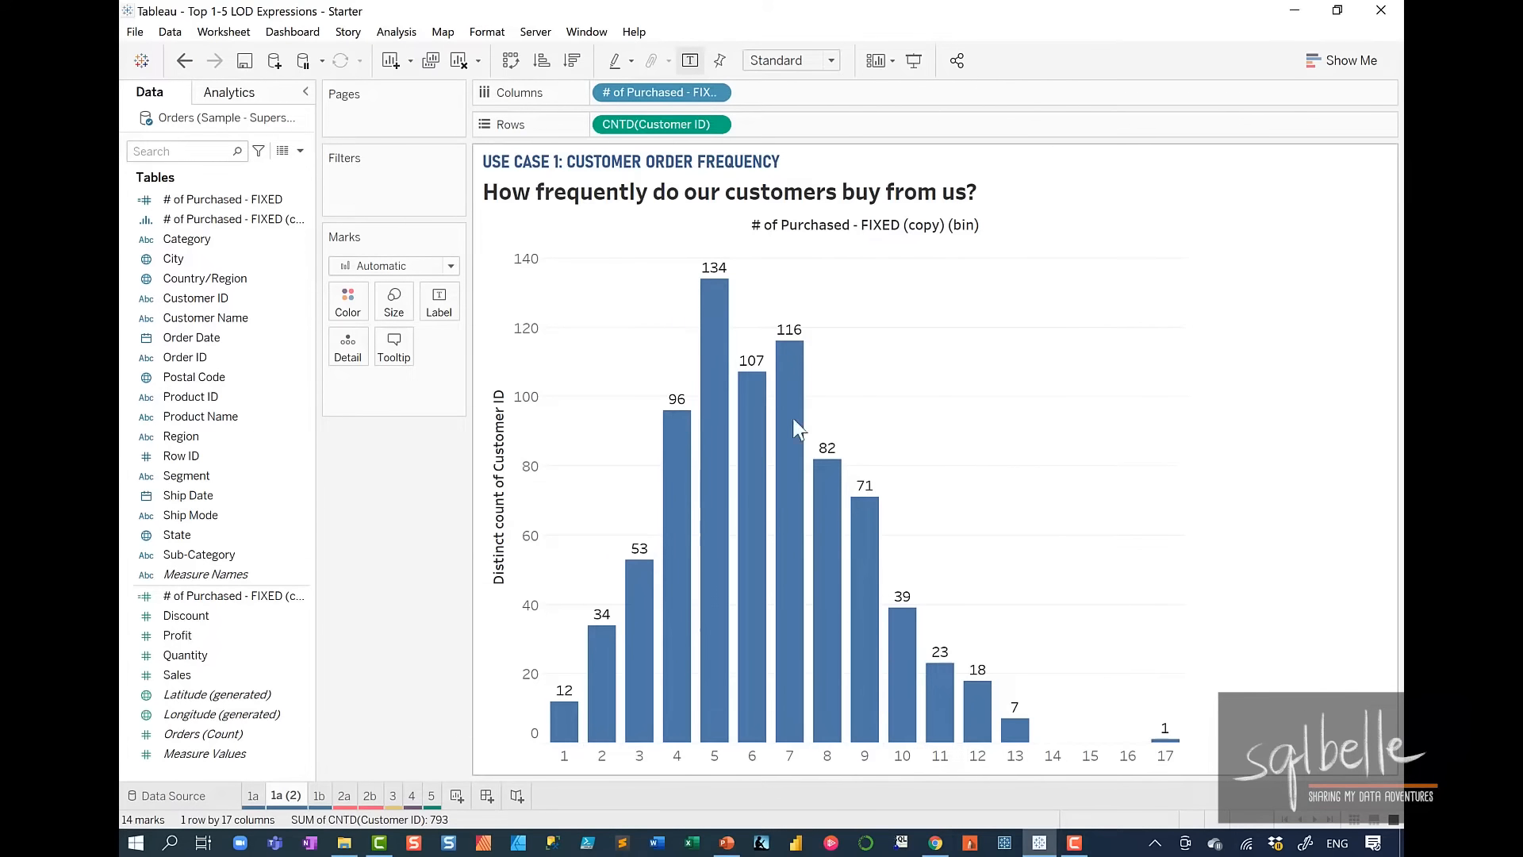
# - Create a dashboard with sheet 1a stacked above sheet 1a (2) and set its height to 700 px
pyautogui.click(488, 798)
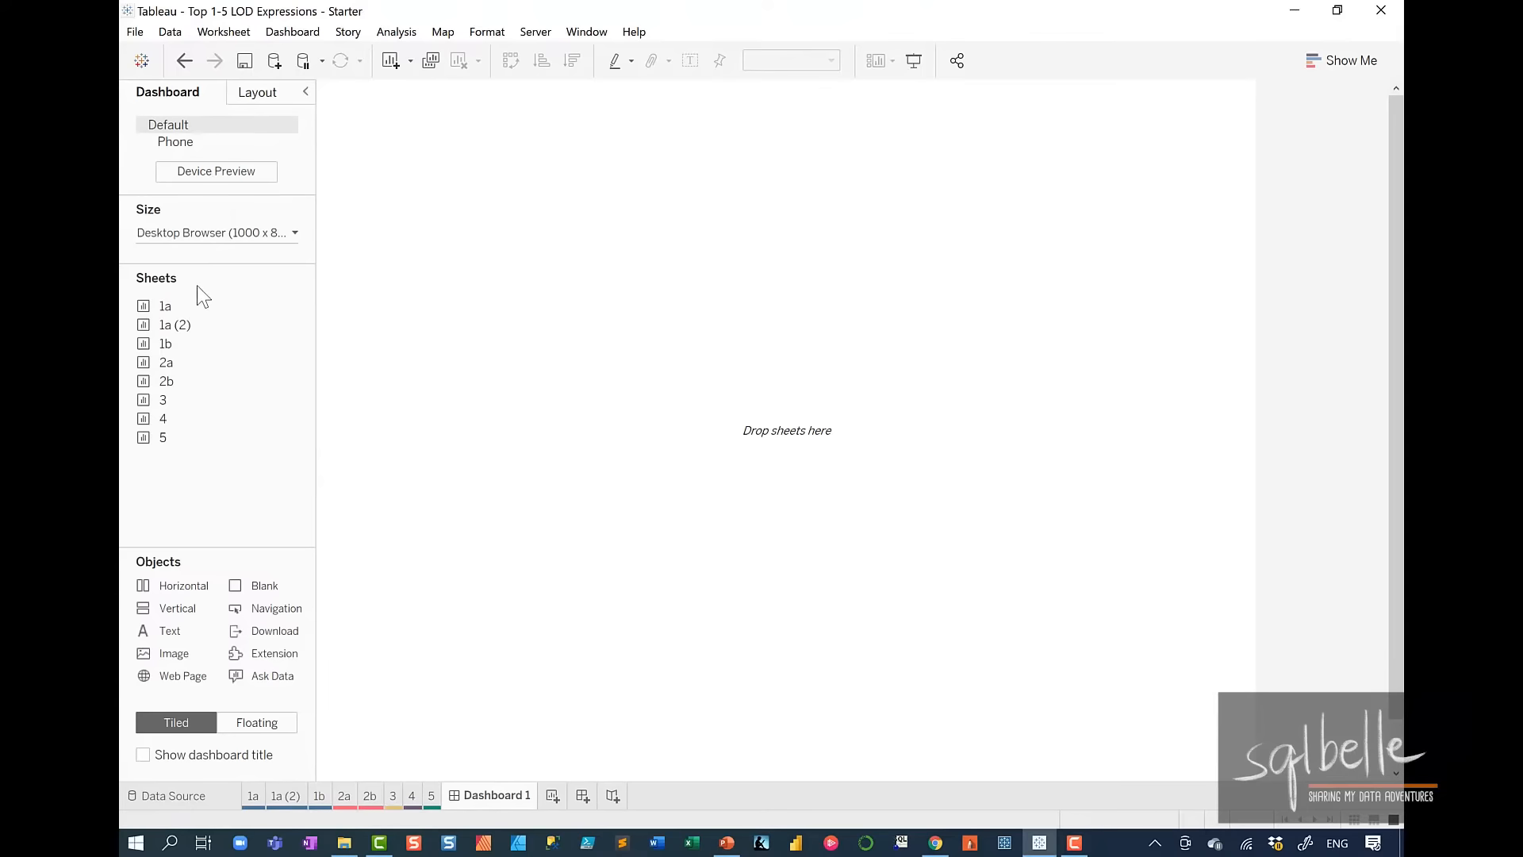
pyautogui.moveTo(190, 307); pyautogui.dragTo(641, 238)
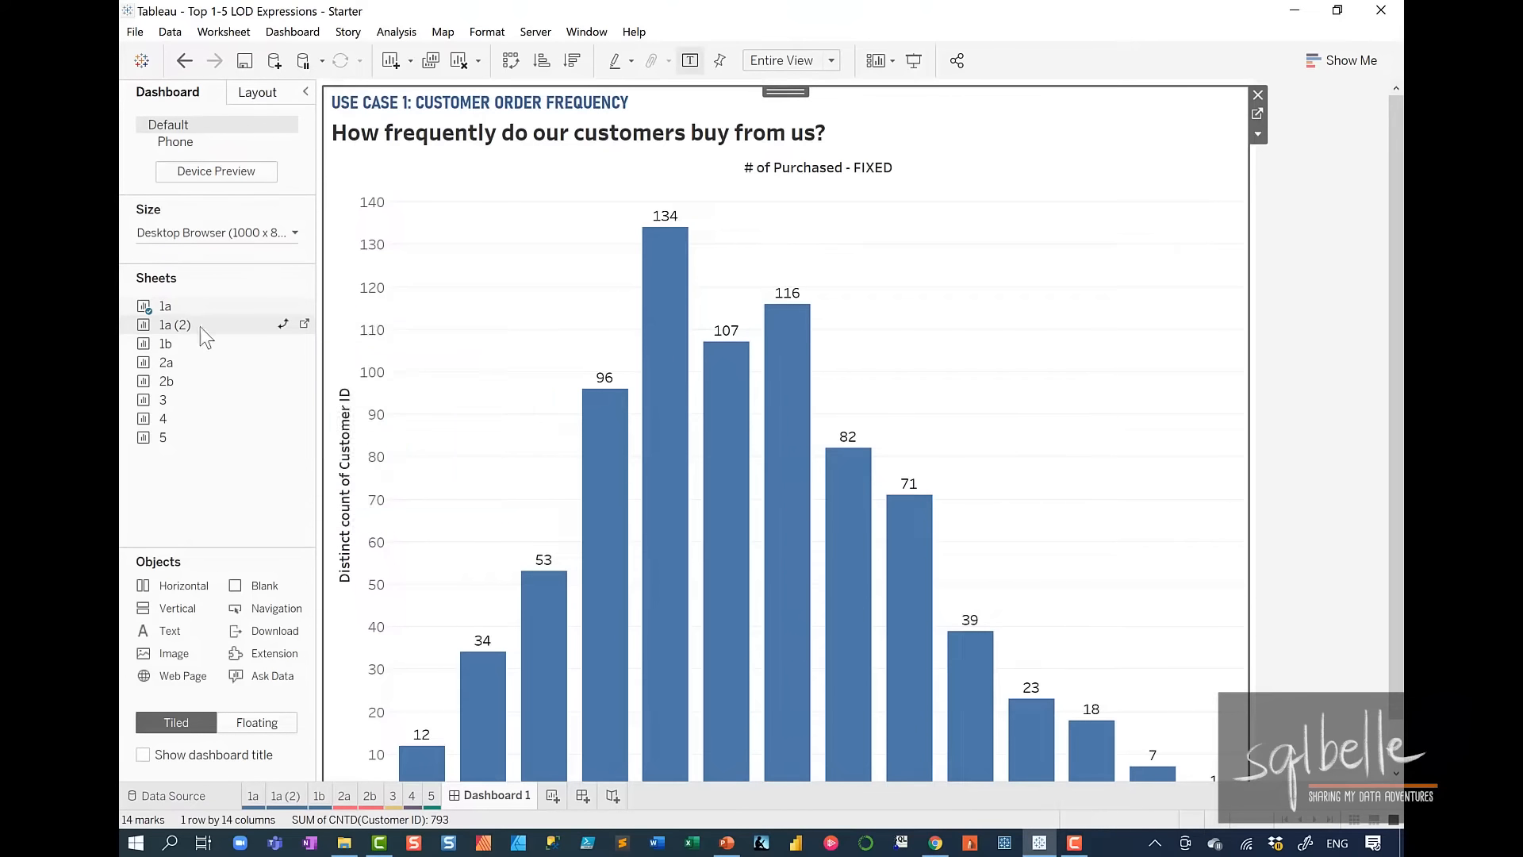
pyautogui.moveTo(200, 326); pyautogui.dragTo(1108, 703)
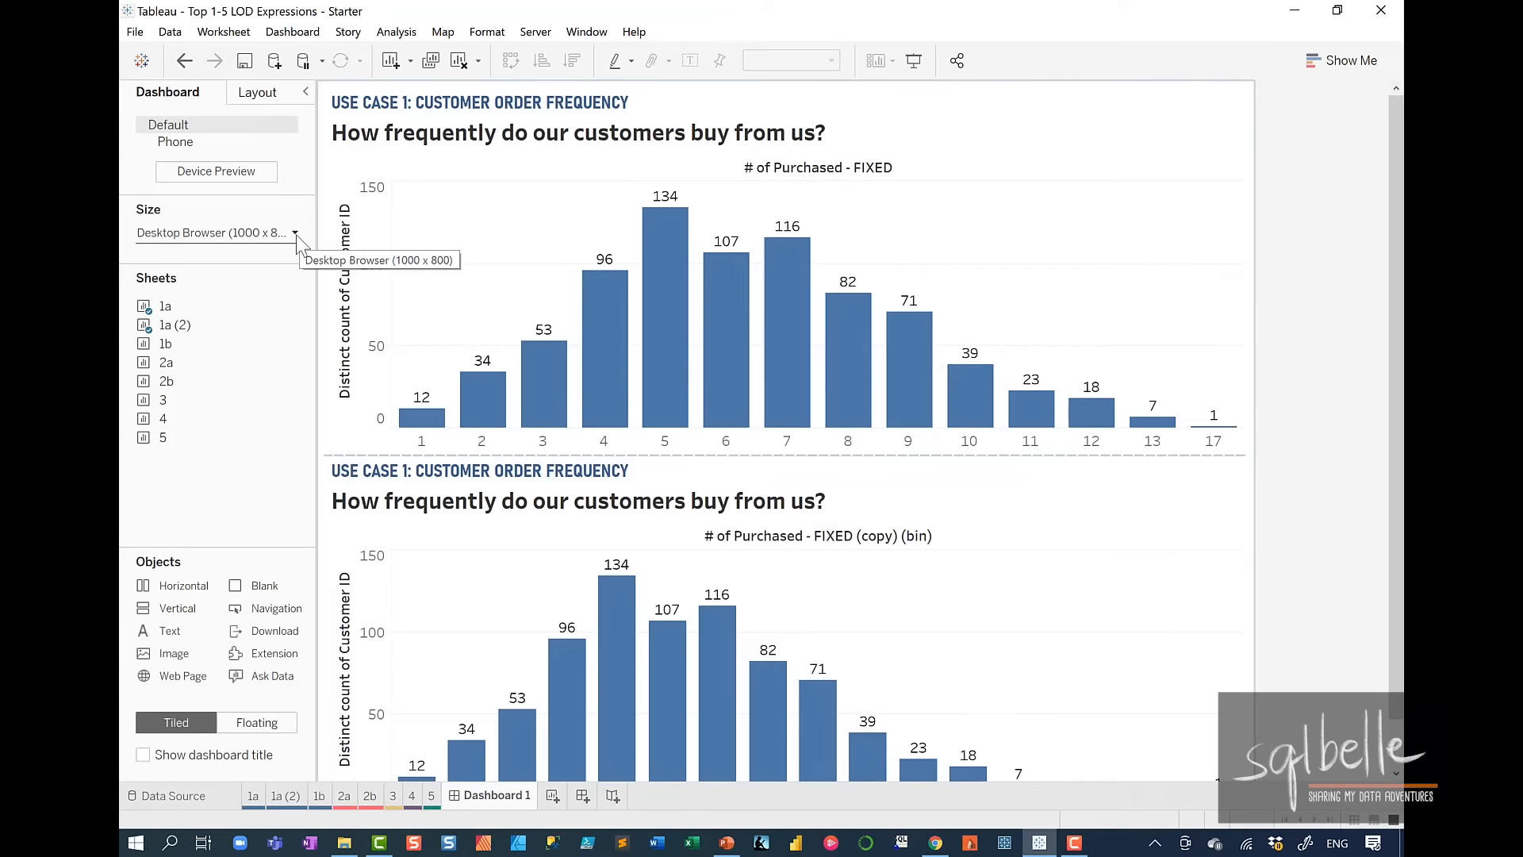
pyautogui.click(296, 233)
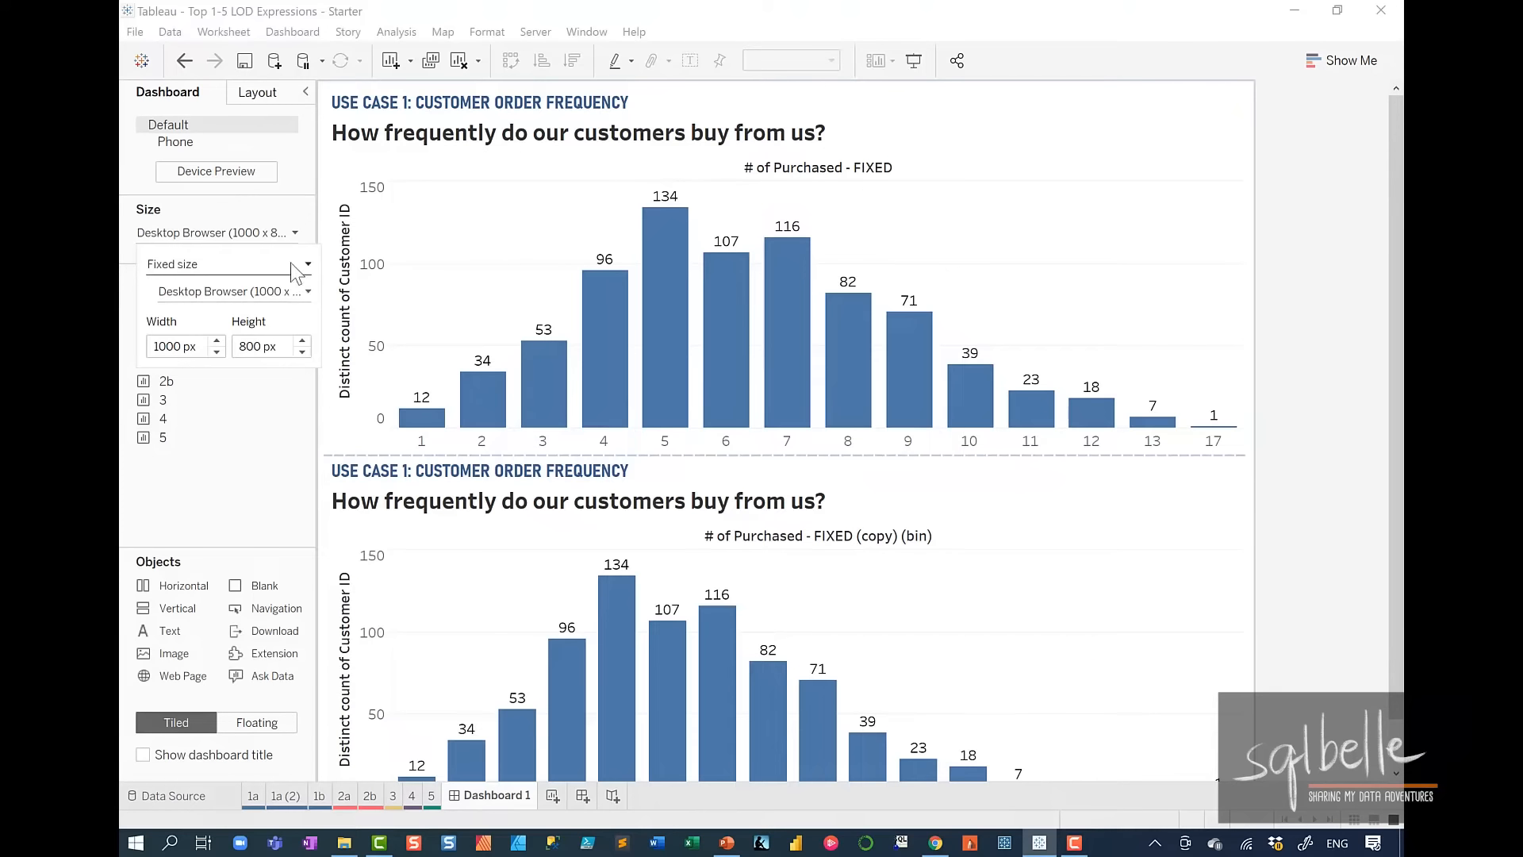
pyautogui.click(302, 352)
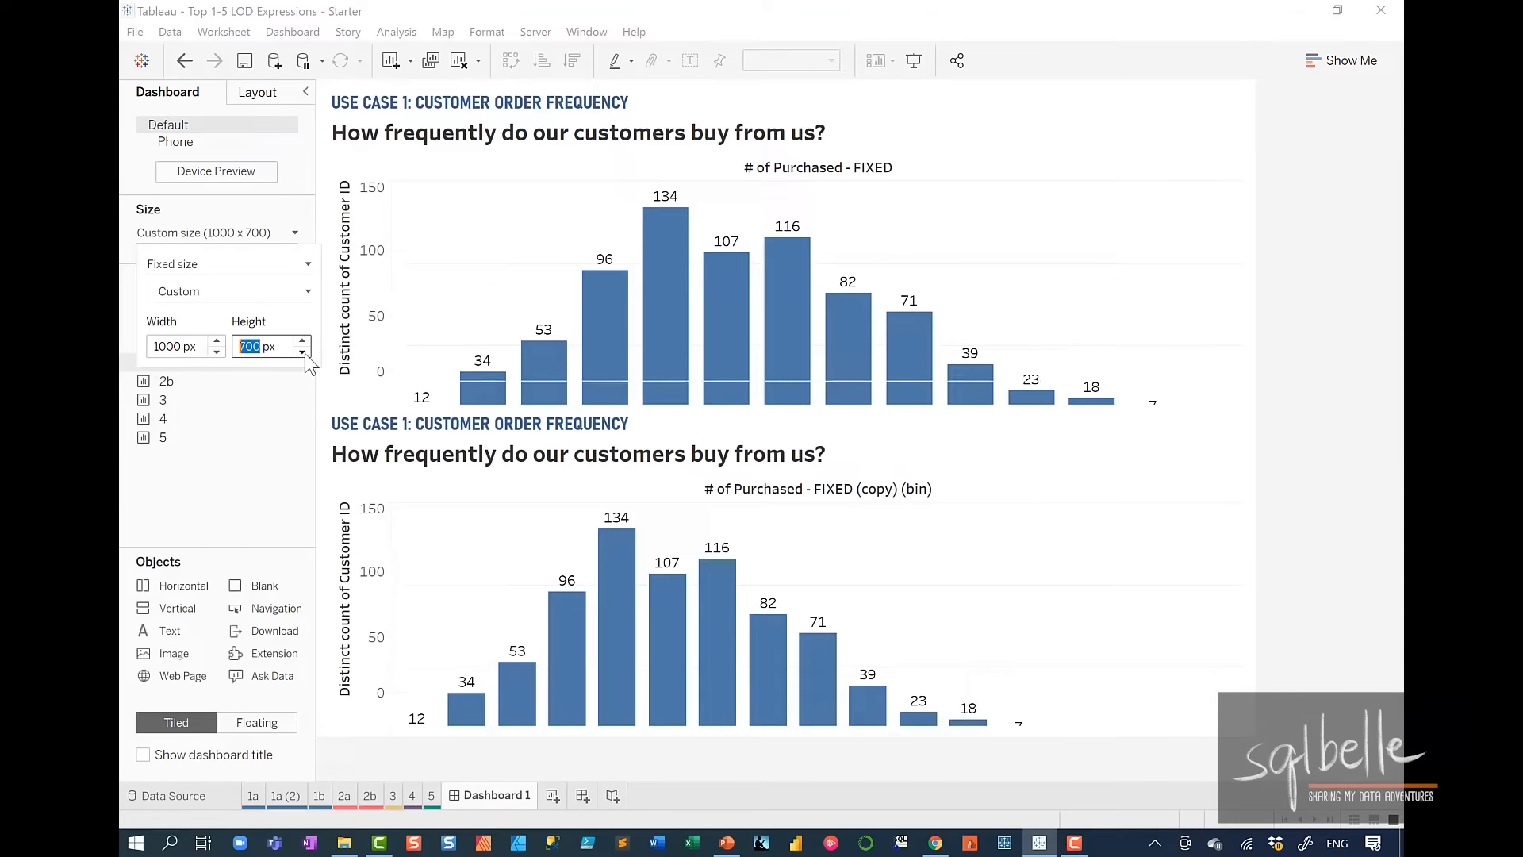
pyautogui.click(1371, 389)
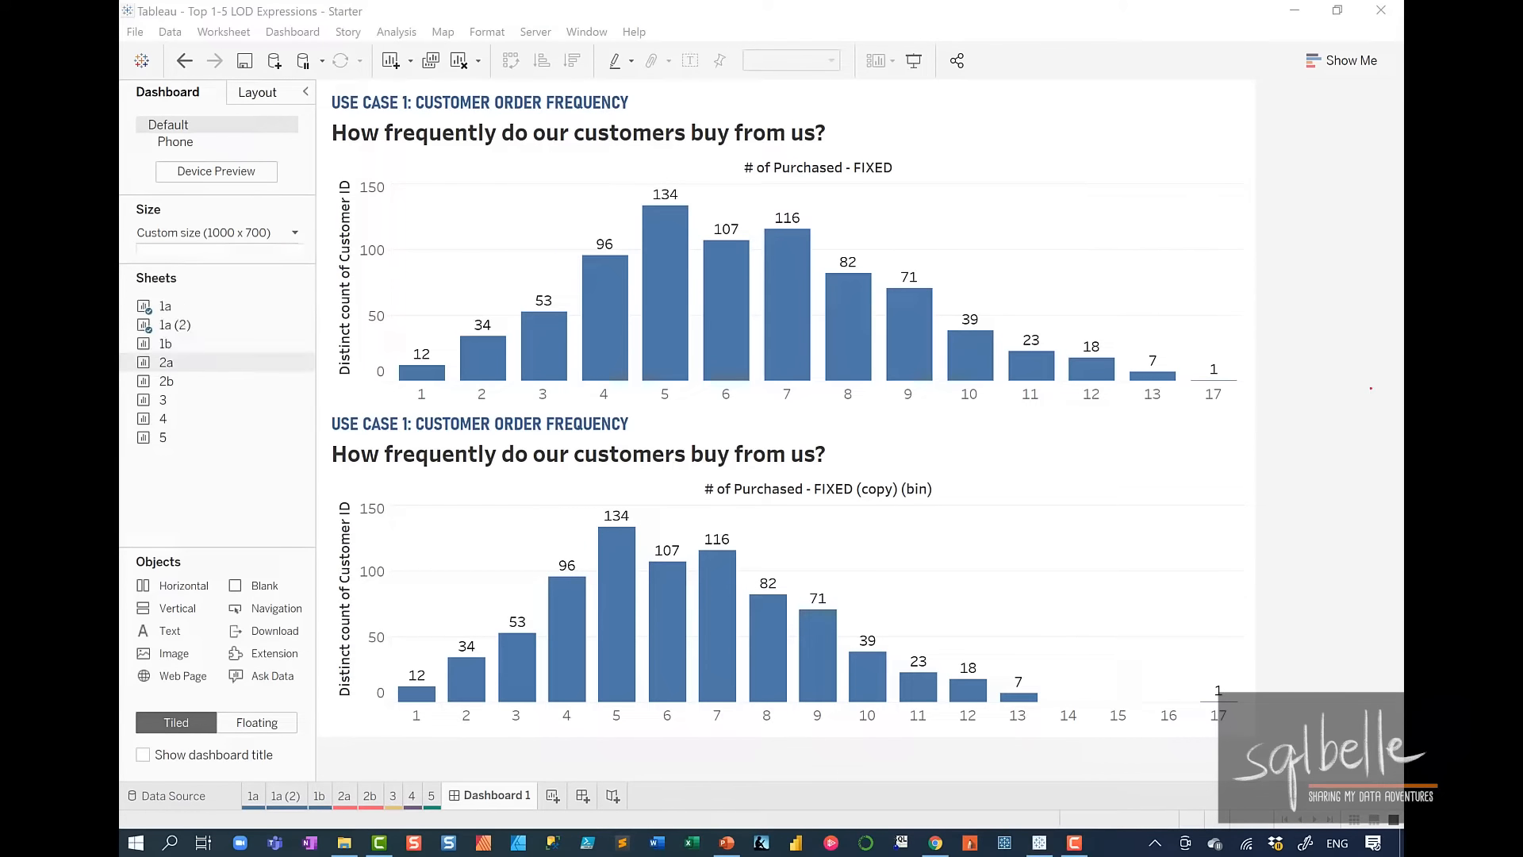
pyautogui.moveTo(1295, 314)
pyautogui.mouseDown()
pyautogui.moveTo(1302, 411)
pyautogui.moveTo(1315, 345)
pyautogui.mouseUp()
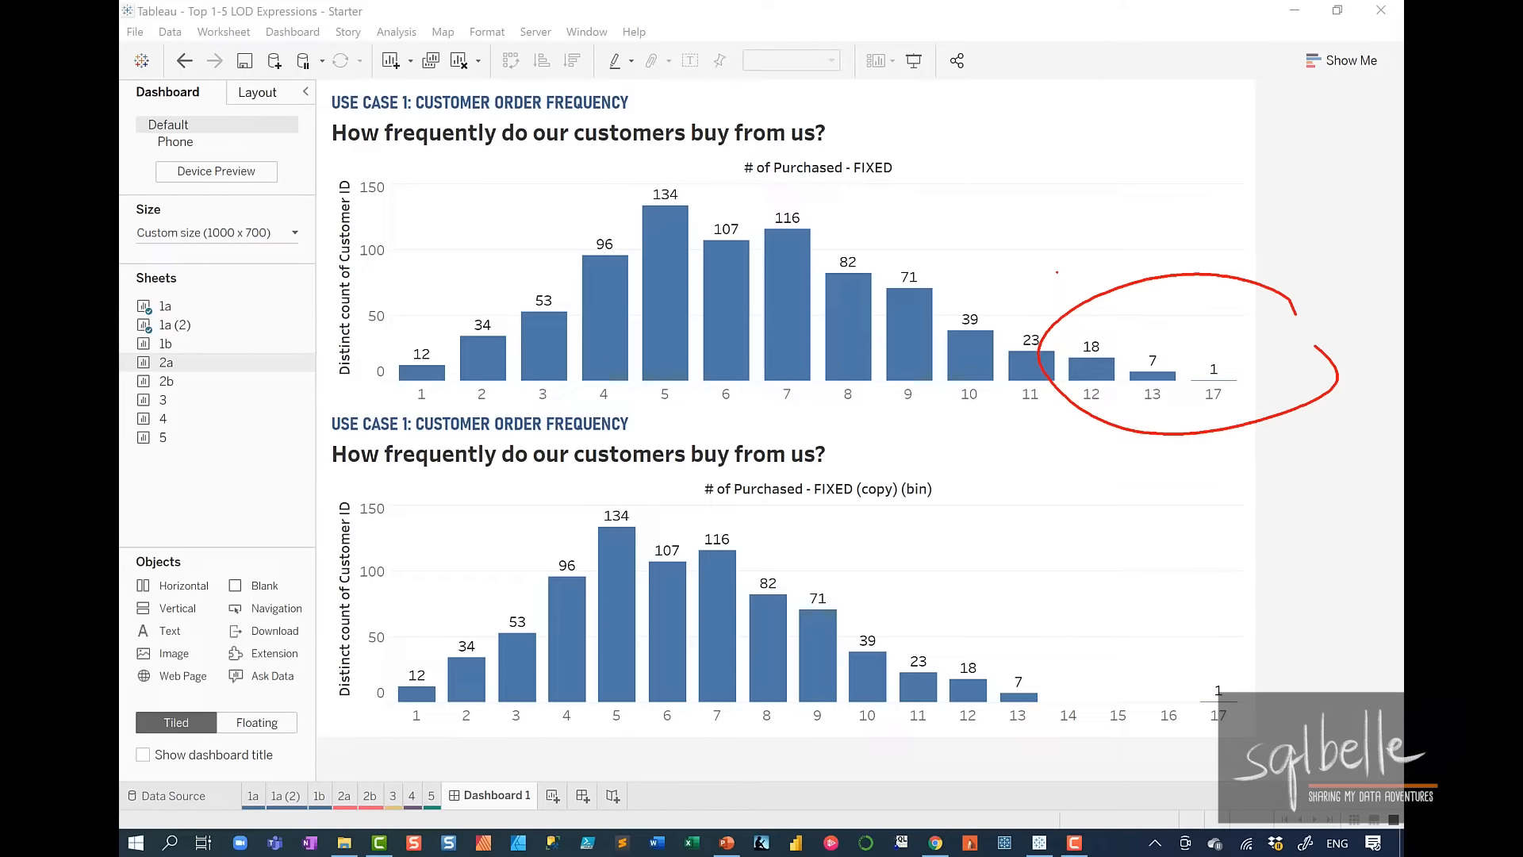
pyautogui.moveTo(891, 462)
pyautogui.mouseDown()
pyautogui.moveTo(841, 548)
pyautogui.moveTo(947, 487)
pyautogui.mouseUp()
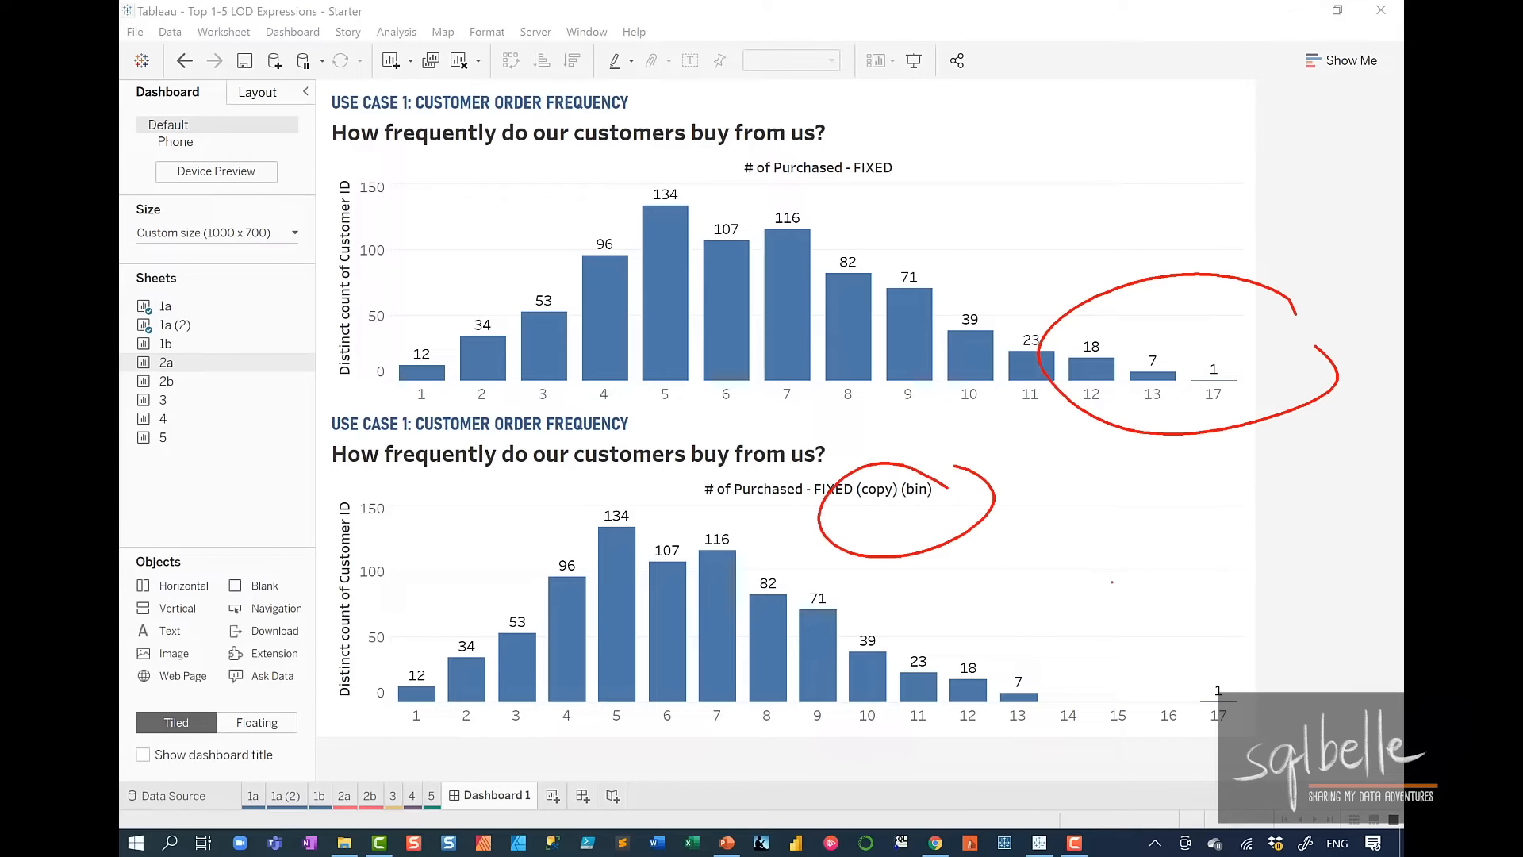
pyautogui.moveTo(1138, 566)
pyautogui.mouseDown()
pyautogui.moveTo(1053, 692)
pyautogui.moveTo(1084, 672)
pyautogui.moveTo(1103, 702)
pyautogui.mouseUp()
pyautogui.moveTo(1103, 702); pyautogui.dragTo(1136, 671)
pyautogui.moveTo(1194, 568)
pyautogui.mouseDown()
pyautogui.moveTo(1174, 678)
pyautogui.moveTo(1191, 646)
pyautogui.mouseUp()
pyautogui.moveTo(1267, 535); pyautogui.dragTo(1222, 657)
pyautogui.moveTo(1222, 657); pyautogui.dragTo(1248, 641)
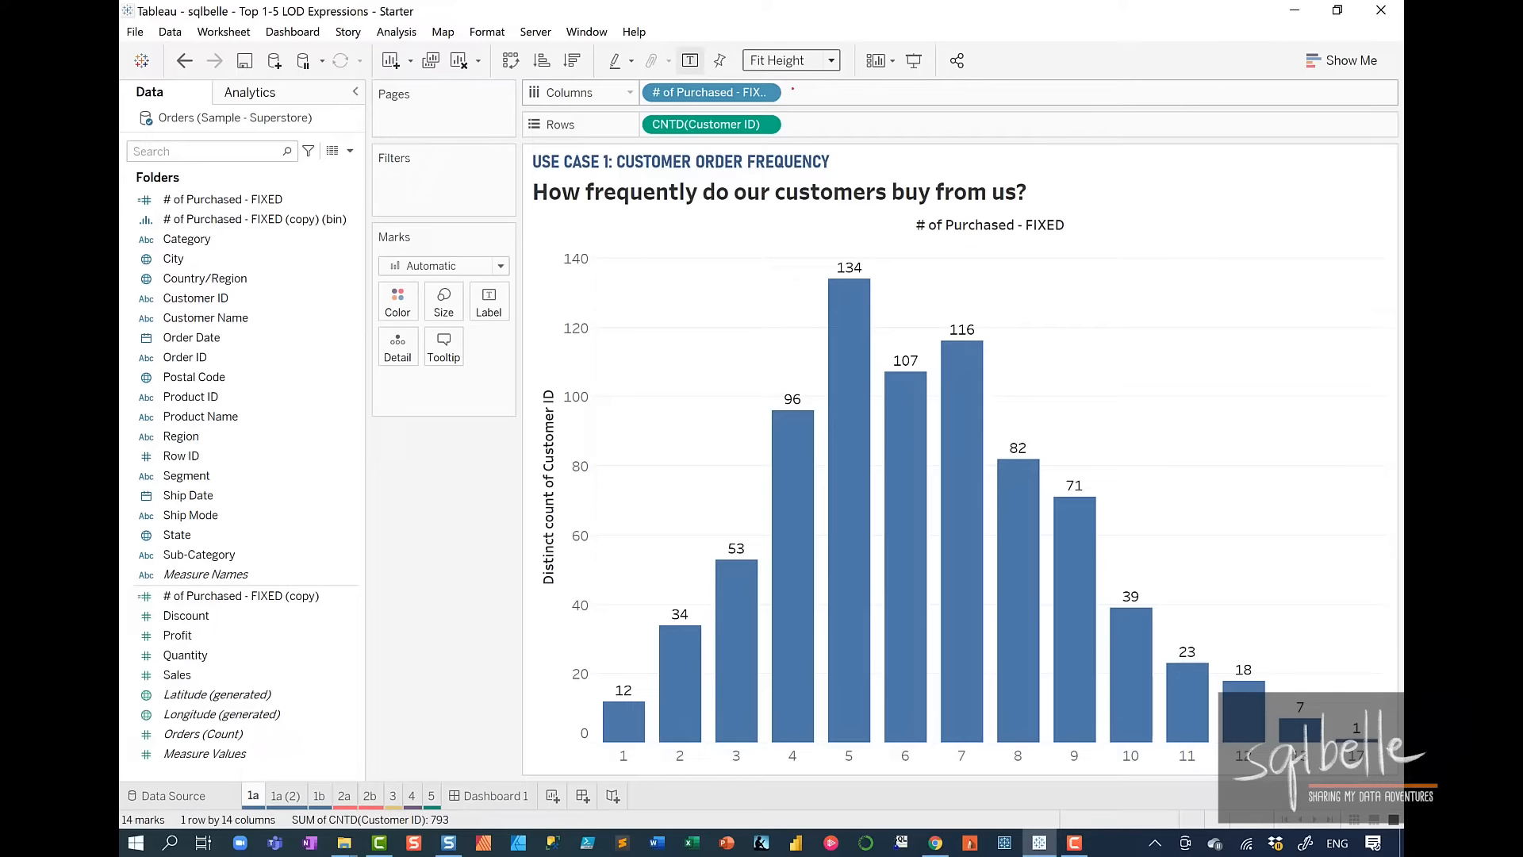
pyautogui.moveTo(731, 57)
pyautogui.mouseDown()
pyautogui.moveTo(730, 111)
pyautogui.moveTo(726, 66)
pyautogui.mouseUp()
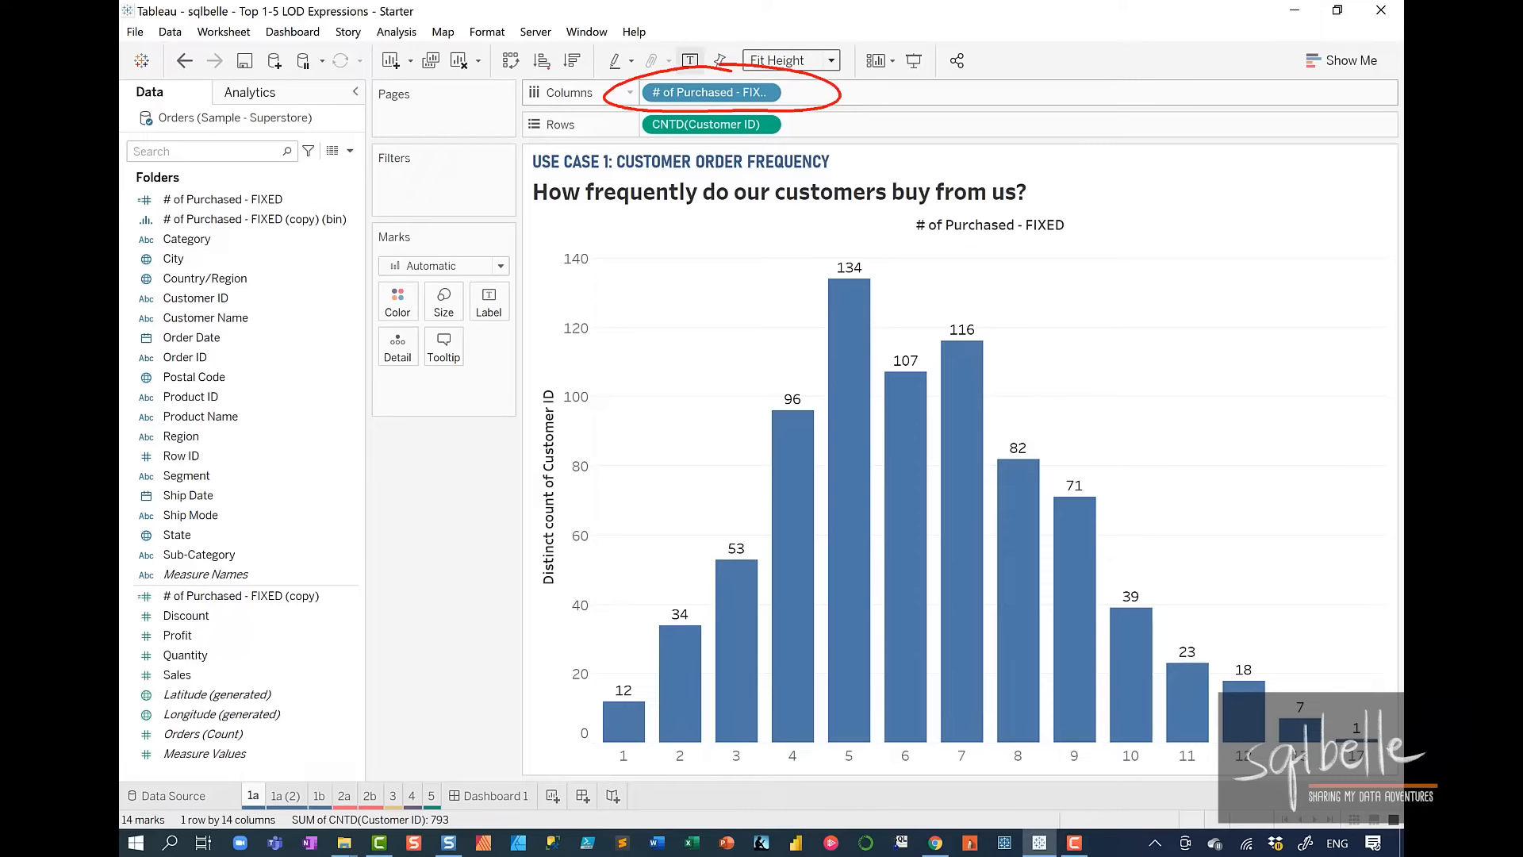
pyautogui.press('Escape')
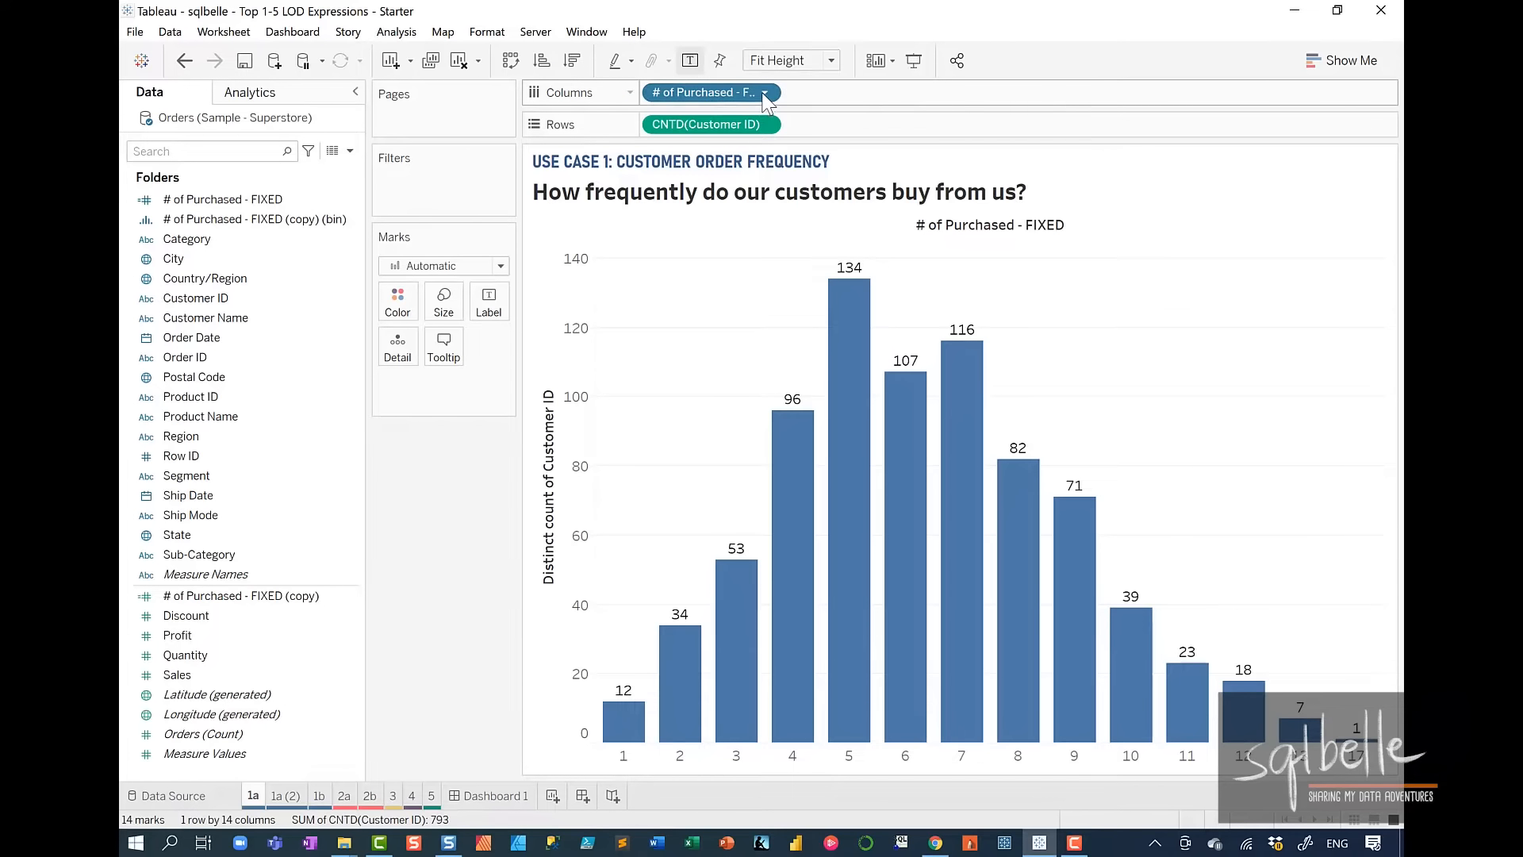
# - Convert # of Purchased - FIXED on Columns to continuous and set the mark type to Bar
pyautogui.click(765, 93)
pyautogui.click(699, 385)
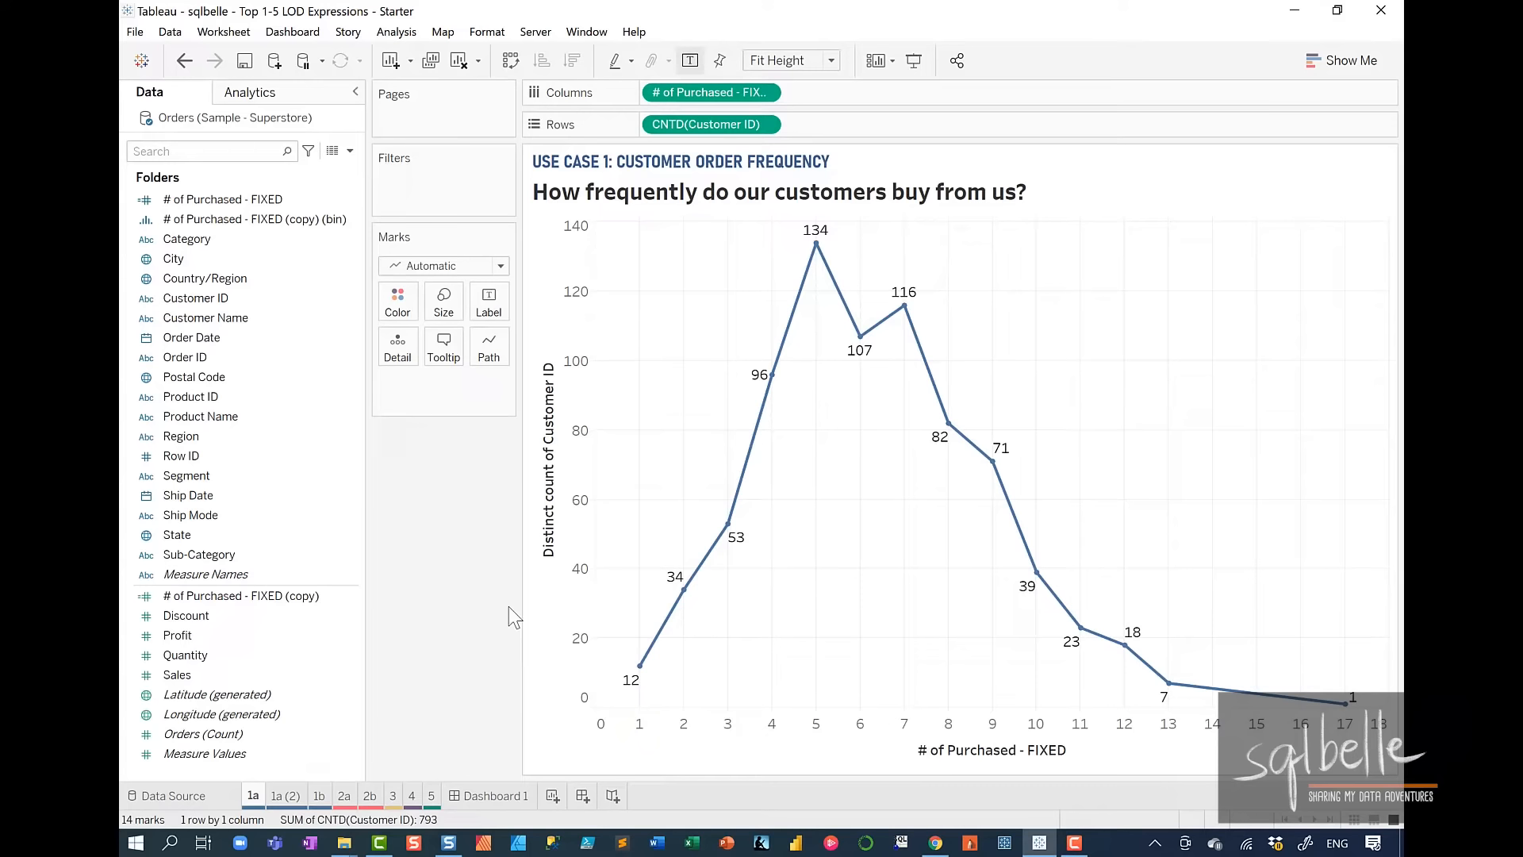
pyautogui.click(468, 274)
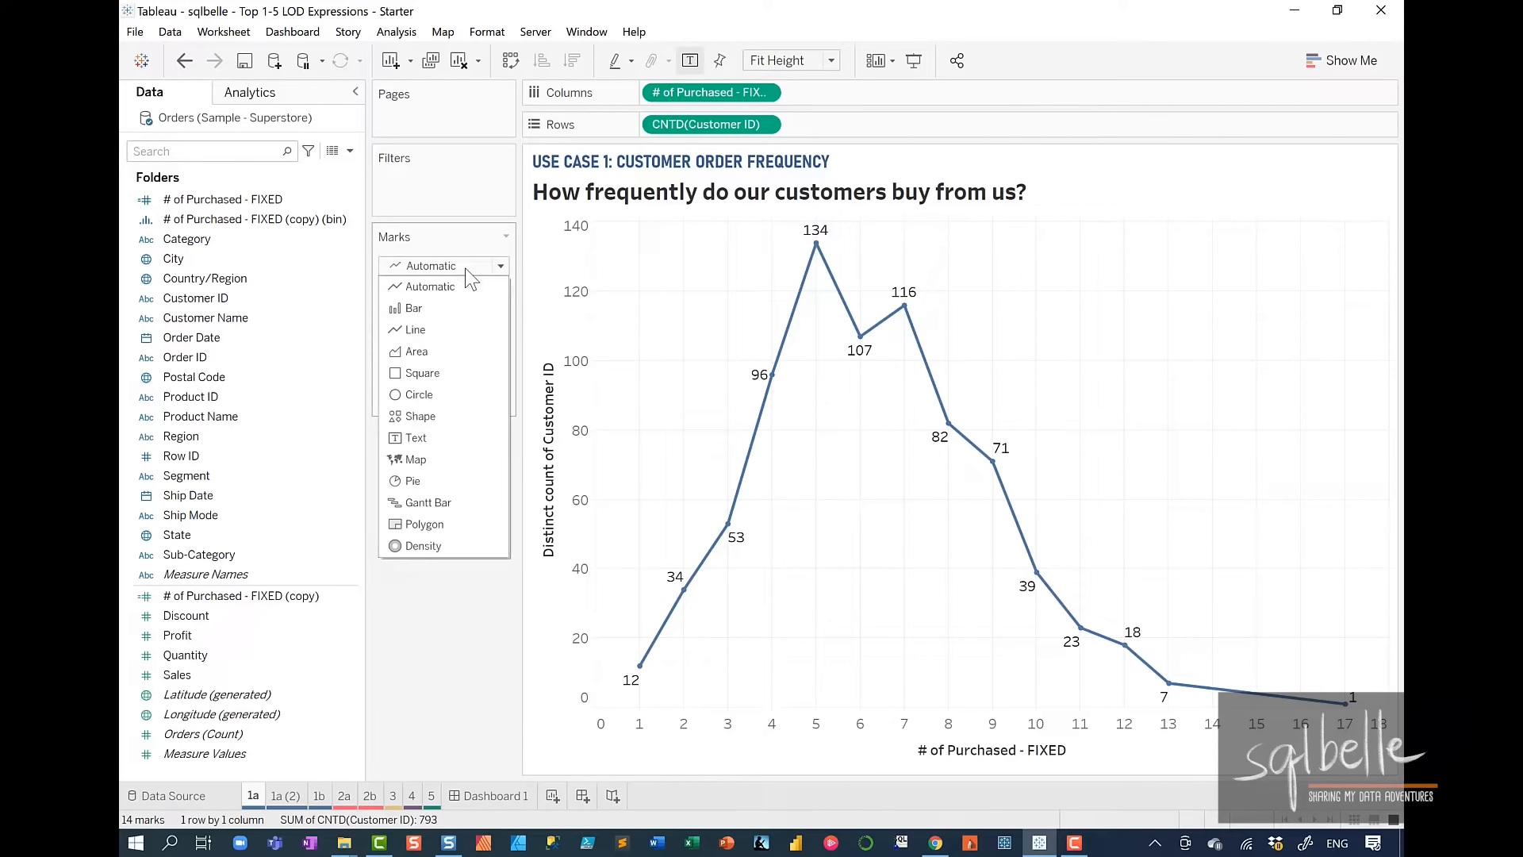
pyautogui.click(437, 304)
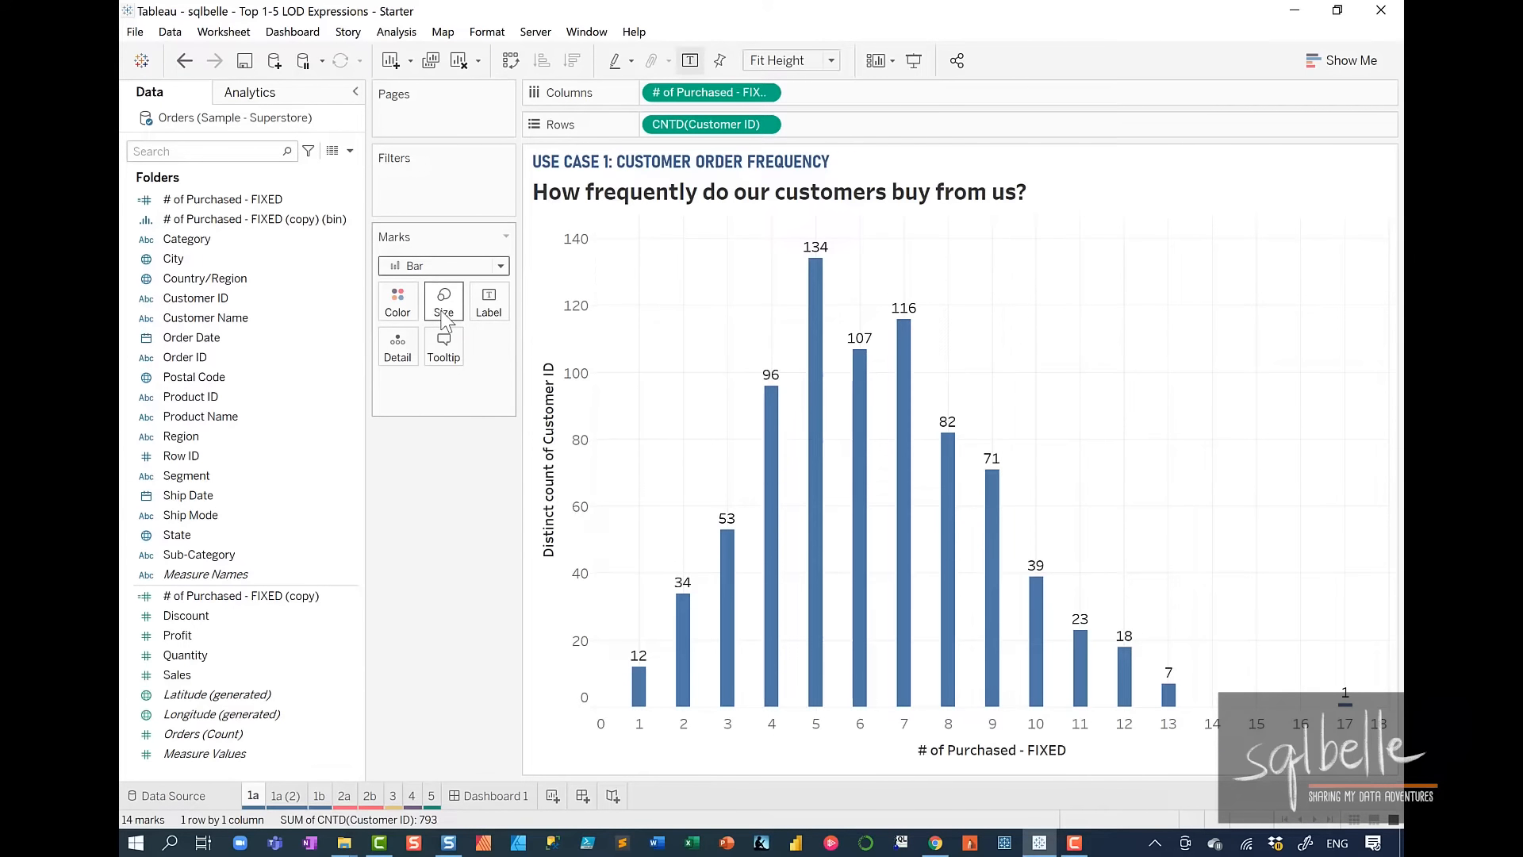
# - Set the bar size to Fixed, keeping the automatic width in axis units
pyautogui.click(445, 316)
pyautogui.click(553, 350)
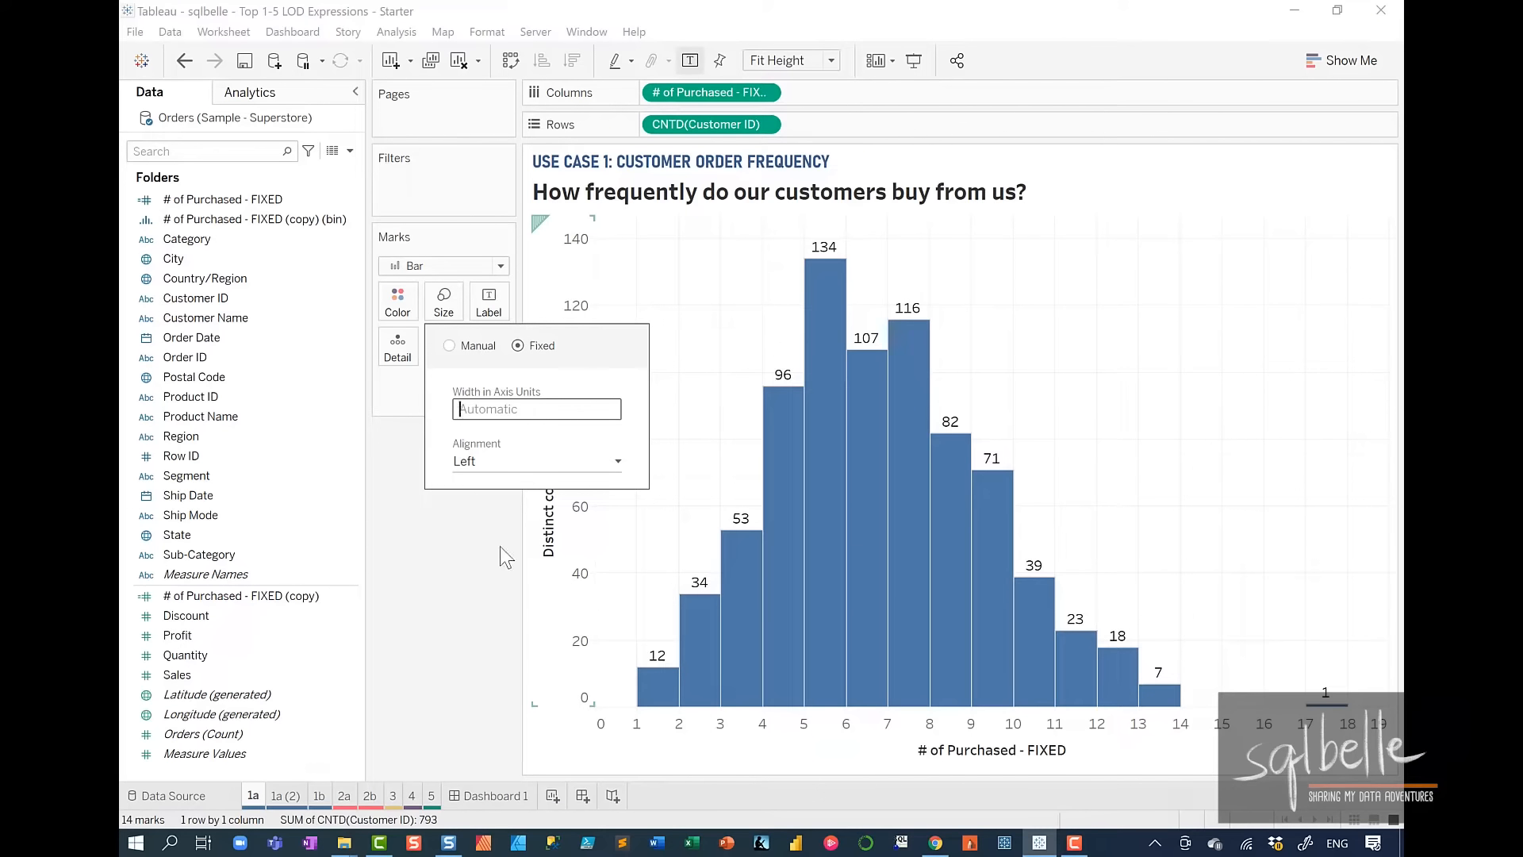
pyautogui.click(500, 546)
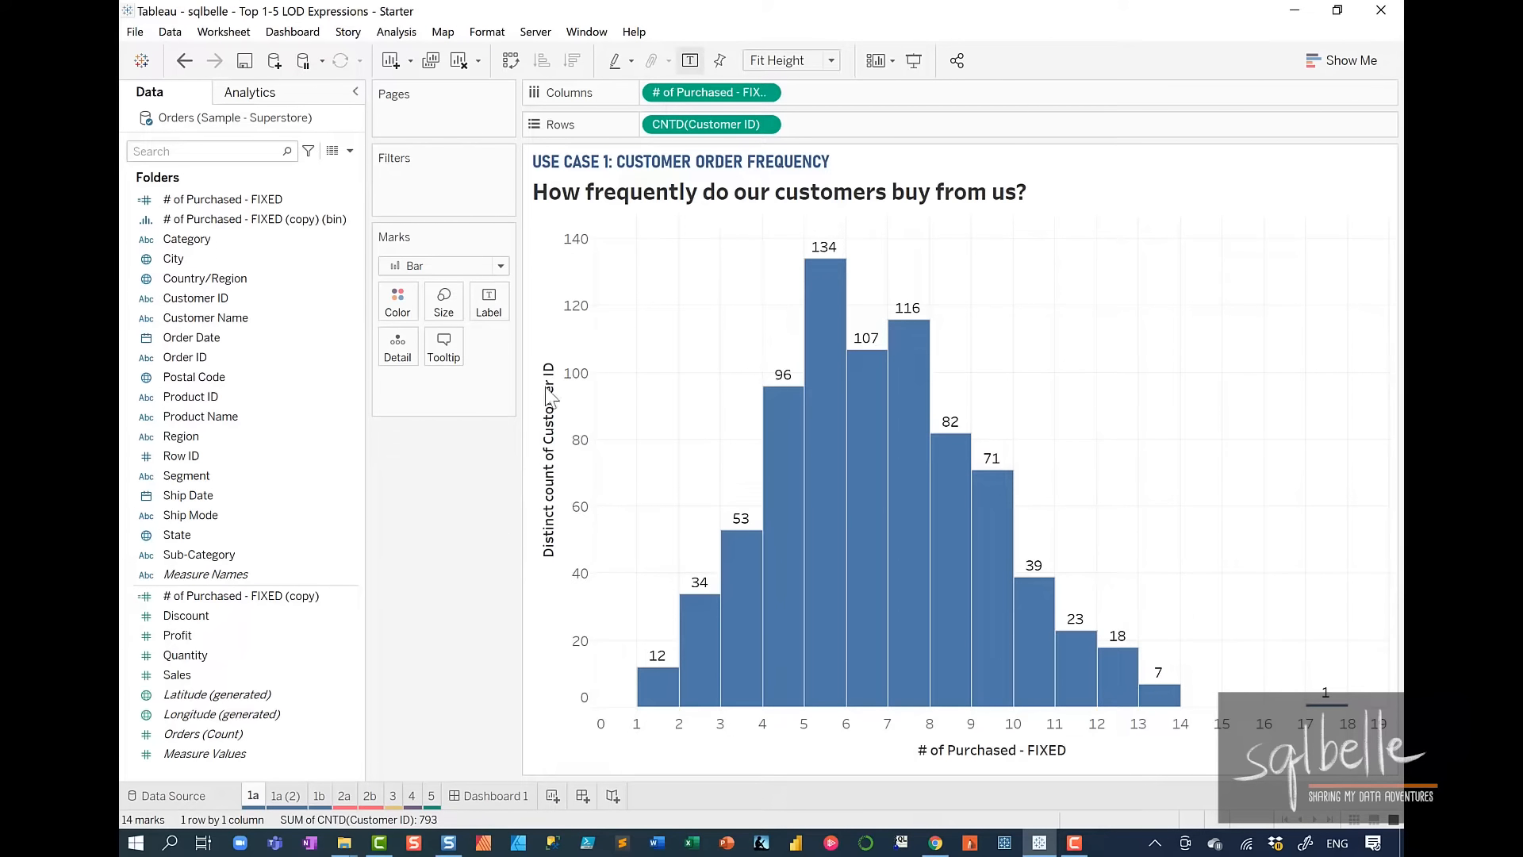
# - Format the worksheet lines so that the grid lines are set to None
pyautogui.click(498, 33)
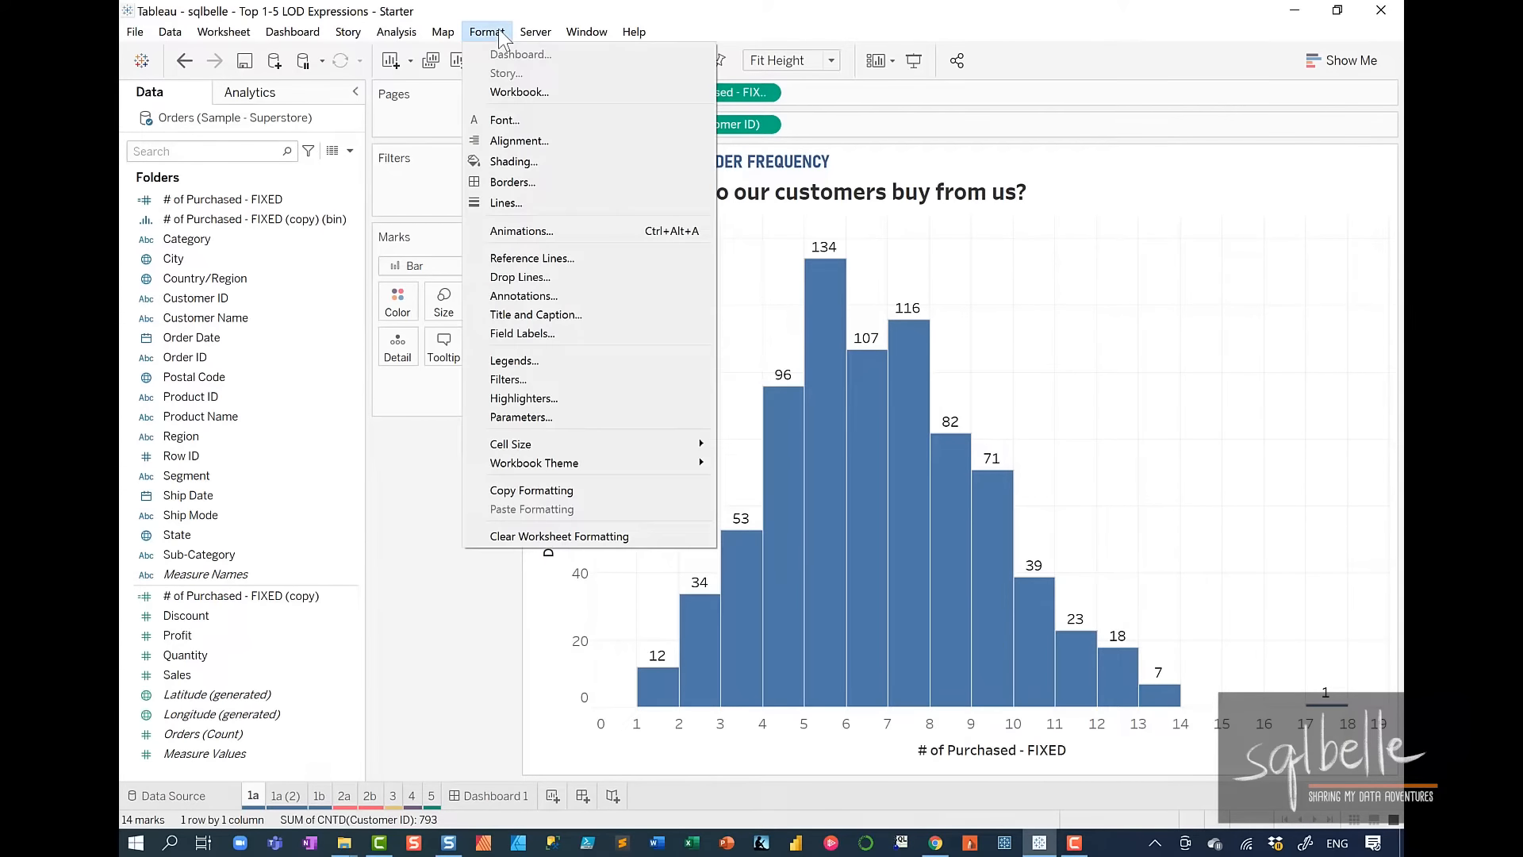
pyautogui.click(509, 203)
pyautogui.click(253, 211)
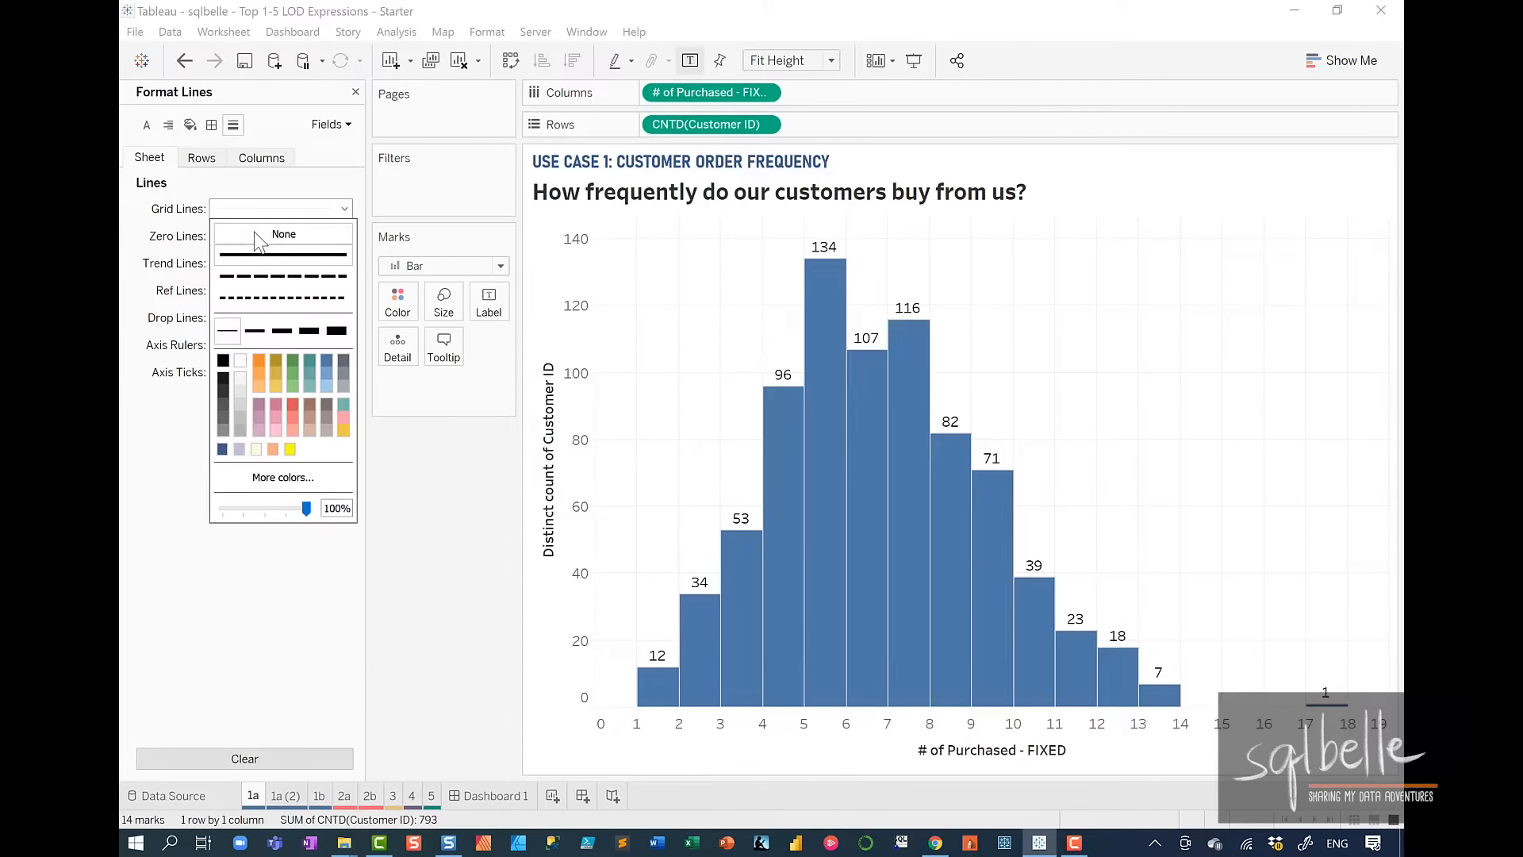
pyautogui.click(255, 236)
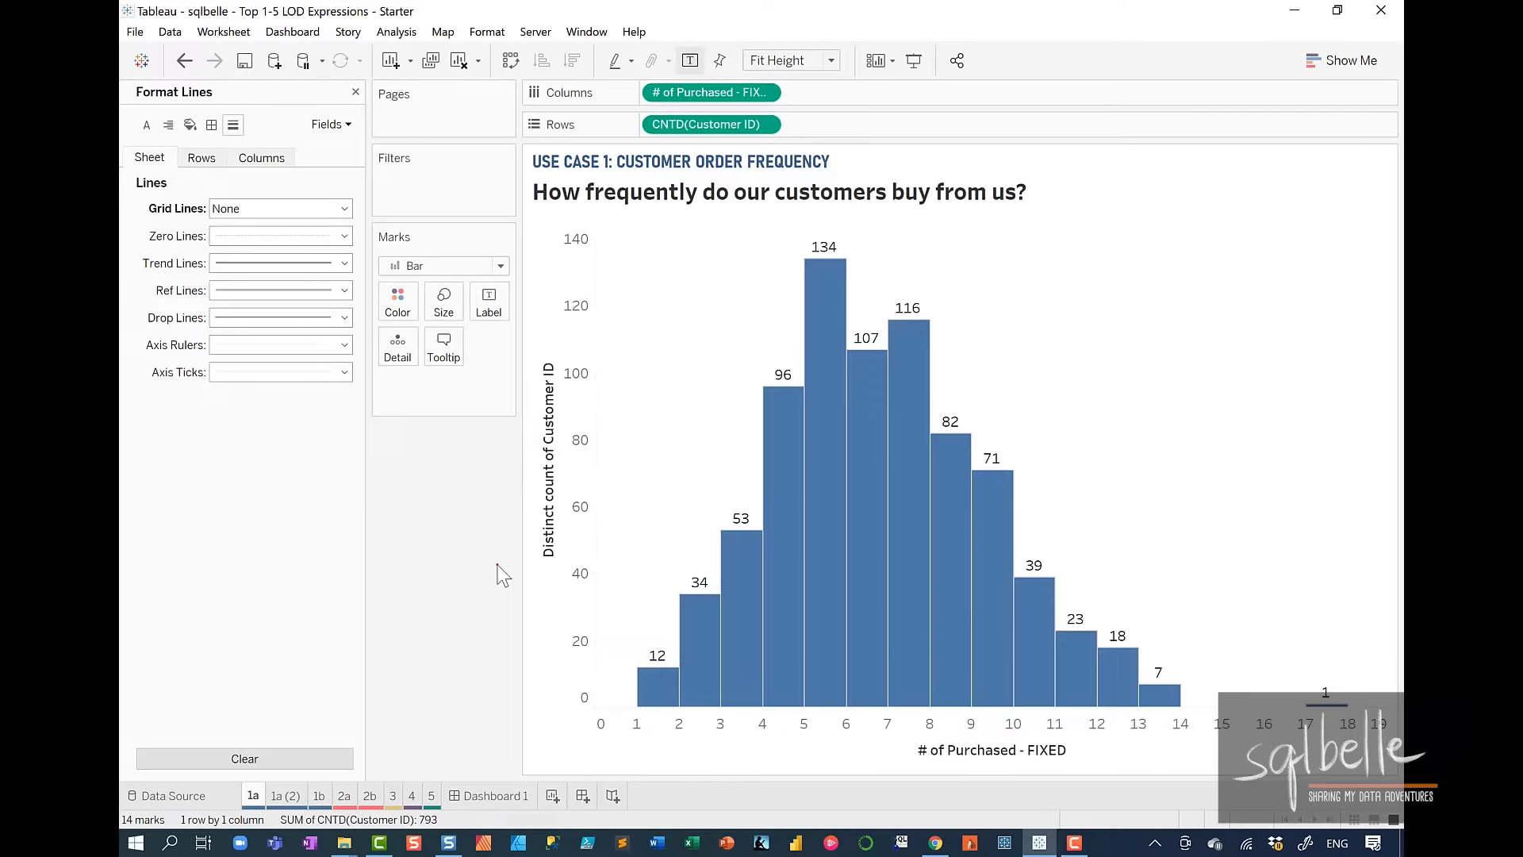
pyautogui.moveTo(760, 695)
pyautogui.mouseDown()
pyautogui.moveTo(668, 700)
pyautogui.moveTo(894, 760)
pyautogui.moveTo(706, 702)
pyautogui.mouseUp()
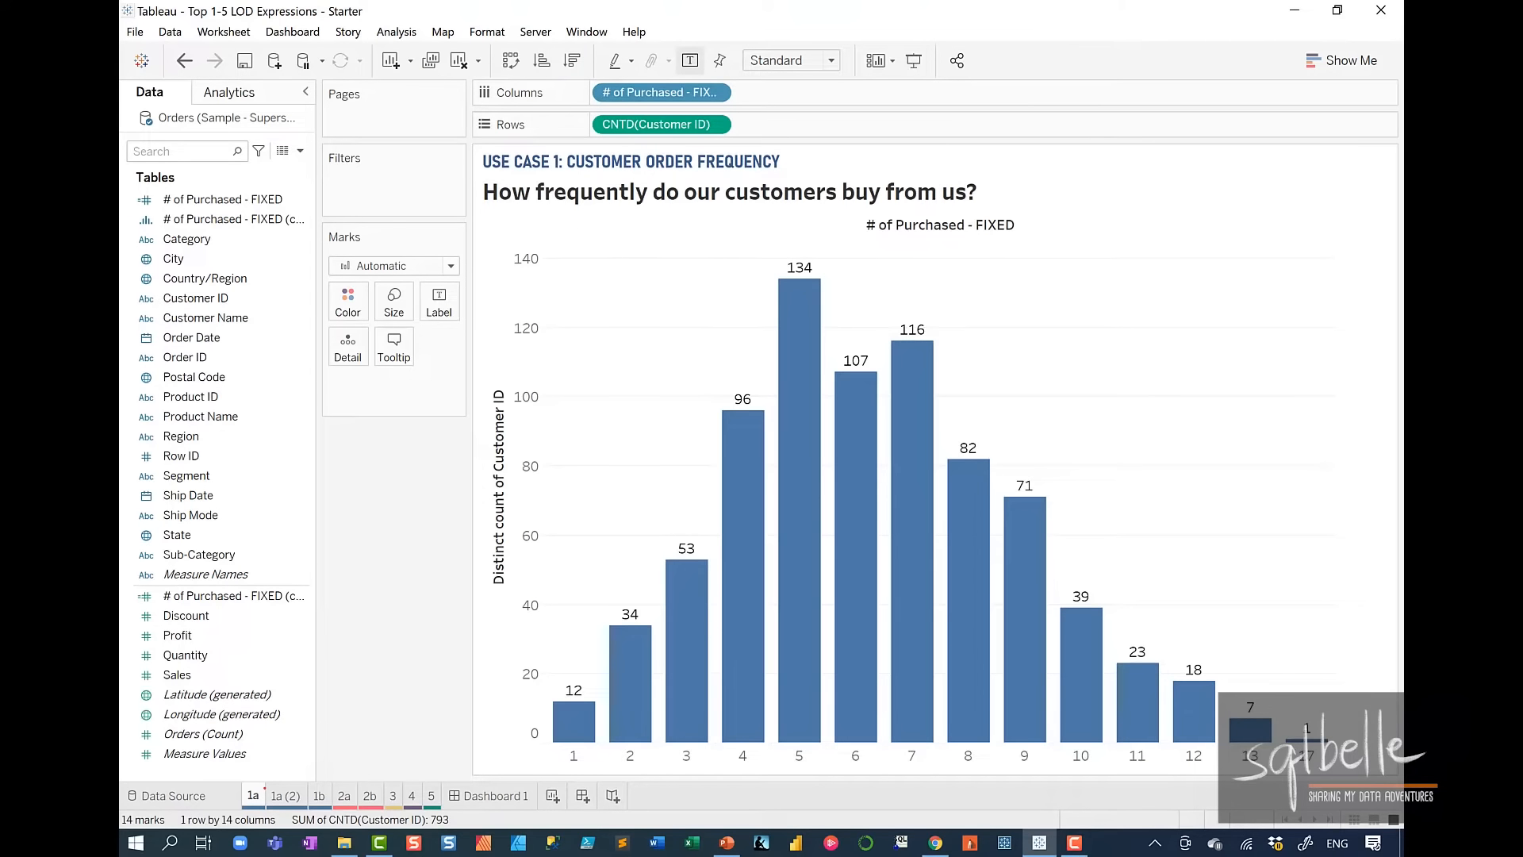
pyautogui.moveTo(824, 237)
pyautogui.mouseDown()
pyautogui.moveTo(869, 273)
pyautogui.moveTo(797, 236)
pyautogui.mouseUp()
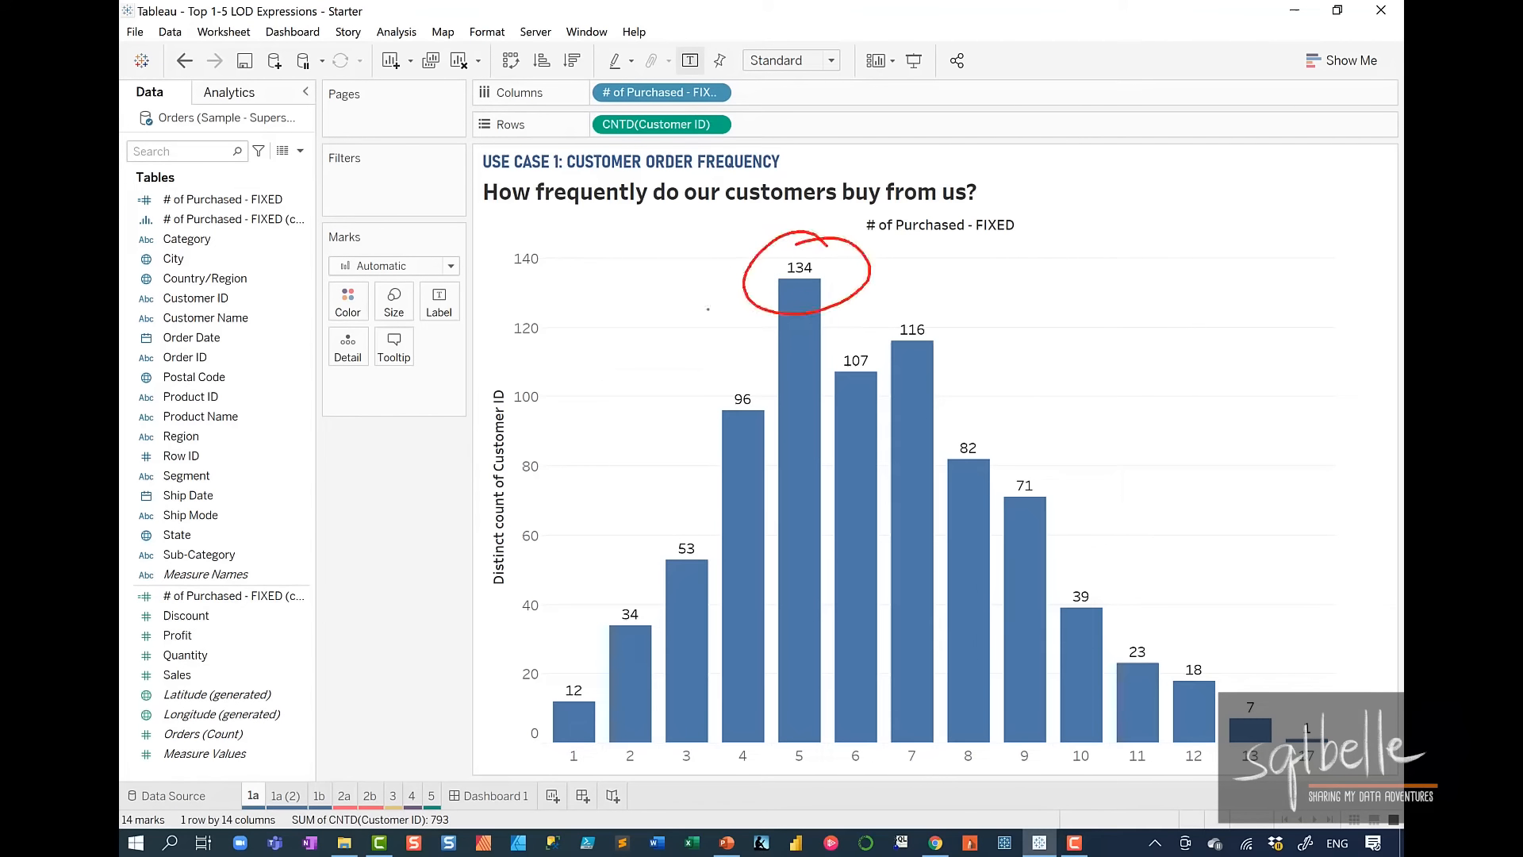
pyautogui.moveTo(807, 613); pyautogui.dragTo(787, 734)
pyautogui.moveTo(777, 715); pyautogui.dragTo(787, 733)
pyautogui.moveTo(806, 700); pyautogui.dragTo(788, 733)
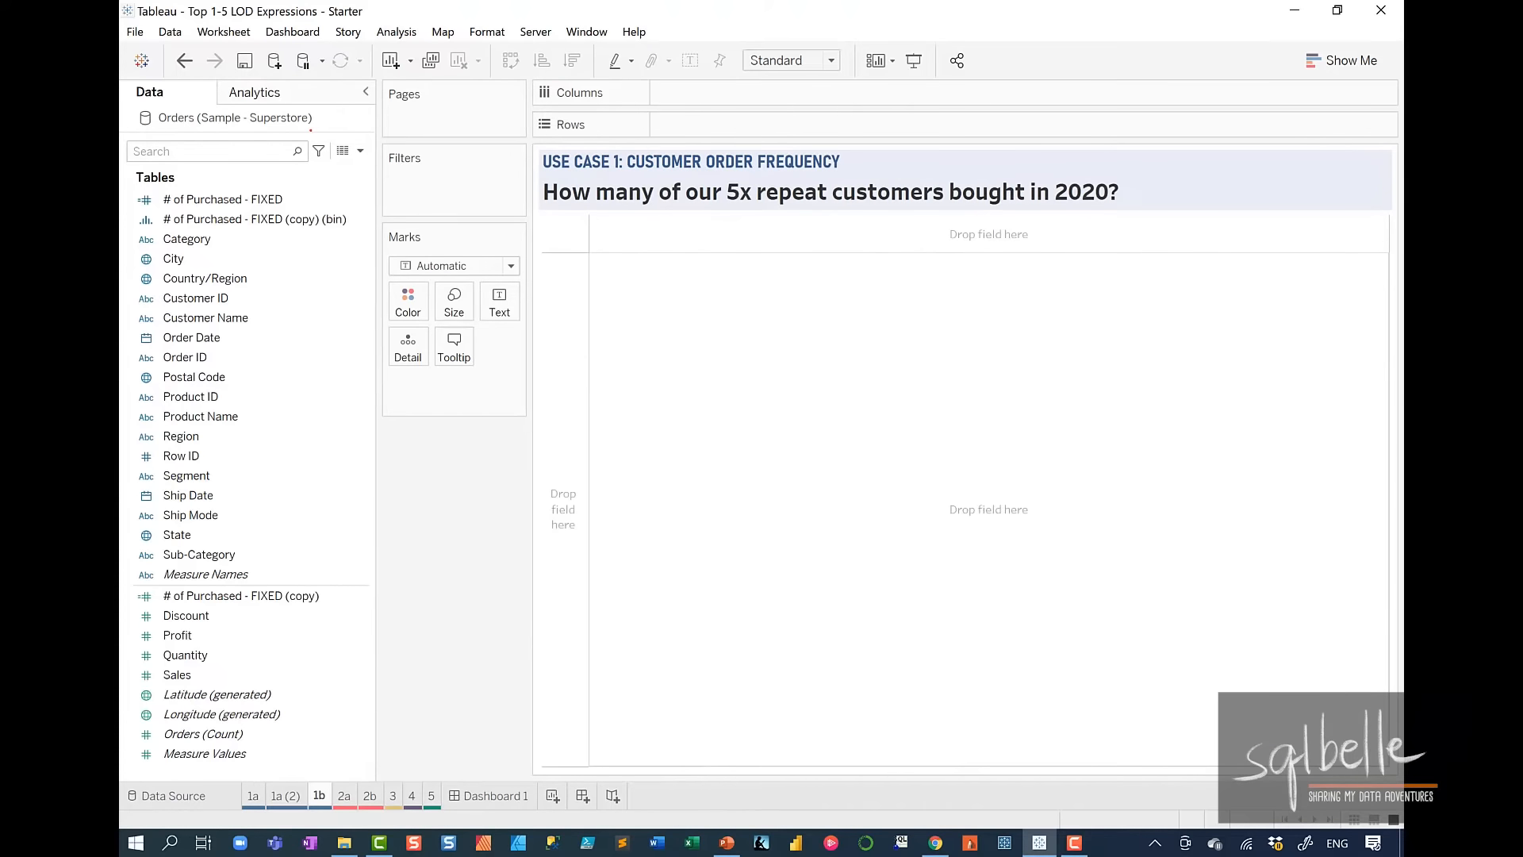
# - Place the # of Purchased - FIXED dimension on Rows of worksheet 1b
pyautogui.moveTo(351, 168)
pyautogui.mouseDown()
pyautogui.moveTo(390, 208)
pyautogui.moveTo(332, 256)
pyautogui.mouseUp()
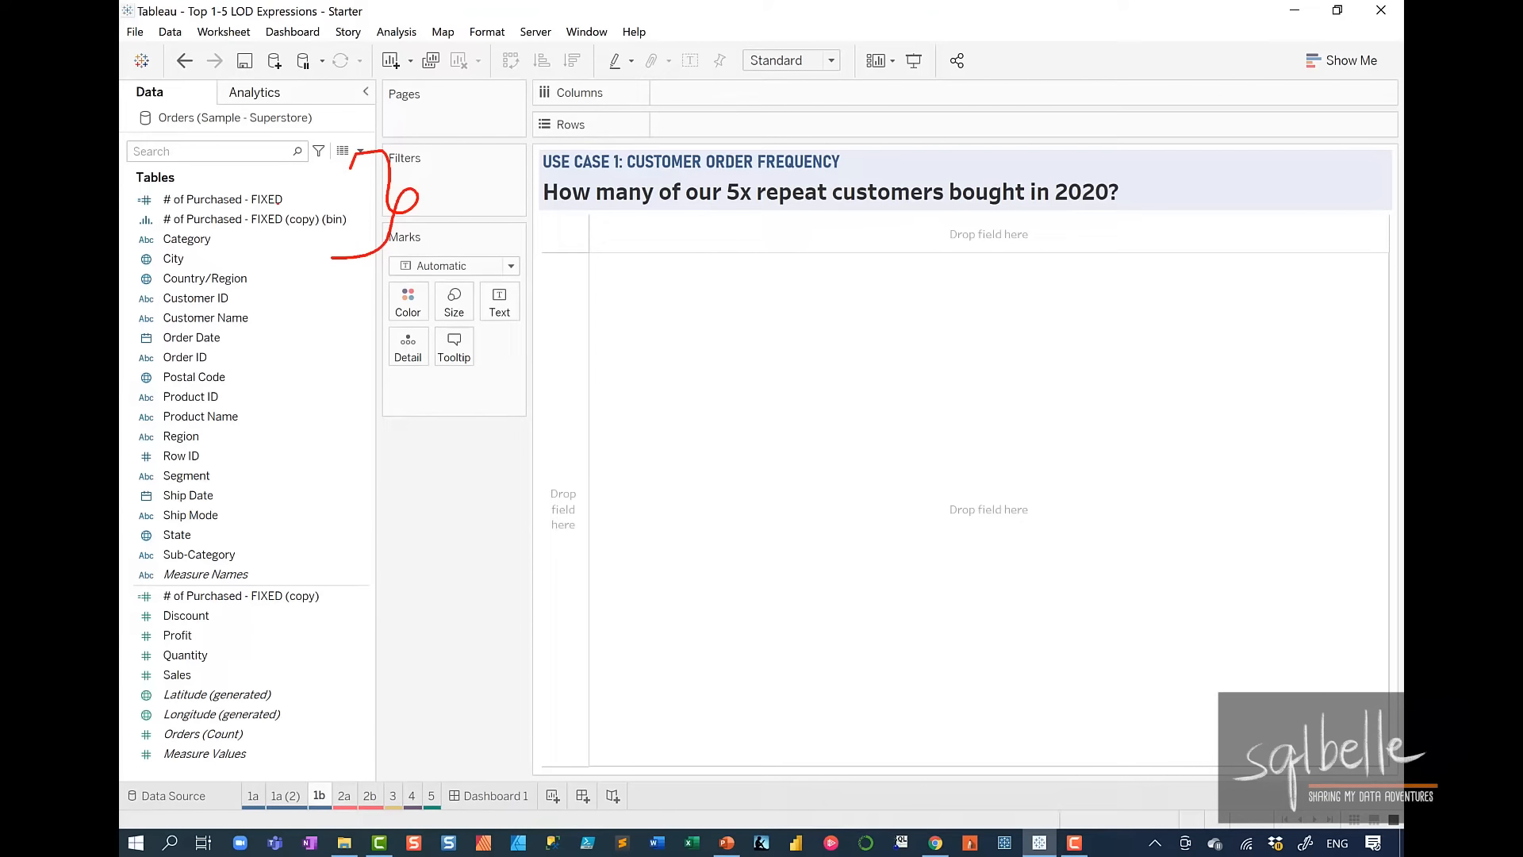
pyautogui.press('Escape')
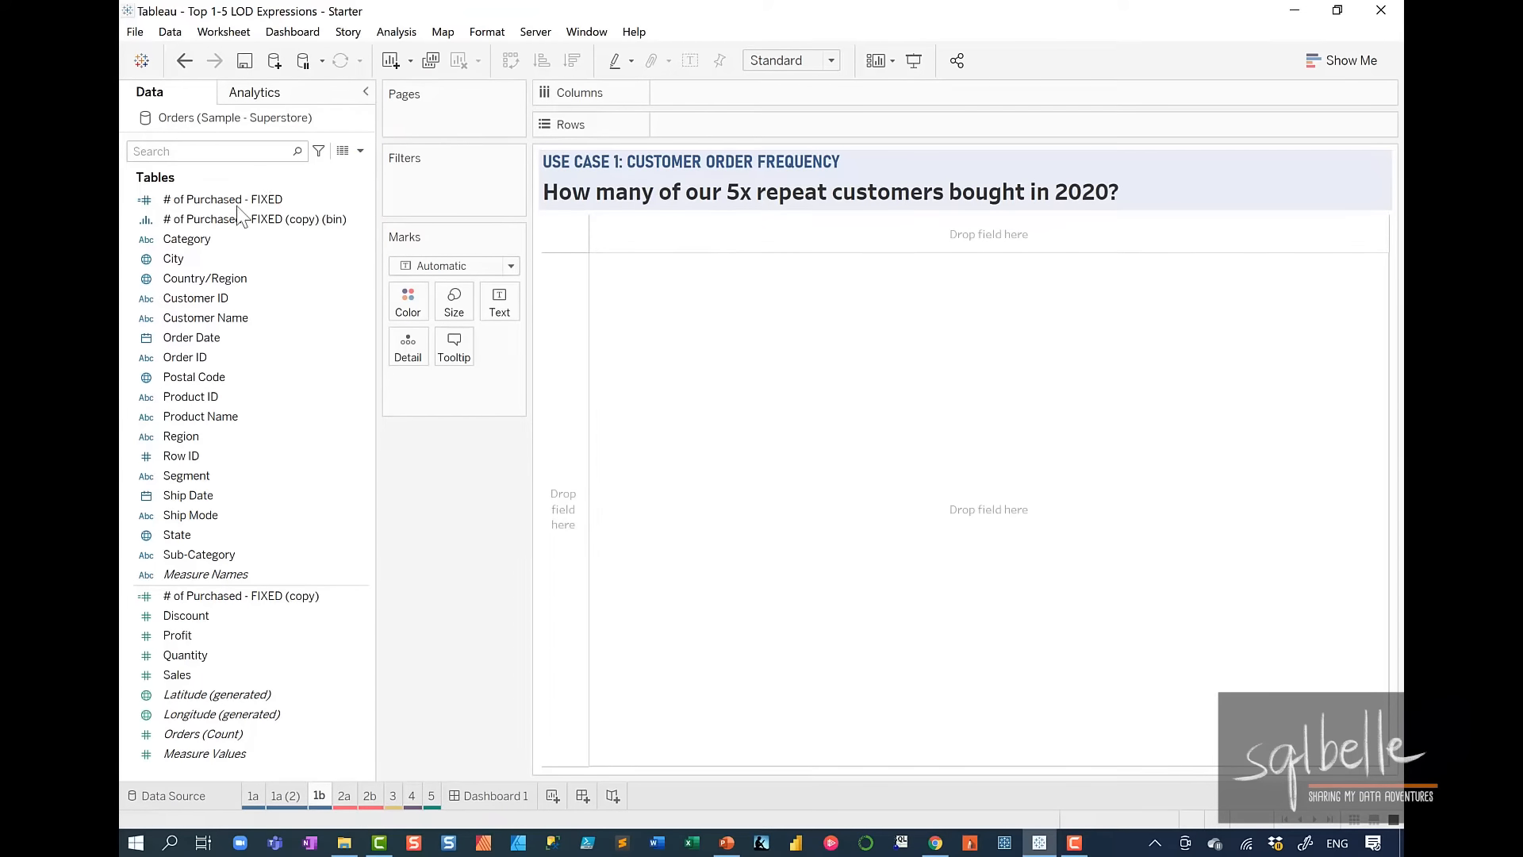
pyautogui.moveTo(237, 205); pyautogui.dragTo(762, 136)
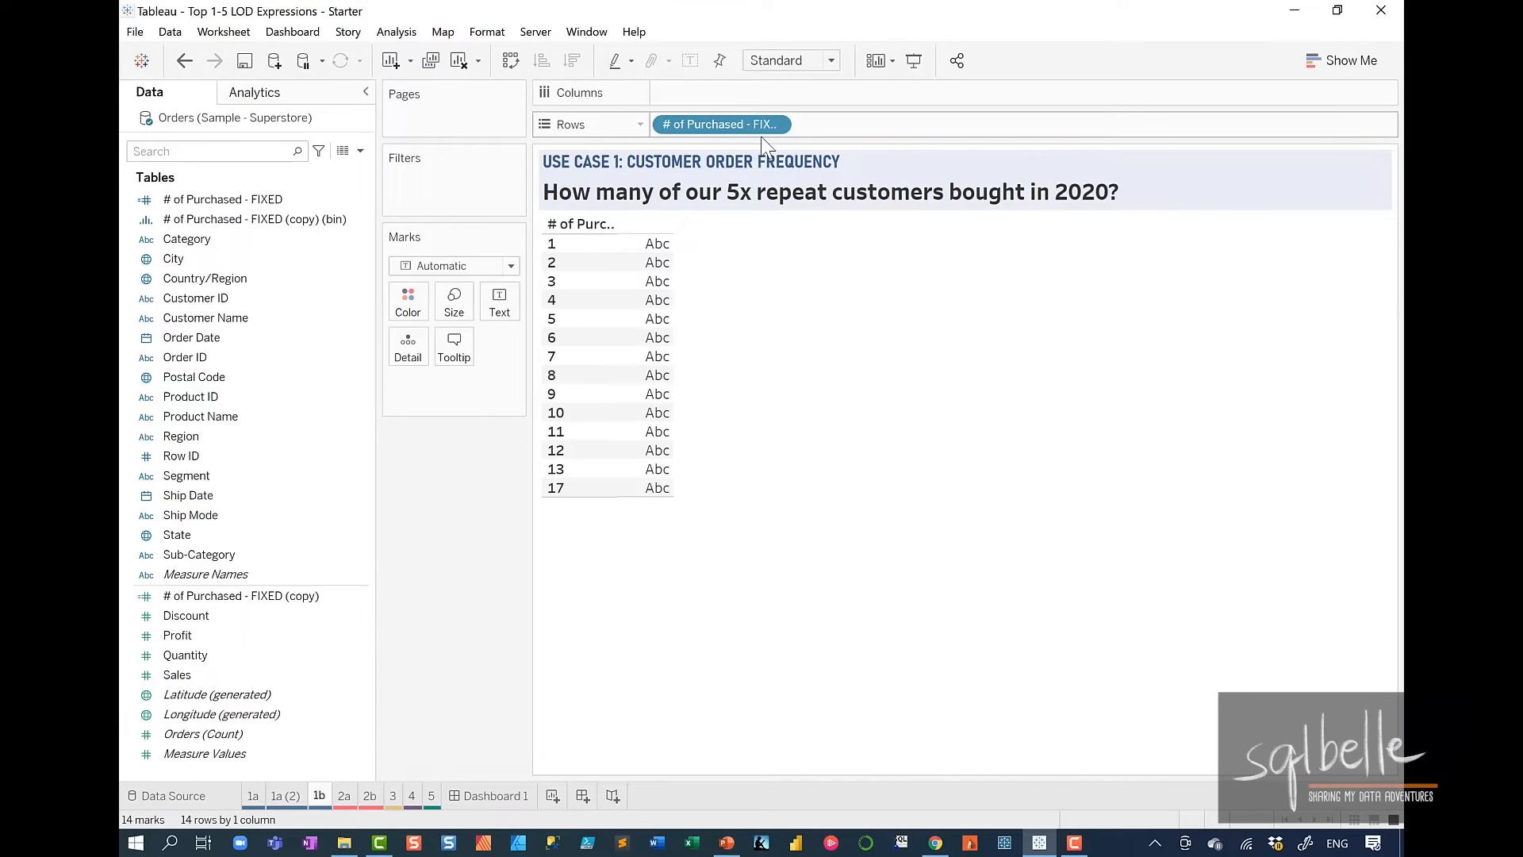
# - Add the year of Order Date to Columns and show the distinct count of Customer ID as the table values
pyautogui.moveTo(198, 337); pyautogui.dragTo(746, 102)
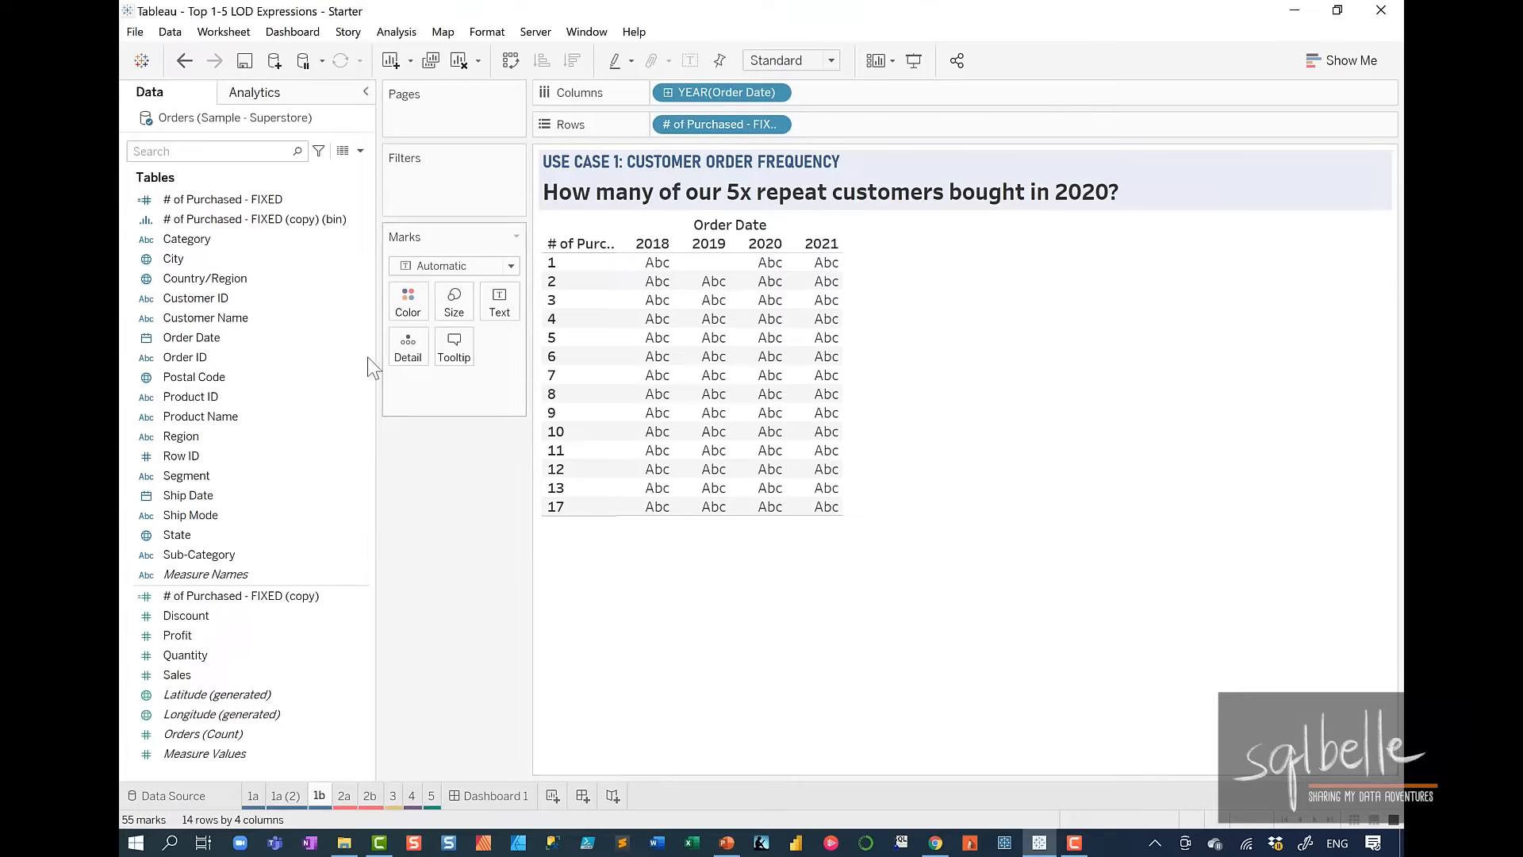
pyautogui.click(215, 300)
pyautogui.moveTo(215, 309); pyautogui.dragTo(761, 341)
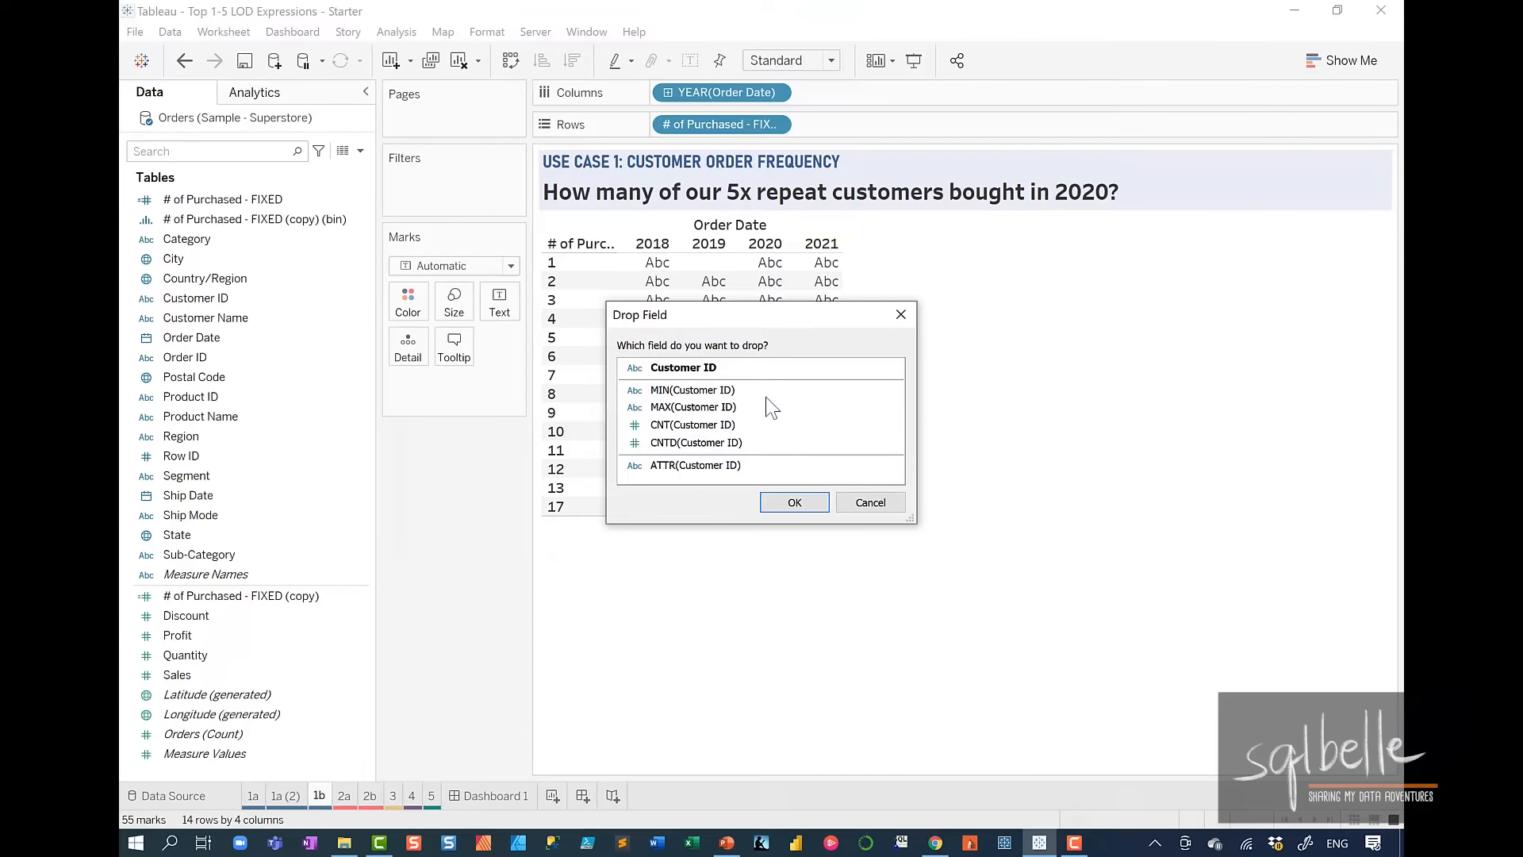
pyautogui.click(722, 446)
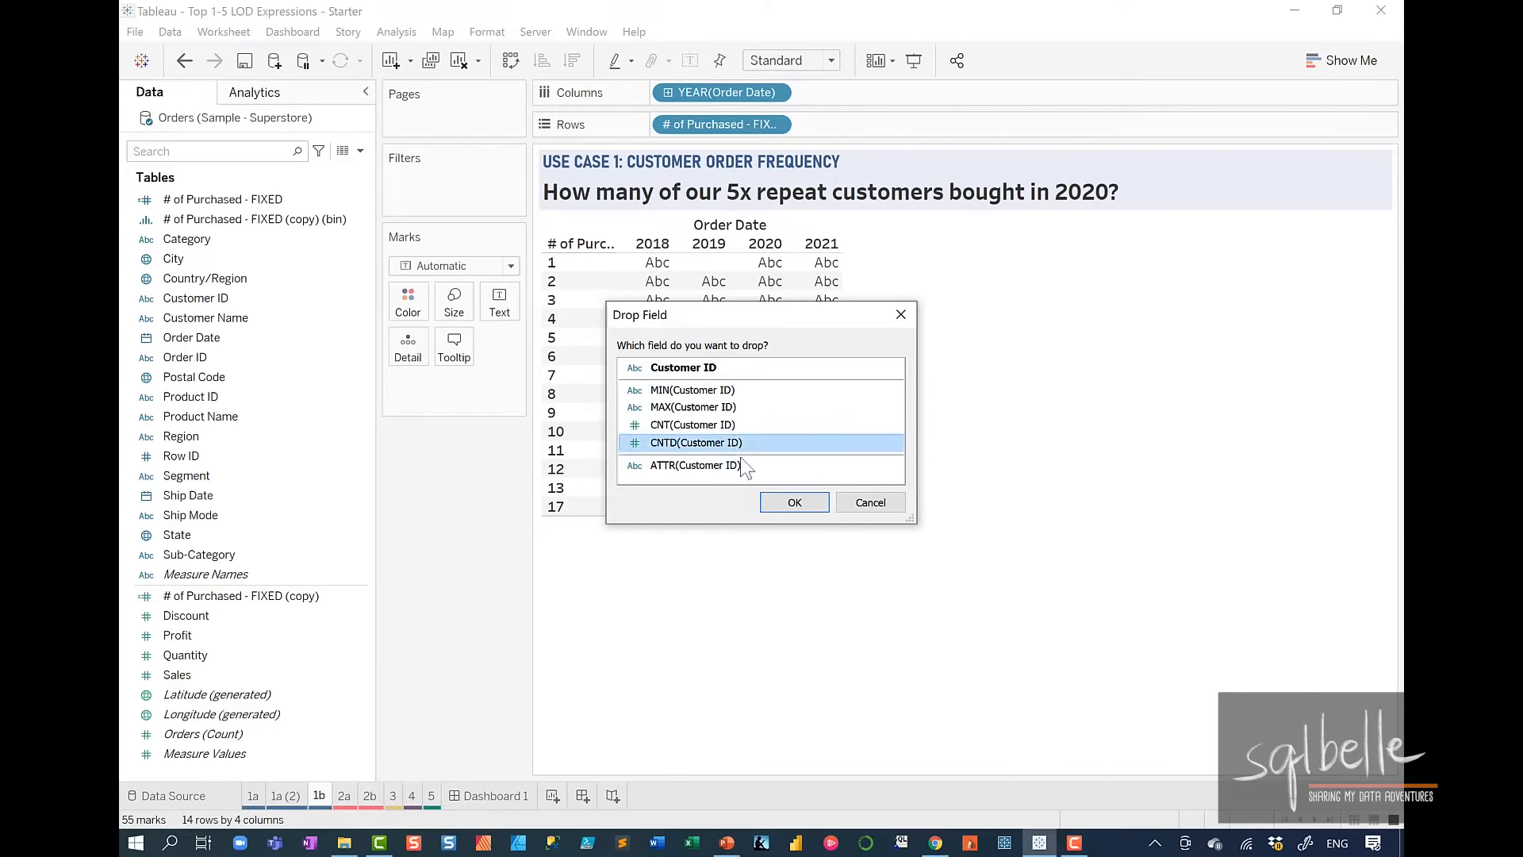
pyautogui.click(801, 505)
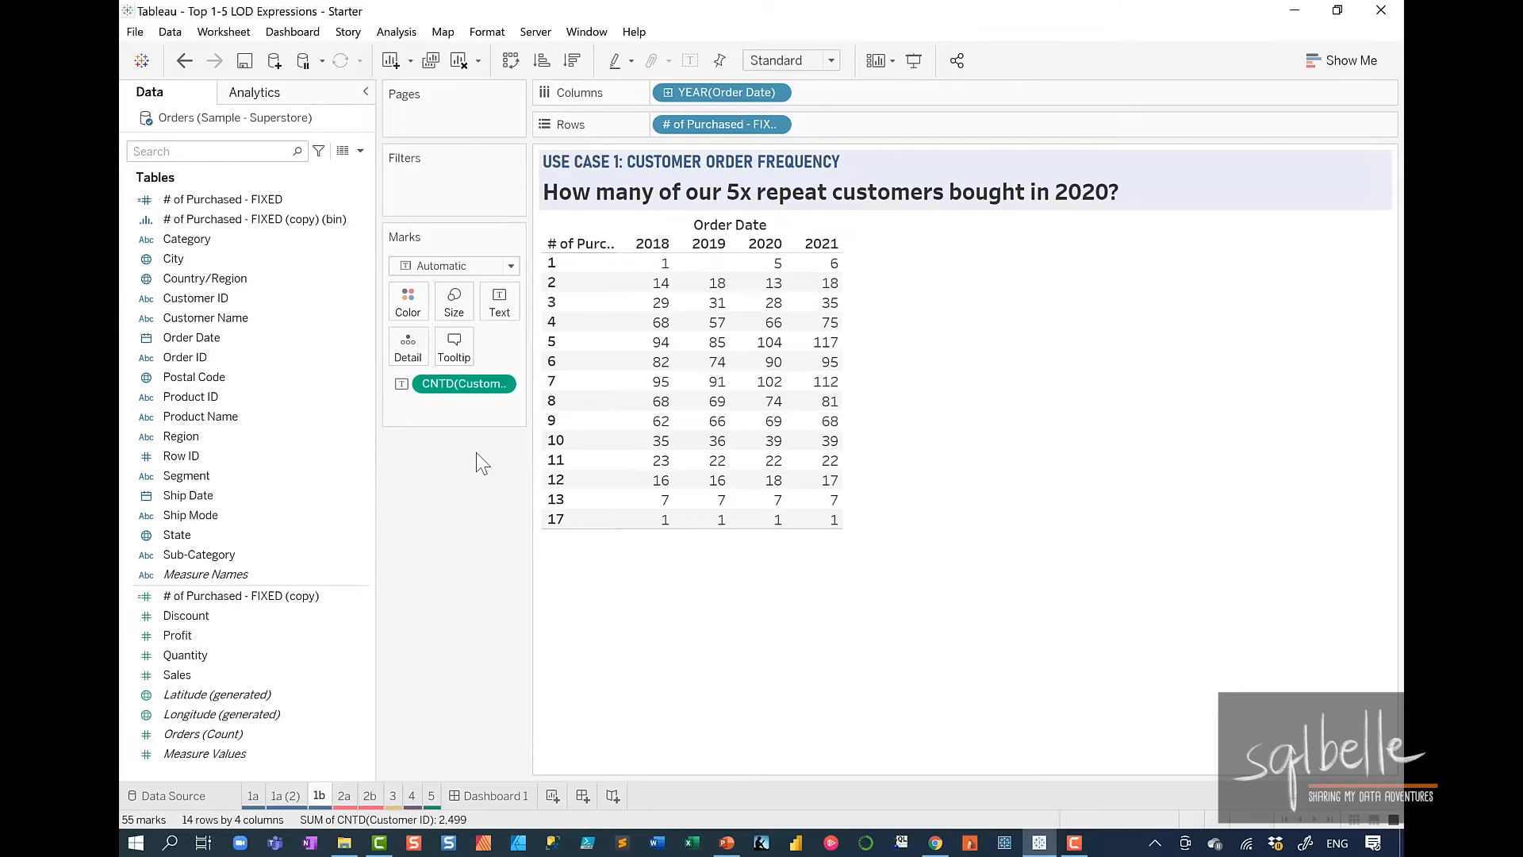
# - Add row and column grand totals to the customer count table
pyautogui.click(288, 96)
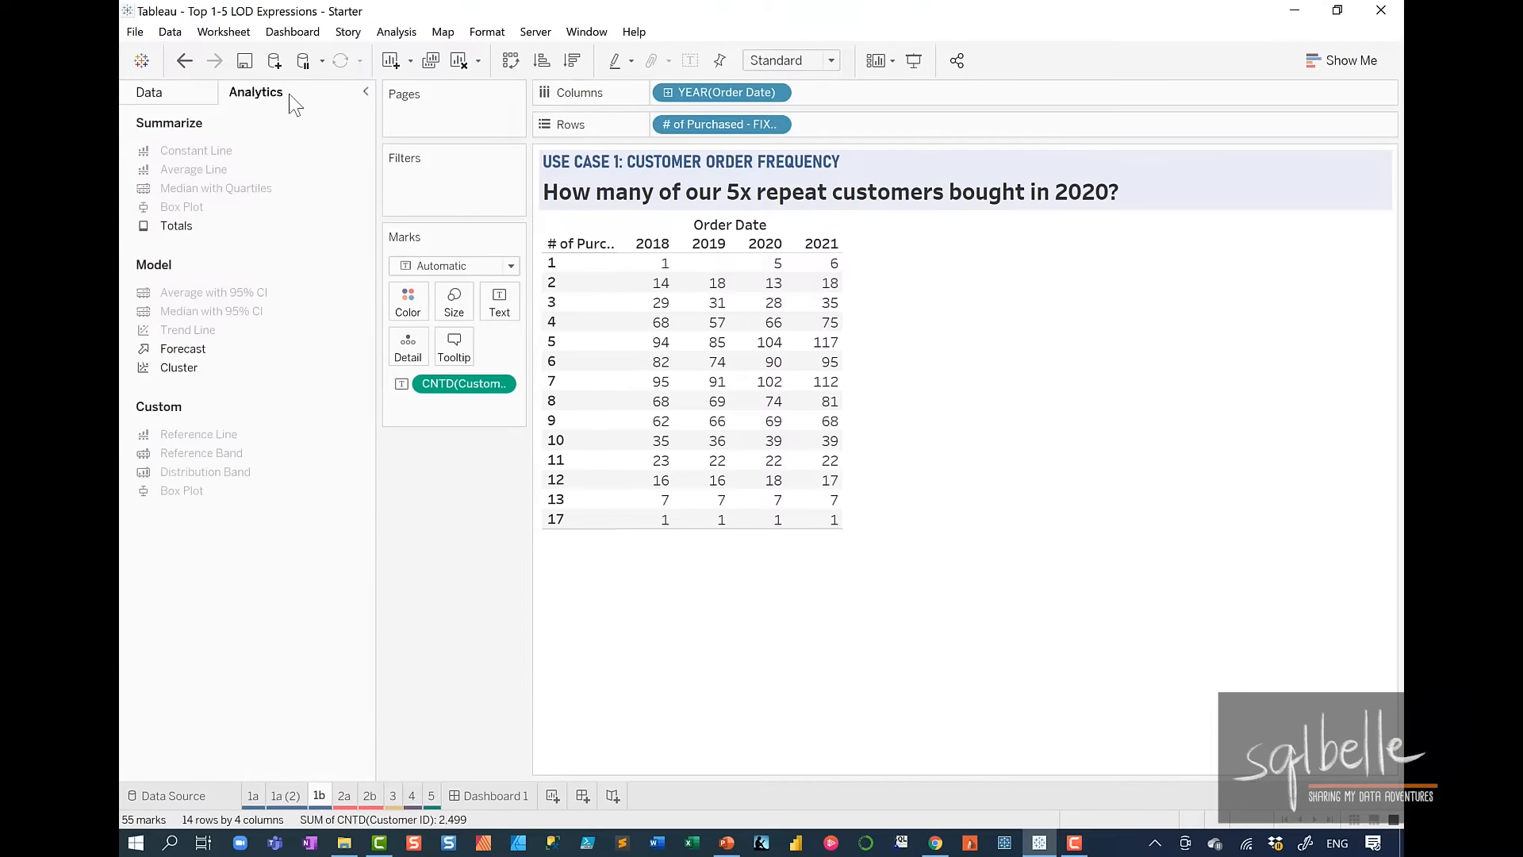
pyautogui.doubleClick(179, 225)
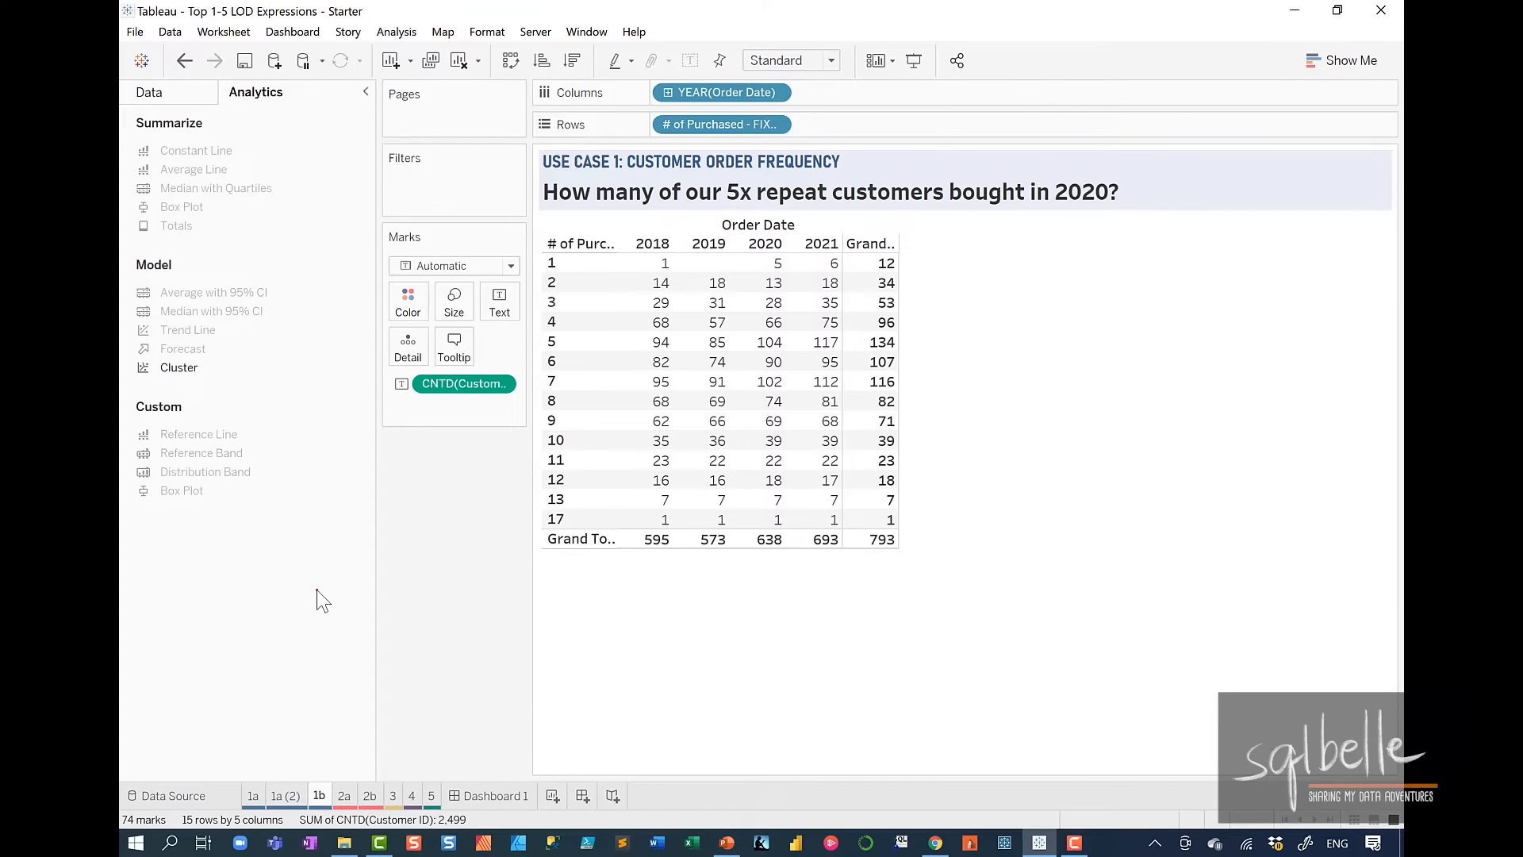
# - Examine the 2020 count for customers with five purchases, that row's grand total, and the yearly and overall grand totals
pyautogui.moveTo(759, 164)
pyautogui.mouseDown()
pyautogui.moveTo(714, 204)
pyautogui.moveTo(759, 166)
pyautogui.mouseUp()
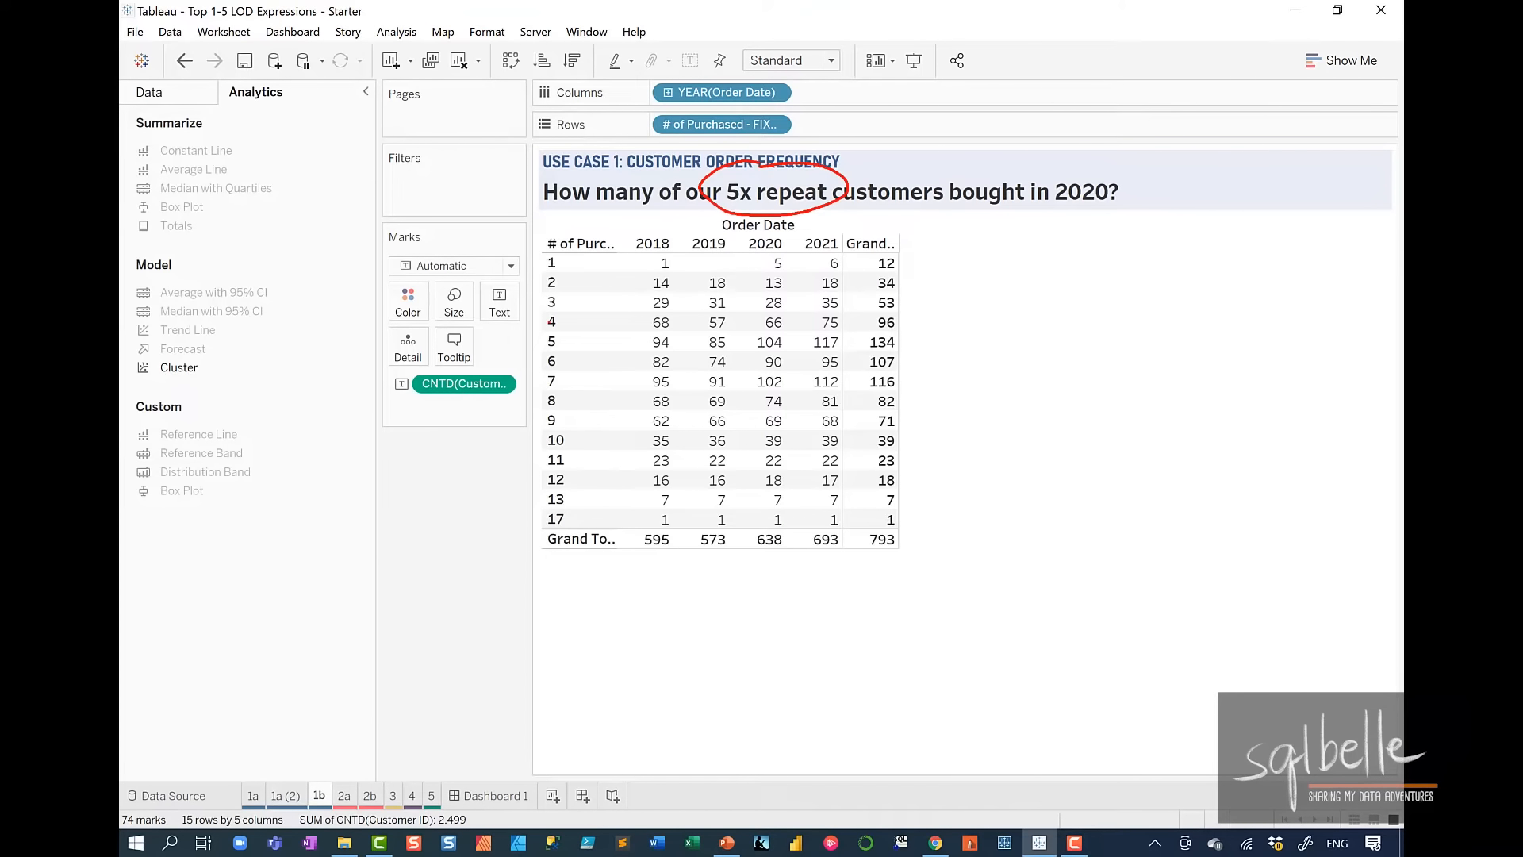
pyautogui.moveTo(546, 328)
pyautogui.mouseDown()
pyautogui.moveTo(566, 356)
pyautogui.moveTo(576, 331)
pyautogui.mouseUp()
pyautogui.moveTo(737, 323)
pyautogui.mouseDown()
pyautogui.moveTo(736, 359)
pyautogui.moveTo(796, 357)
pyautogui.moveTo(740, 325)
pyautogui.mouseUp()
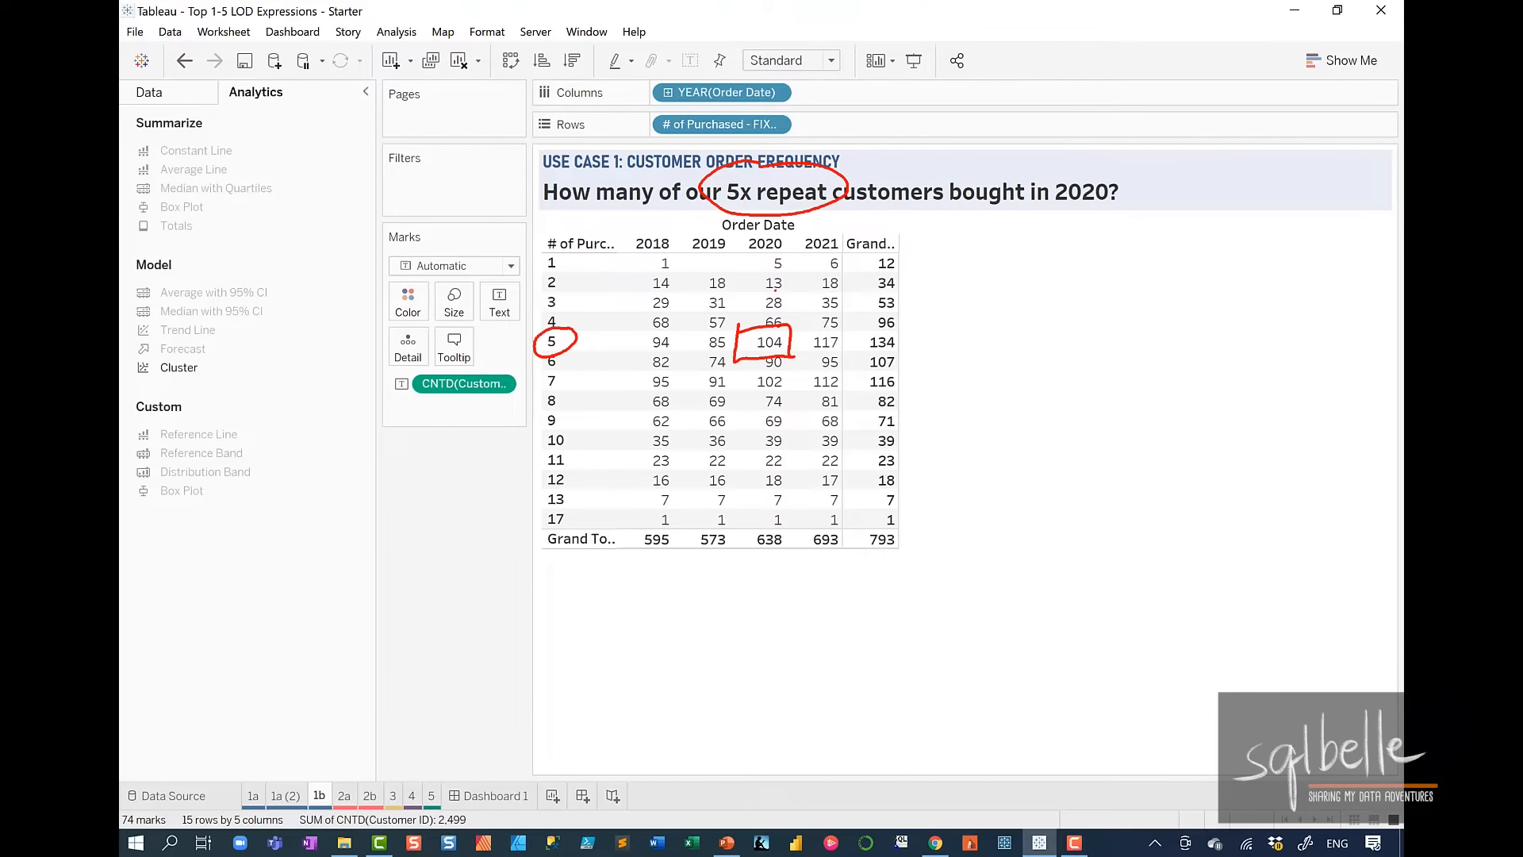
pyautogui.moveTo(887, 327)
pyautogui.mouseDown()
pyautogui.moveTo(905, 359)
pyautogui.moveTo(900, 320)
pyautogui.mouseUp()
pyautogui.moveTo(781, 508)
pyautogui.mouseDown()
pyautogui.moveTo(623, 543)
pyautogui.moveTo(837, 520)
pyautogui.mouseUp()
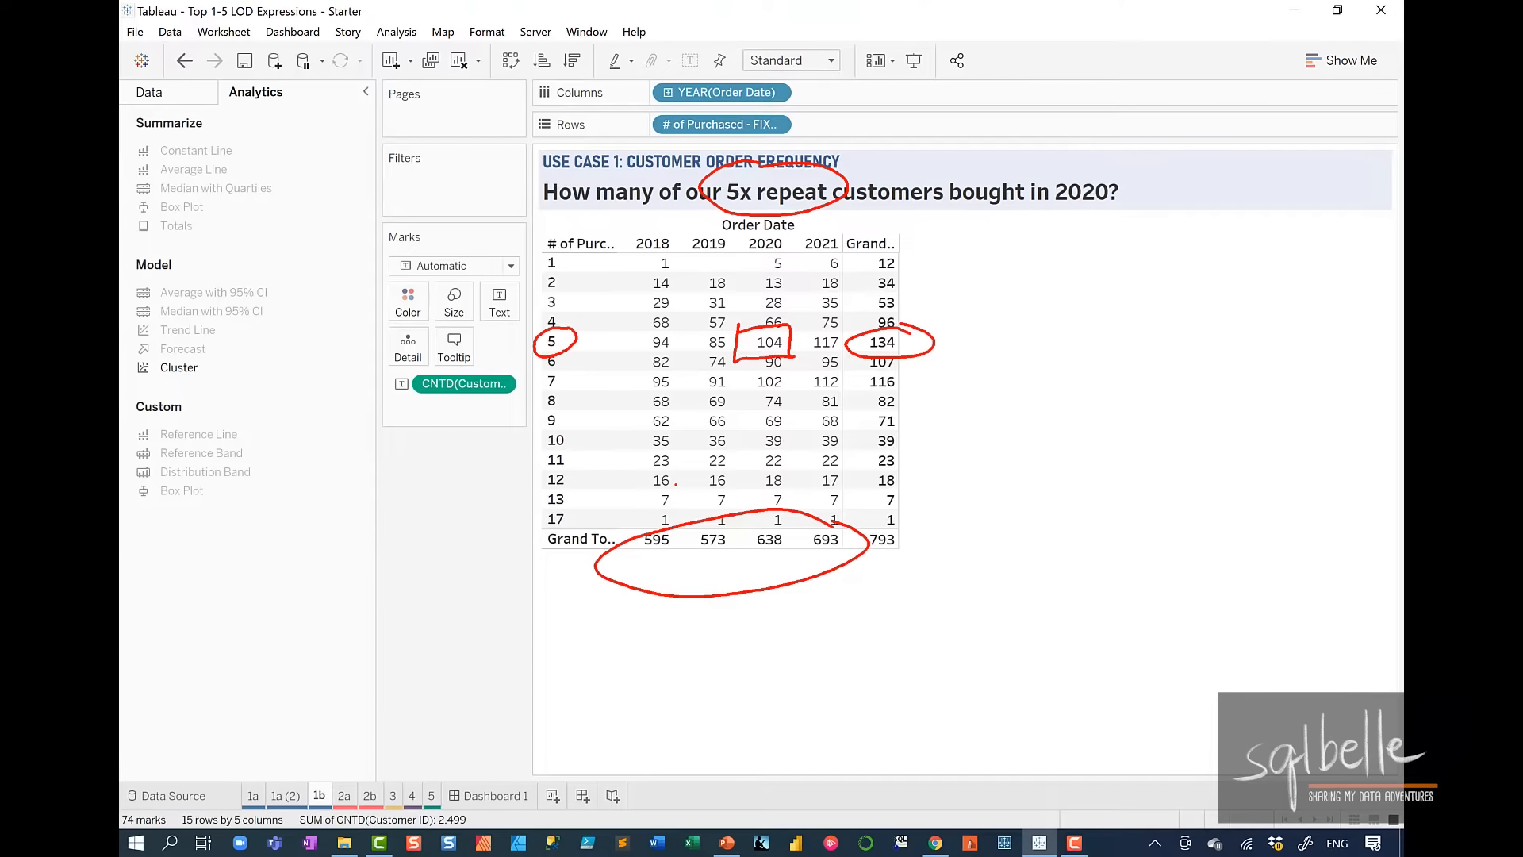
pyautogui.moveTo(649, 571)
pyautogui.mouseDown()
pyautogui.moveTo(676, 547)
pyautogui.moveTo(738, 552)
pyautogui.mouseUp()
pyautogui.moveTo(746, 555)
pyautogui.mouseDown()
pyautogui.moveTo(750, 541)
pyautogui.moveTo(789, 554)
pyautogui.mouseUp()
pyautogui.moveTo(598, 637); pyautogui.dragTo(828, 625)
pyautogui.moveTo(797, 614)
pyautogui.mouseDown()
pyautogui.moveTo(825, 631)
pyautogui.moveTo(803, 652)
pyautogui.mouseUp()
pyautogui.moveTo(887, 514); pyautogui.dragTo(865, 525)
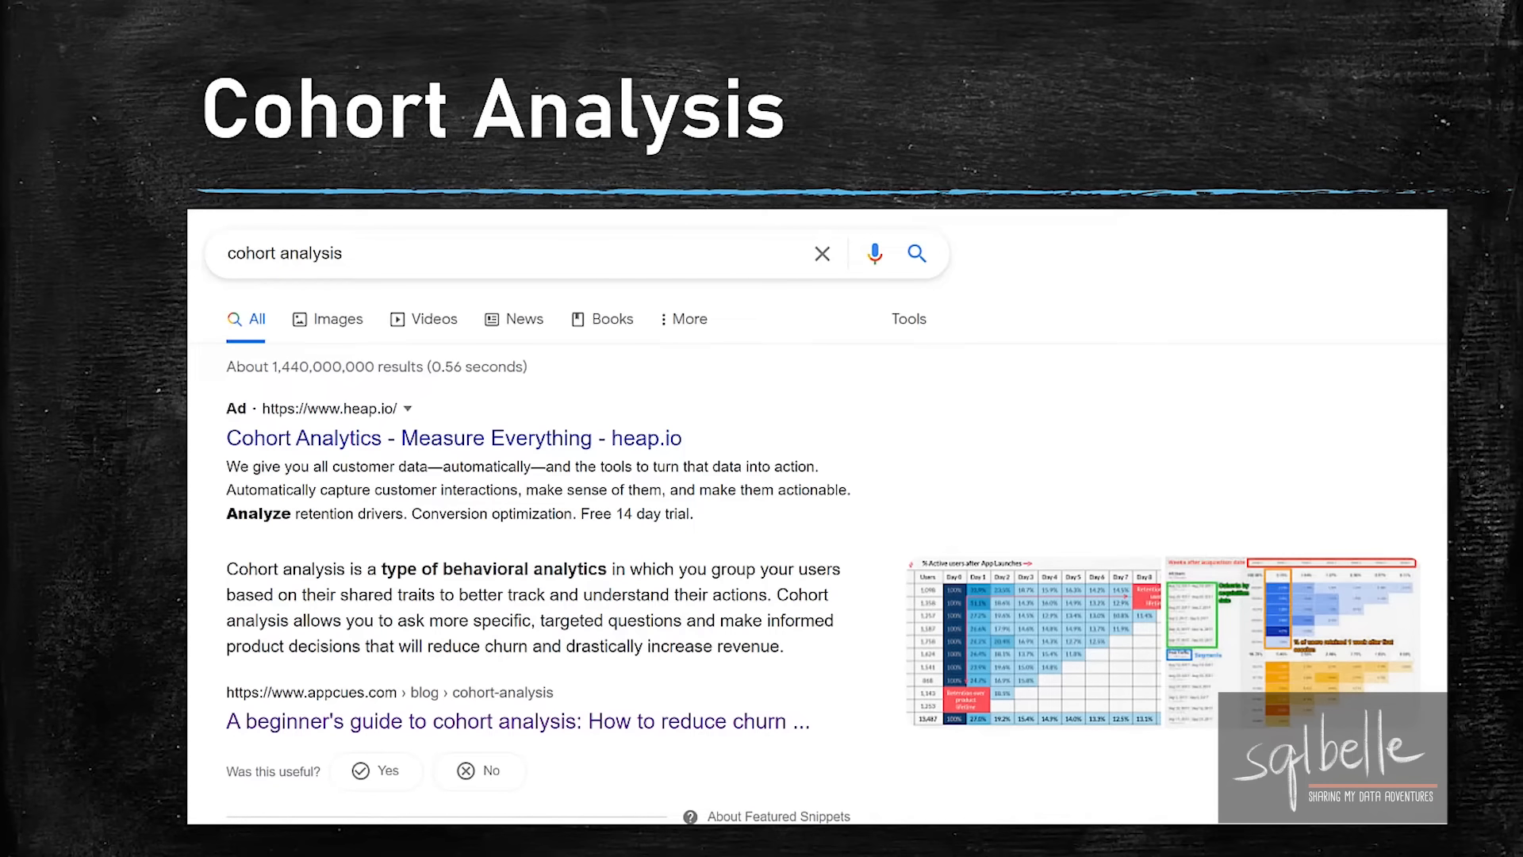
pyautogui.click(140, 232)
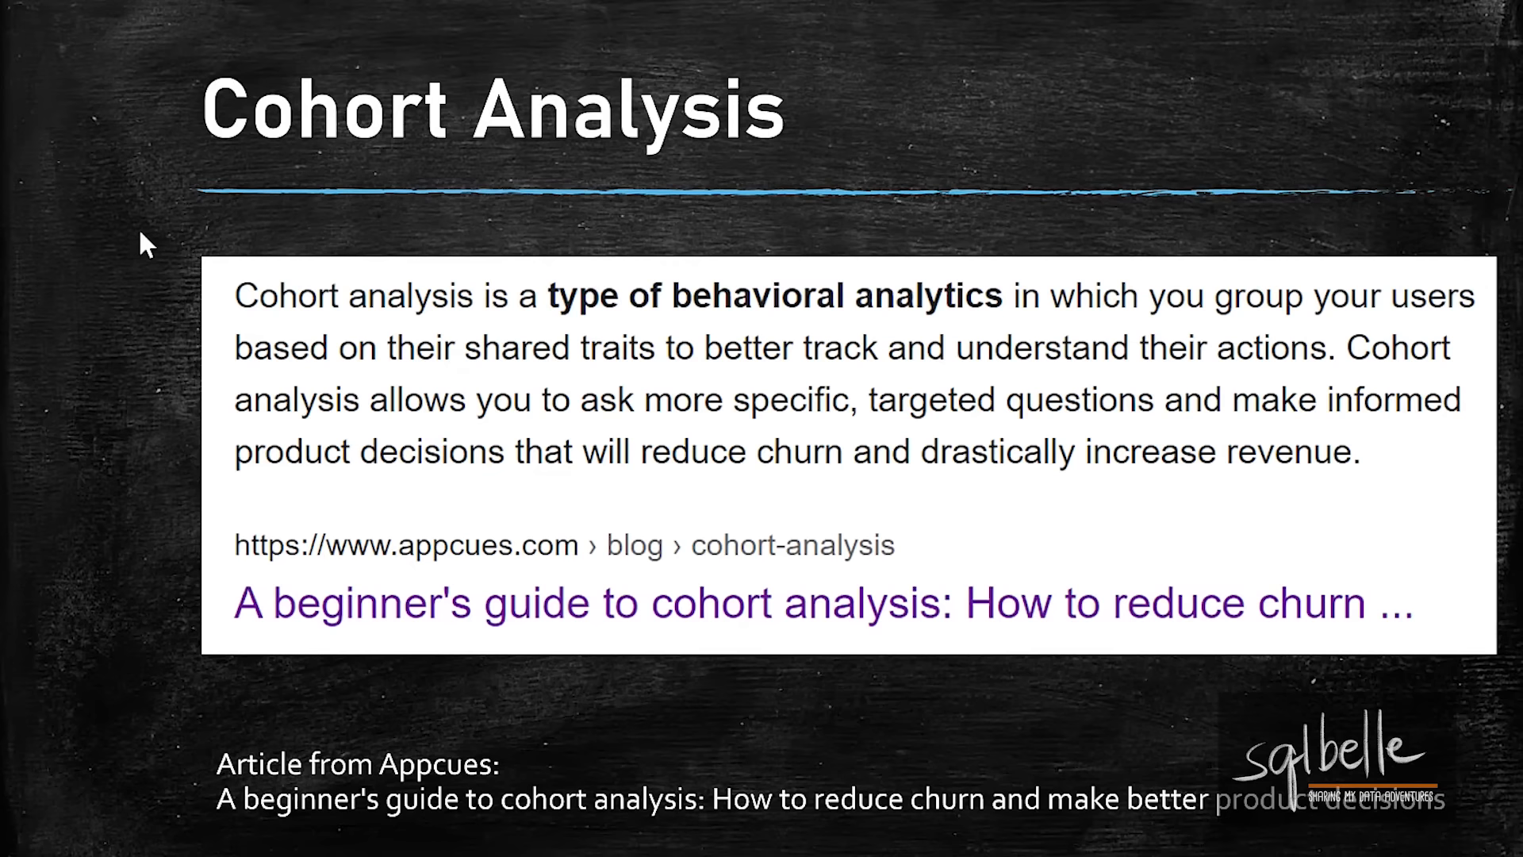
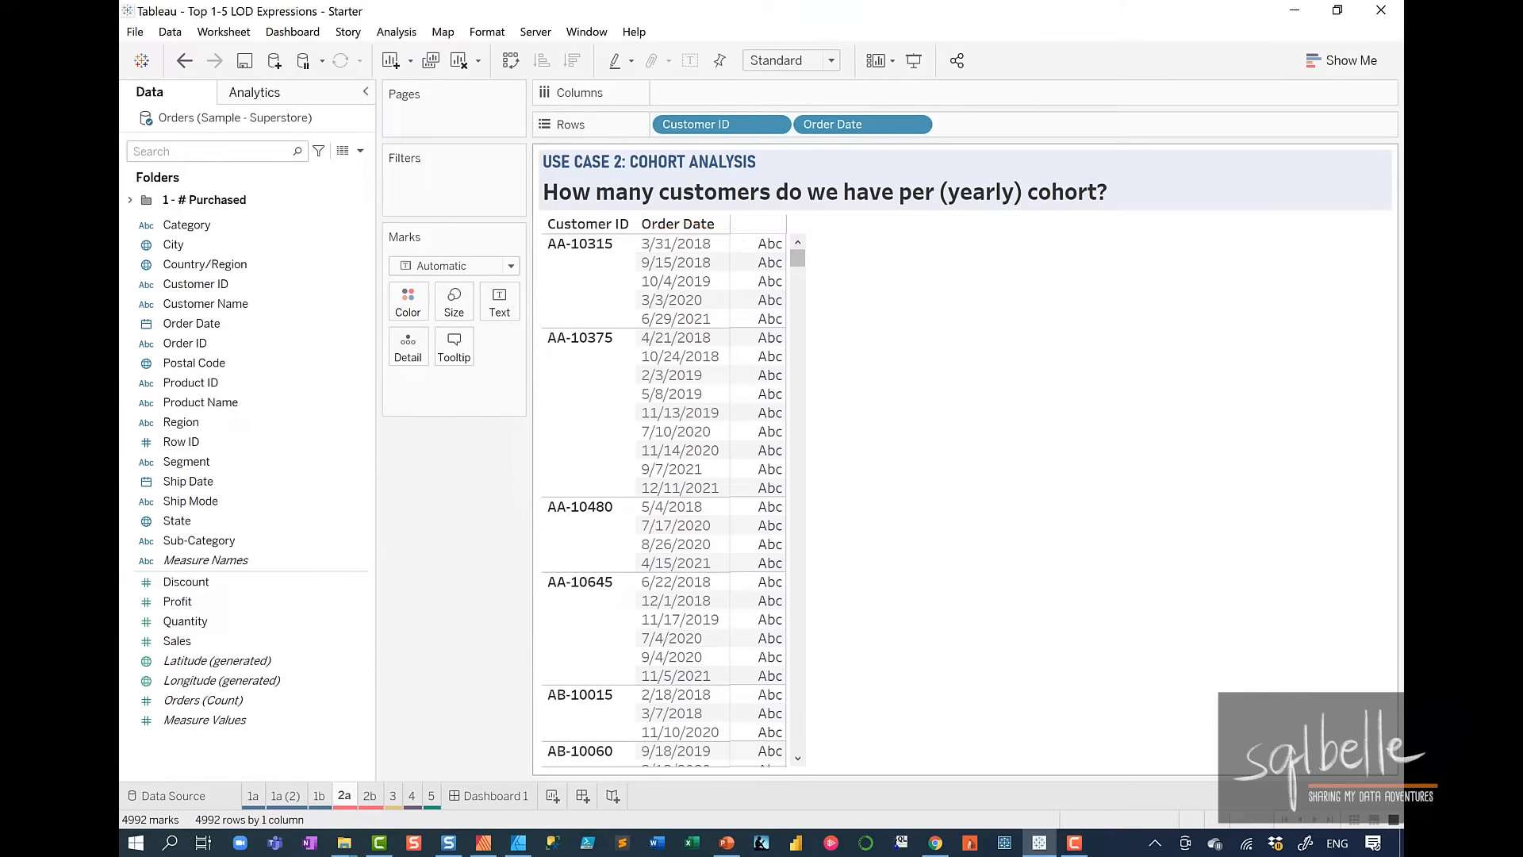
# - Aggregate Order Date on Rows of worksheet 2a as its Minimum
pyautogui.click(917, 125)
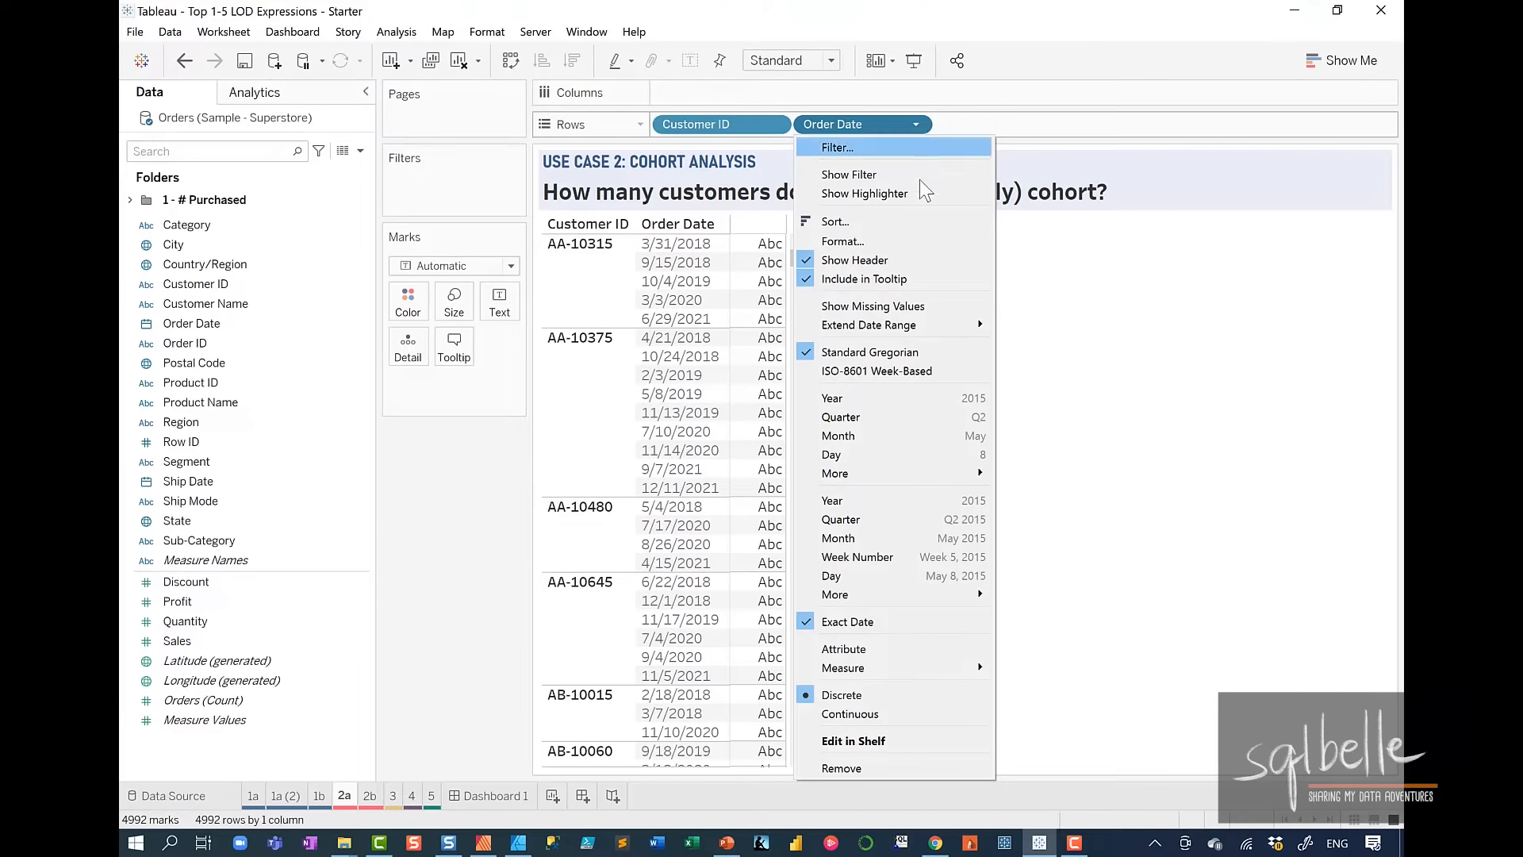
pyautogui.moveTo(866, 668)
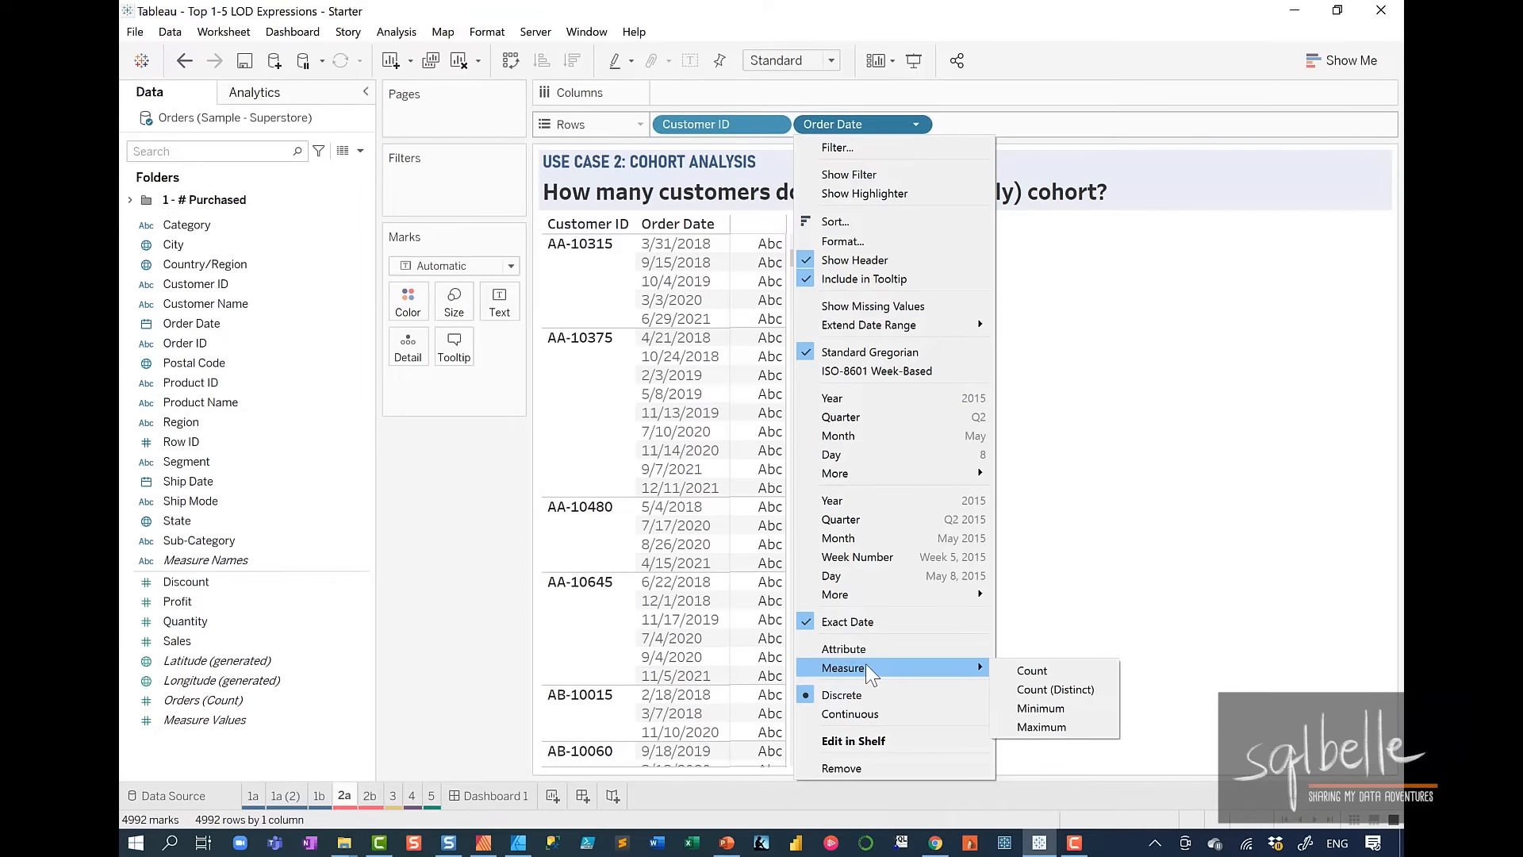
pyautogui.click(1064, 707)
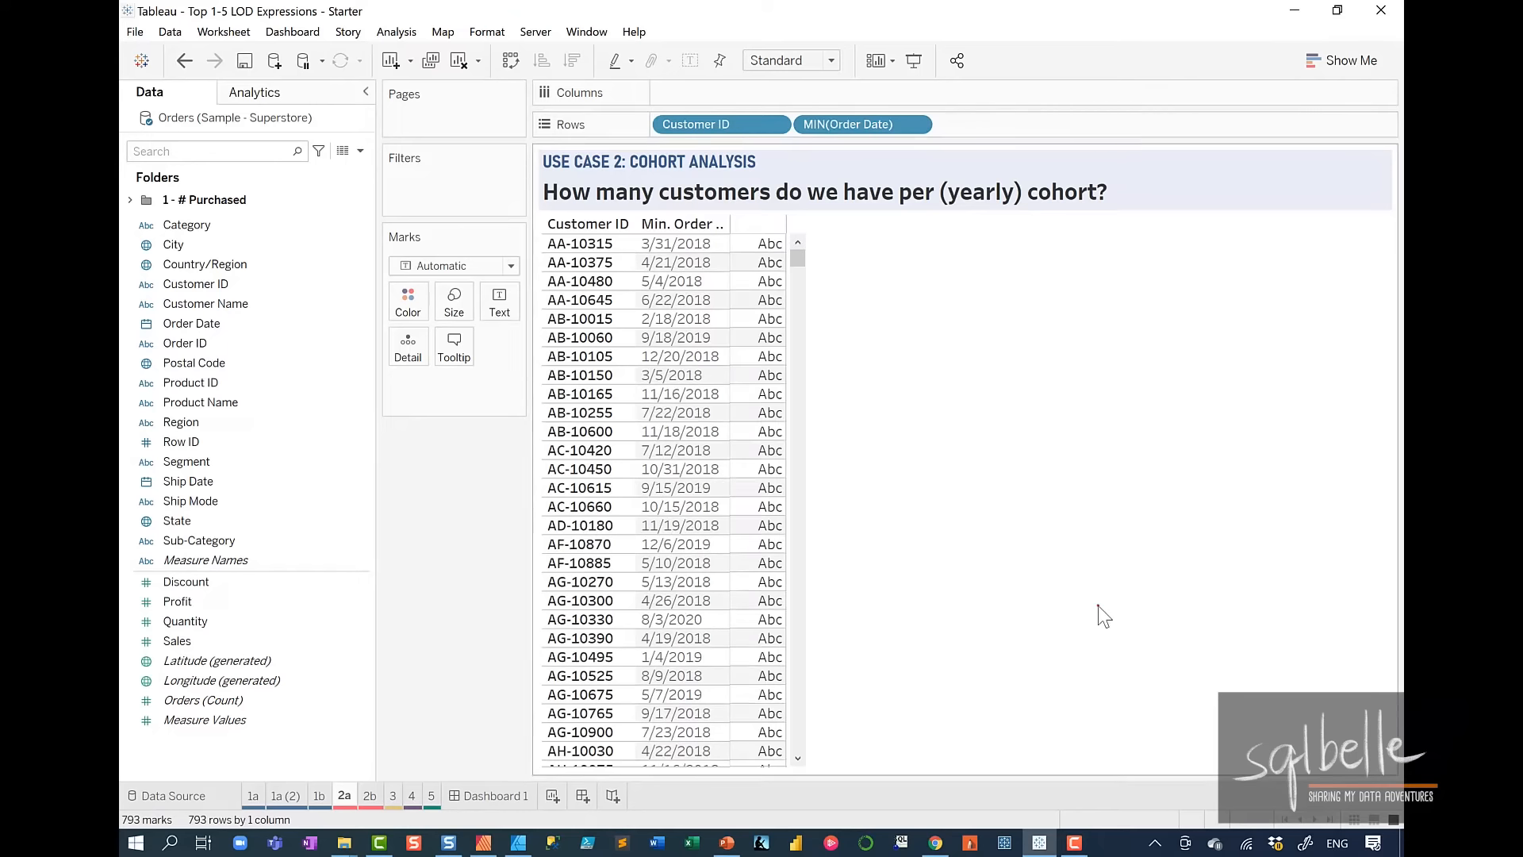
# - Examine the minimum order date listed for each customer and how Customer ID on Rows sets that level of detail
pyautogui.moveTo(856, 189); pyautogui.dragTo(729, 243)
pyautogui.moveTo(760, 215)
pyautogui.mouseDown()
pyautogui.moveTo(735, 241)
pyautogui.moveTo(769, 253)
pyautogui.mouseUp()
pyautogui.moveTo(898, 260); pyautogui.dragTo(696, 365)
pyautogui.moveTo(734, 317); pyautogui.dragTo(762, 353)
pyautogui.moveTo(941, 385)
pyautogui.mouseDown()
pyautogui.moveTo(821, 426)
pyautogui.moveTo(692, 499)
pyautogui.mouseUp()
pyautogui.moveTo(719, 449); pyautogui.dragTo(708, 510)
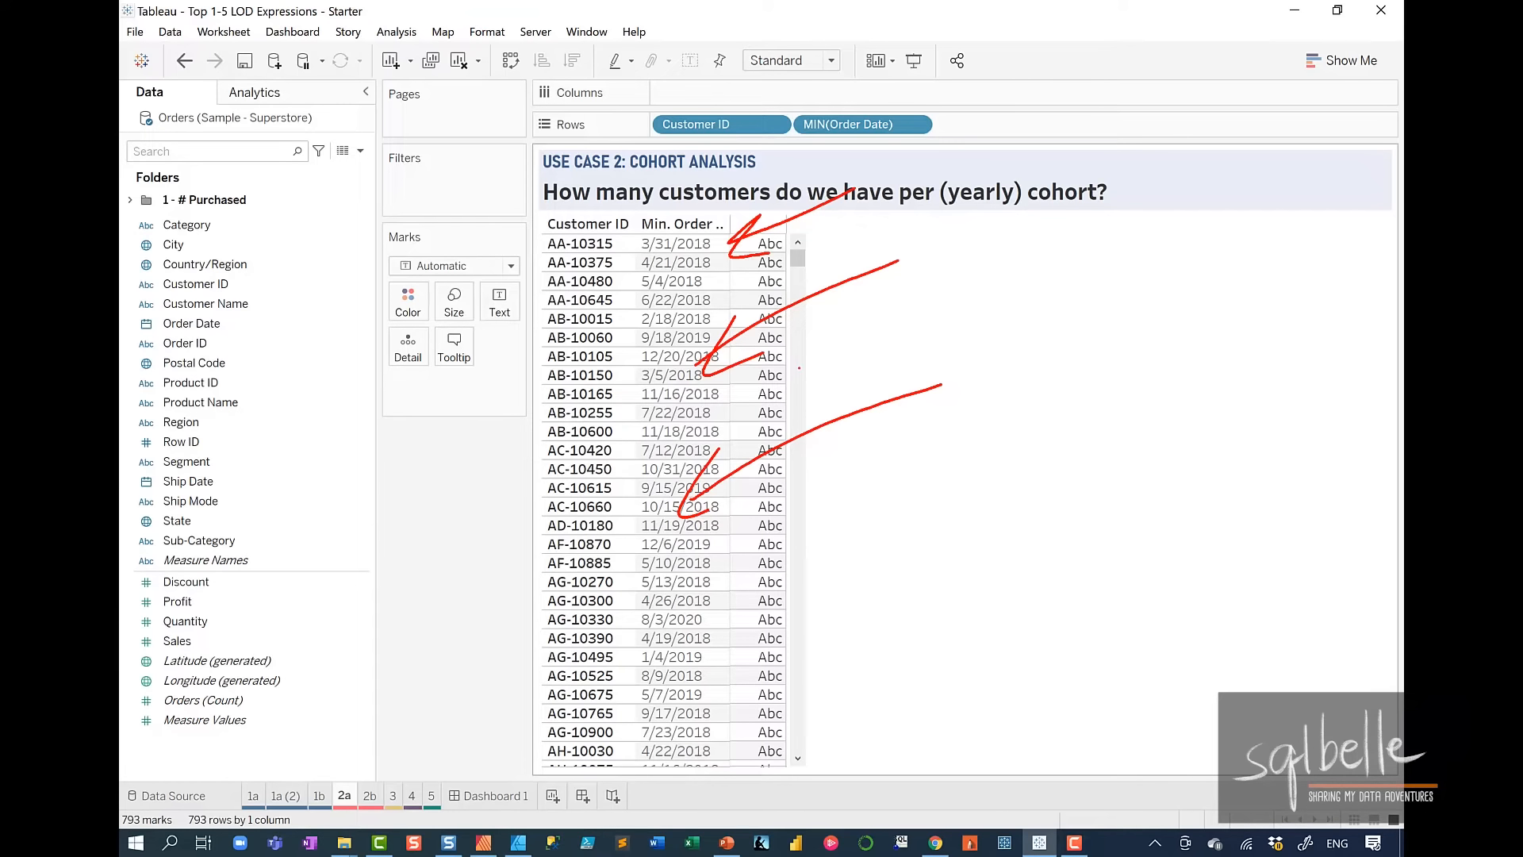
pyautogui.moveTo(763, 93)
pyautogui.mouseDown()
pyautogui.moveTo(756, 143)
pyautogui.moveTo(737, 115)
pyautogui.mouseUp()
pyautogui.moveTo(693, 131)
pyautogui.mouseDown()
pyautogui.moveTo(742, 151)
pyautogui.moveTo(711, 170)
pyautogui.mouseUp()
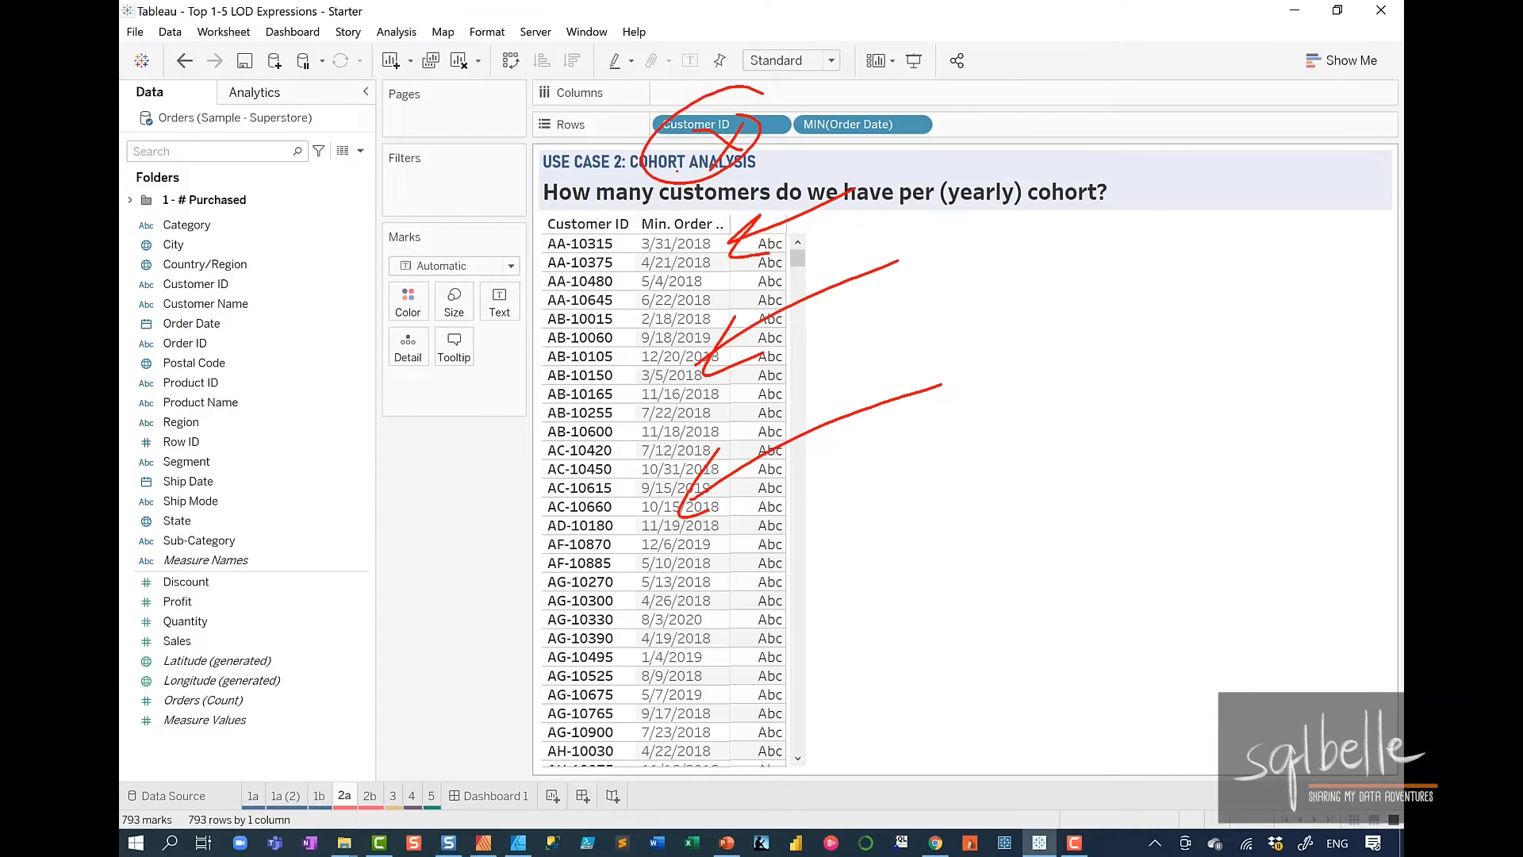
pyautogui.press('Escape')
# - Try removing Customer ID from Rows to inspect the overall minimum order date, and undo the removal
pyautogui.moveTo(707, 125); pyautogui.dragTo(821, 37)
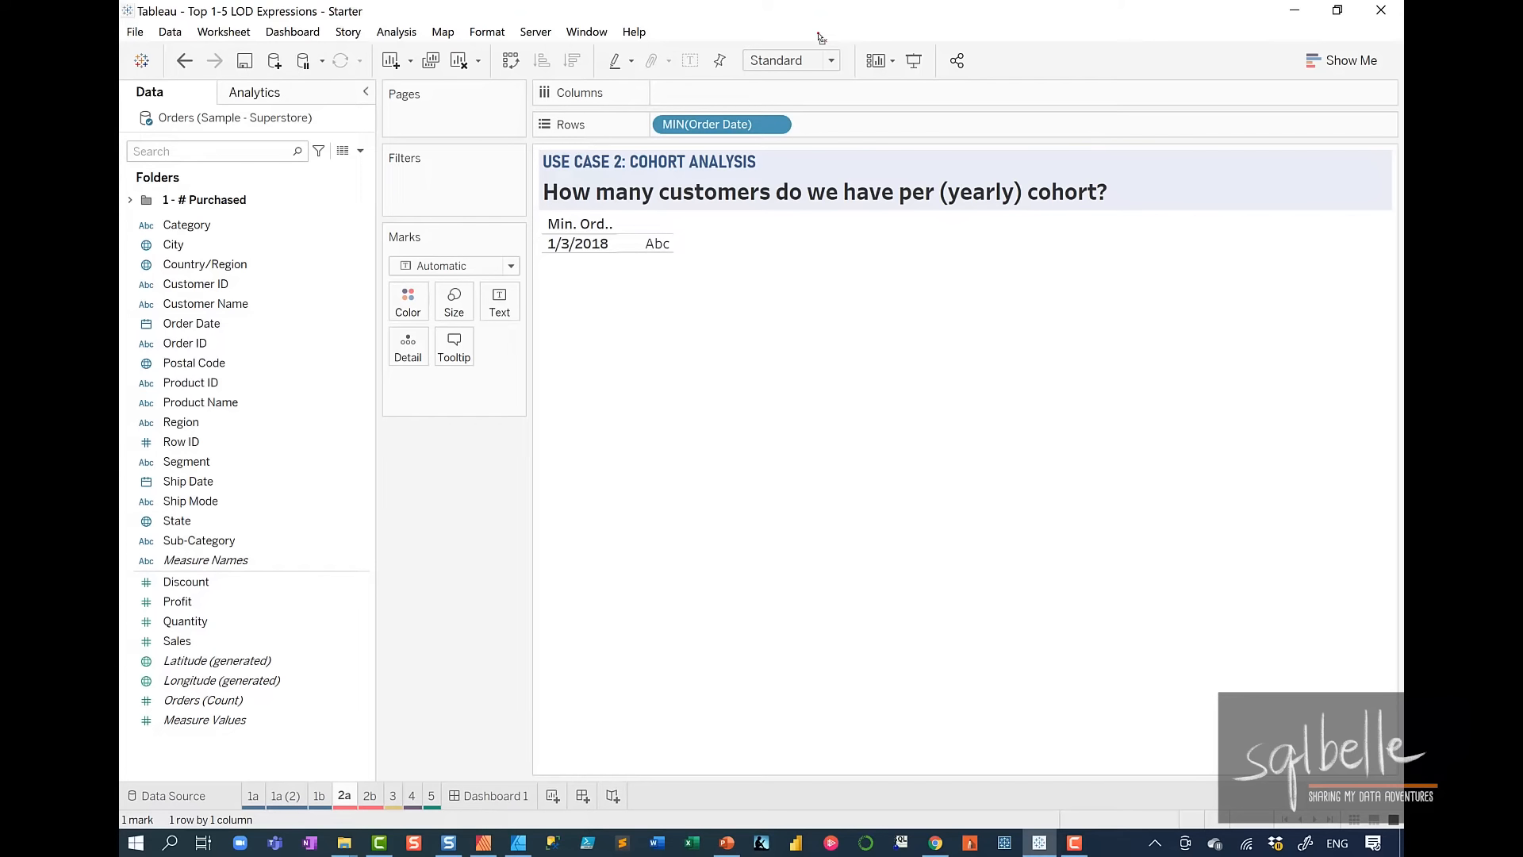
pyautogui.moveTo(734, 203)
pyautogui.mouseDown()
pyautogui.moveTo(579, 378)
pyautogui.moveTo(738, 224)
pyautogui.mouseUp()
pyautogui.moveTo(782, 84)
pyautogui.mouseDown()
pyautogui.moveTo(706, 168)
pyautogui.moveTo(724, 88)
pyautogui.mouseUp()
pyautogui.moveTo(1066, 56)
pyautogui.mouseDown()
pyautogui.moveTo(870, 105)
pyautogui.moveTo(907, 107)
pyautogui.mouseUp()
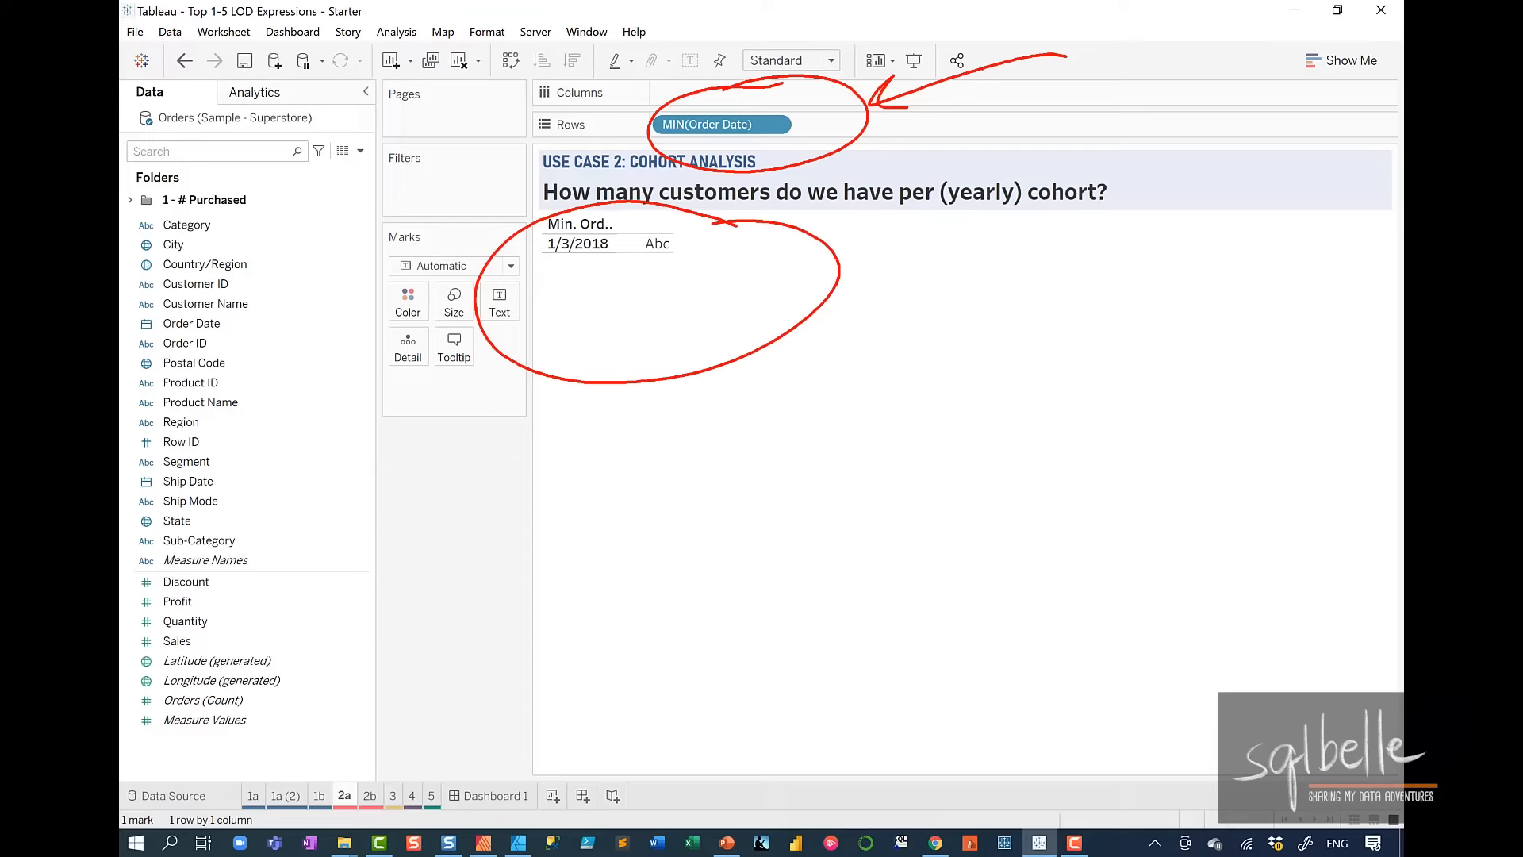
pyautogui.press('Escape')
pyautogui.click(183, 63)
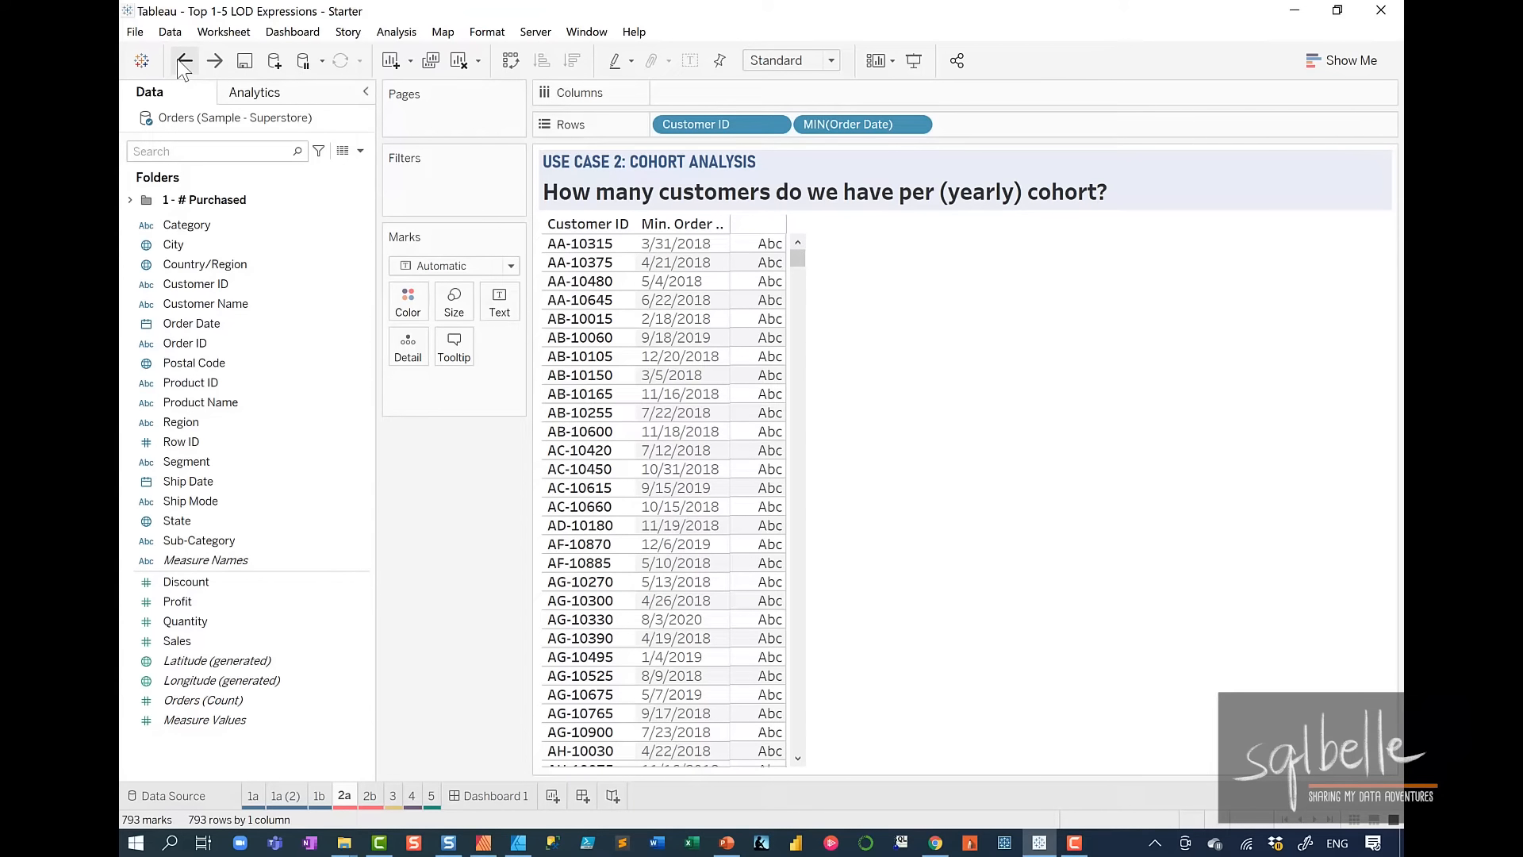
pyautogui.hotkey('ctrl', '2')
pyautogui.moveTo(744, 109)
pyautogui.mouseDown()
pyautogui.moveTo(715, 163)
pyautogui.moveTo(740, 88)
pyautogui.mouseUp()
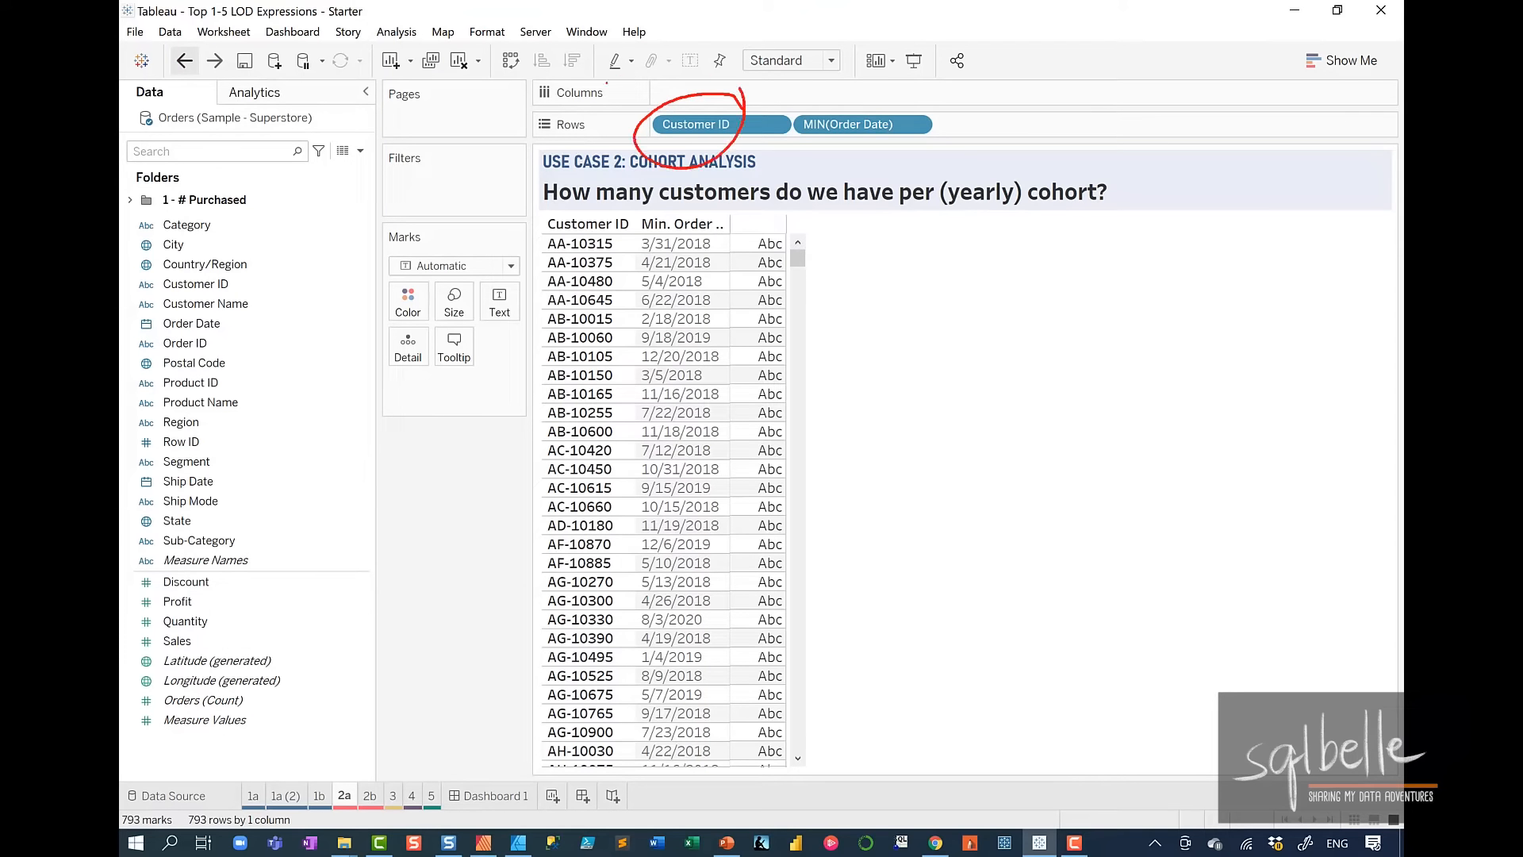
pyautogui.moveTo(866, 89)
pyautogui.mouseDown()
pyautogui.moveTo(788, 139)
pyautogui.moveTo(875, 101)
pyautogui.mouseUp()
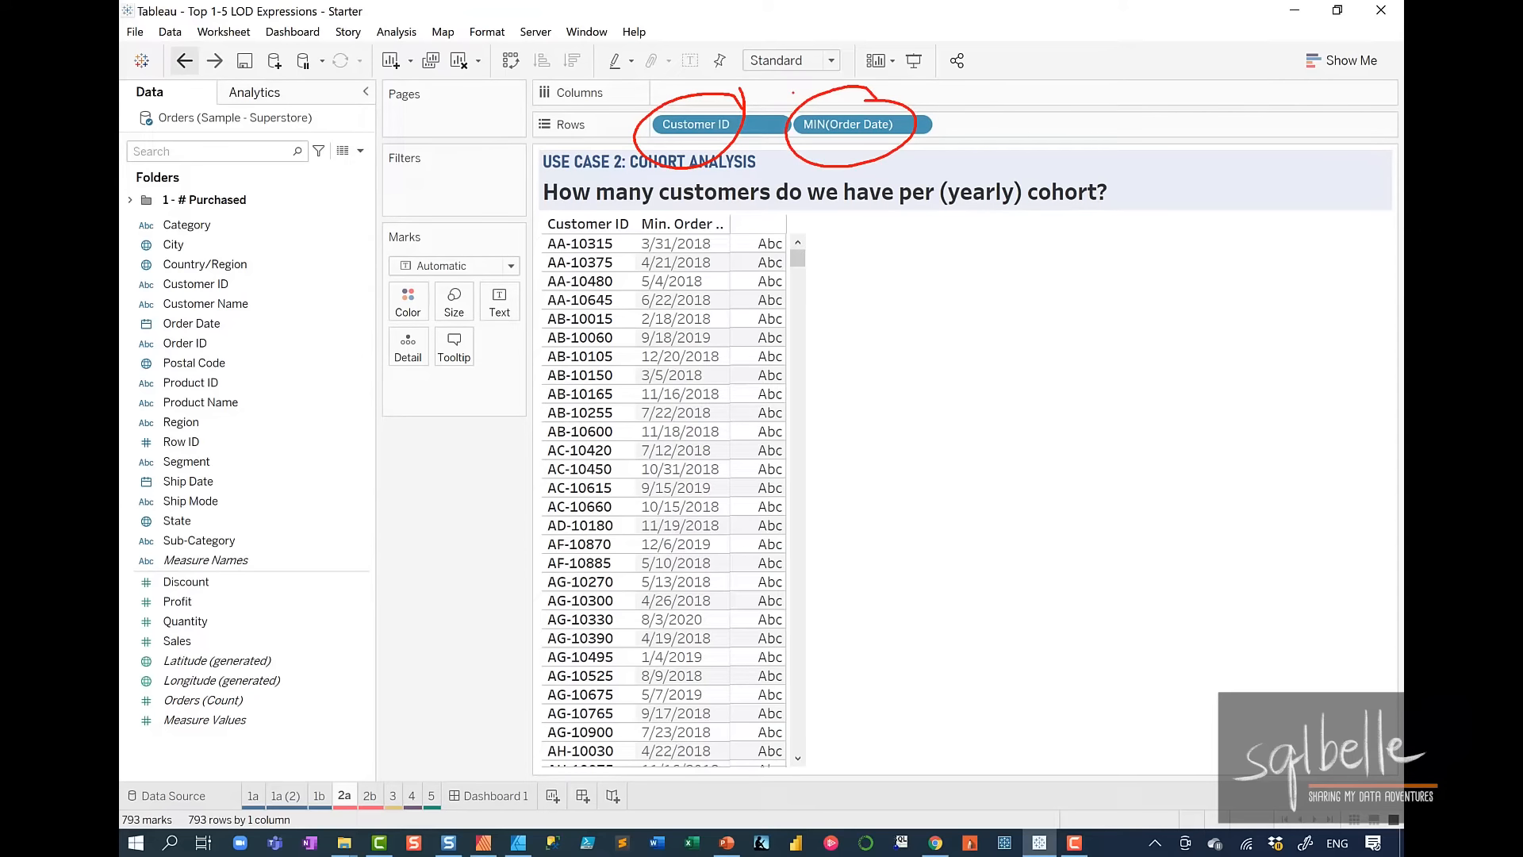
pyautogui.press('Escape')
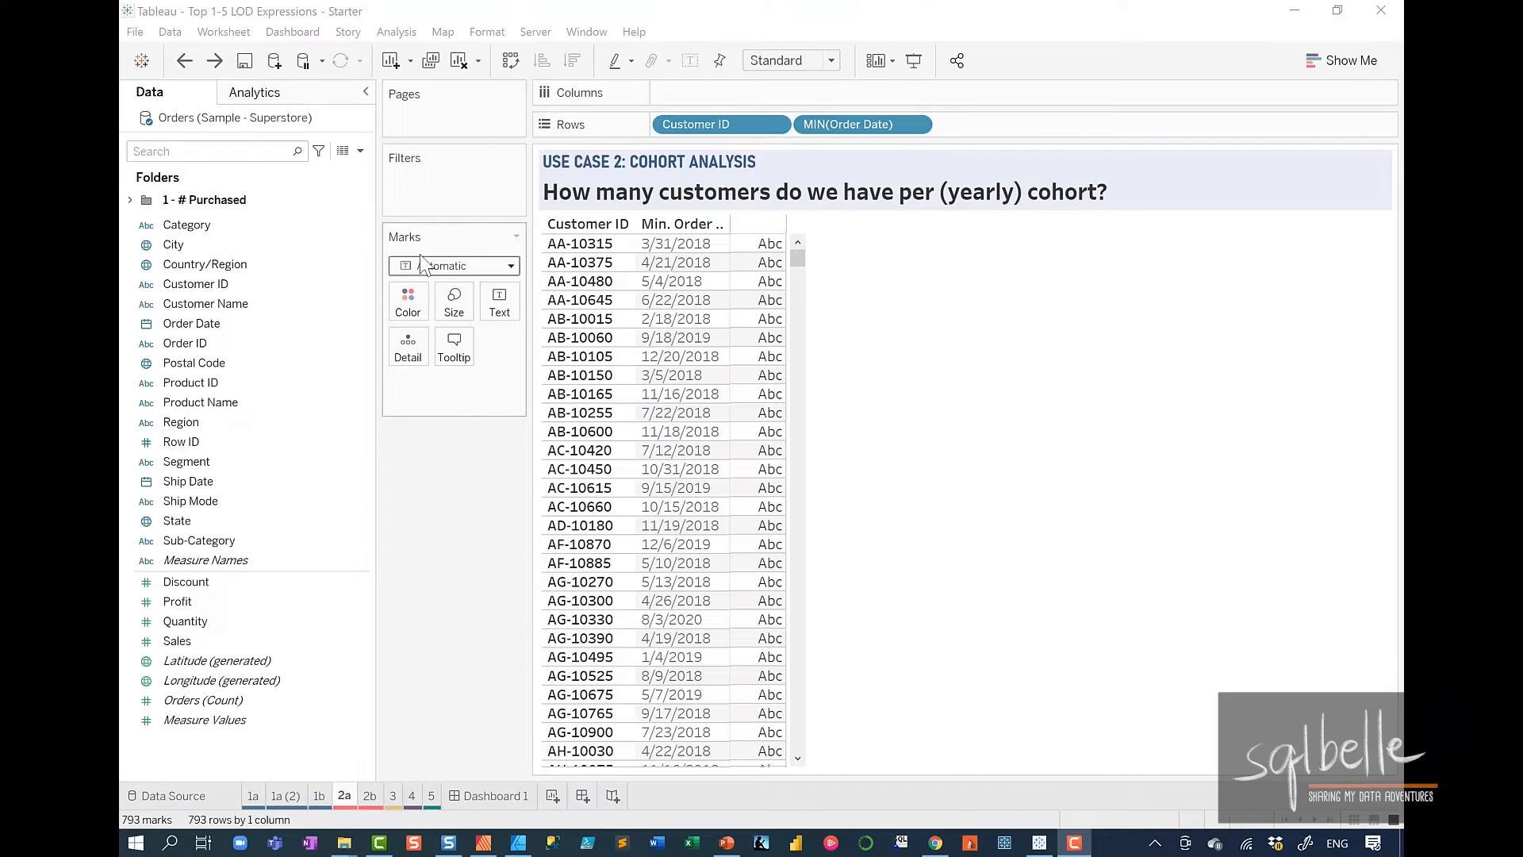
# - Start a new calculated field named Cohort - FIXED
pyautogui.click(360, 150)
pyautogui.click(330, 169)
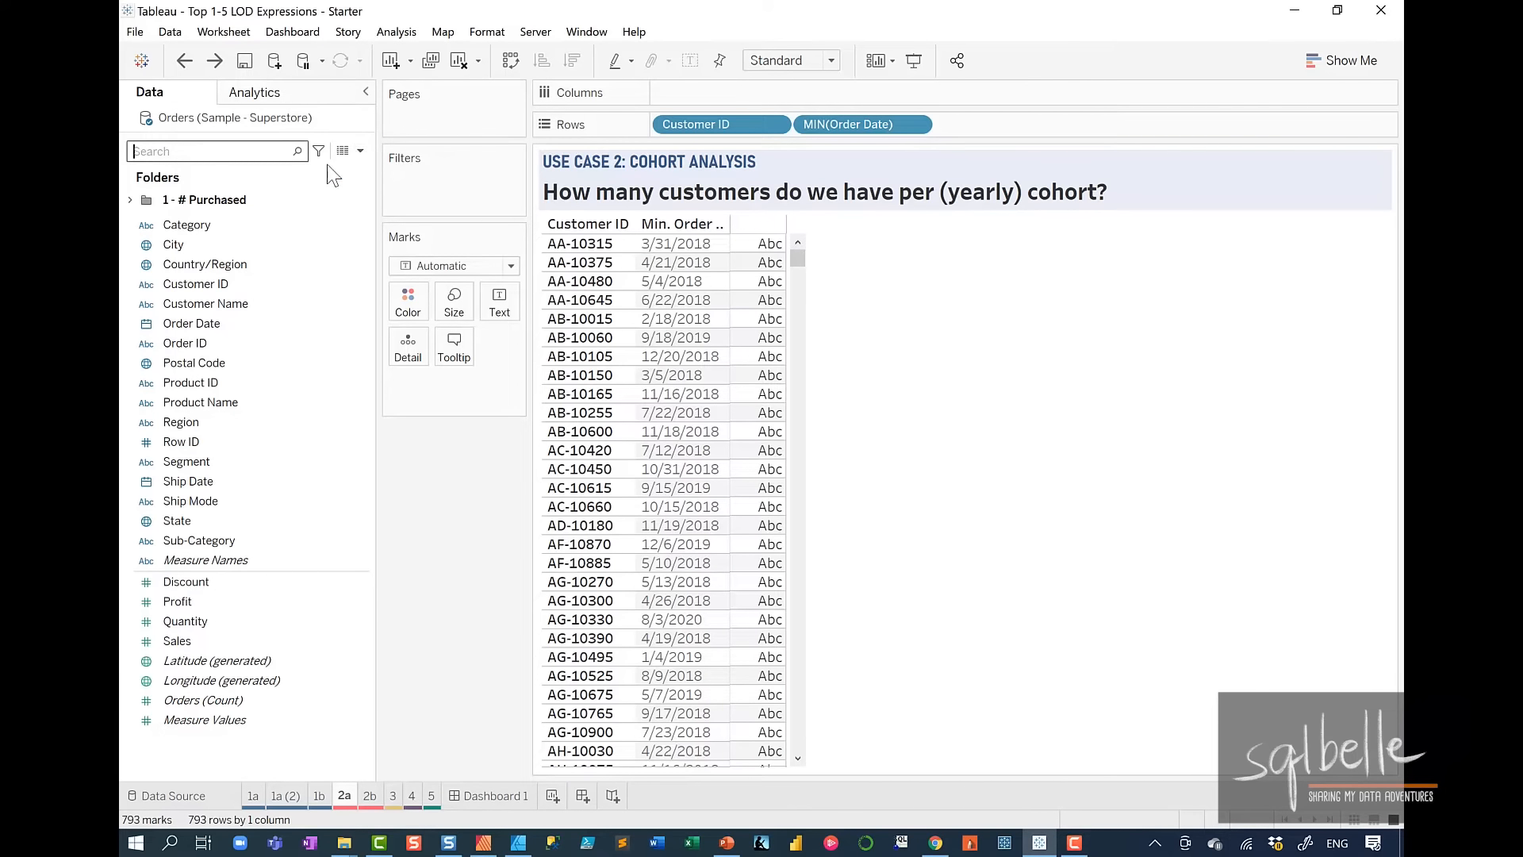
pyautogui.write('Co')
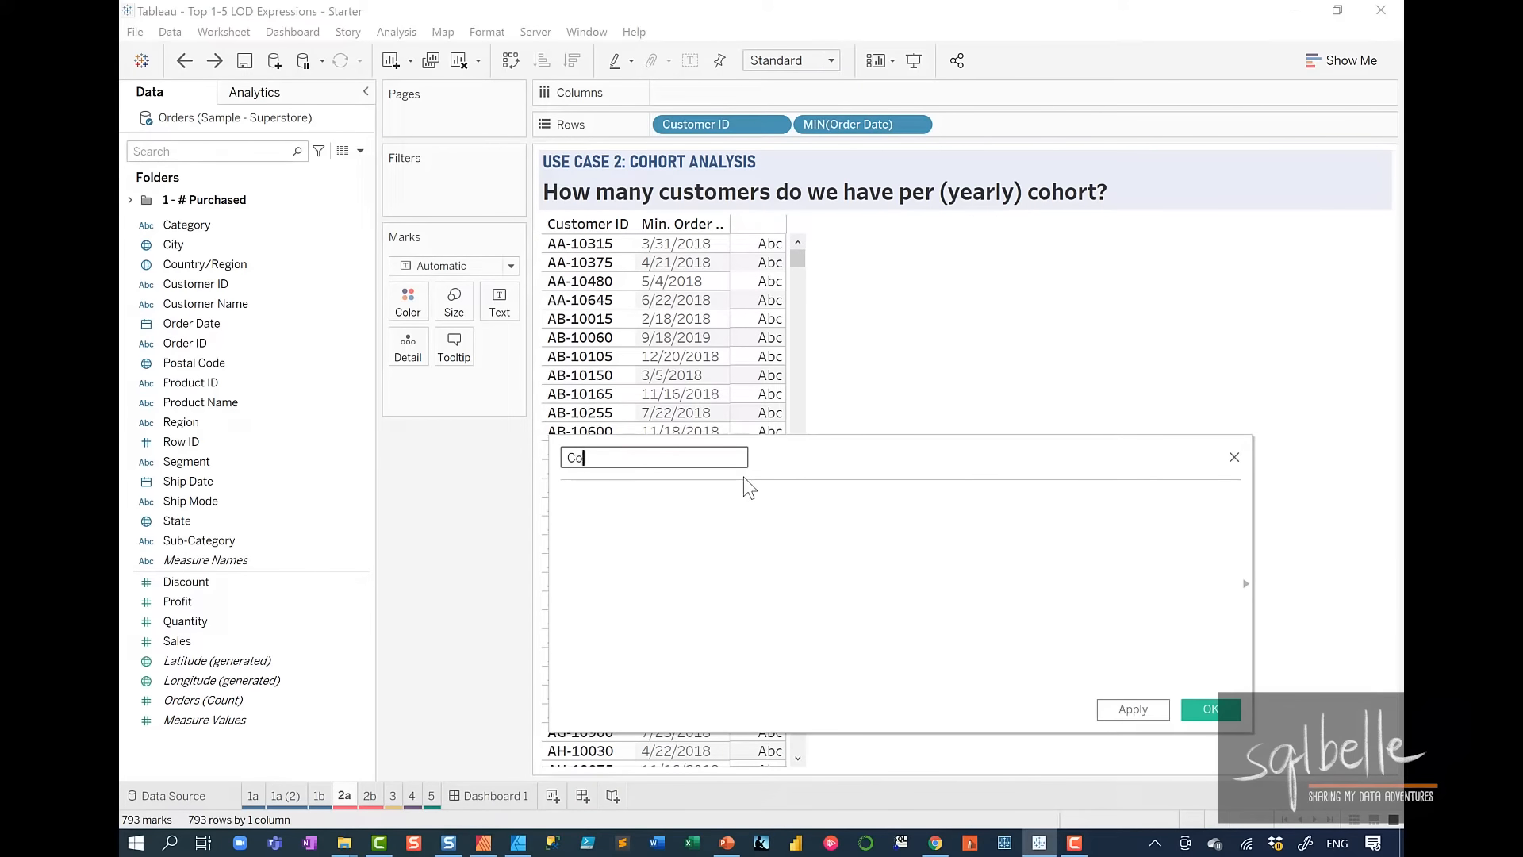
pyautogui.write('hort - FIXED')
pyautogui.click(718, 515)
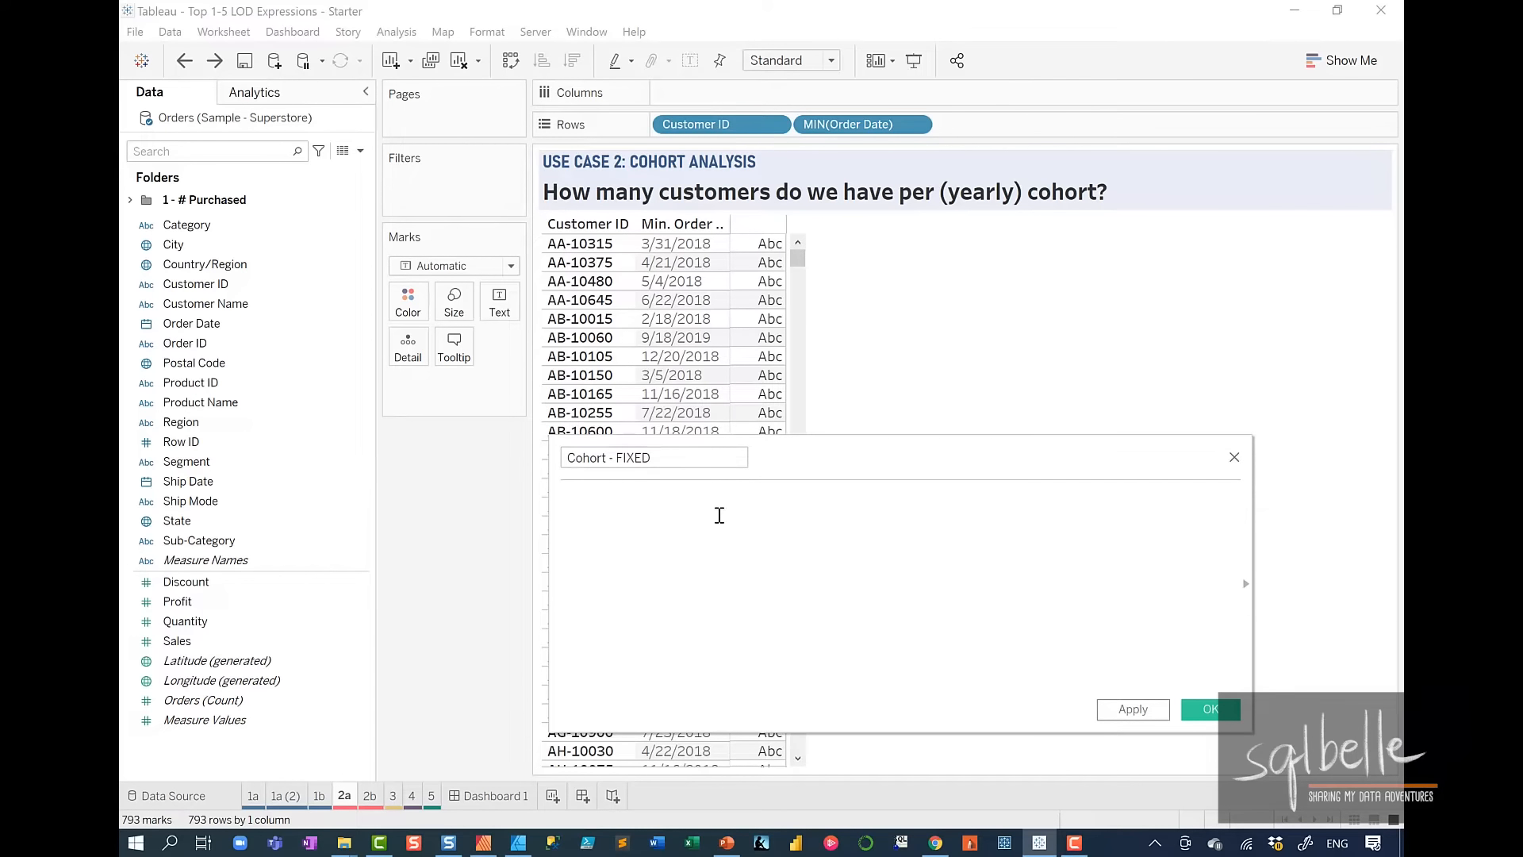
# - Define Cohort - FIXED as {FIXED [Customer ID]: MIN(YEAR([Order Date]))}, and make the field a dimension
pyautogui.write('{FIXED')
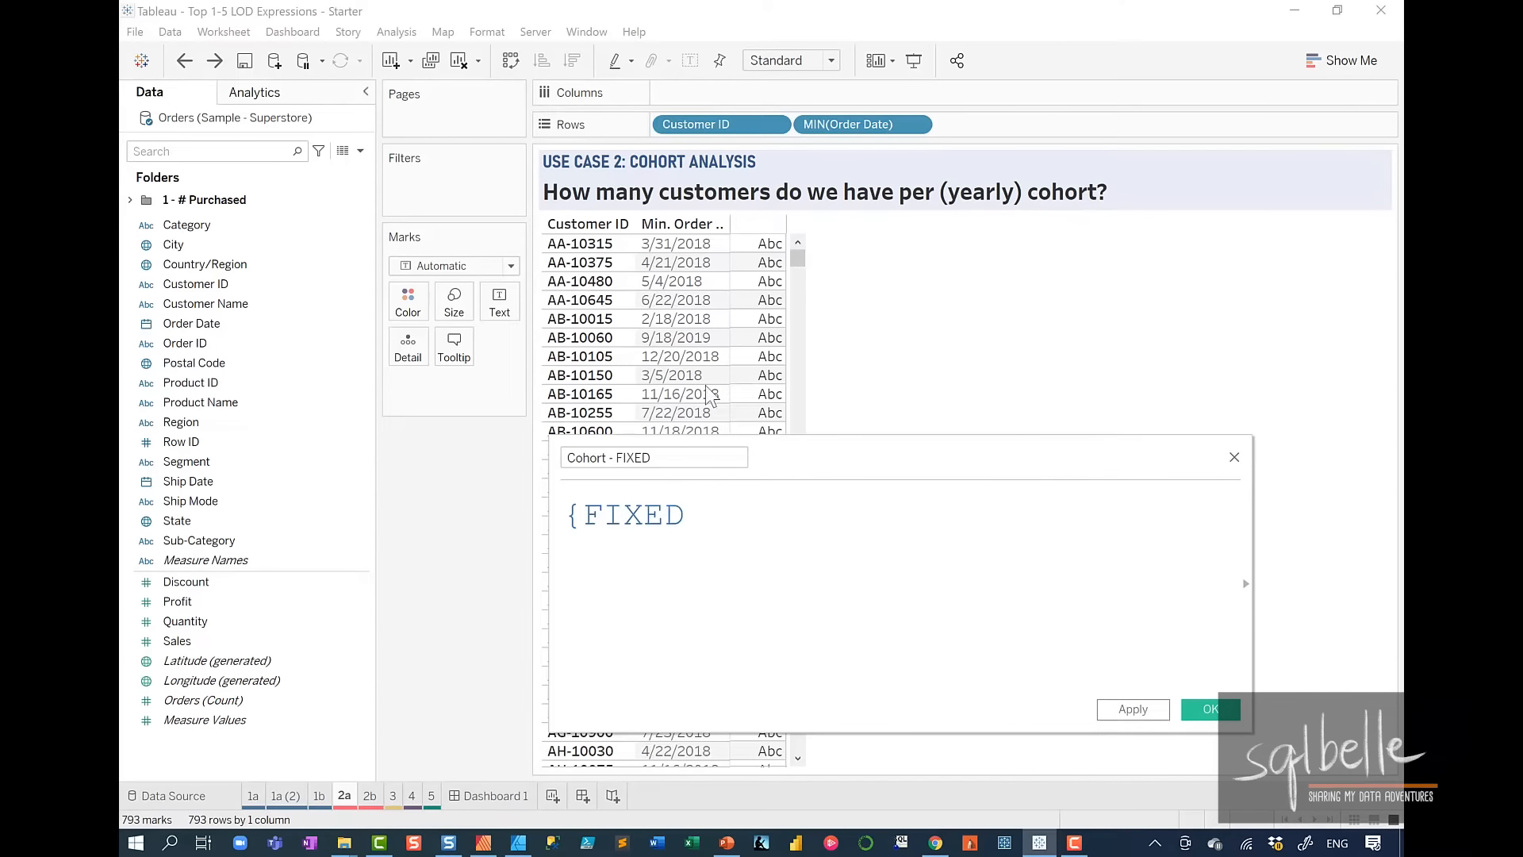
pyautogui.moveTo(682, 125); pyautogui.dragTo(726, 526)
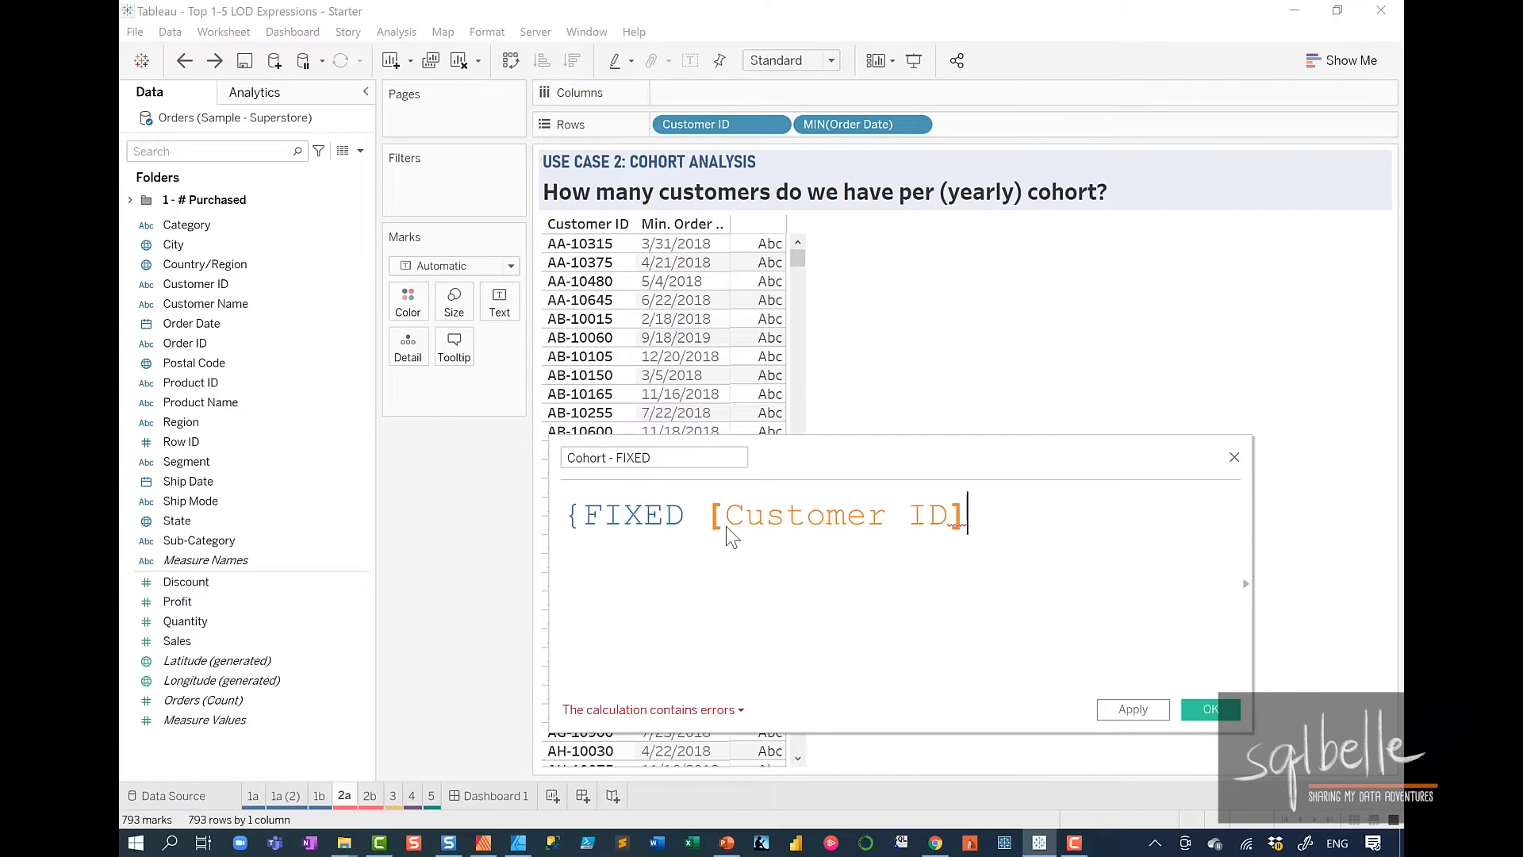
pyautogui.write(':')
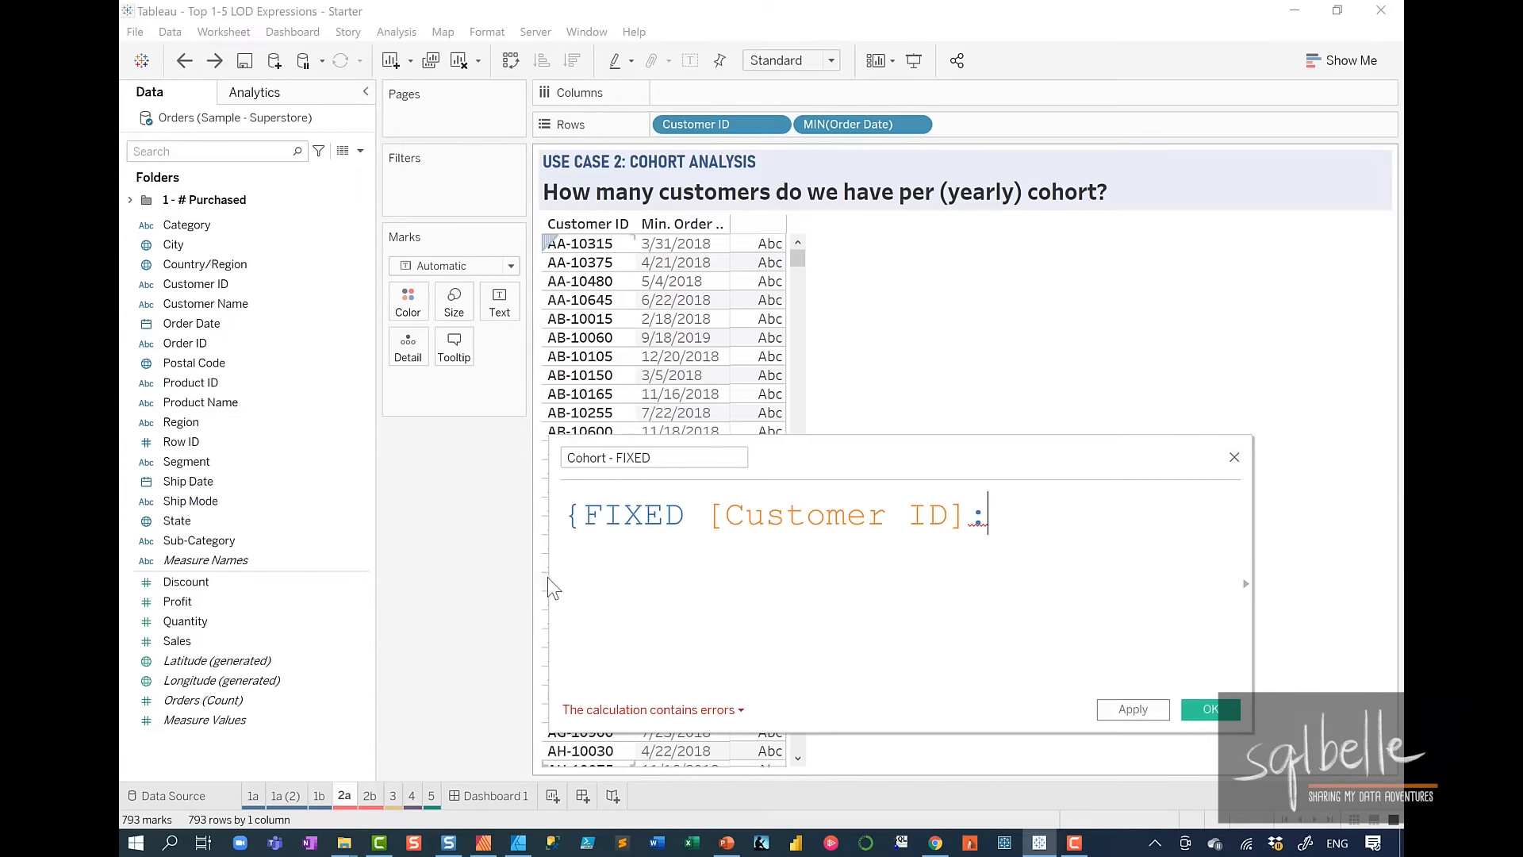
pyautogui.moveTo(547, 582); pyautogui.dragTo(333, 553)
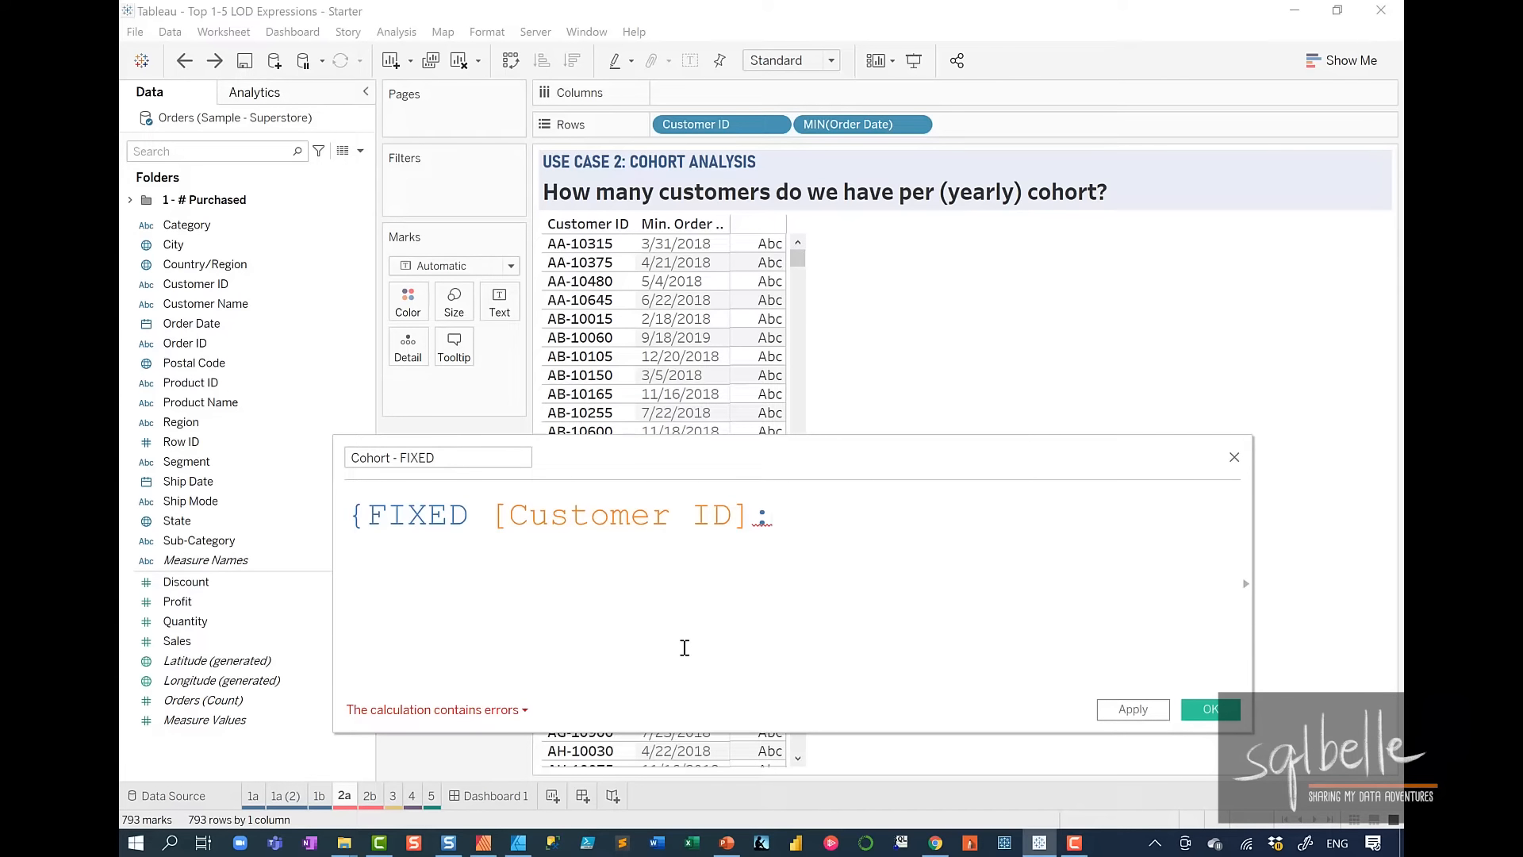
pyautogui.write('MIN')
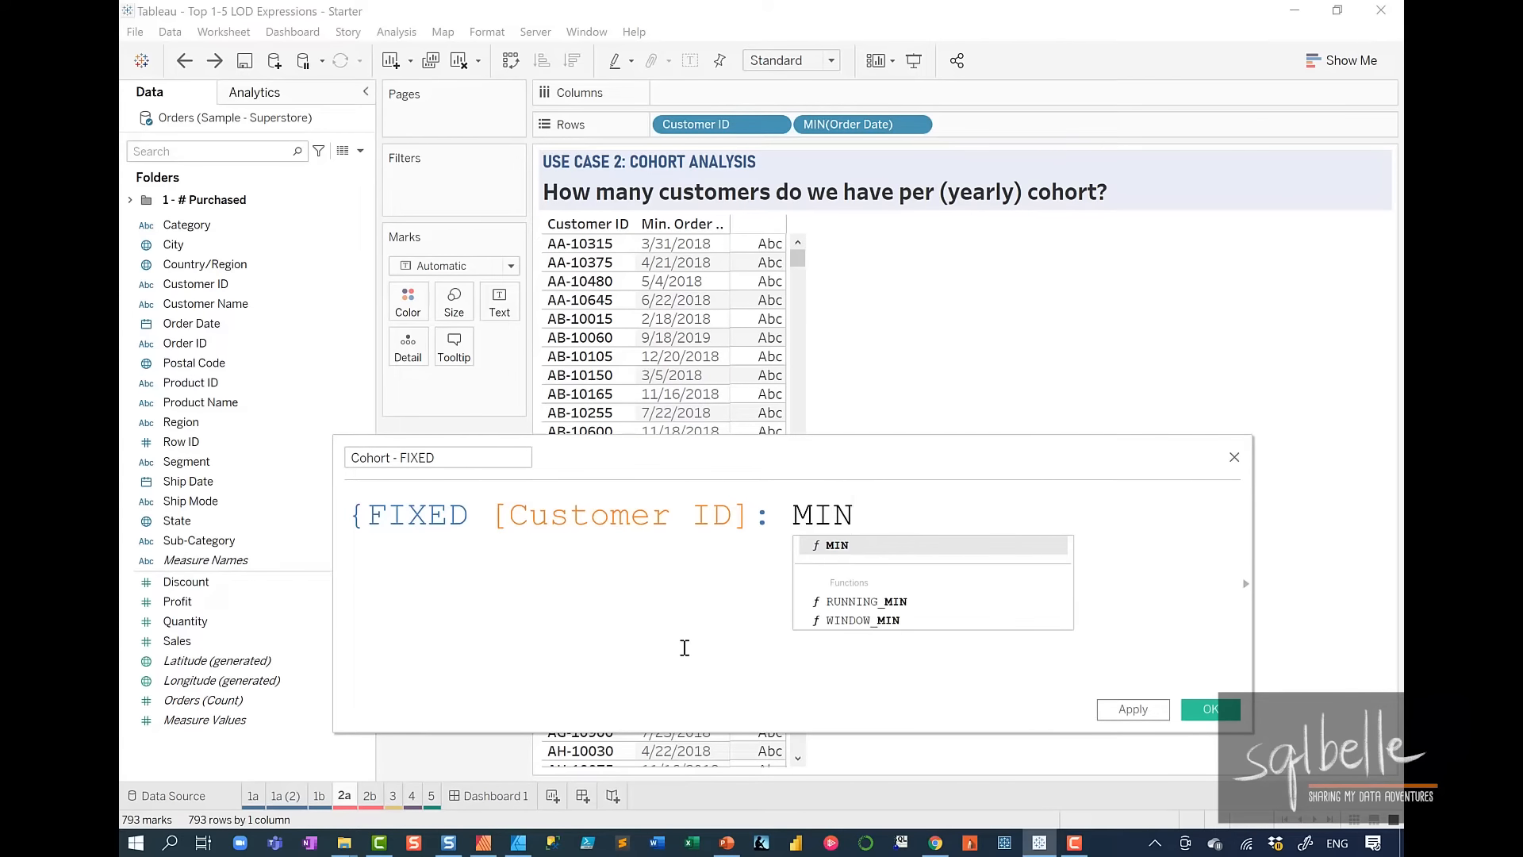
pyautogui.write('(YEAR')
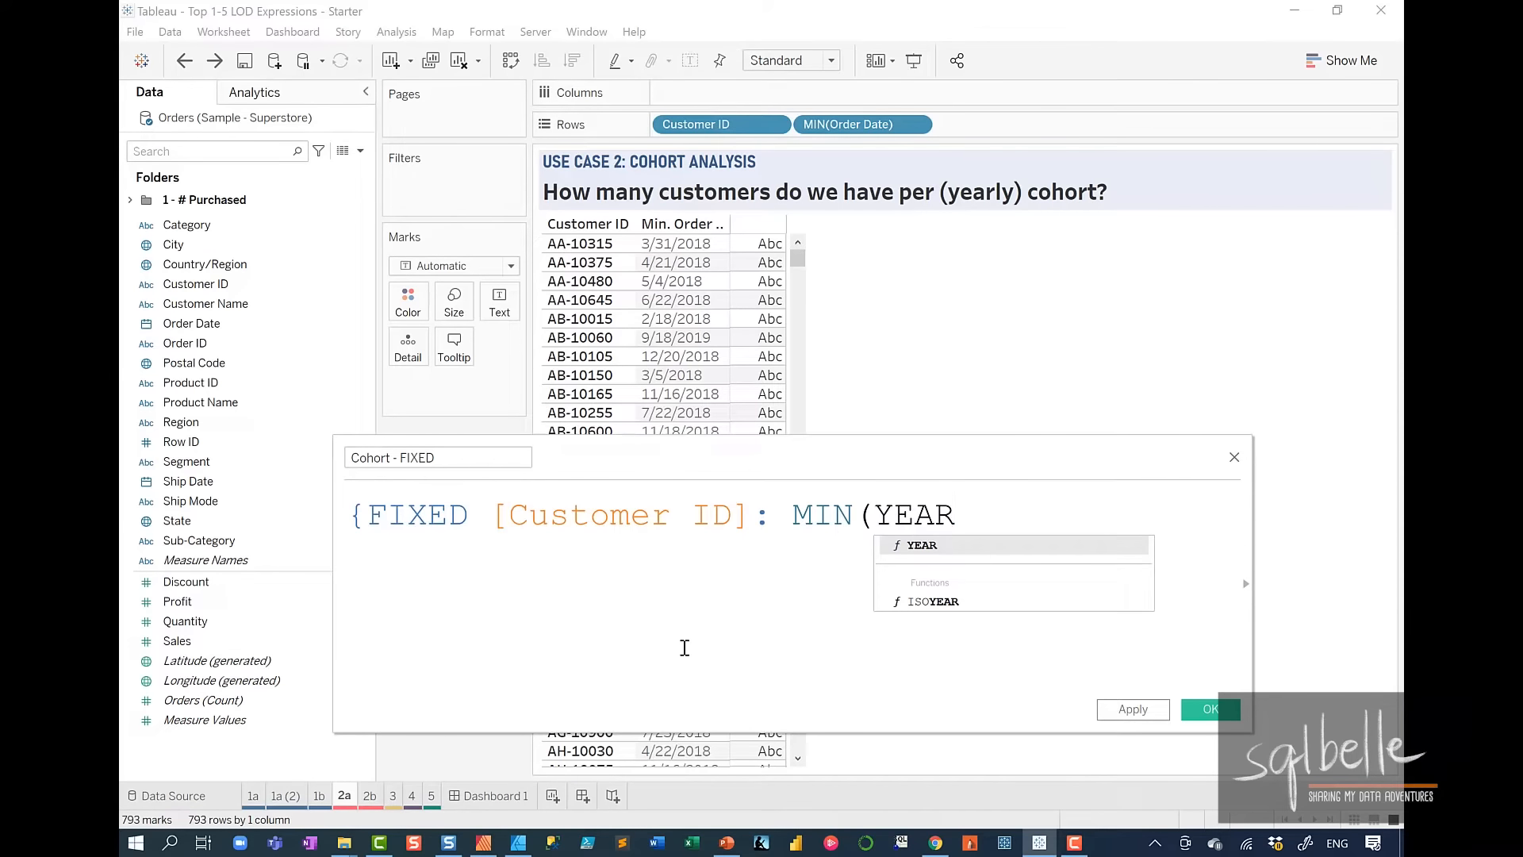
pyautogui.write('([Order')
pyautogui.press('Return')
pyautogui.write('))')
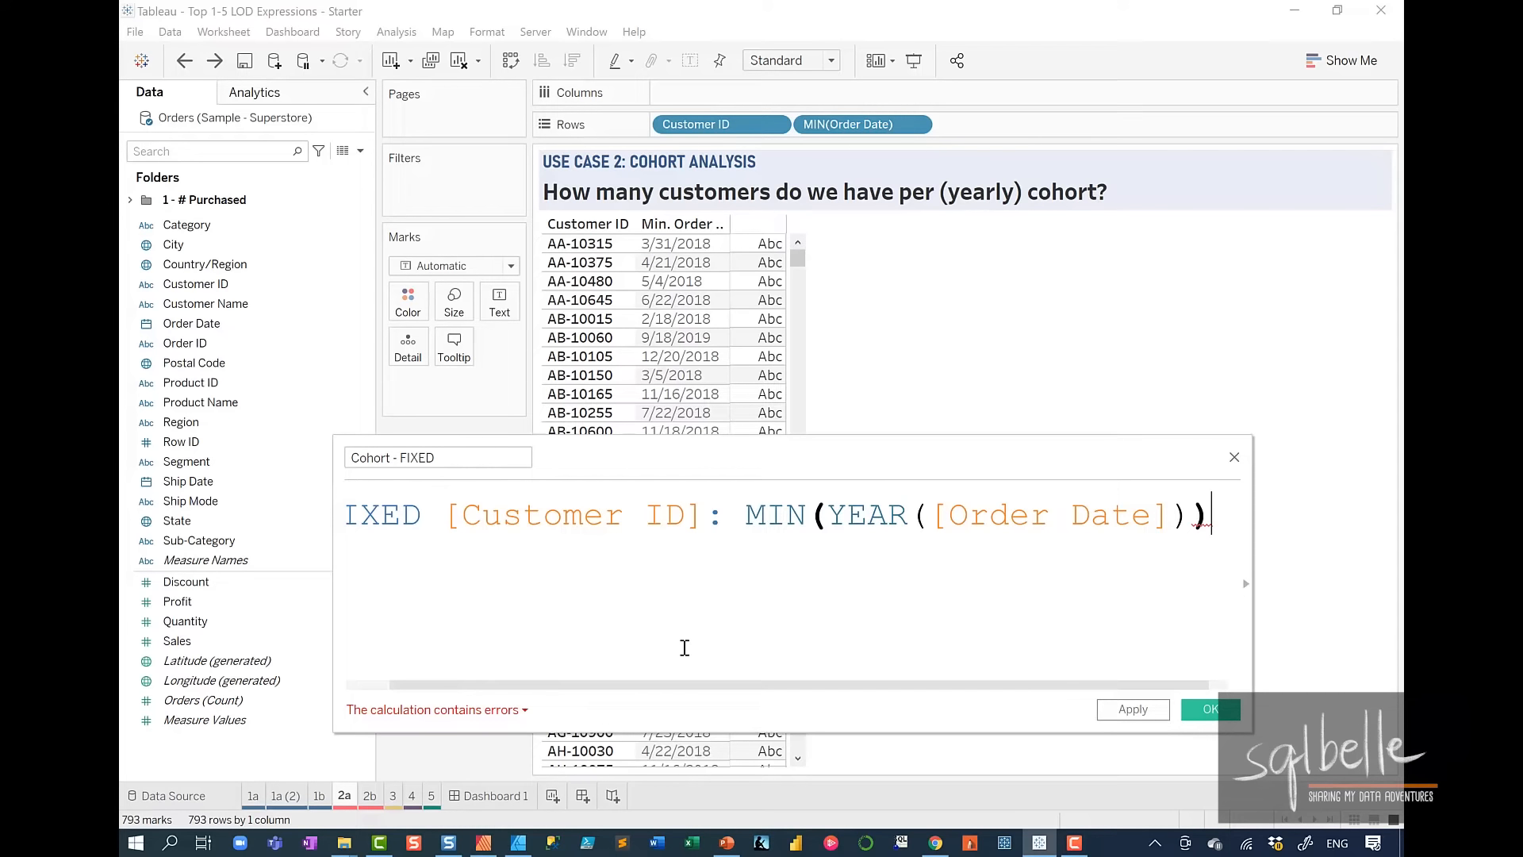
pyautogui.write('}')
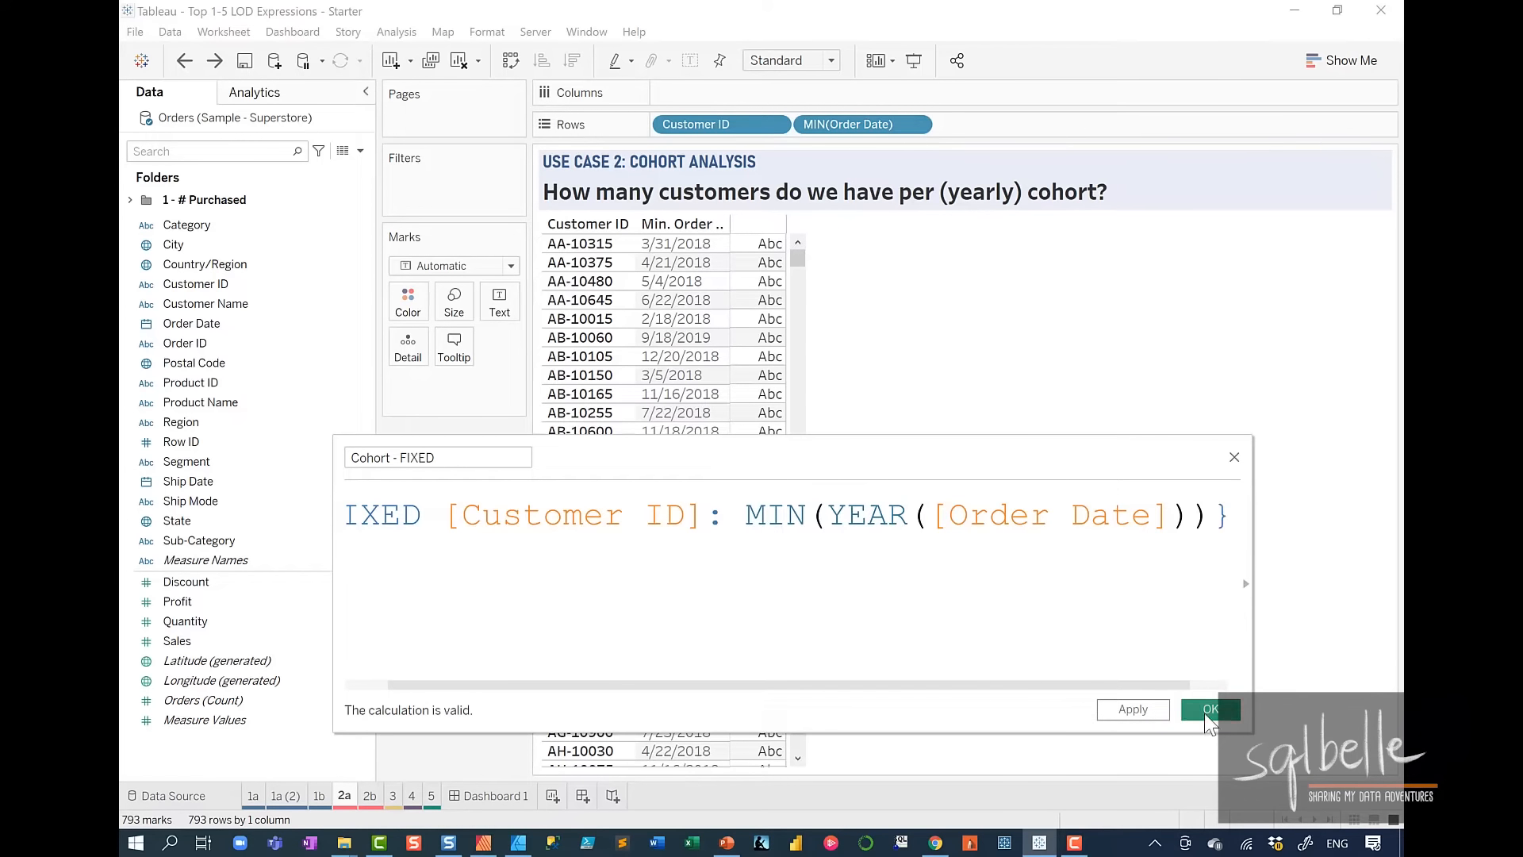
pyautogui.click(1209, 710)
pyautogui.moveTo(260, 582); pyautogui.dragTo(251, 444)
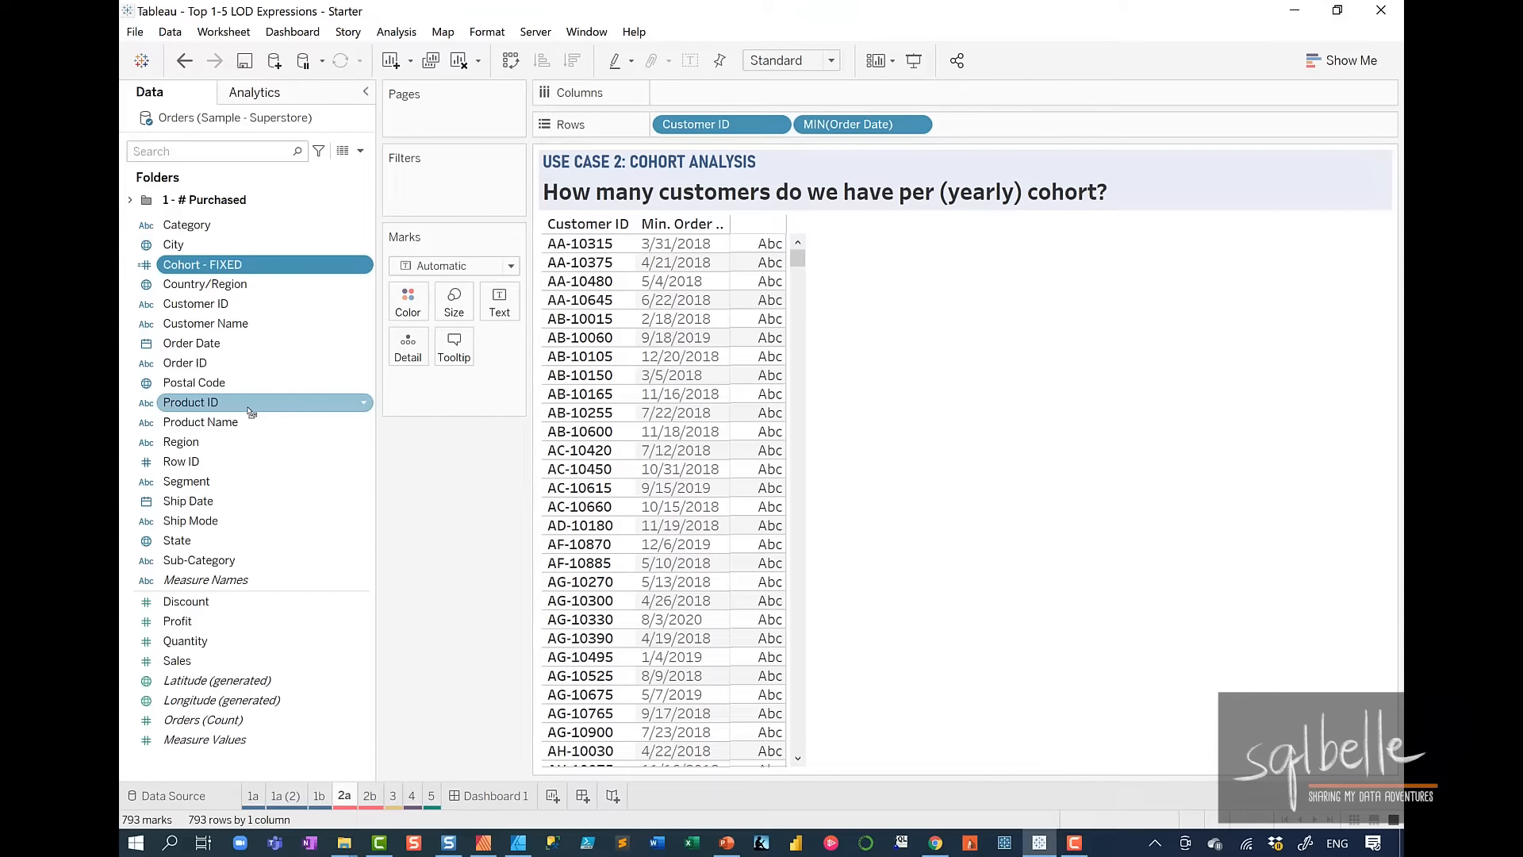
# - Add Cohort - FIXED to Rows beside the minimum order date to check each customer's cohort year
pyautogui.moveTo(199, 270); pyautogui.dragTo(992, 137)
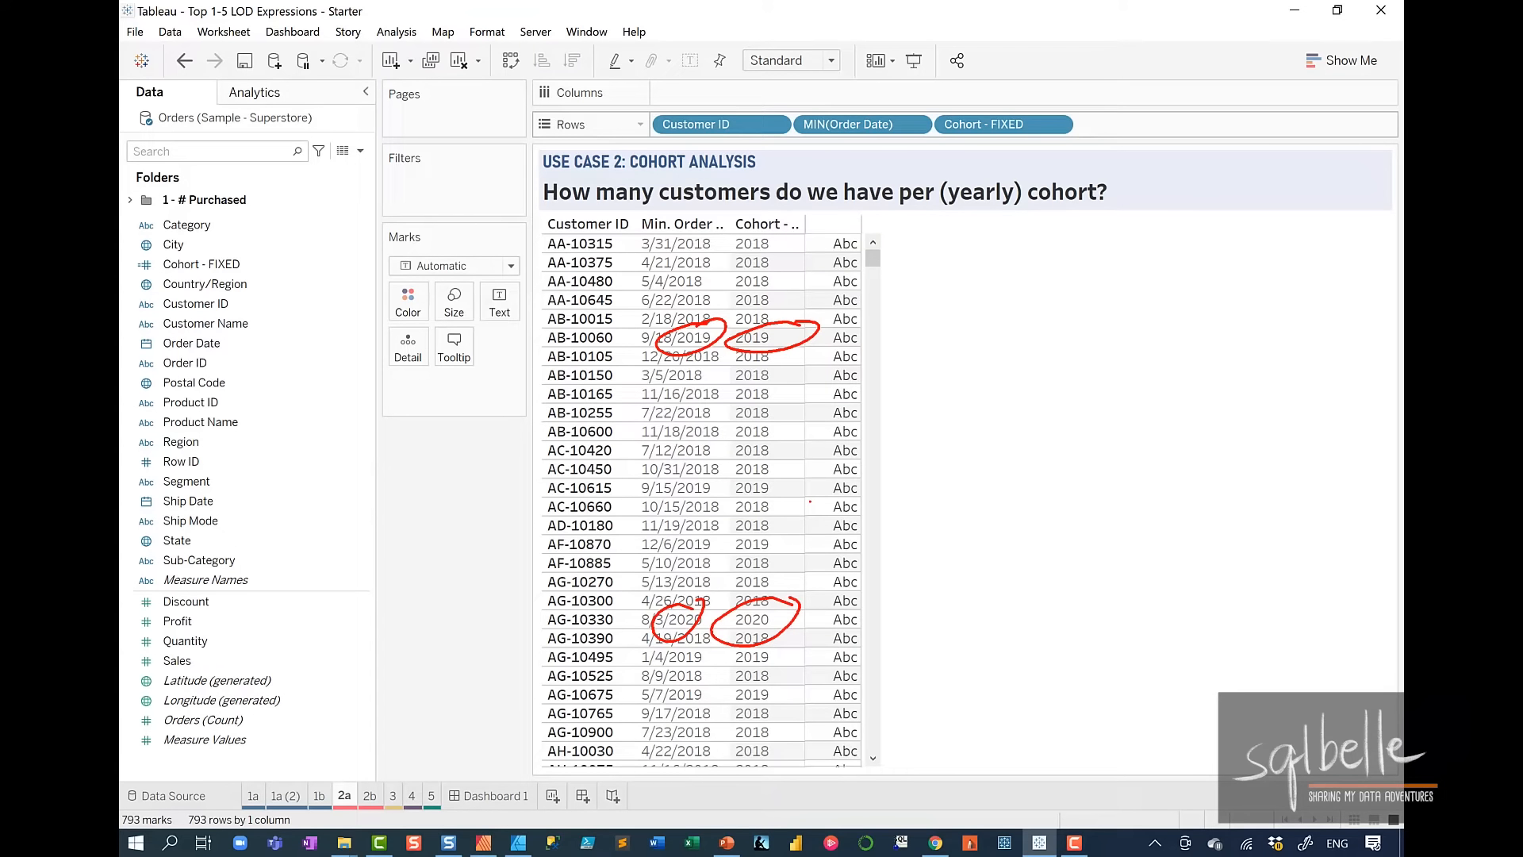
# - Clear the sheet, then lay out Cohort - FIXED on Rows against the year of Order Date on Columns
pyautogui.click(455, 66)
pyautogui.moveTo(203, 265); pyautogui.dragTo(729, 135)
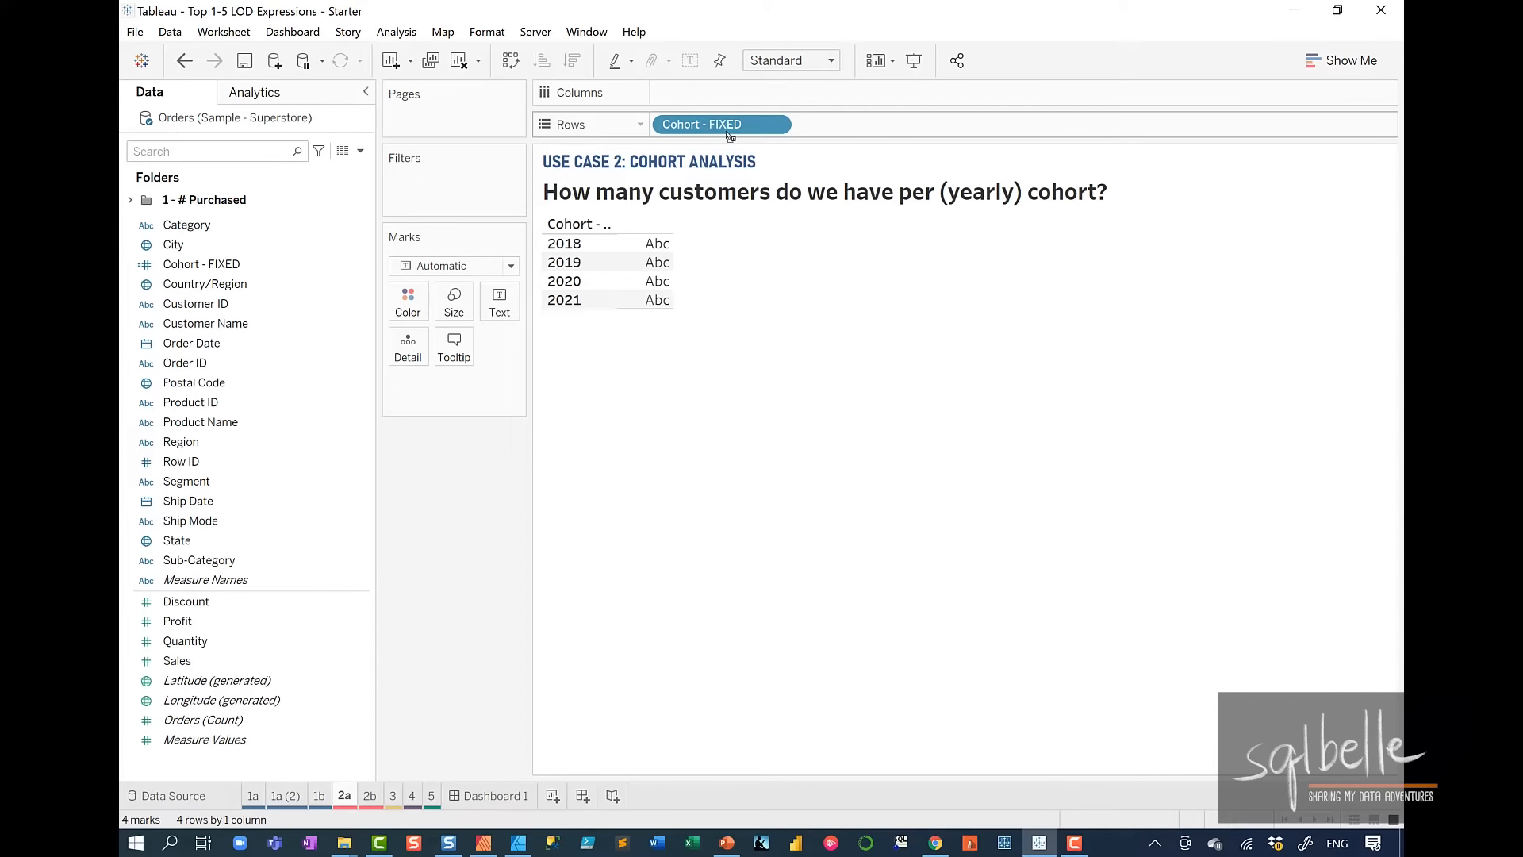
pyautogui.moveTo(191, 342); pyautogui.dragTo(709, 96)
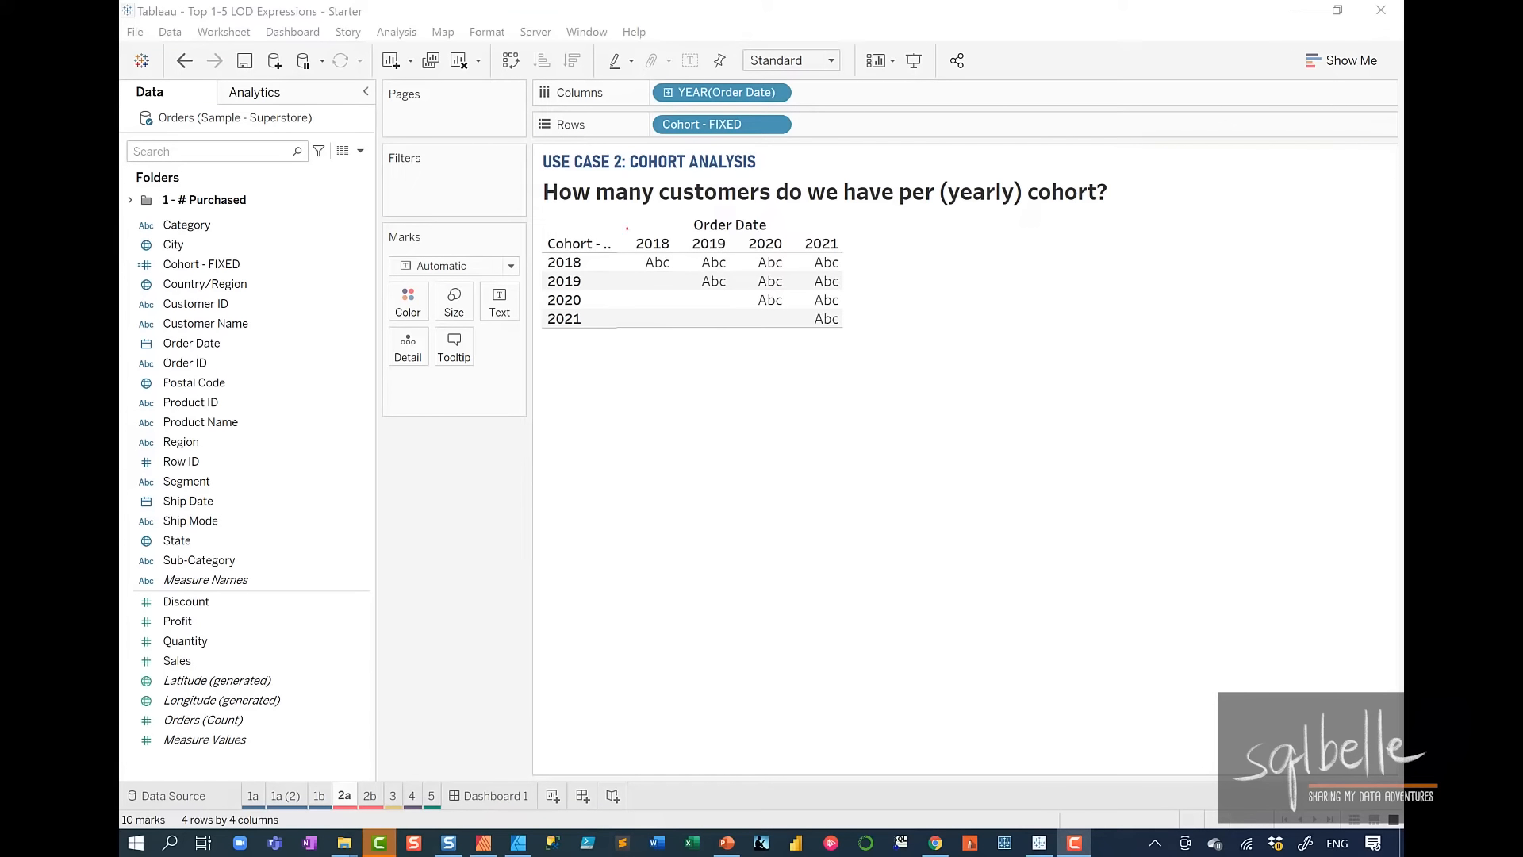
# - Examine which order years each yearly cohort has marks for and where customer counts belong in the table
pyautogui.moveTo(634, 245); pyautogui.dragTo(829, 339)
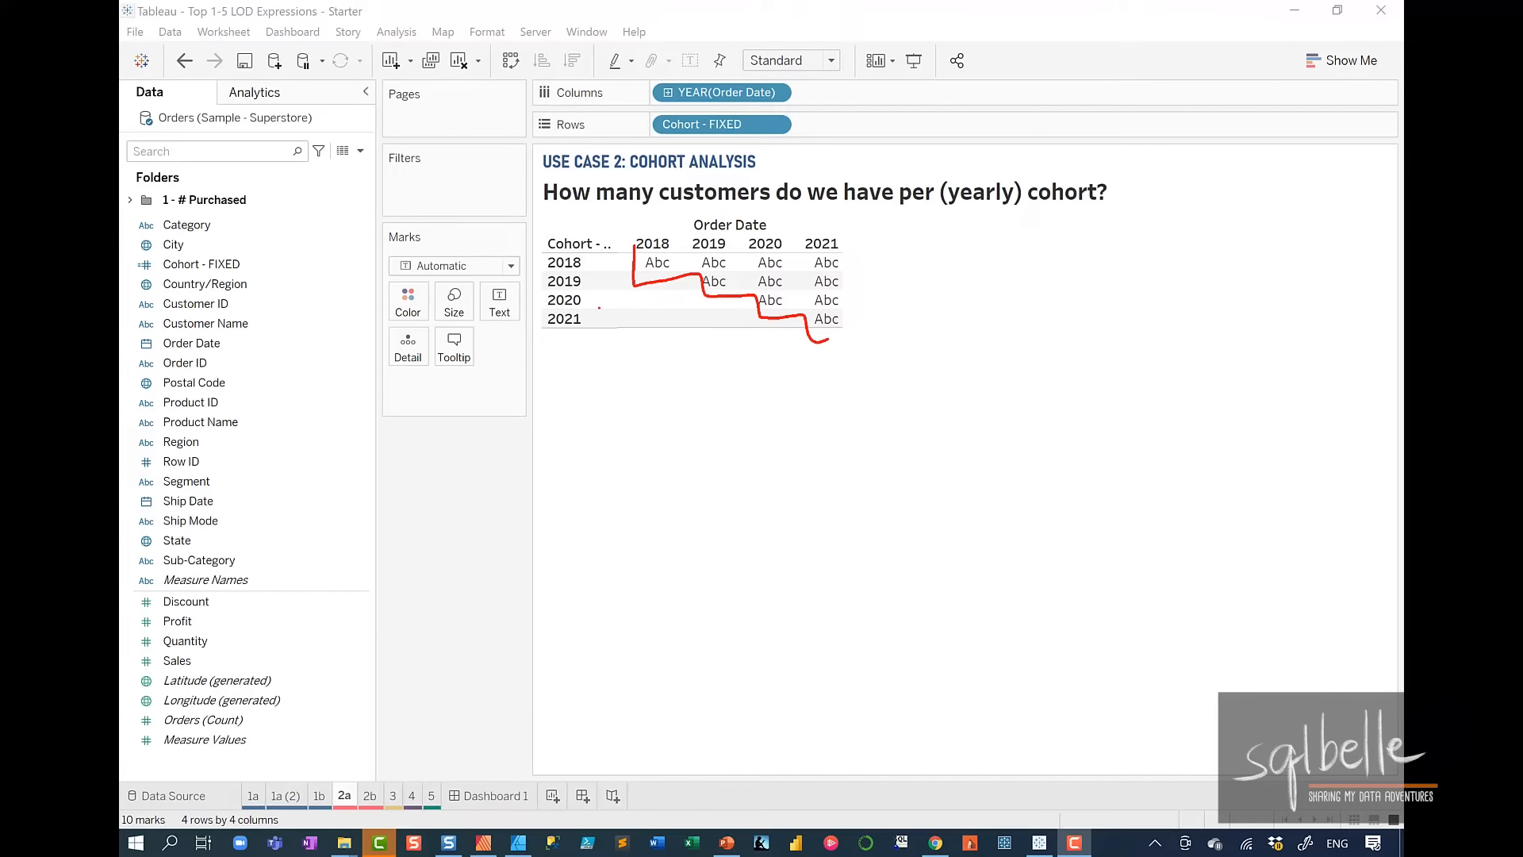
pyautogui.moveTo(591, 312)
pyautogui.mouseDown()
pyautogui.moveTo(555, 312)
pyautogui.moveTo(712, 333)
pyautogui.mouseUp()
pyautogui.moveTo(713, 310)
pyautogui.mouseDown()
pyautogui.moveTo(685, 335)
pyautogui.moveTo(767, 331)
pyautogui.moveTo(746, 338)
pyautogui.mouseUp()
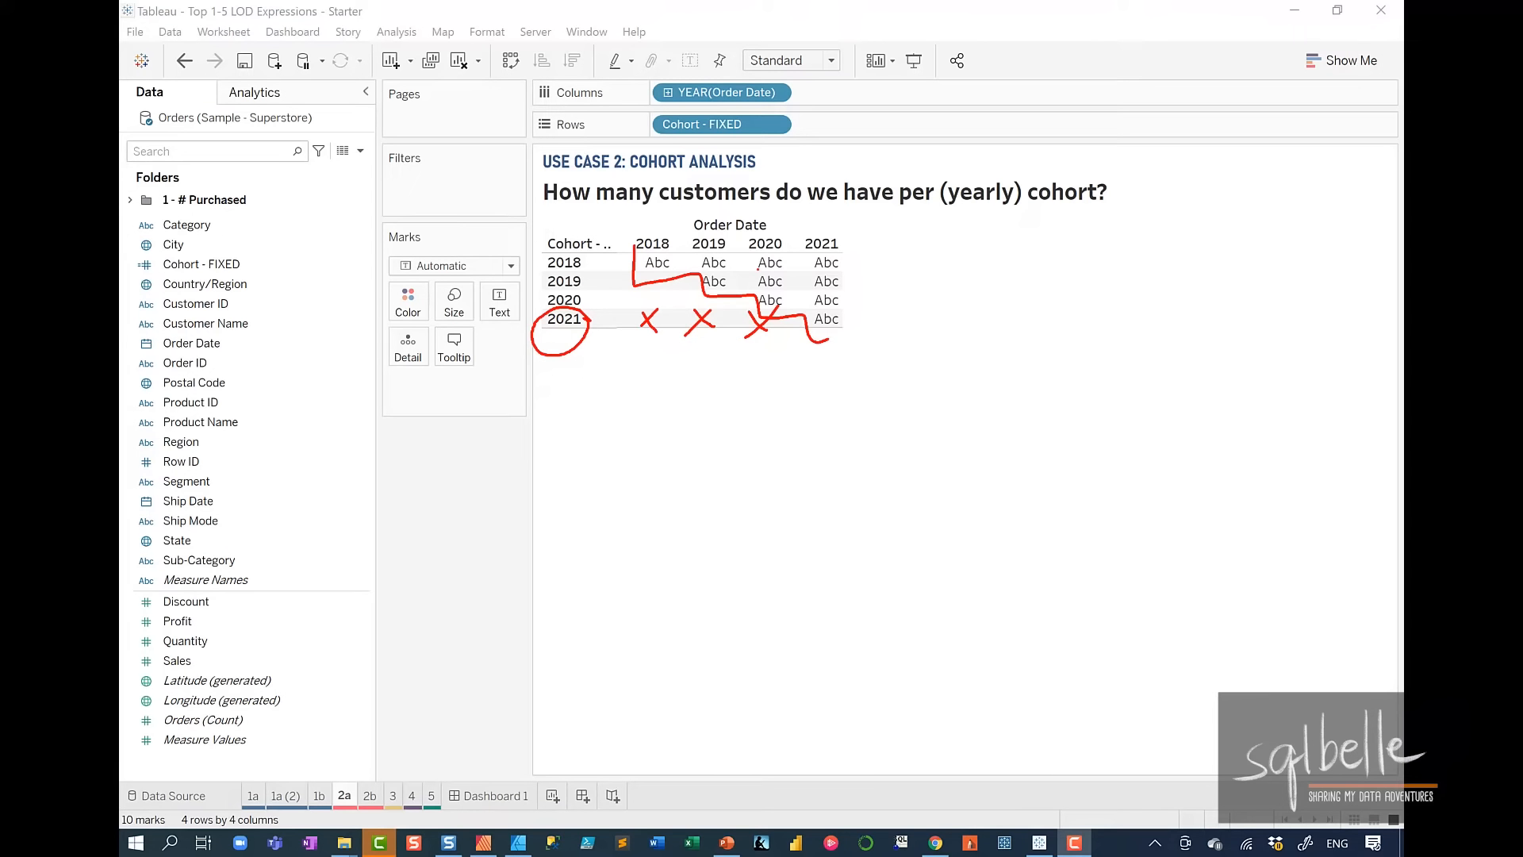
pyautogui.press('e')
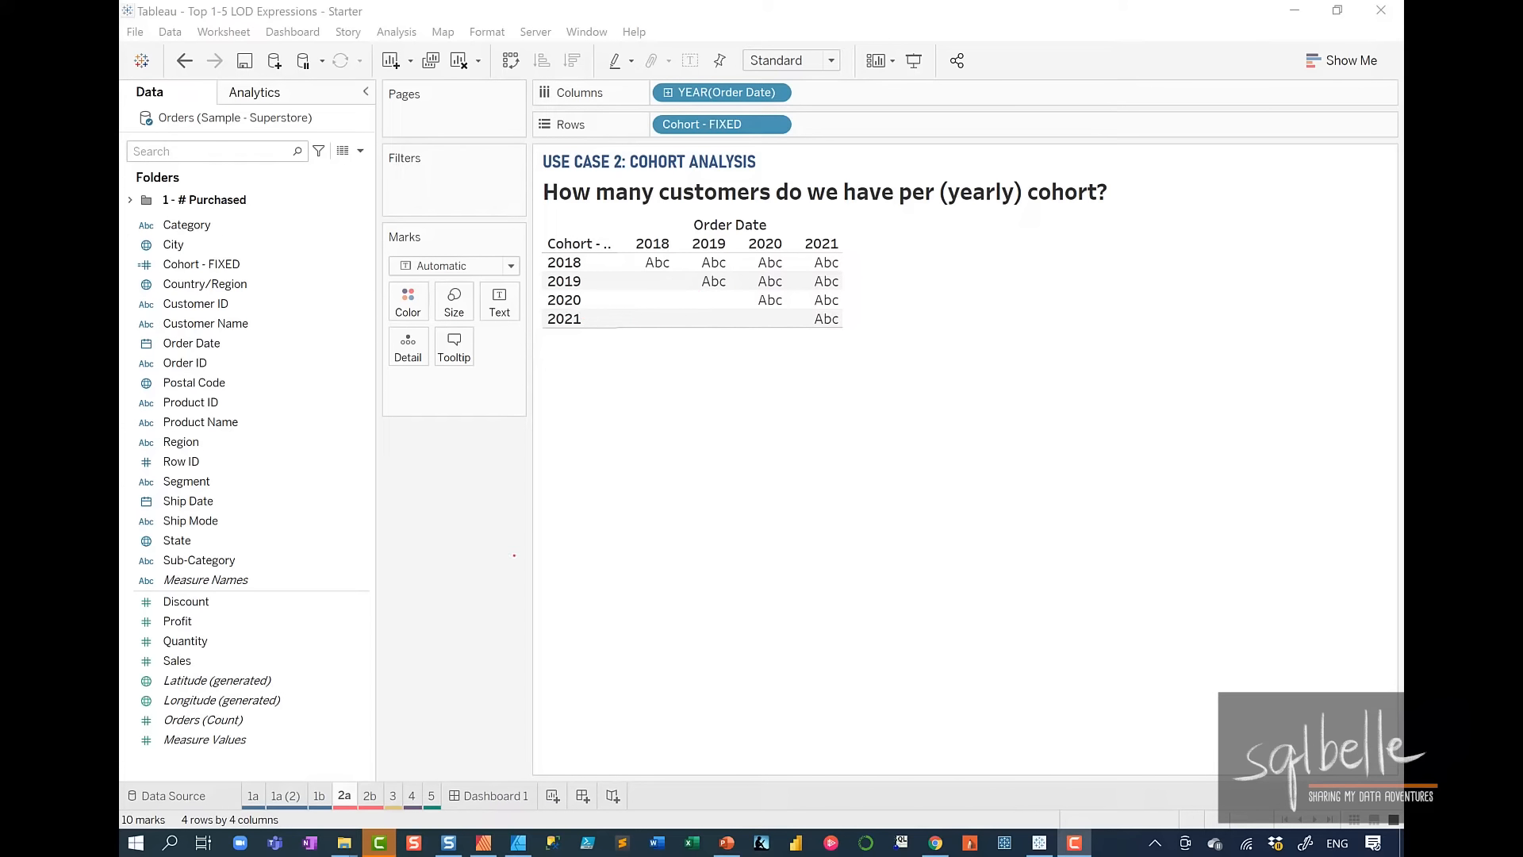
pyautogui.moveTo(246, 282)
pyautogui.mouseDown()
pyautogui.moveTo(199, 268)
pyautogui.moveTo(248, 289)
pyautogui.moveTo(397, 192)
pyautogui.moveTo(714, 278)
pyautogui.moveTo(692, 300)
pyautogui.mouseUp()
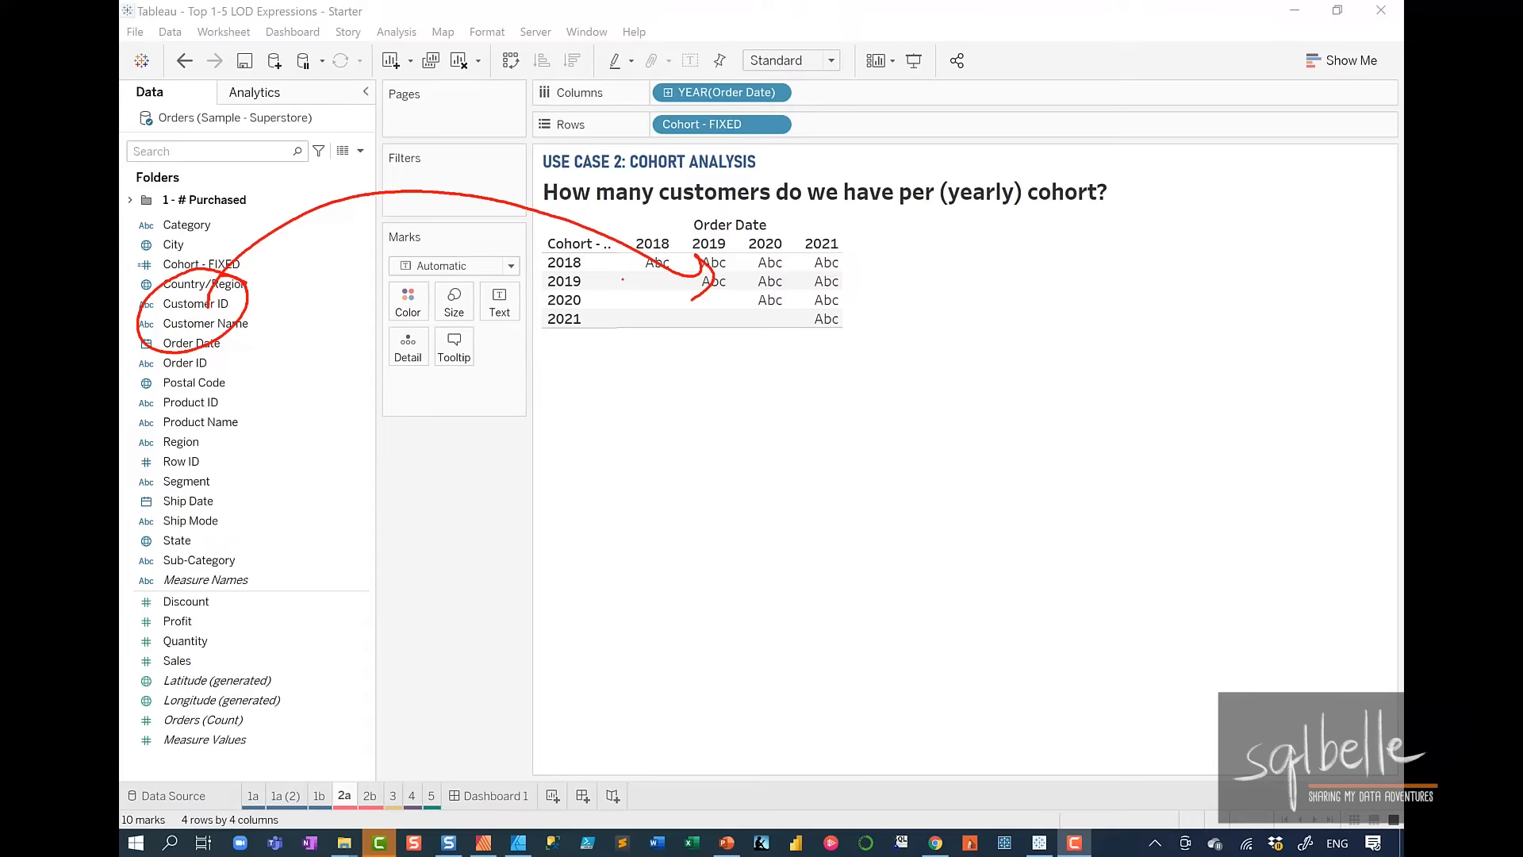
pyautogui.press('Escape')
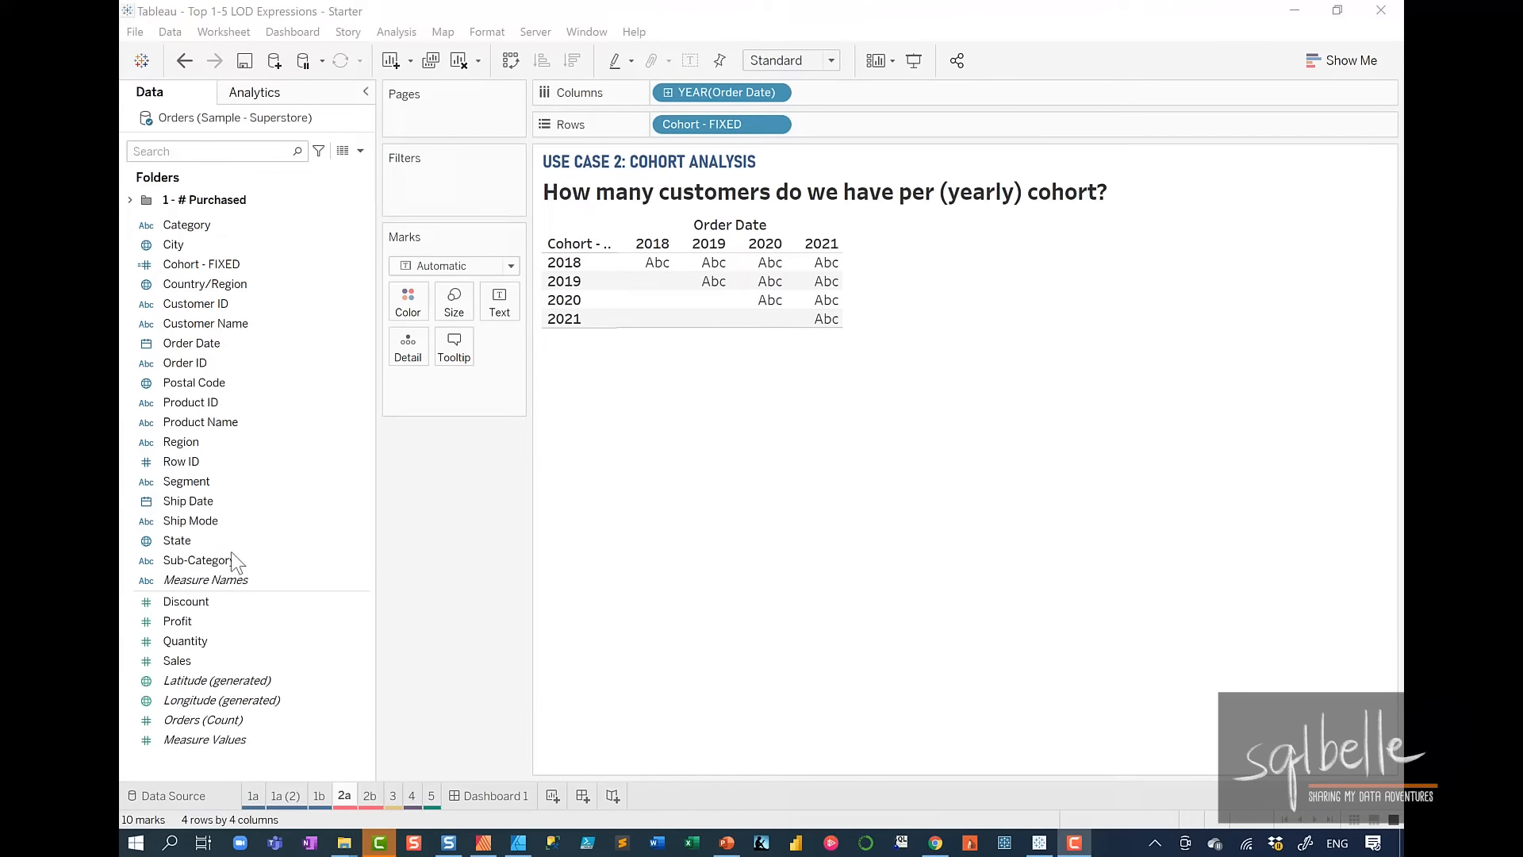
# - Fill the cohort table with the distinct count of Customer ID, and add row and column grand totals
pyautogui.click(231, 303)
pyautogui.moveTo(686, 268); pyautogui.dragTo(752, 275)
pyautogui.click(706, 443)
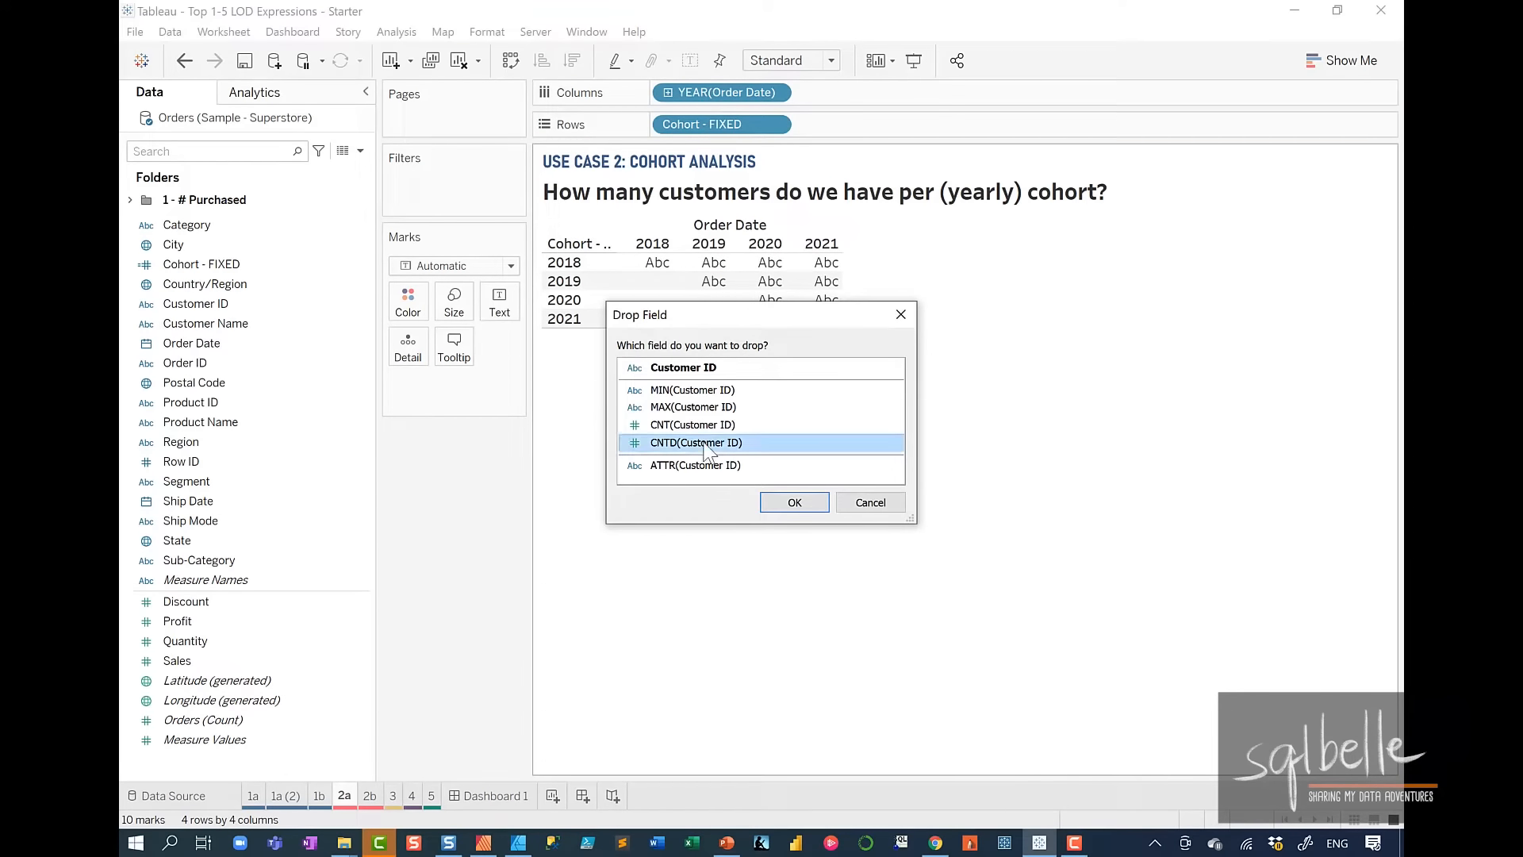
pyautogui.click(793, 502)
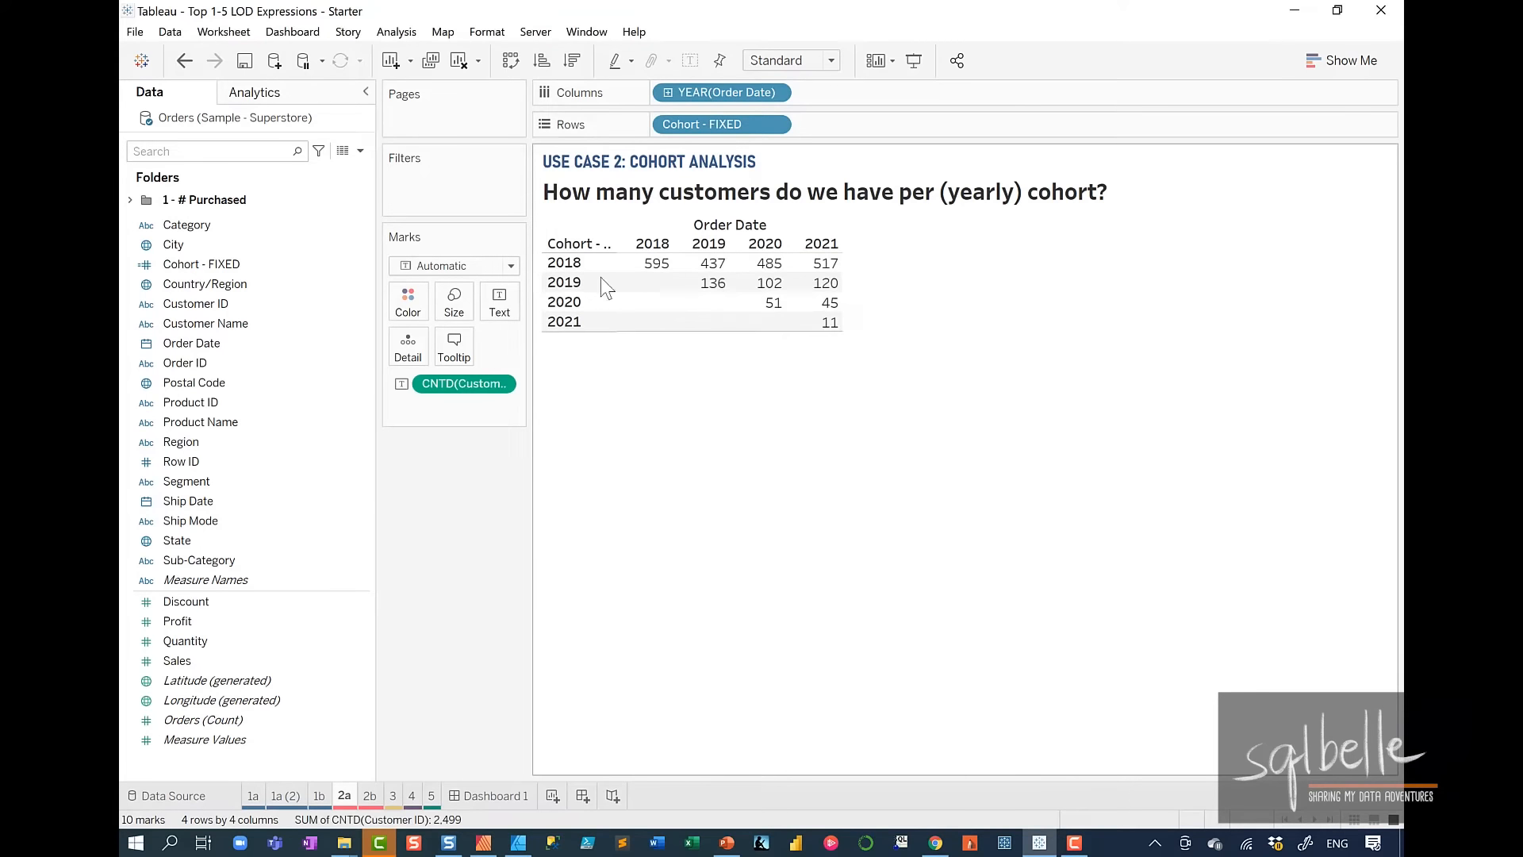
pyautogui.click(271, 96)
pyautogui.doubleClick(188, 227)
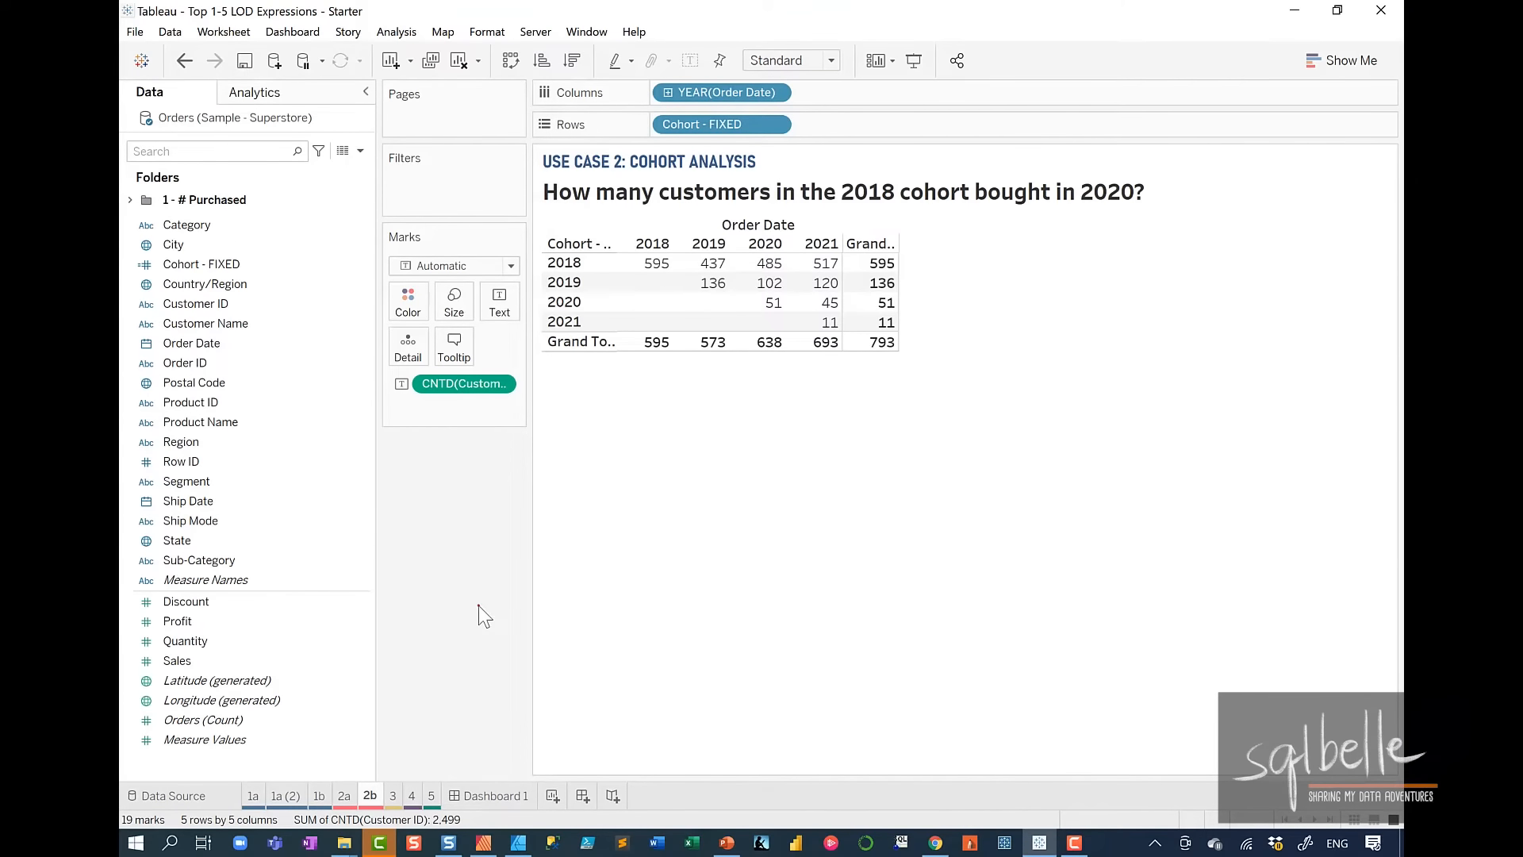
# - Locate the 2018 cohort's customer count for order year 2020 in the cohort table
pyautogui.moveTo(582, 248); pyautogui.dragTo(592, 255)
pyautogui.moveTo(769, 249)
pyautogui.mouseDown()
pyautogui.moveTo(776, 274)
pyautogui.moveTo(797, 248)
pyautogui.mouseUp()
pyautogui.press('Escape')
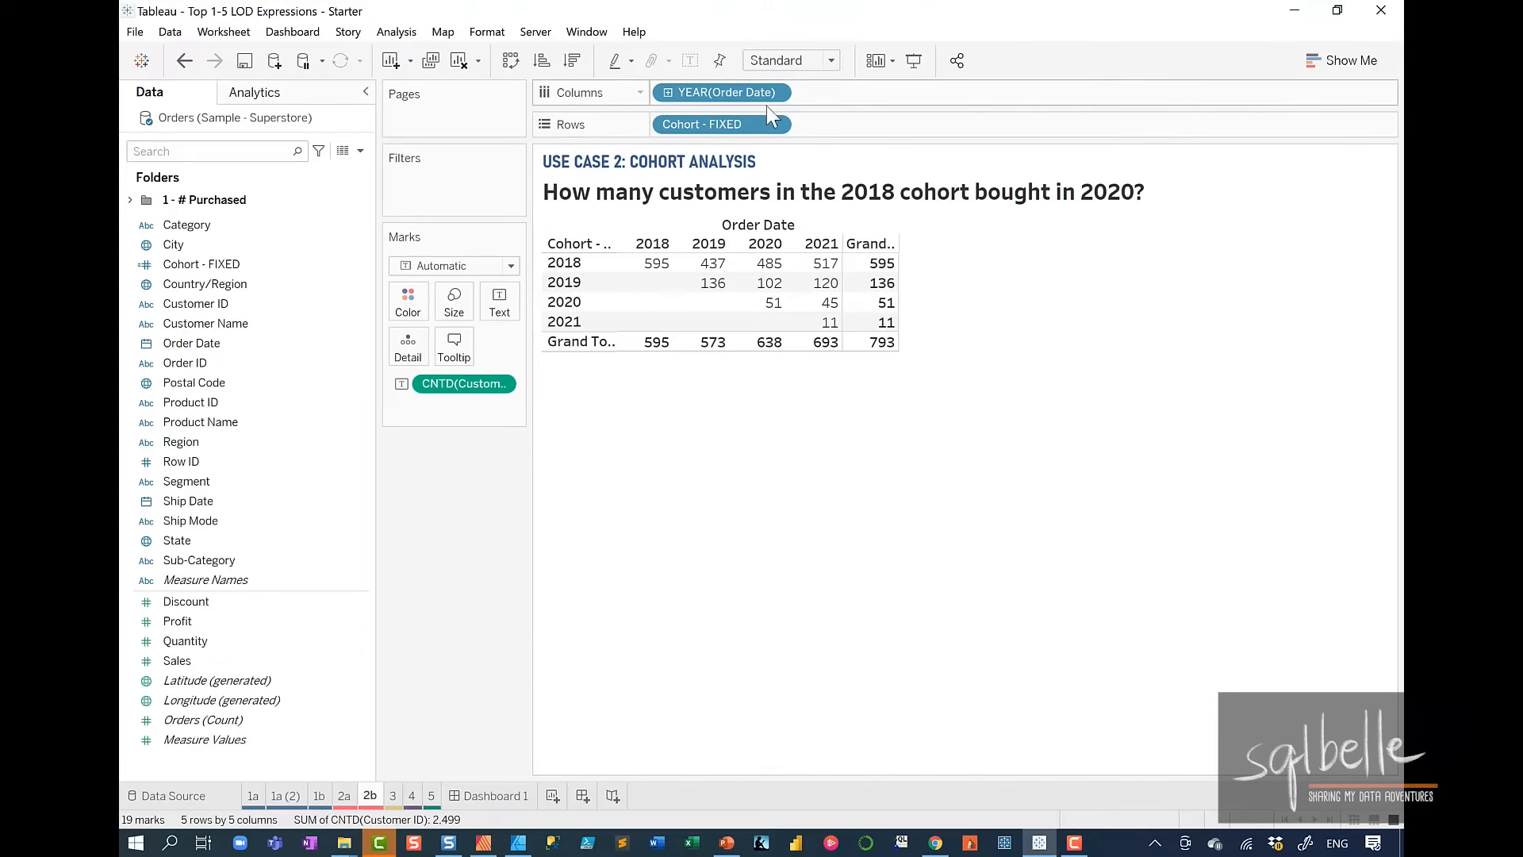
# - Show a filter for Cohort - FIXED and keep only the 2018 cohort
pyautogui.click(776, 124)
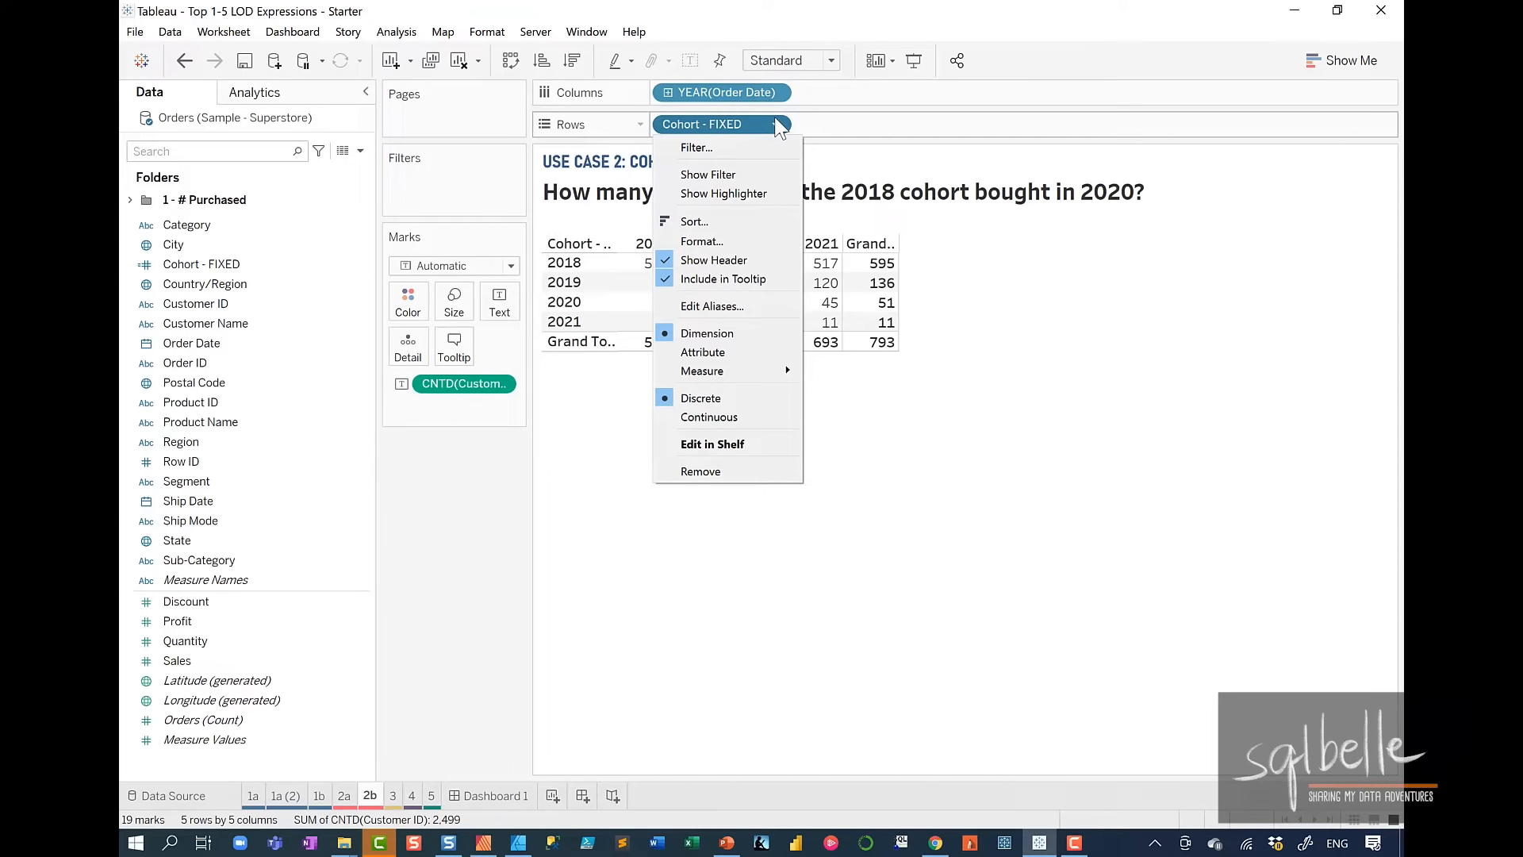
pyautogui.click(736, 172)
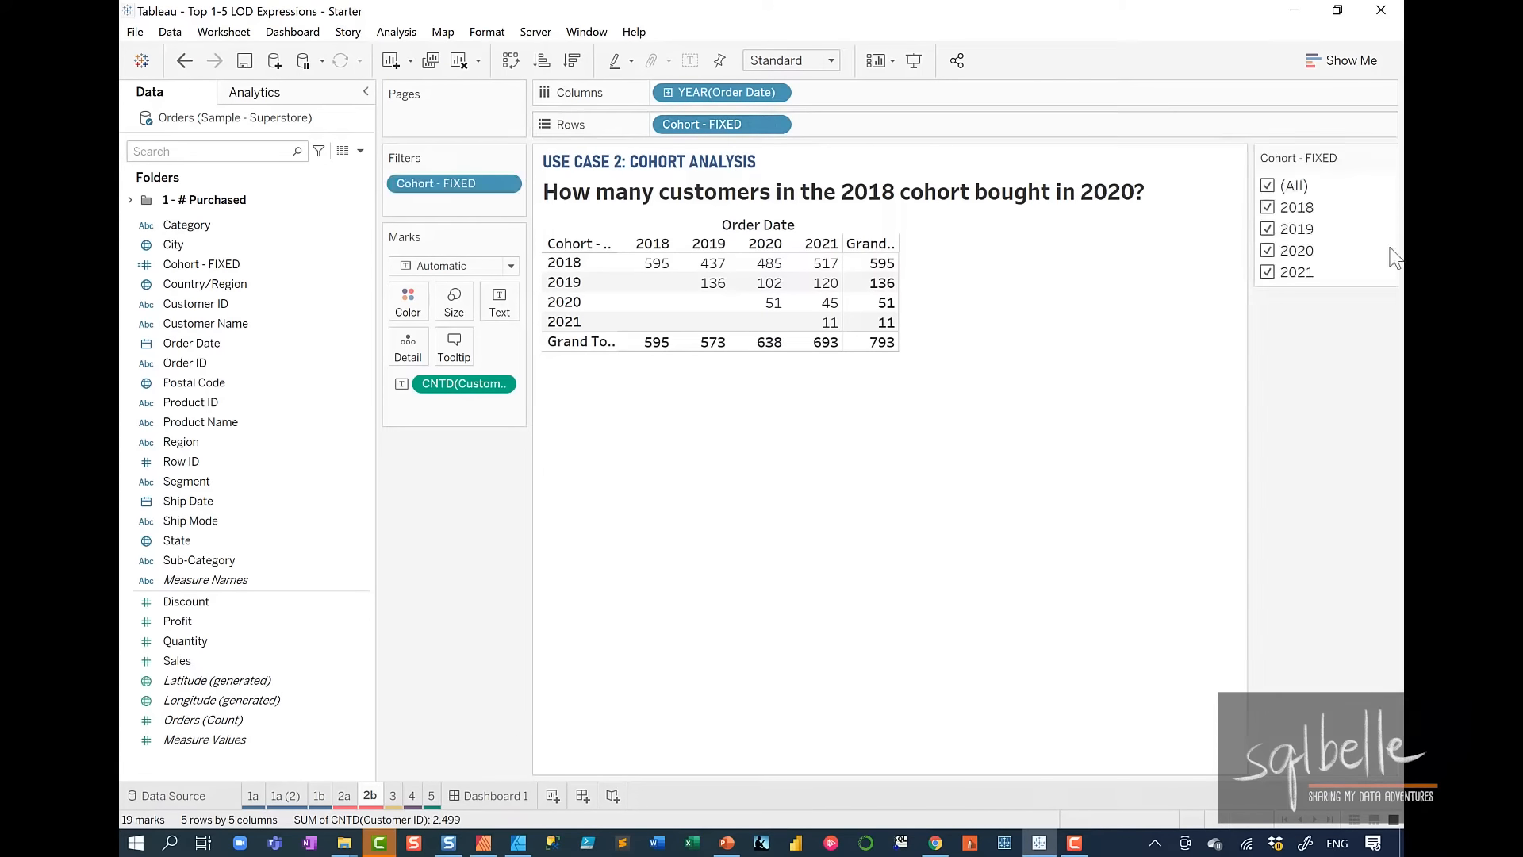
pyautogui.click(1268, 187)
pyautogui.click(1268, 208)
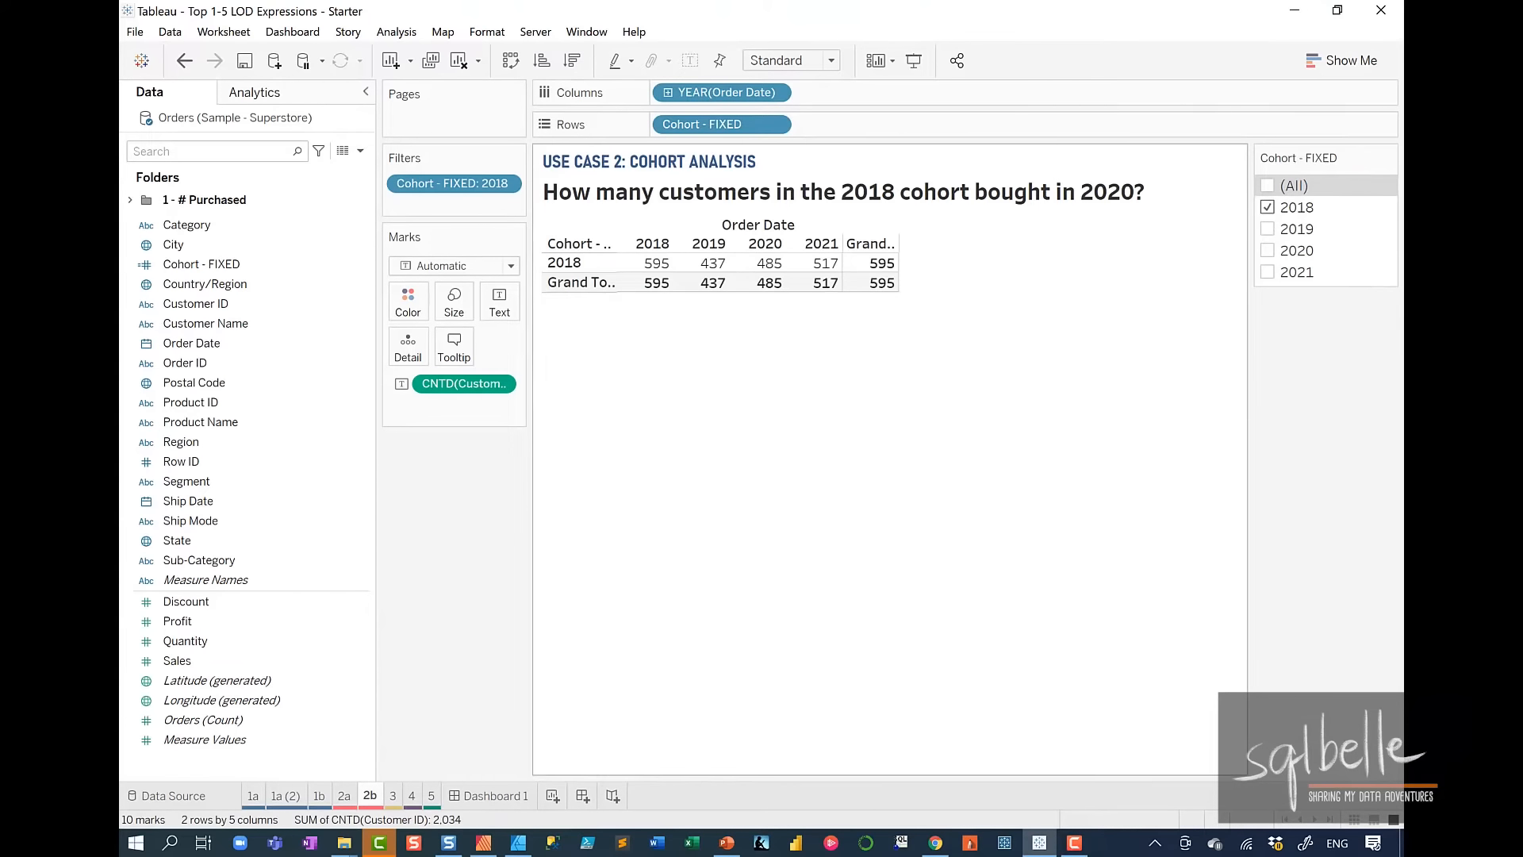
# - Show a filter for the year of Order Date and keep only 2020
pyautogui.moveTo(746, 44)
pyautogui.mouseDown()
pyautogui.moveTo(785, 124)
pyautogui.moveTo(791, 42)
pyautogui.mouseUp()
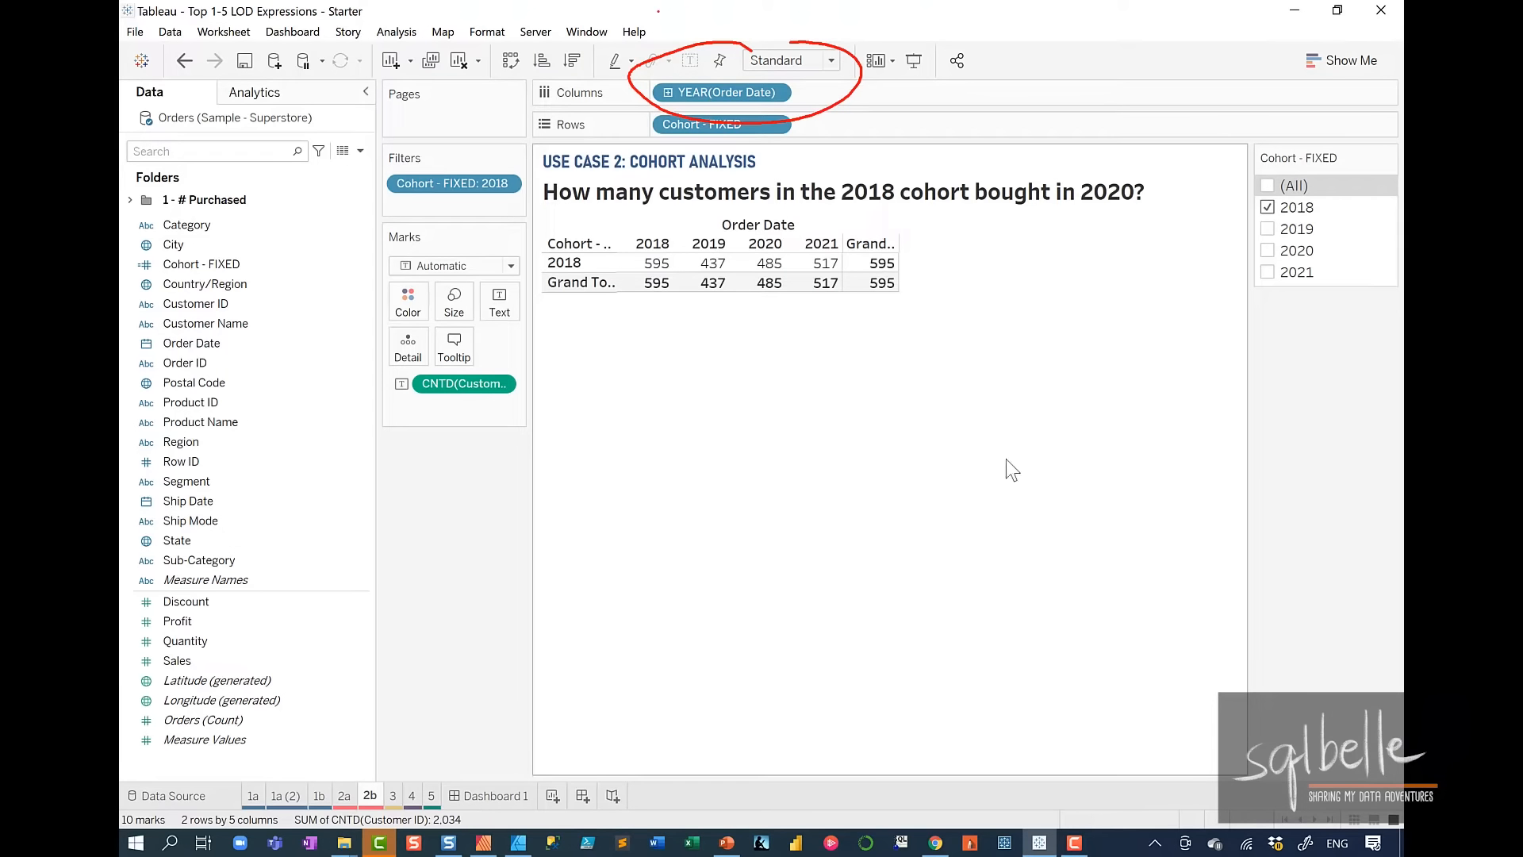
pyautogui.press('Escape')
pyautogui.click(777, 92)
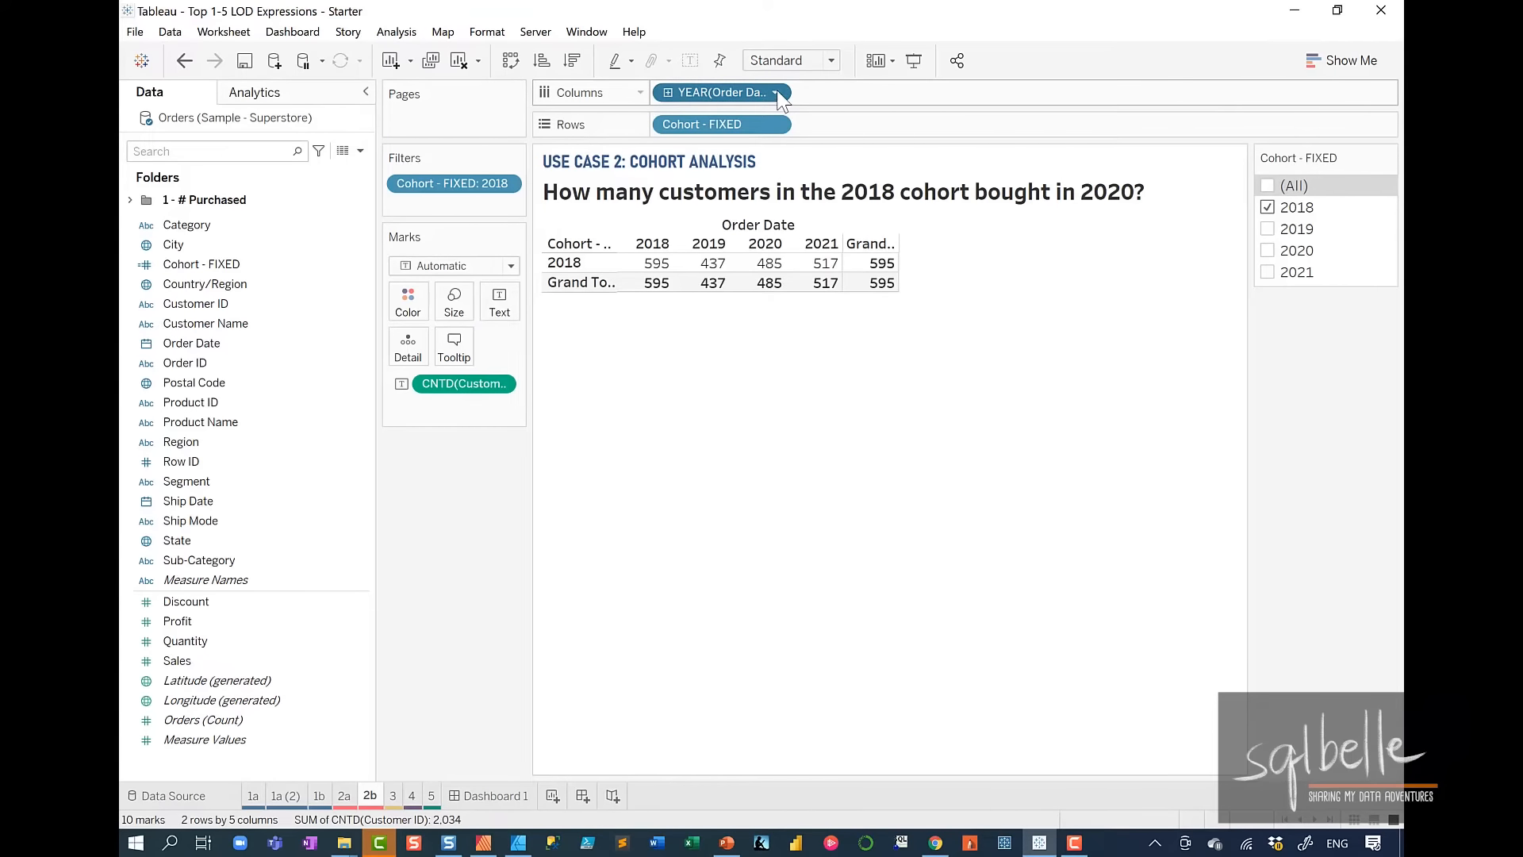
pyautogui.click(737, 140)
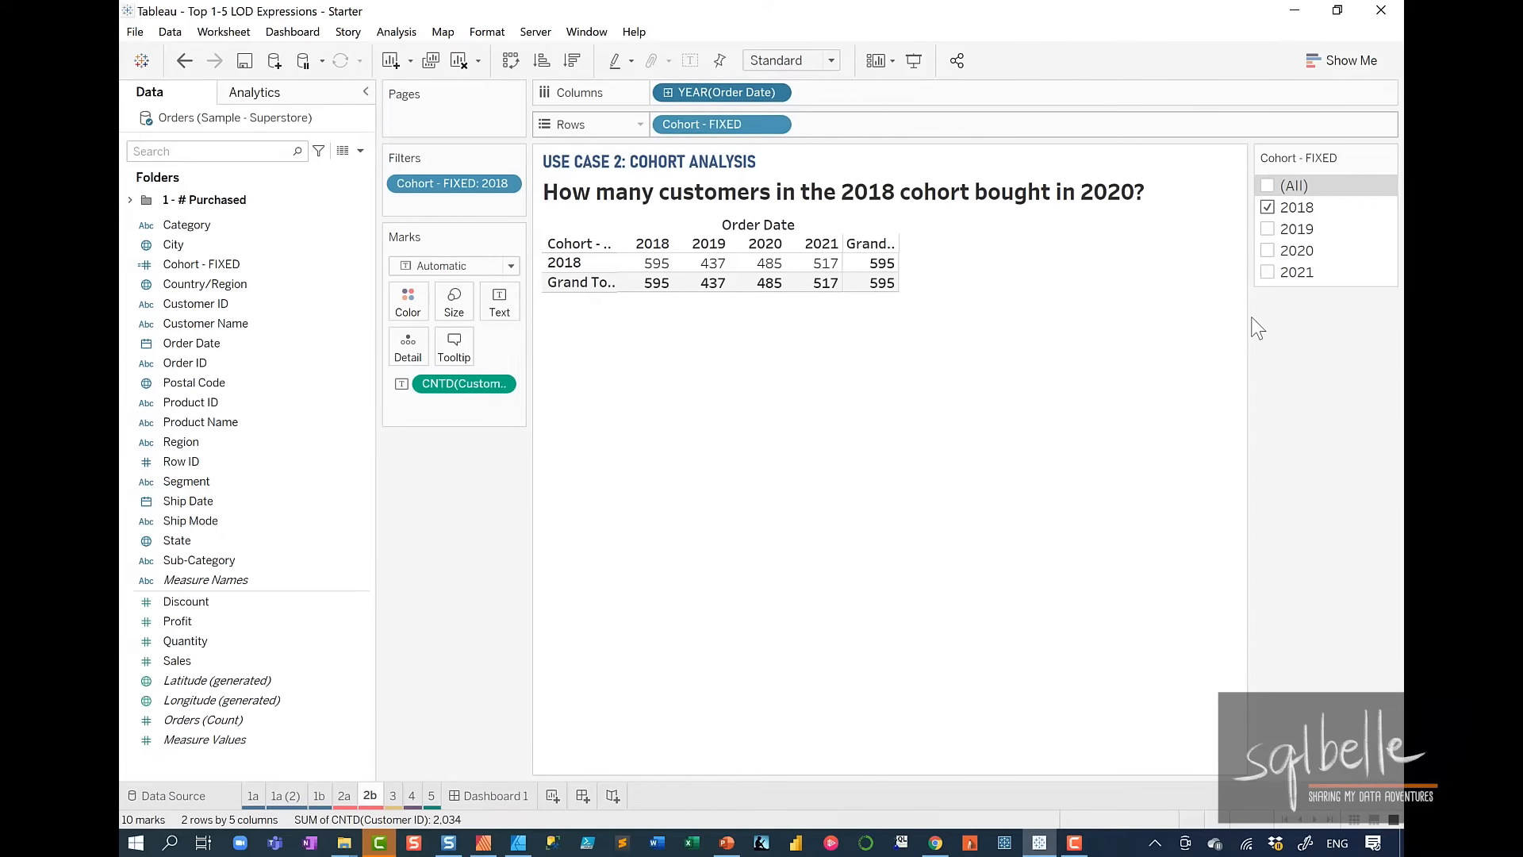
pyautogui.click(1267, 185)
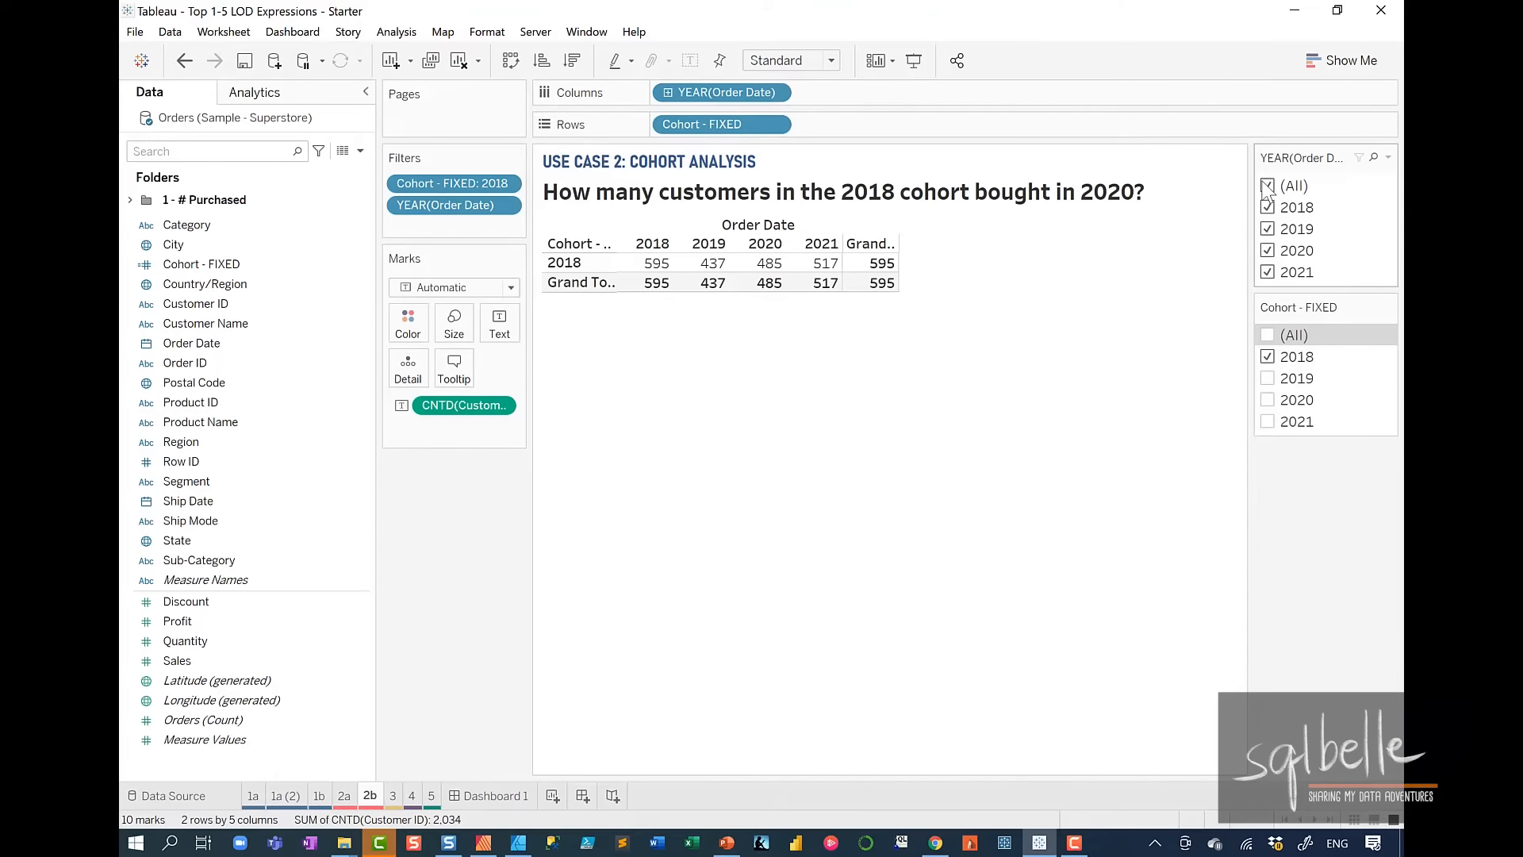
pyautogui.click(1268, 251)
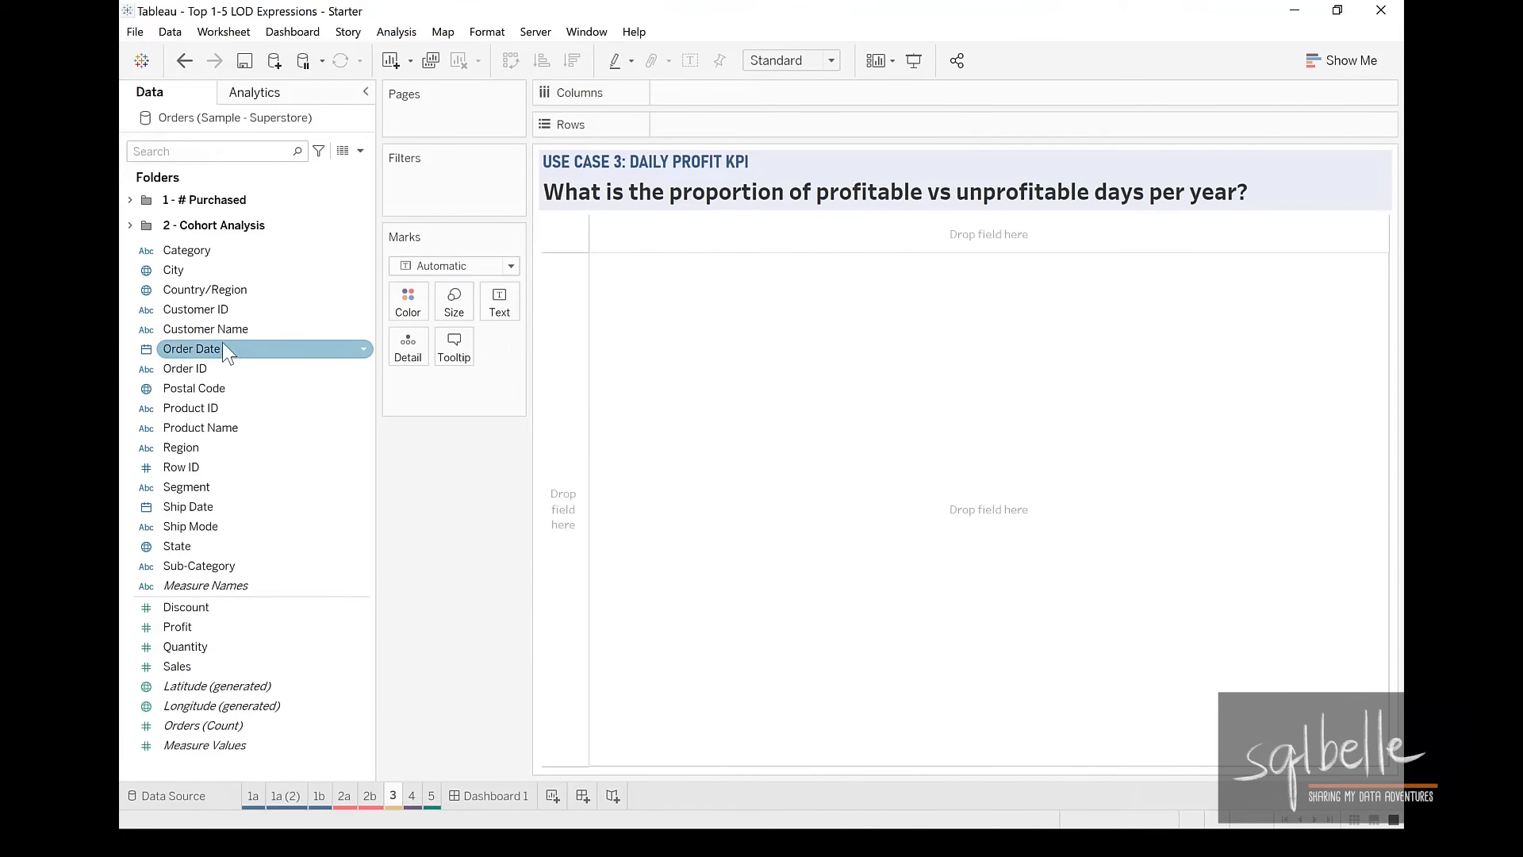
# - On the Daily Profit KPI sheet, place discrete Order Date on Rows and show the sum of Profit for each date
pyautogui.moveTo(220, 355); pyautogui.dragTo(749, 120)
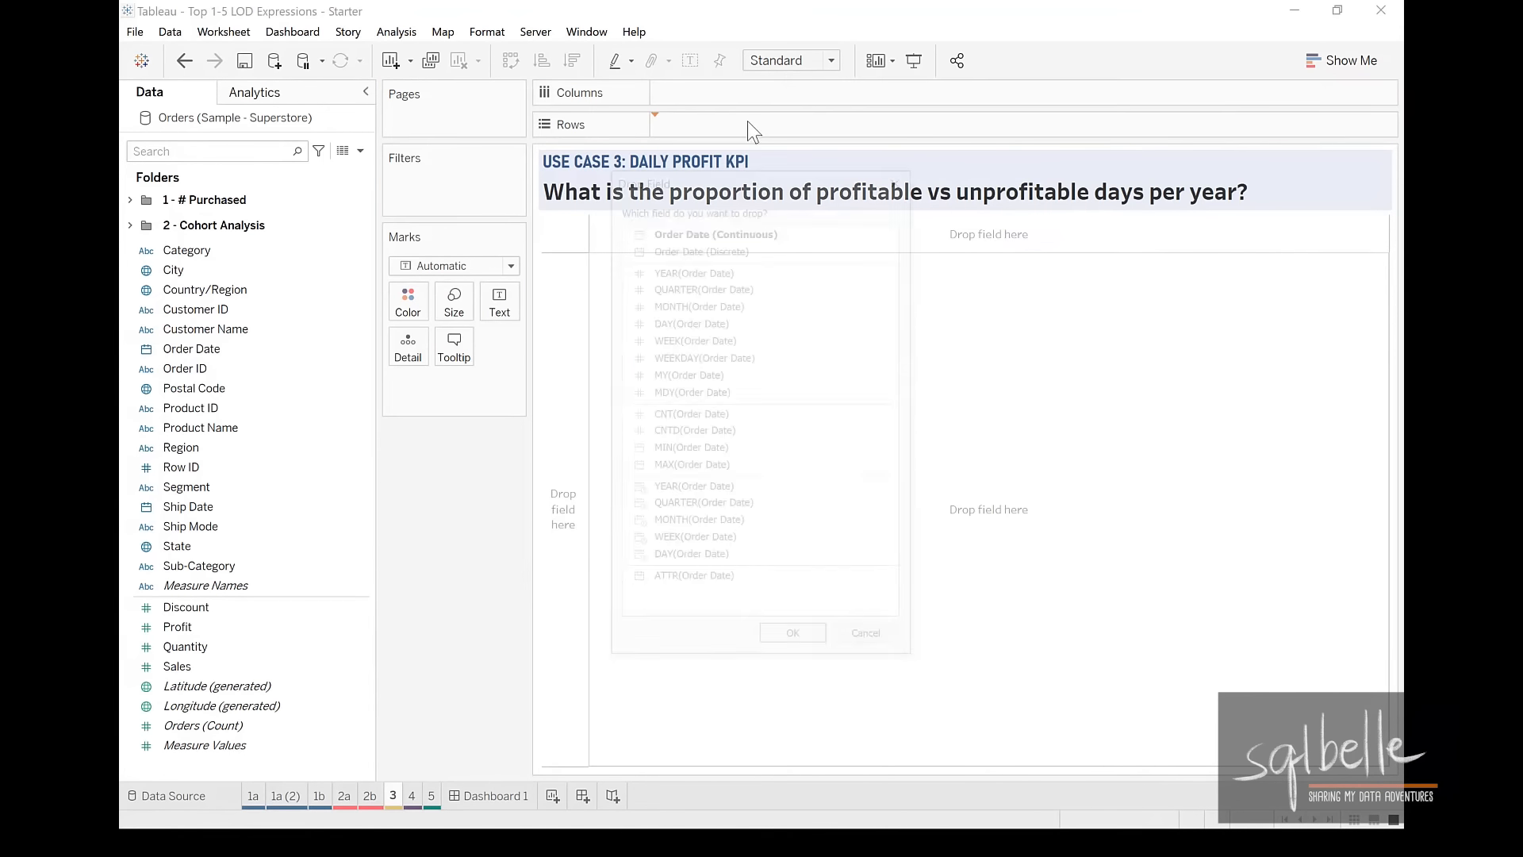
pyautogui.click(698, 246)
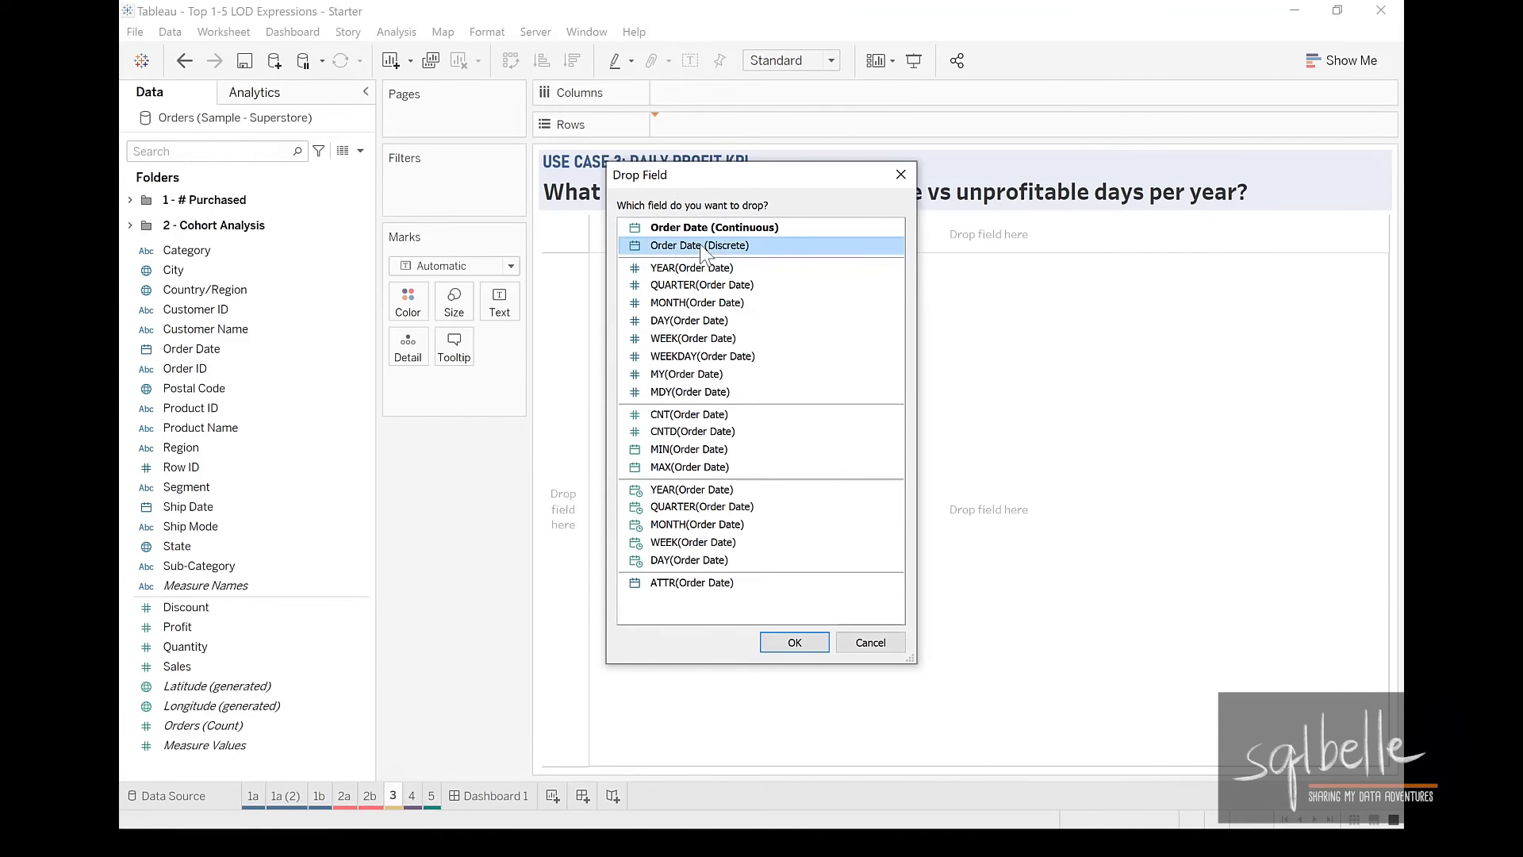
pyautogui.click(793, 642)
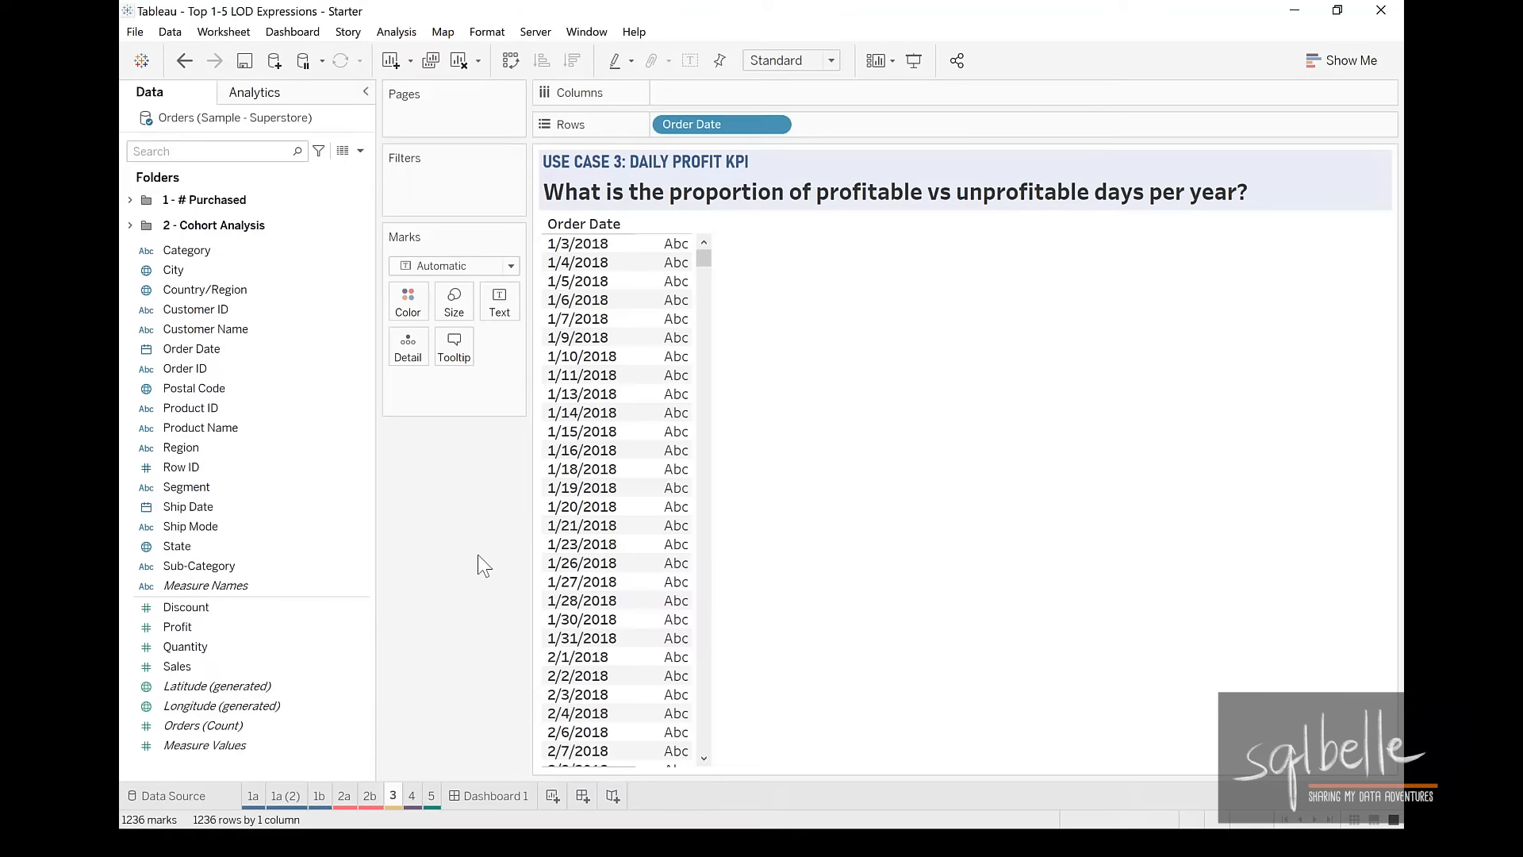
pyautogui.moveTo(177, 626); pyautogui.dragTo(667, 438)
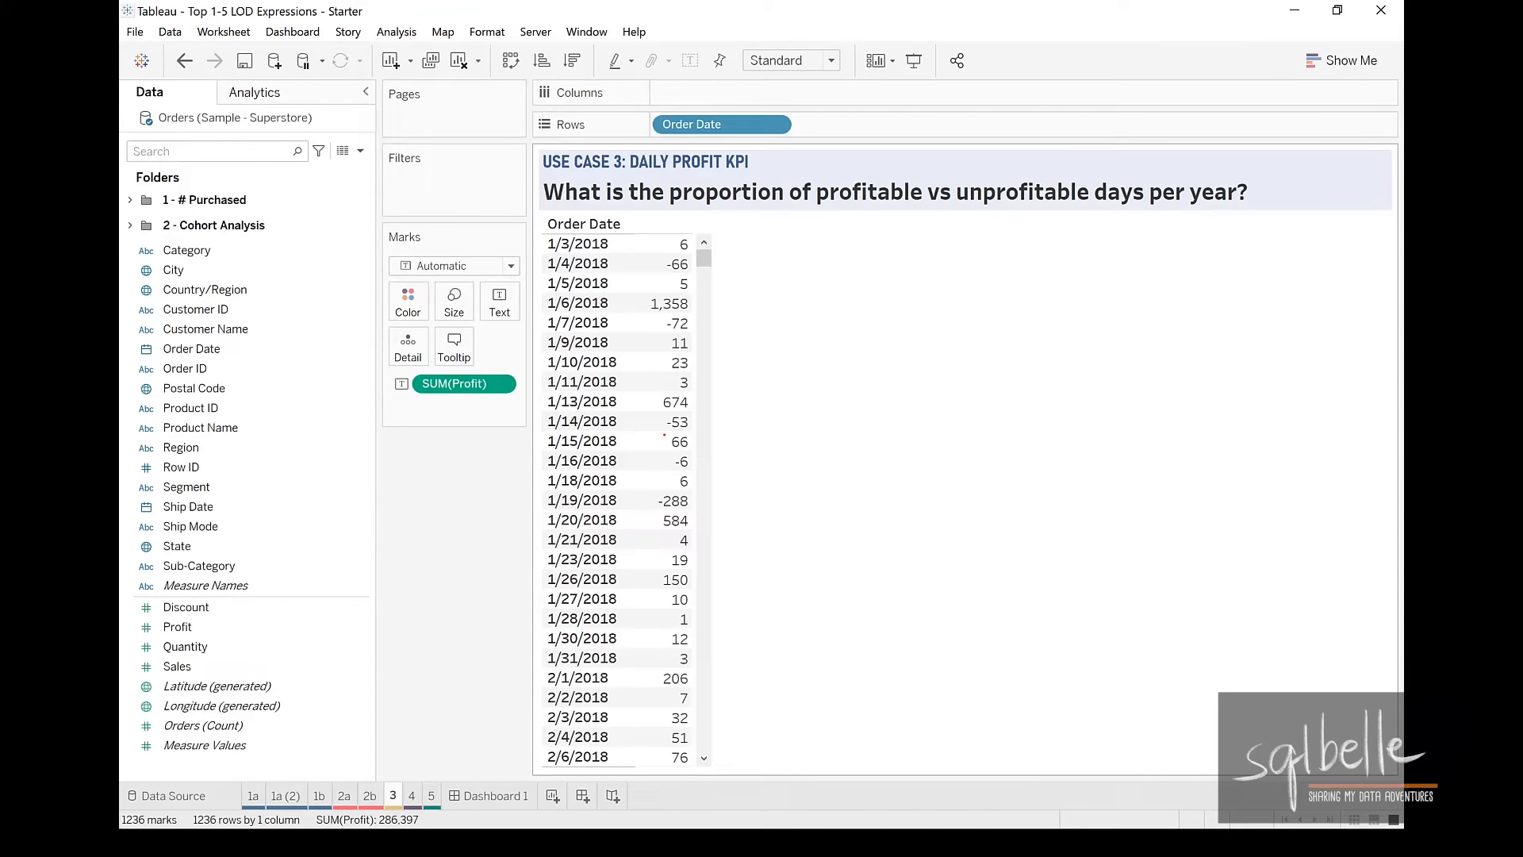
# - Examine the daily profit values to tell positive days from negative ones
pyautogui.moveTo(698, 355)
pyautogui.mouseDown()
pyautogui.moveTo(655, 365)
pyautogui.moveTo(684, 414)
pyautogui.moveTo(695, 357)
pyautogui.mouseUp()
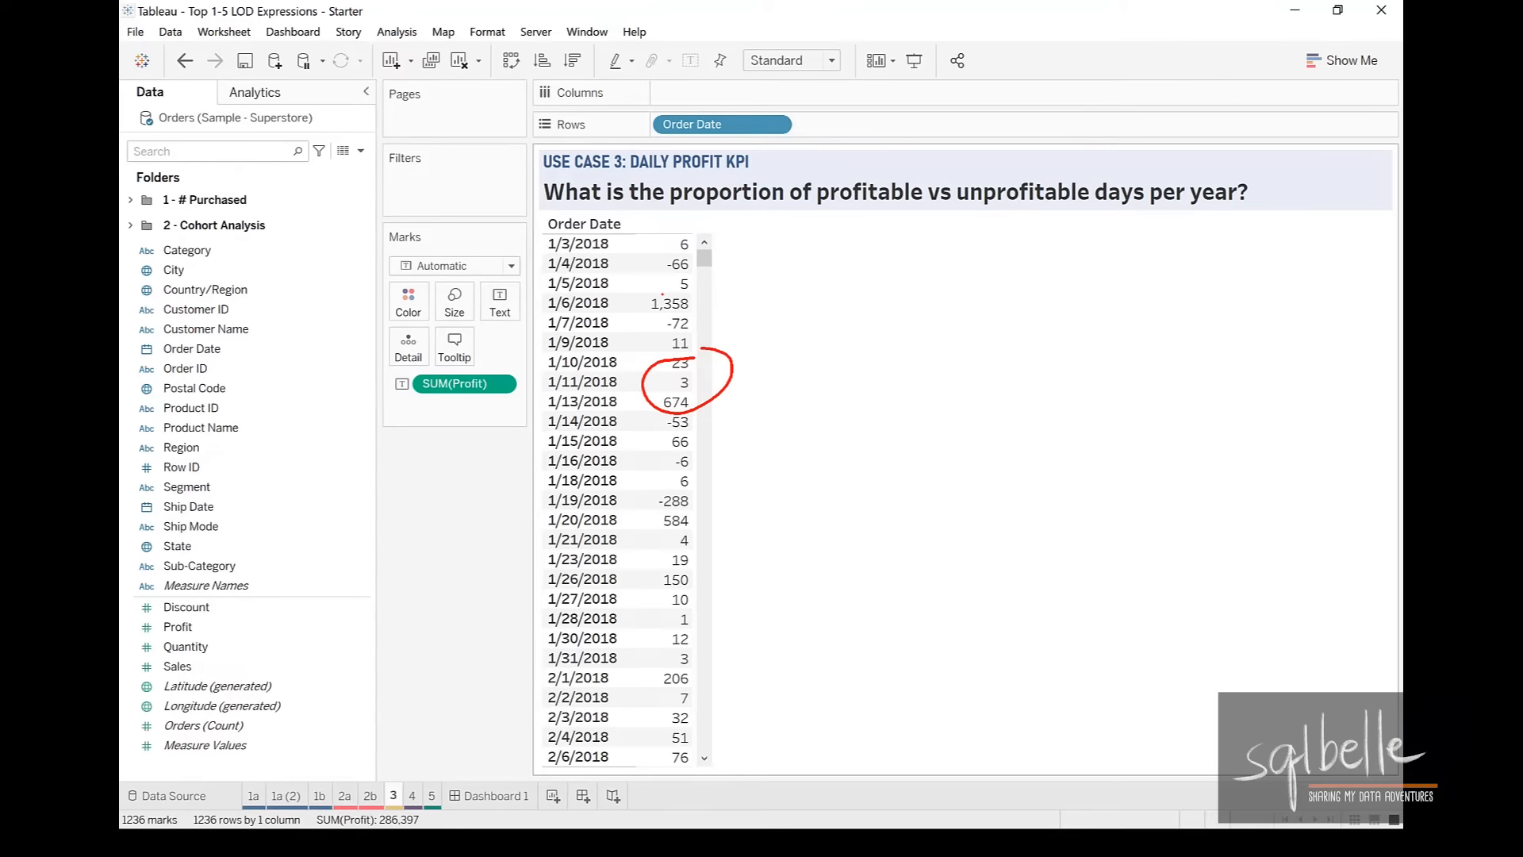
pyautogui.moveTo(780, 470); pyautogui.dragTo(695, 507)
pyautogui.press('Escape')
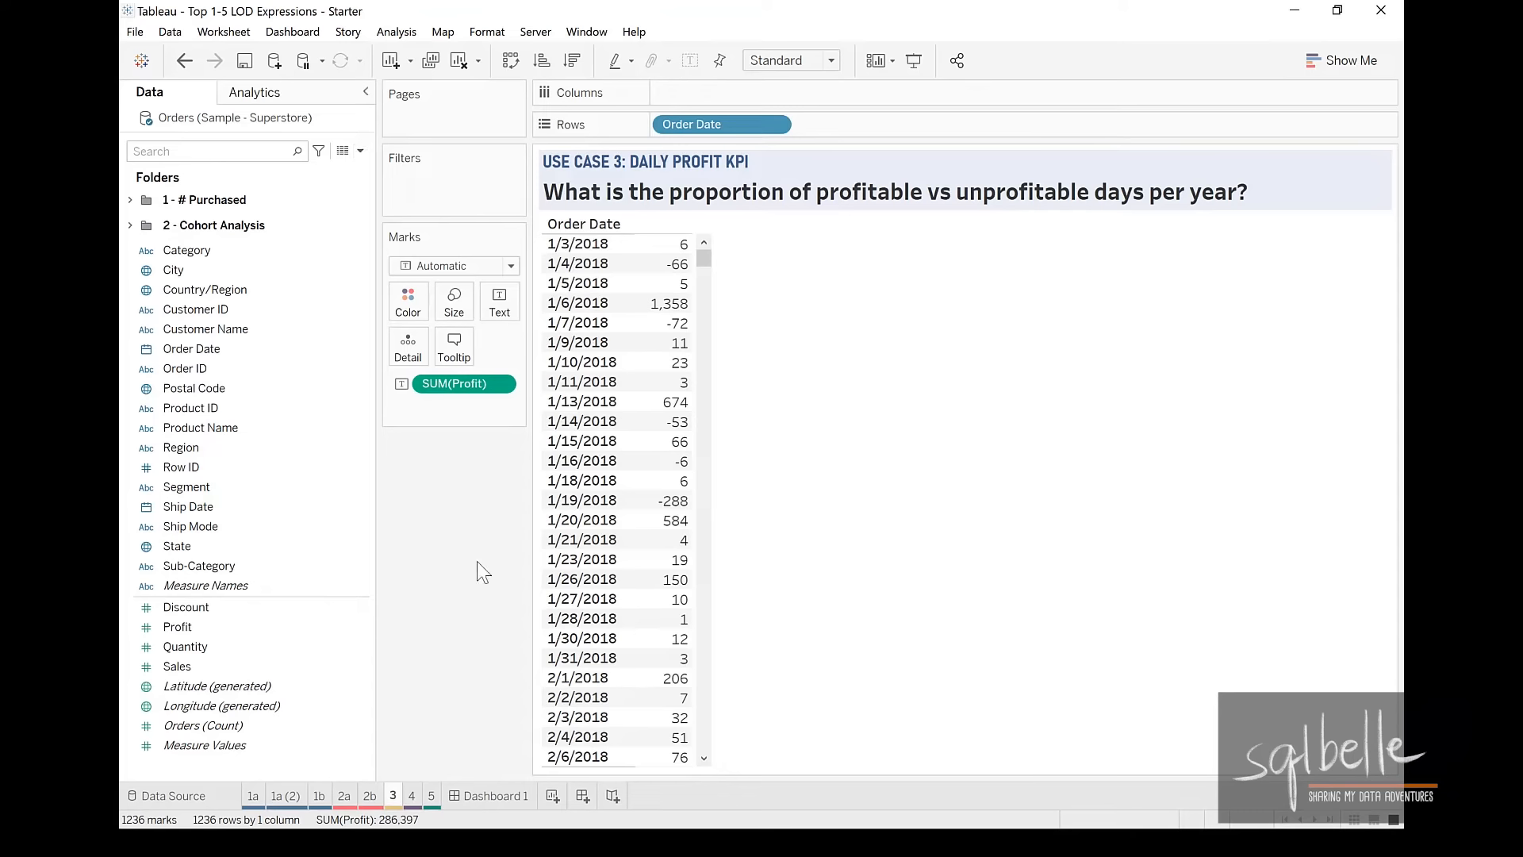
# - Start a new calculated field named Profitable? -Regular
pyautogui.click(361, 151)
pyautogui.click(230, 170)
pyautogui.write('Profi')
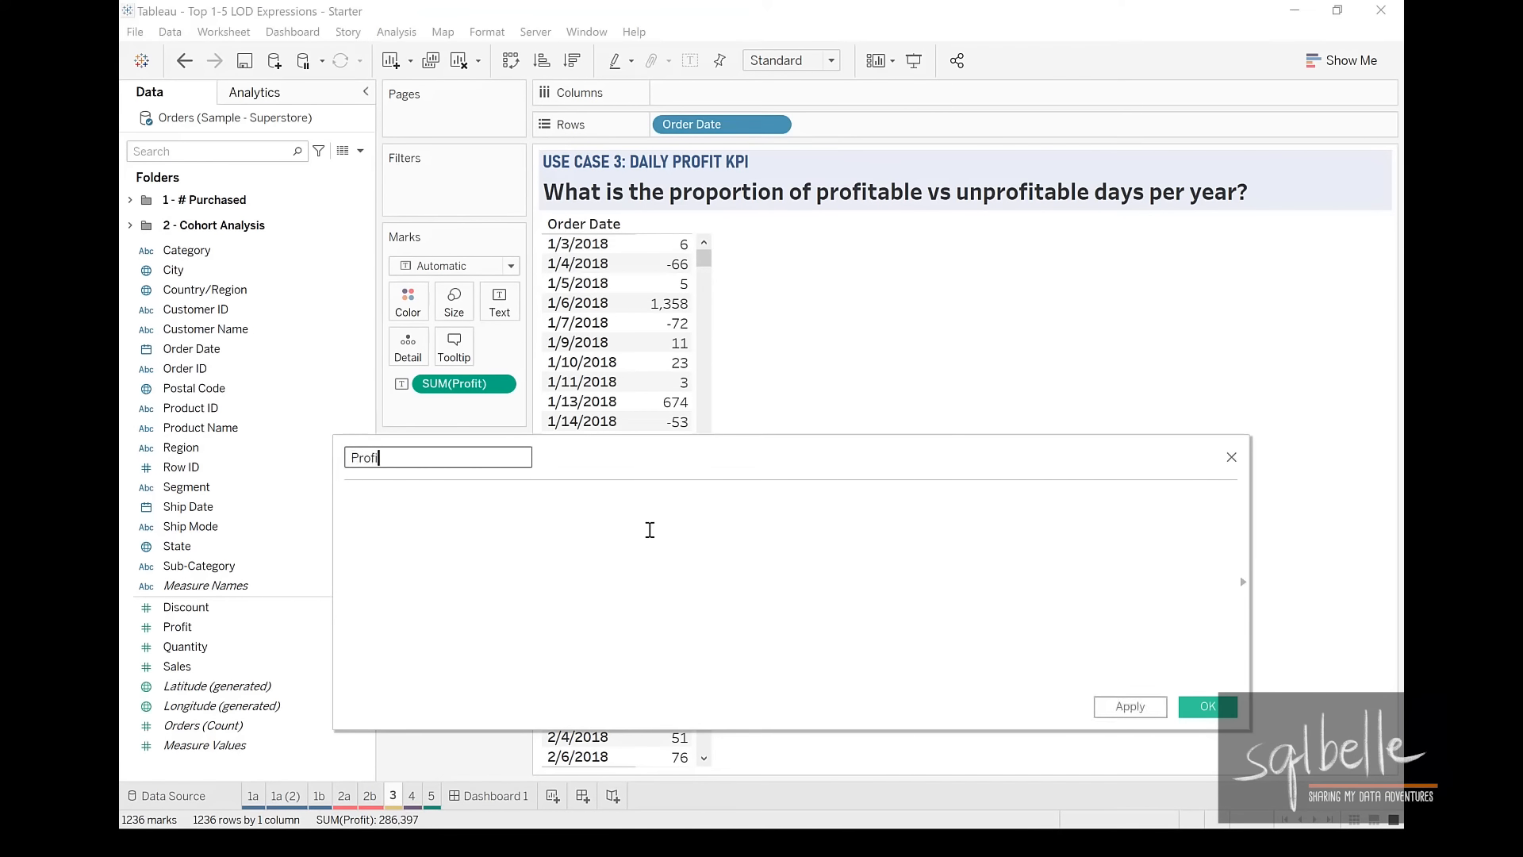
pyautogui.write('table? -Regular')
pyautogui.press('Tab')
# - Define Profitable? -Regular as IF SUM([Profit]) > 0 THEN "Profitable" ELSE "Not Profitable" END, and save the field
pyautogui.write('IF')
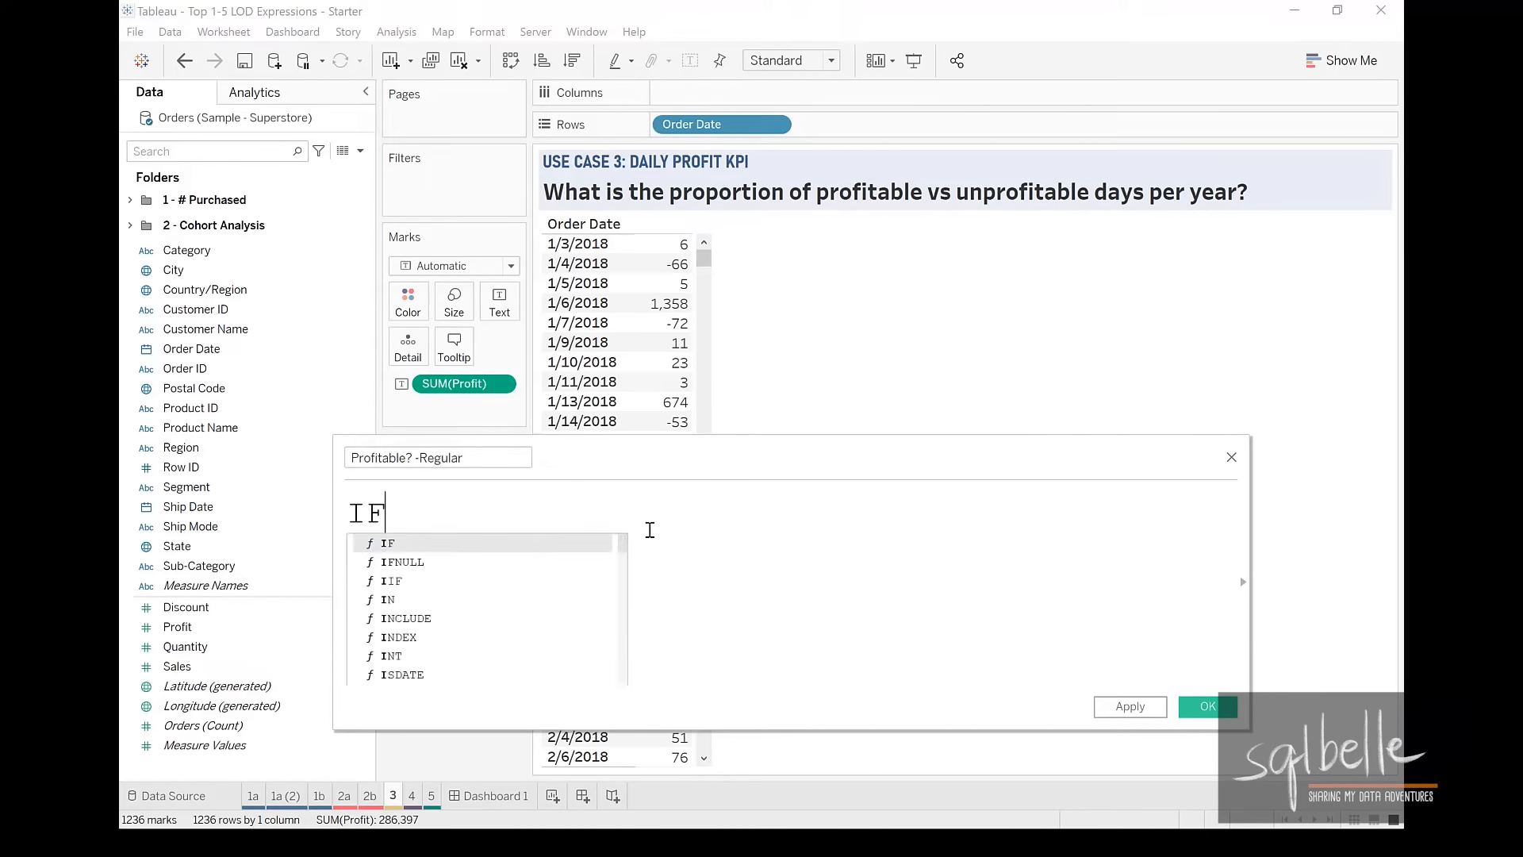
pyautogui.moveTo(455, 383); pyautogui.dragTo(498, 505)
pyautogui.write('> 0')
pyautogui.press('Return')
pyautogui.write('THEN "Pr')
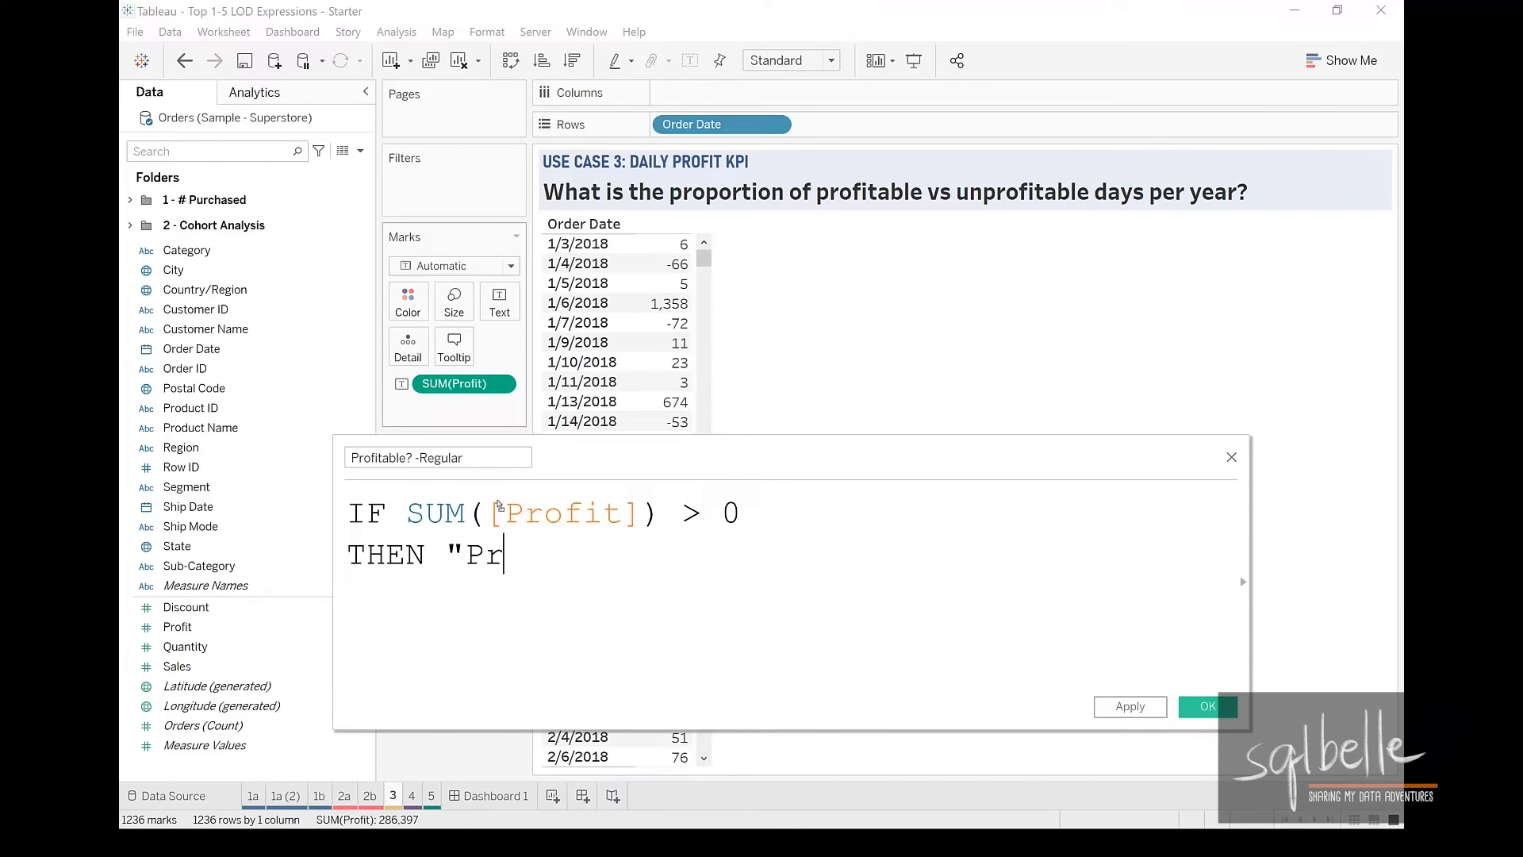
pyautogui.write('ofitable"')
pyautogui.press('Return')
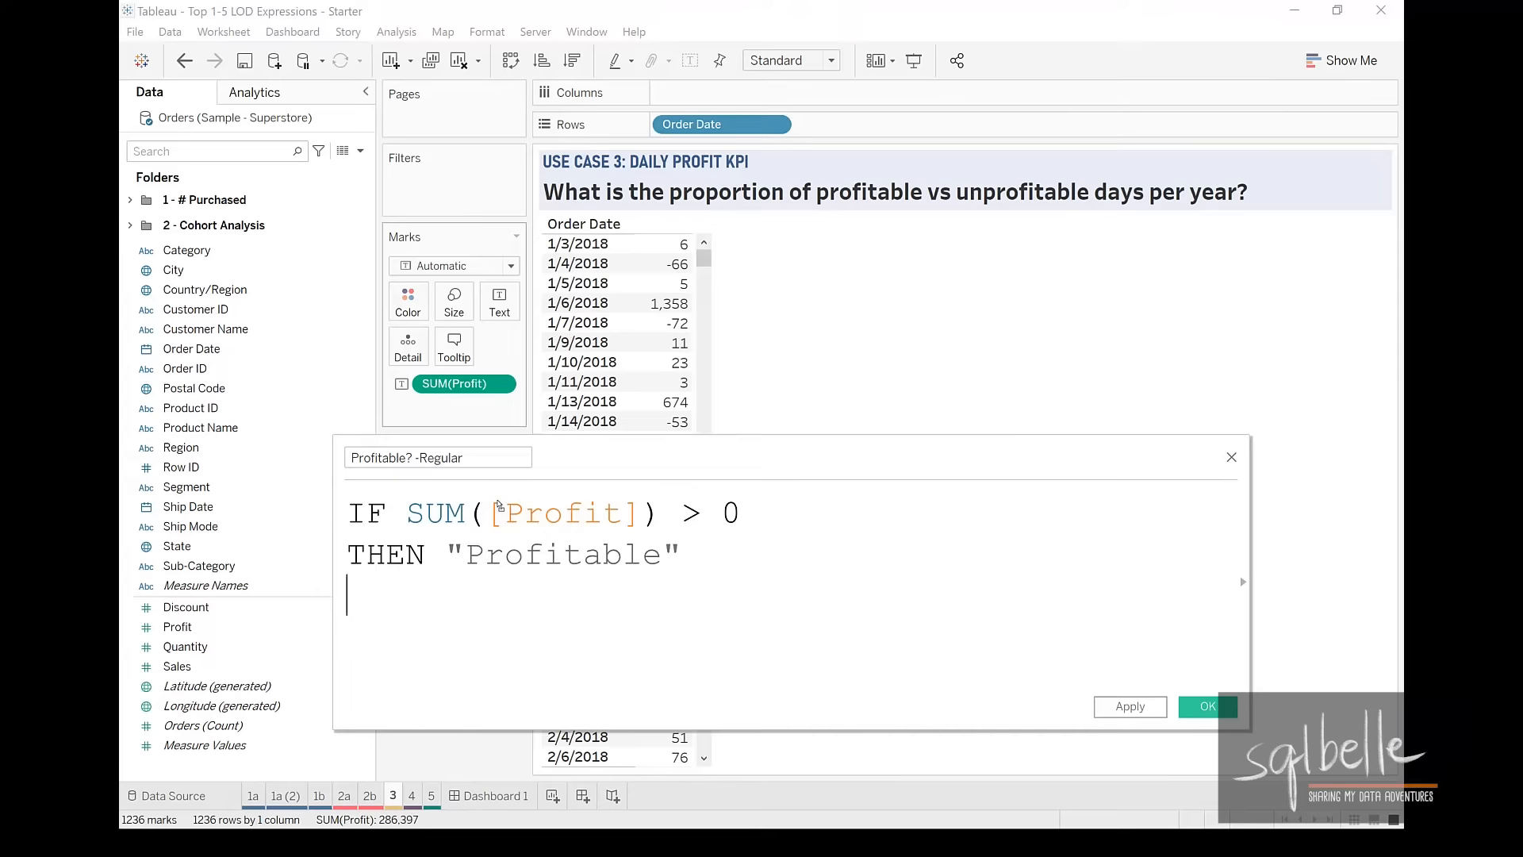
pyautogui.write('ELSE "Not P')
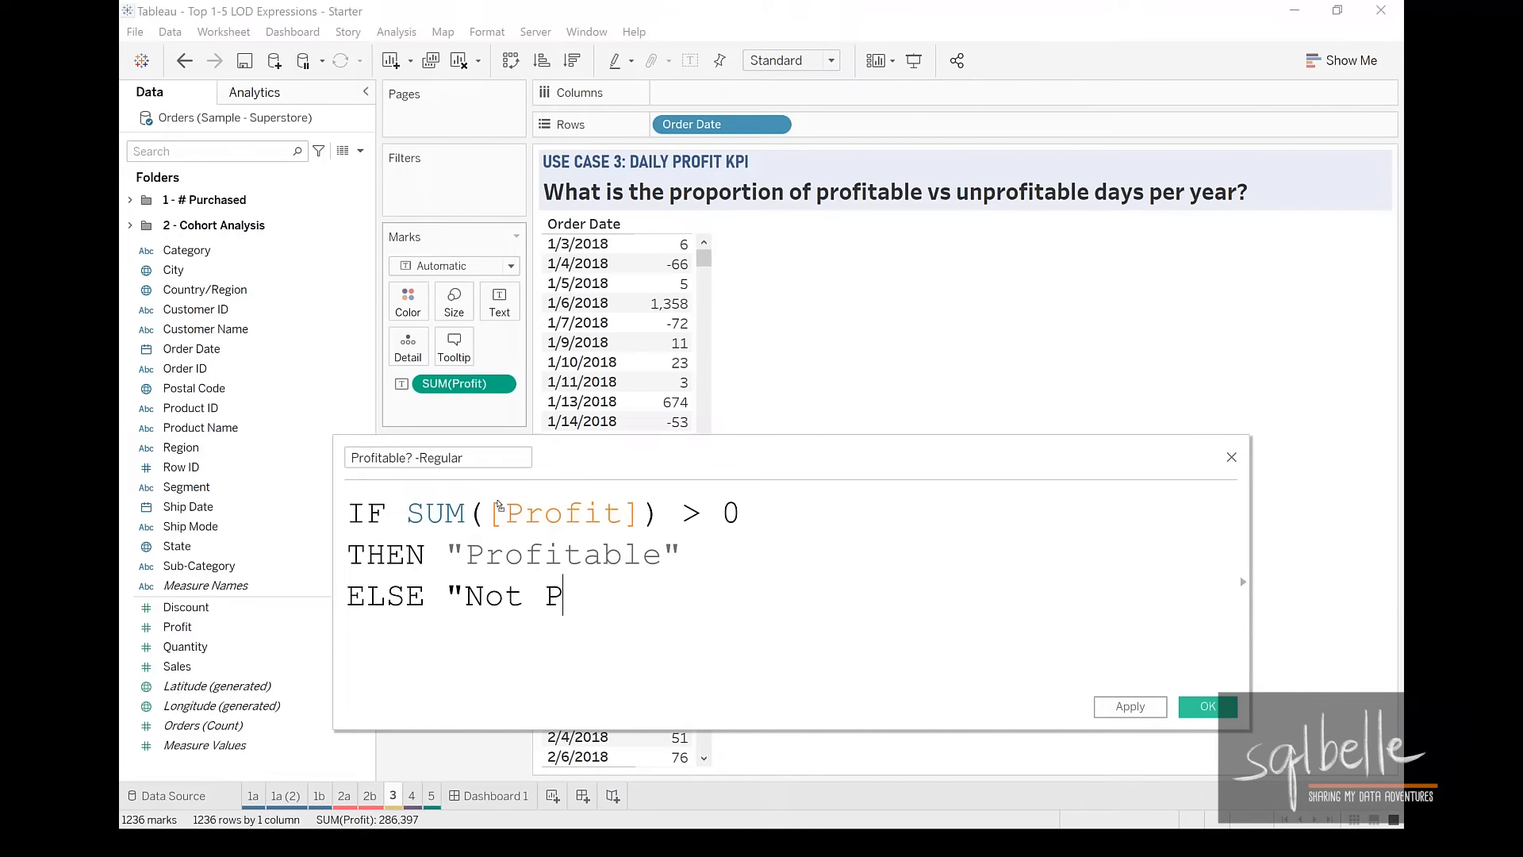
pyautogui.write('rofitable"')
pyautogui.press('Return')
pyautogui.write('END')
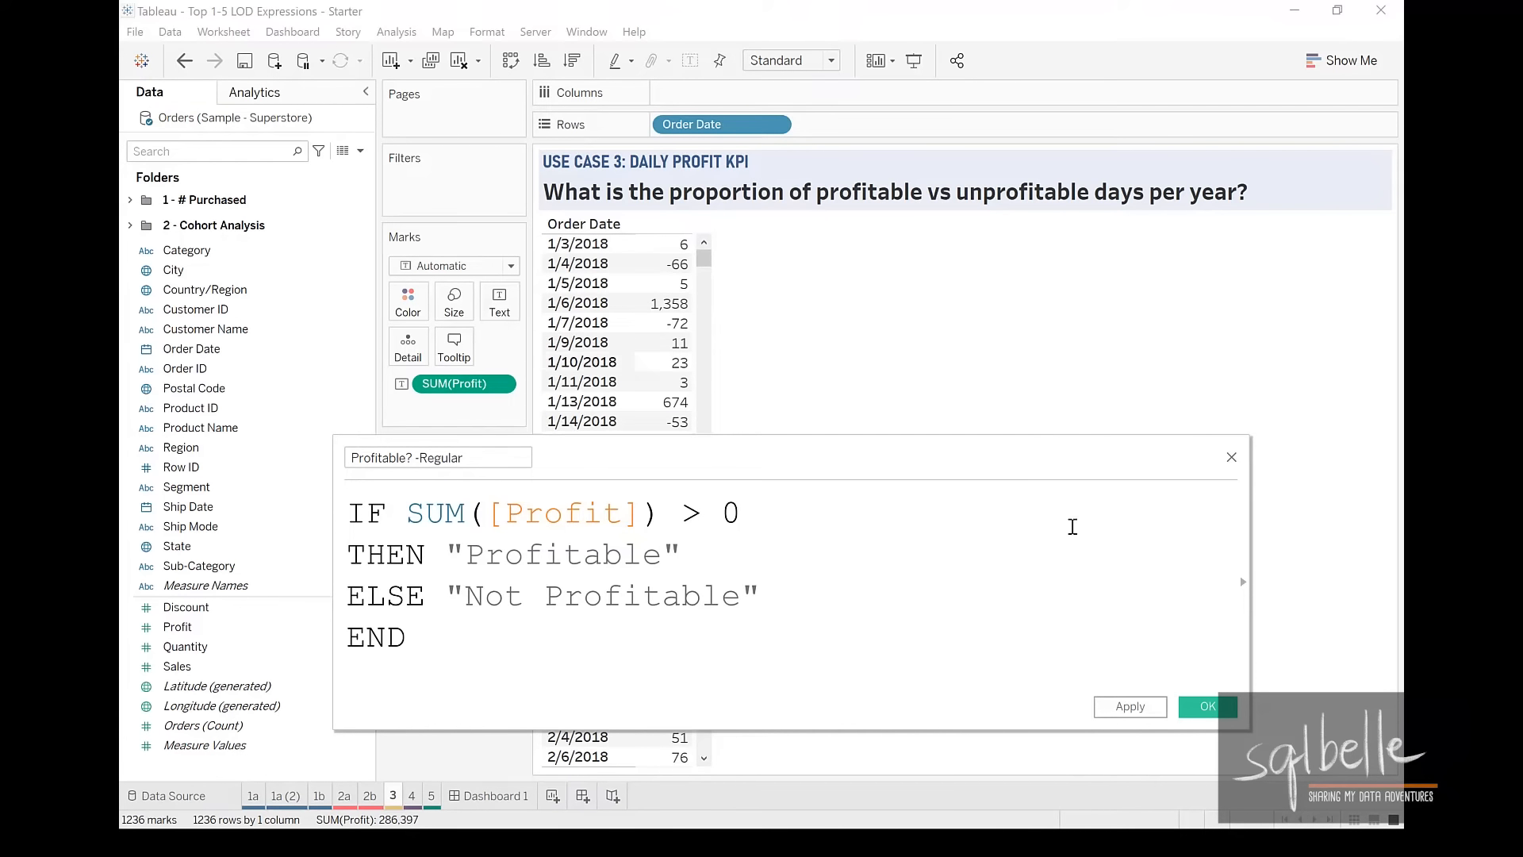
pyautogui.click(1202, 709)
# - Add Profitable? -Regular to Rows after Order Date and compare its labels with the daily profit values
pyautogui.moveTo(222, 647); pyautogui.dragTo(817, 125)
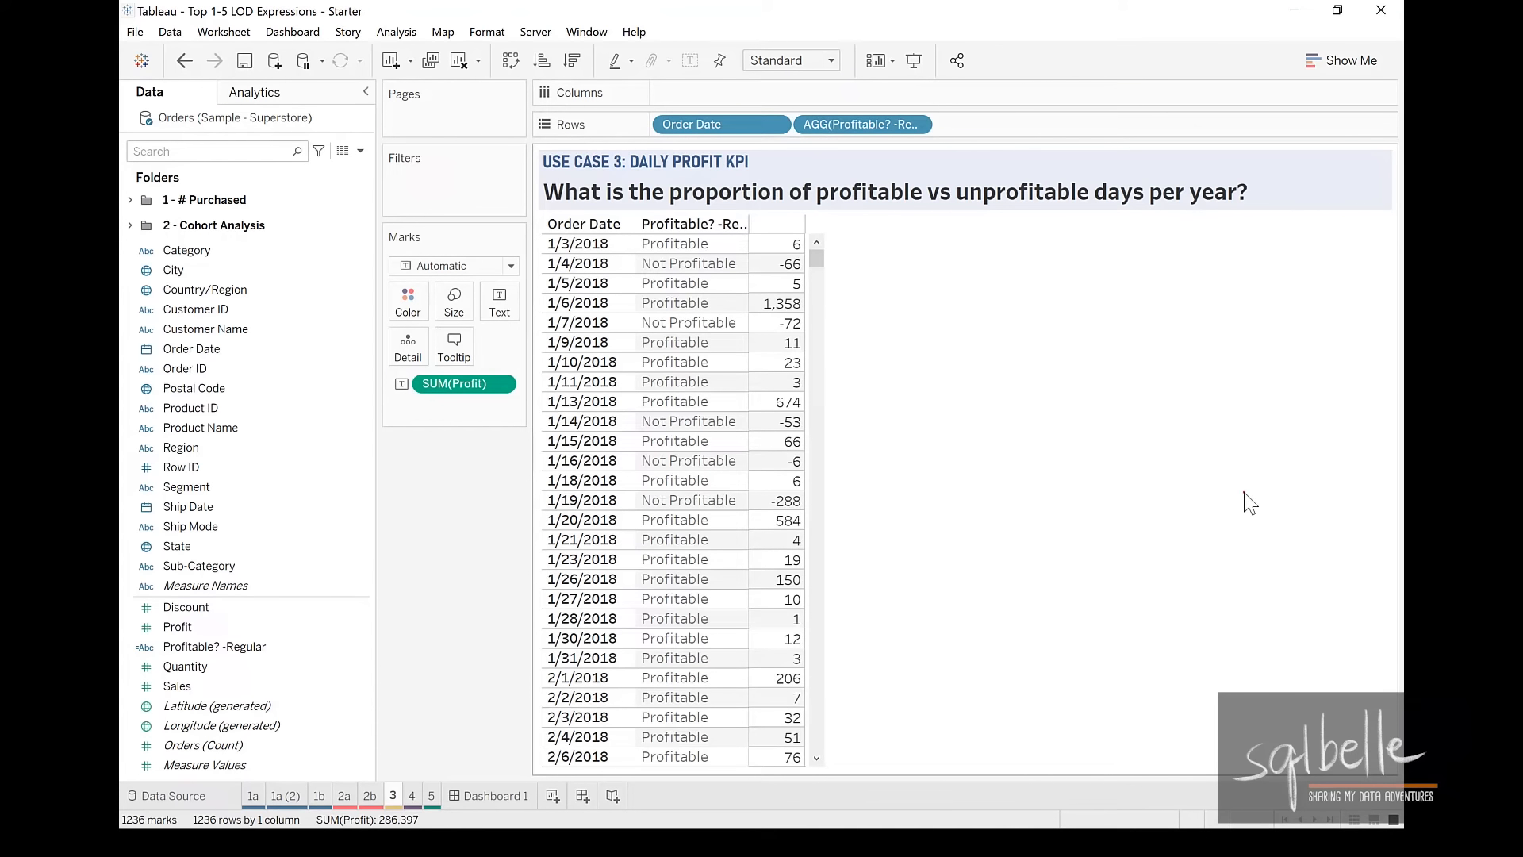
pyautogui.moveTo(809, 247)
pyautogui.mouseDown()
pyautogui.moveTo(781, 270)
pyautogui.moveTo(813, 252)
pyautogui.moveTo(627, 273)
pyautogui.moveTo(746, 262)
pyautogui.mouseUp()
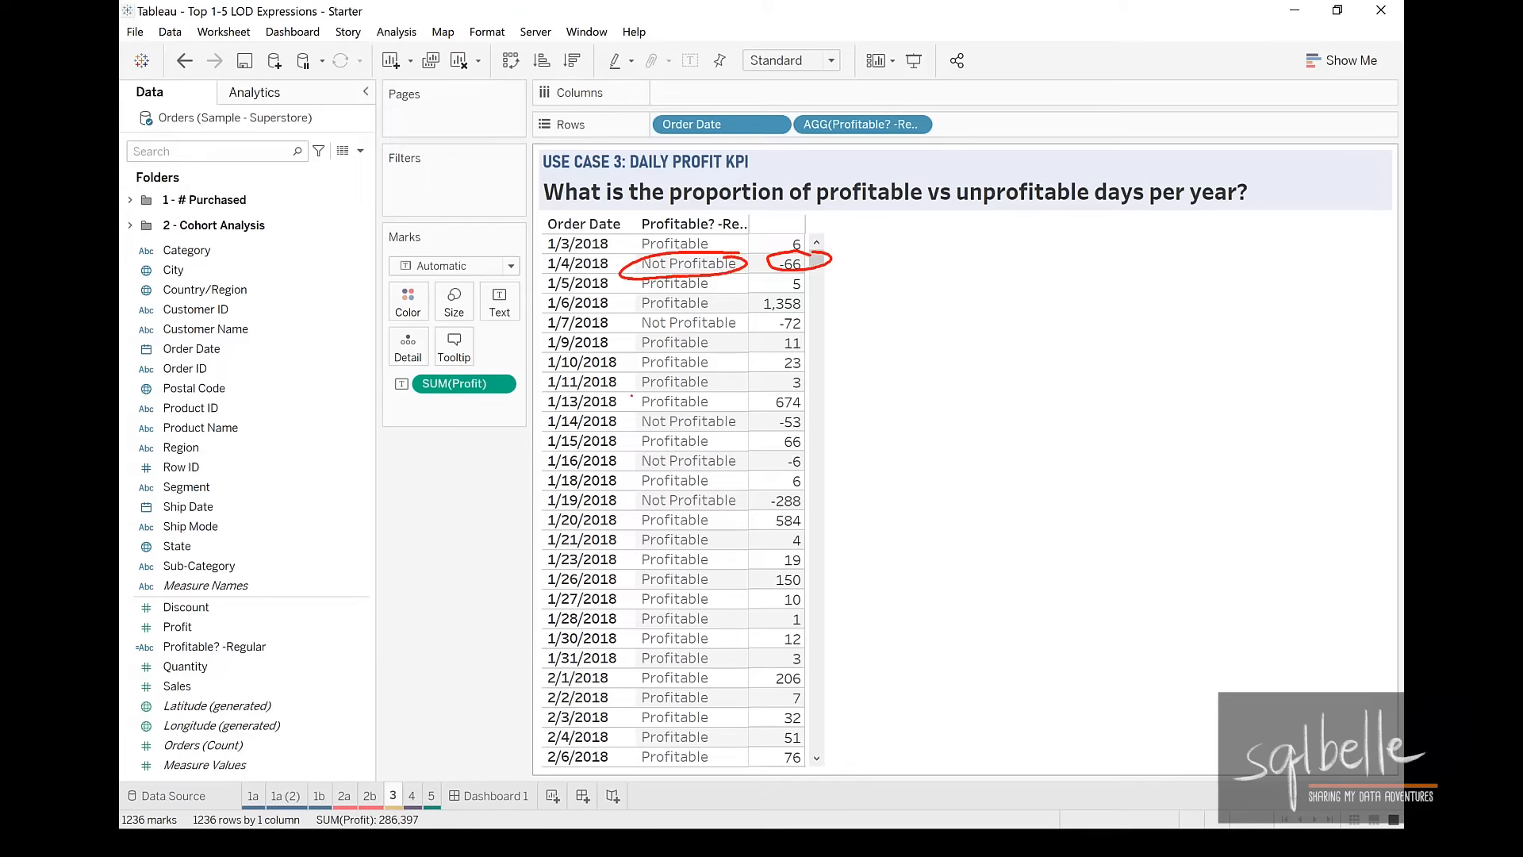
pyautogui.moveTo(827, 358)
pyautogui.mouseDown()
pyautogui.moveTo(802, 334)
pyautogui.moveTo(830, 331)
pyautogui.mouseUp()
pyautogui.moveTo(706, 340)
pyautogui.mouseDown()
pyautogui.moveTo(635, 397)
pyautogui.moveTo(753, 359)
pyautogui.mouseUp()
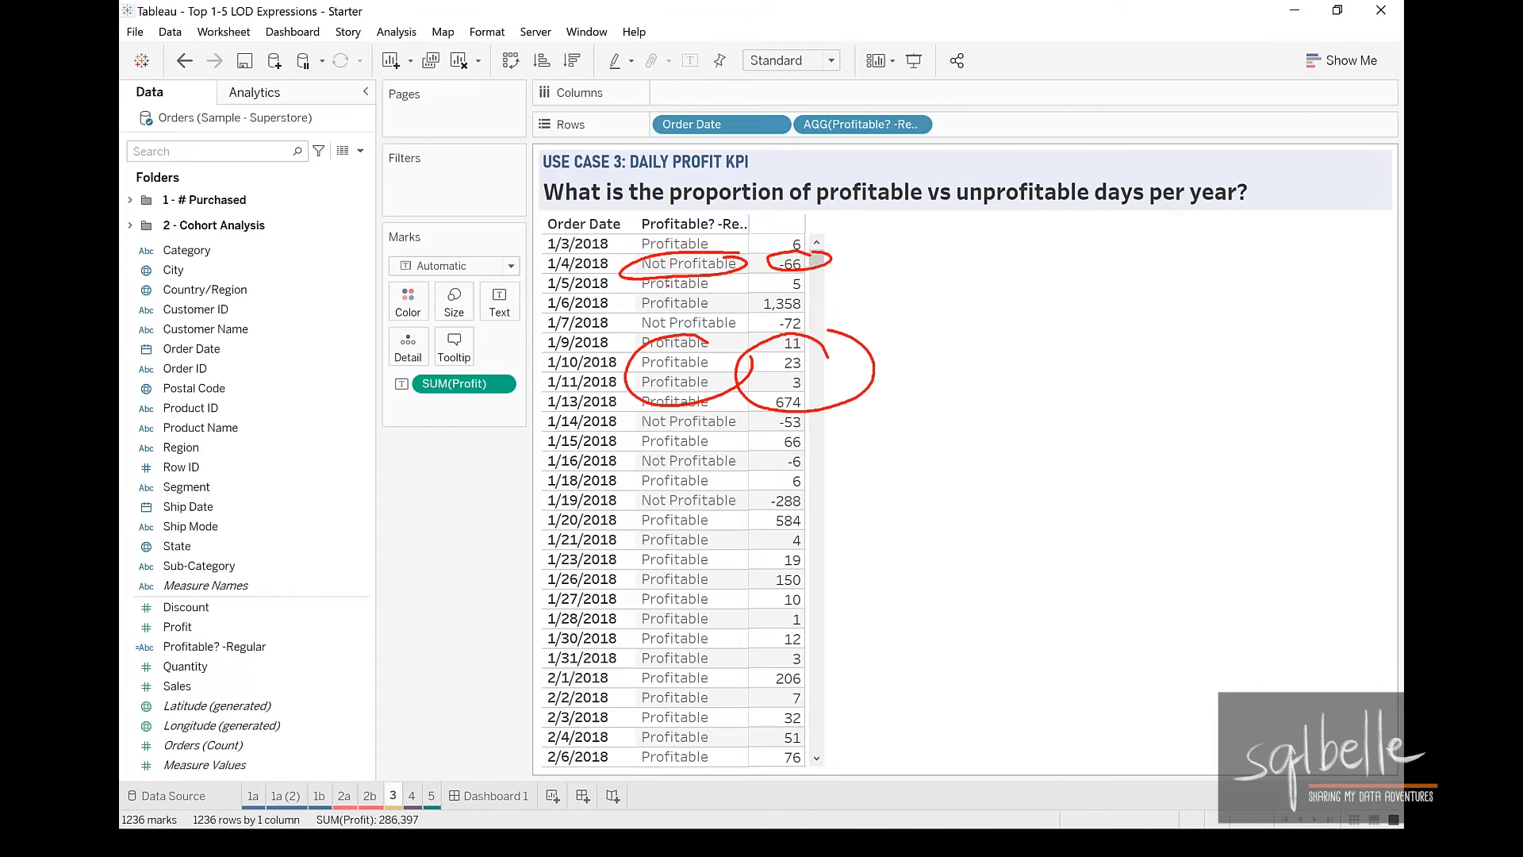
# - Try to count days per Profitable? -Regular label by changing Order Date to Count (Distinct) and moving it to Columns
pyautogui.press('Escape')
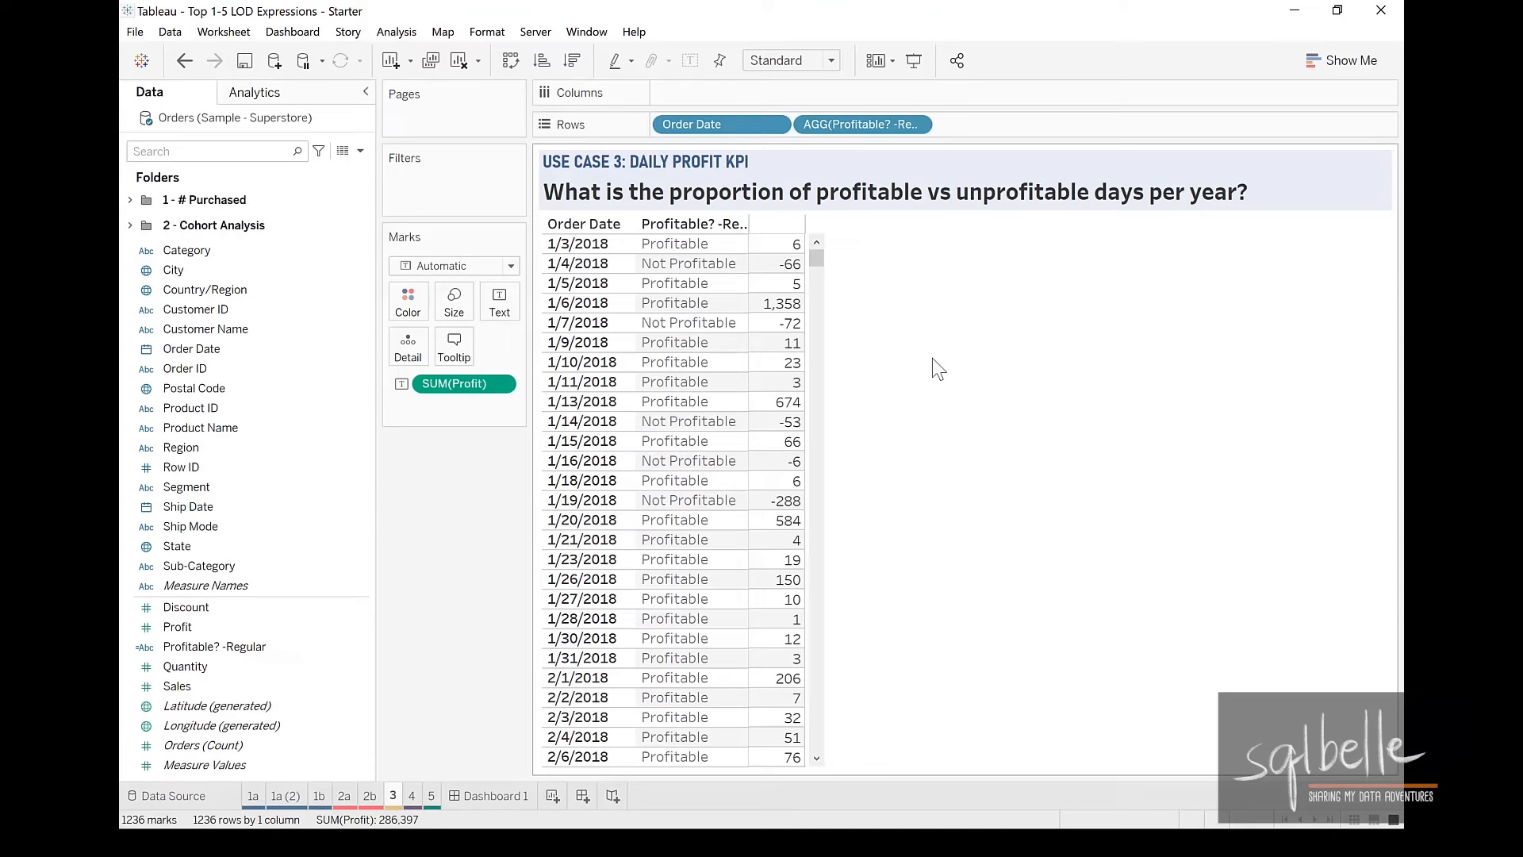
pyautogui.click(775, 125)
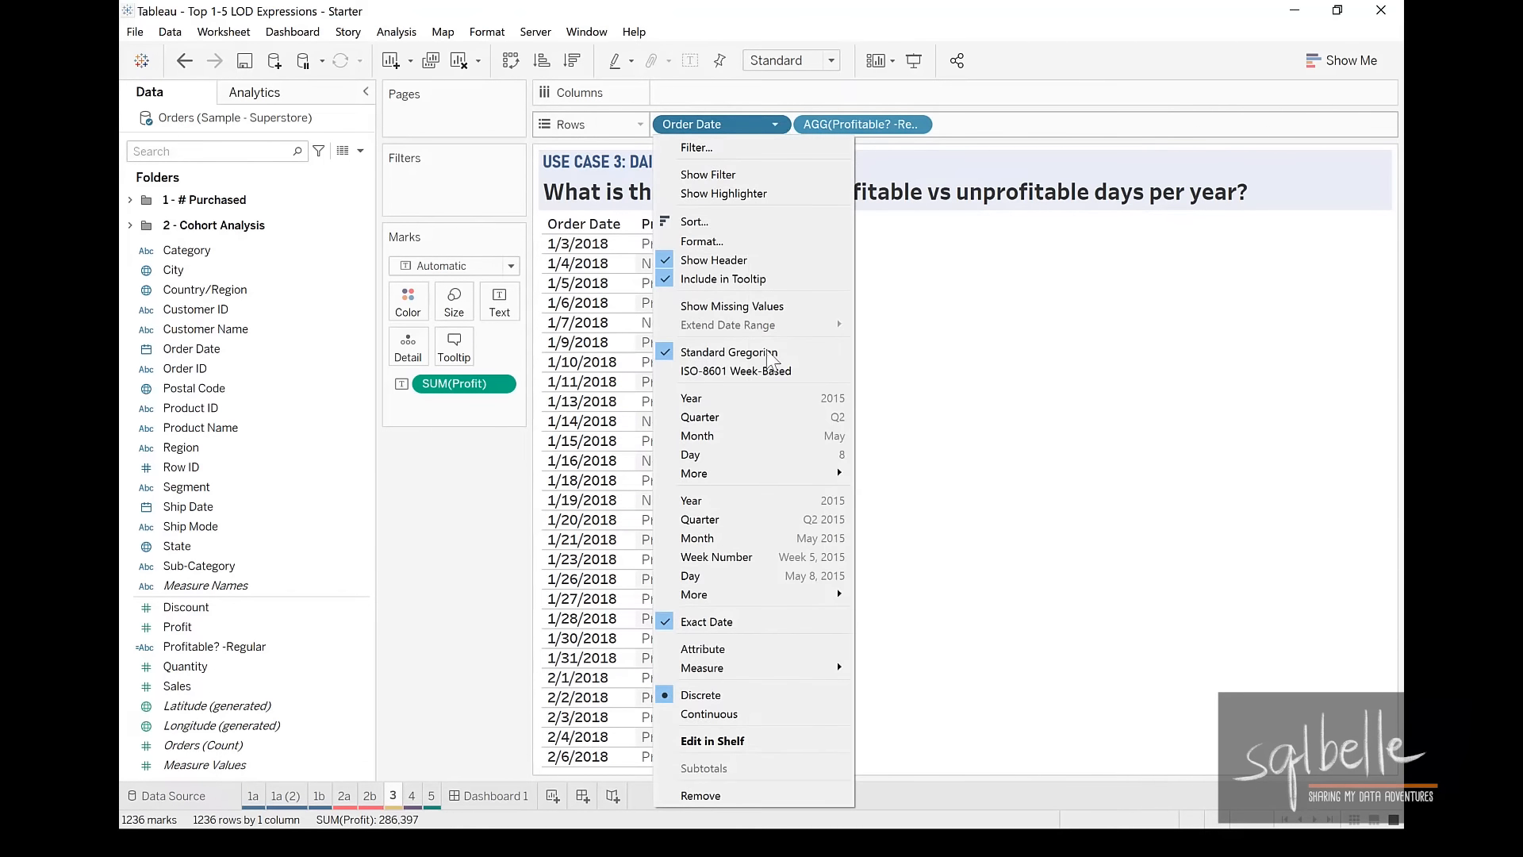
pyautogui.moveTo(768, 669)
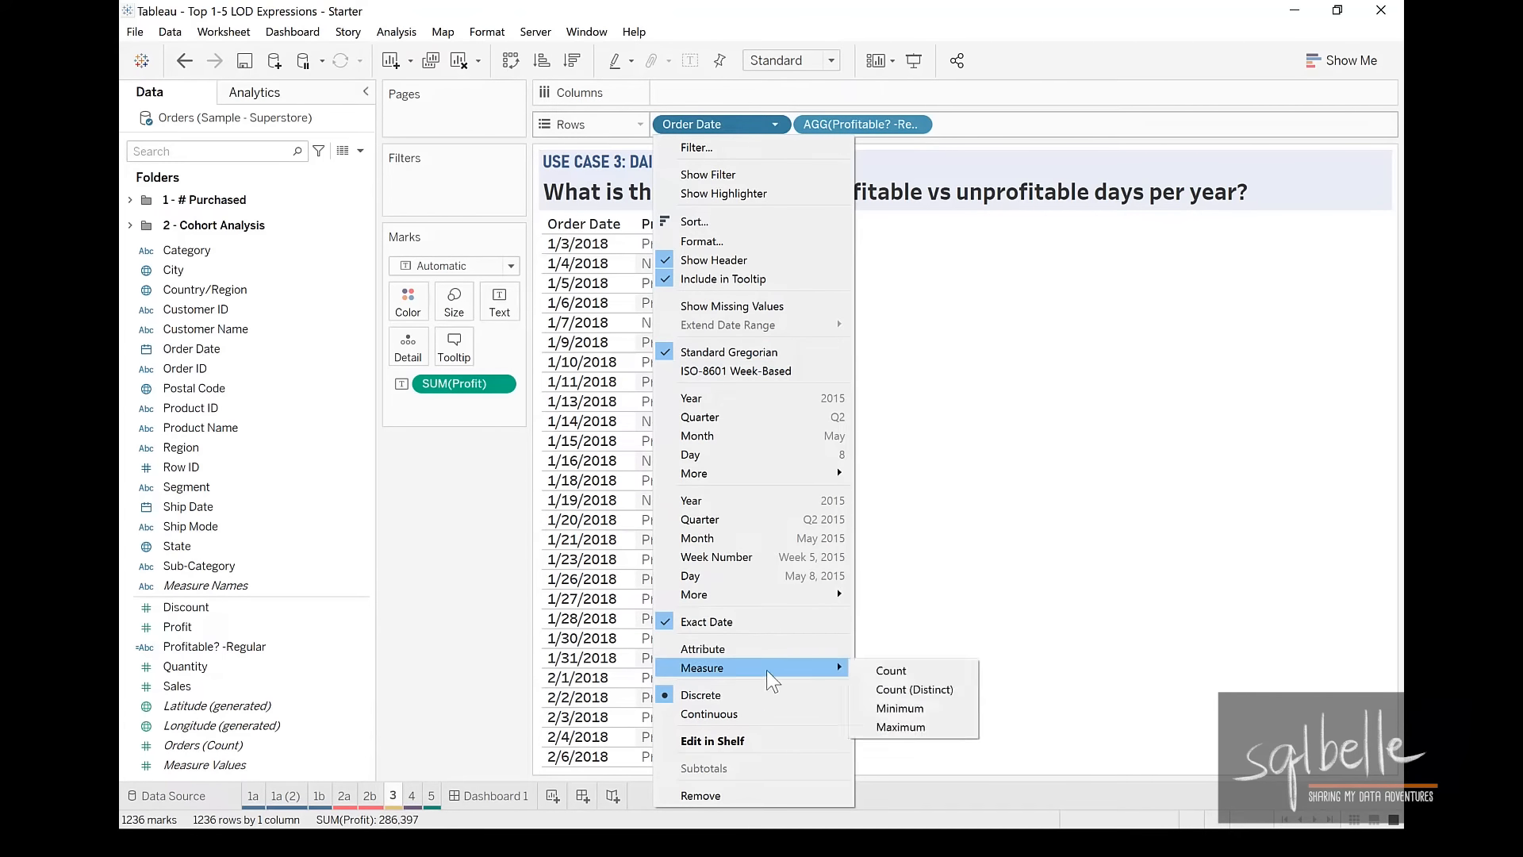
pyautogui.click(902, 691)
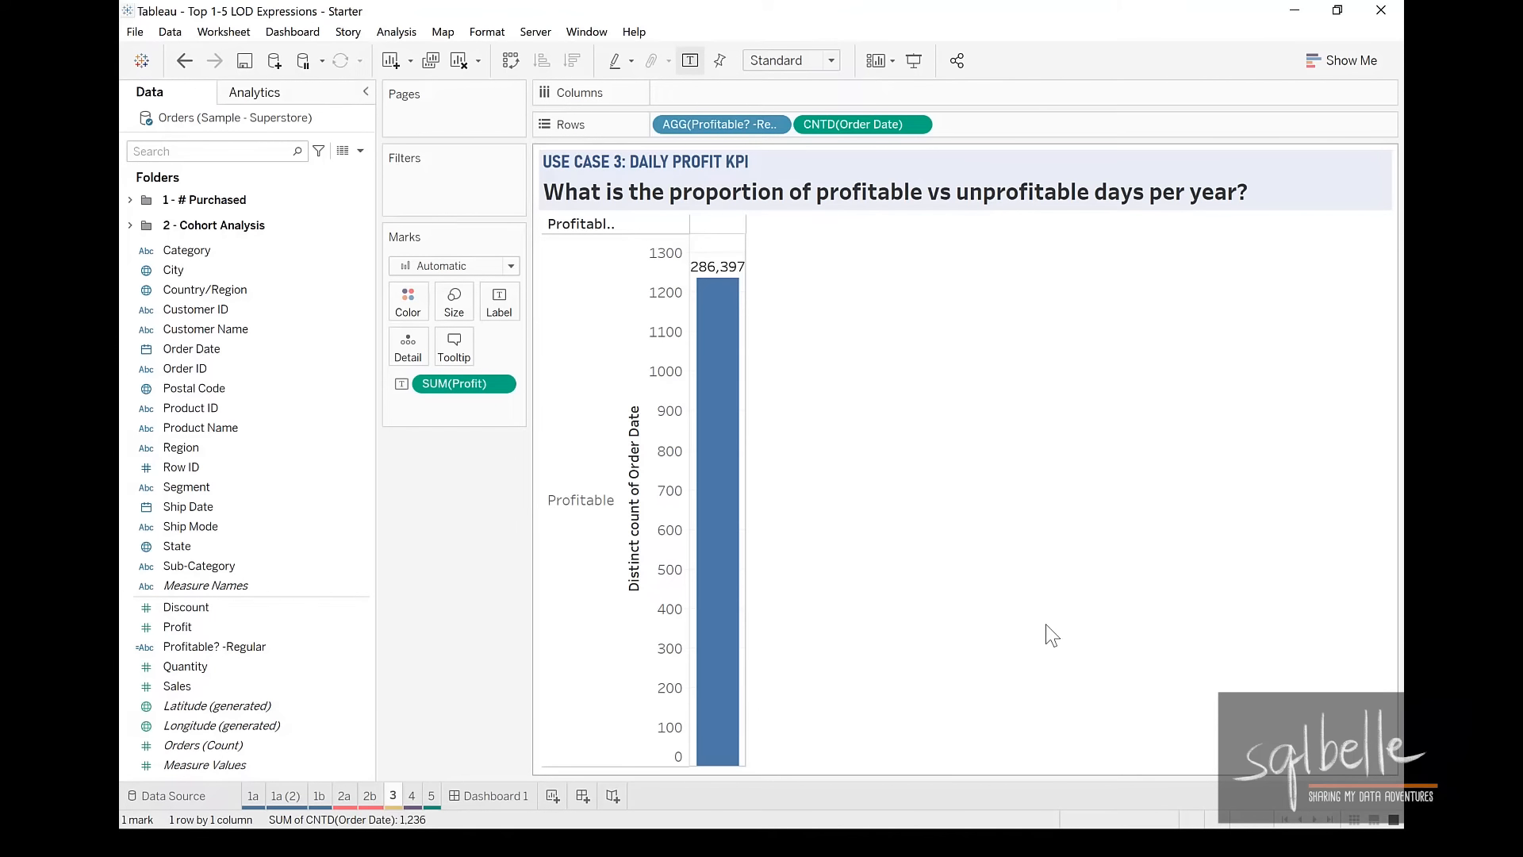
pyautogui.moveTo(841, 123); pyautogui.dragTo(831, 106)
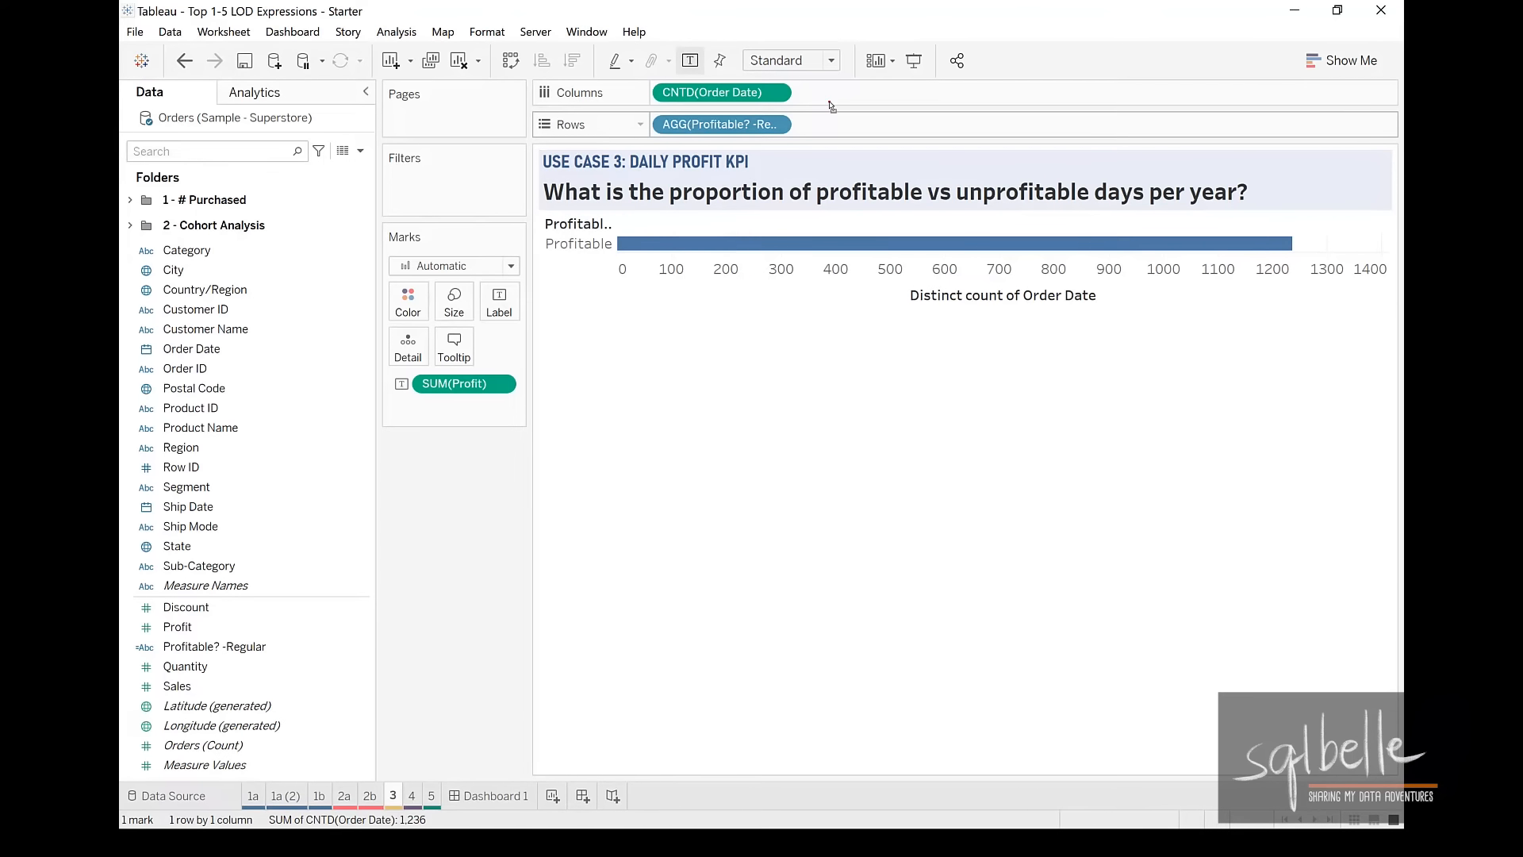
# - Examine the Profitable? -Regular bar, and undo the move and distinct count of Order Date
pyautogui.hotkey('ctrl', '2')
pyautogui.moveTo(898, 76); pyautogui.dragTo(792, 120)
pyautogui.moveTo(797, 105)
pyautogui.mouseDown()
pyautogui.moveTo(781, 133)
pyautogui.moveTo(806, 128)
pyautogui.mouseUp()
pyautogui.moveTo(687, 219)
pyautogui.mouseDown()
pyautogui.moveTo(766, 384)
pyautogui.moveTo(1000, 189)
pyautogui.moveTo(736, 193)
pyautogui.mouseUp()
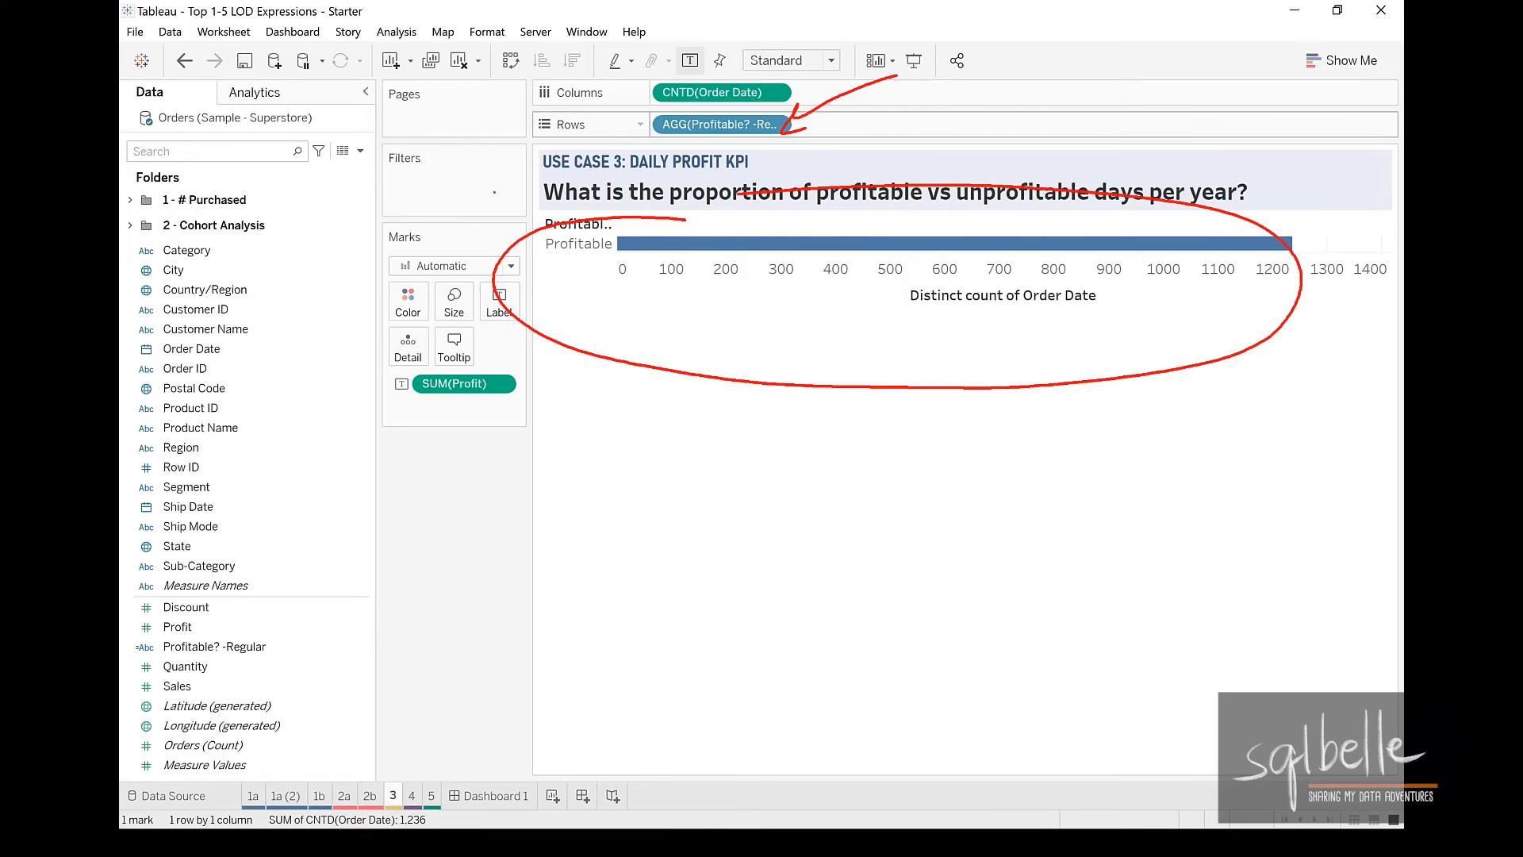
pyautogui.press('Escape')
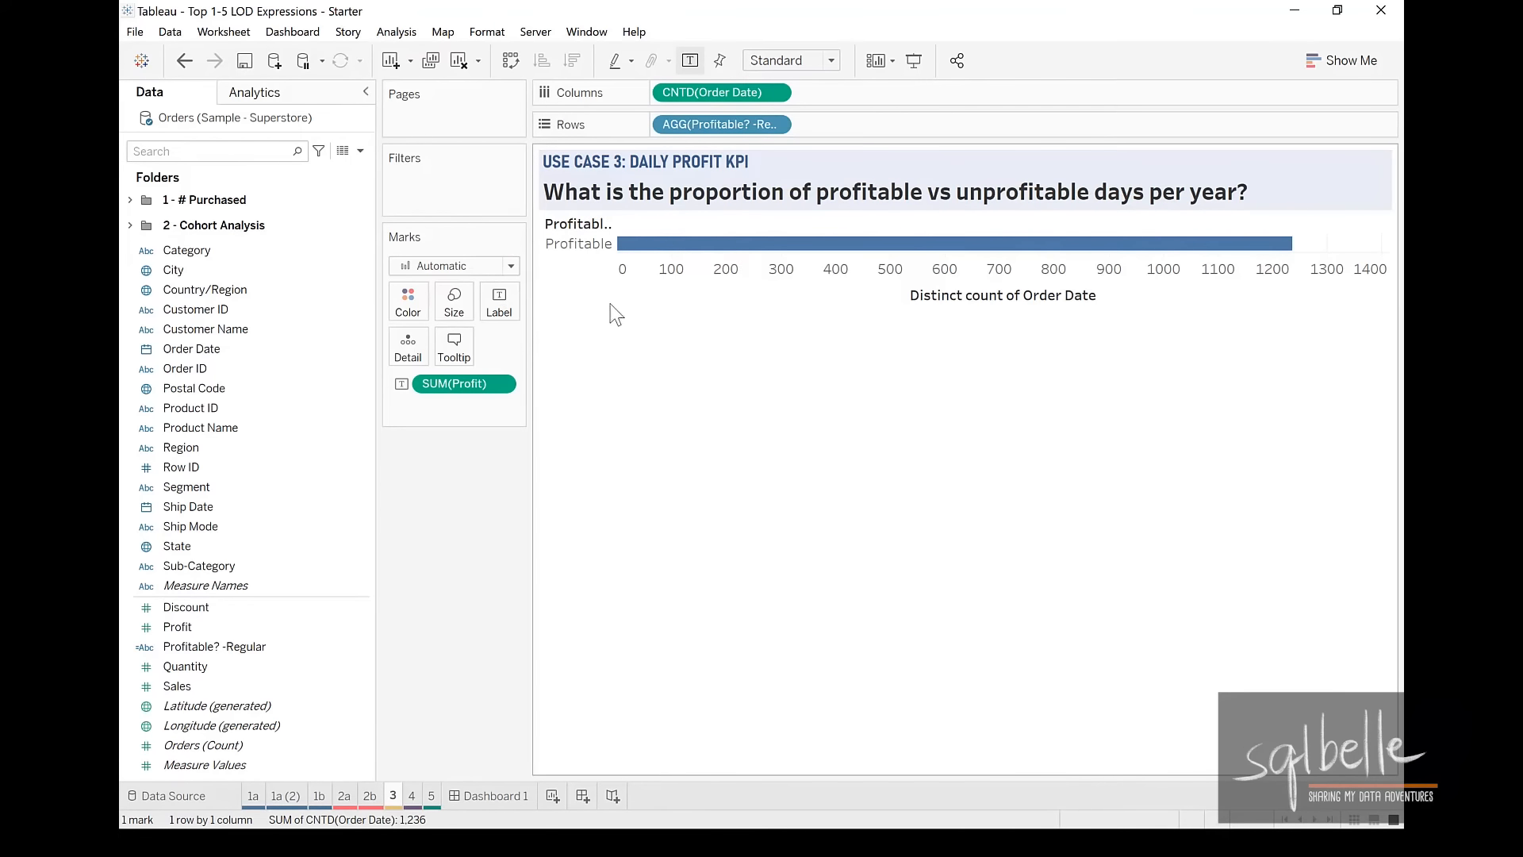
pyautogui.click(187, 63)
pyautogui.click(187, 63)
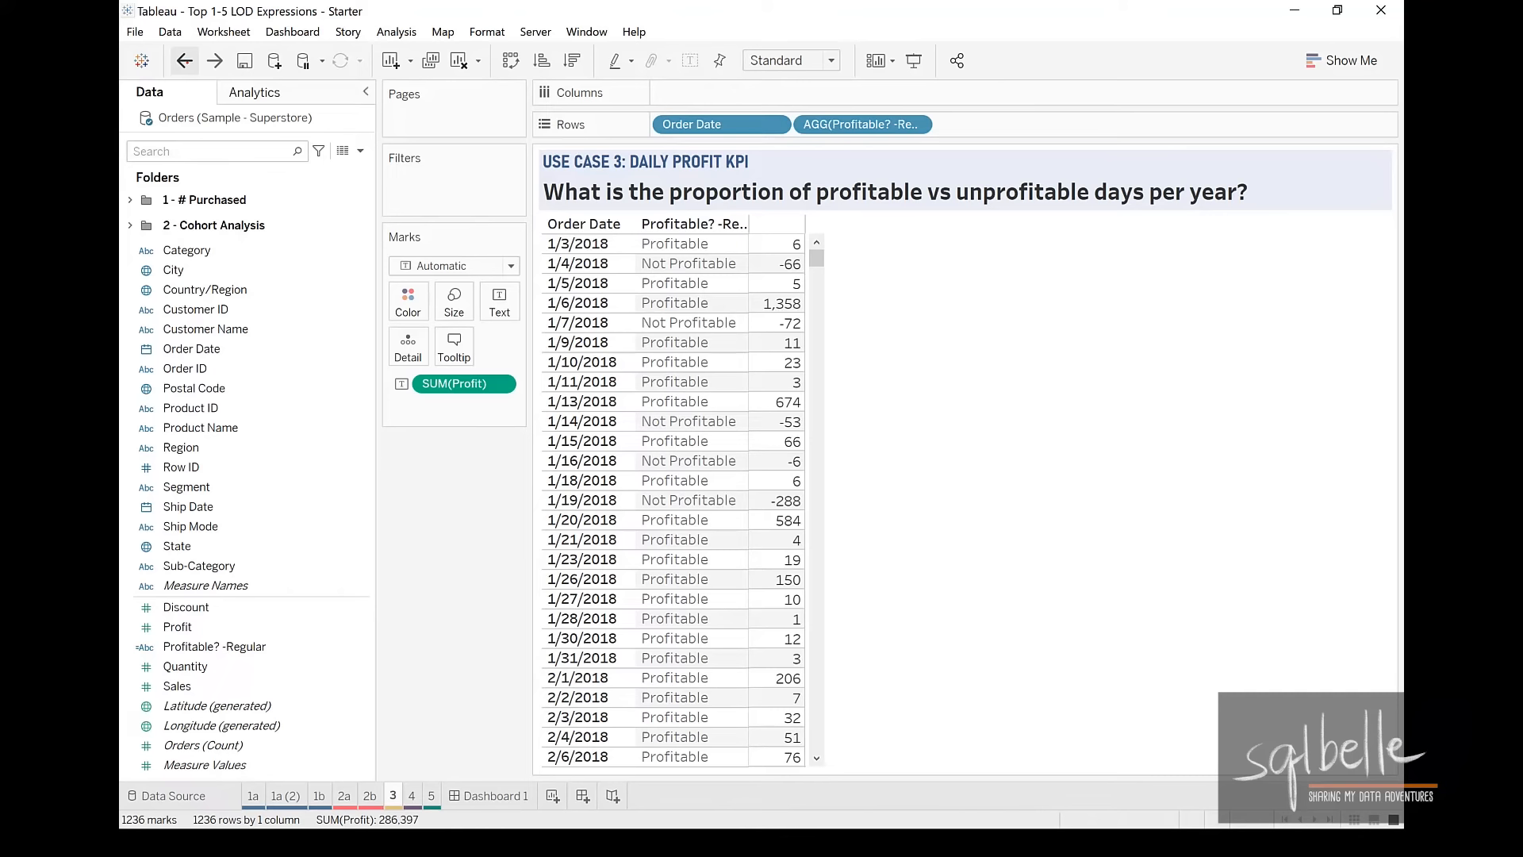
# - Compare the individual order dates and their daily profit values with the Profitable? -Regular labels
pyautogui.moveTo(601, 291)
pyautogui.mouseDown()
pyautogui.moveTo(614, 293)
pyautogui.moveTo(575, 296)
pyautogui.mouseUp()
pyautogui.moveTo(813, 287)
pyautogui.mouseDown()
pyautogui.moveTo(956, 317)
pyautogui.moveTo(1001, 301)
pyautogui.mouseUp()
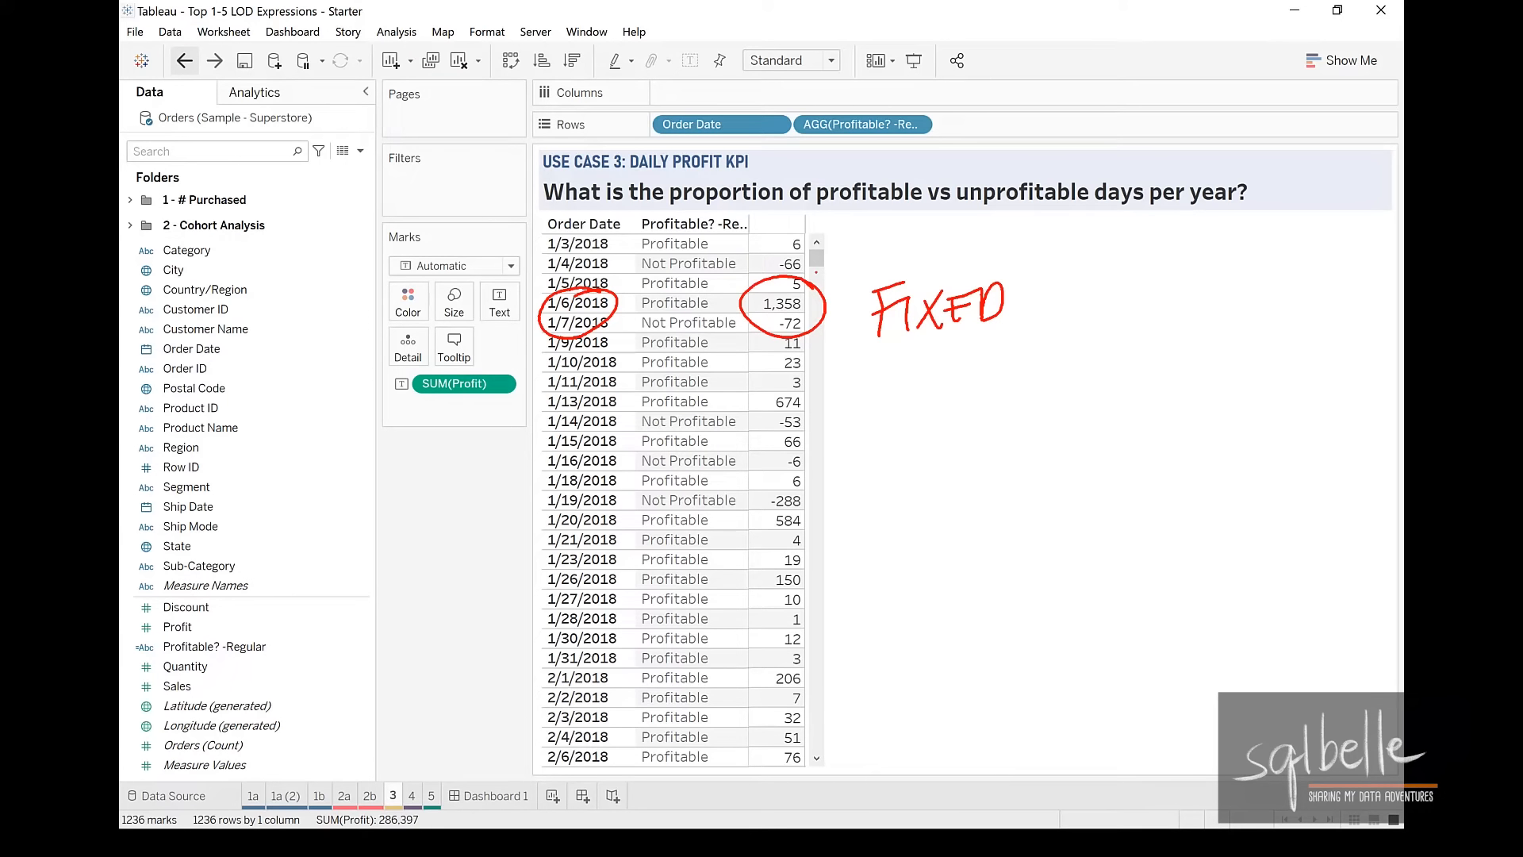
pyautogui.moveTo(726, 221)
pyautogui.mouseDown()
pyautogui.moveTo(690, 213)
pyautogui.moveTo(888, 213)
pyautogui.mouseUp()
pyautogui.moveTo(781, 208); pyautogui.dragTo(778, 250)
pyautogui.moveTo(911, 195)
pyautogui.mouseDown()
pyautogui.moveTo(901, 246)
pyautogui.moveTo(966, 216)
pyautogui.moveTo(956, 242)
pyautogui.moveTo(1024, 176)
pyautogui.moveTo(1073, 193)
pyautogui.moveTo(1054, 201)
pyautogui.mouseUp()
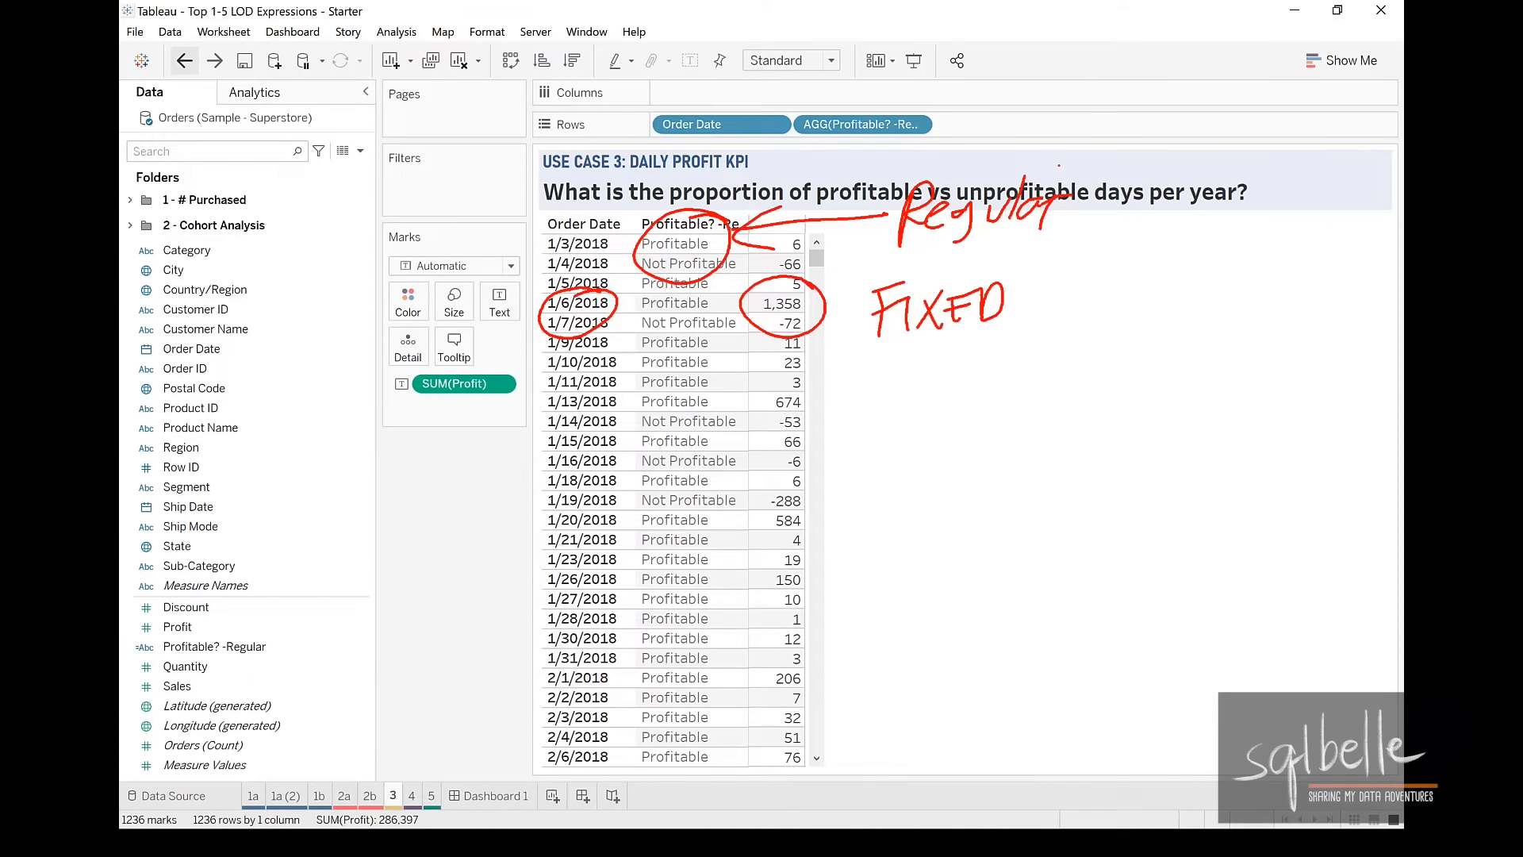
pyautogui.press('Escape')
# - Start a new calculated field named Profit per Day - FIXED
pyautogui.click(361, 151)
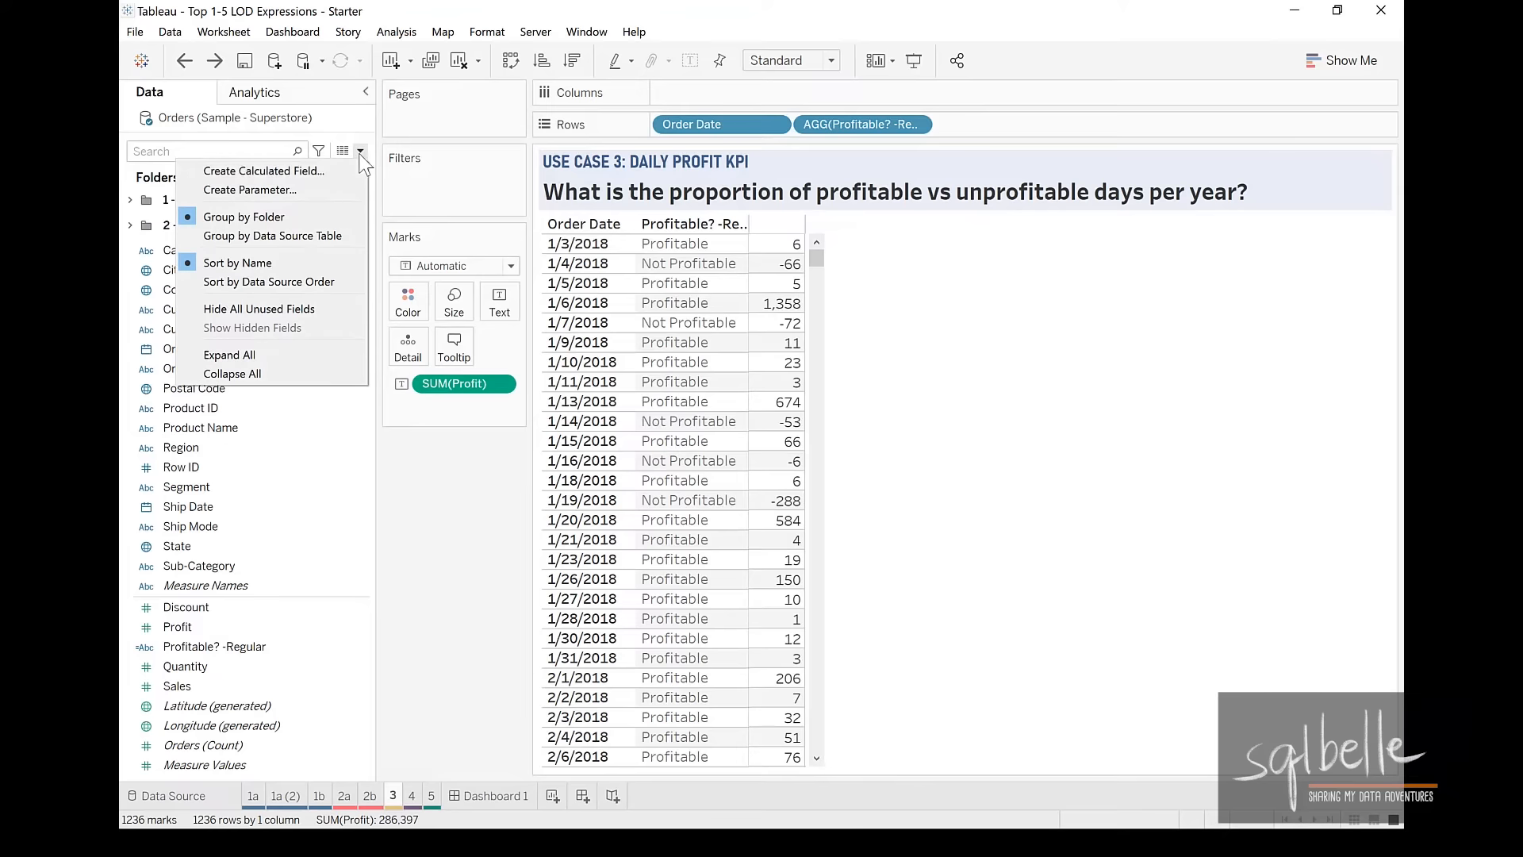
pyautogui.click(337, 166)
pyautogui.moveTo(744, 462); pyautogui.dragTo(853, 522)
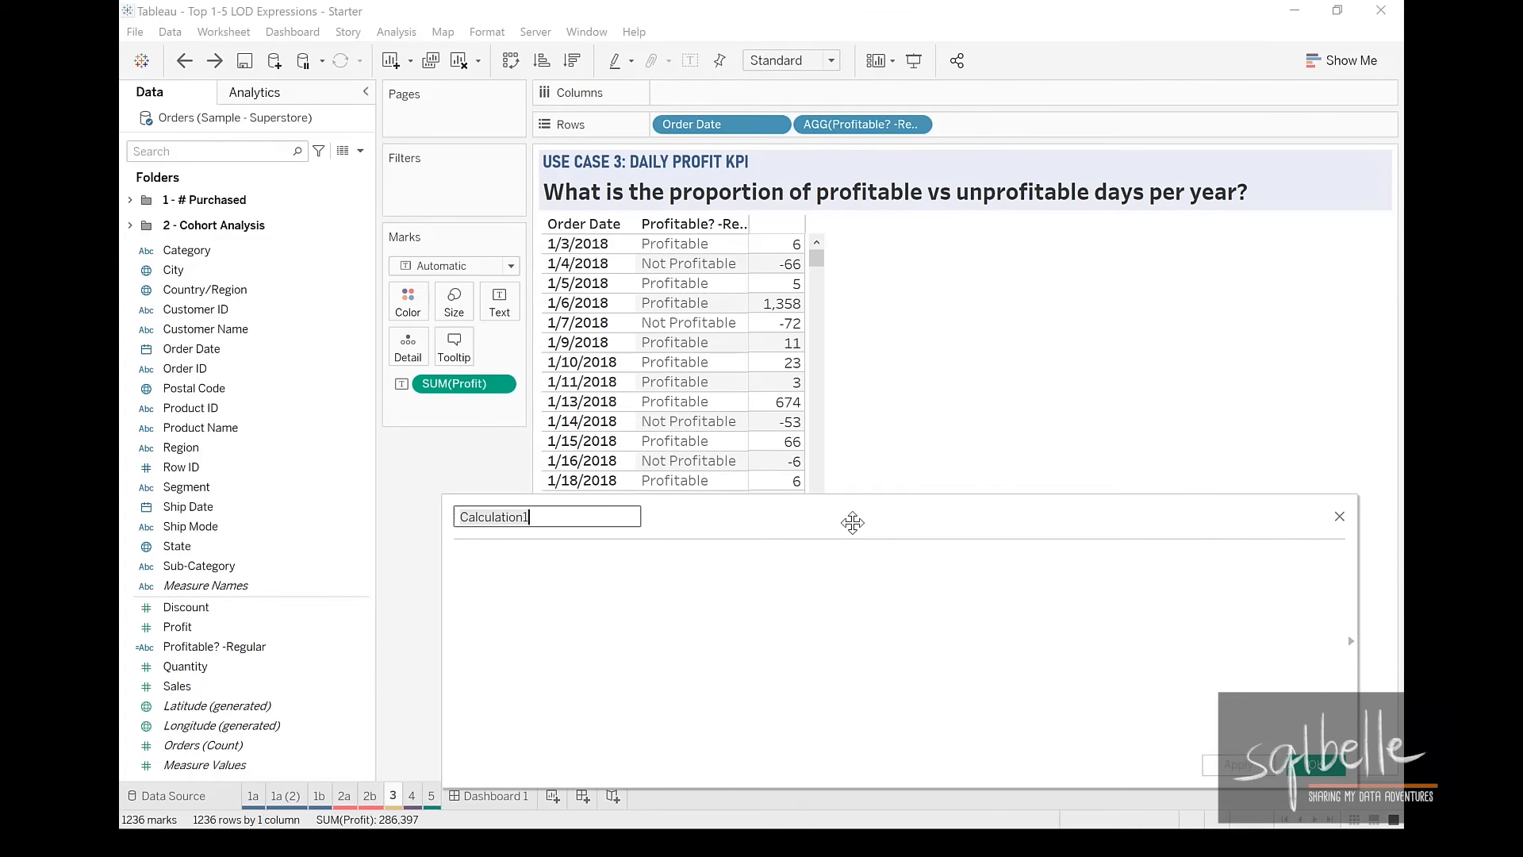
pyautogui.write('Pr')
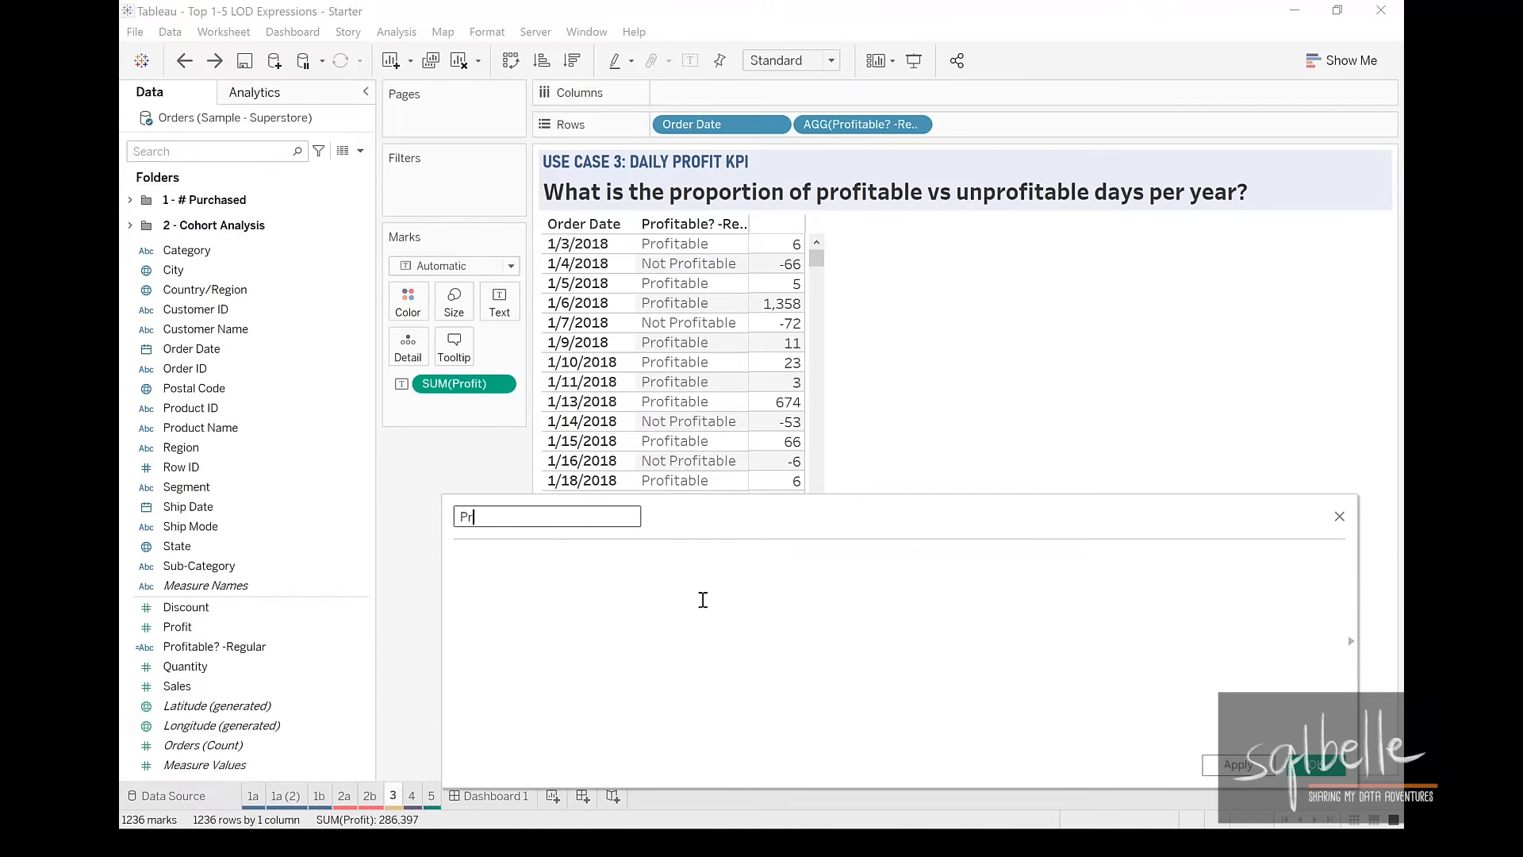
pyautogui.write('ofit per Day - Fl')
pyautogui.write('XED')
# - Define Profit per Day - FIXED as {FIXED [Order Date]: SUM([Profit])}, and save the field
pyautogui.click(693, 587)
pyautogui.write('{FIXED')
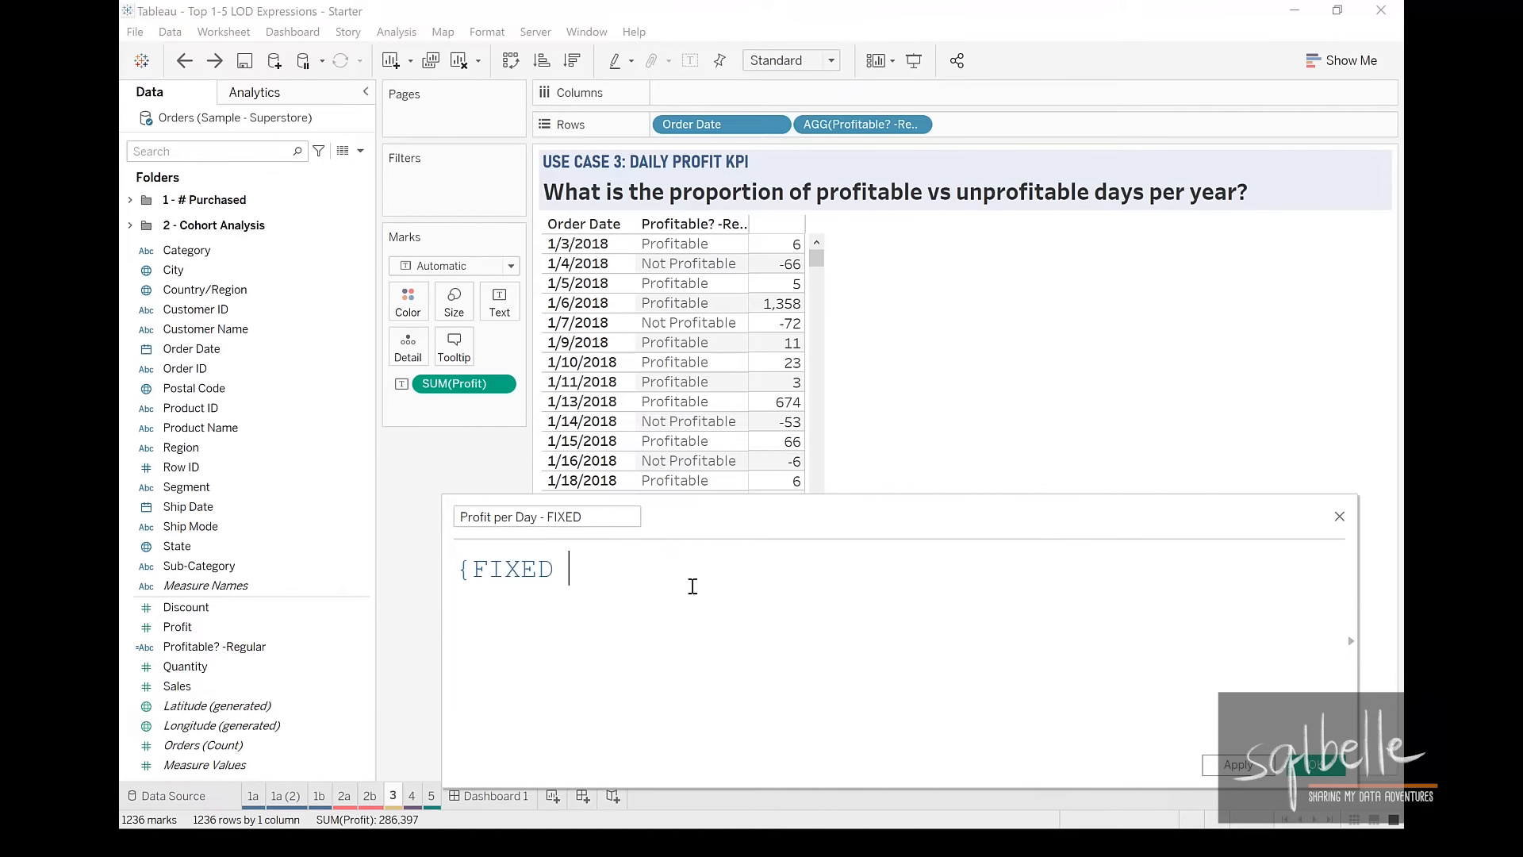
pyautogui.moveTo(690, 125); pyautogui.dragTo(649, 587)
pyautogui.write(':')
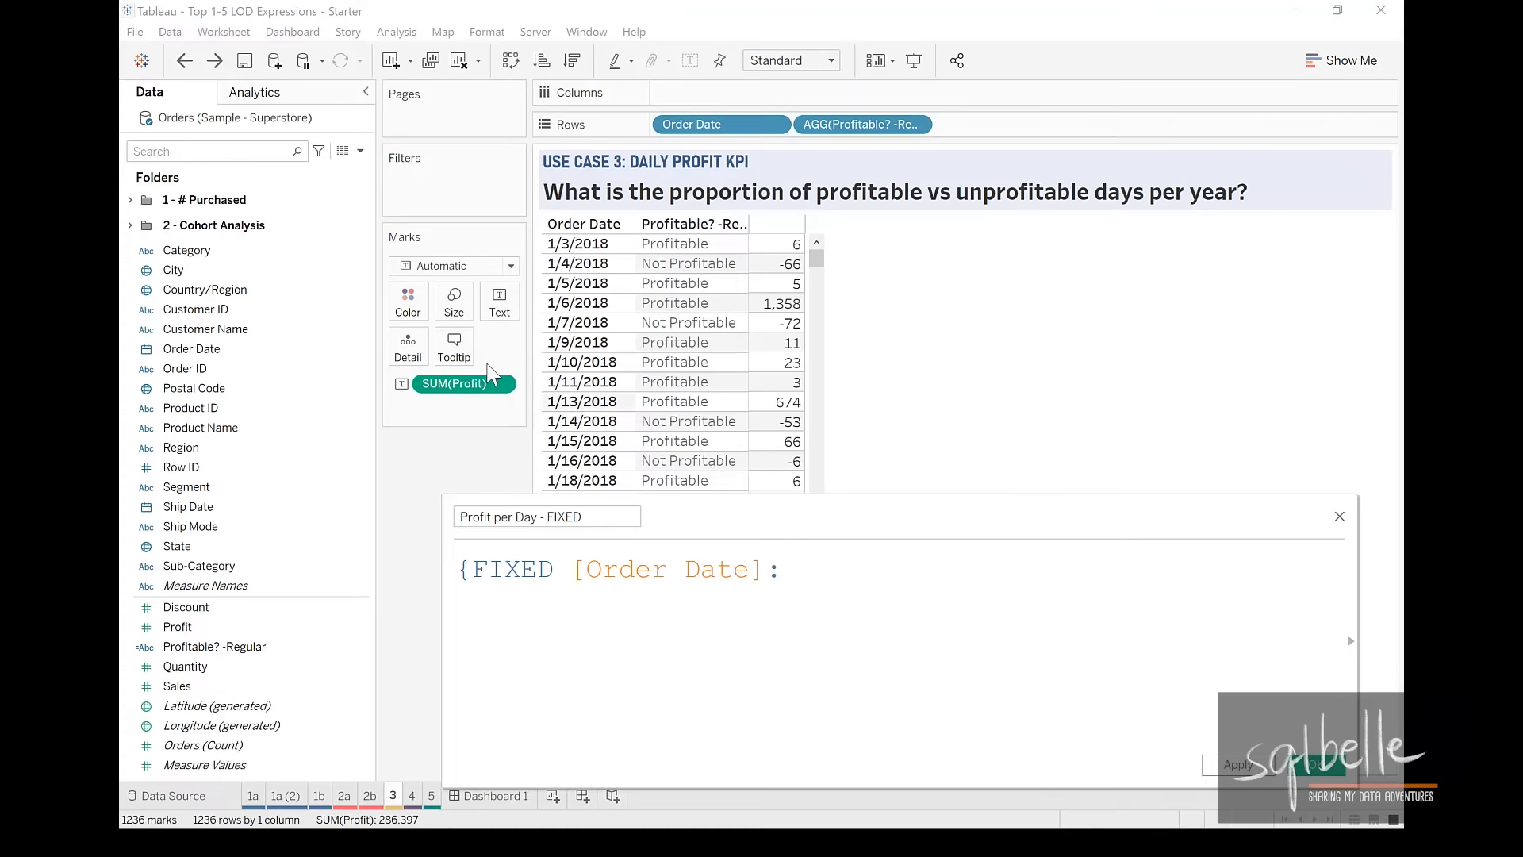
pyautogui.moveTo(464, 384); pyautogui.dragTo(892, 617)
pyautogui.write('}')
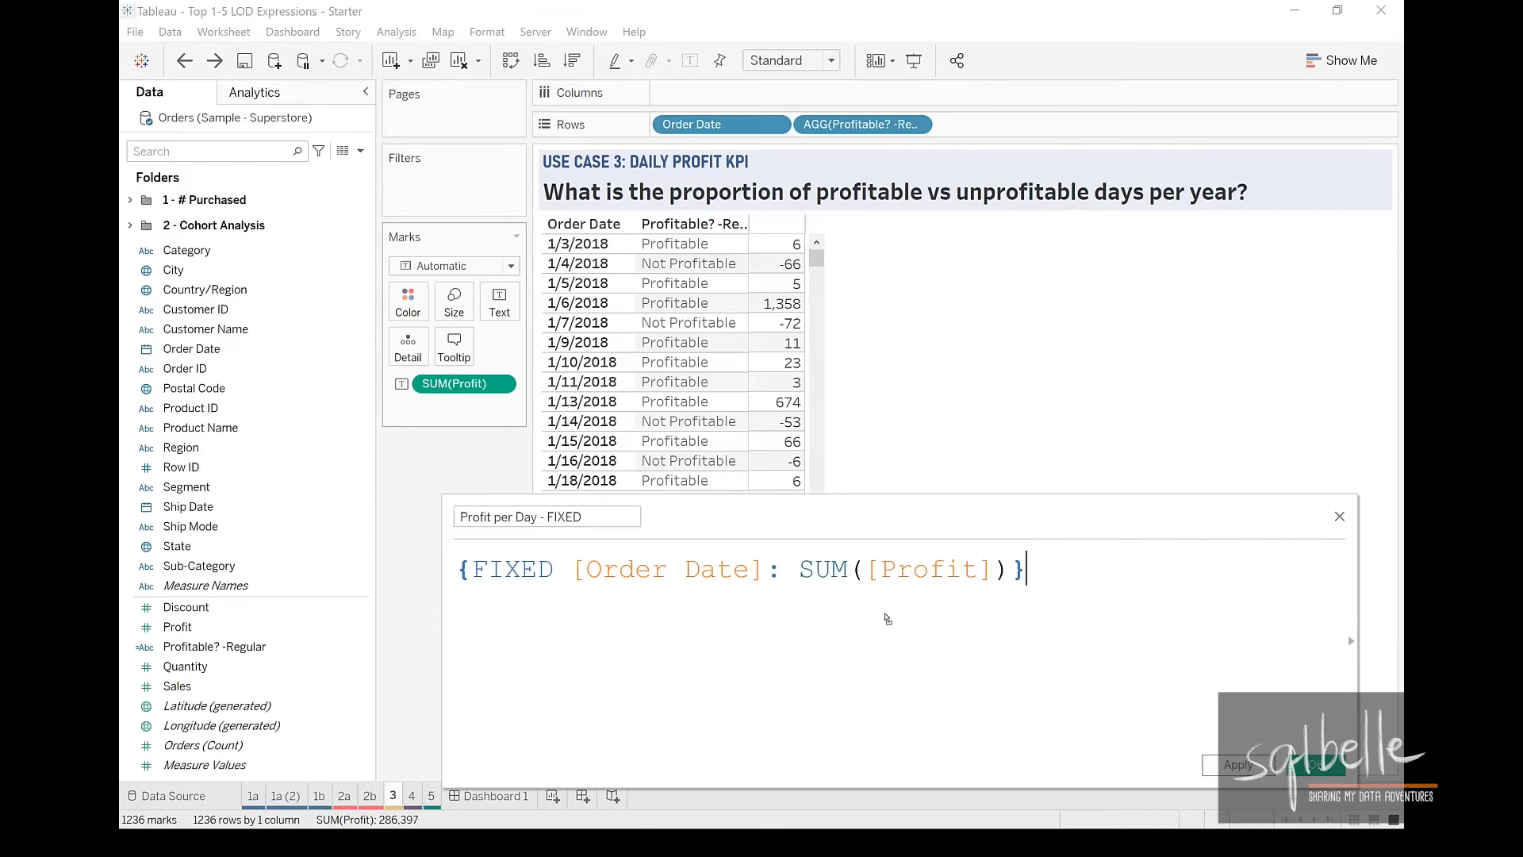
pyautogui.click(1336, 774)
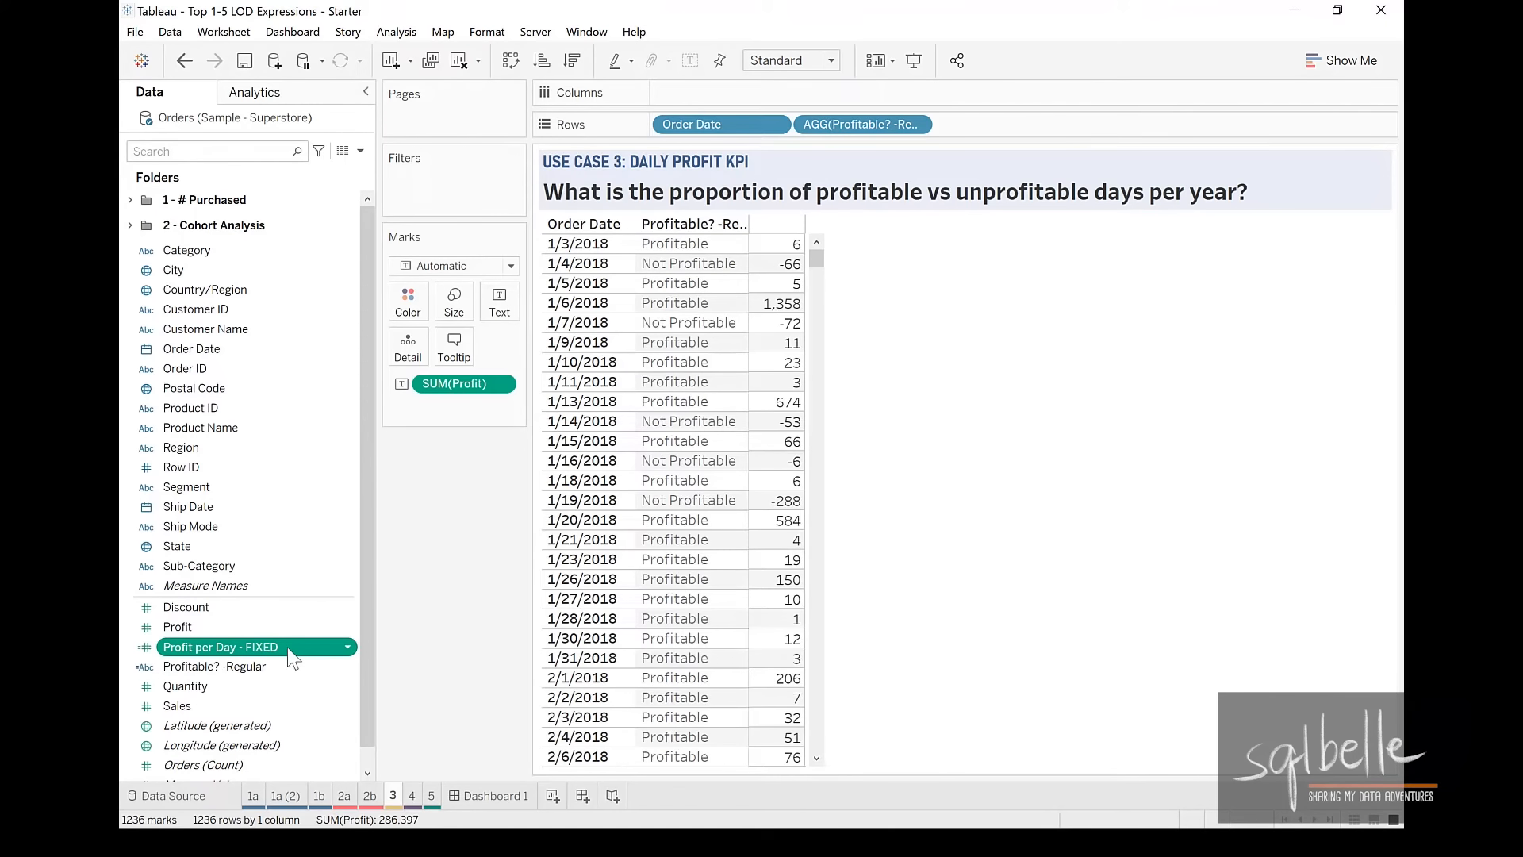
# - Start a new calculated field named Profitable? - based on FIXED
pyautogui.click(356, 150)
pyautogui.click(326, 165)
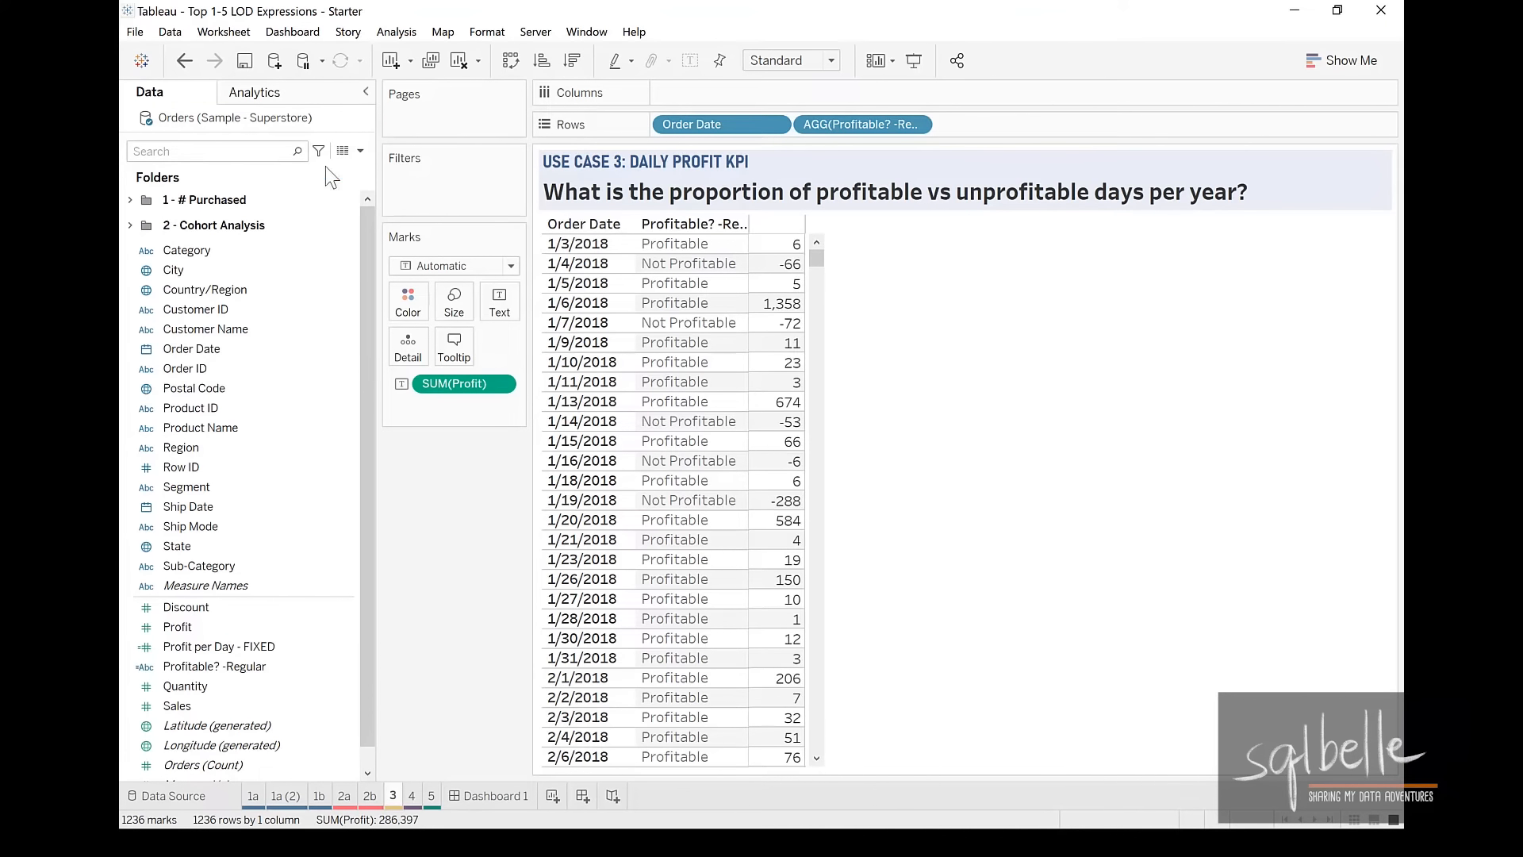
pyautogui.write('Profitable? - based on FIXED')
# - Define Profitable? - based on FIXED as IF [Profit per Day - FIXED] > 0 THEN "Profitable" ELSE "Not Profitable" END, and save the field
pyautogui.click(587, 409)
pyautogui.write('IF')
pyautogui.moveTo(219, 646); pyautogui.dragTo(724, 476)
pyautogui.write('> 0')
pyautogui.press('Return')
pyautogui.write('THEN "Profitable"')
pyautogui.press('Return')
pyautogui.write('ELSE "Not Profitable"')
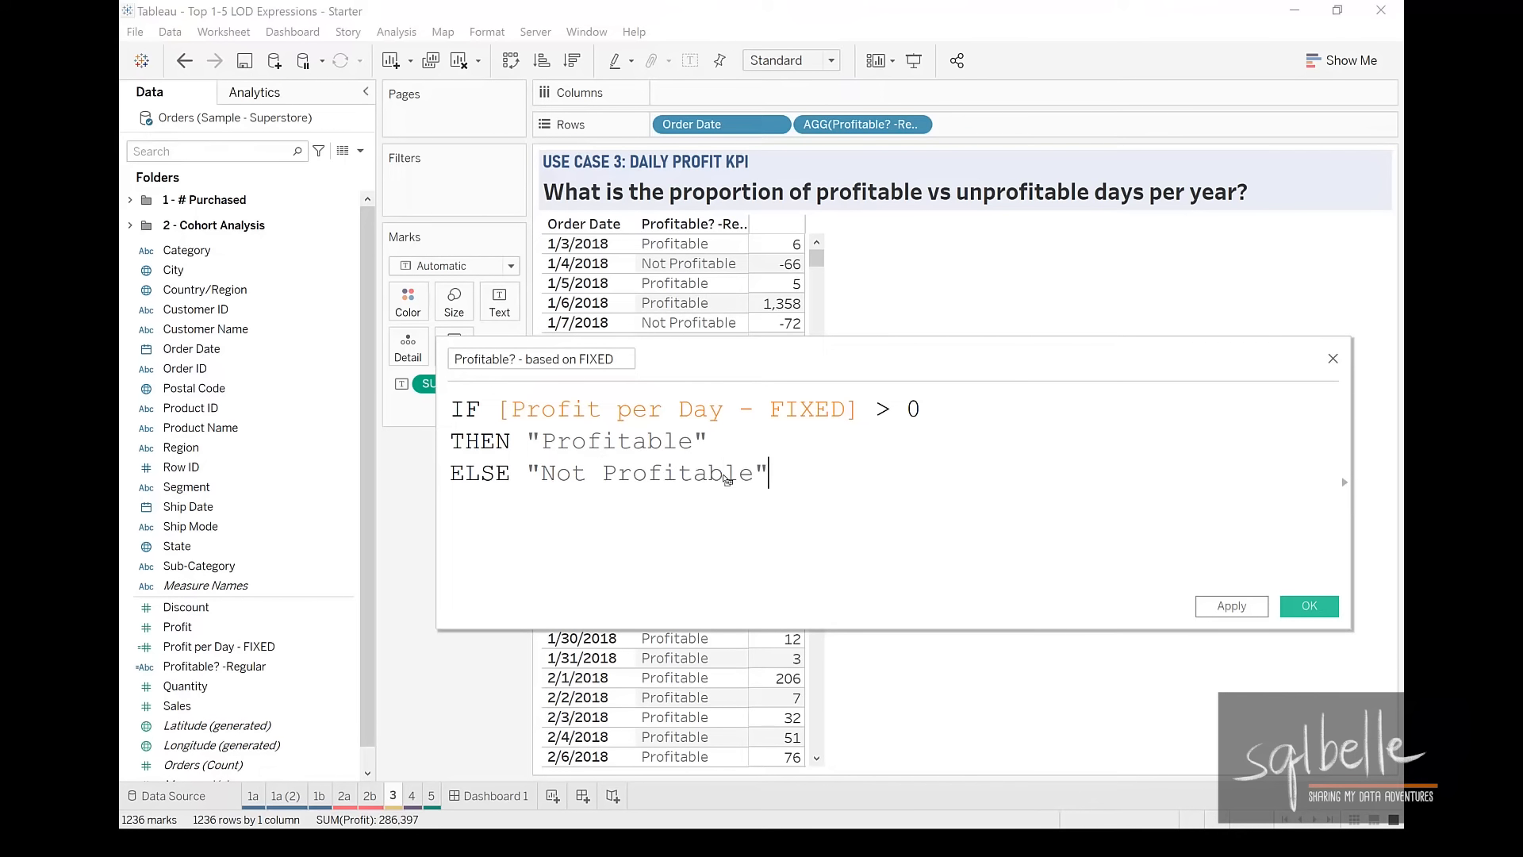
pyautogui.press('Return')
pyautogui.write('END')
pyautogui.click(1309, 606)
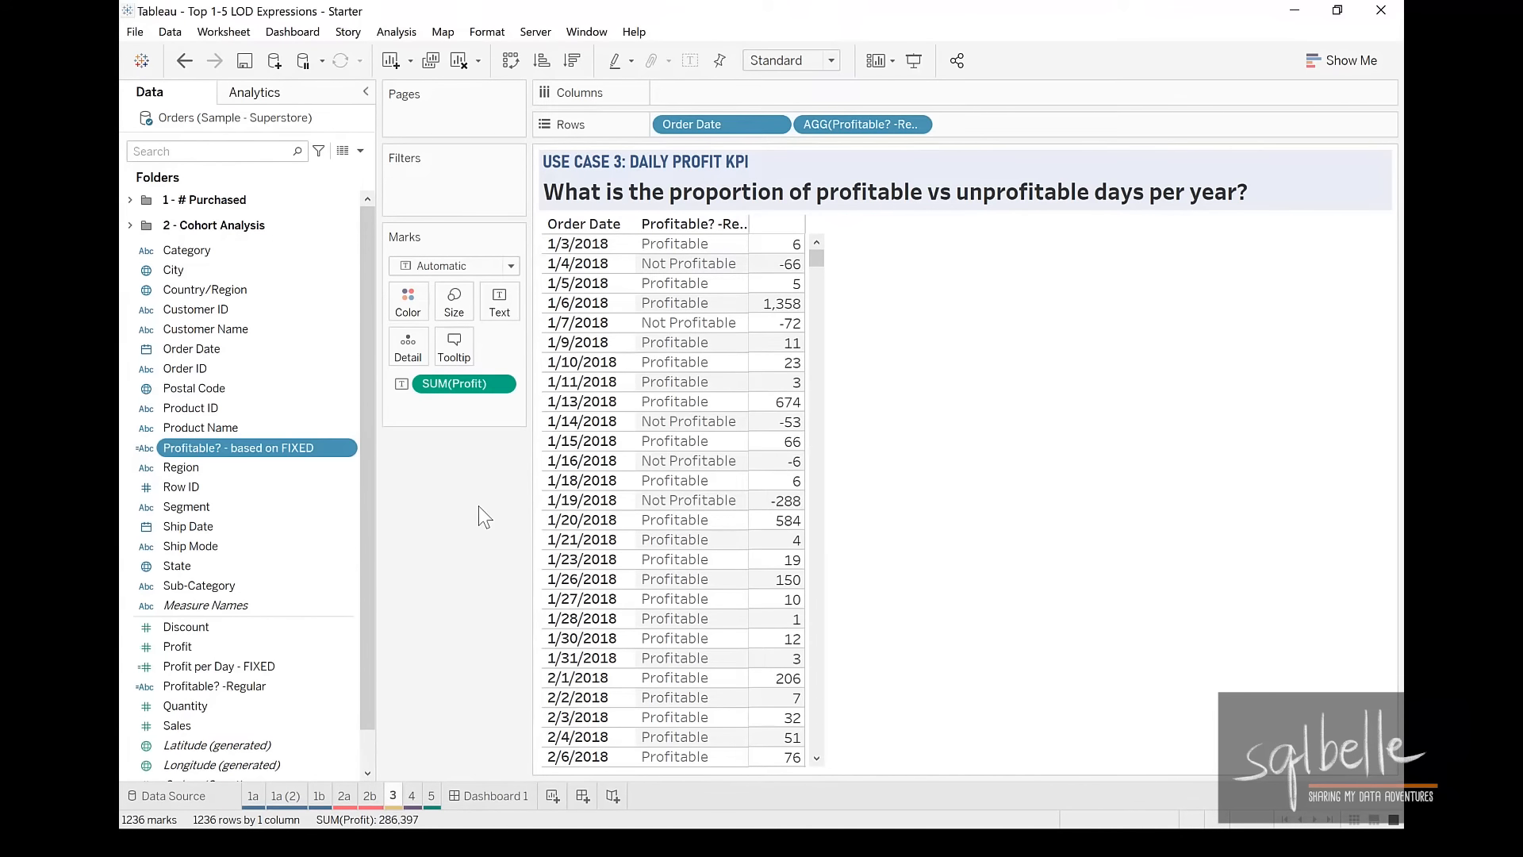
# - Rebuild sheet 3 from empty with Profitable? - based on FIXED on Rows and the distinct count of Order Date on Columns
pyautogui.click(459, 60)
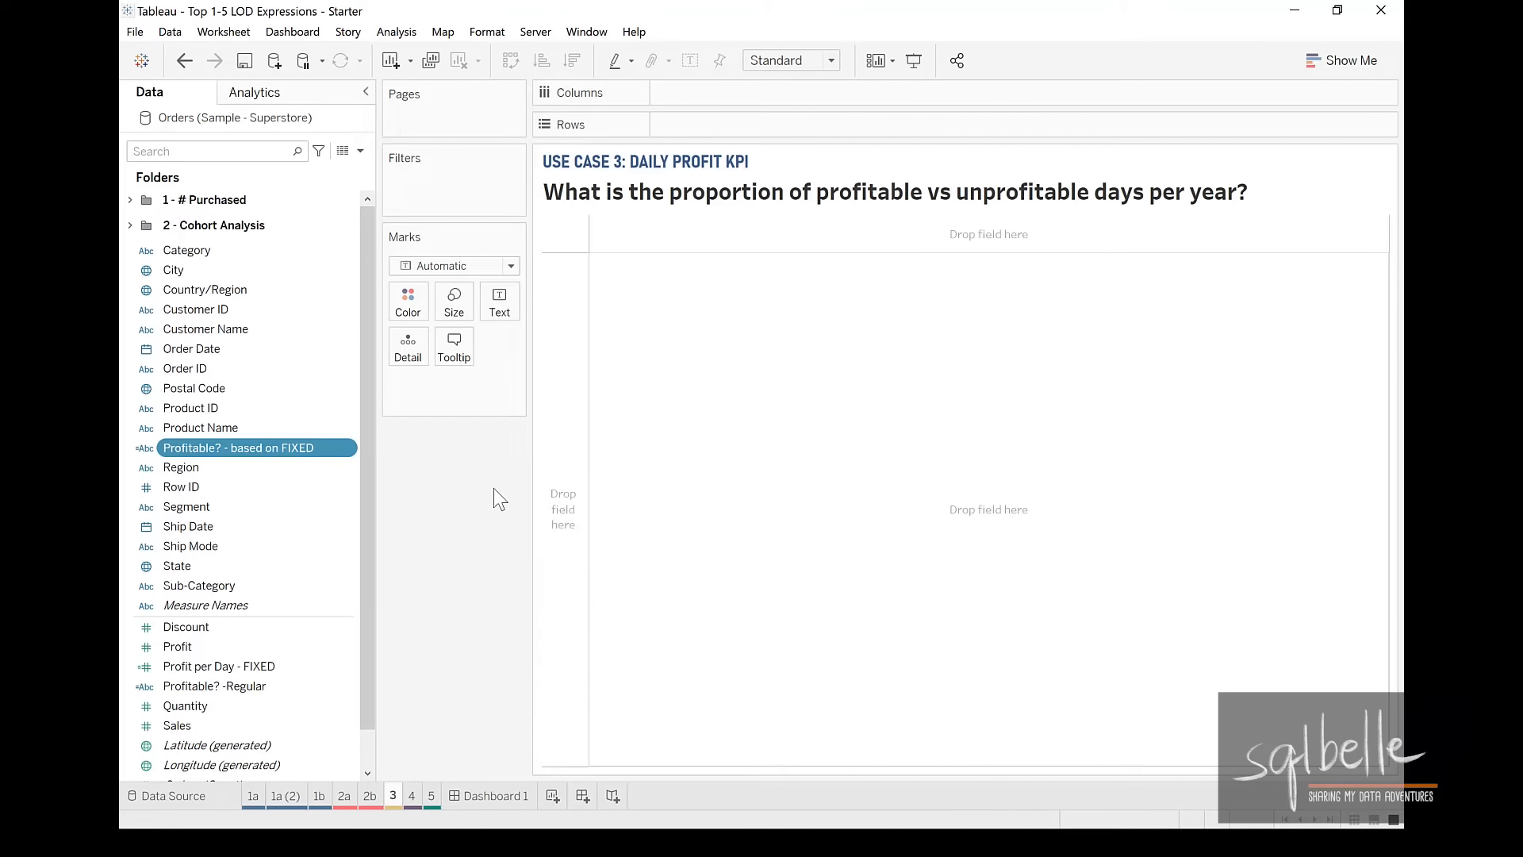
pyautogui.moveTo(254, 447); pyautogui.dragTo(766, 118)
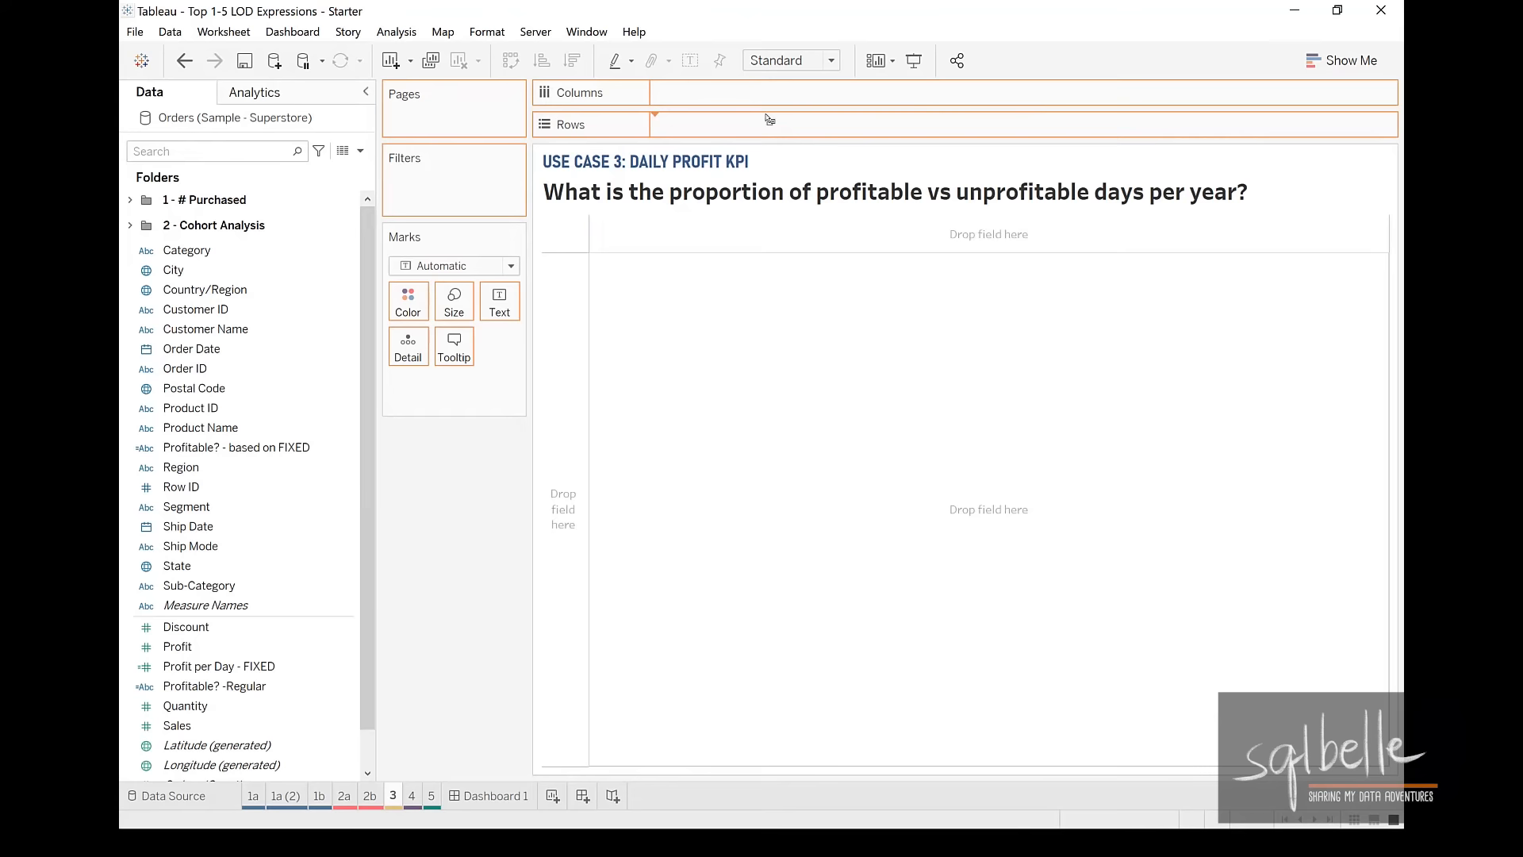
pyautogui.moveTo(194, 346); pyautogui.dragTo(703, 96)
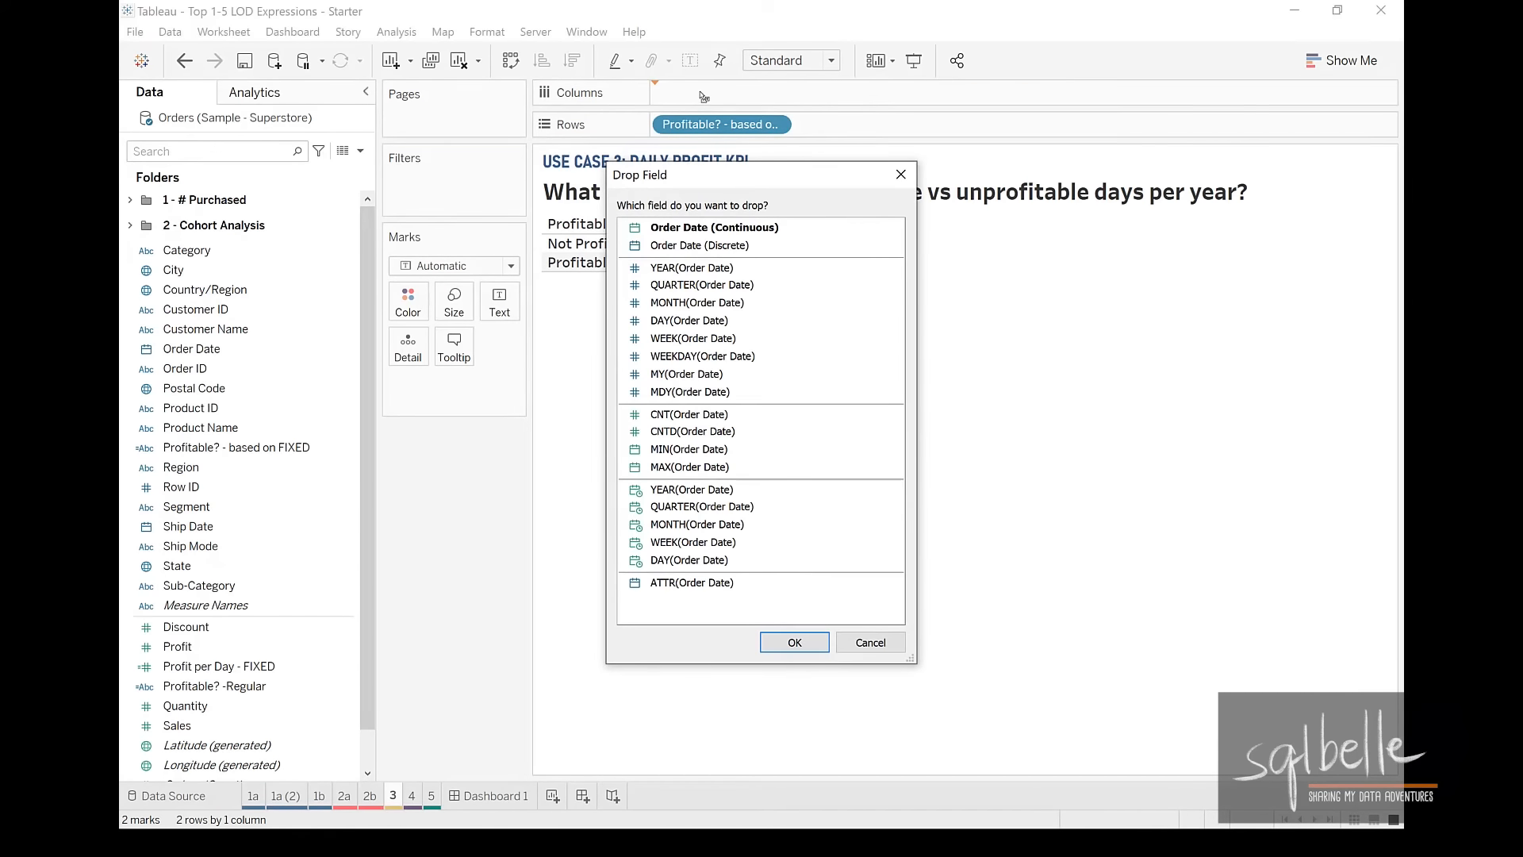
pyautogui.click(728, 432)
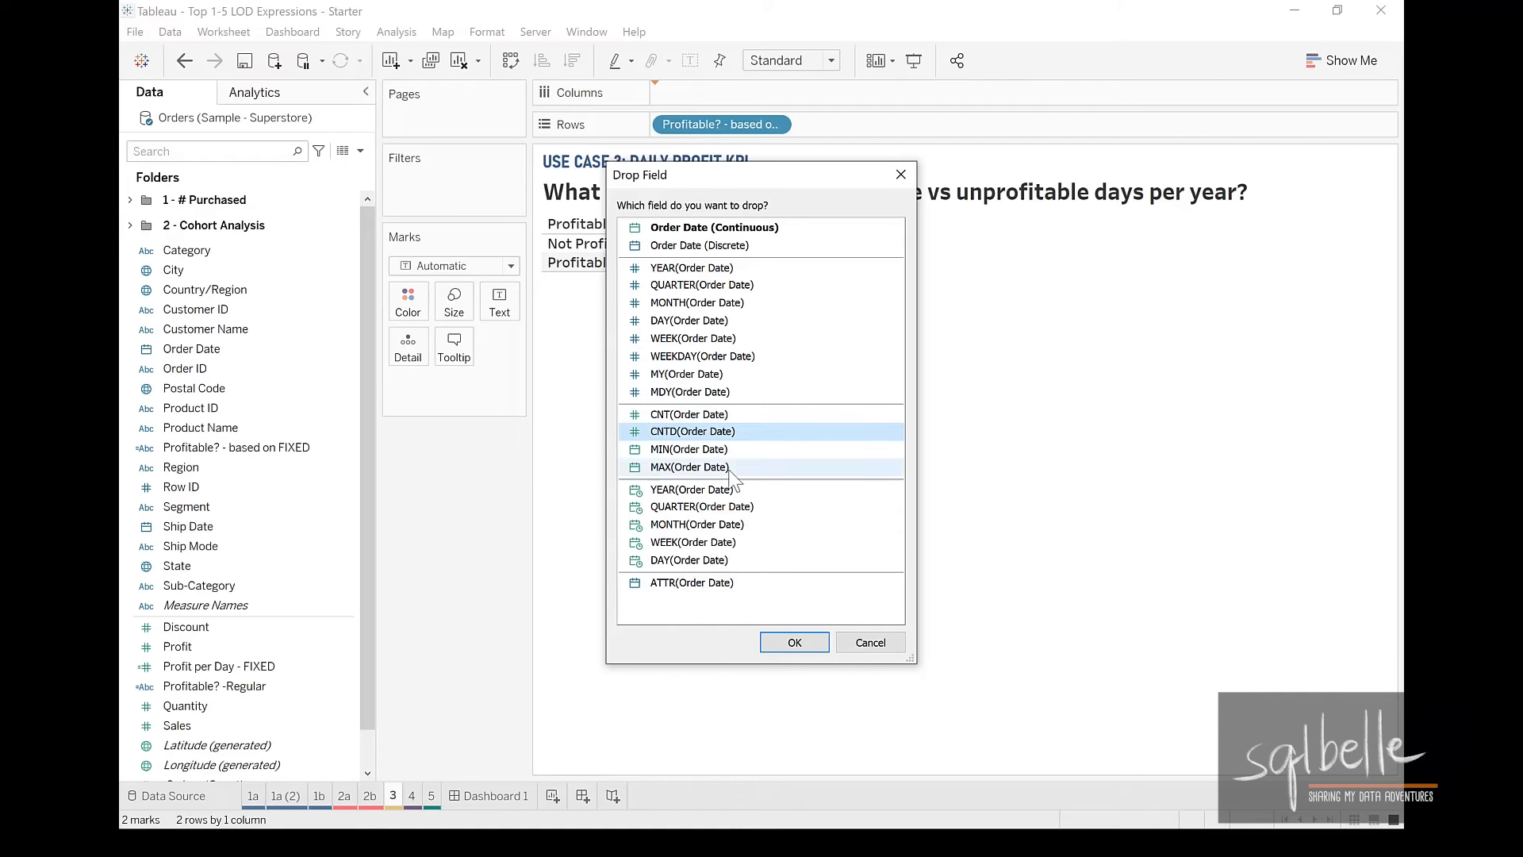
pyautogui.click(793, 642)
pyautogui.moveTo(704, 244)
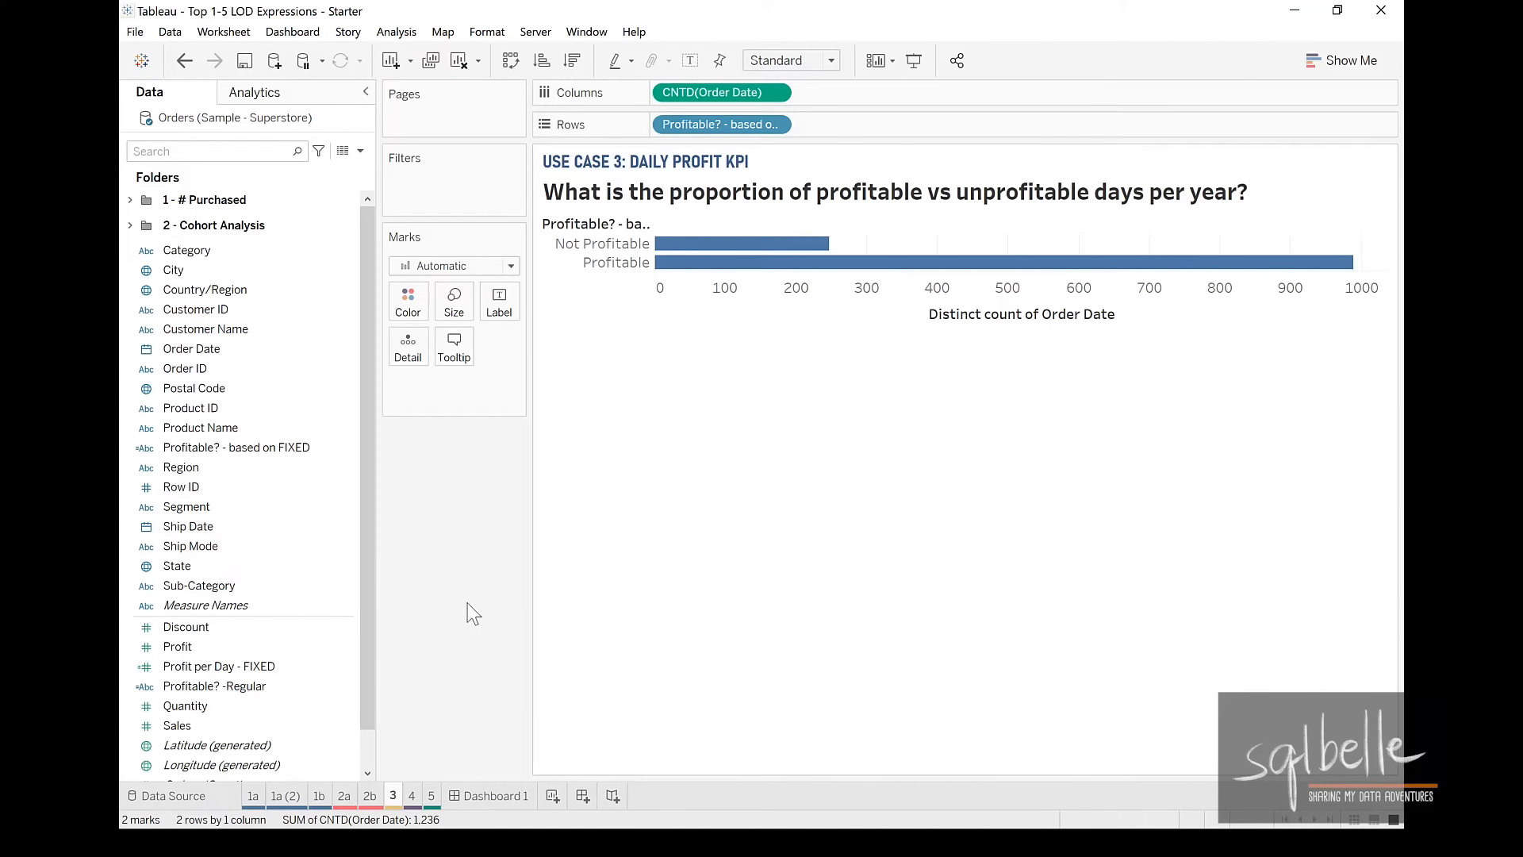
# - Create a new worksheet with discrete Order Date on Rows
pyautogui.click(553, 795)
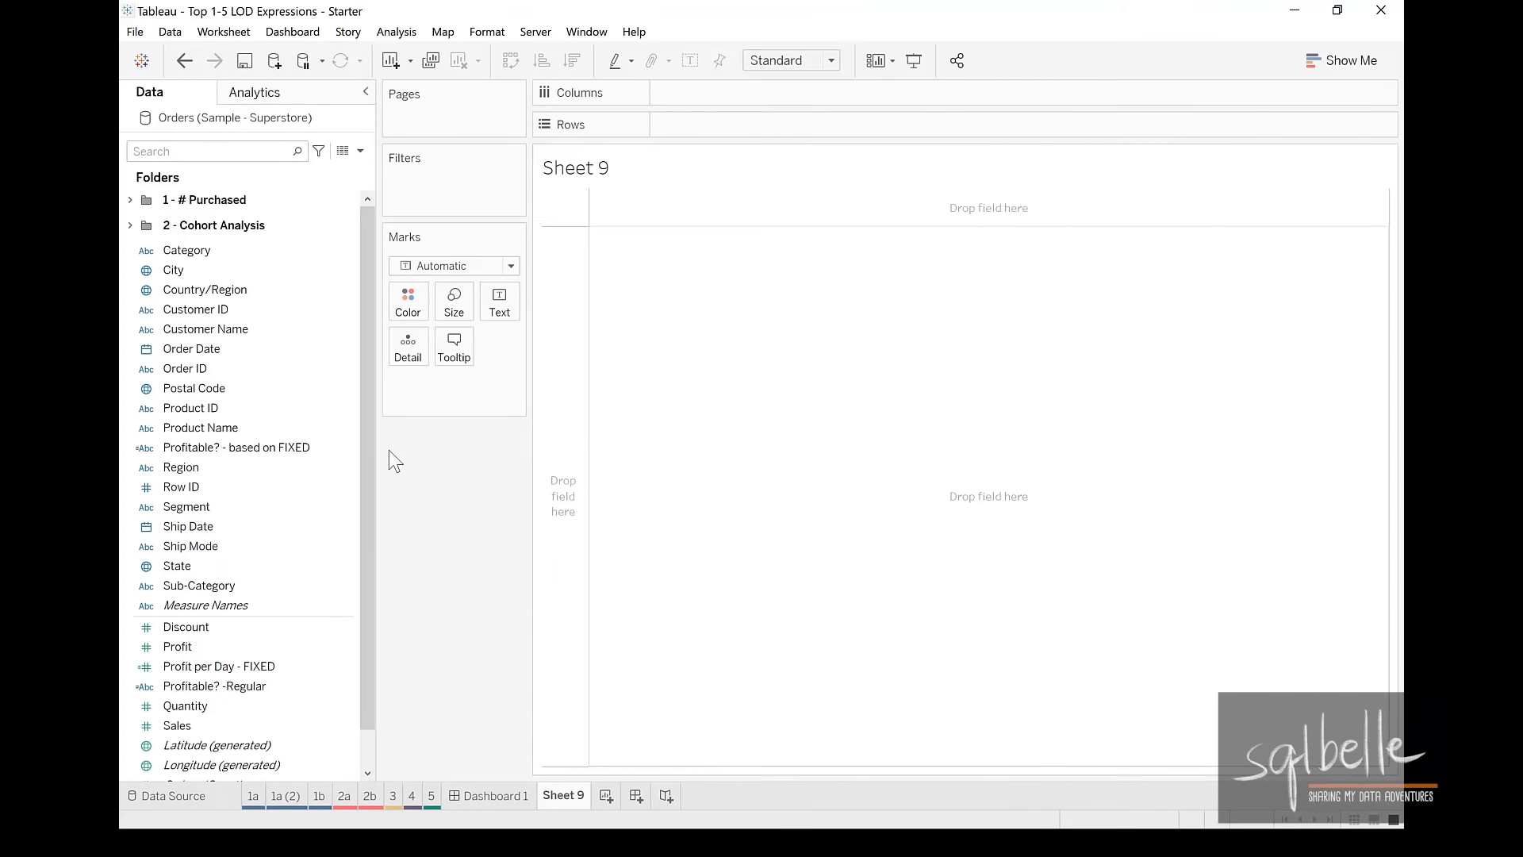
pyautogui.moveTo(191, 348); pyautogui.dragTo(683, 126)
pyautogui.click(683, 245)
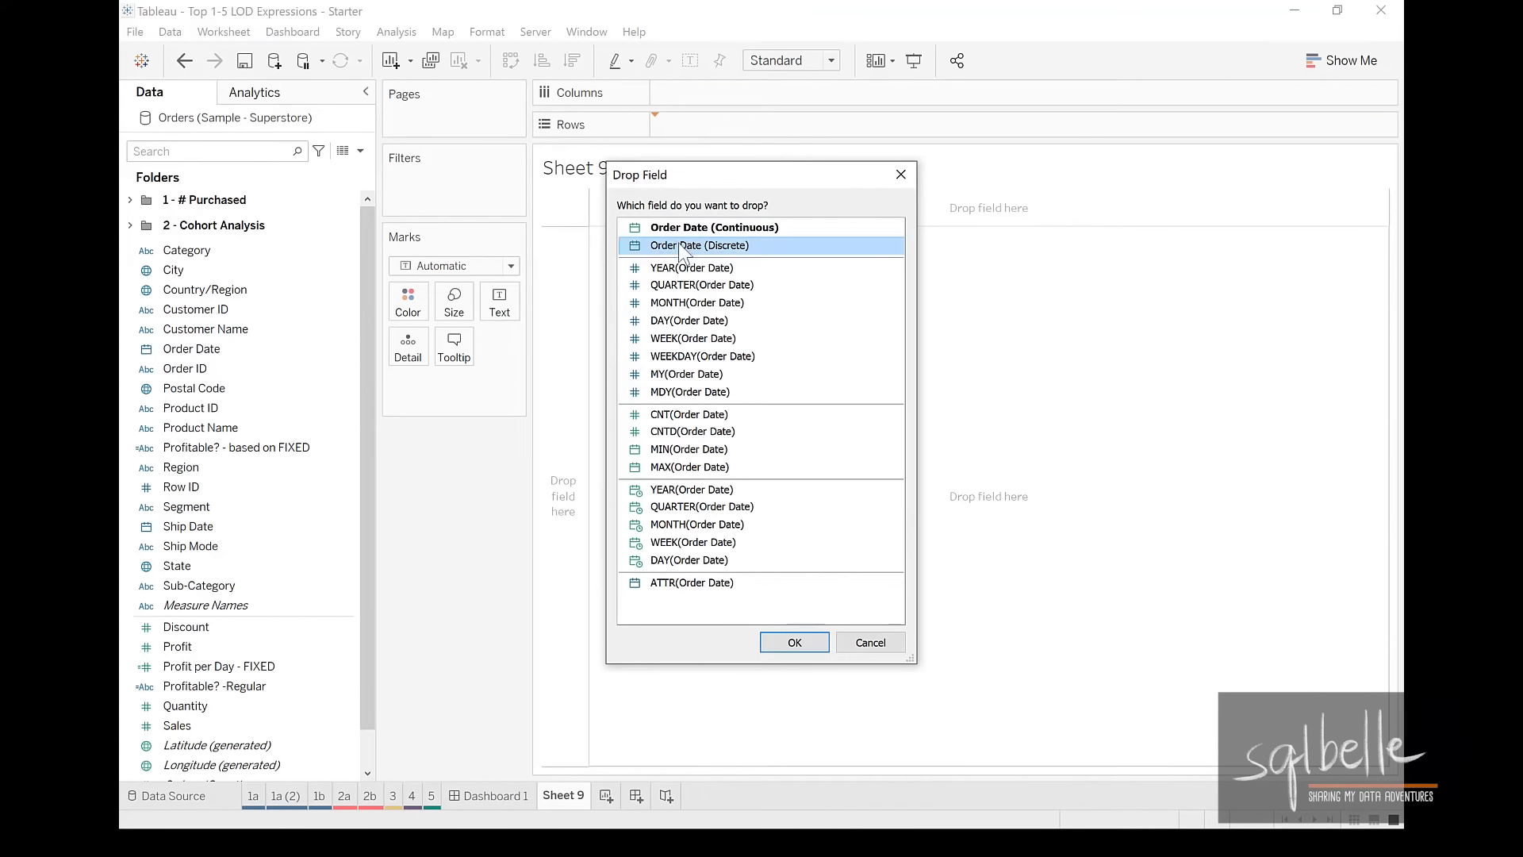
pyautogui.click(795, 642)
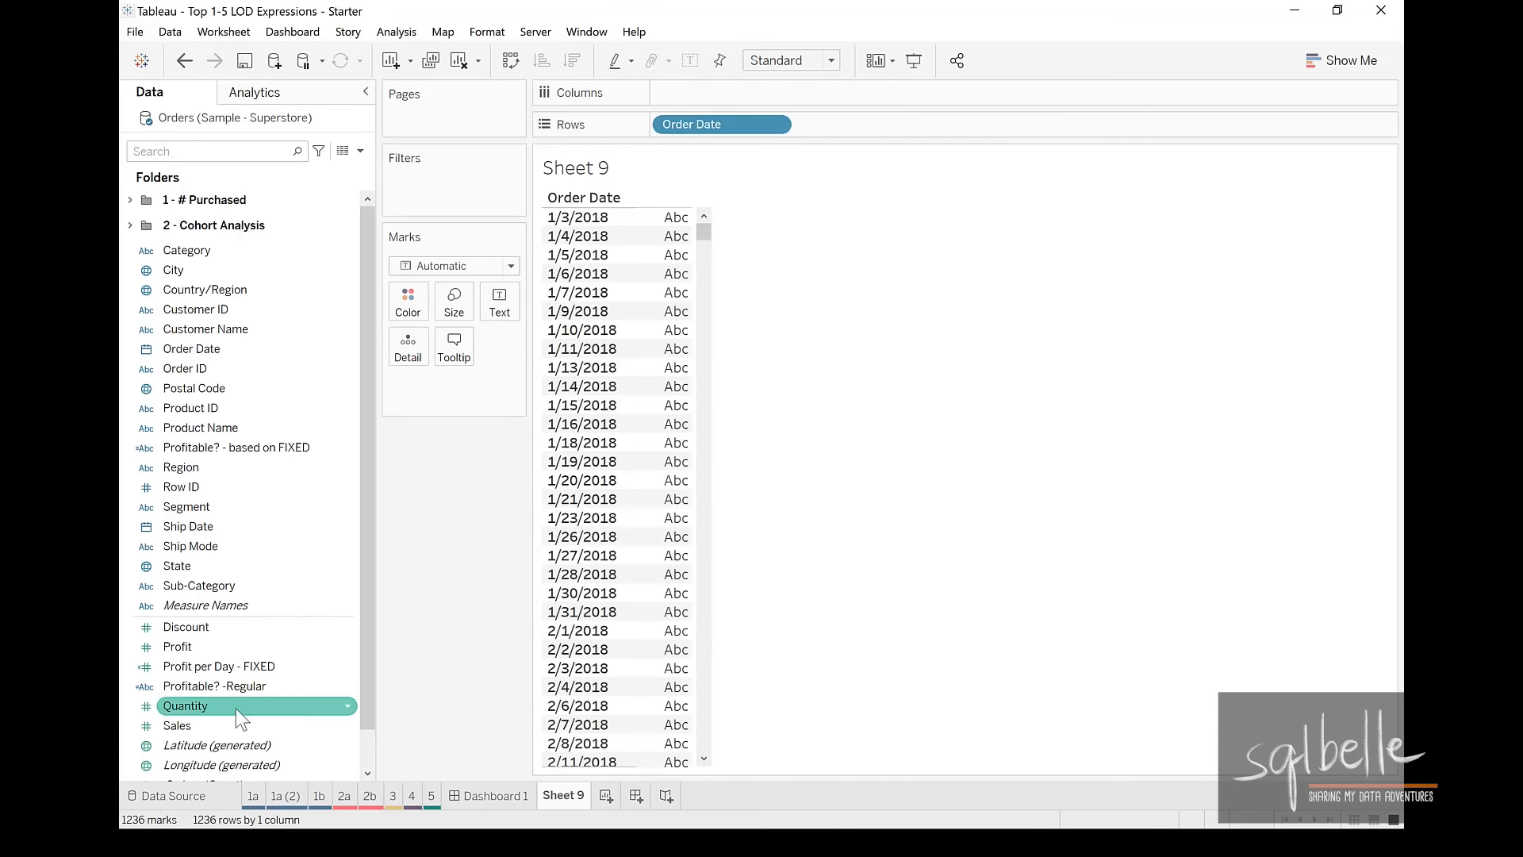
# - Show the summed Profit as text for each date, and add Profitable? - based on FIXED to Rows after Order Date
pyautogui.moveTo(234, 656); pyautogui.dragTo(659, 465)
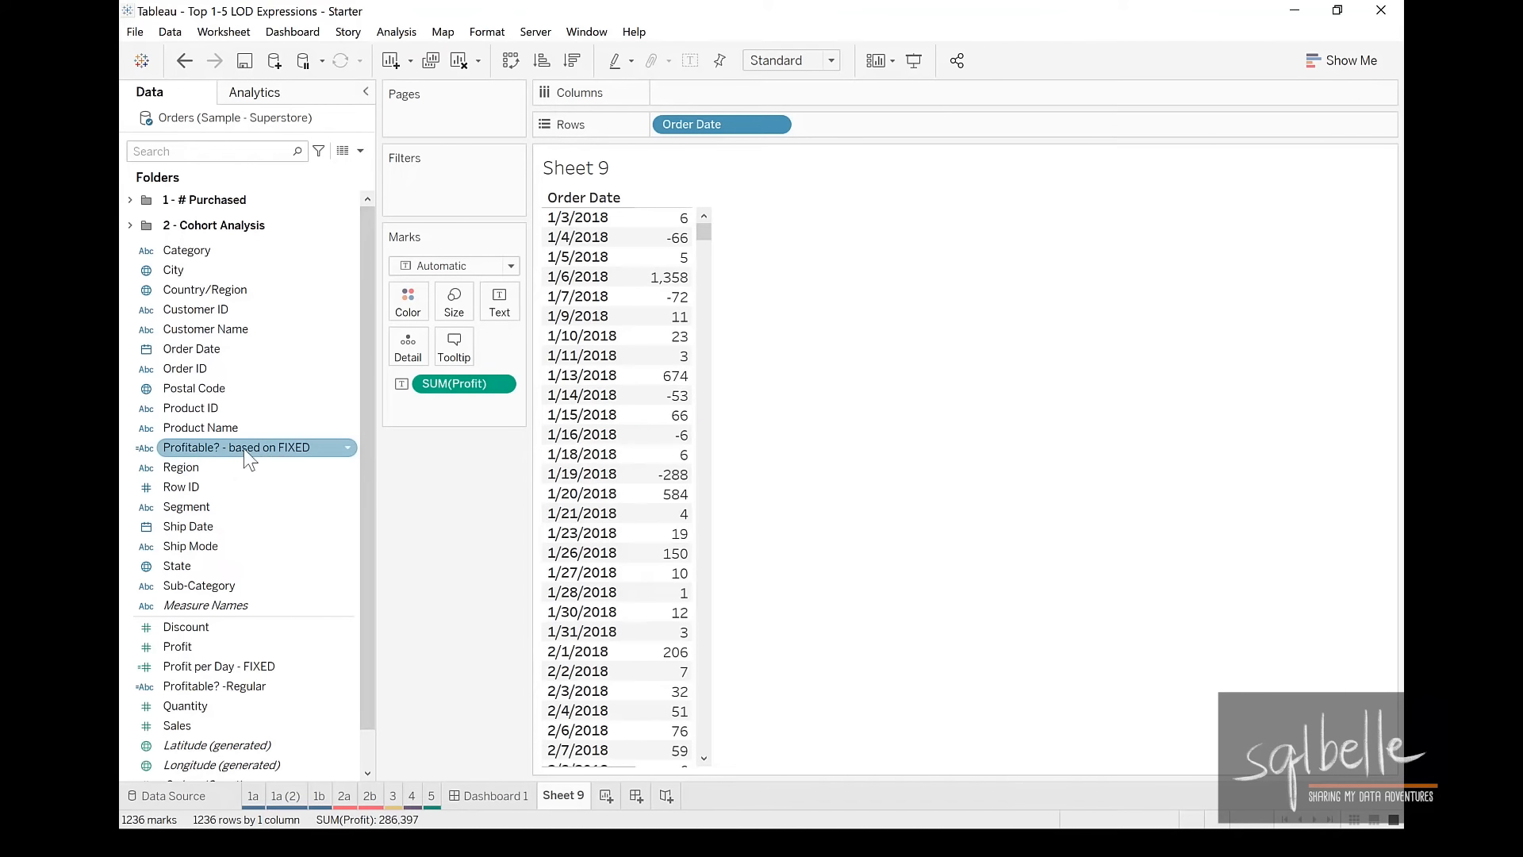
pyautogui.moveTo(254, 454); pyautogui.dragTo(909, 124)
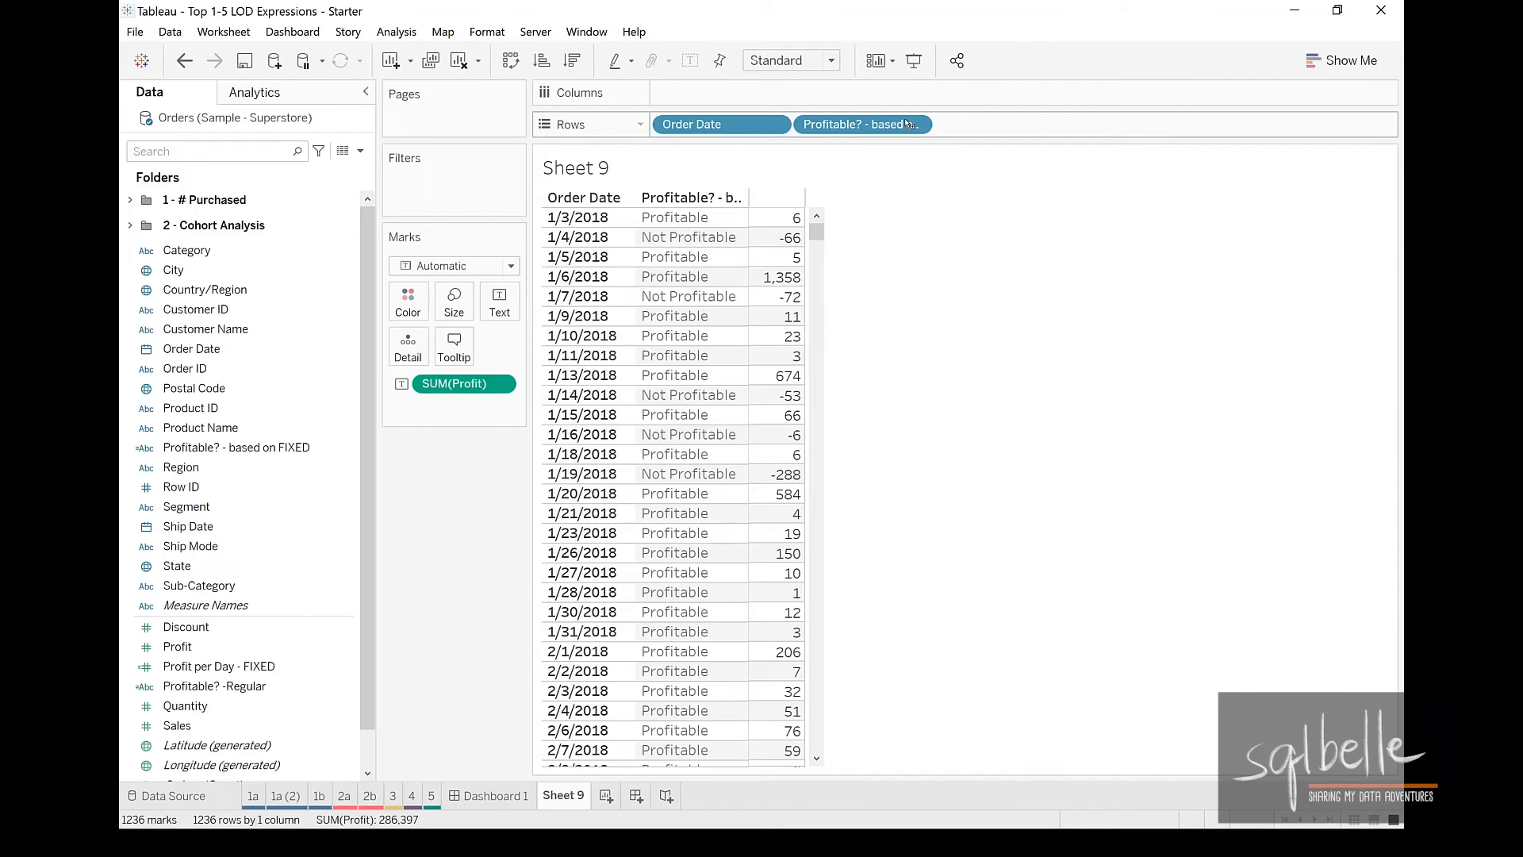
# - Create a new dashboard with sheet 3 placed above Sheet 9
pyautogui.click(637, 798)
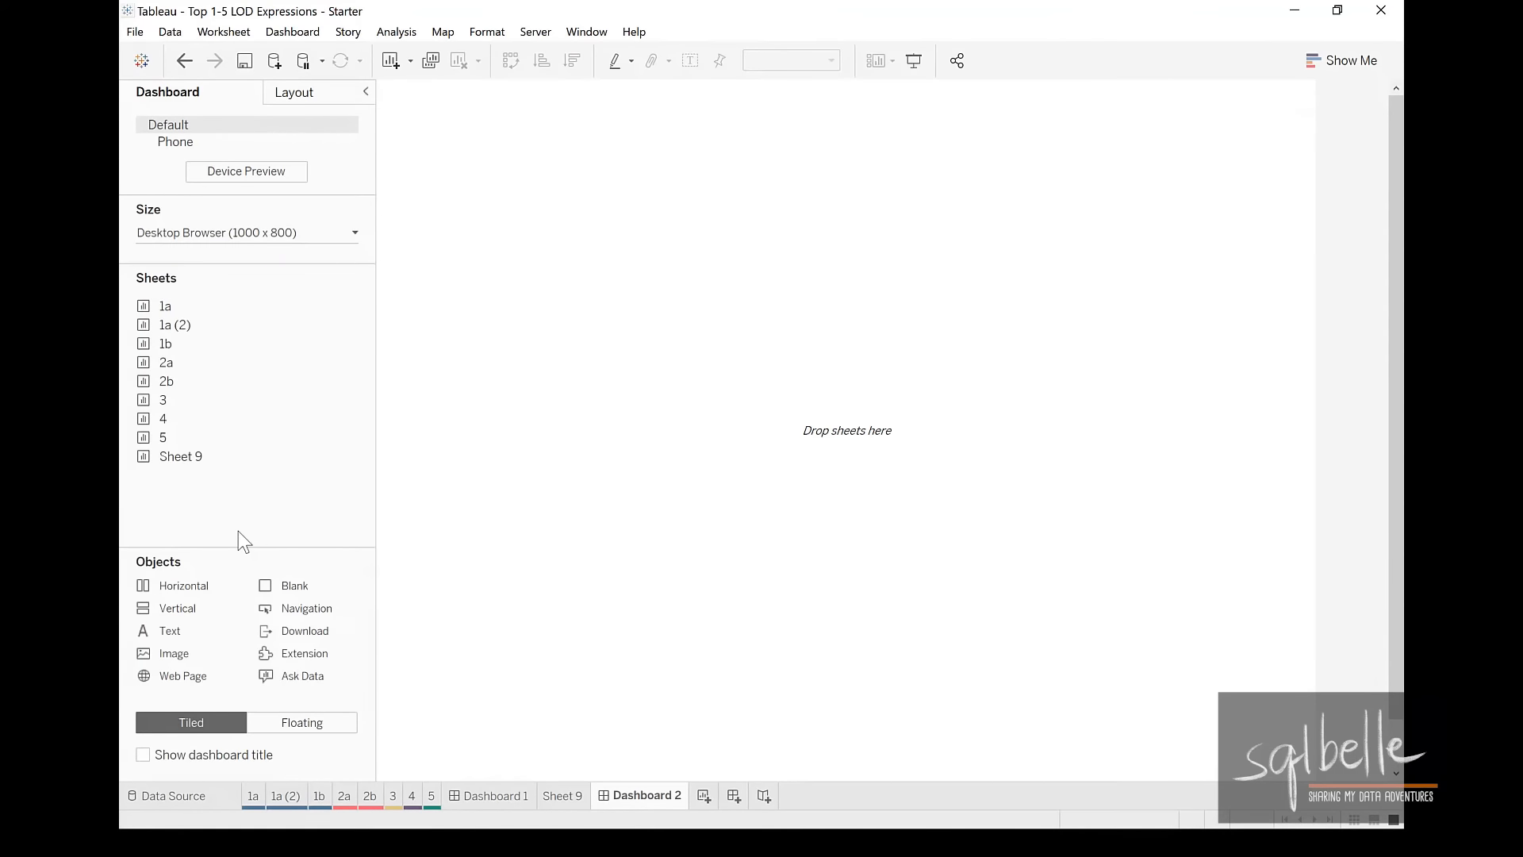
pyautogui.moveTo(171, 400); pyautogui.dragTo(531, 270)
pyautogui.moveTo(169, 458); pyautogui.dragTo(645, 265)
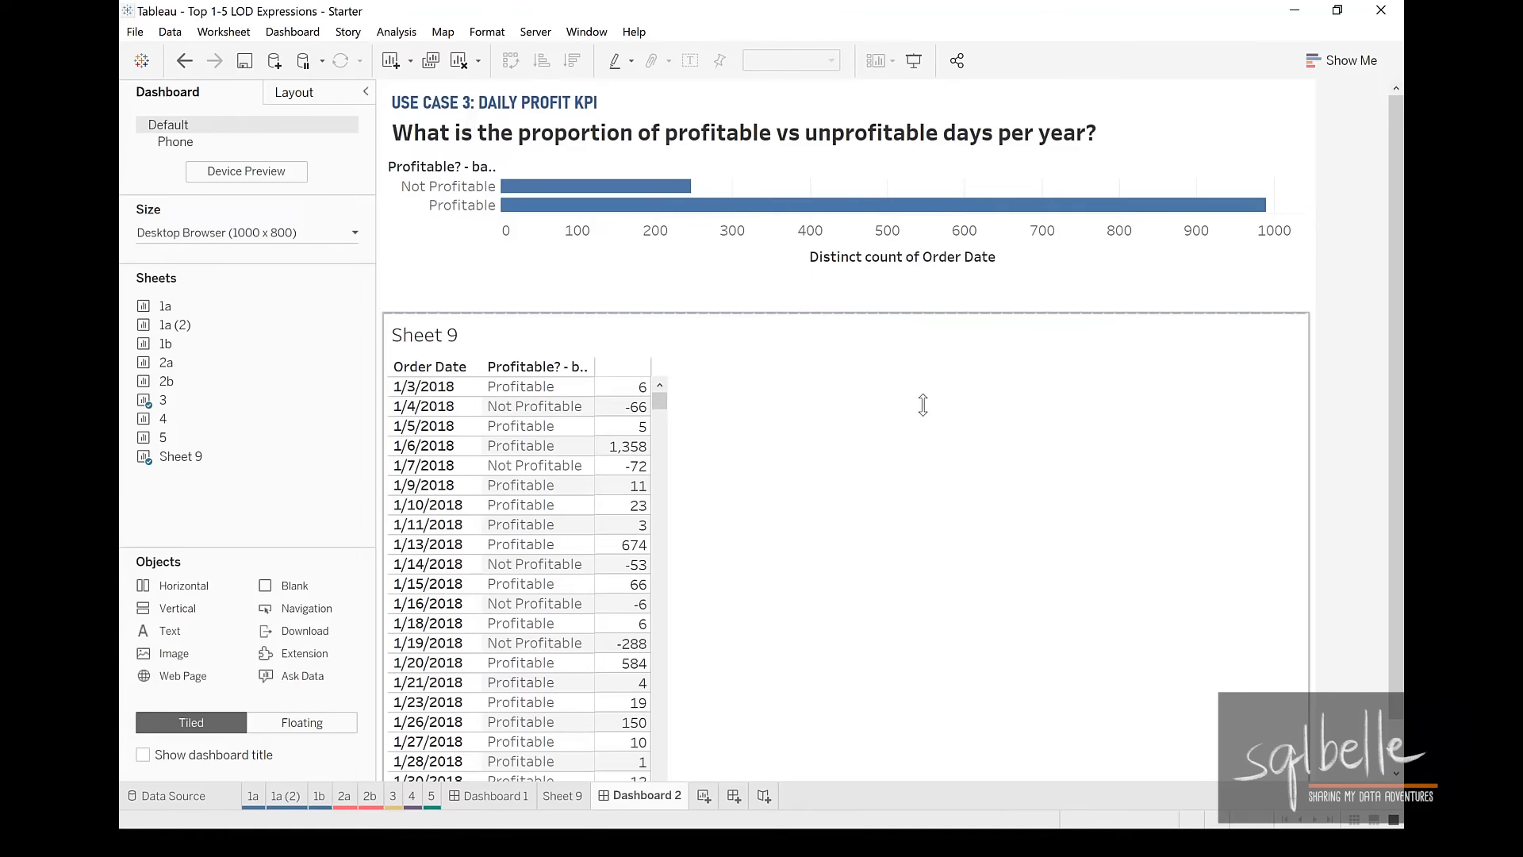
# - Use the sheet 3 chart as a dashboard filter, and filter the daily list to Not Profitable days
pyautogui.click(1213, 122)
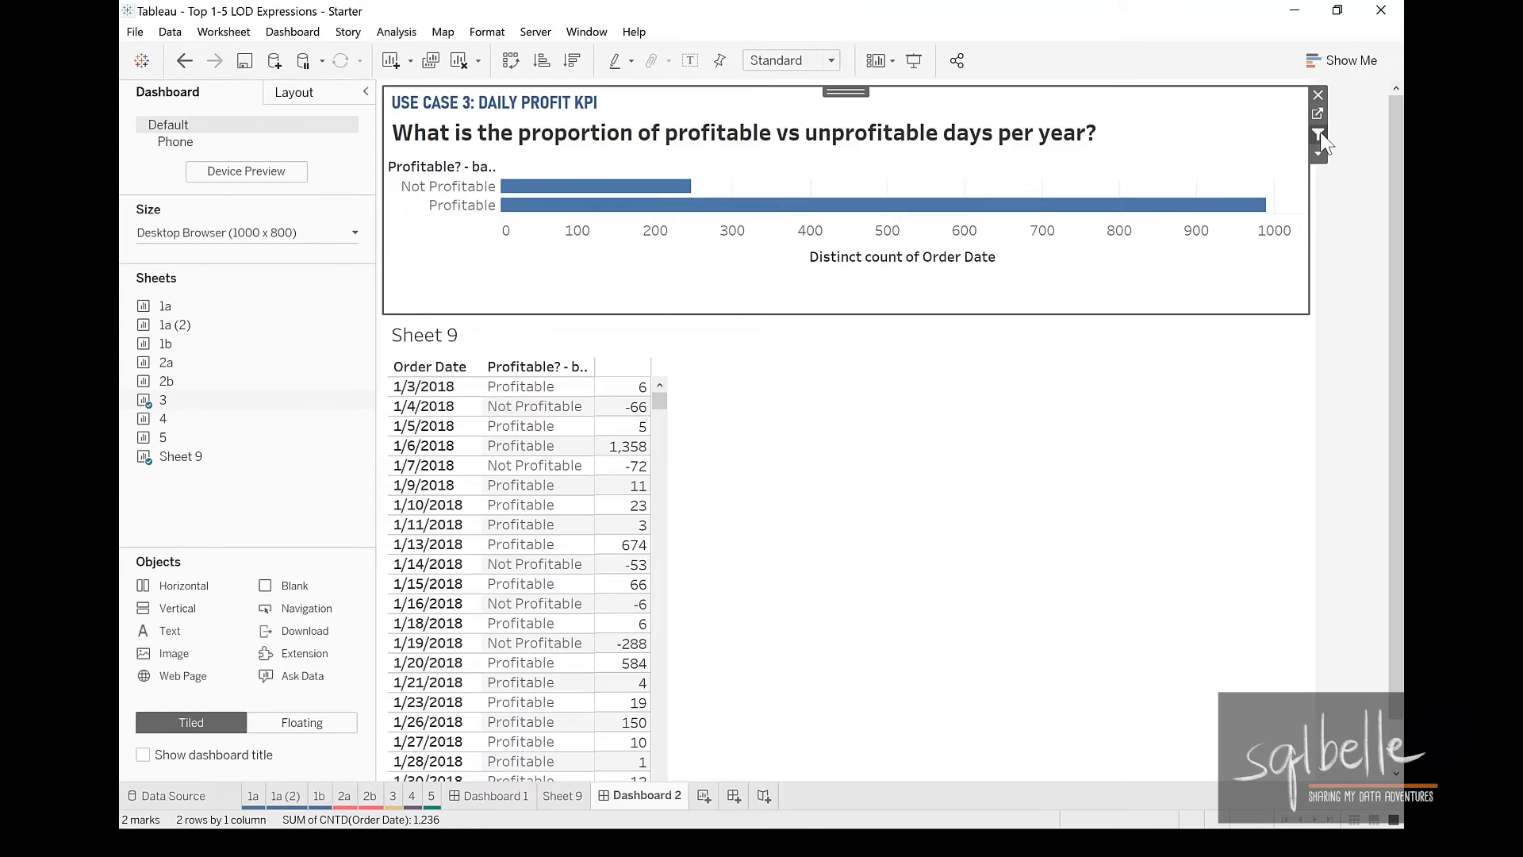
pyautogui.moveTo(553, 193)
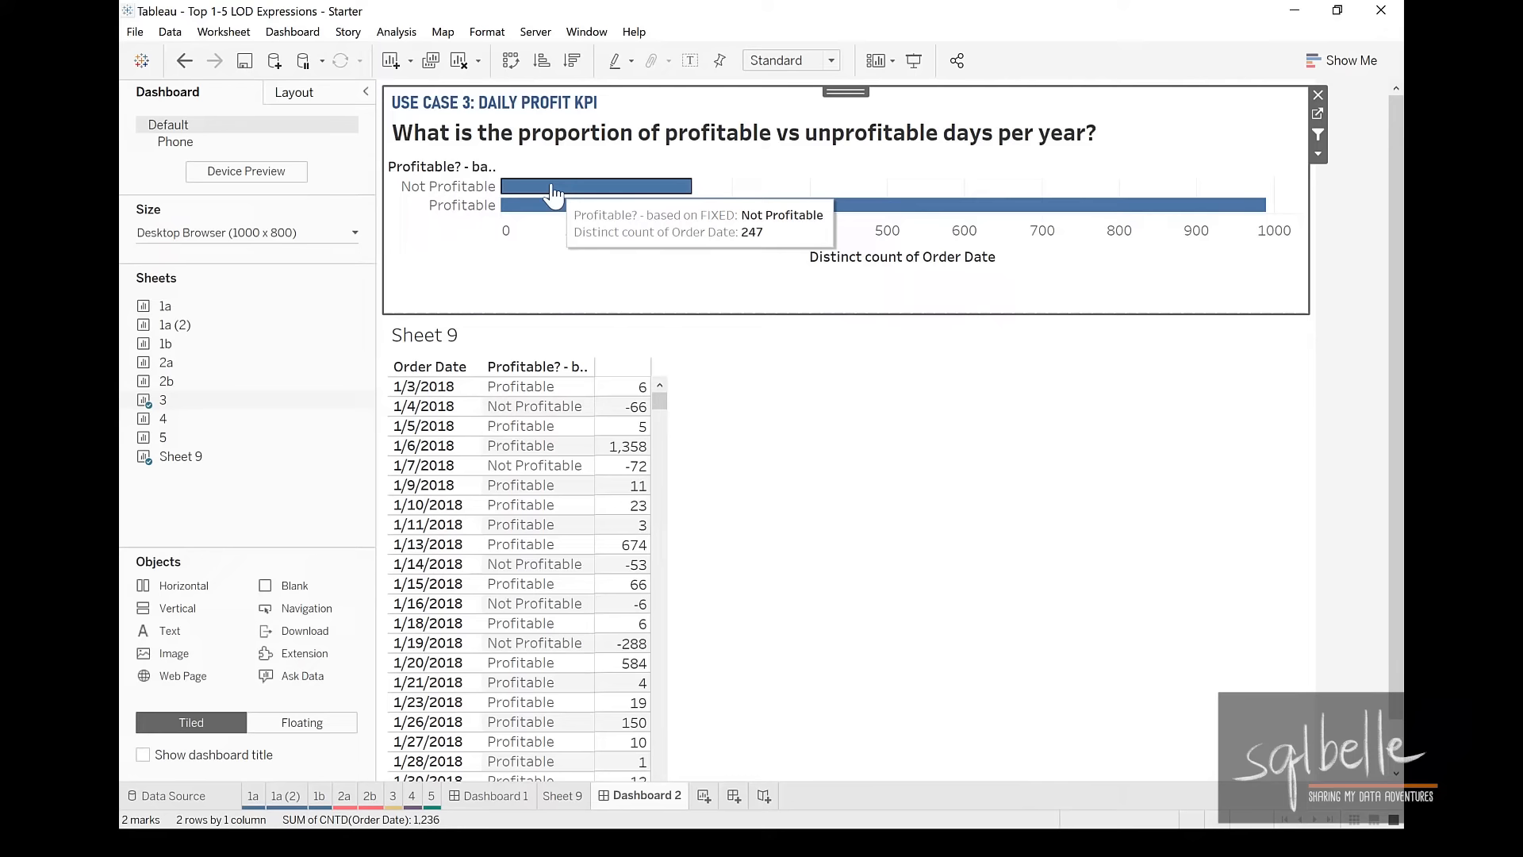
pyautogui.click(553, 192)
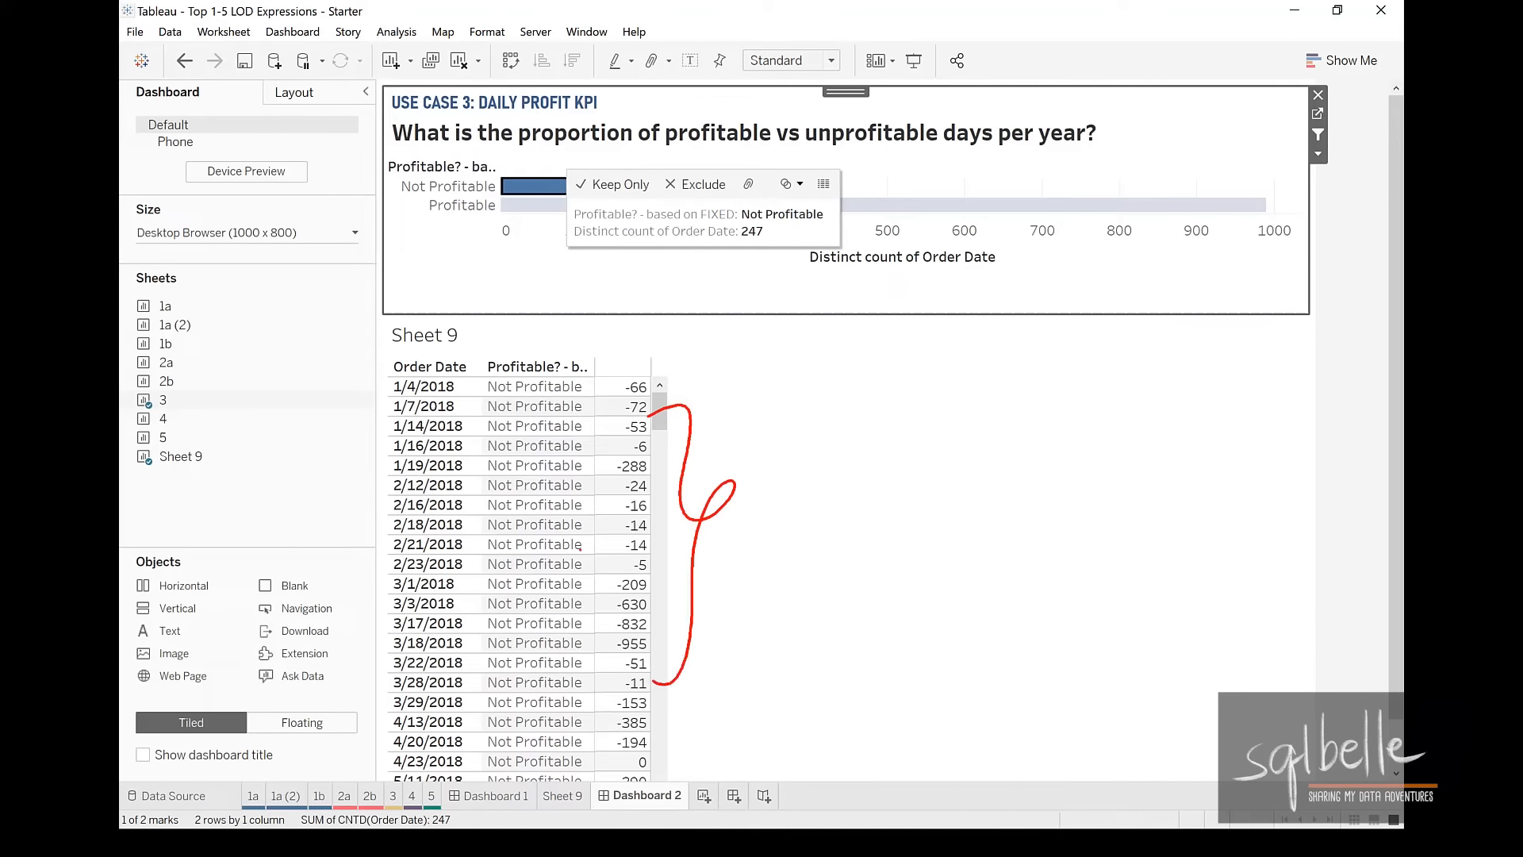
# - Compare the daily list for Profitable and Not Profitable days, ending on Not Profitable sorted by profit in descending order
pyautogui.press('Escape')
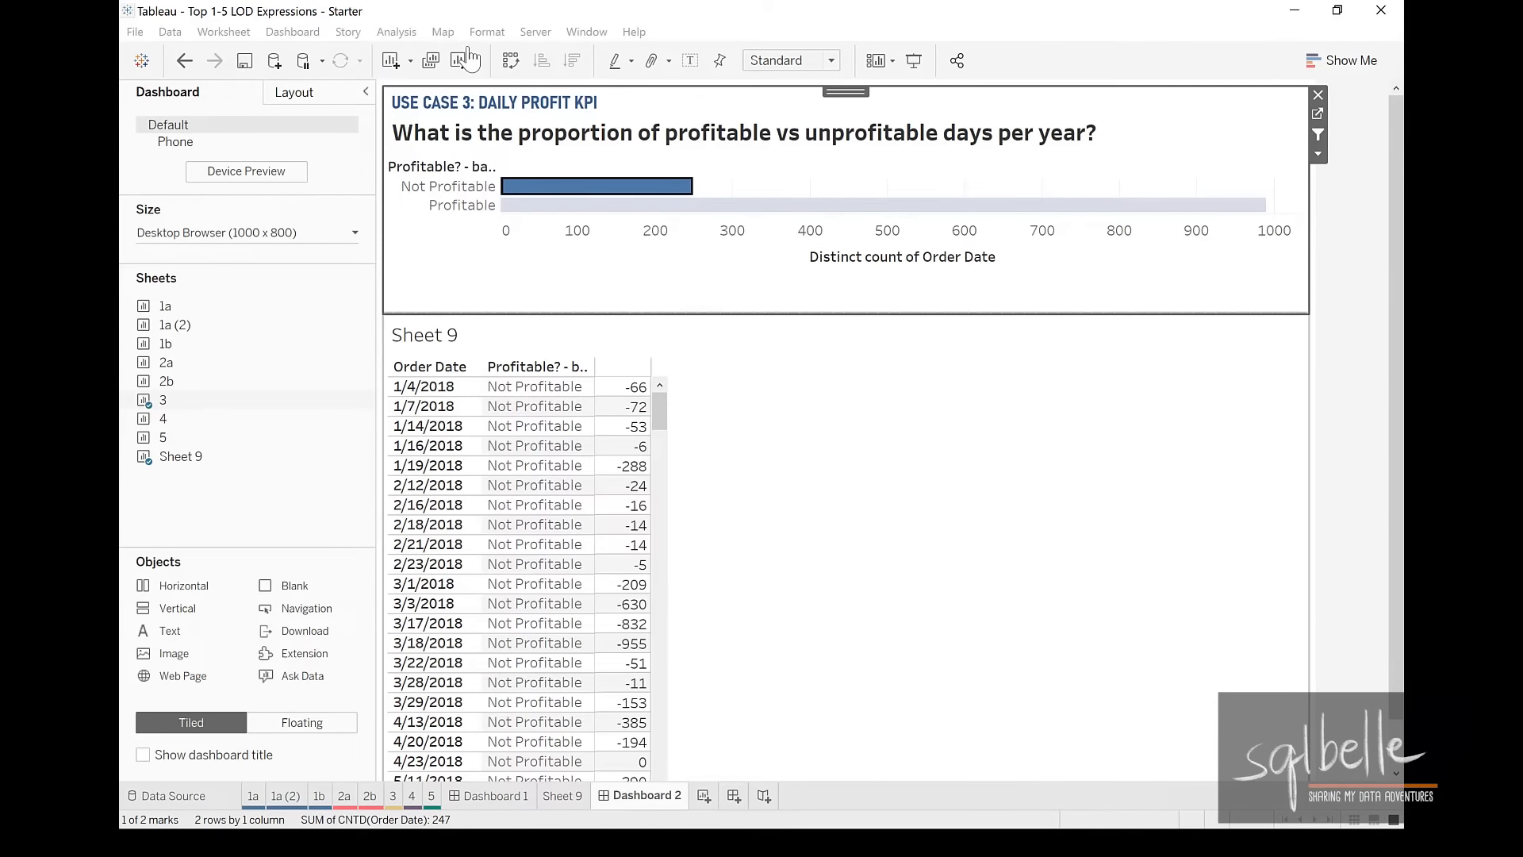
pyautogui.click(534, 206)
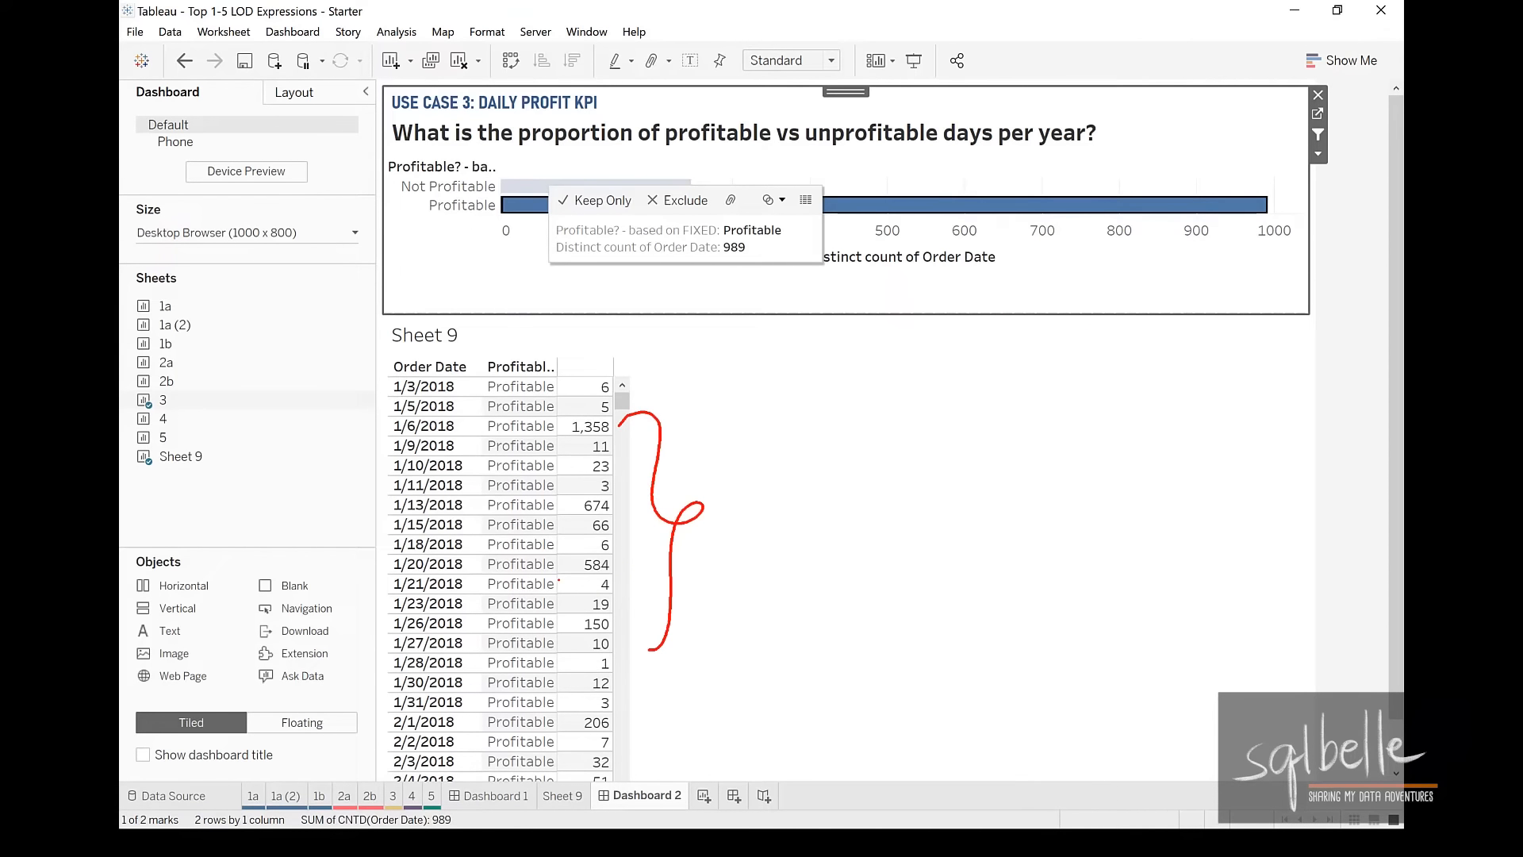
pyautogui.click(549, 191)
pyautogui.click(754, 401)
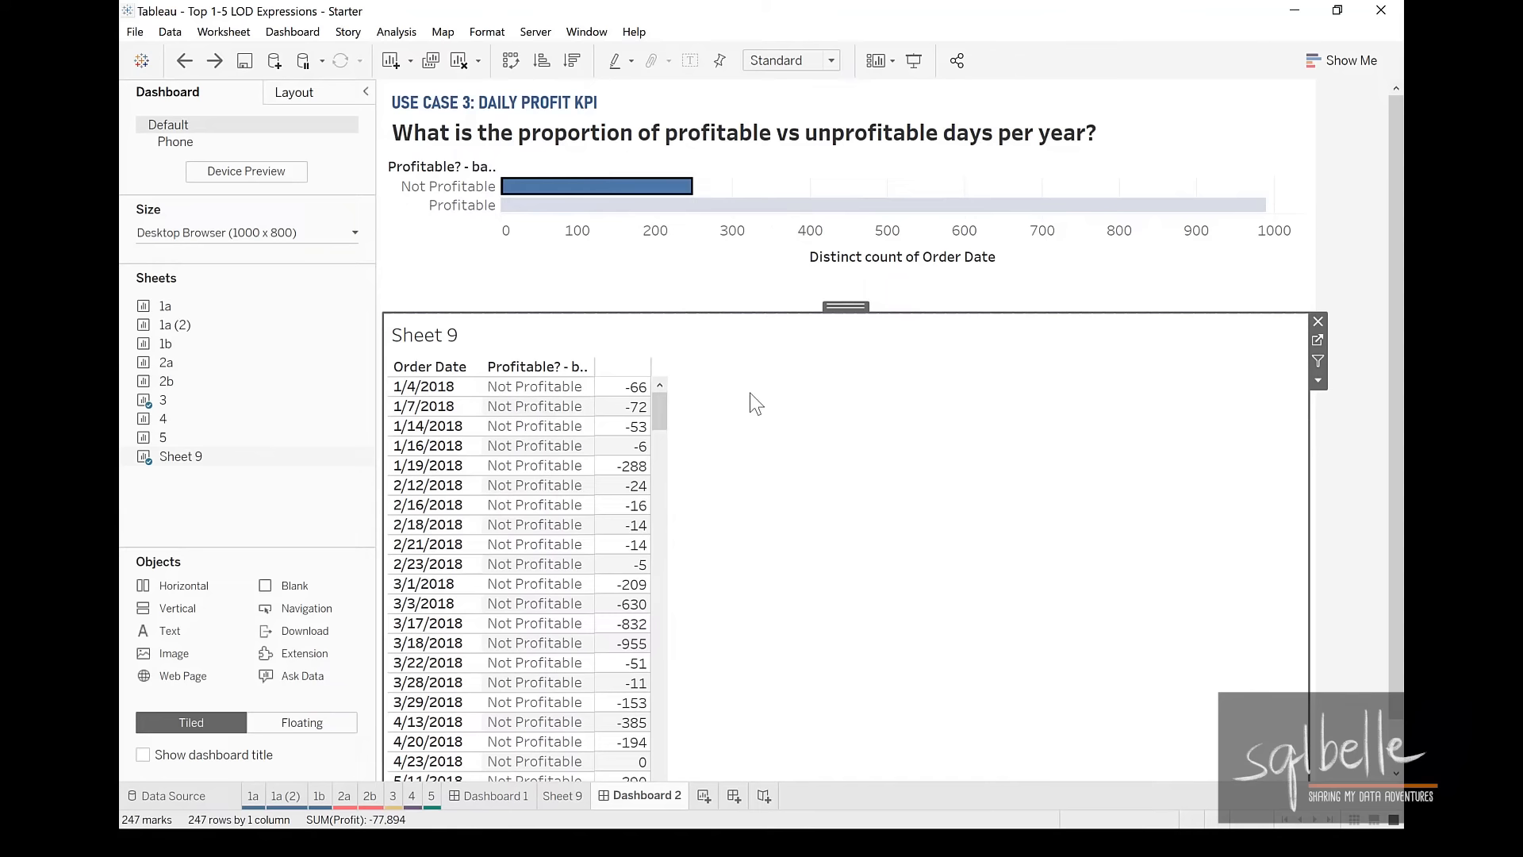
pyautogui.rightClick(606, 365)
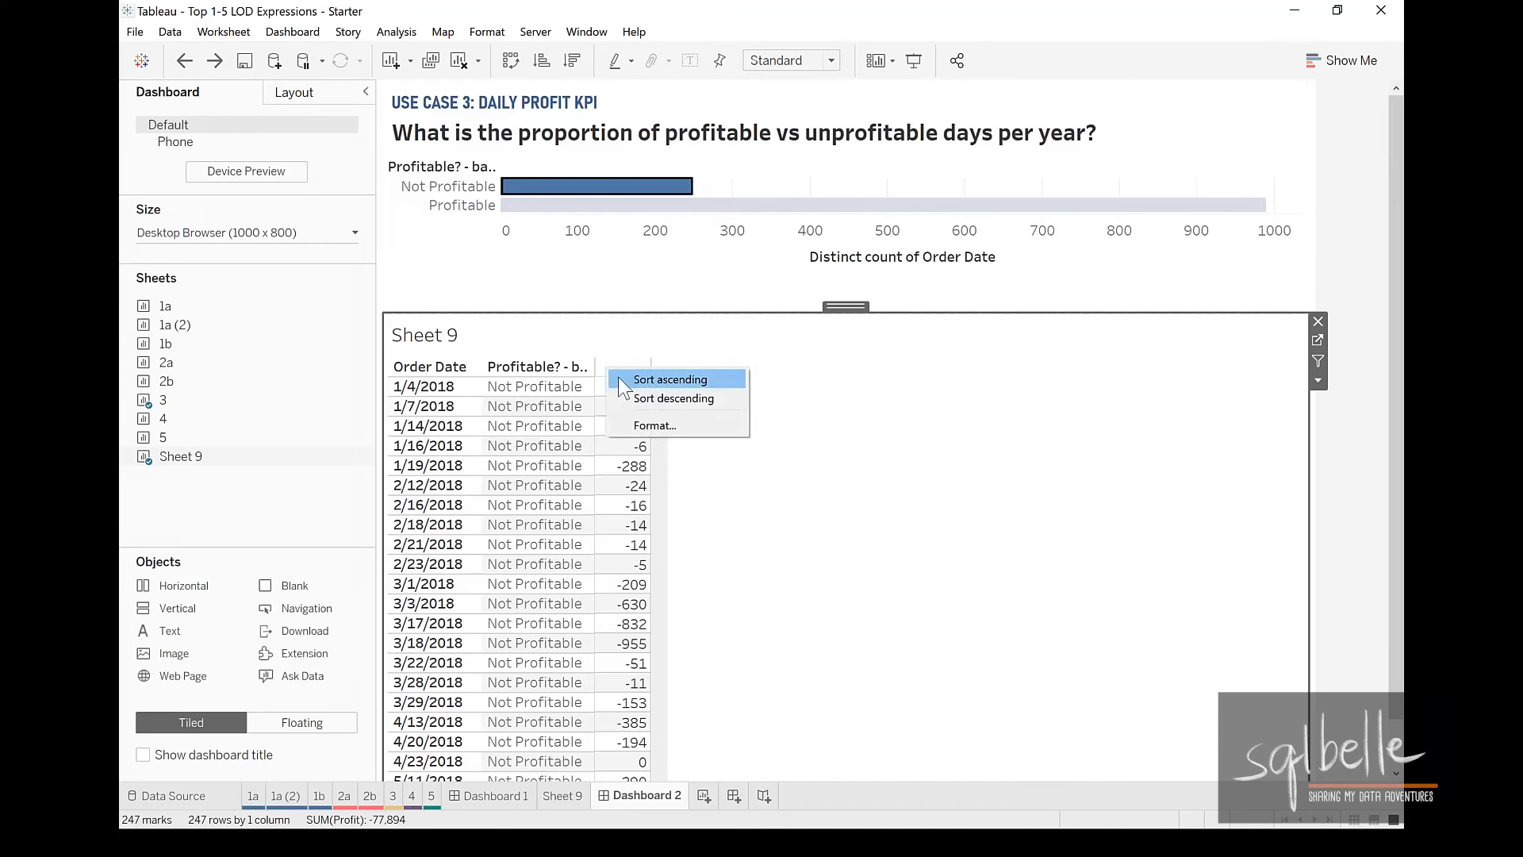
pyautogui.click(673, 399)
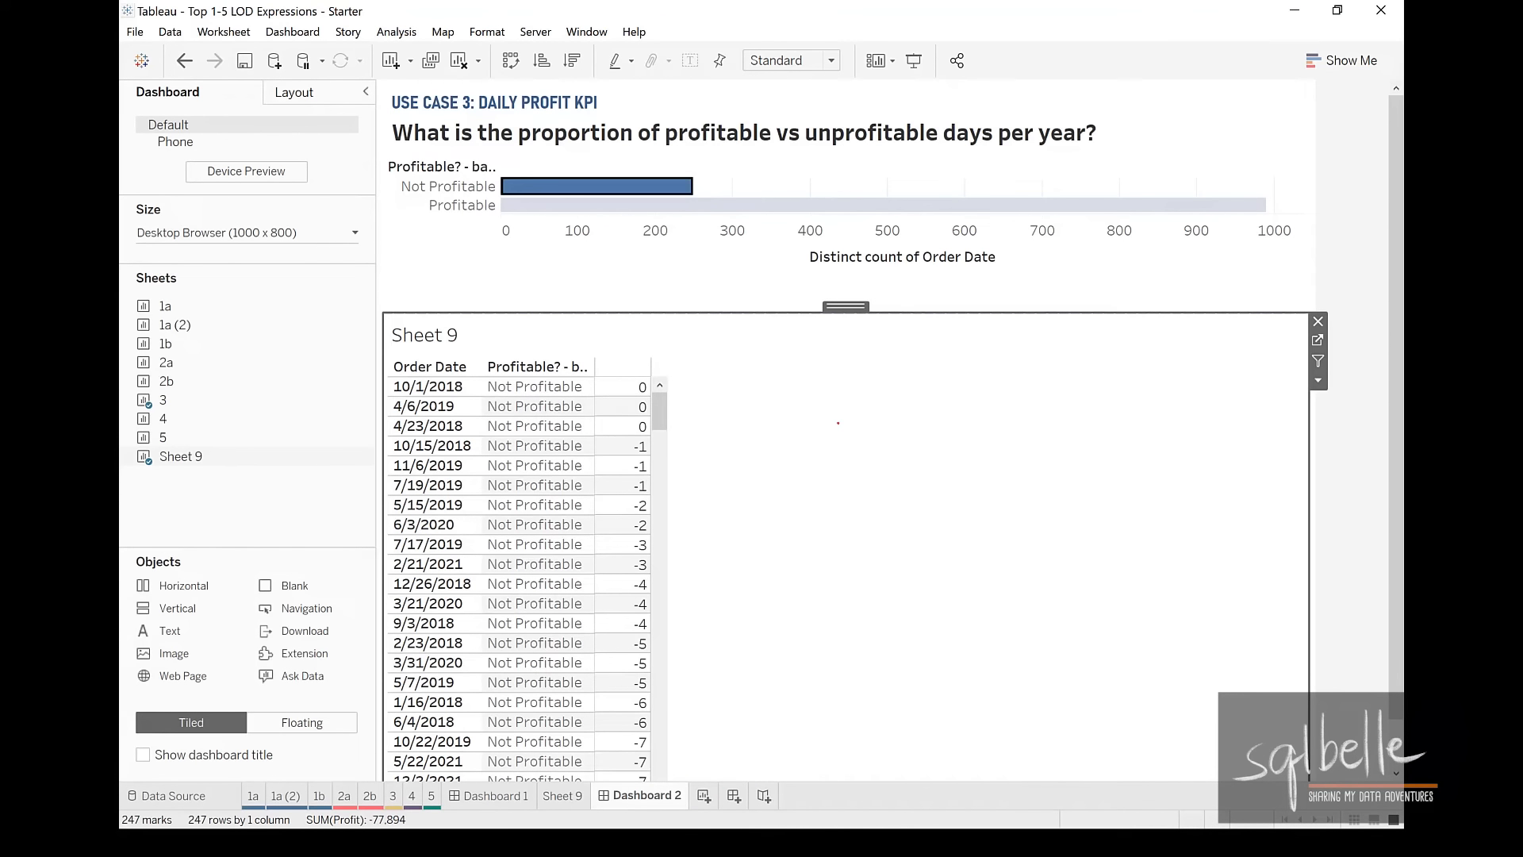
pyautogui.moveTo(674, 354)
pyautogui.mouseDown()
pyautogui.moveTo(635, 454)
pyautogui.moveTo(667, 347)
pyautogui.mouseUp()
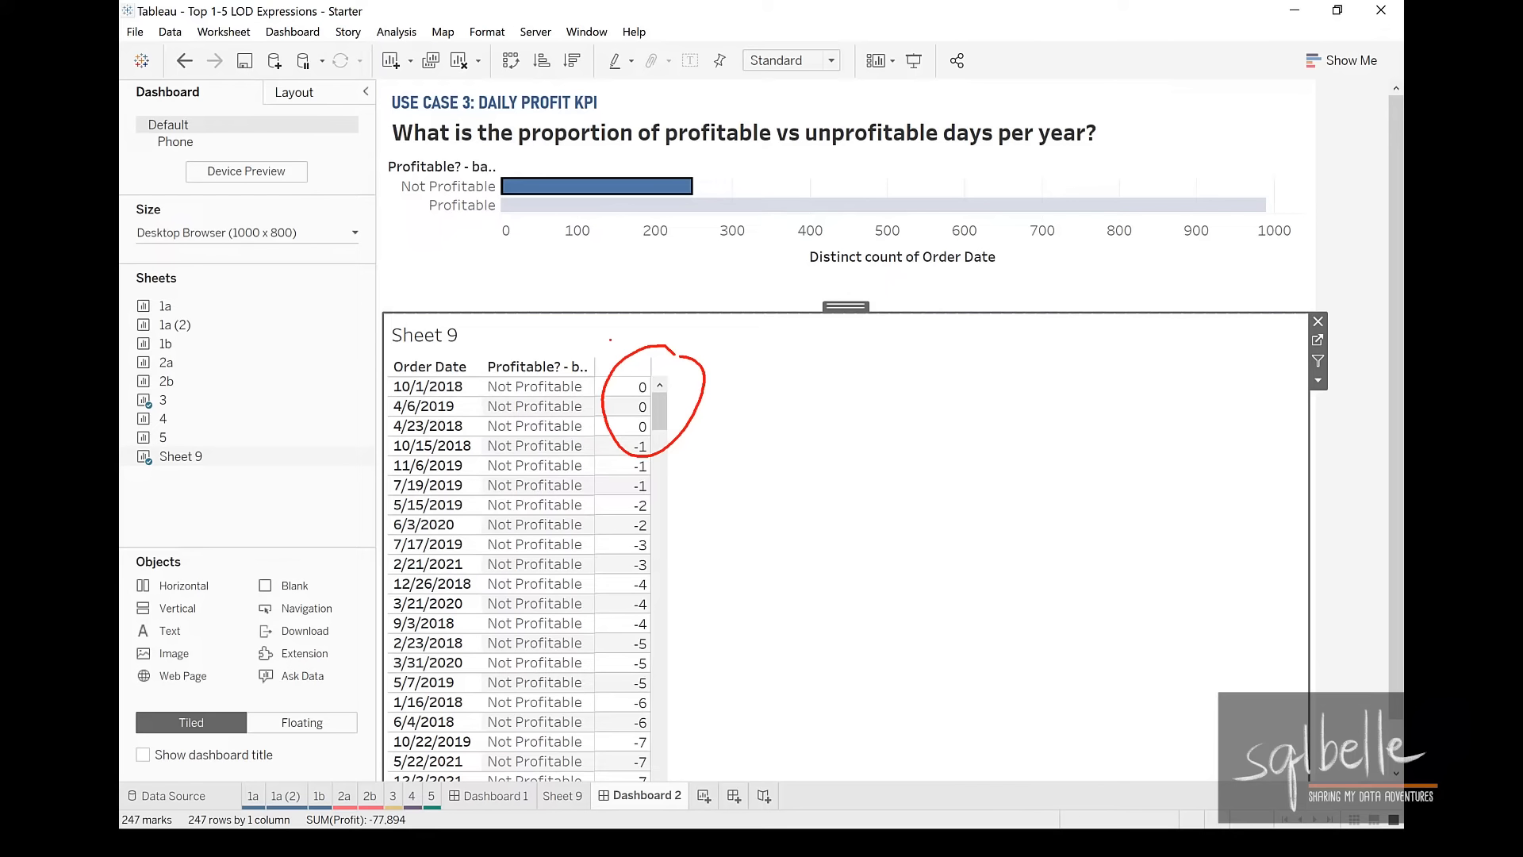
# - Filter the daily list to Profitable days and sort it by profit in ascending order
pyautogui.click(684, 205)
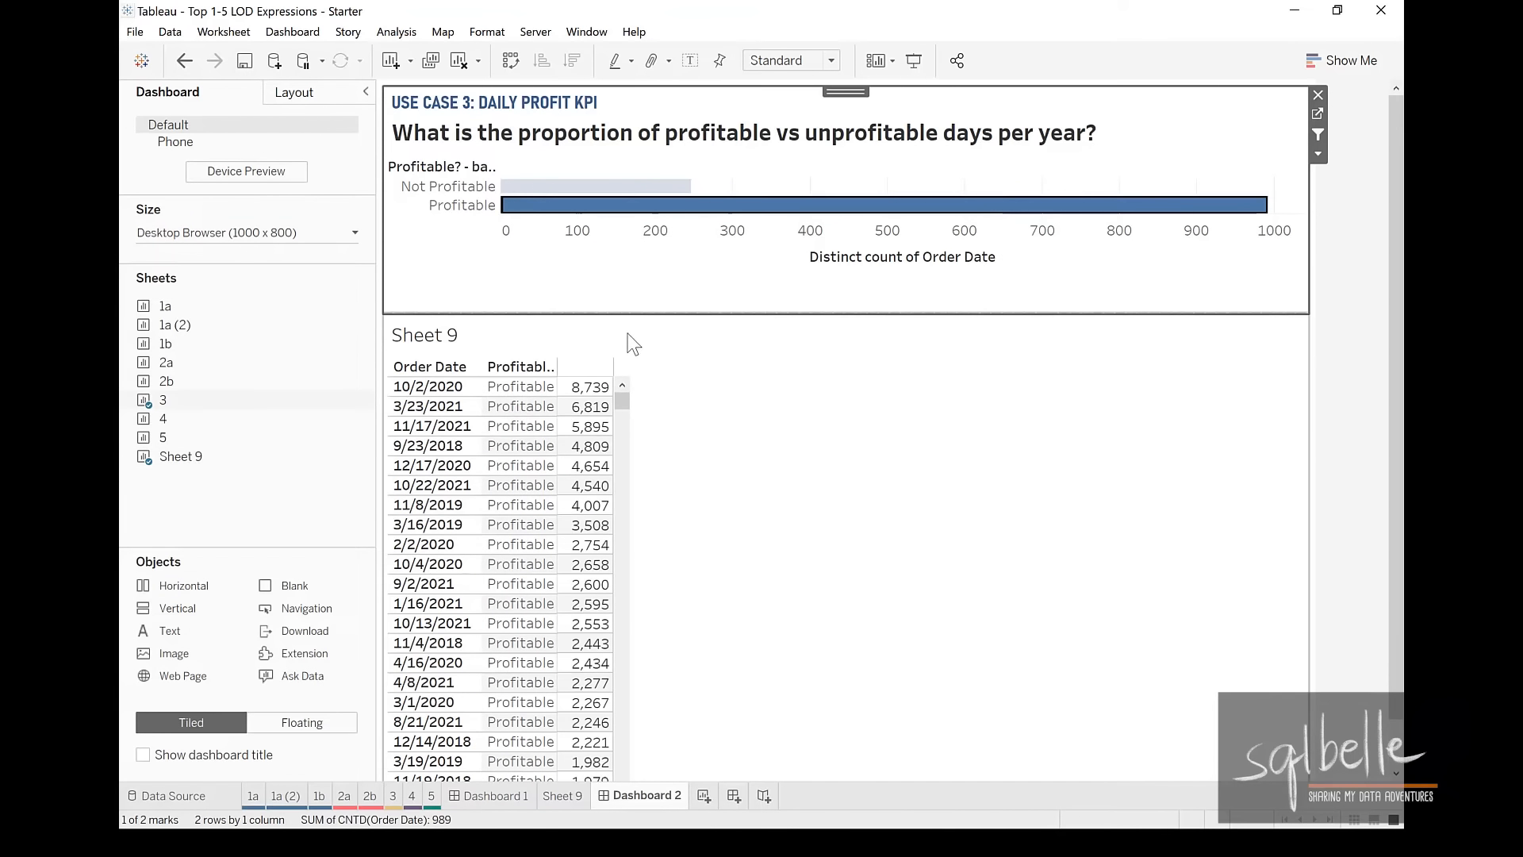
pyautogui.rightClick(603, 371)
pyautogui.click(646, 379)
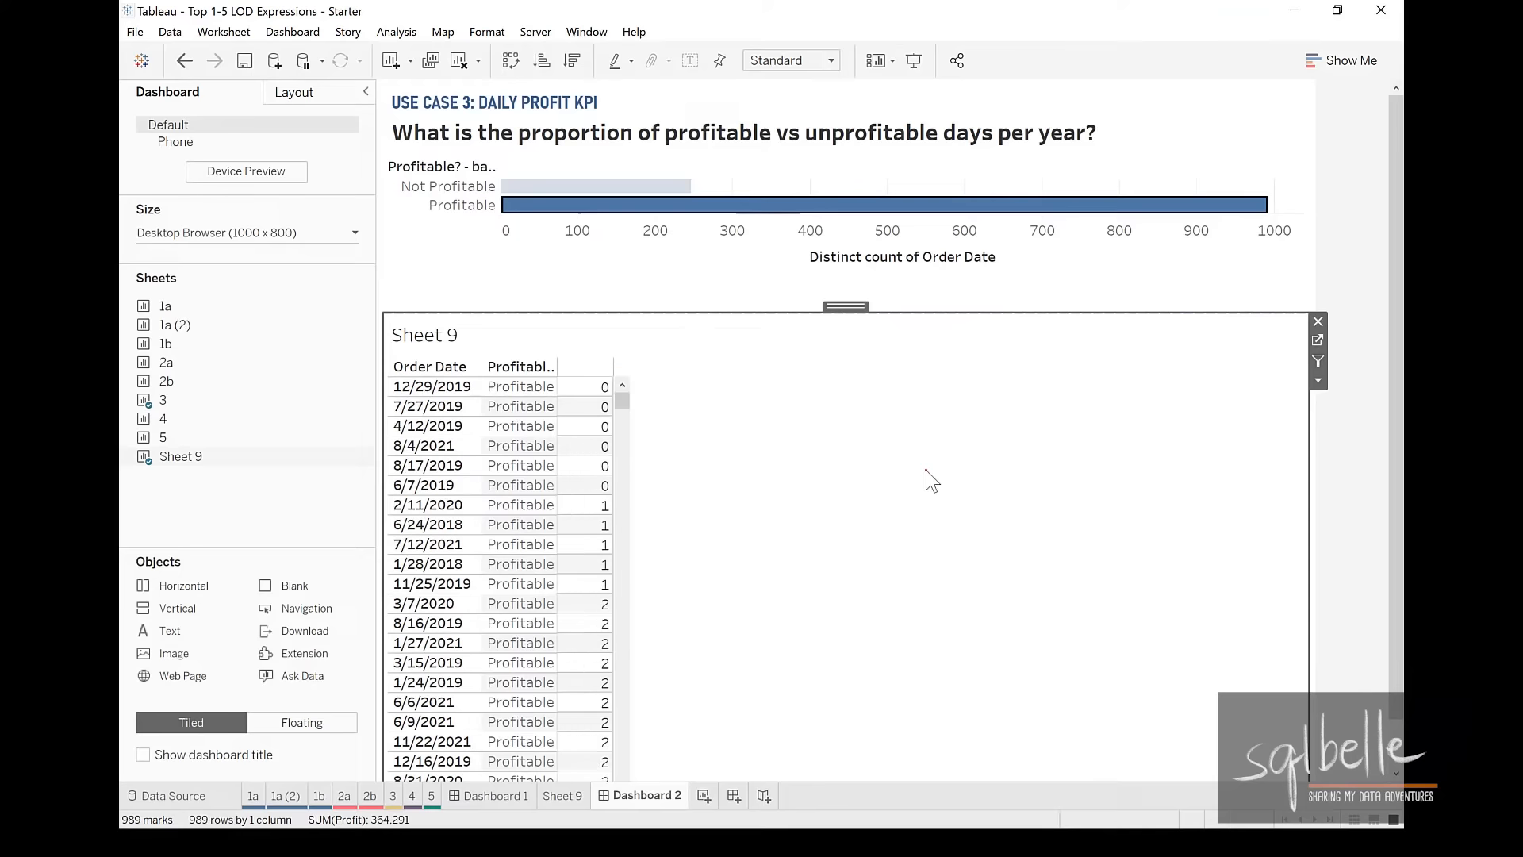
pyautogui.moveTo(624, 346)
pyautogui.mouseDown()
pyautogui.moveTo(549, 475)
pyautogui.moveTo(627, 346)
pyautogui.mouseUp()
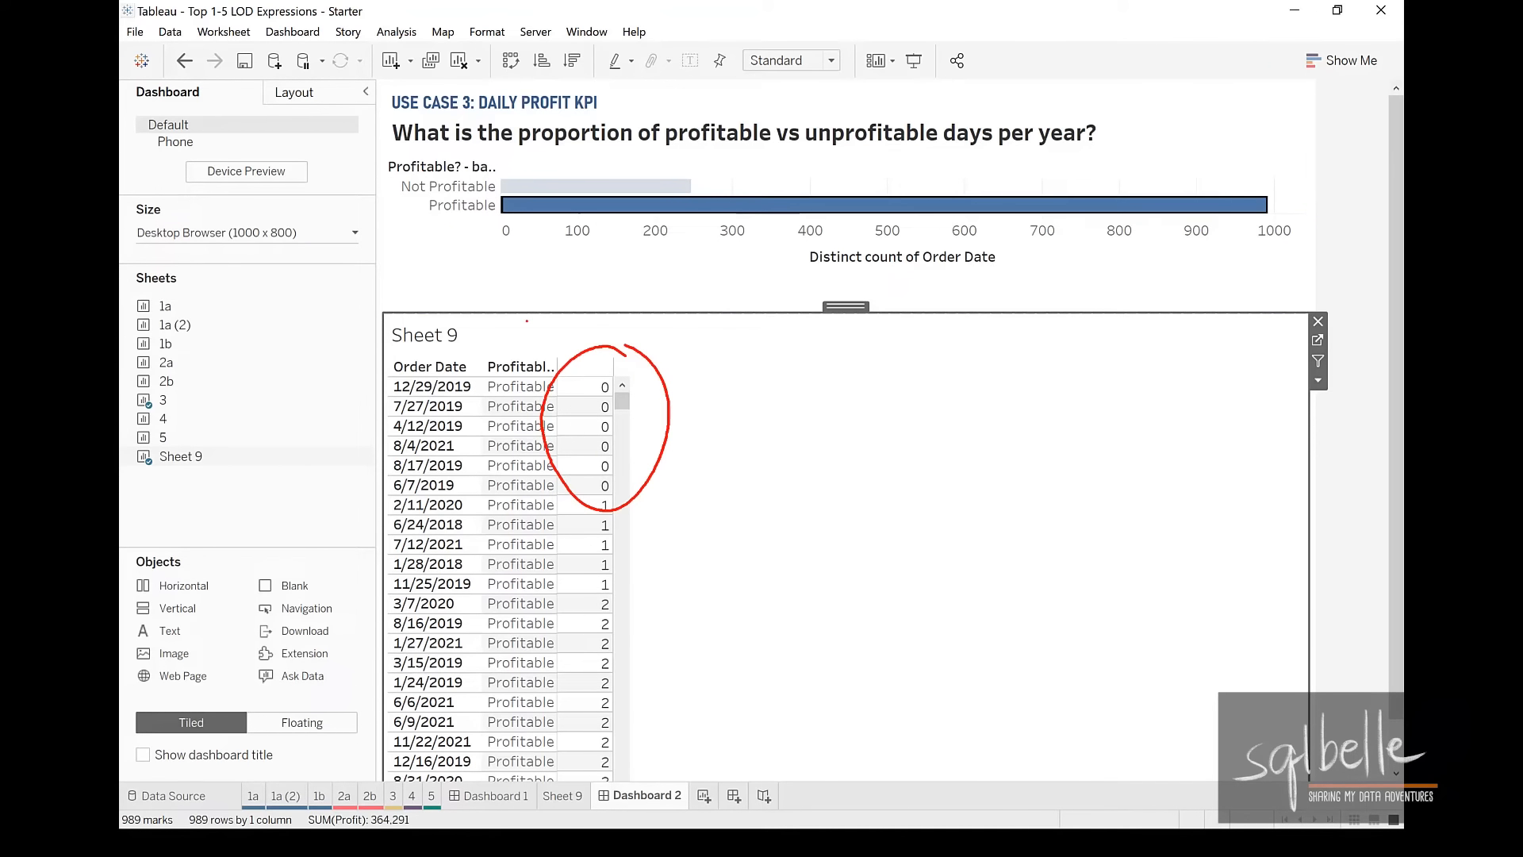
pyautogui.press('Escape')
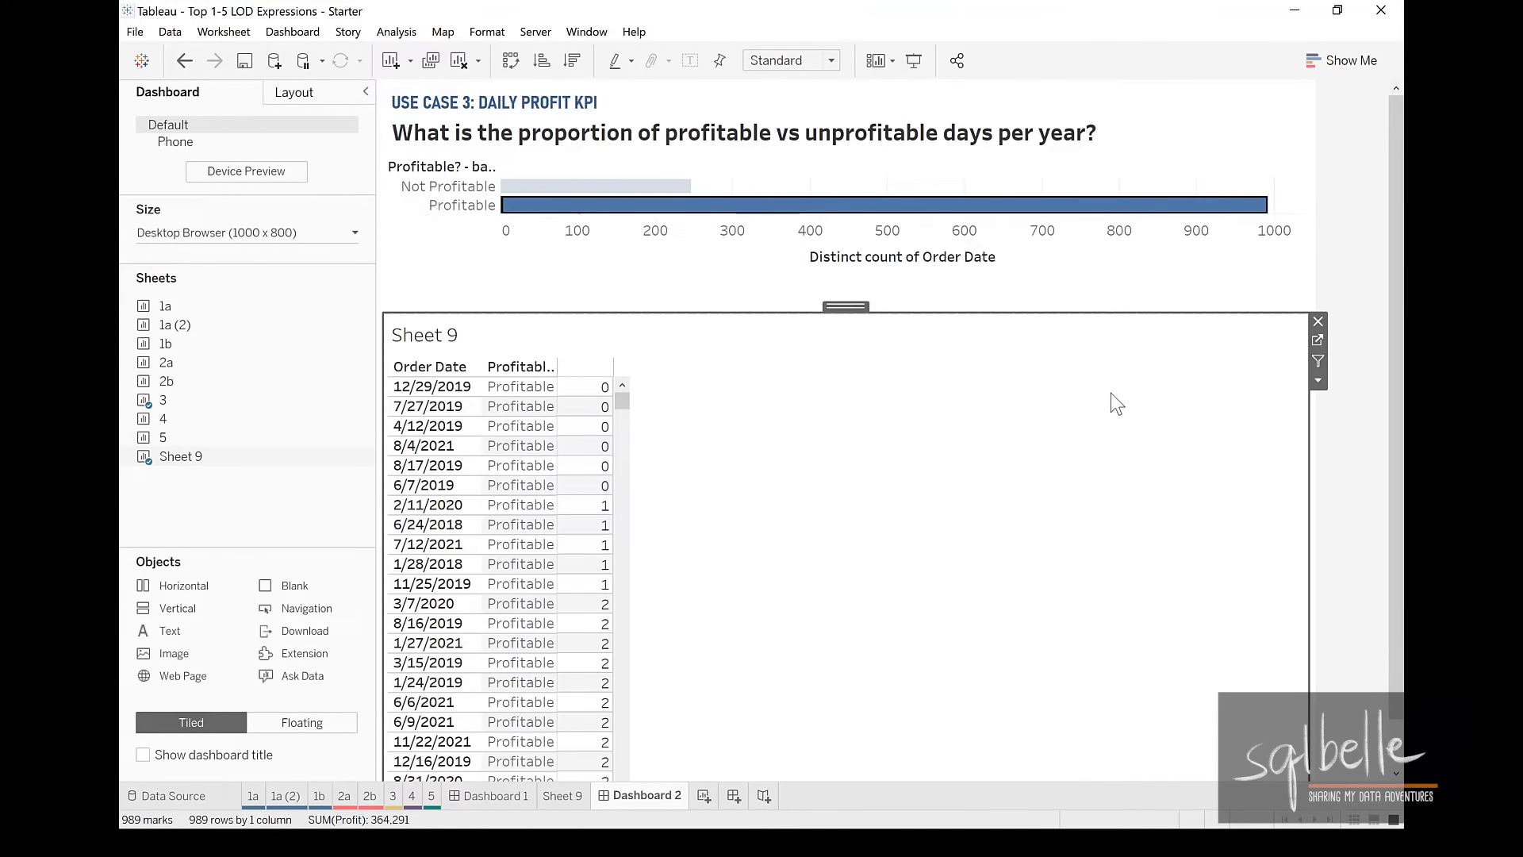
# - In Sheet 9, format the summed Profit as custom currency with a $ prefix and six decimal places
pyautogui.click(1318, 340)
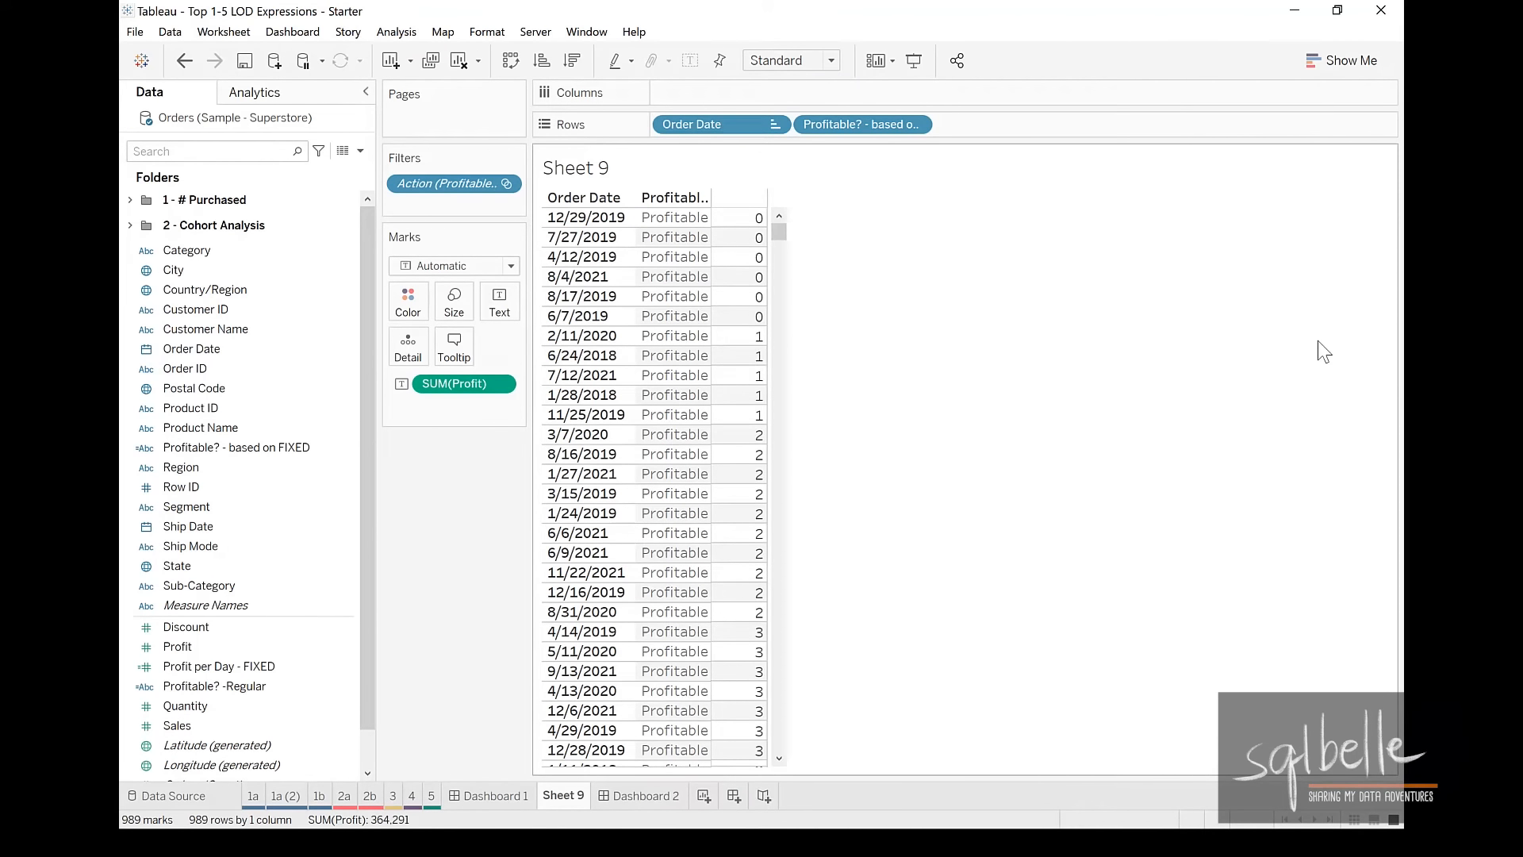
pyautogui.click(501, 384)
pyautogui.click(483, 457)
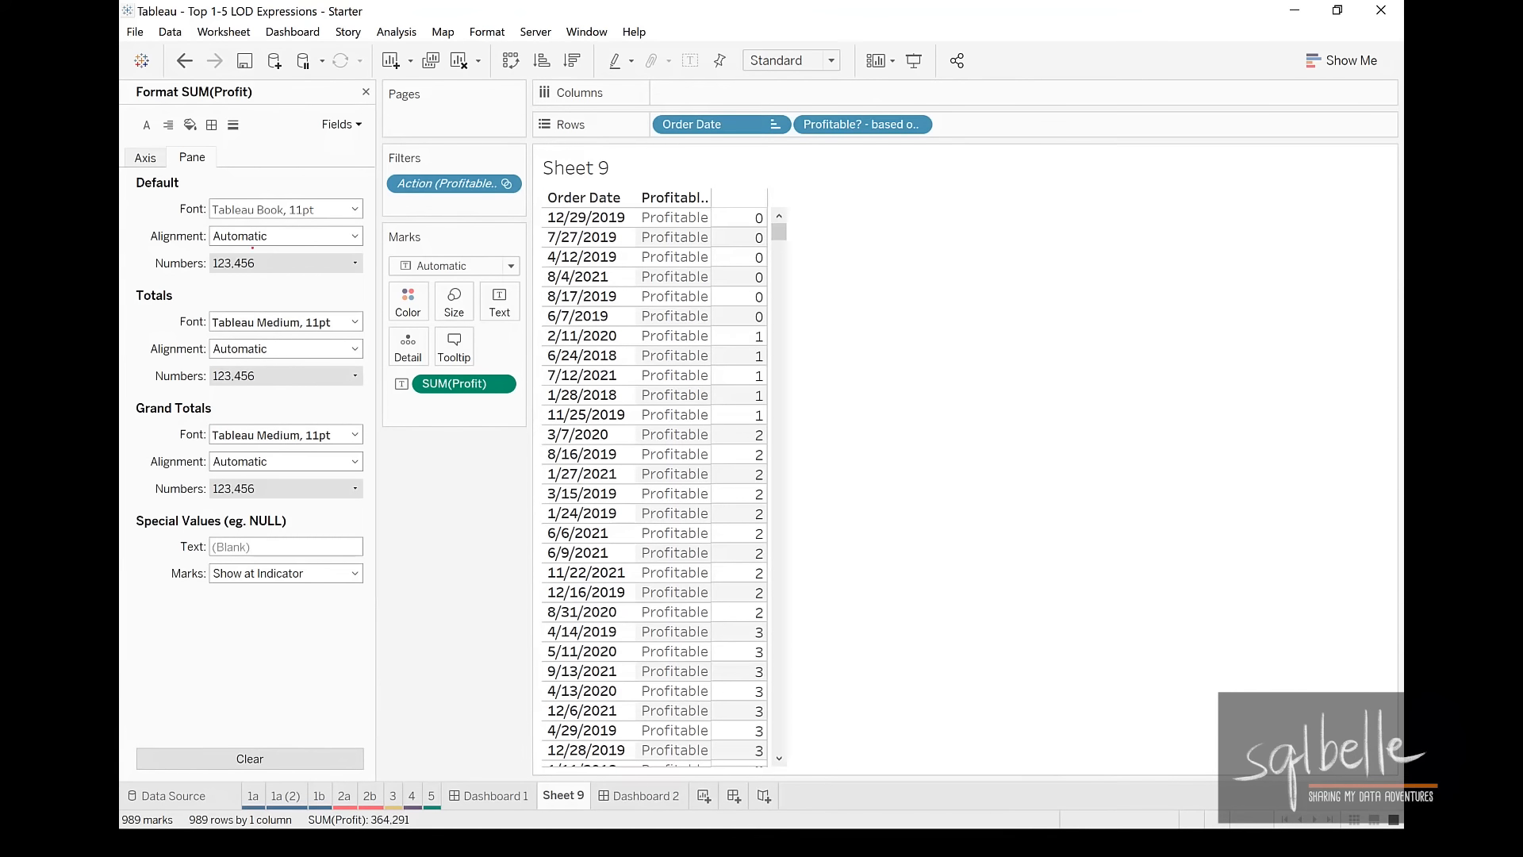
pyautogui.moveTo(253, 248)
pyautogui.mouseDown()
pyautogui.moveTo(187, 292)
pyautogui.moveTo(269, 238)
pyautogui.mouseUp()
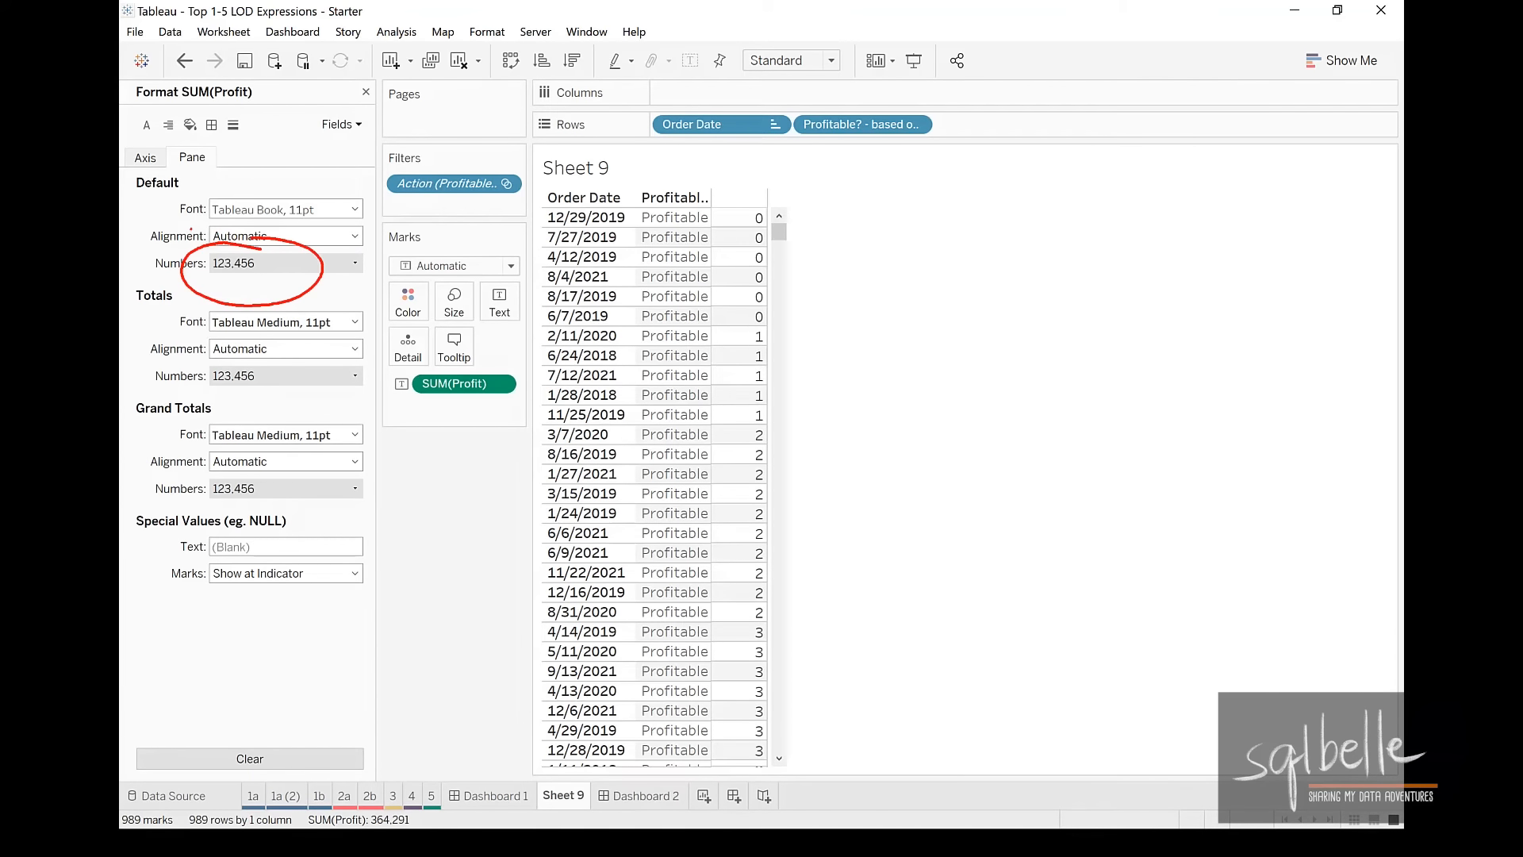
pyautogui.press('Escape')
pyautogui.click(352, 262)
pyautogui.click(266, 348)
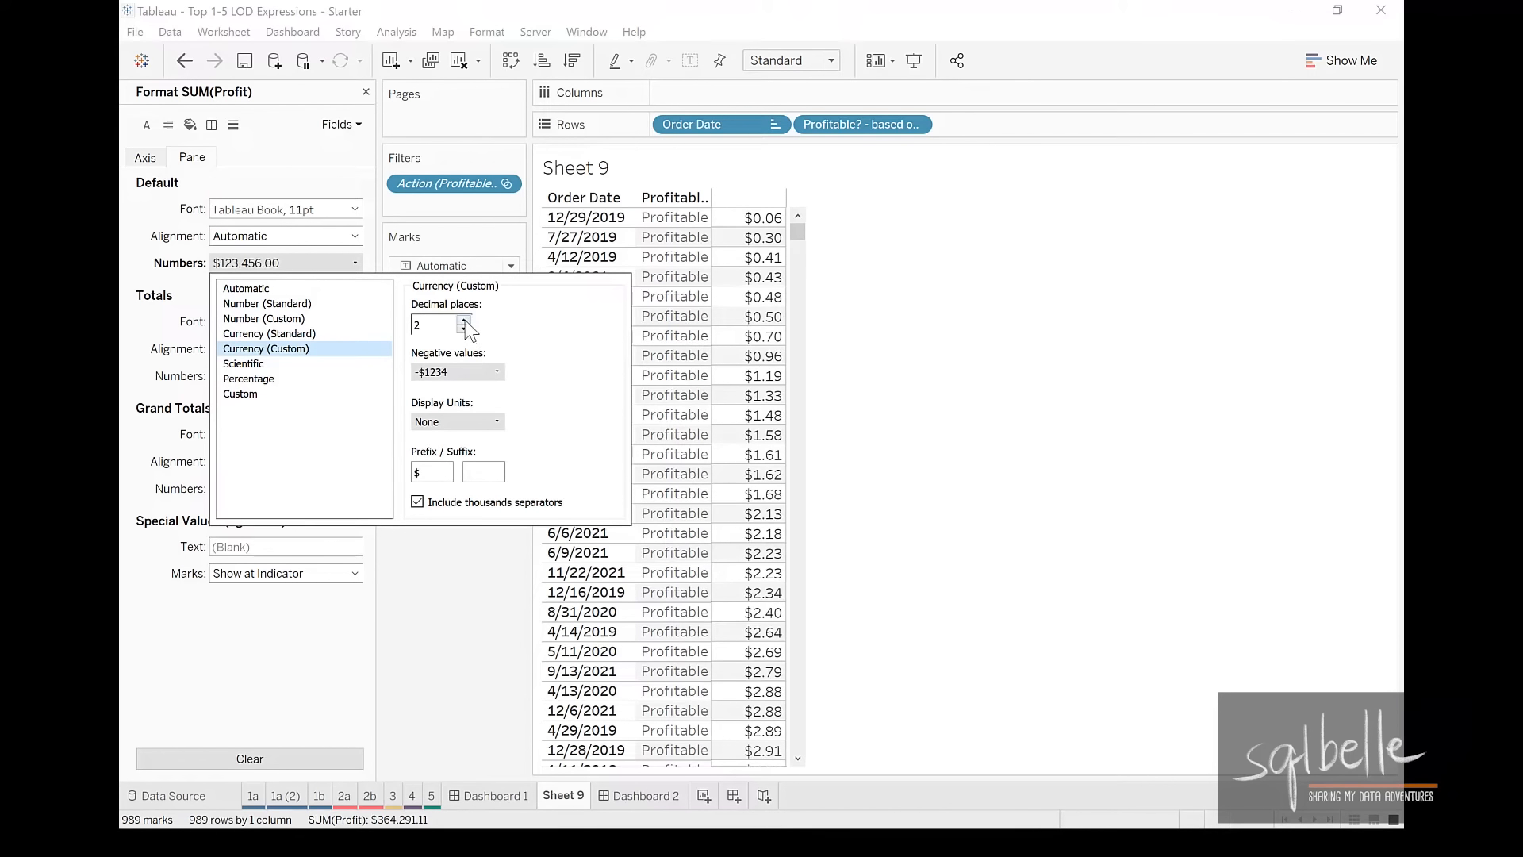
pyautogui.click(464, 321)
pyautogui.click(464, 321)
pyautogui.click(464, 320)
pyautogui.click(464, 321)
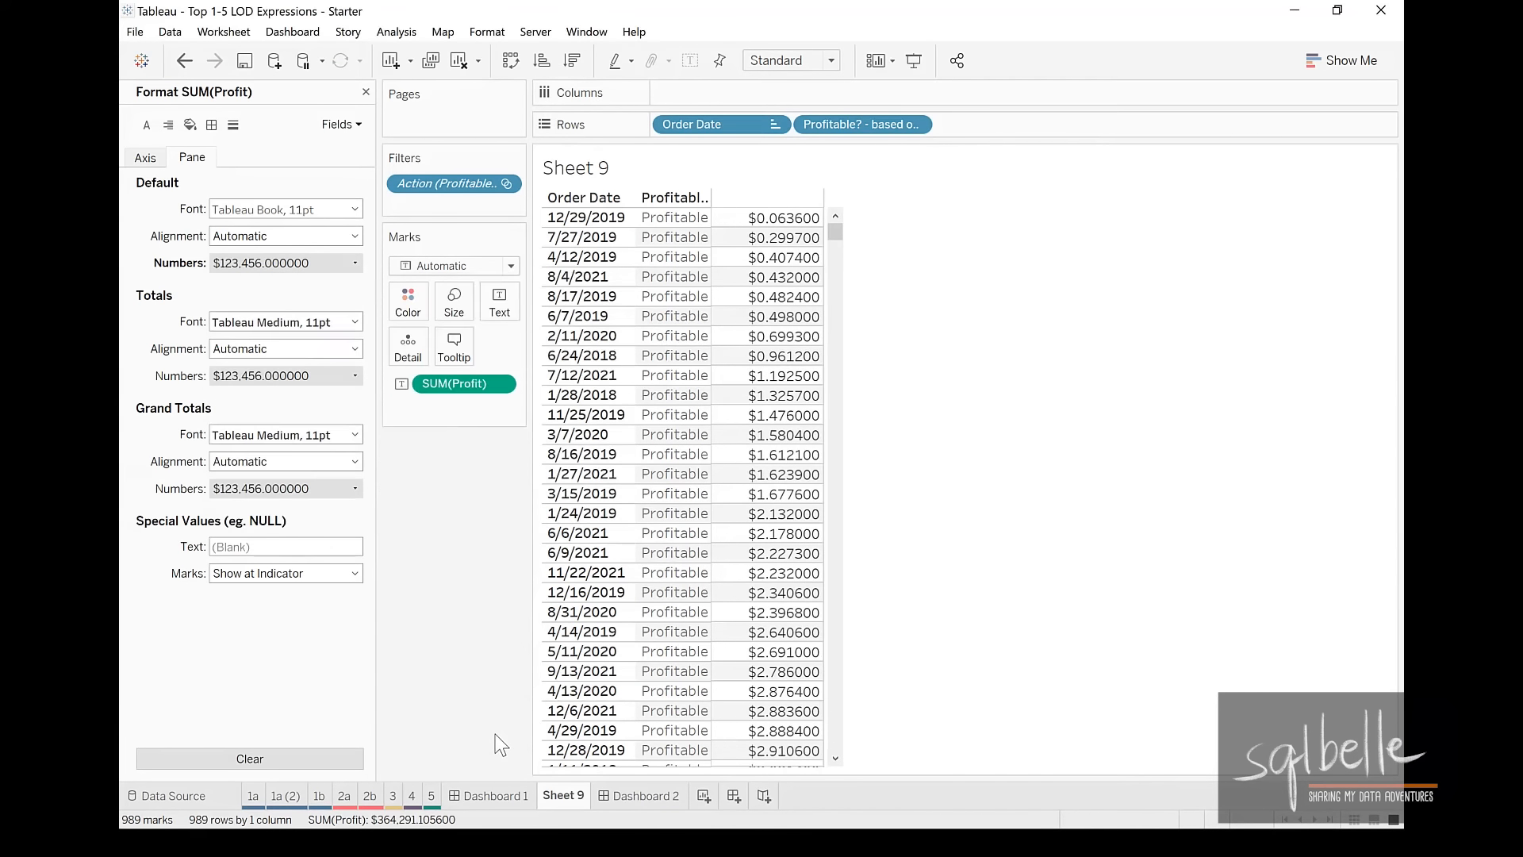
# - On Dashboard 2, filter the reformatted daily list to Not Profitable days and sort it by profit in descending order
pyautogui.click(640, 795)
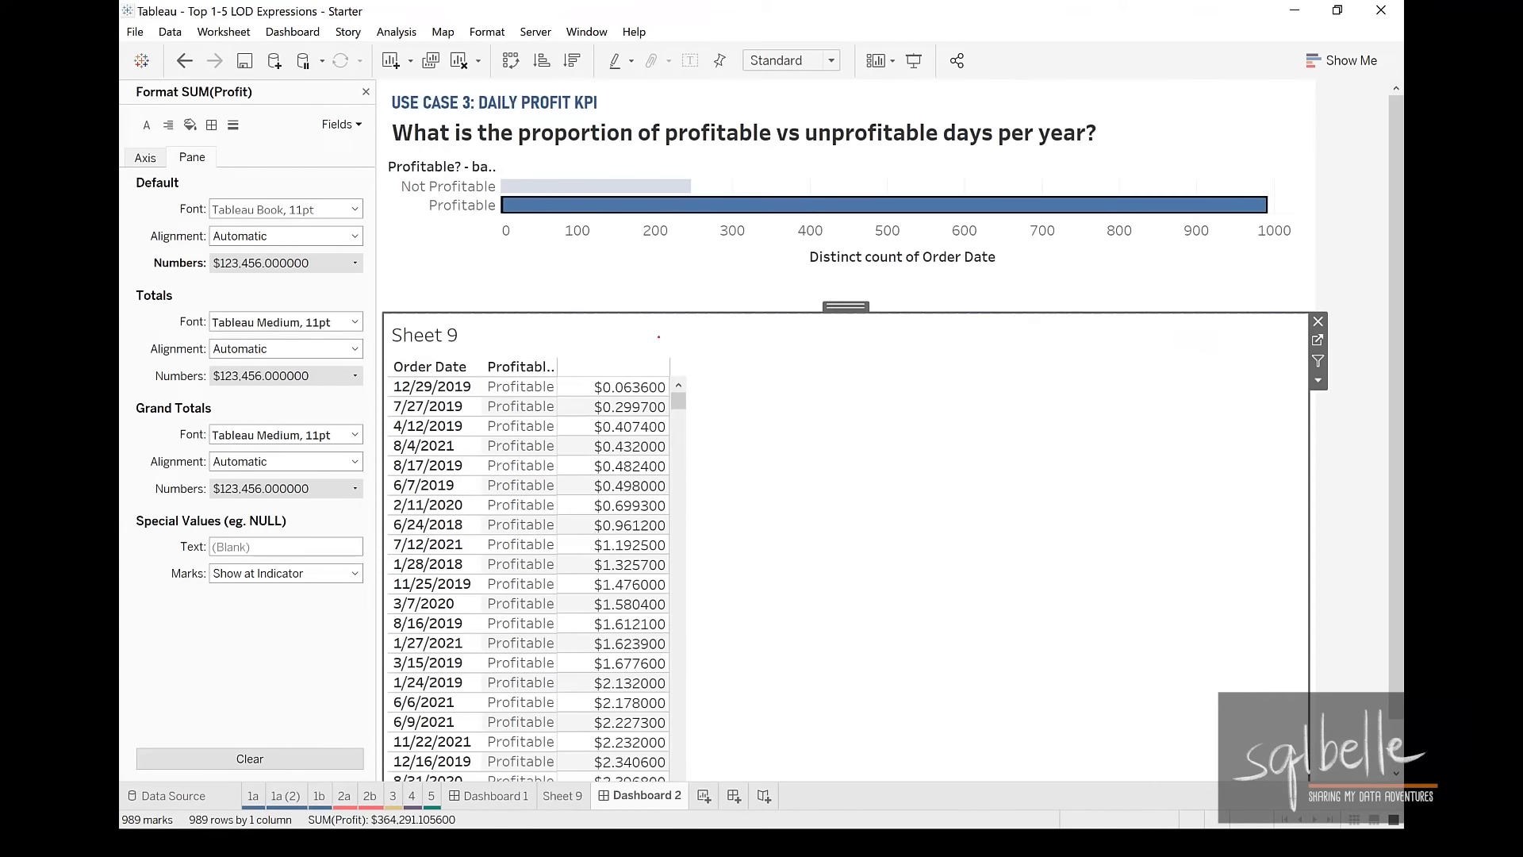
pyautogui.moveTo(628, 525); pyautogui.dragTo(690, 350)
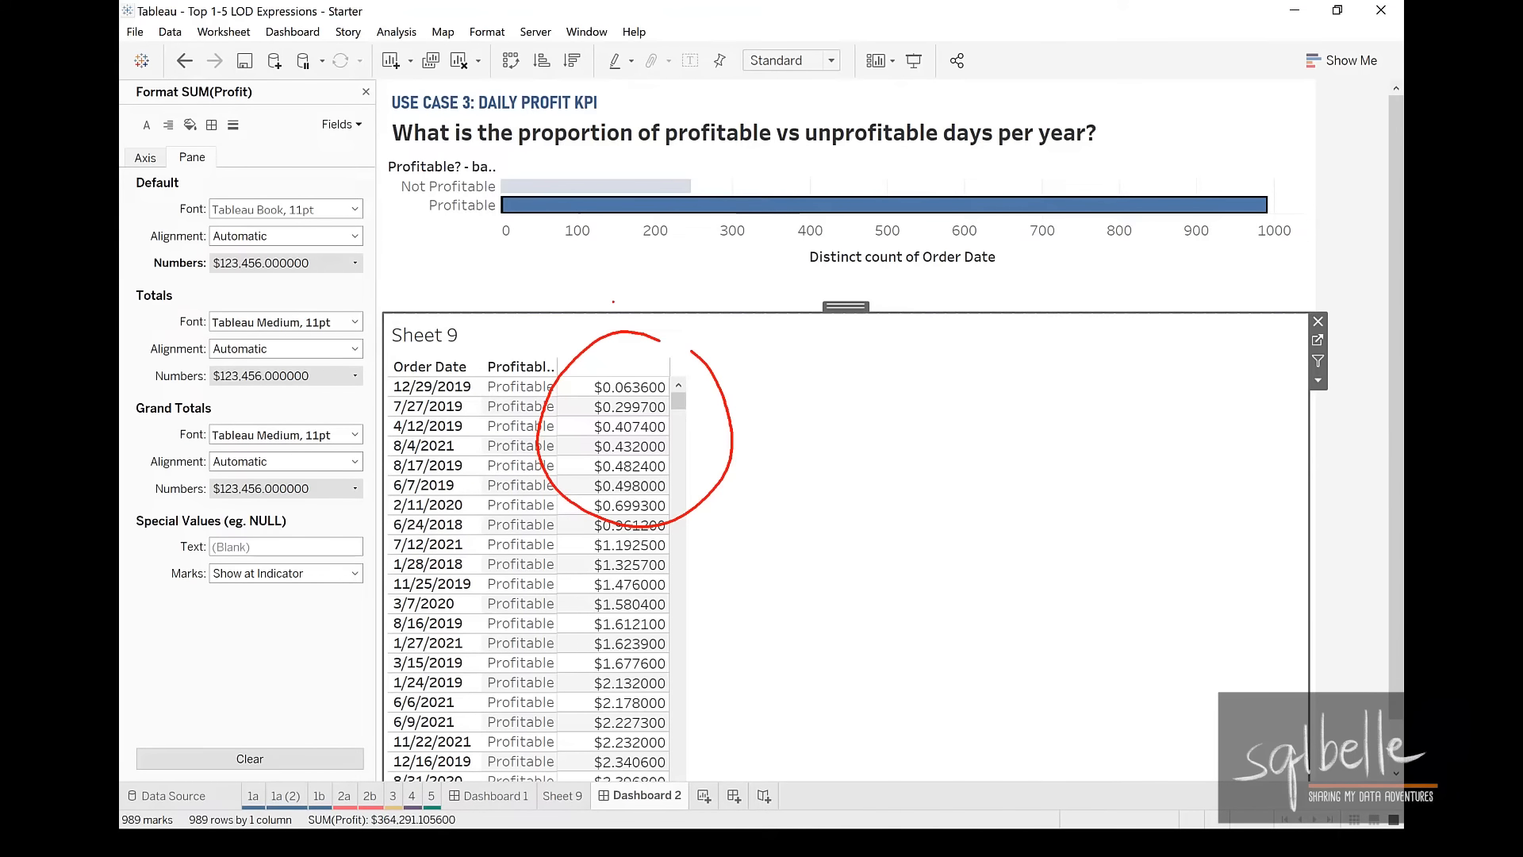
pyautogui.press('Escape')
pyautogui.click(587, 188)
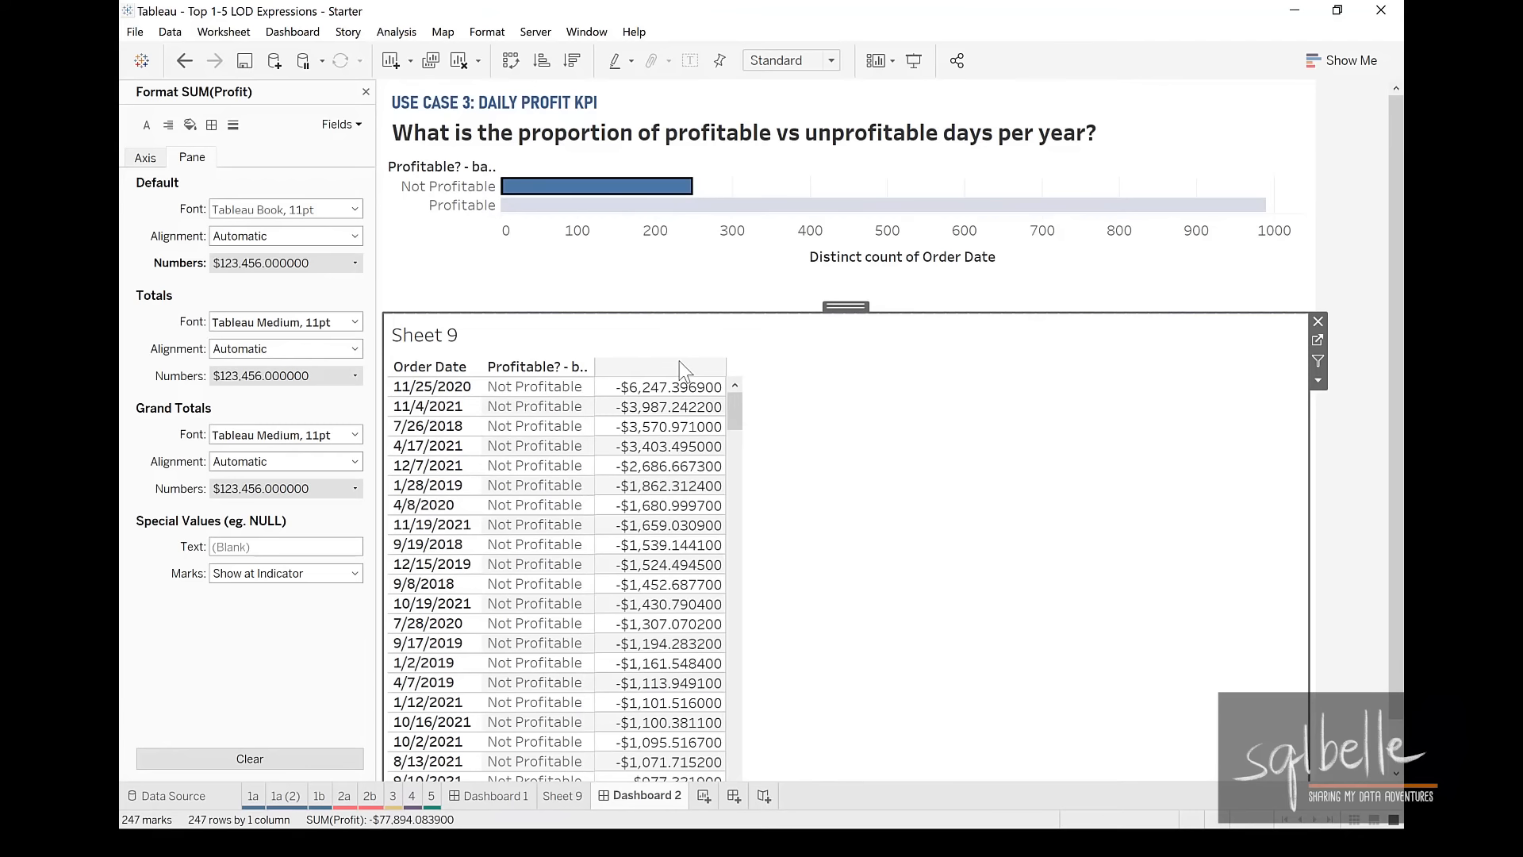
pyautogui.rightClick(679, 361)
pyautogui.click(711, 393)
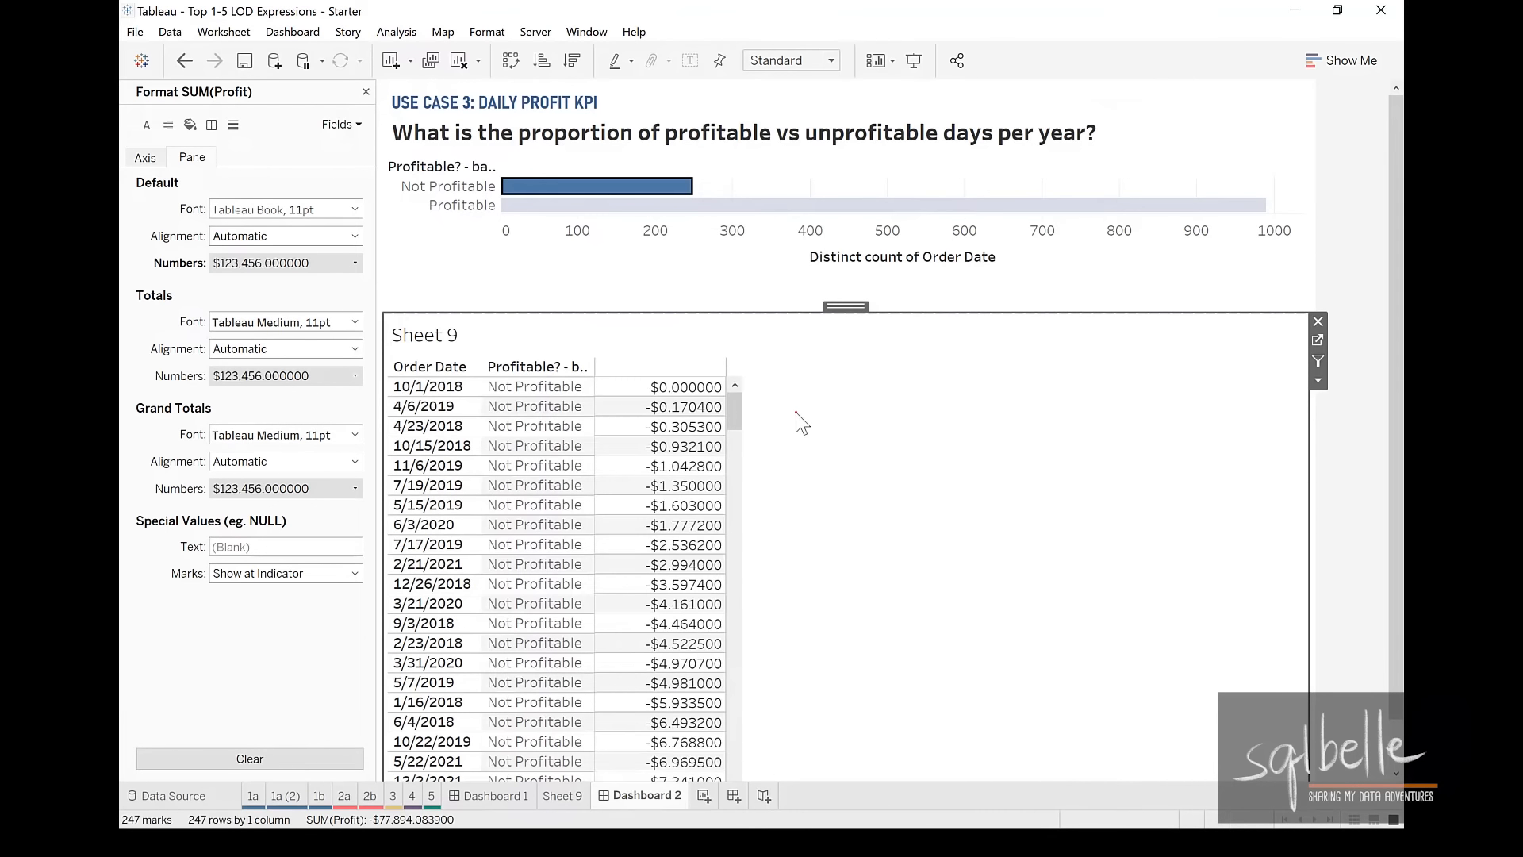
pyautogui.moveTo(700, 355)
pyautogui.mouseDown()
pyautogui.moveTo(614, 440)
pyautogui.moveTo(699, 355)
pyautogui.mouseUp()
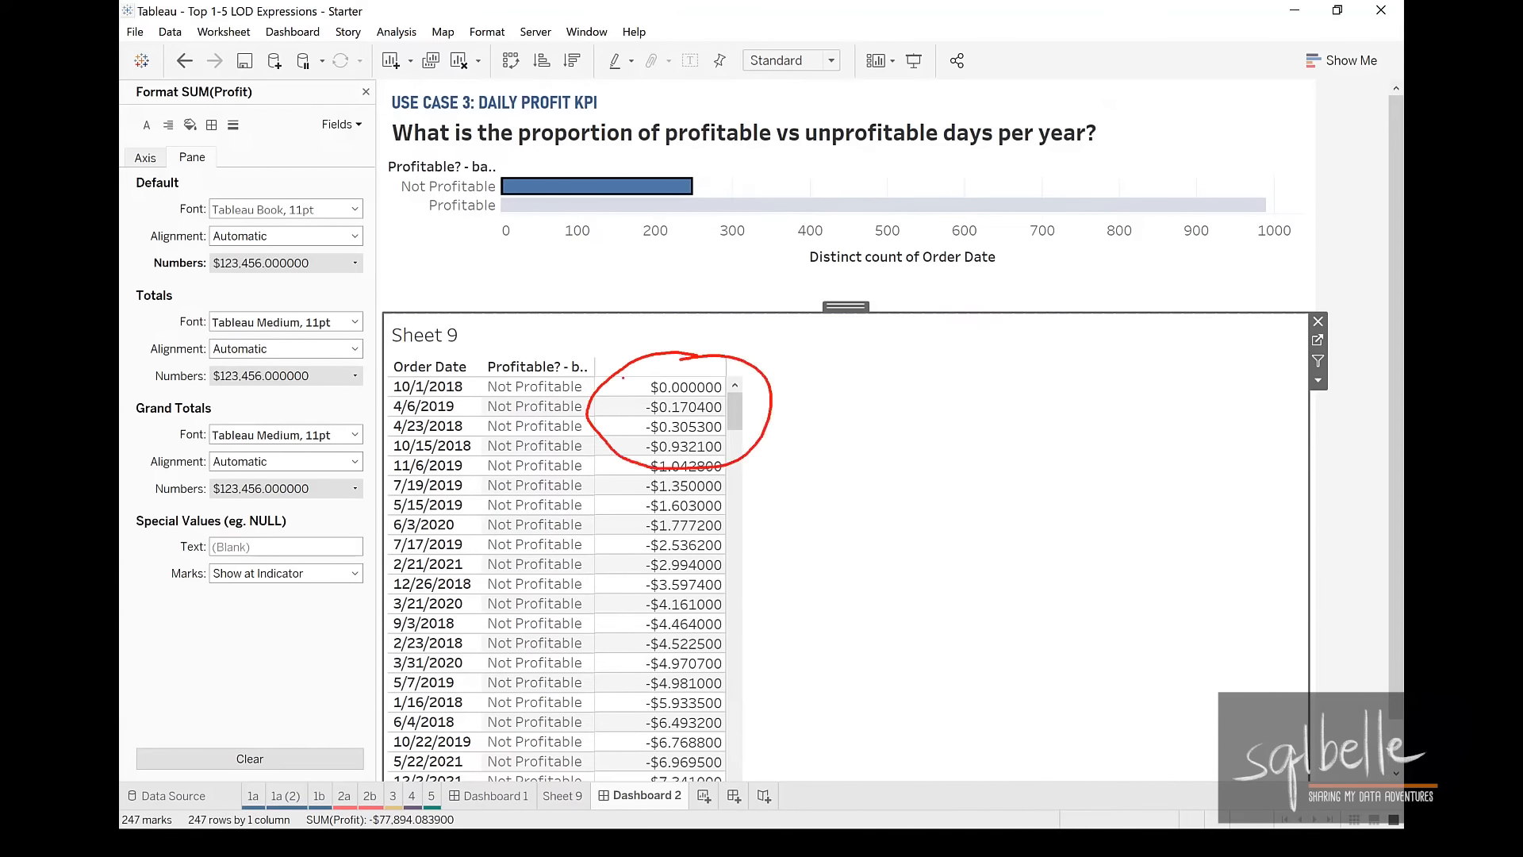
pyautogui.moveTo(560, 387); pyautogui.dragTo(587, 371)
pyautogui.moveTo(690, 391)
pyautogui.mouseDown()
pyautogui.moveTo(984, 394)
pyautogui.moveTo(940, 405)
pyautogui.mouseUp()
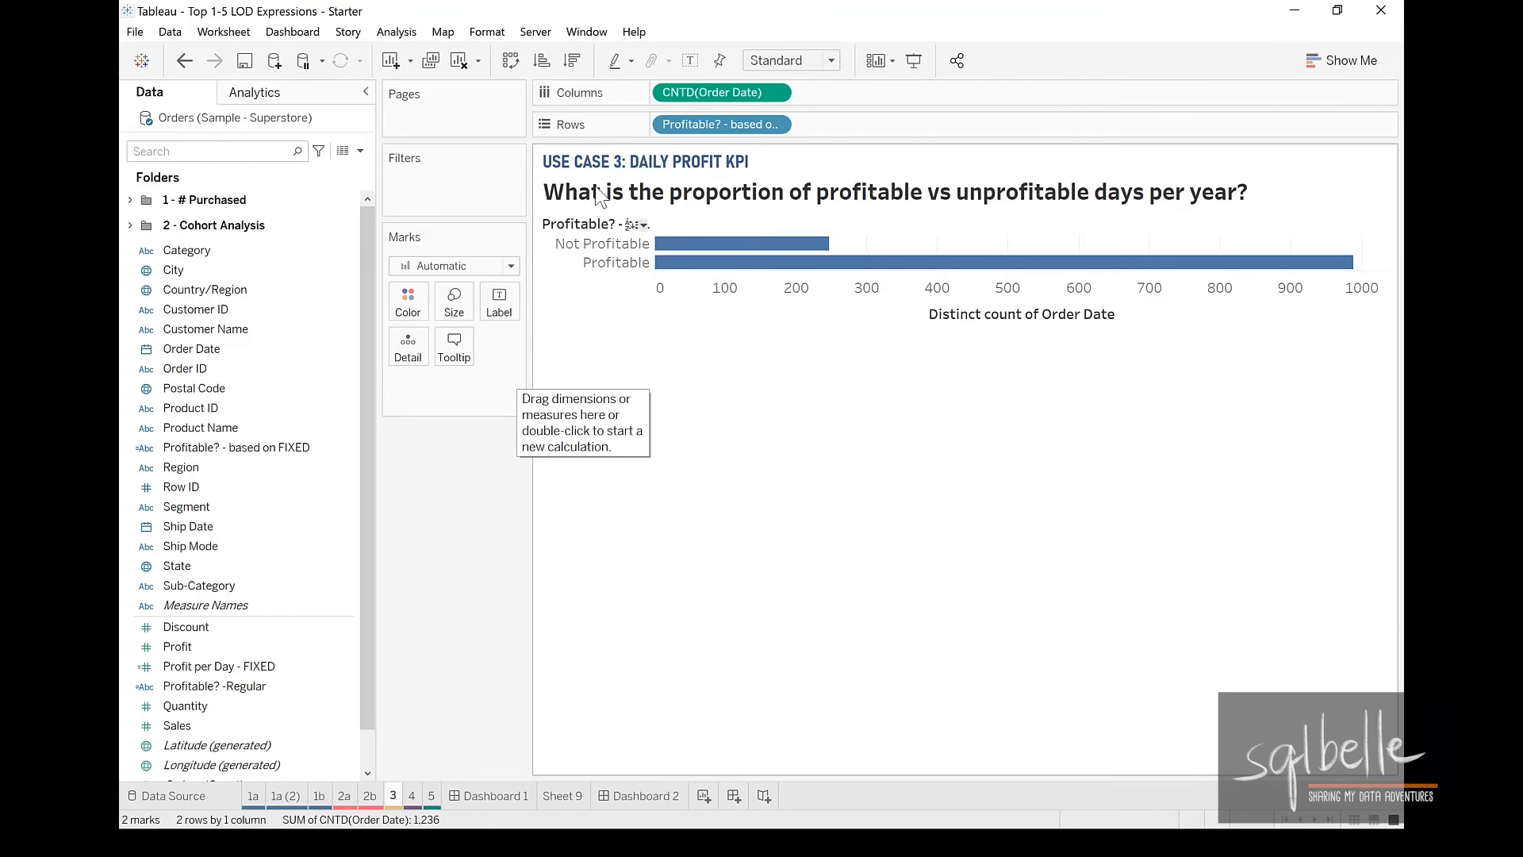
# - On sheet 3, move Profitable? - based on FIXED from Rows to Color and the distinct count of Order Date to Rows
pyautogui.moveTo(692, 123); pyautogui.dragTo(408, 306)
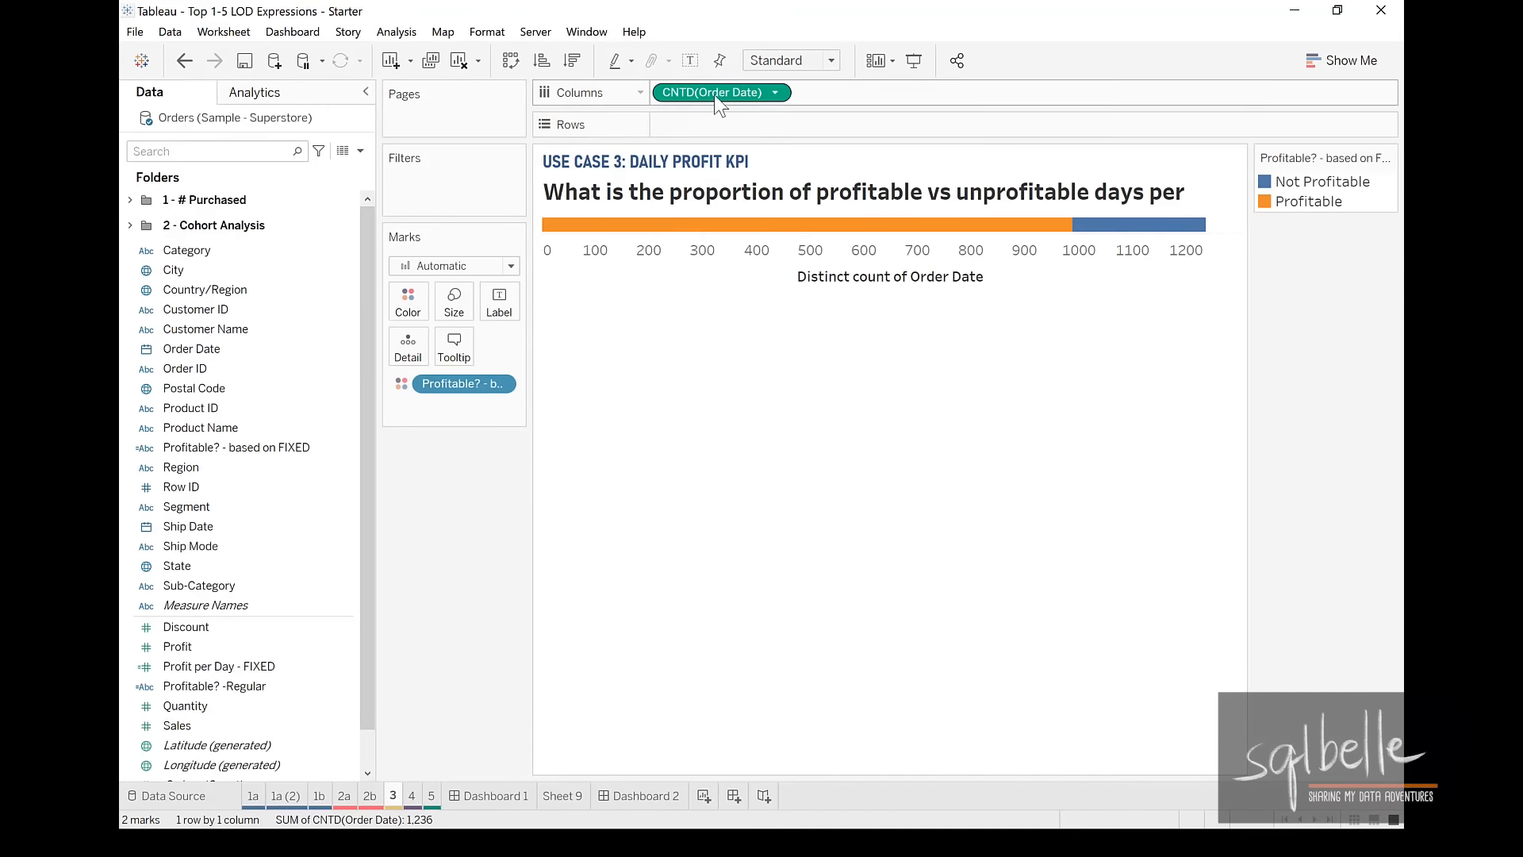
pyautogui.moveTo(718, 96); pyautogui.dragTo(714, 125)
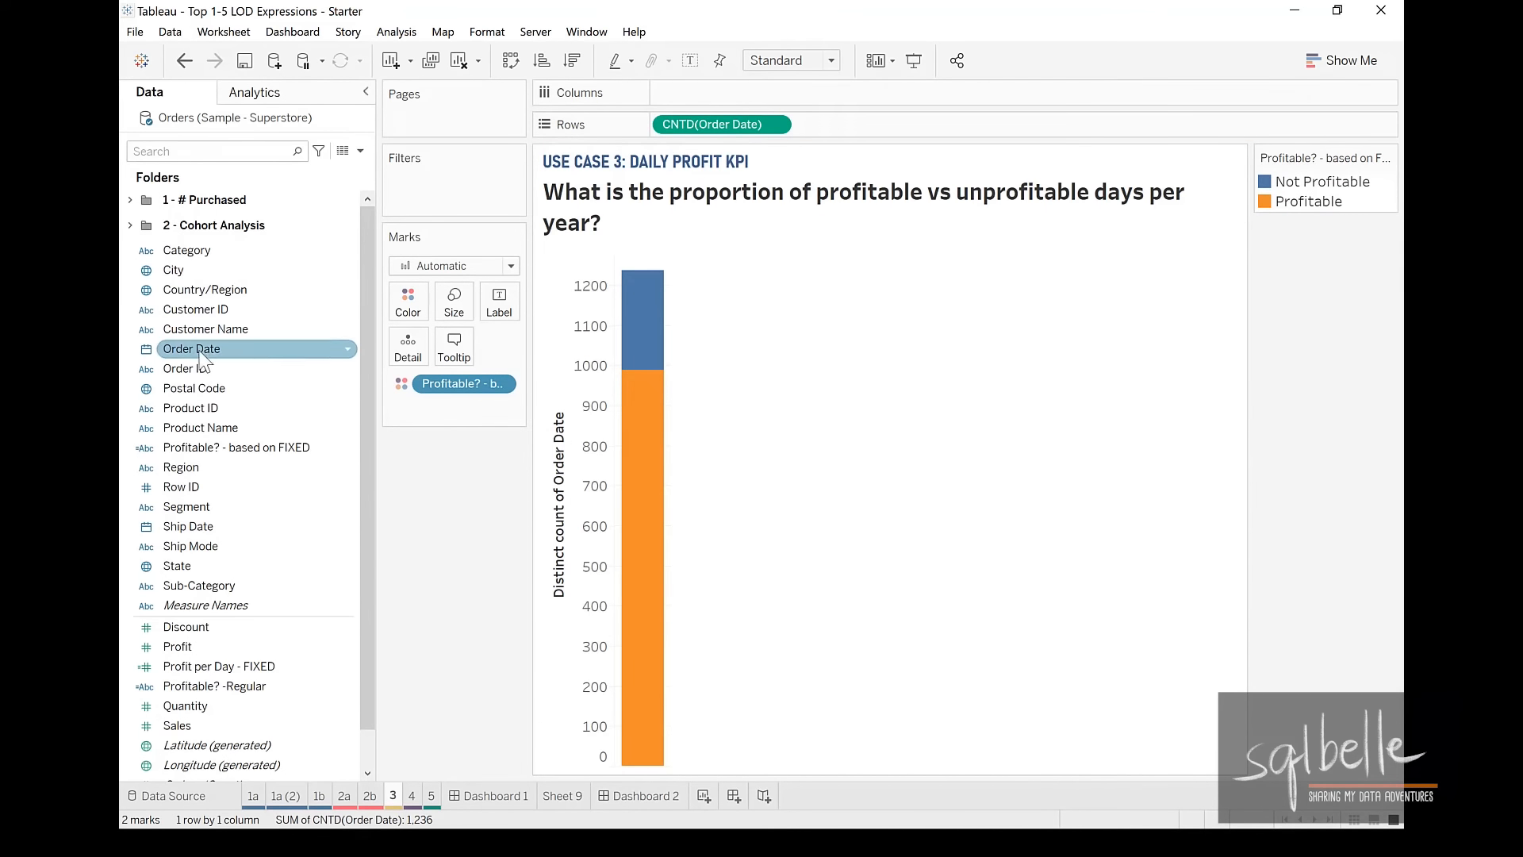
# - Add Order Date to Columns as a continuous YEAR to plot profitable and unprofitable days per year
pyautogui.moveTo(198, 349); pyautogui.dragTo(716, 104)
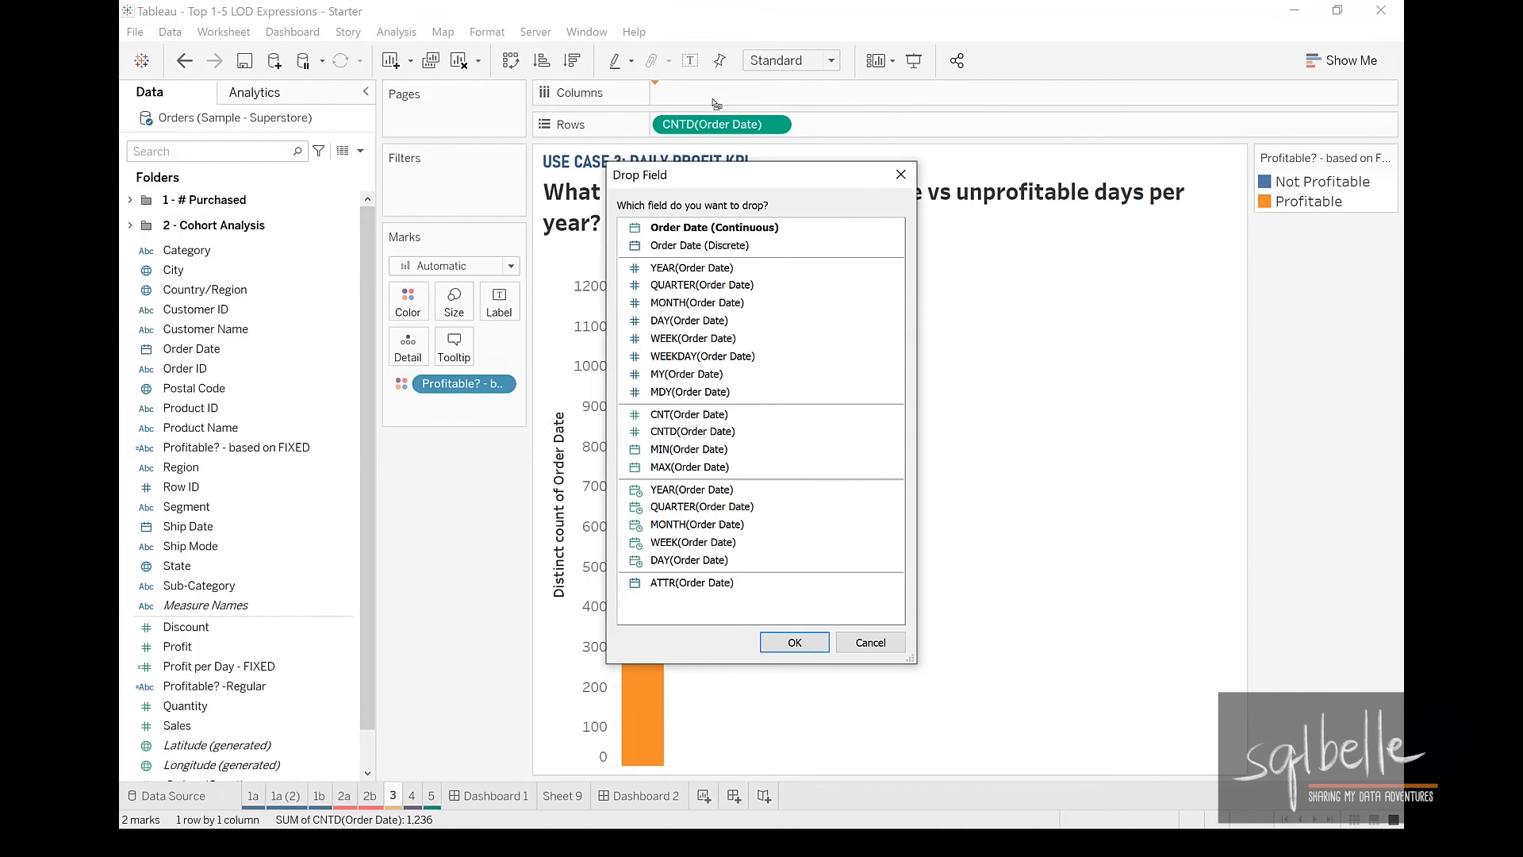
pyautogui.hotkey('ctrl', '2')
pyautogui.moveTo(685, 464)
pyautogui.mouseDown()
pyautogui.moveTo(638, 506)
pyautogui.moveTo(662, 473)
pyautogui.mouseUp()
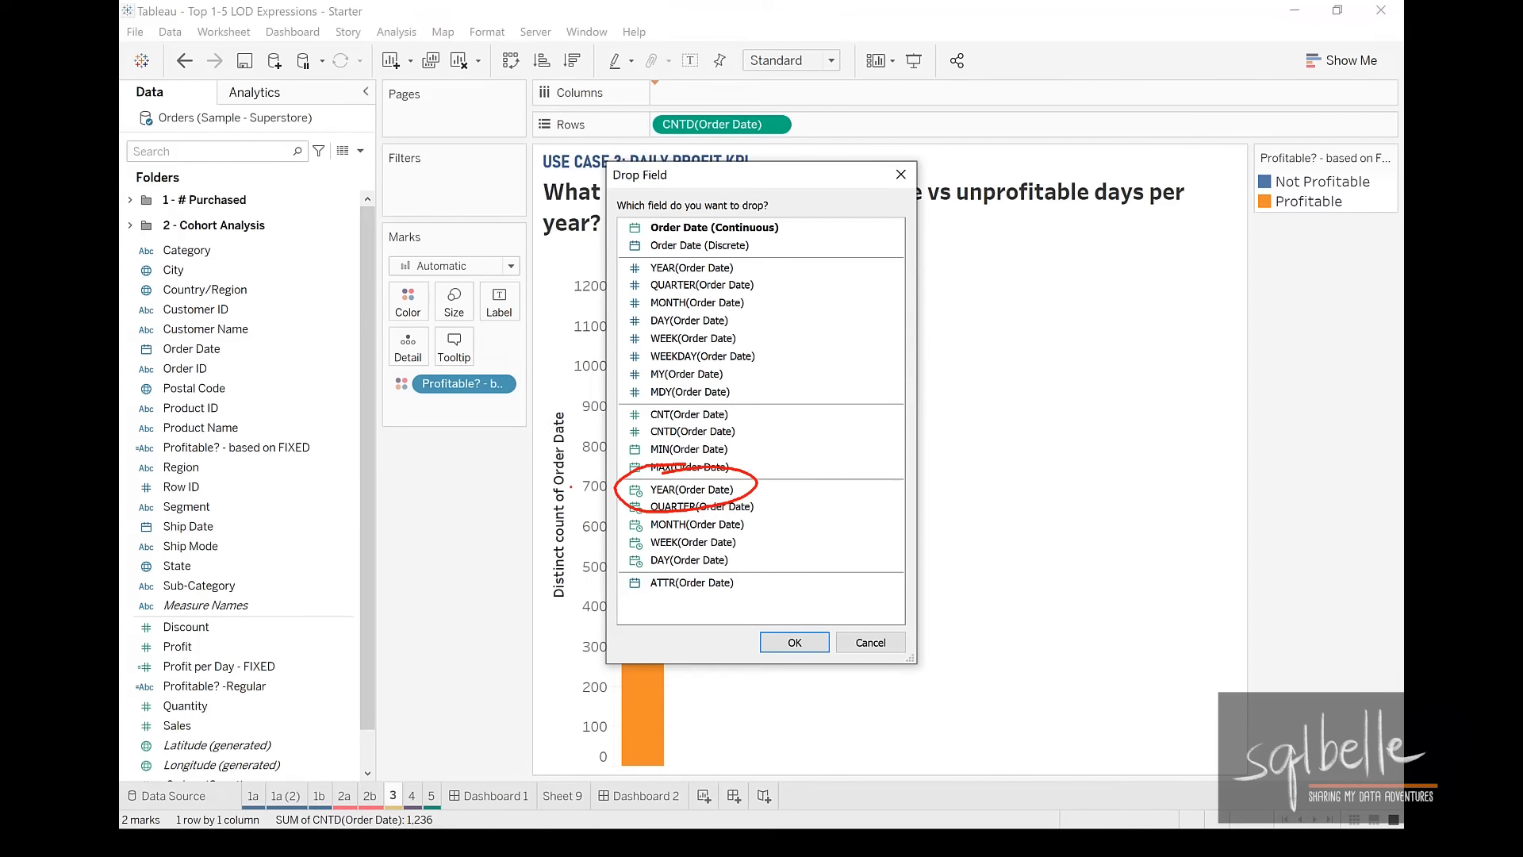
pyautogui.press('Escape')
pyautogui.click(692, 489)
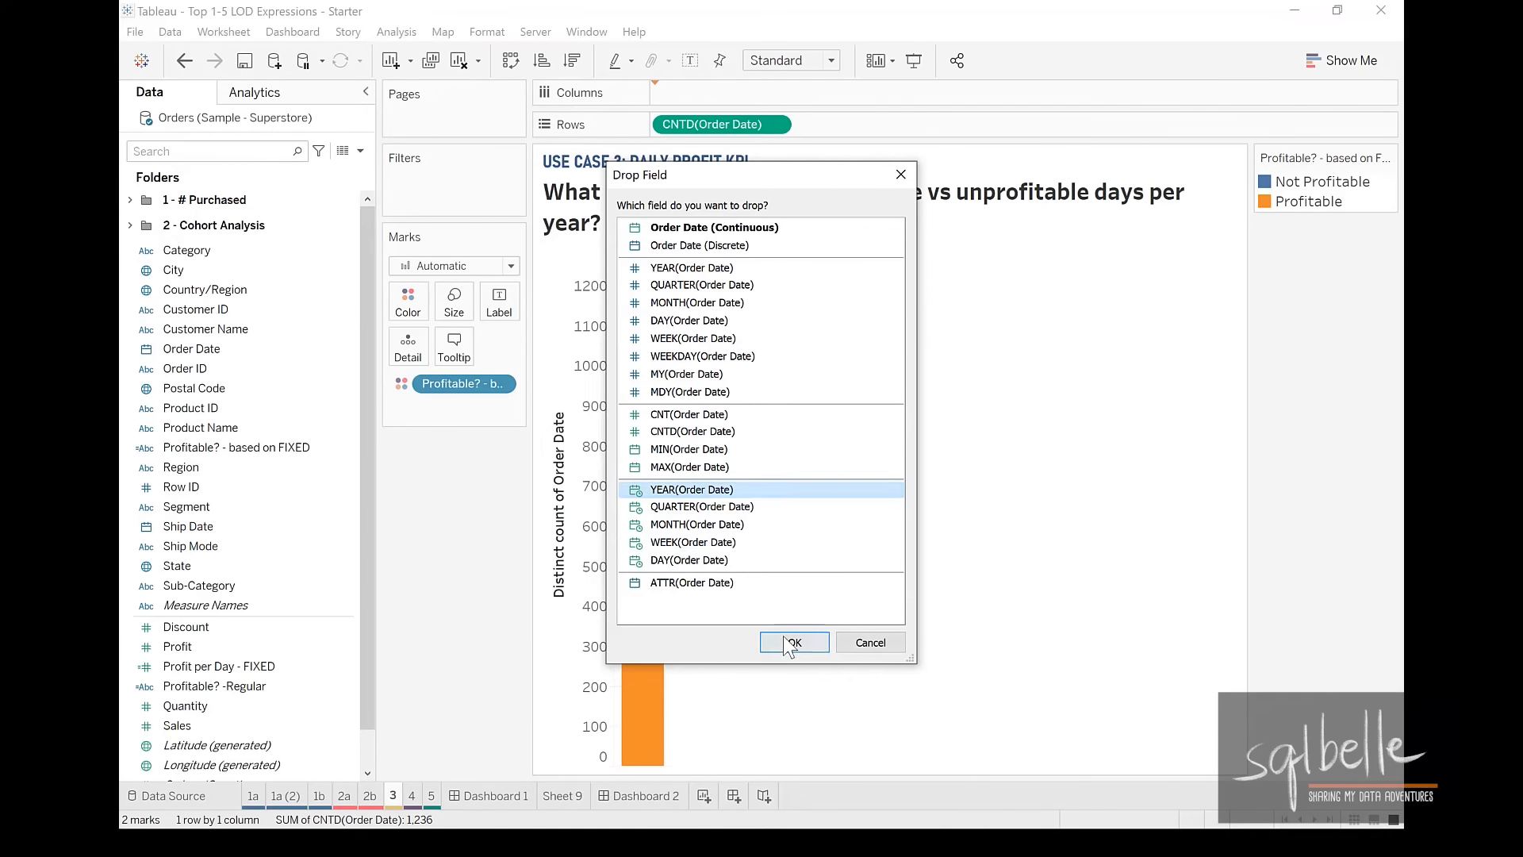
pyautogui.click(794, 642)
pyautogui.moveTo(638, 313)
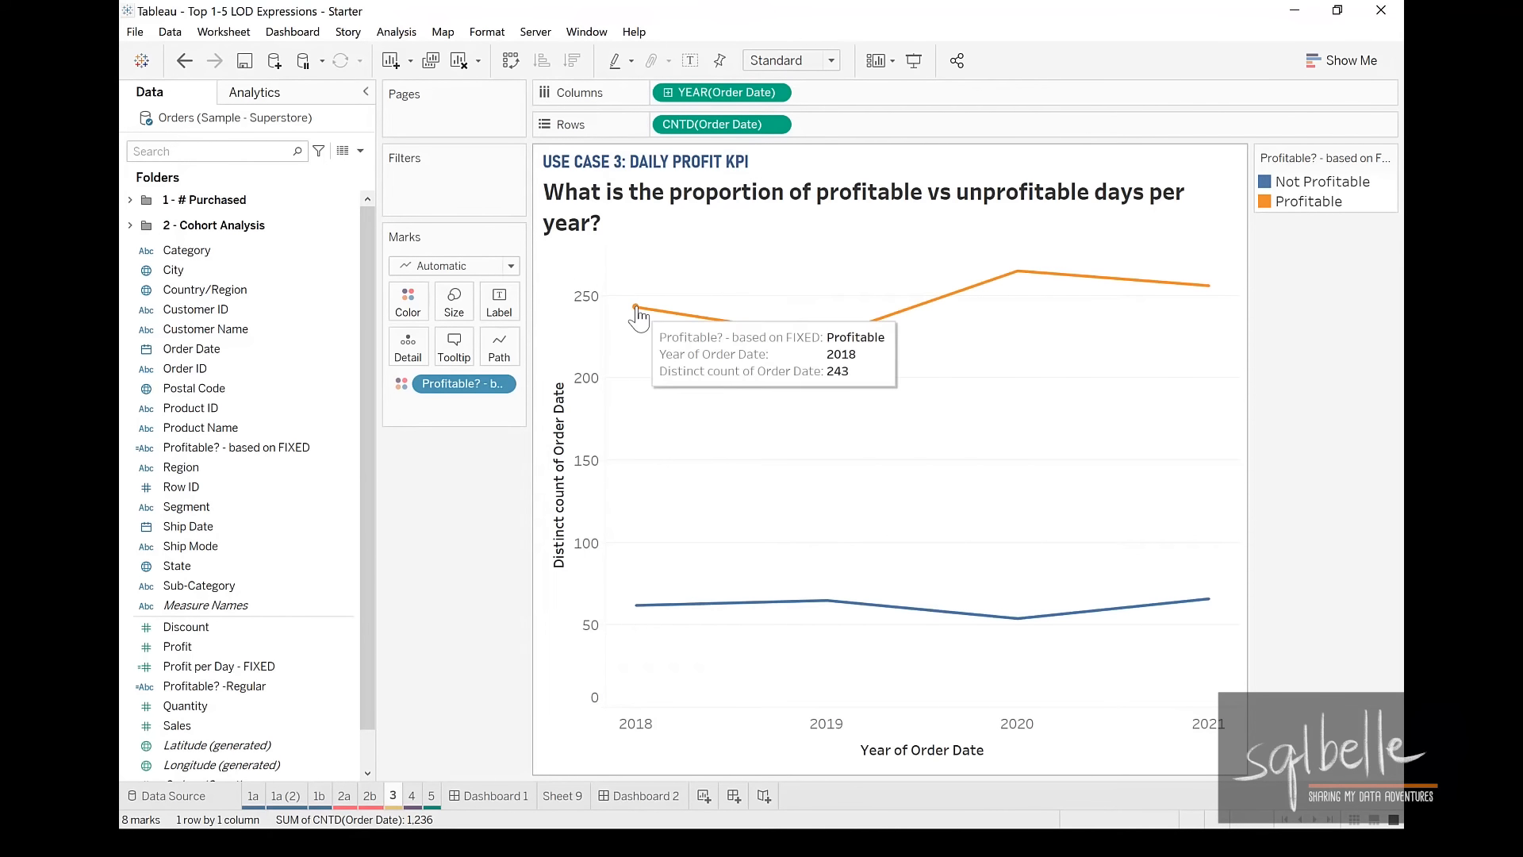
# - Drill Order Date on Columns down to quarter and month level, and roll it back up to year
pyautogui.click(665, 92)
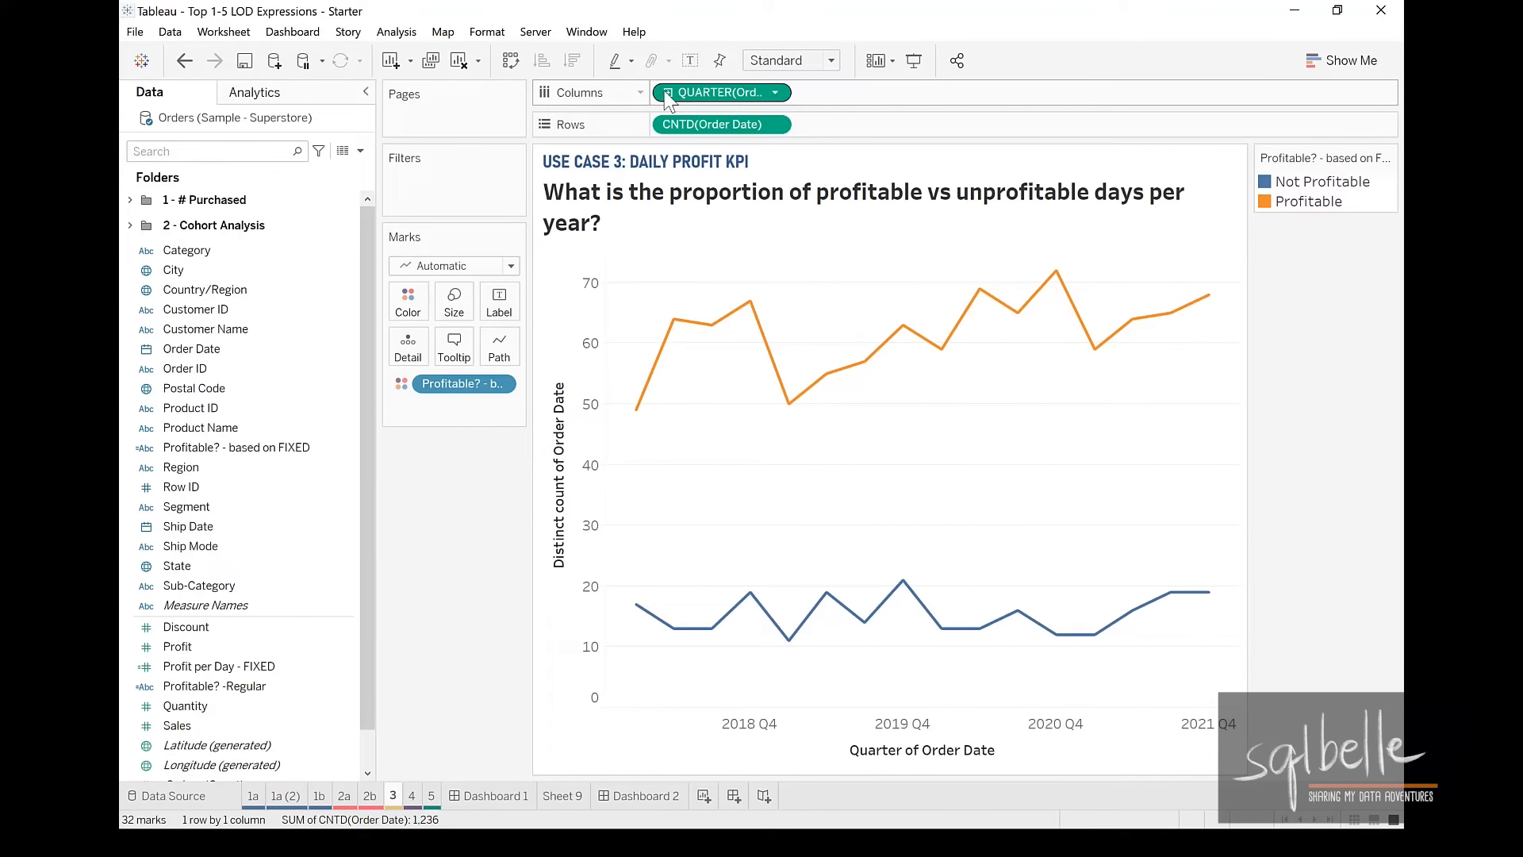
pyautogui.click(666, 92)
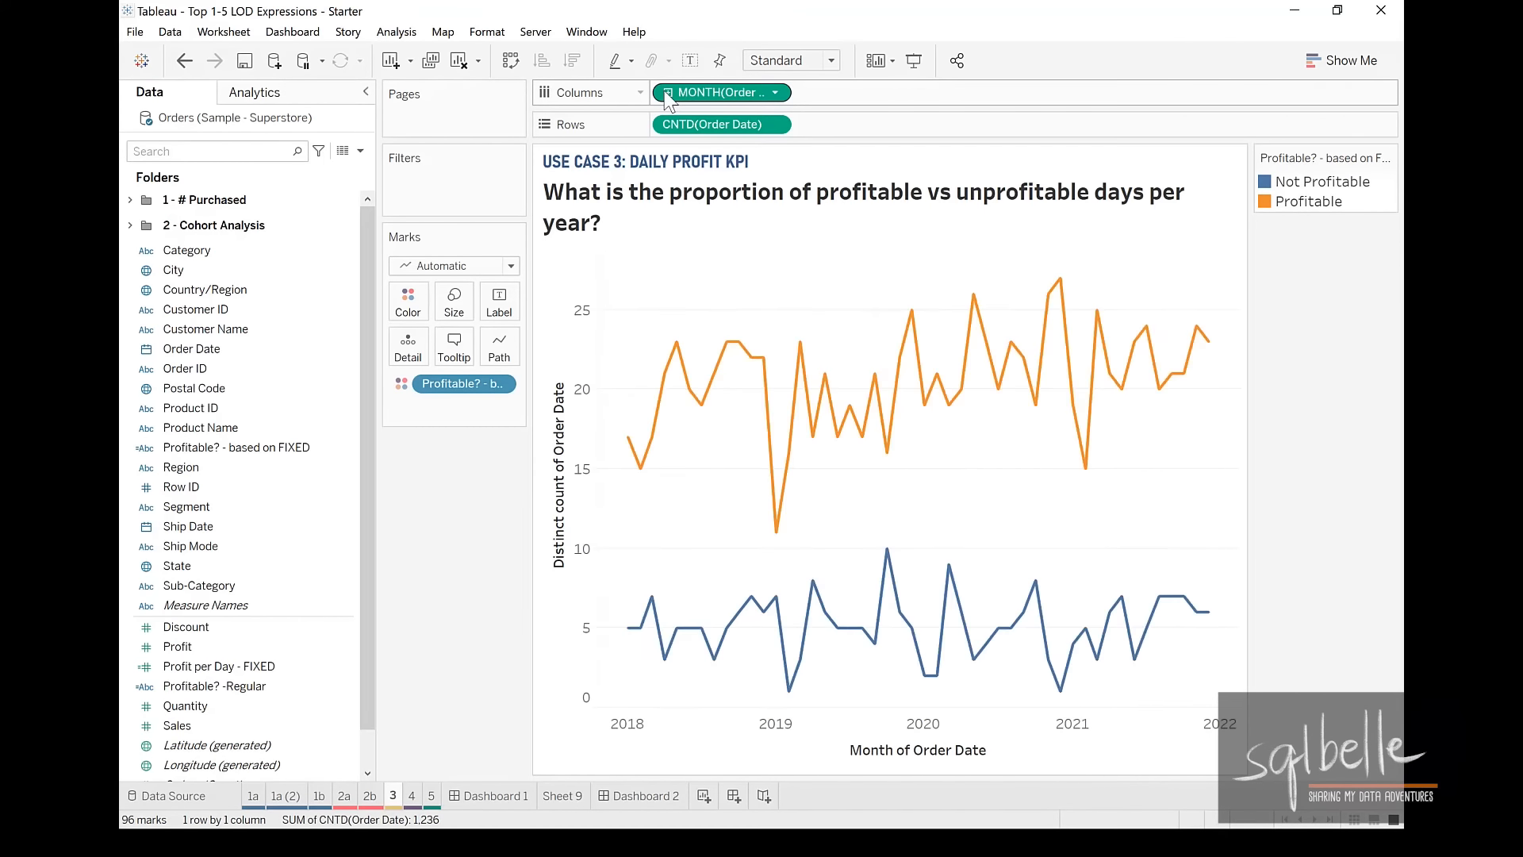
pyautogui.click(665, 92)
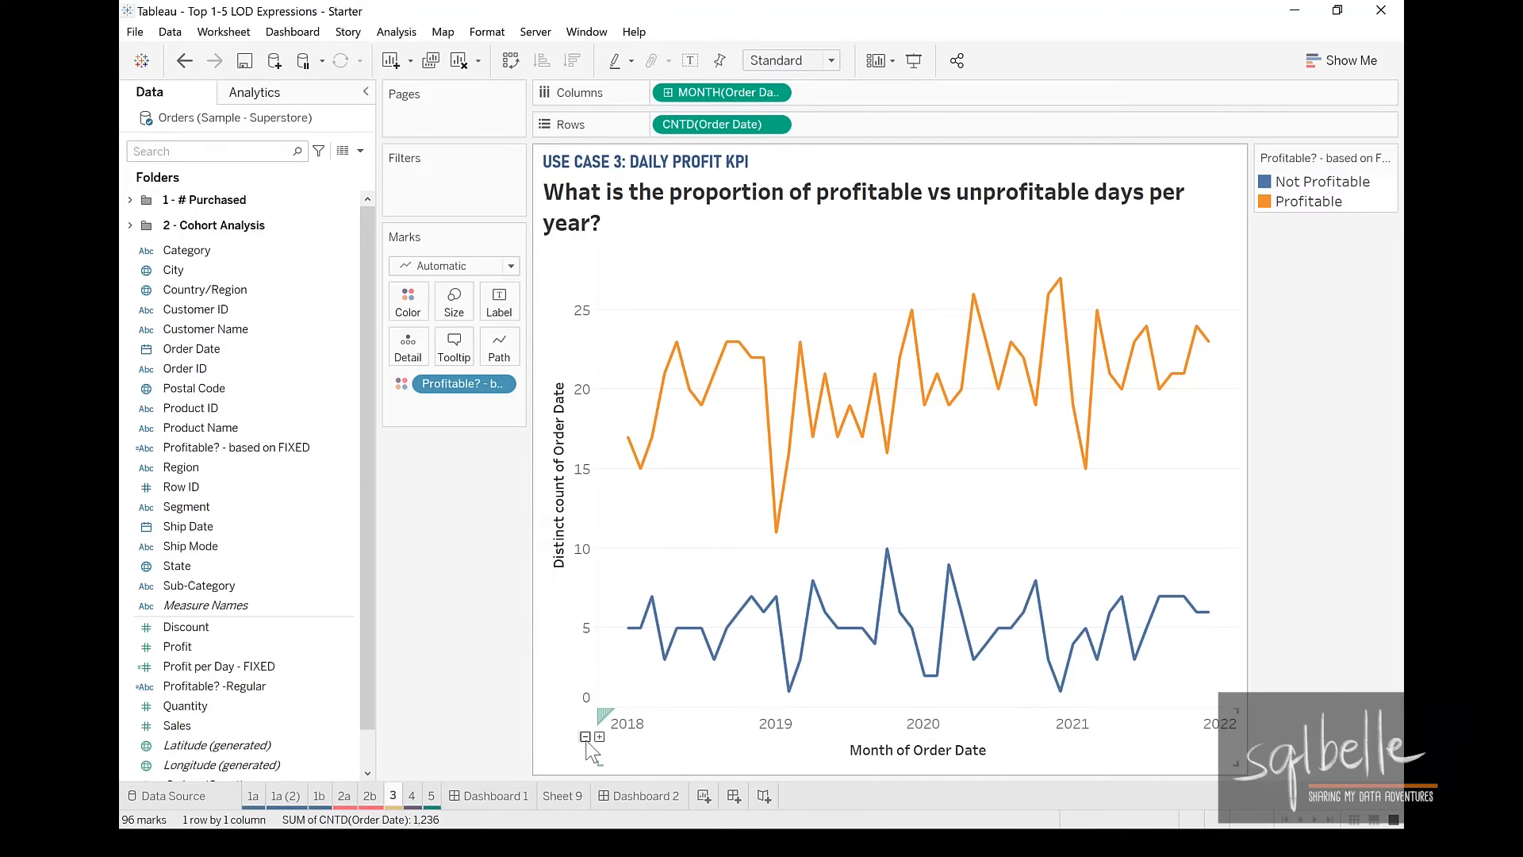
pyautogui.click(593, 737)
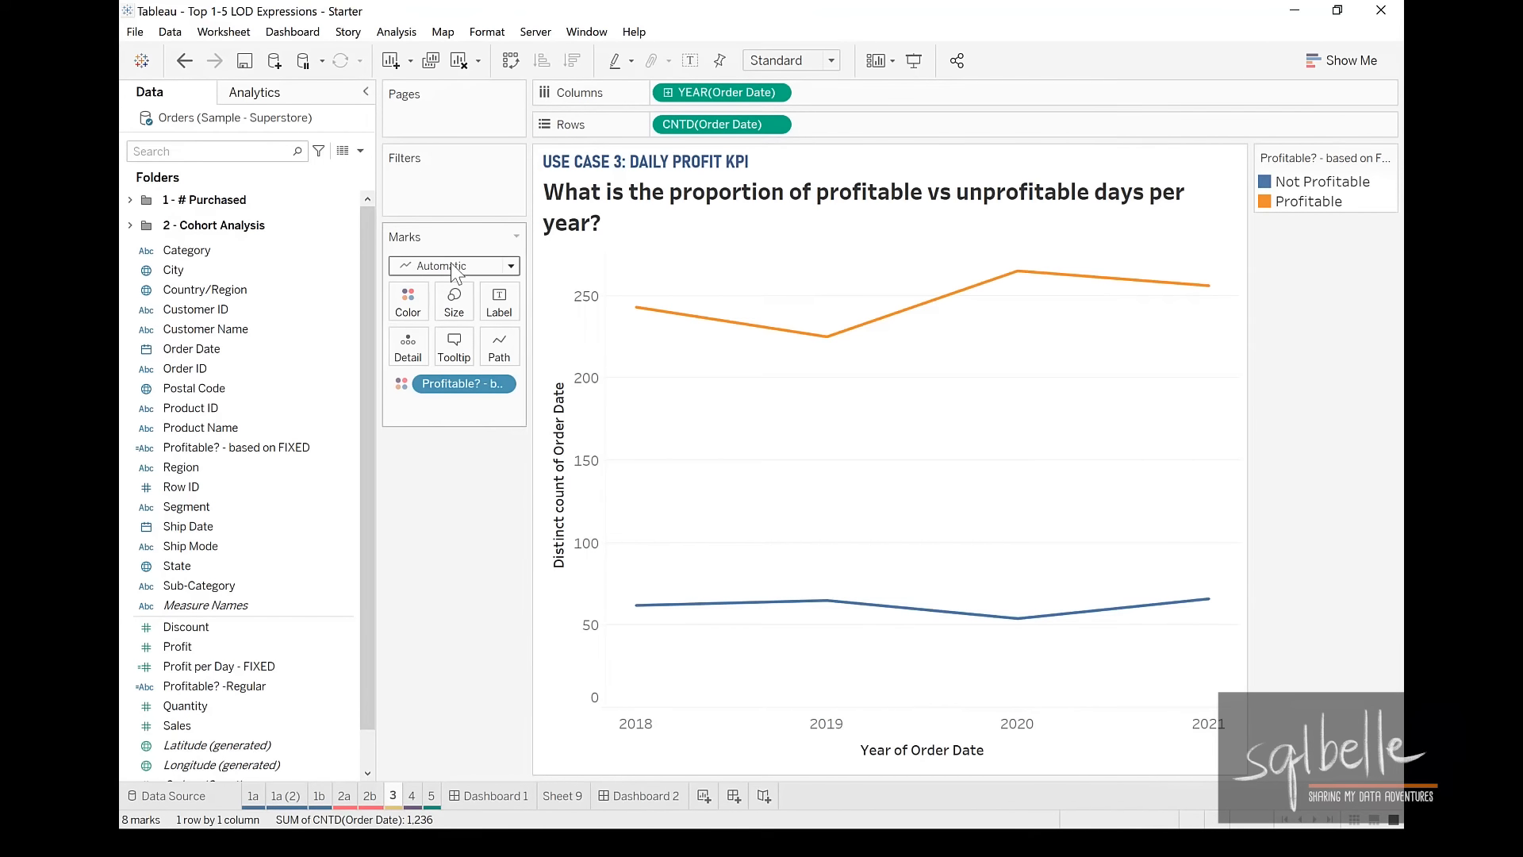
# - Try the Bar mark type for the yearly profitability chart
pyautogui.click(453, 266)
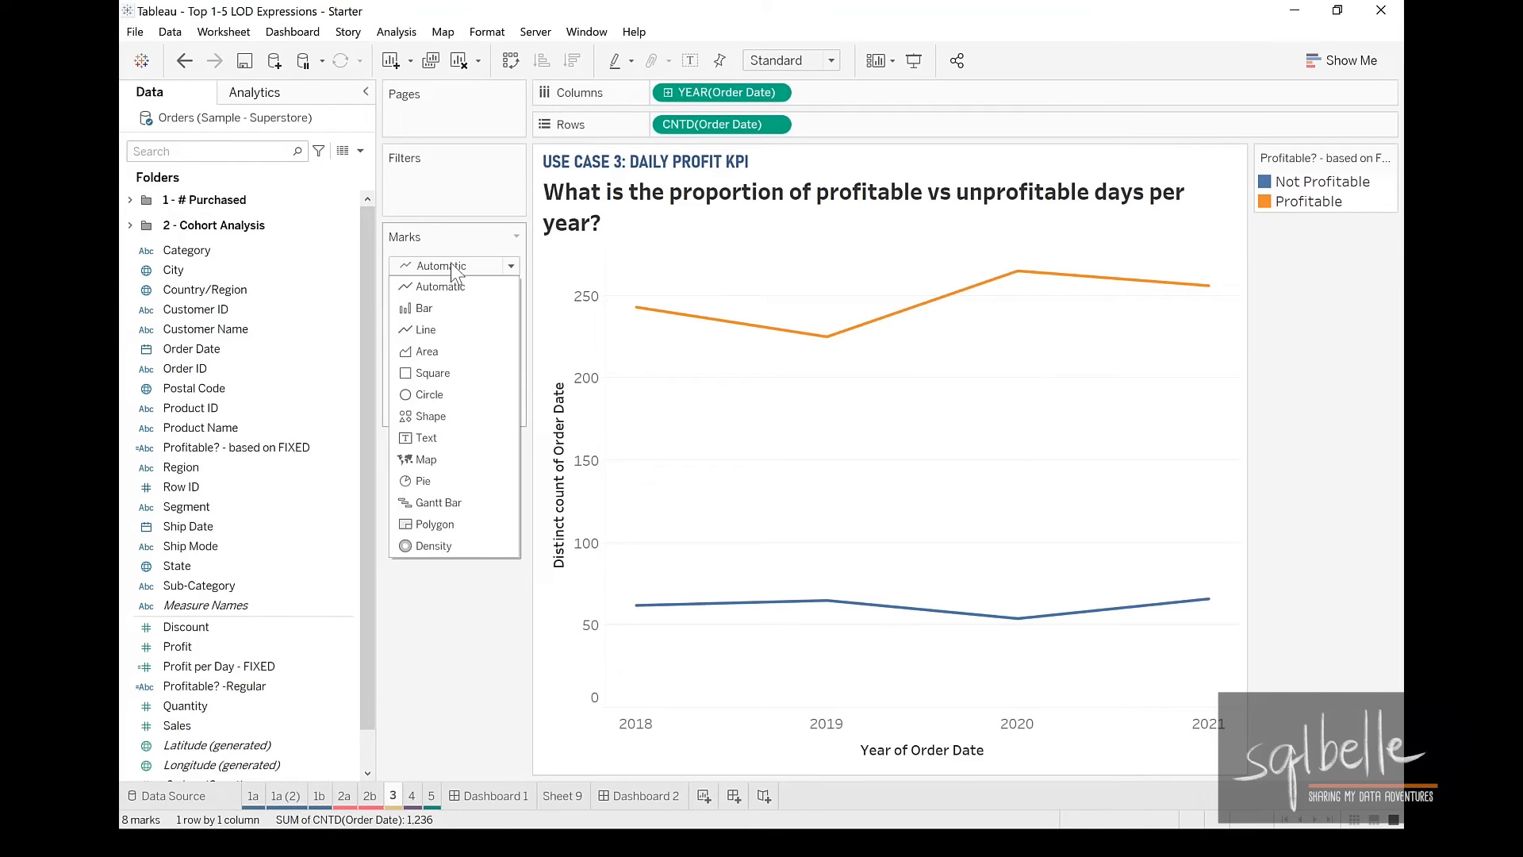
pyautogui.click(449, 310)
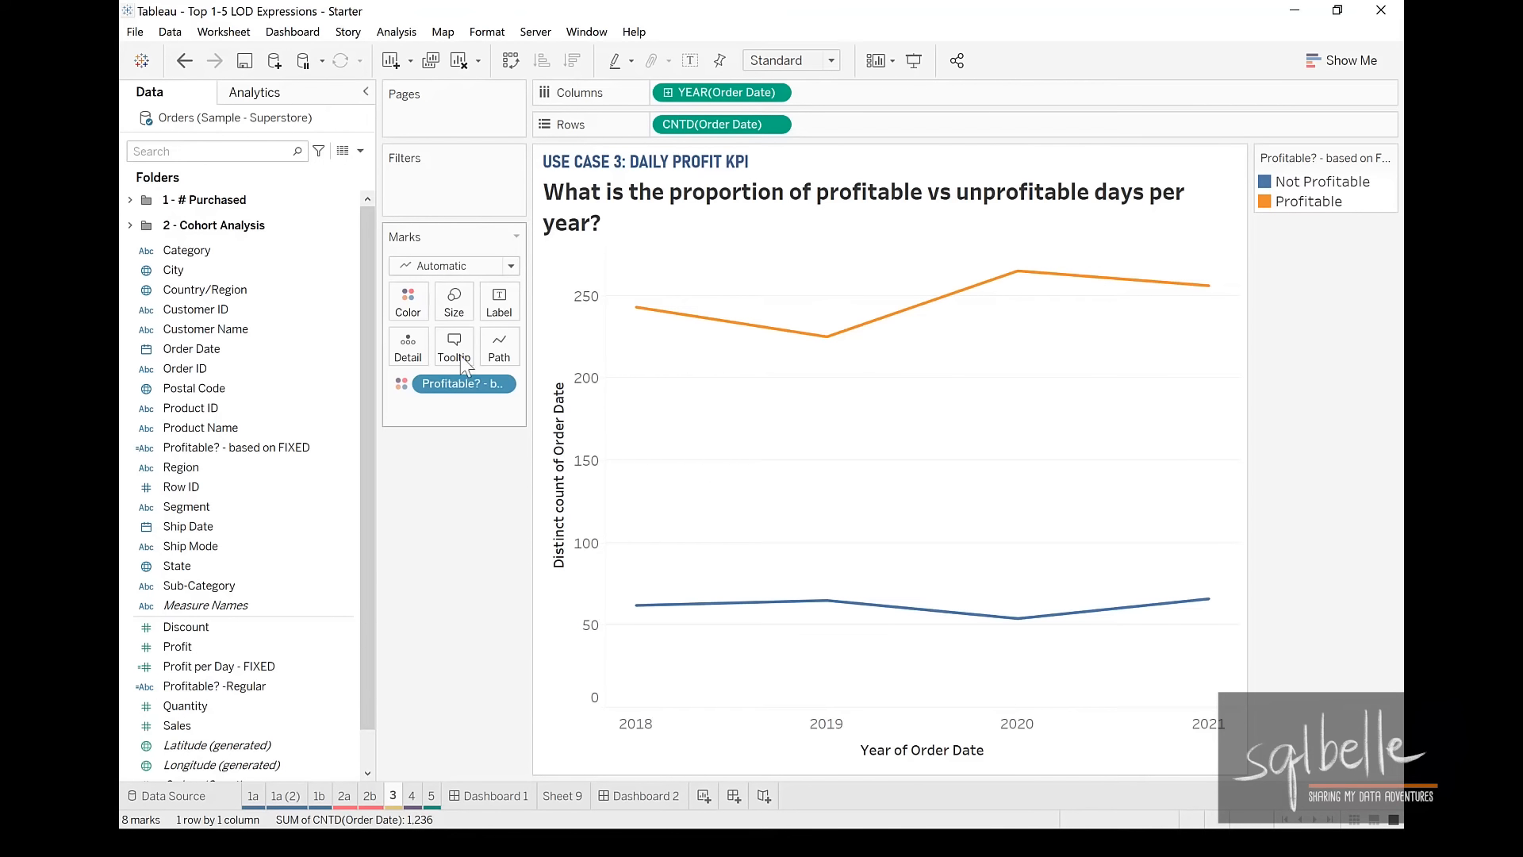
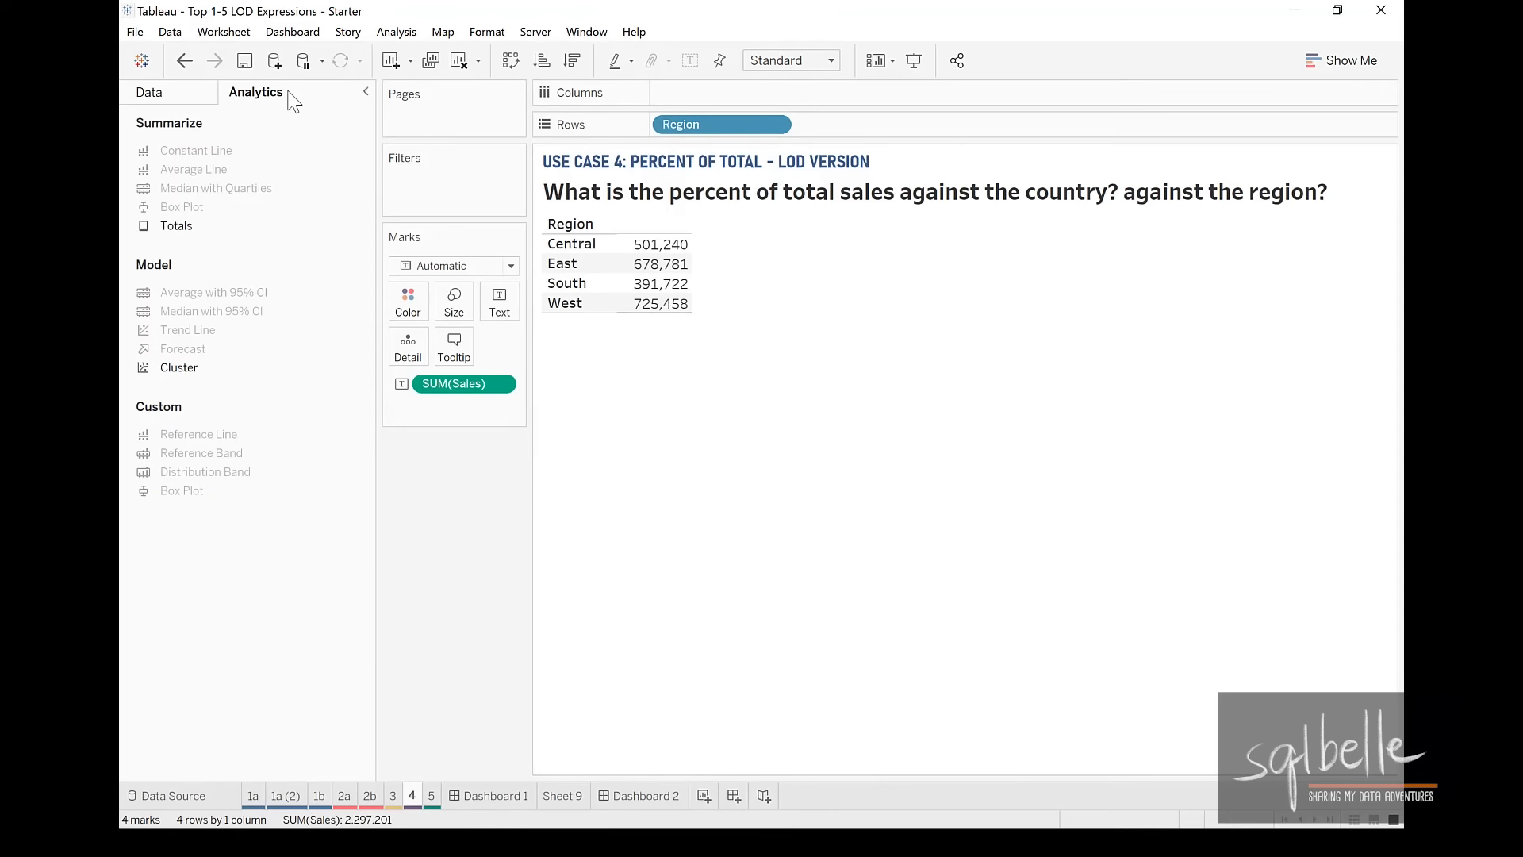
# - On sheet 4, add a grand total to the Sales by Region table
pyautogui.doubleClick(200, 226)
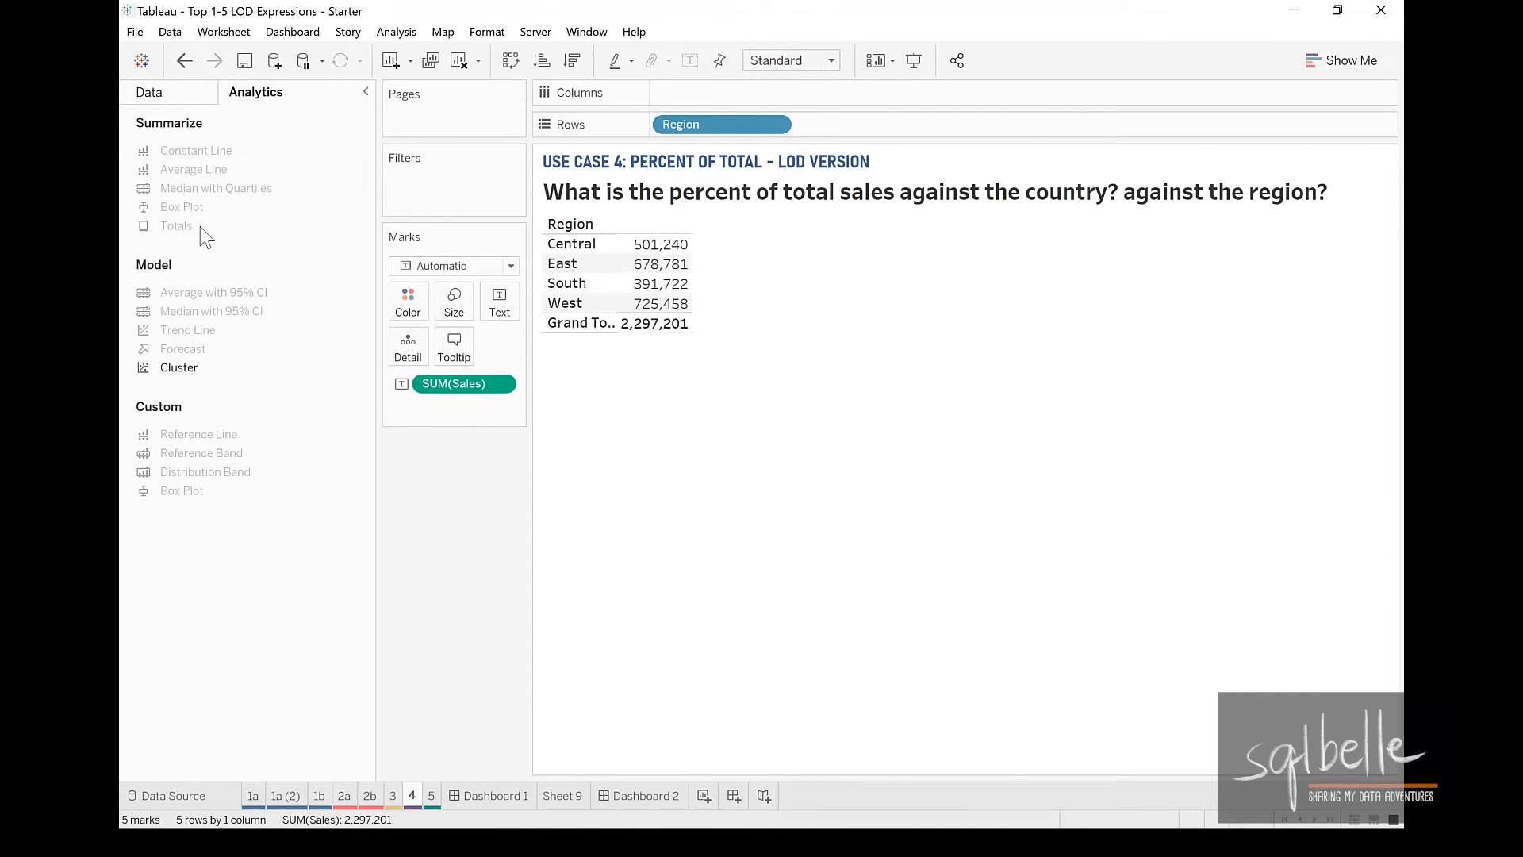
# - Show Sales as a Percent of Total quick table calculation and add plain Sales as a second measure
pyautogui.click(187, 95)
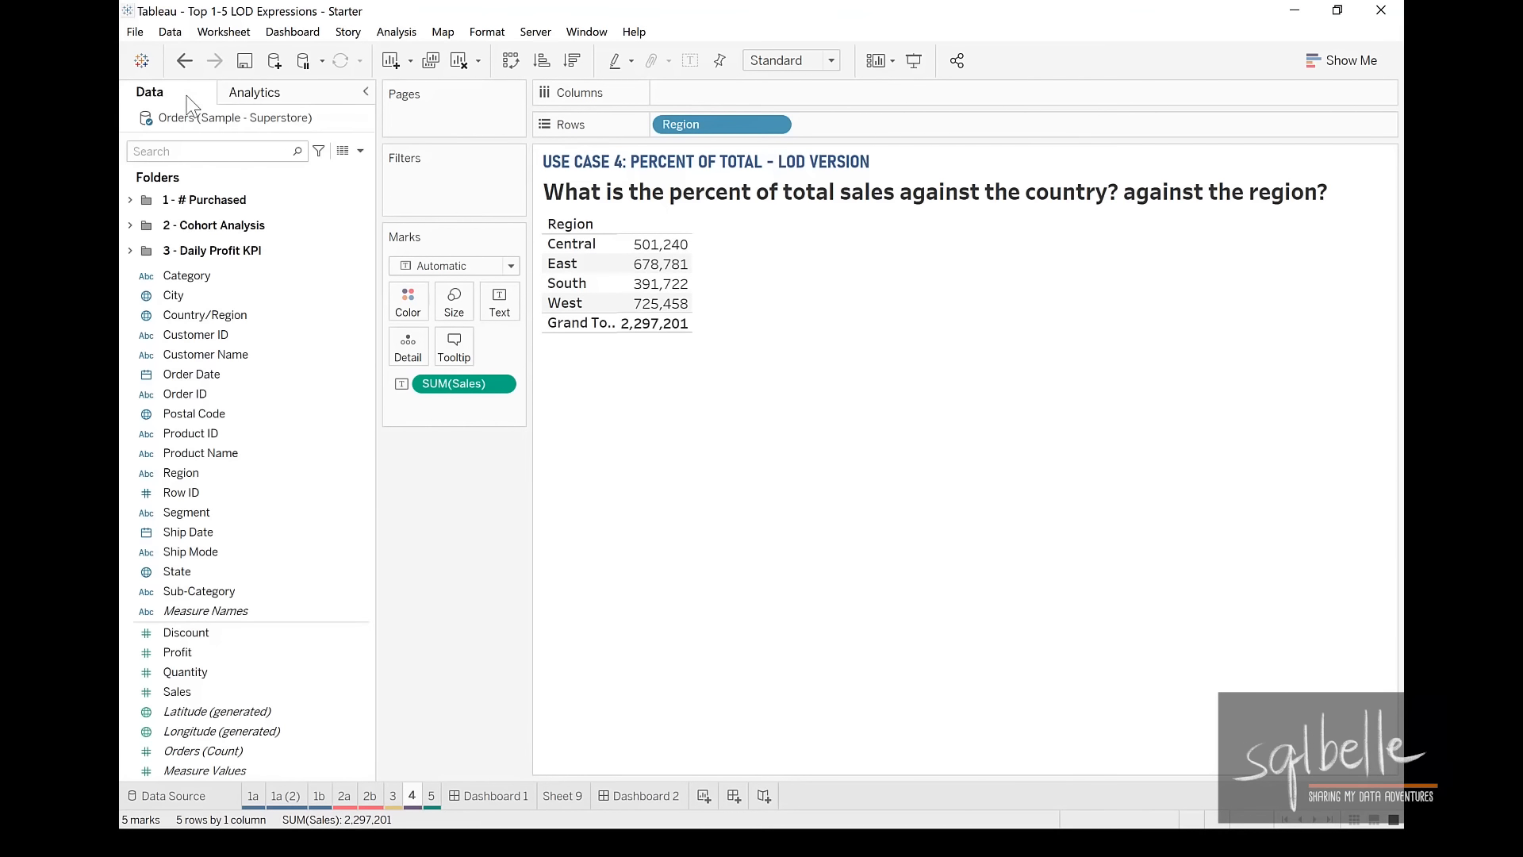
pyautogui.click(501, 385)
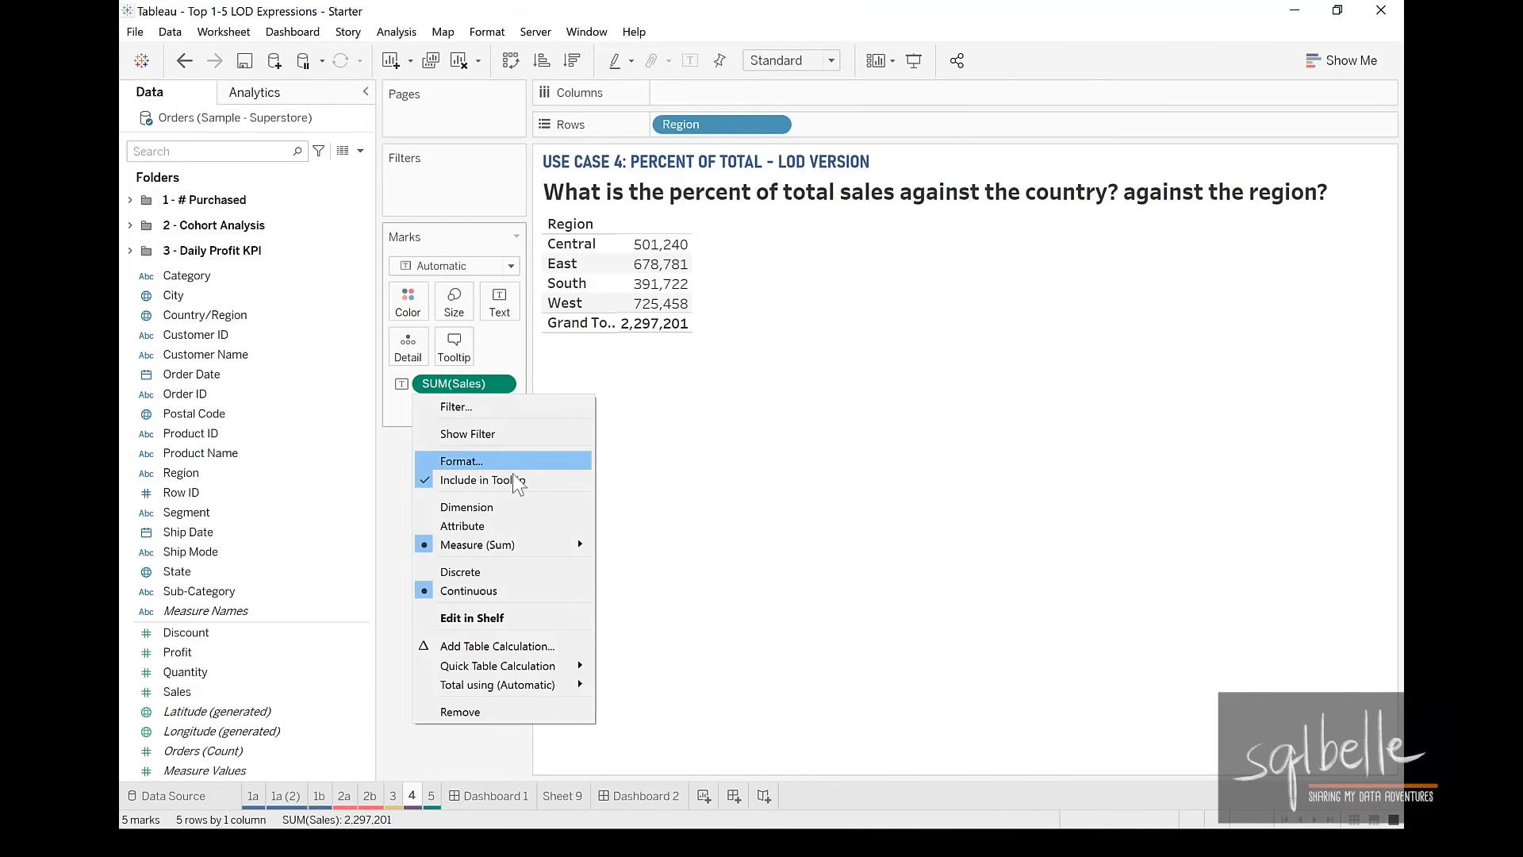
pyautogui.moveTo(518, 673)
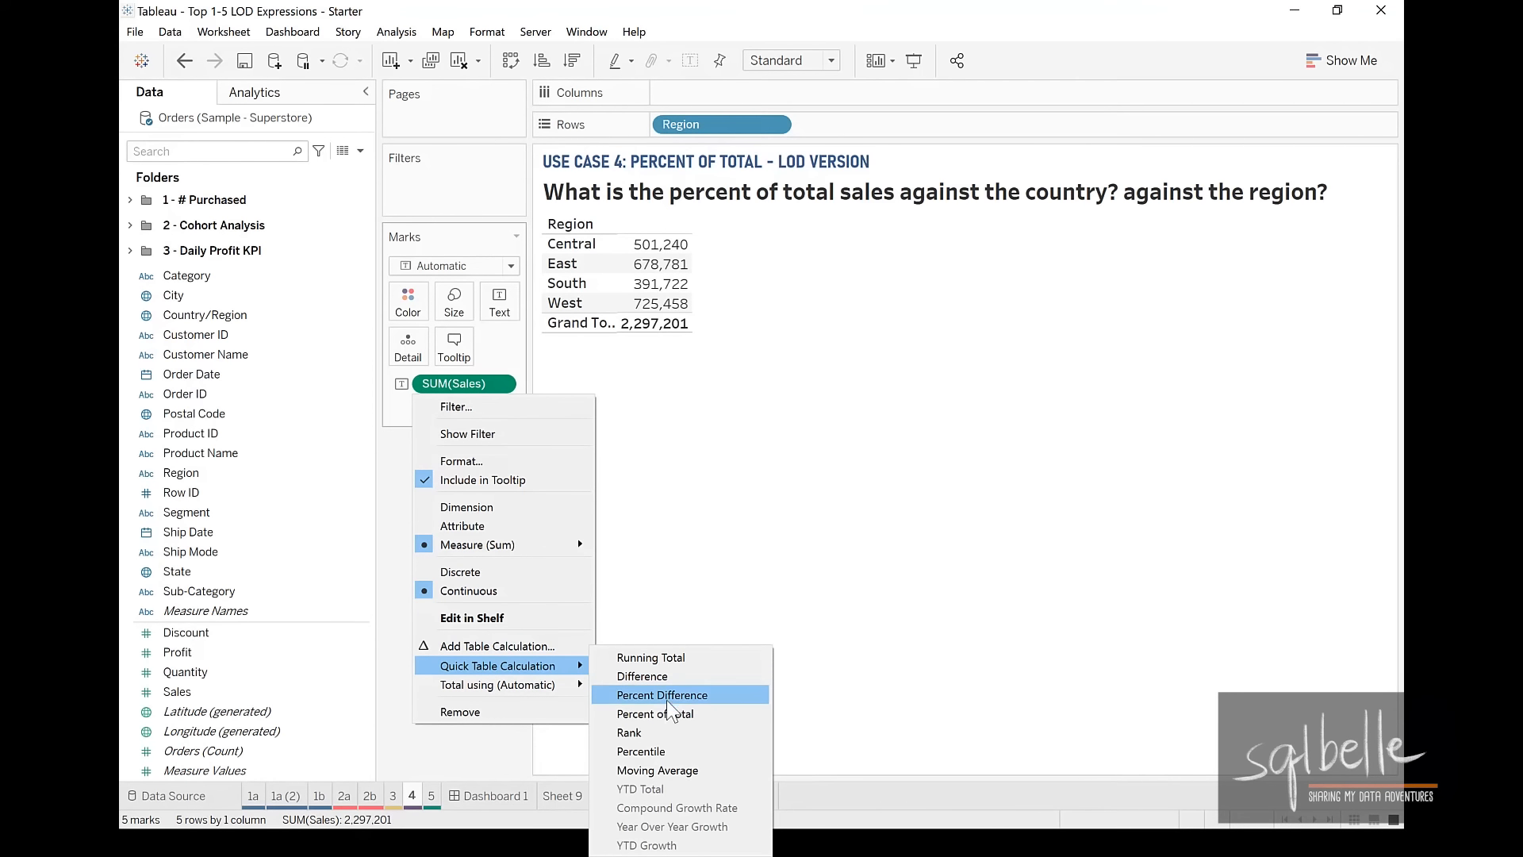
pyautogui.click(643, 723)
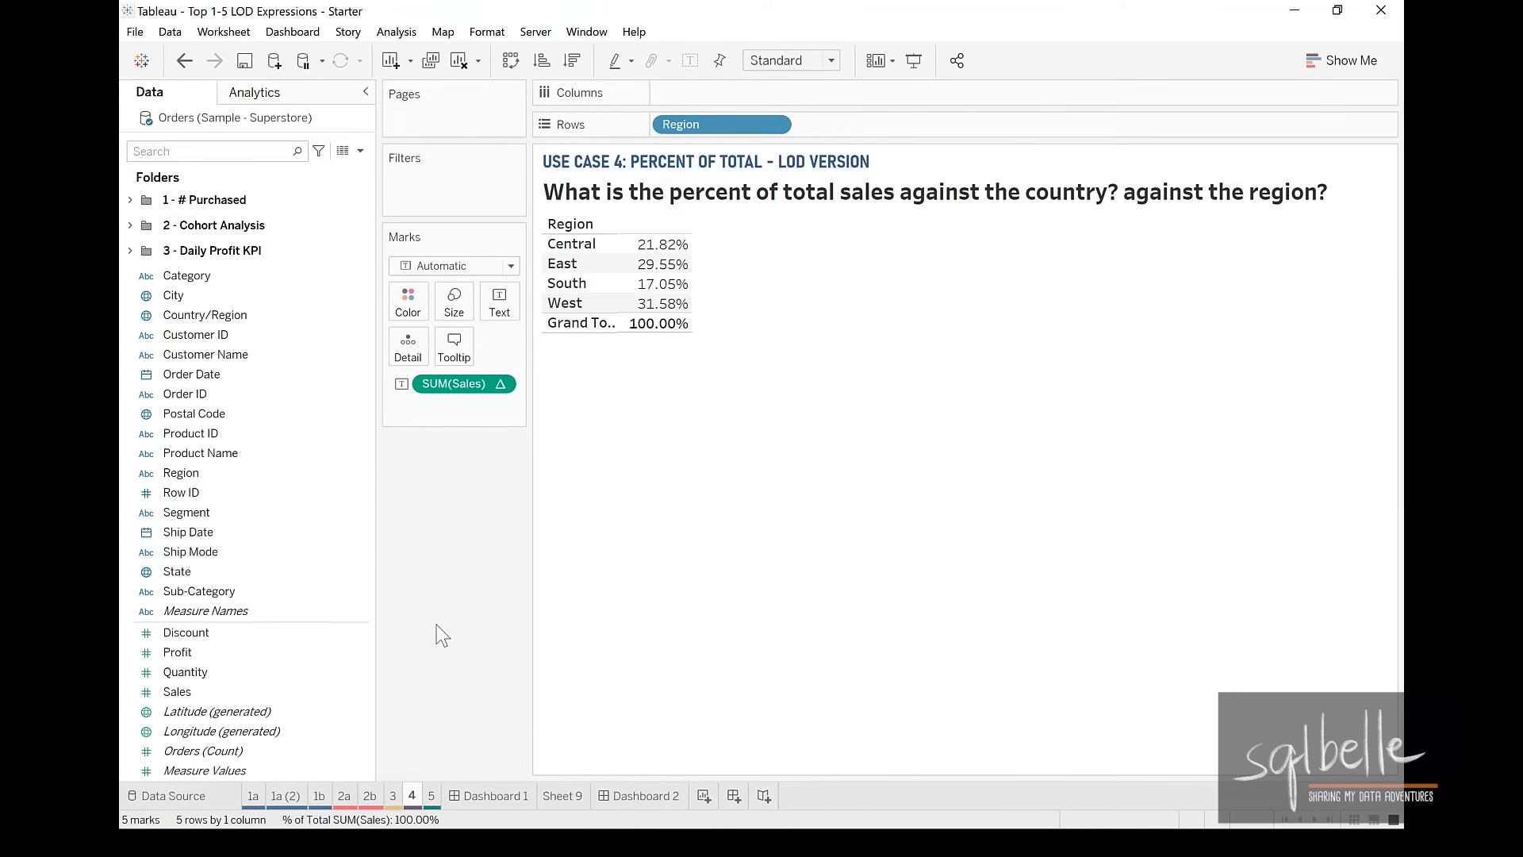
pyautogui.doubleClick(217, 687)
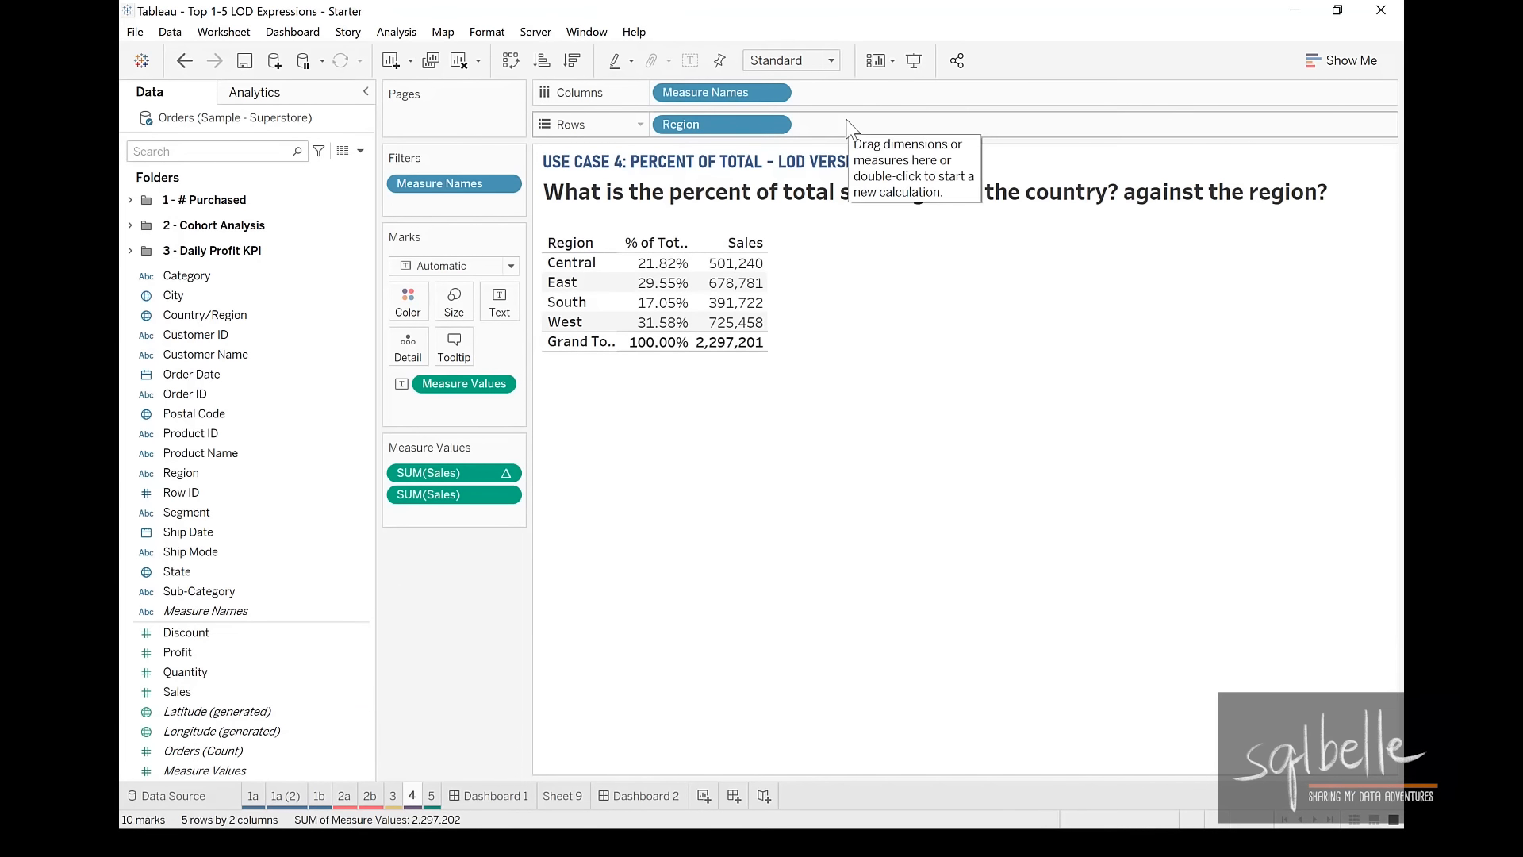
# - Show a Region filter for the table of sales and percent of total
pyautogui.click(776, 123)
pyautogui.click(732, 173)
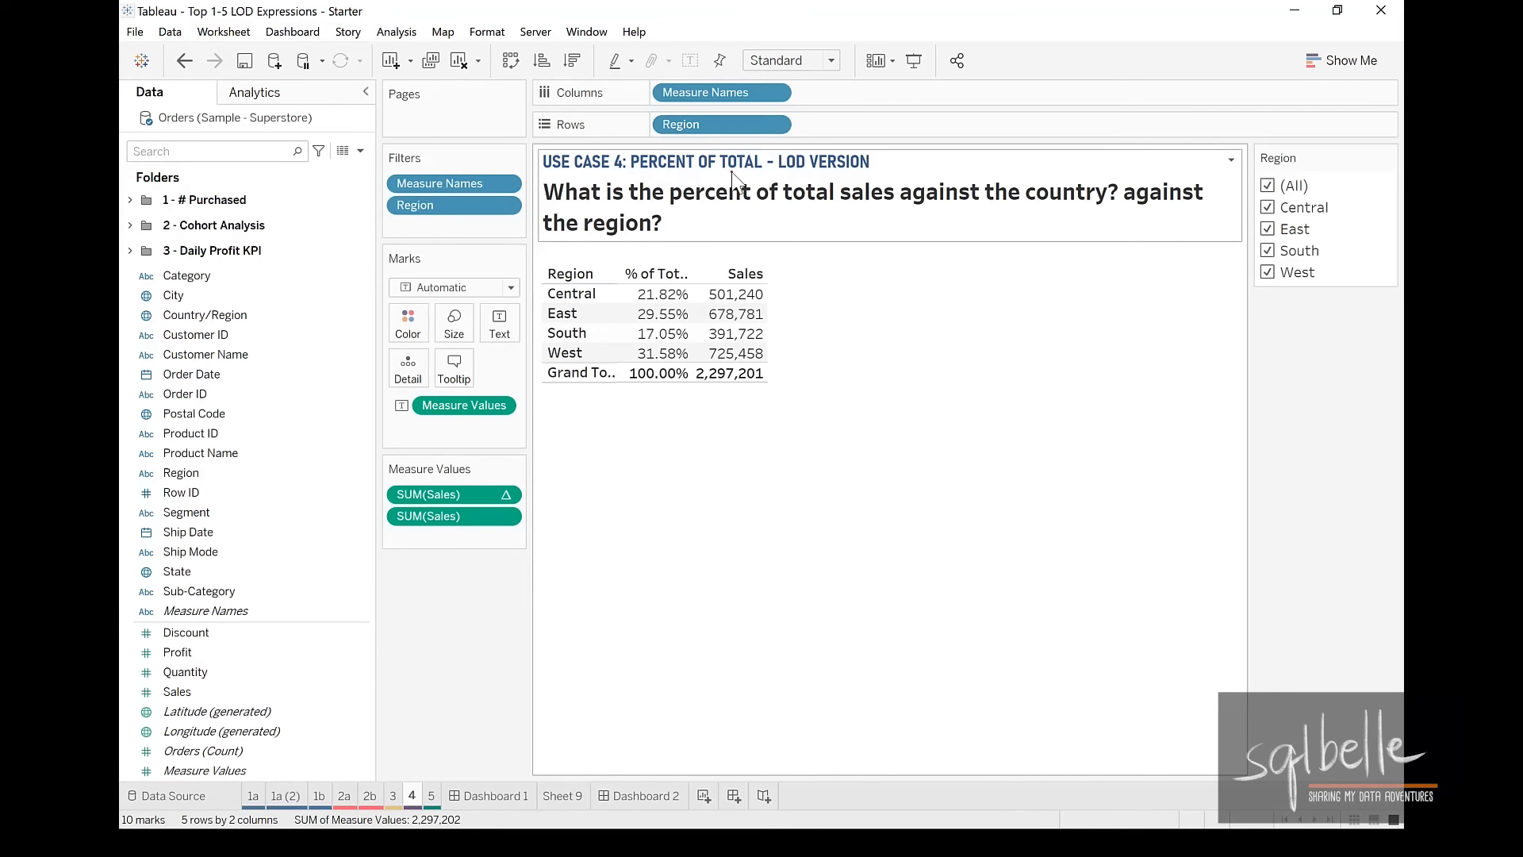
pyautogui.moveTo(769, 370)
pyautogui.mouseDown()
pyautogui.moveTo(720, 349)
pyautogui.moveTo(746, 355)
pyautogui.mouseUp()
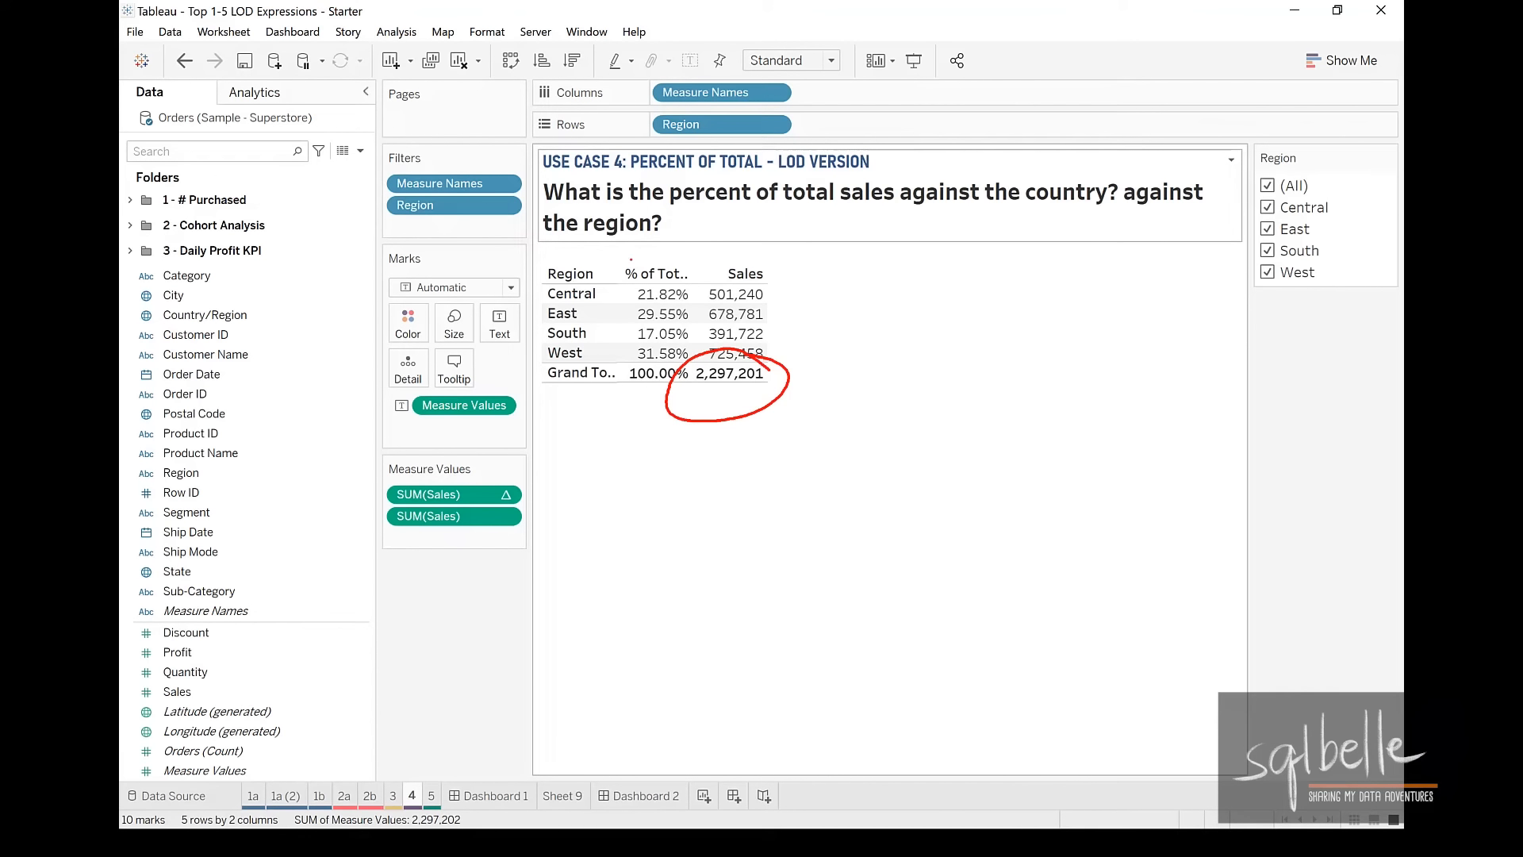
pyautogui.moveTo(641, 272)
pyautogui.mouseDown()
pyautogui.moveTo(637, 321)
pyautogui.moveTo(584, 379)
pyautogui.moveTo(646, 345)
pyautogui.mouseUp()
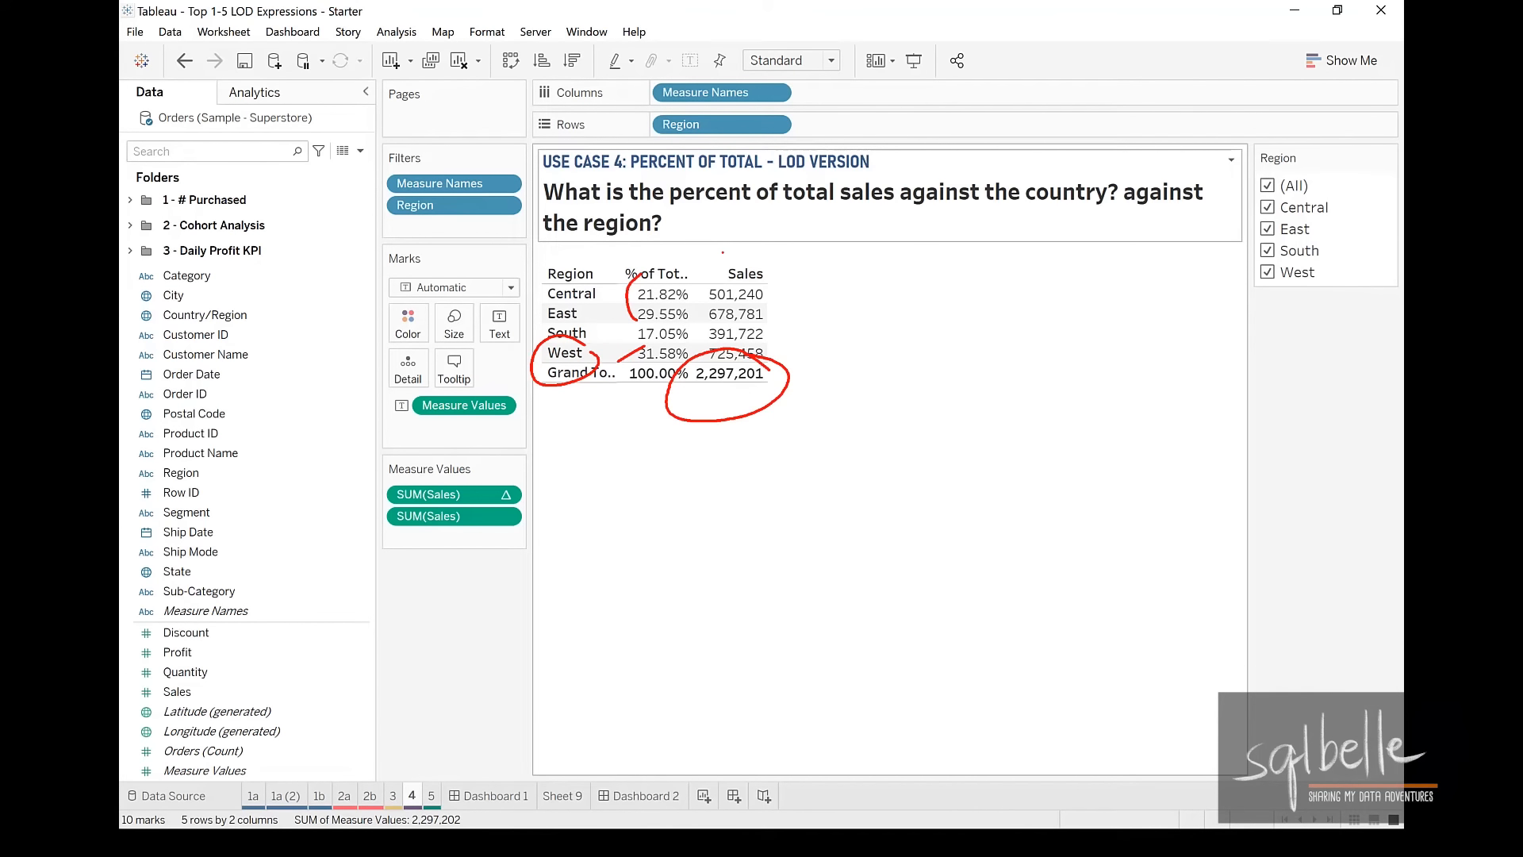
pyautogui.moveTo(606, 389)
pyautogui.mouseDown()
pyautogui.moveTo(699, 285)
pyautogui.moveTo(643, 435)
pyautogui.mouseUp()
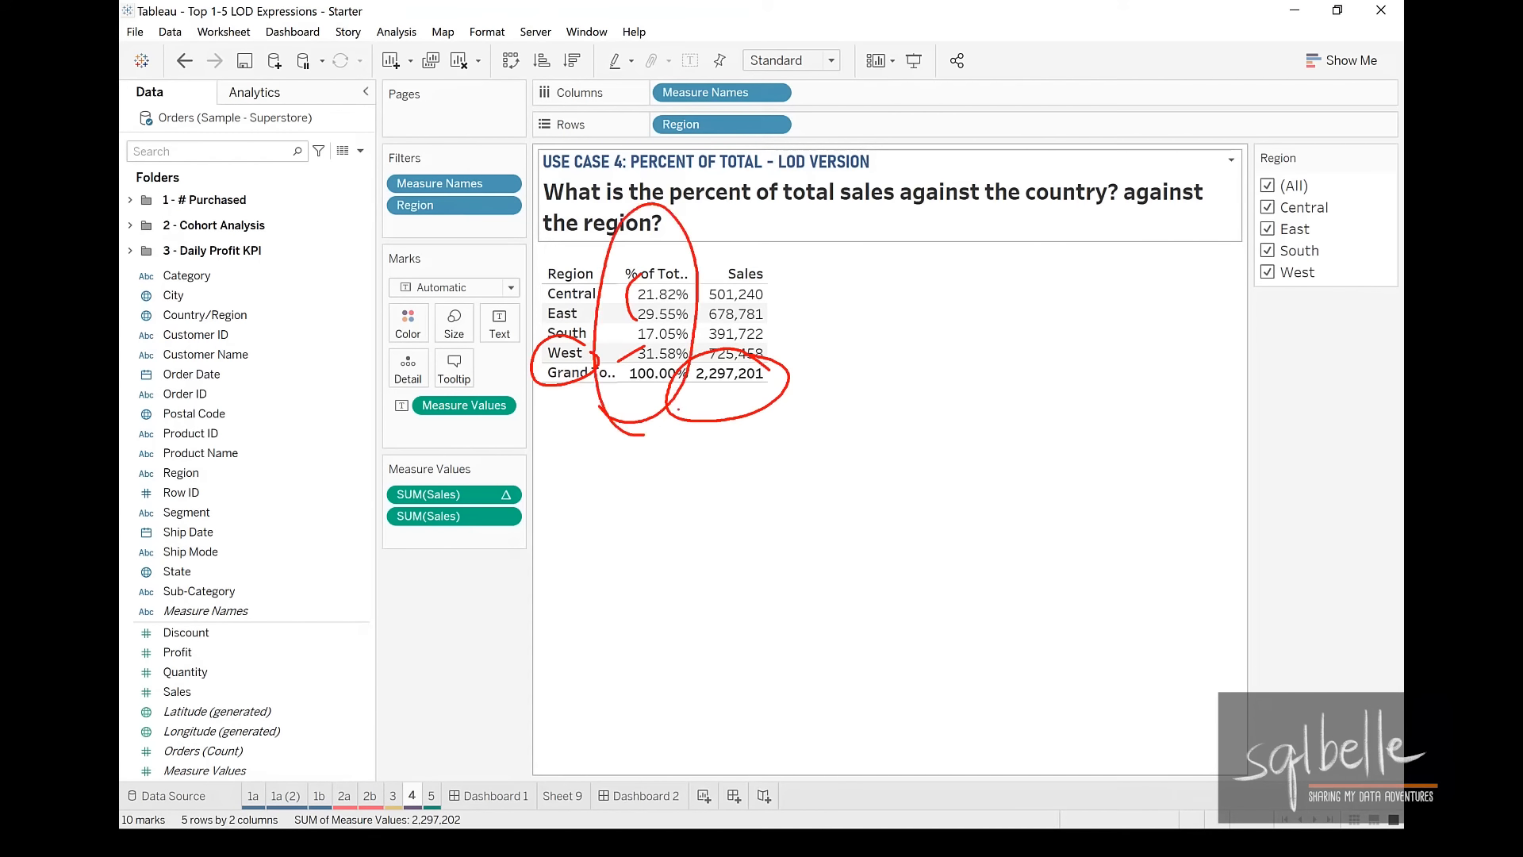
pyautogui.moveTo(1356, 208)
pyautogui.mouseDown()
pyautogui.moveTo(1285, 356)
pyautogui.moveTo(1353, 230)
pyautogui.mouseUp()
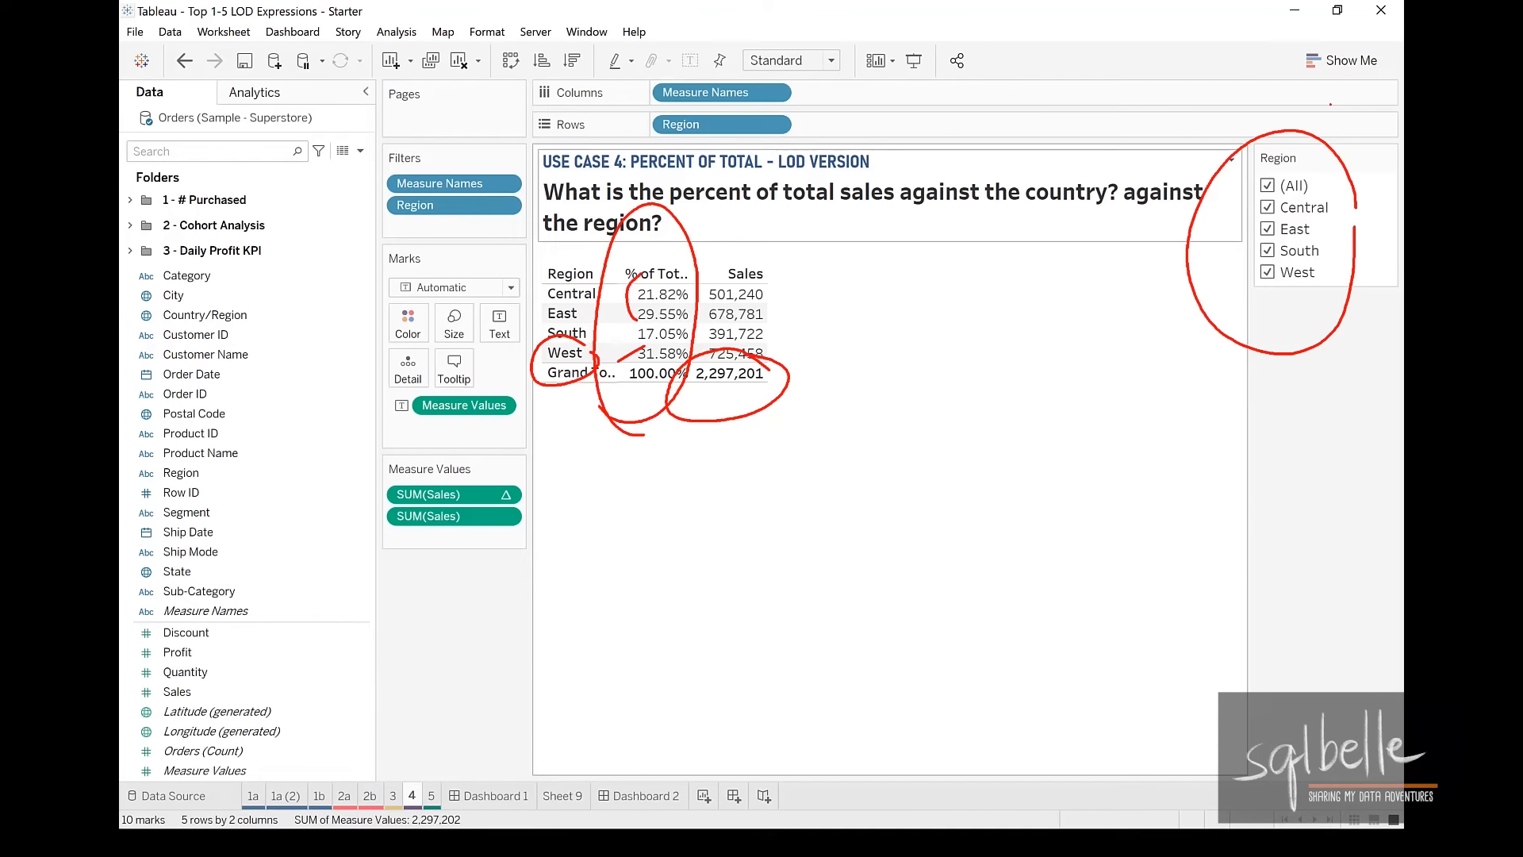
pyautogui.press('Escape')
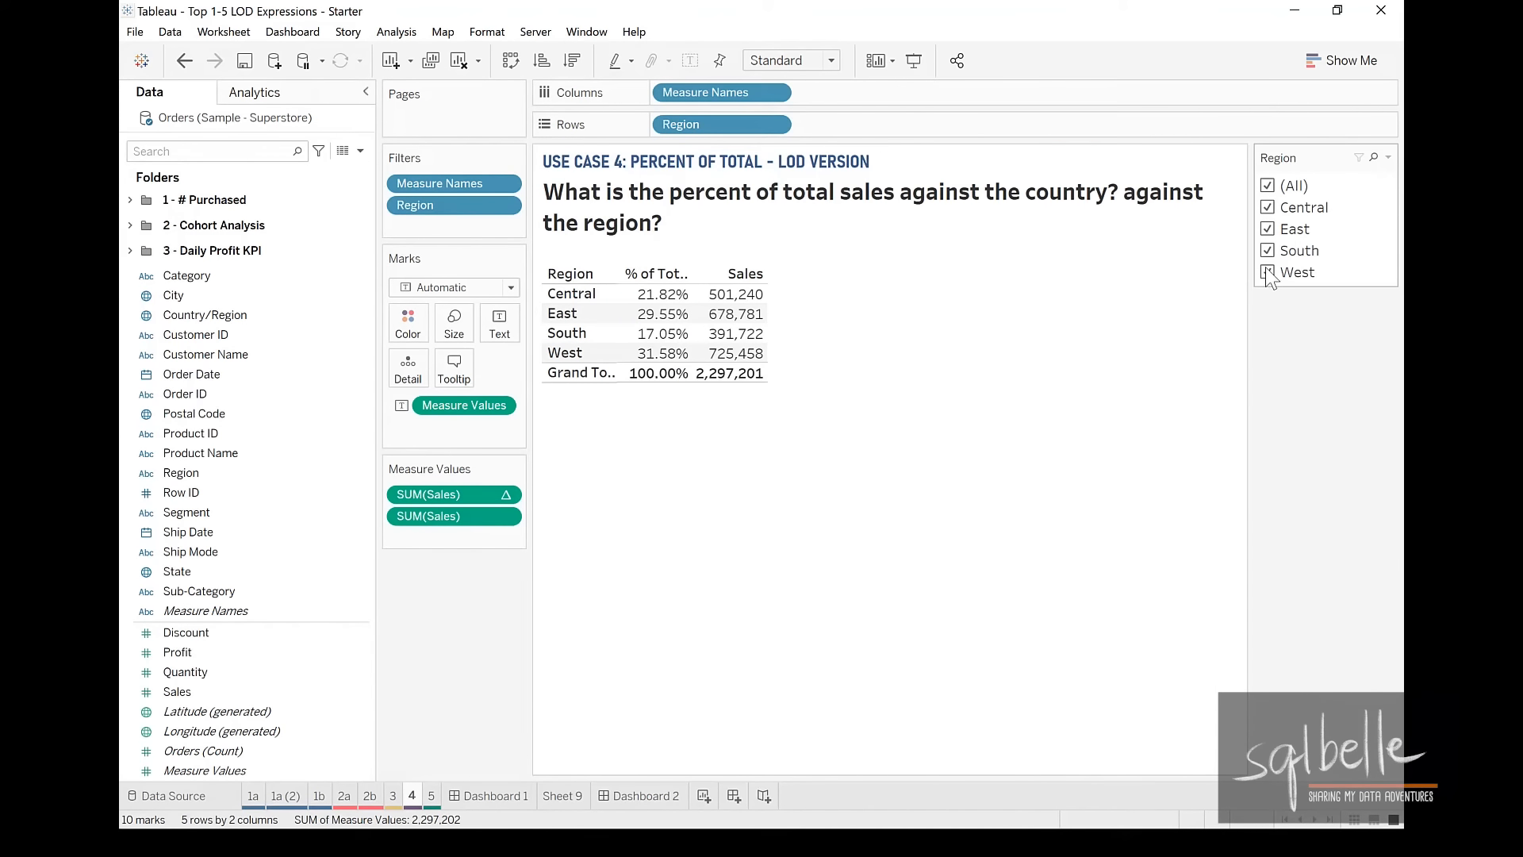
# - Exclude West and South from the table with the Region filter
pyautogui.click(1267, 272)
pyautogui.click(1267, 251)
pyautogui.moveTo(665, 225)
pyautogui.mouseDown()
pyautogui.moveTo(706, 311)
pyautogui.moveTo(646, 260)
pyautogui.mouseUp()
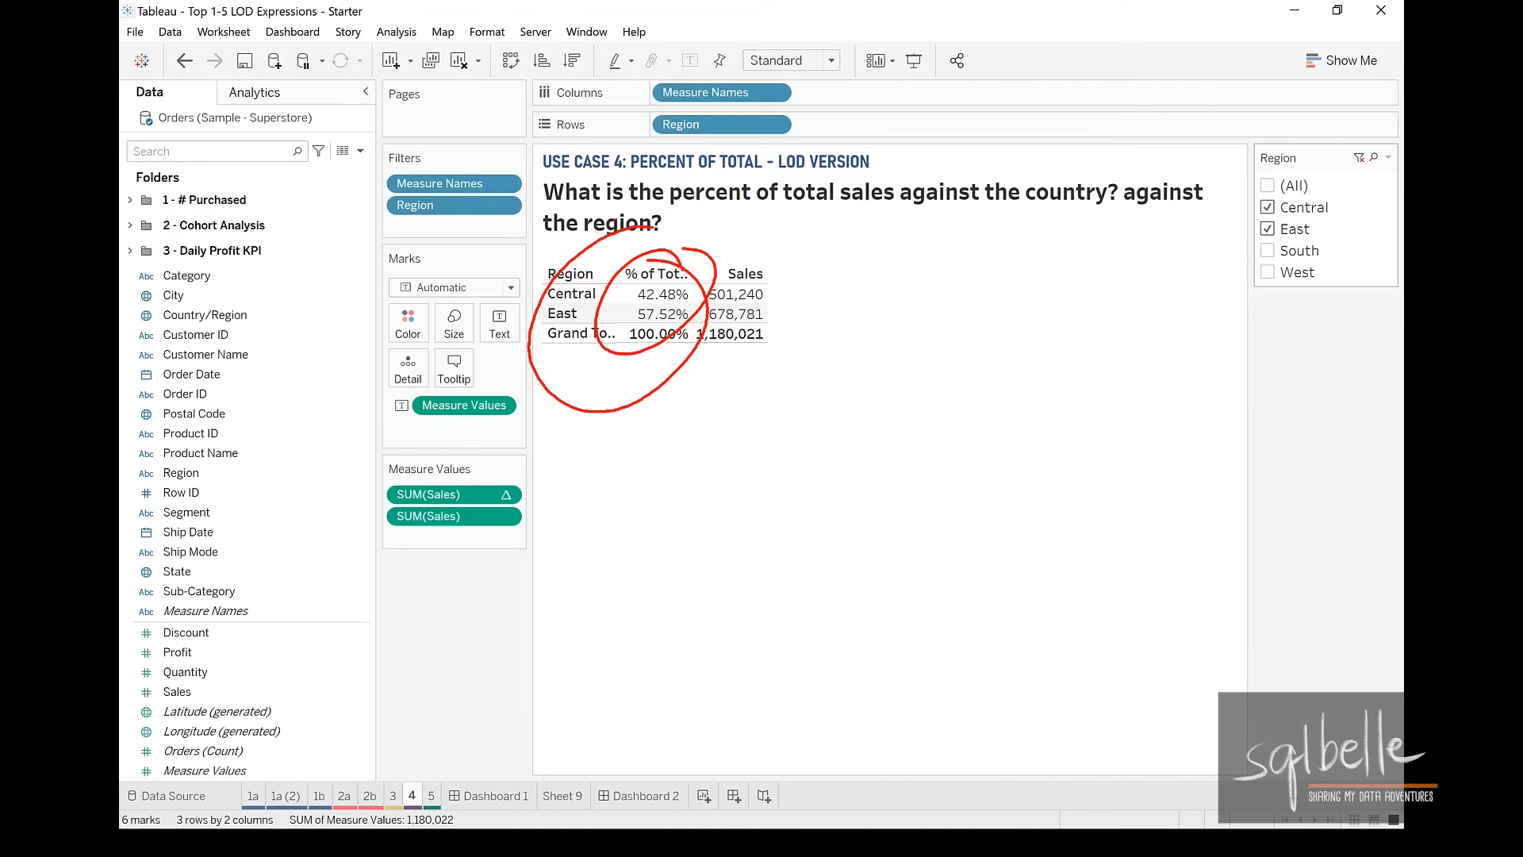
pyautogui.press('e')
pyautogui.moveTo(783, 276)
pyautogui.mouseDown()
pyautogui.moveTo(693, 295)
pyautogui.moveTo(780, 291)
pyautogui.mouseUp()
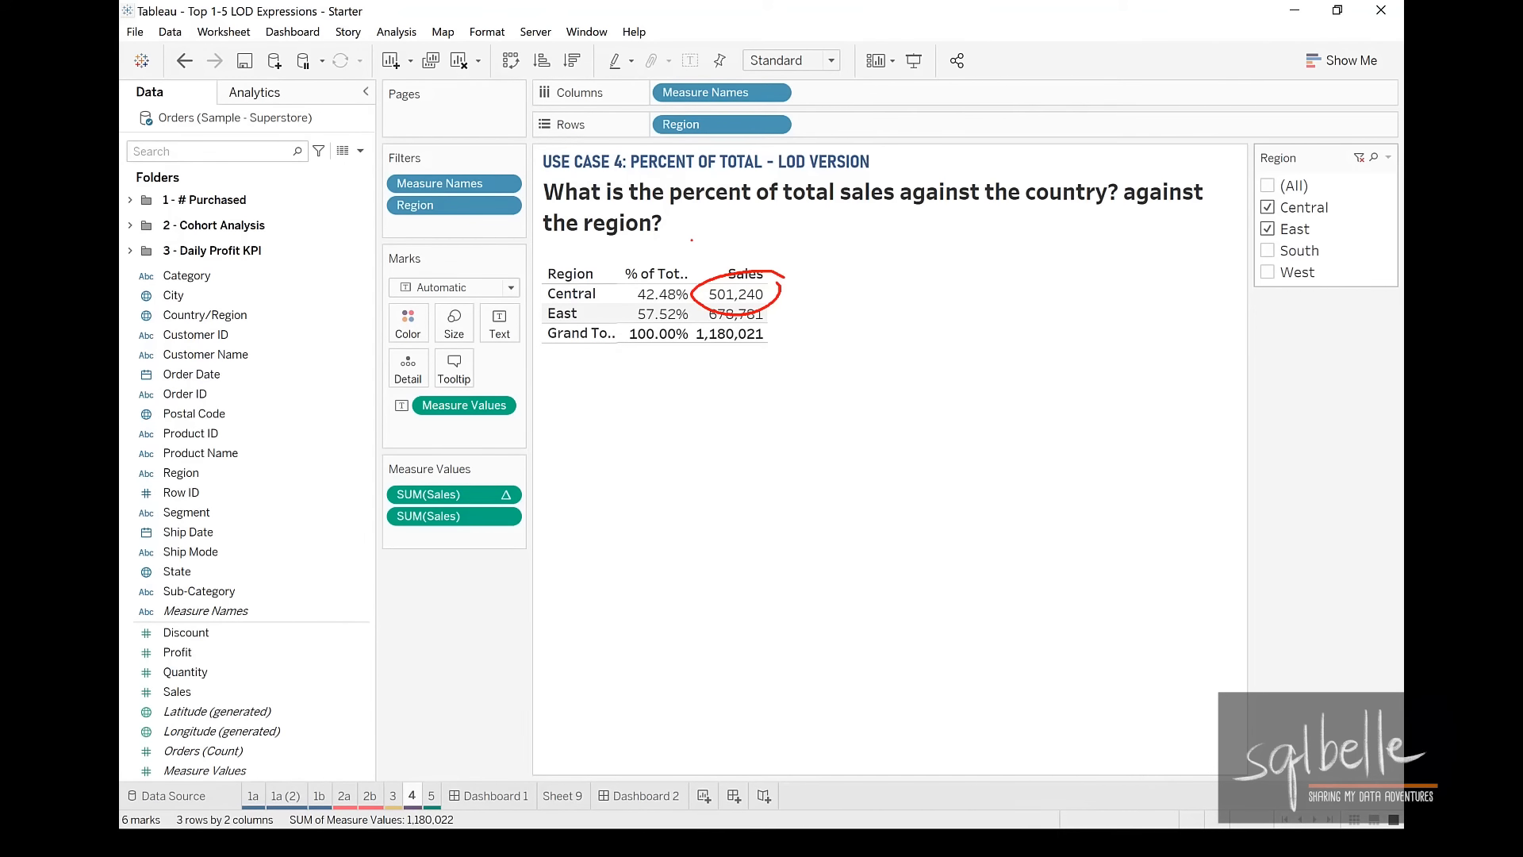
pyautogui.press('Escape')
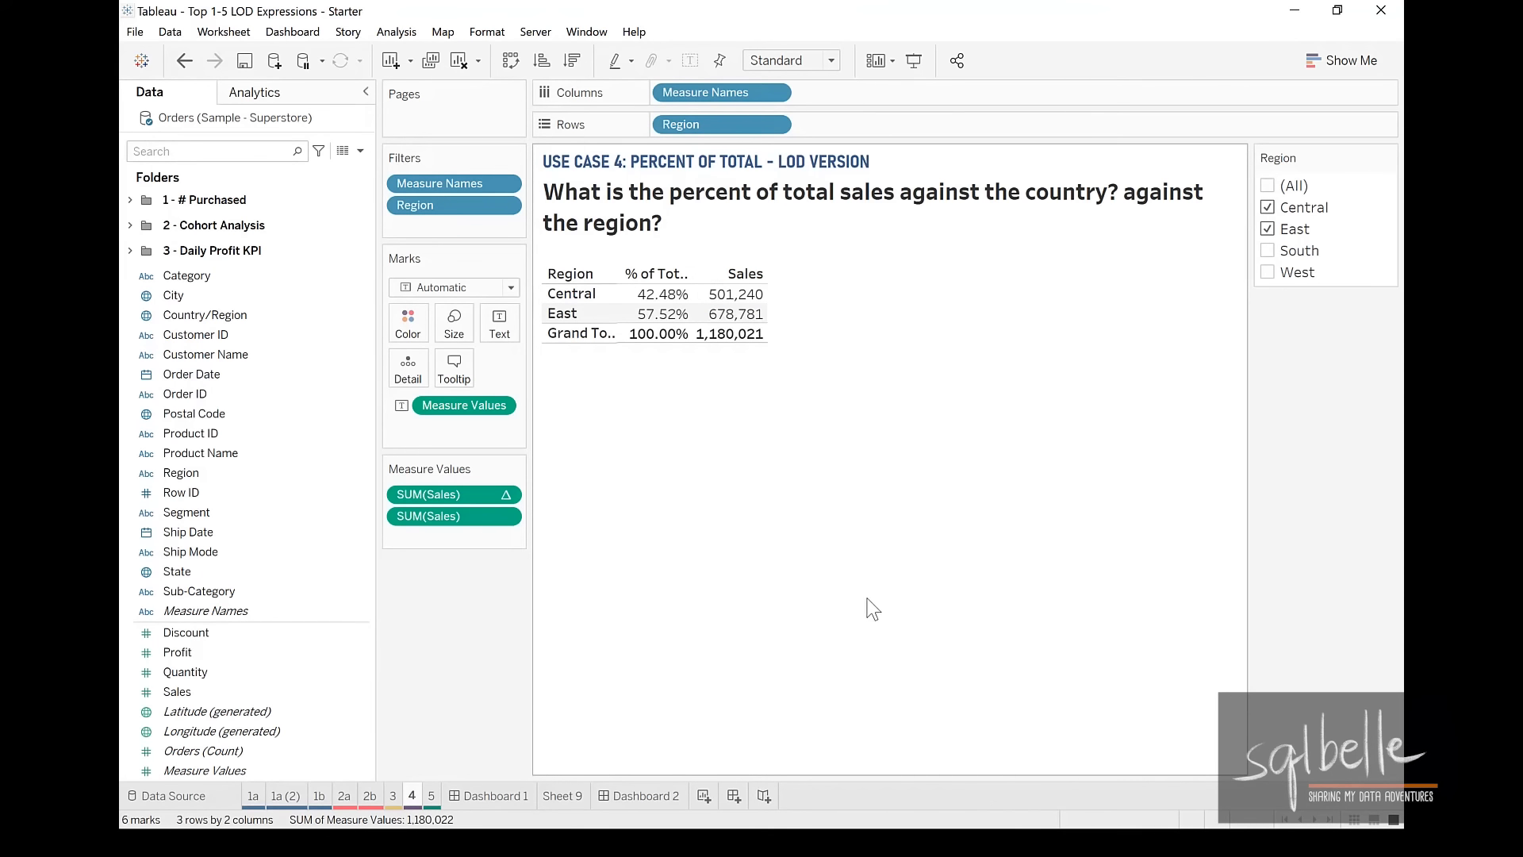
# - Clear the sheet and set up a calculated field named Grand Total - Fixed with the formula {FIXED : SUM([Sales])}
pyautogui.click(458, 63)
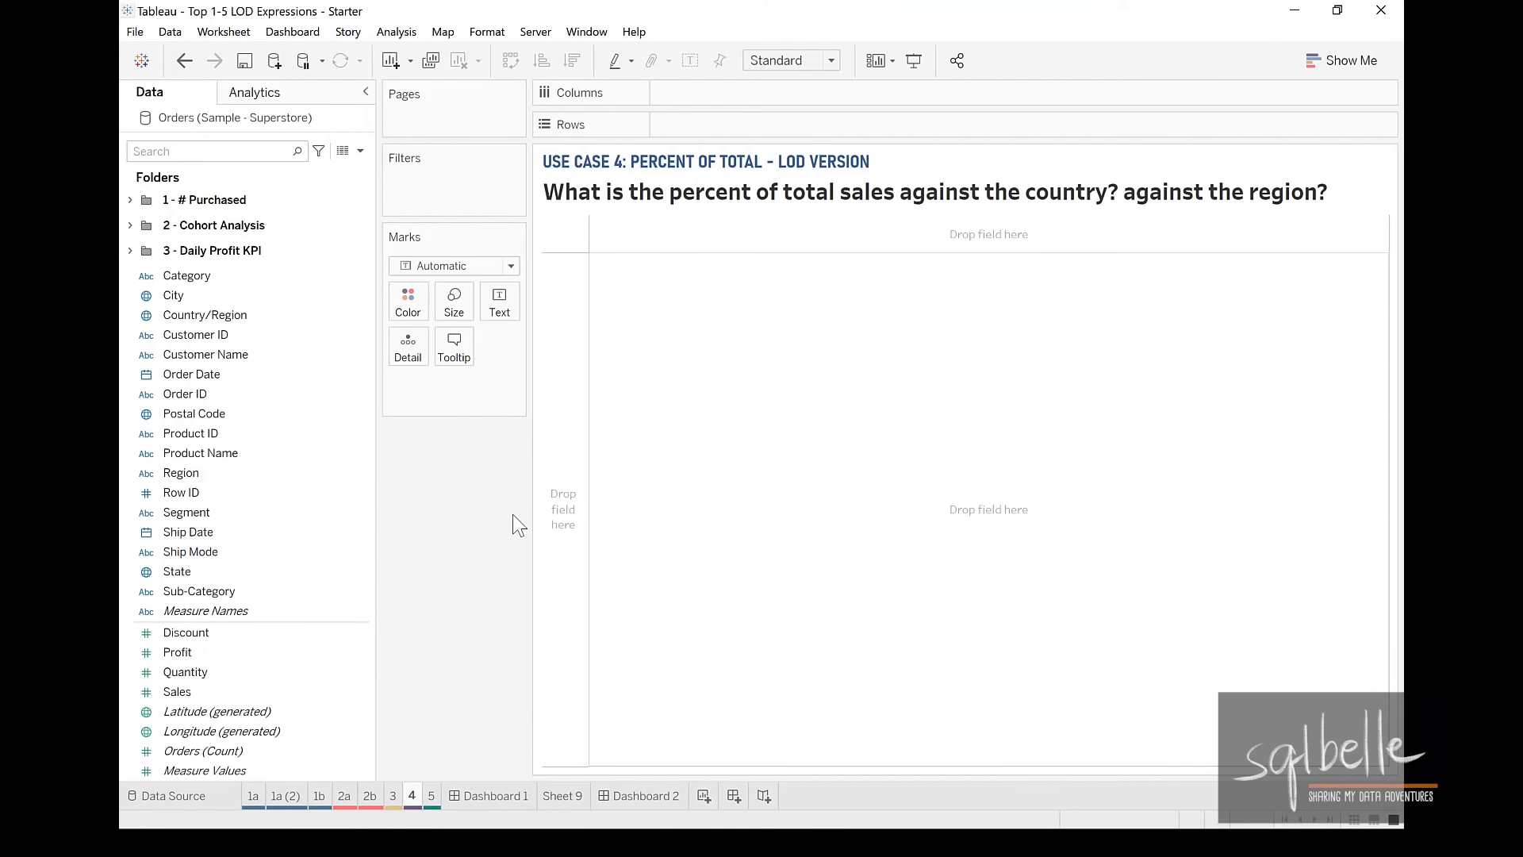
pyautogui.click(360, 151)
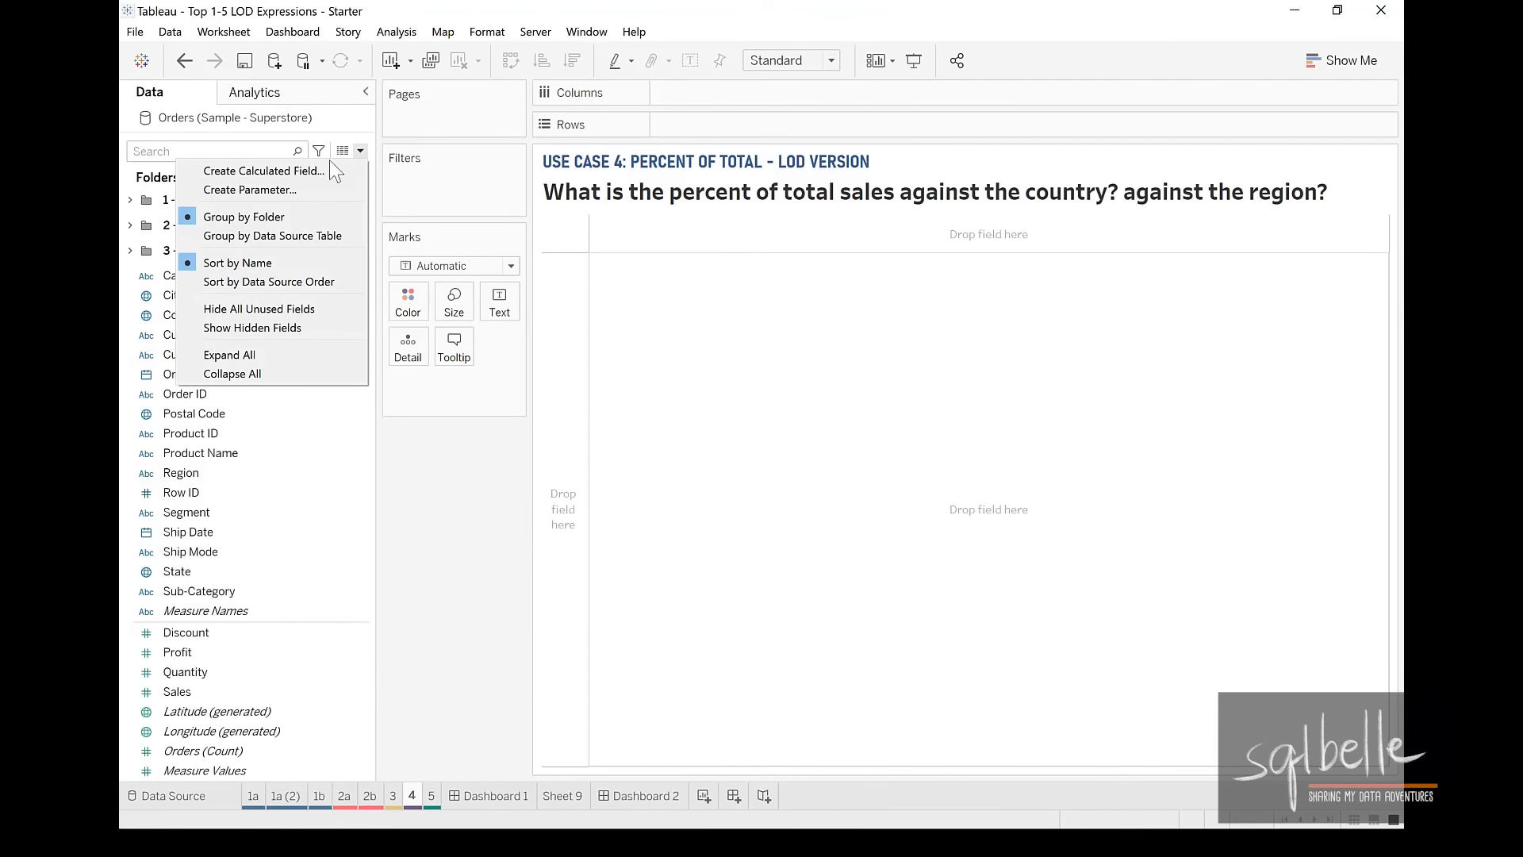
pyautogui.click(261, 166)
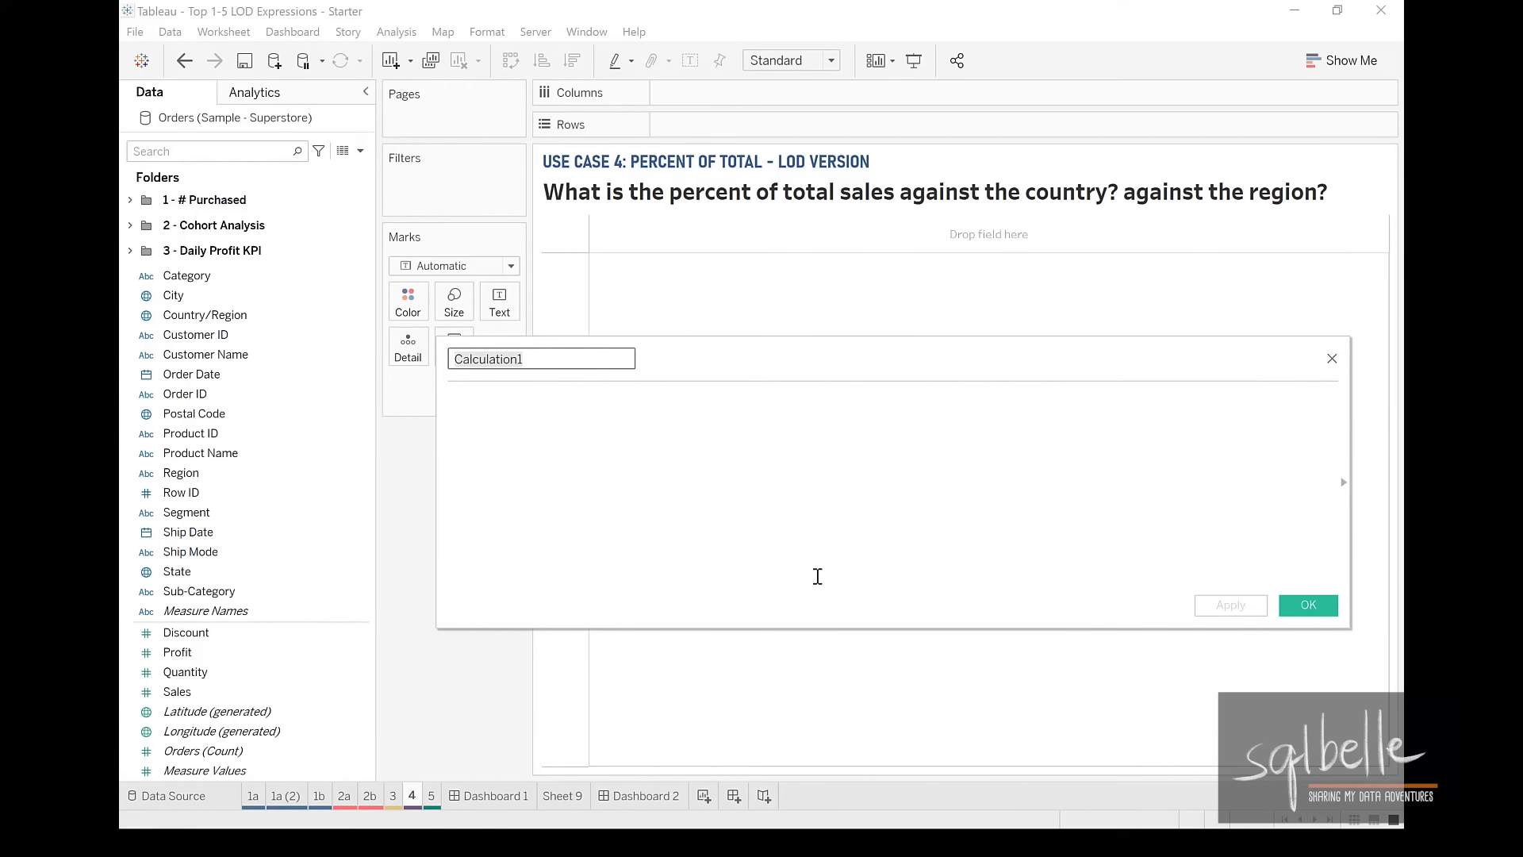
pyautogui.write('Grand Total ')
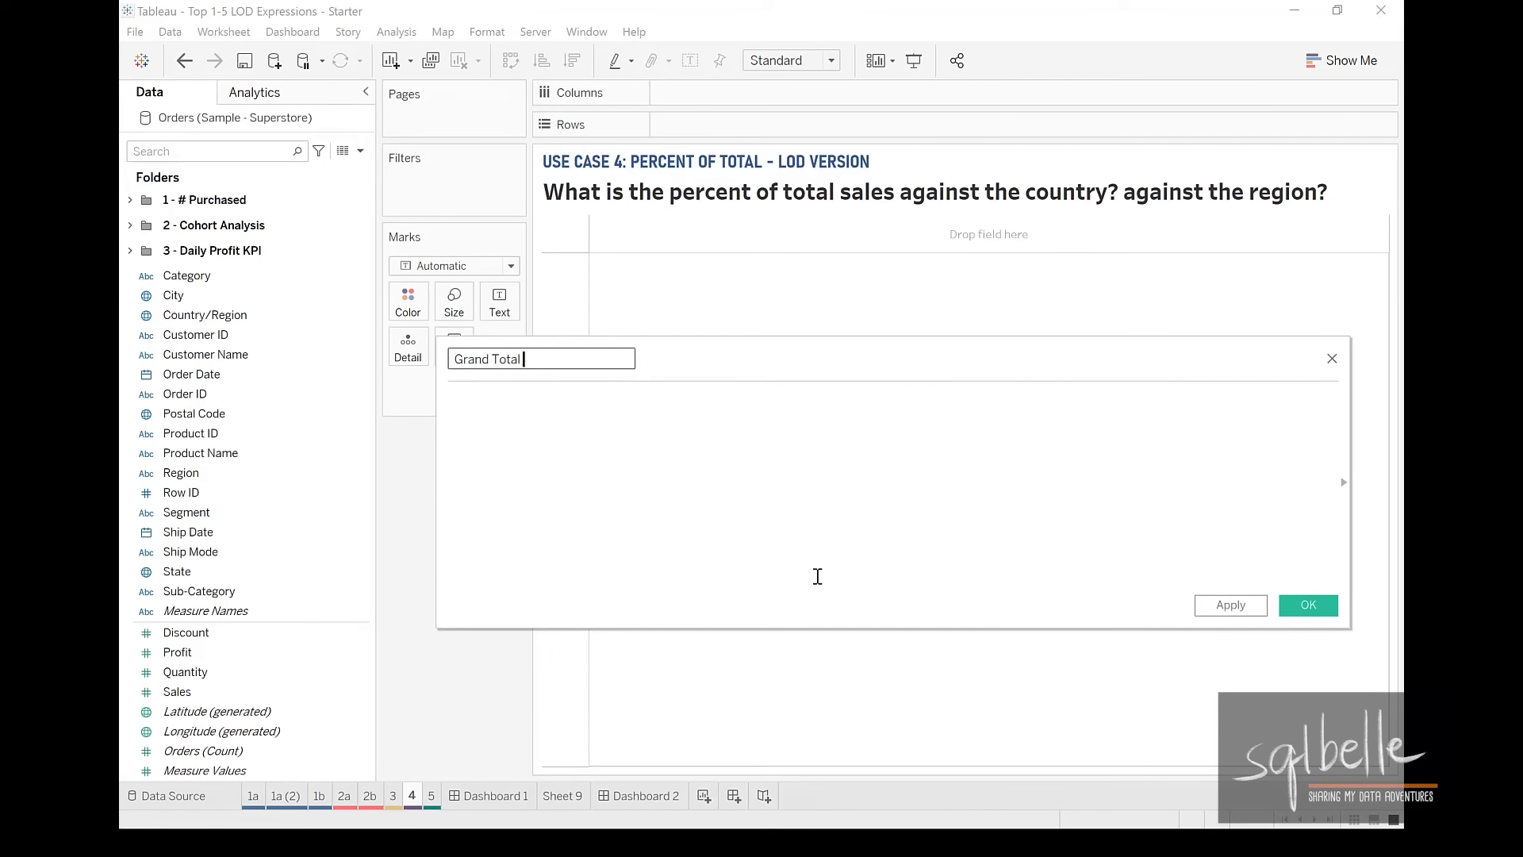
pyautogui.write('- Fixed')
pyautogui.click(718, 463)
pyautogui.write('{FIXED')
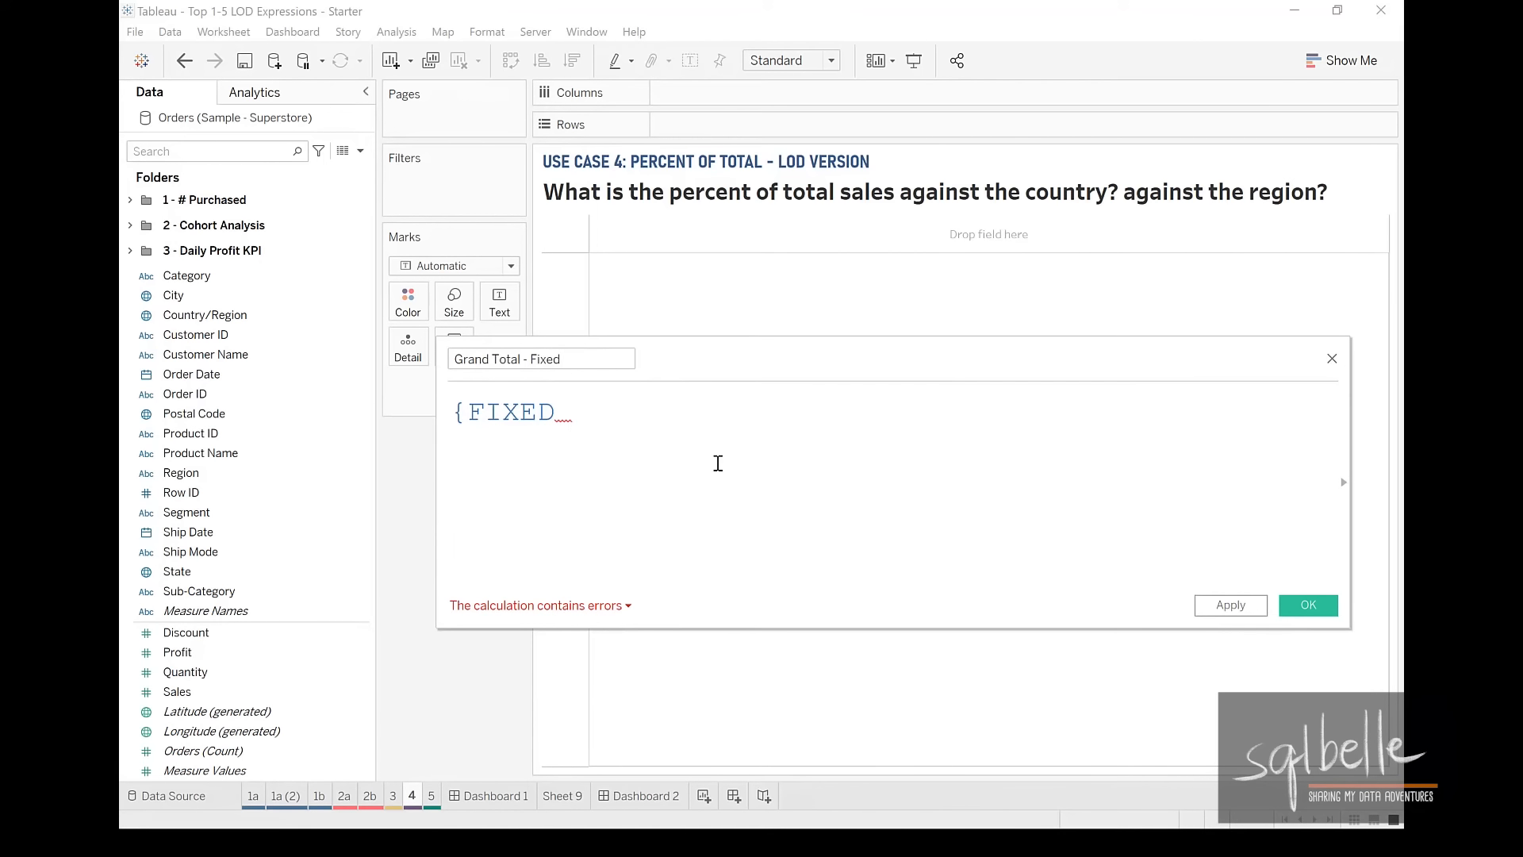
pyautogui.write(': SUM(')
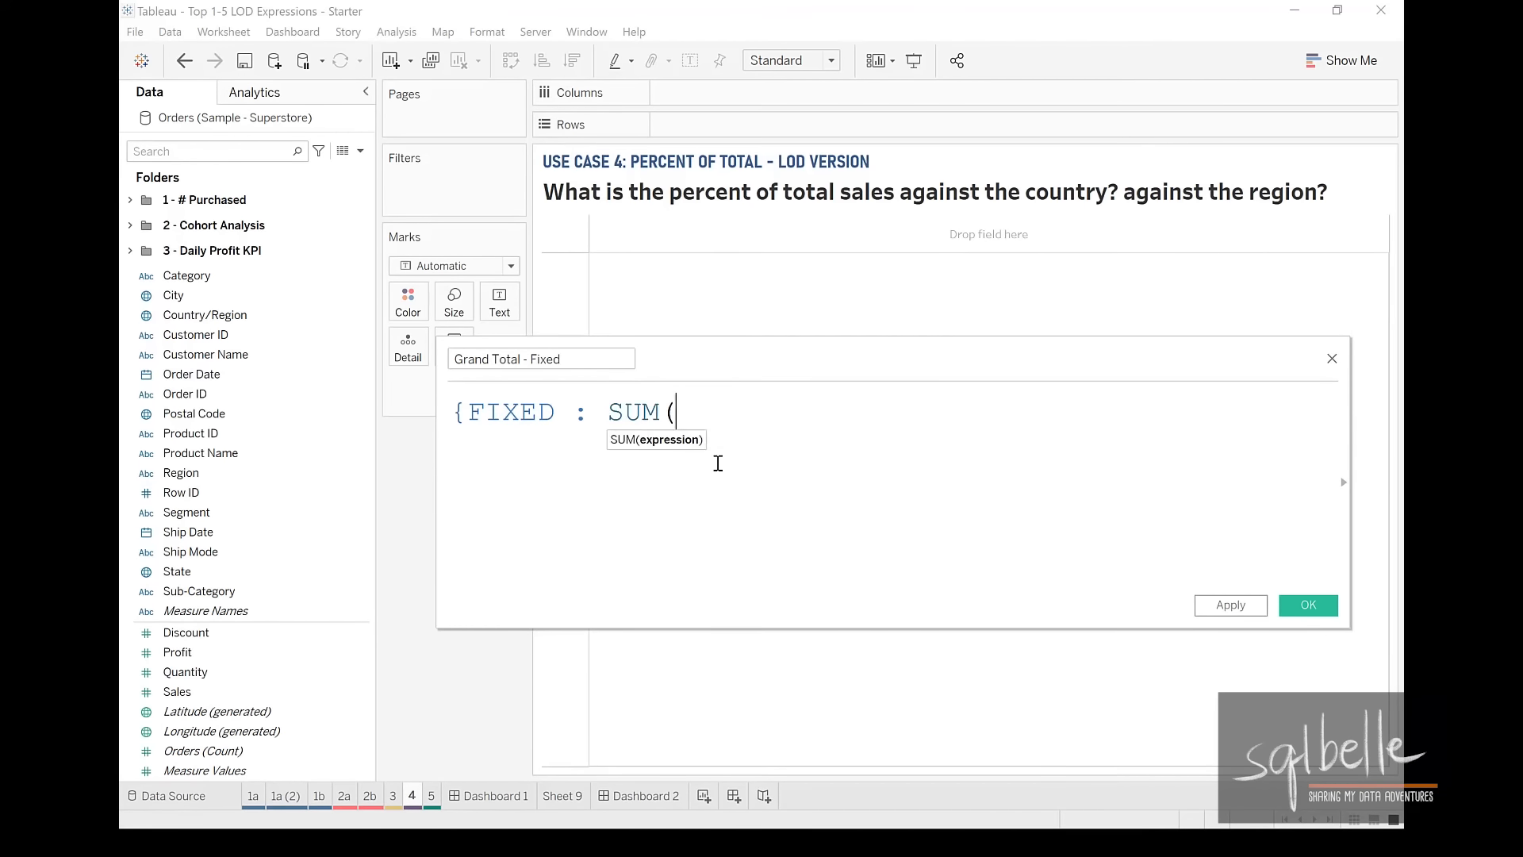
pyautogui.write('[Sa')
pyautogui.press('Return')
pyautogui.write(')}')
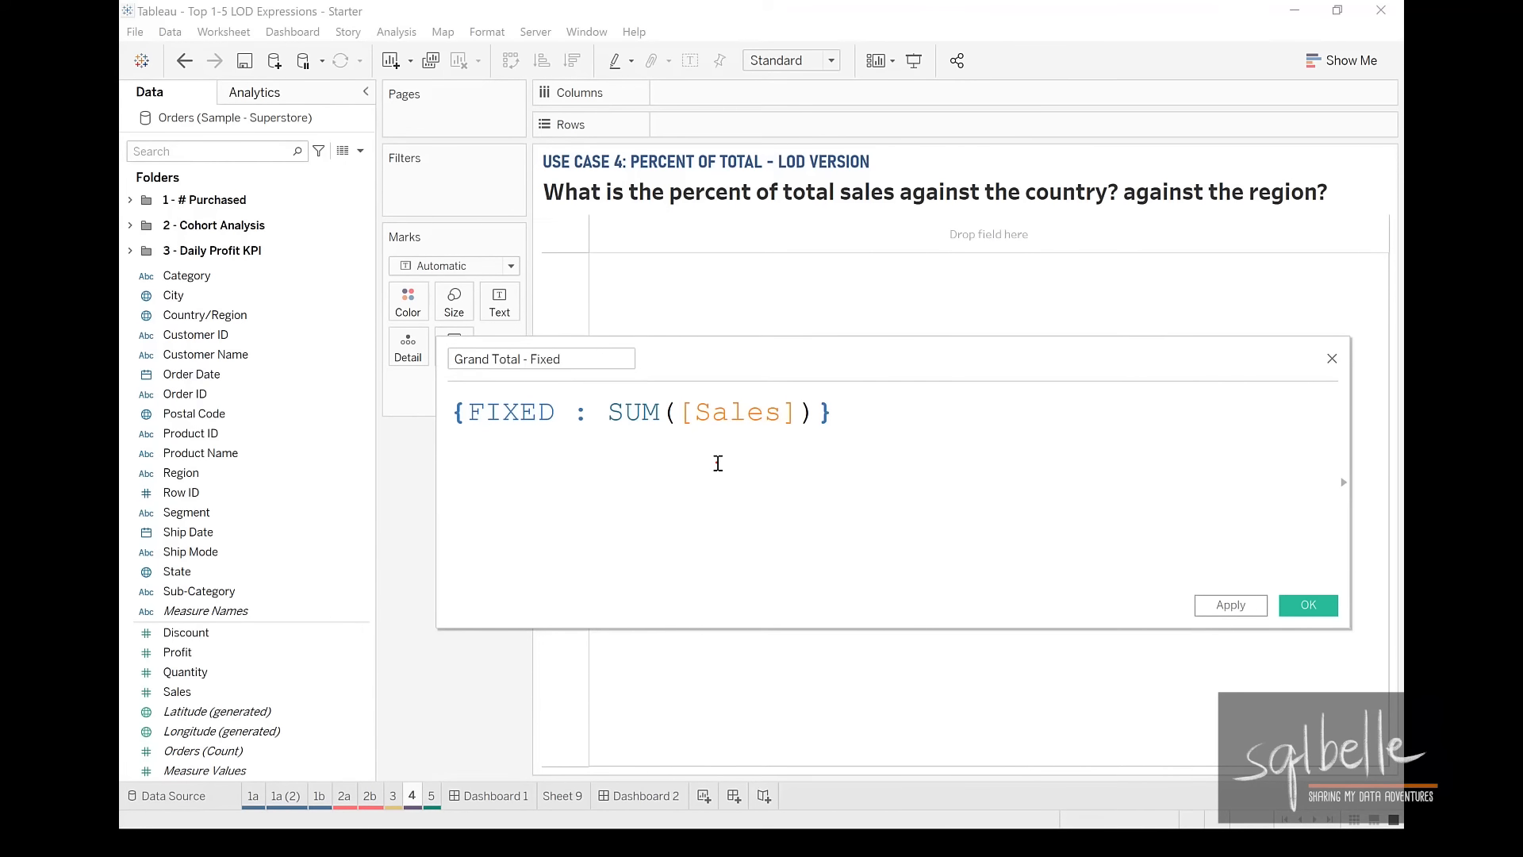
pyautogui.hotkey('ctrl', '2')
pyautogui.moveTo(584, 493)
pyautogui.mouseDown()
pyautogui.moveTo(565, 427)
pyautogui.moveTo(589, 434)
pyautogui.mouseUp()
pyautogui.moveTo(476, 361); pyautogui.dragTo(538, 463)
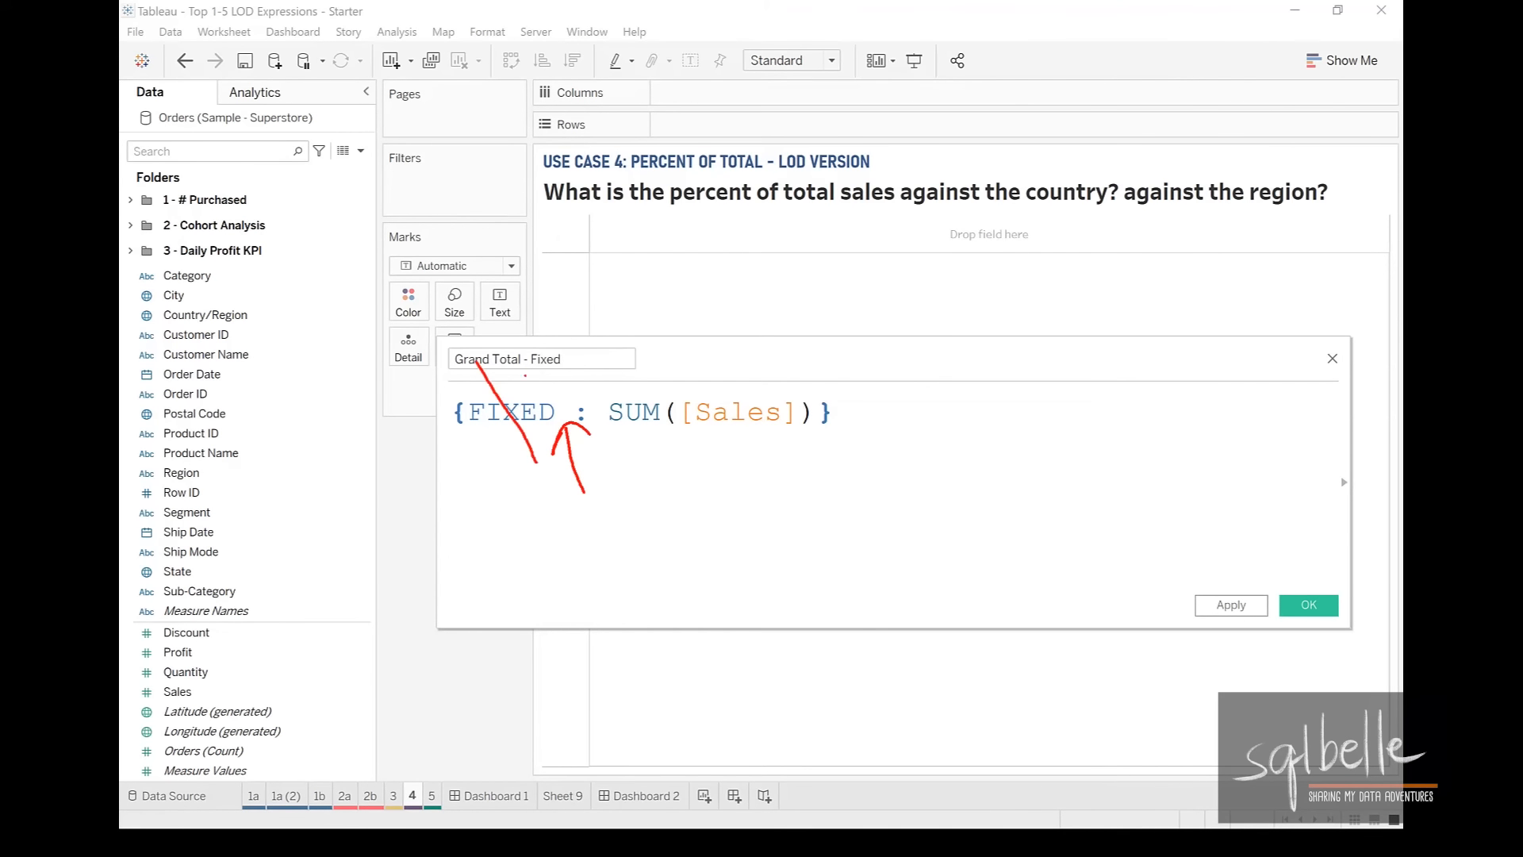
pyautogui.moveTo(534, 366); pyautogui.dragTo(453, 474)
pyautogui.moveTo(566, 397)
pyautogui.mouseDown()
pyautogui.moveTo(601, 447)
pyautogui.moveTo(565, 435)
pyautogui.mouseUp()
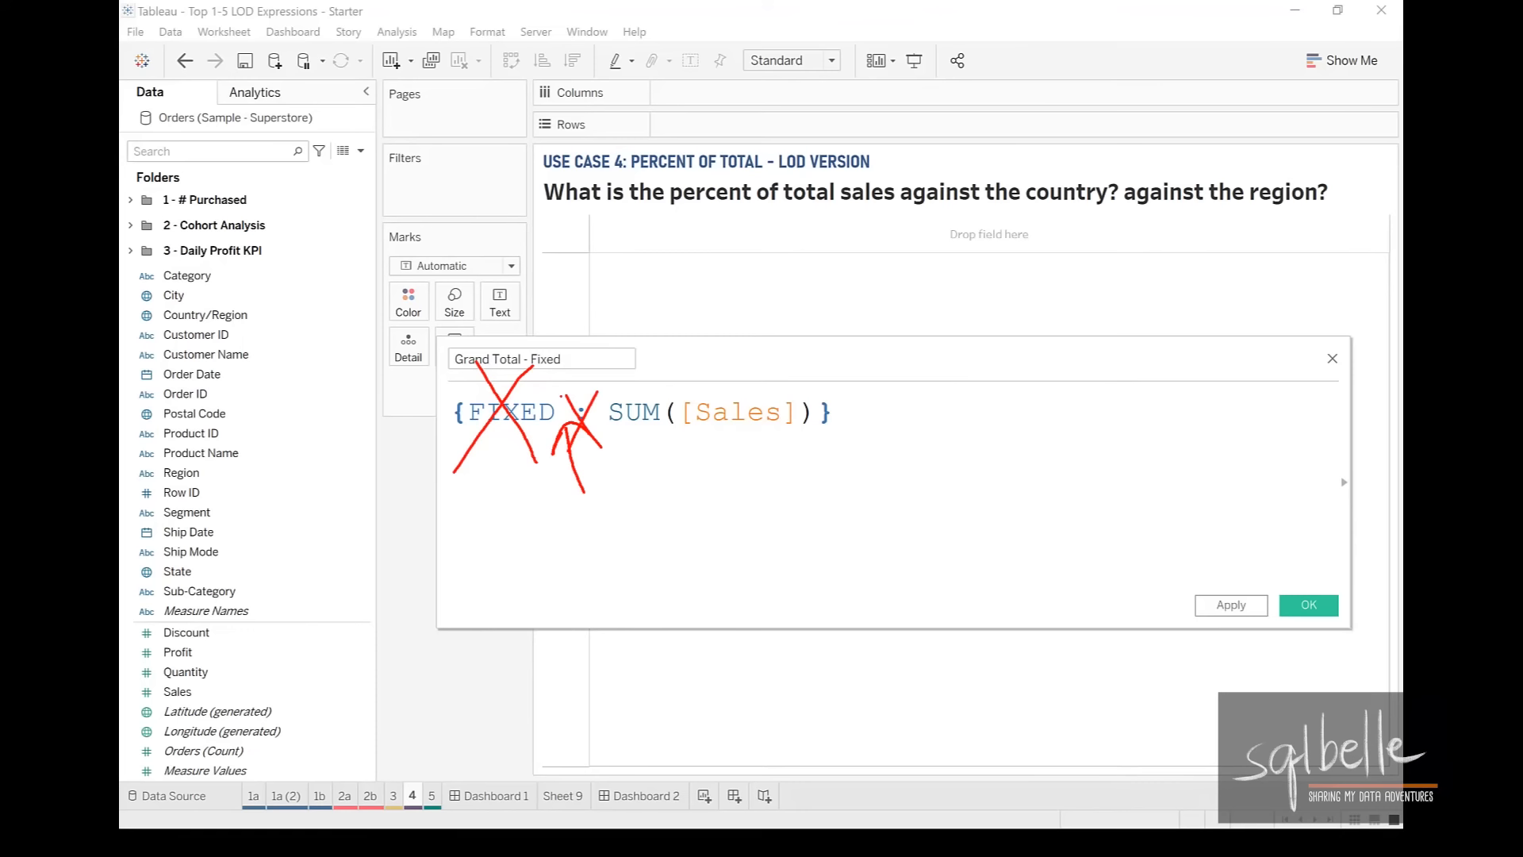
pyautogui.press('Escape')
# - Shorten the Grand Total - Fixed formula to {SUM([Sales])} and save the calculated field
pyautogui.moveTo(467, 413); pyautogui.dragTo(601, 413)
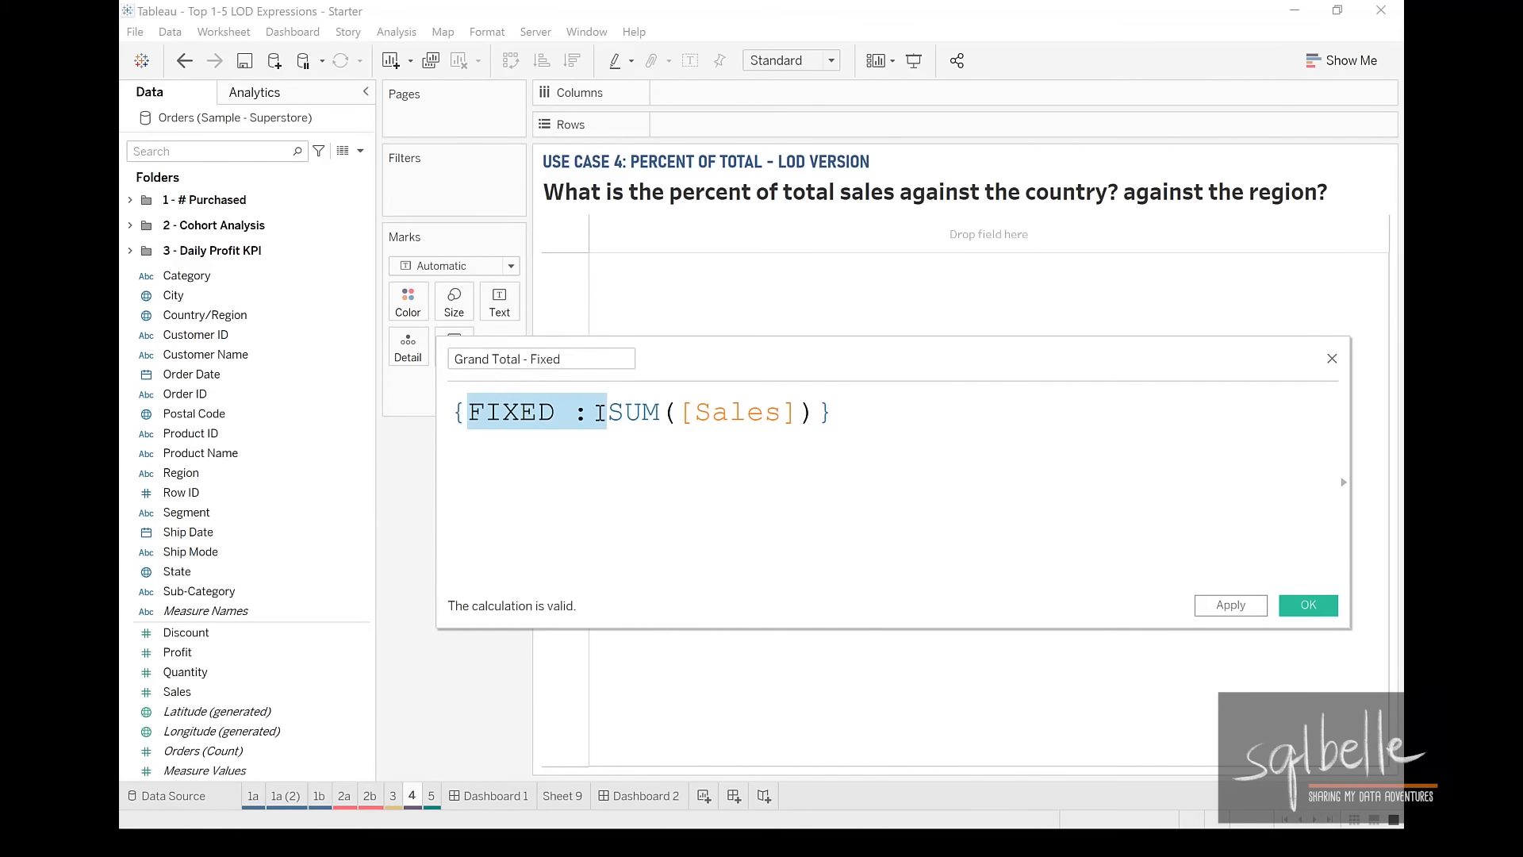
pyautogui.press('BackSpace')
pyautogui.click(1307, 604)
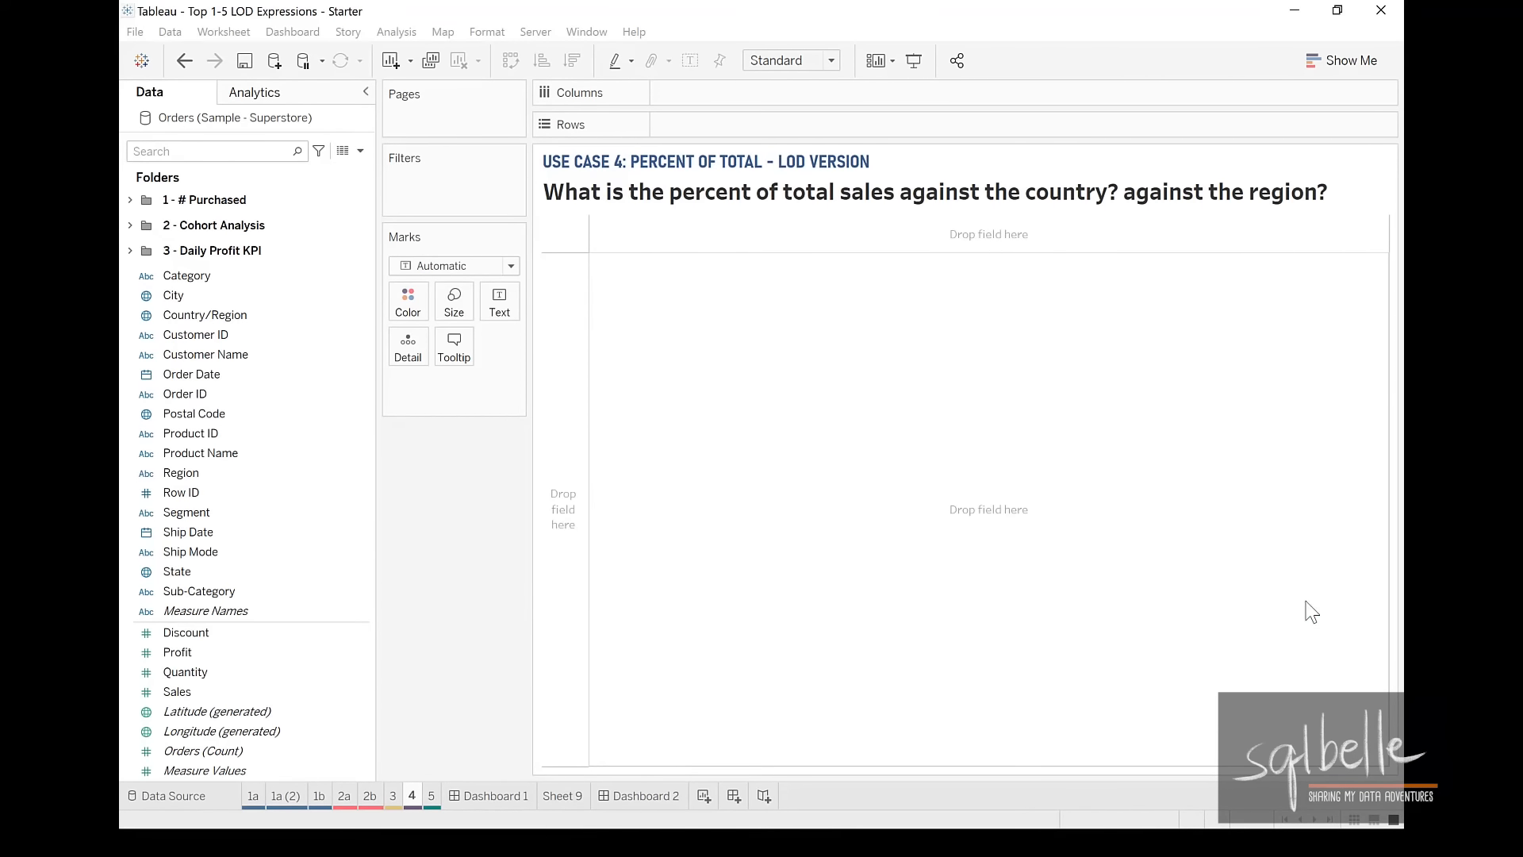
# - Create a calculated field named Subtotal by Region with the formula {FIXED [Region]: SUM([Sales])}
pyautogui.click(360, 151)
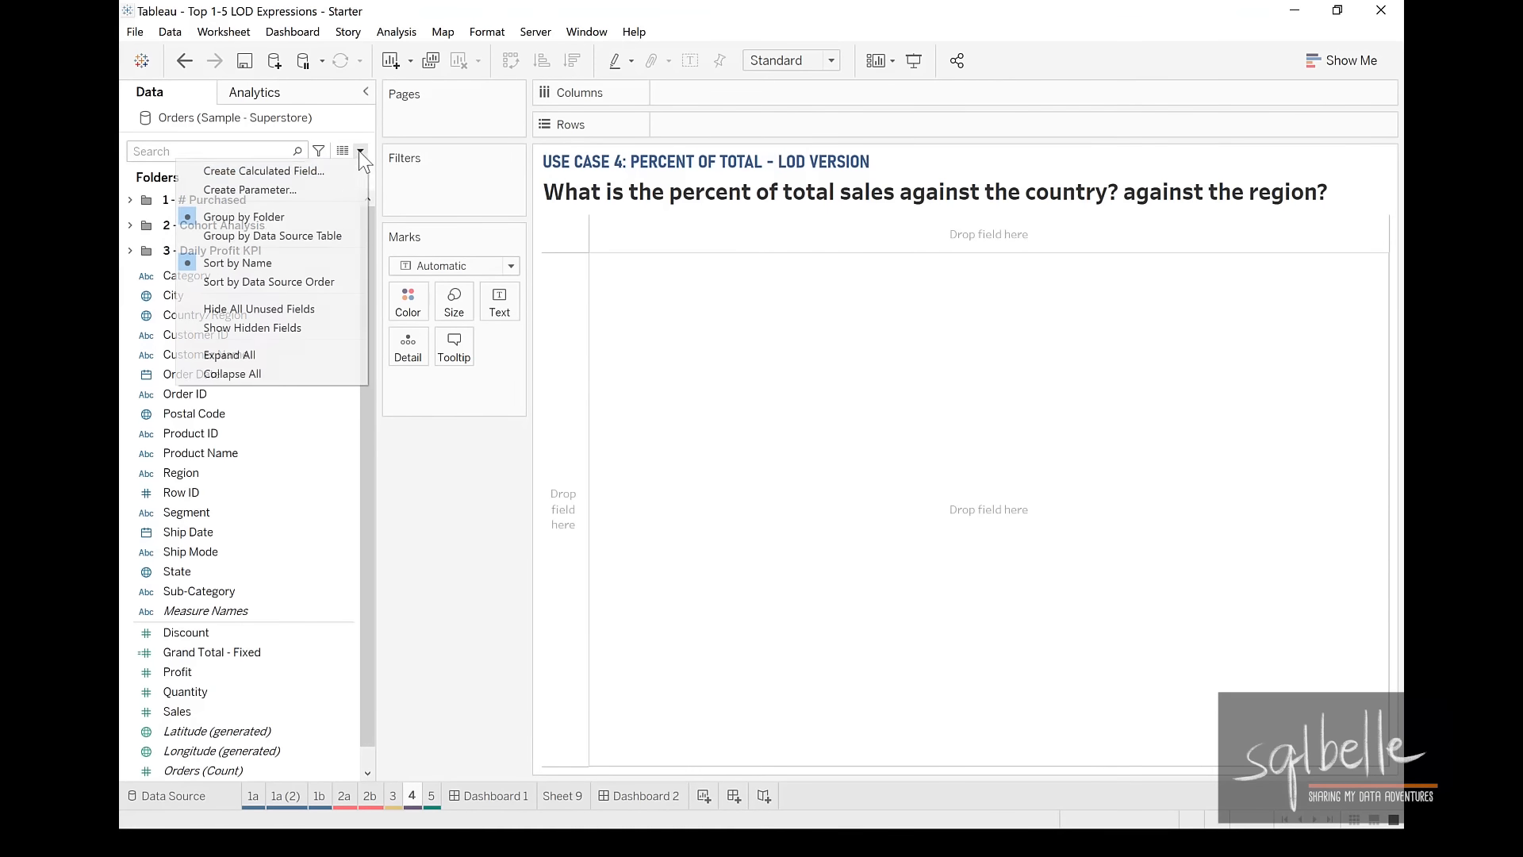
pyautogui.click(262, 170)
pyautogui.press('BackSpace')
pyautogui.write('Su')
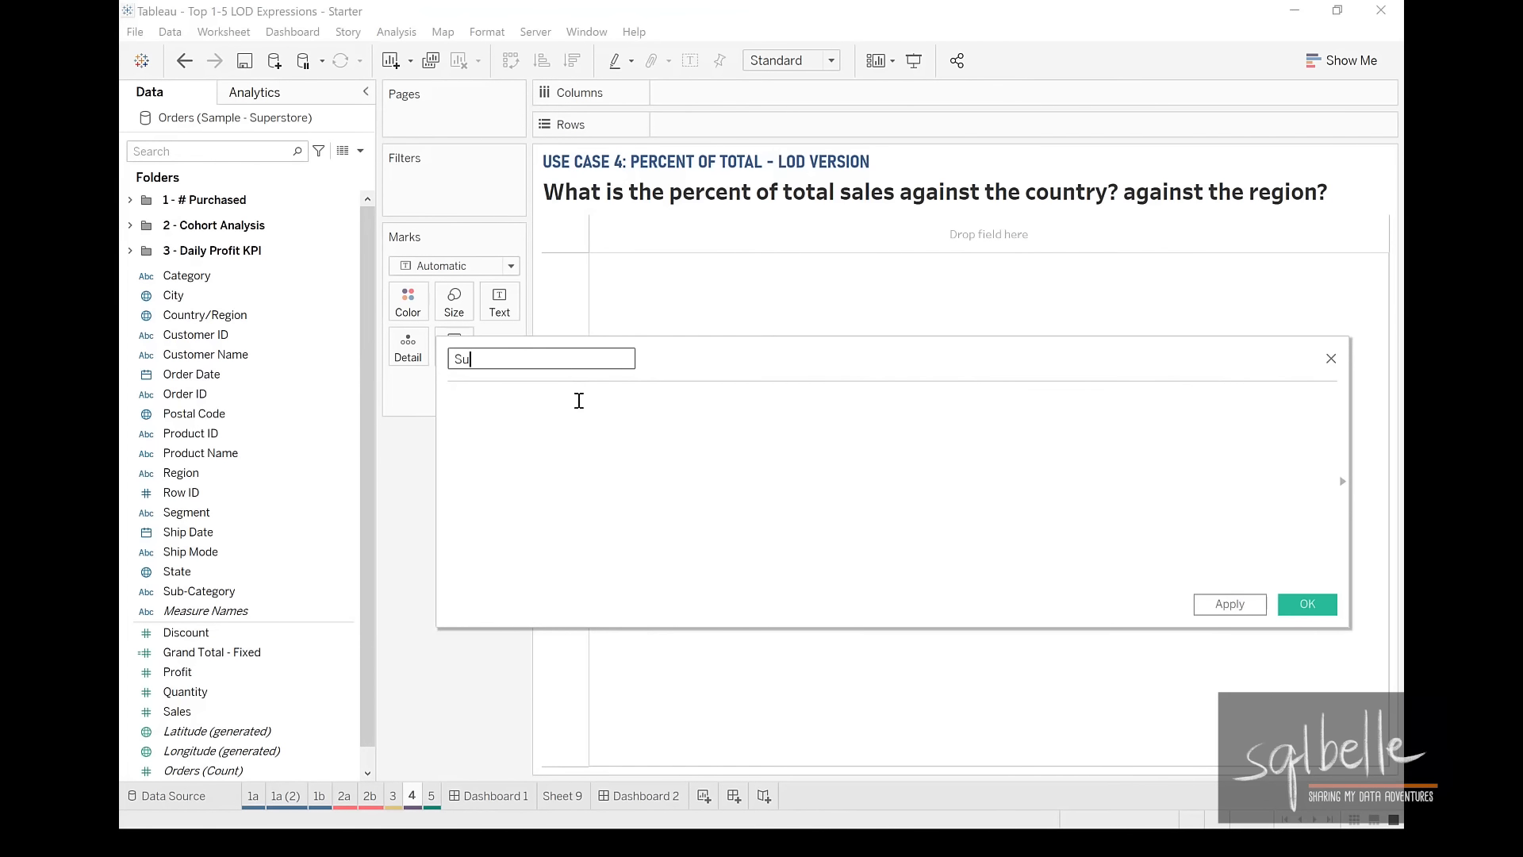
pyautogui.write('btotal by Region')
pyautogui.press('Tab')
pyautogui.write('{FIXED Reg')
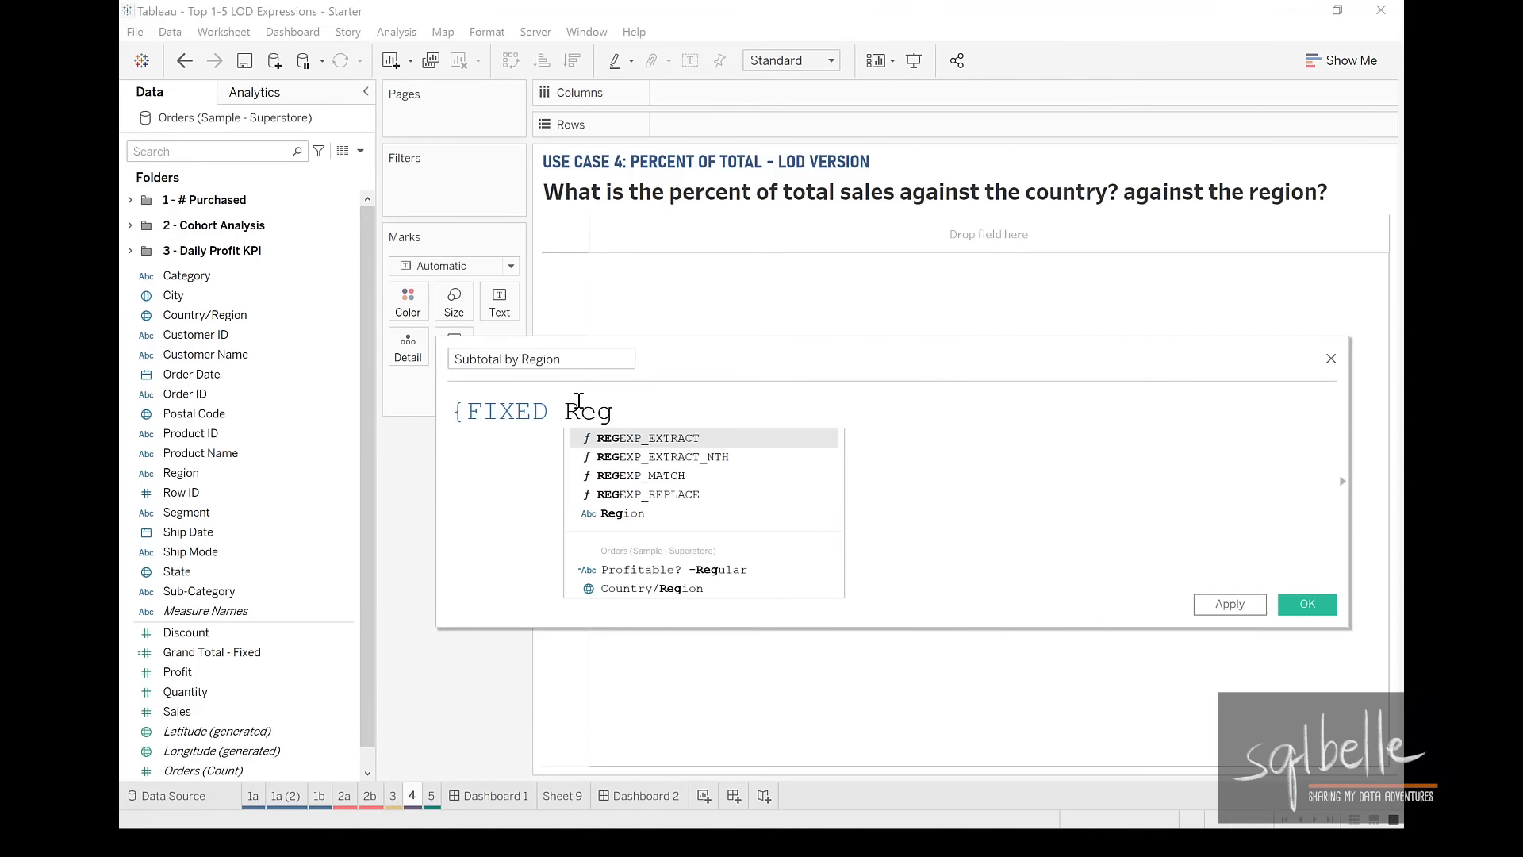
pyautogui.press('Down')
pyautogui.press('Down')
pyautogui.press('Down')
pyautogui.press('Down')
pyautogui.press('Return')
pyautogui.write(': S')
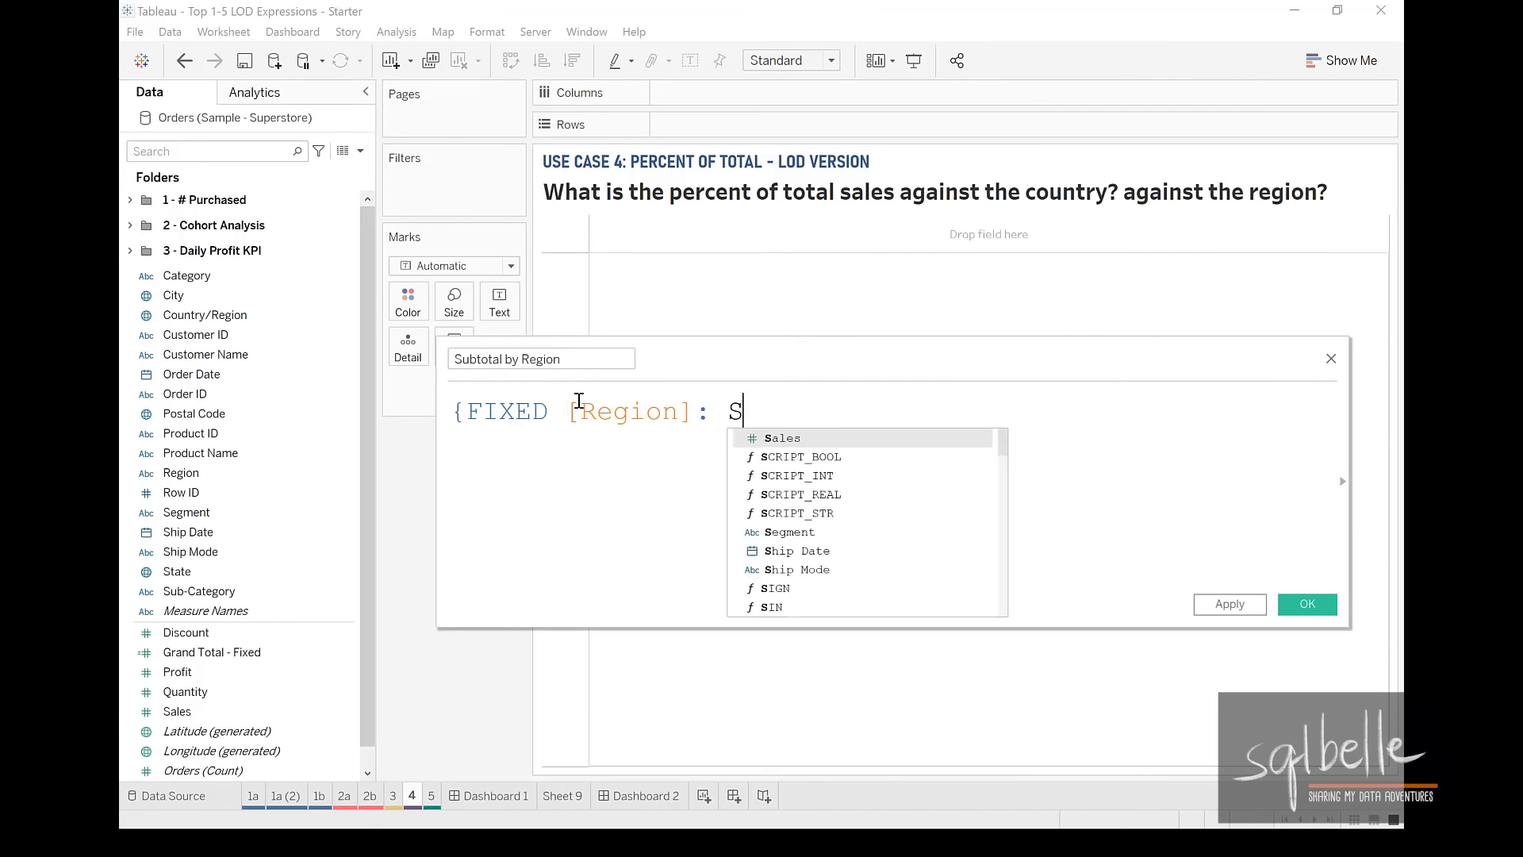
pyautogui.write('UM([Sa')
pyautogui.press('Return')
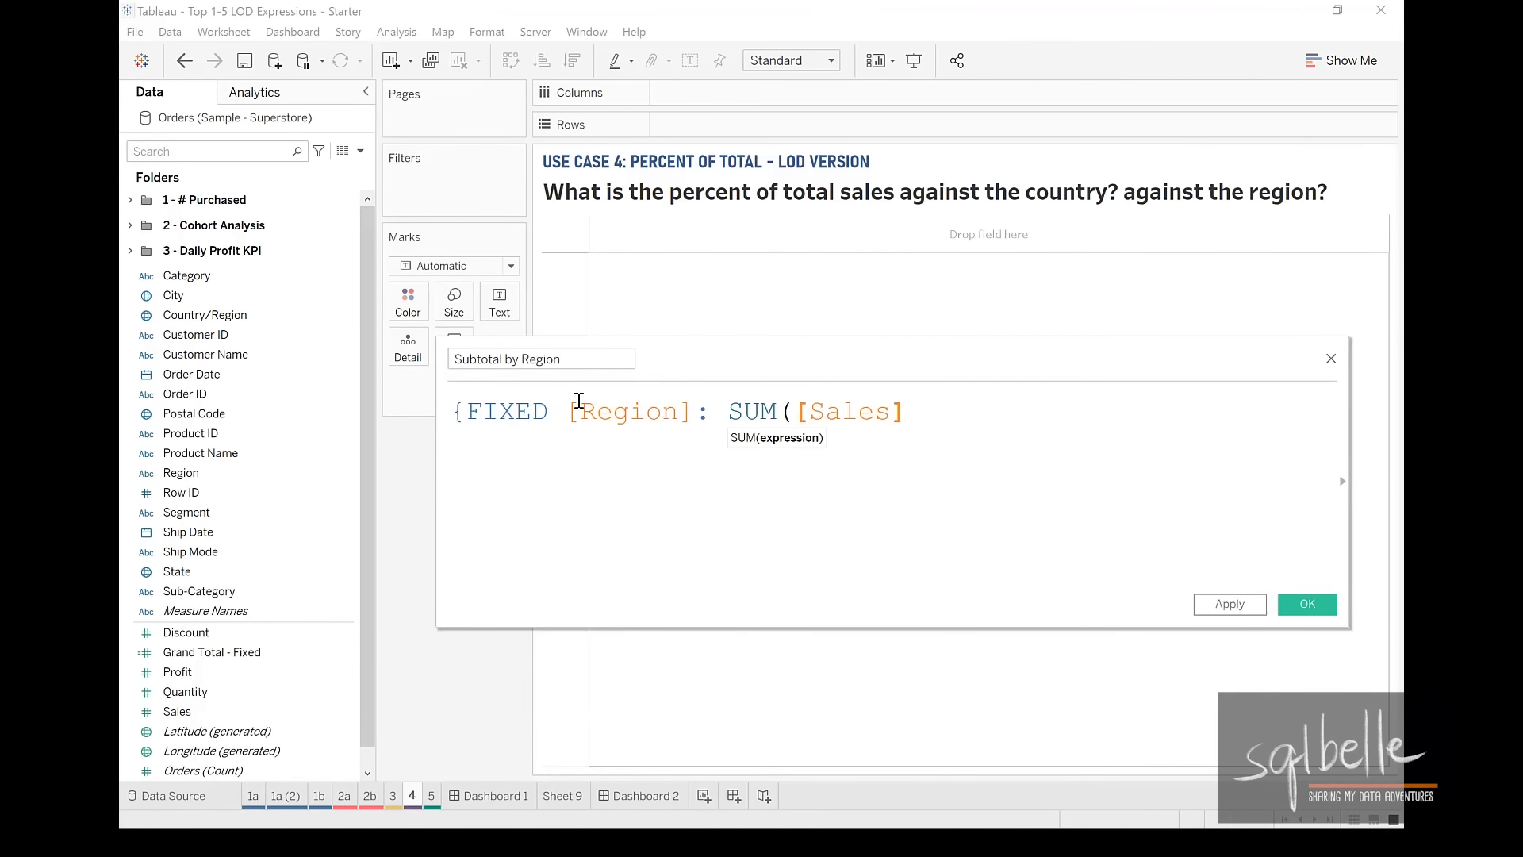
pyautogui.write(')}')
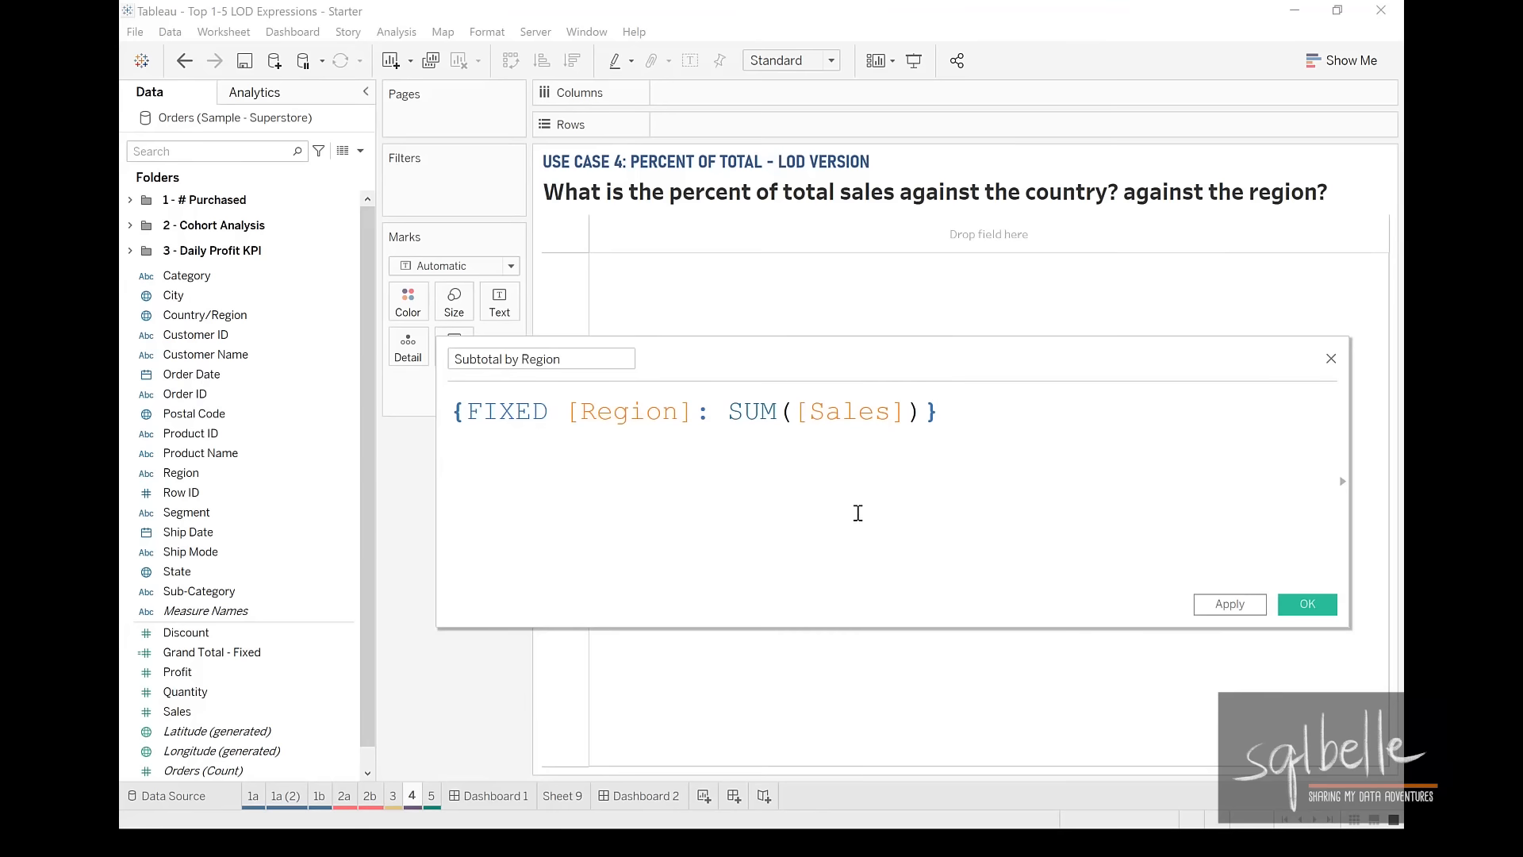
pyautogui.click(1305, 605)
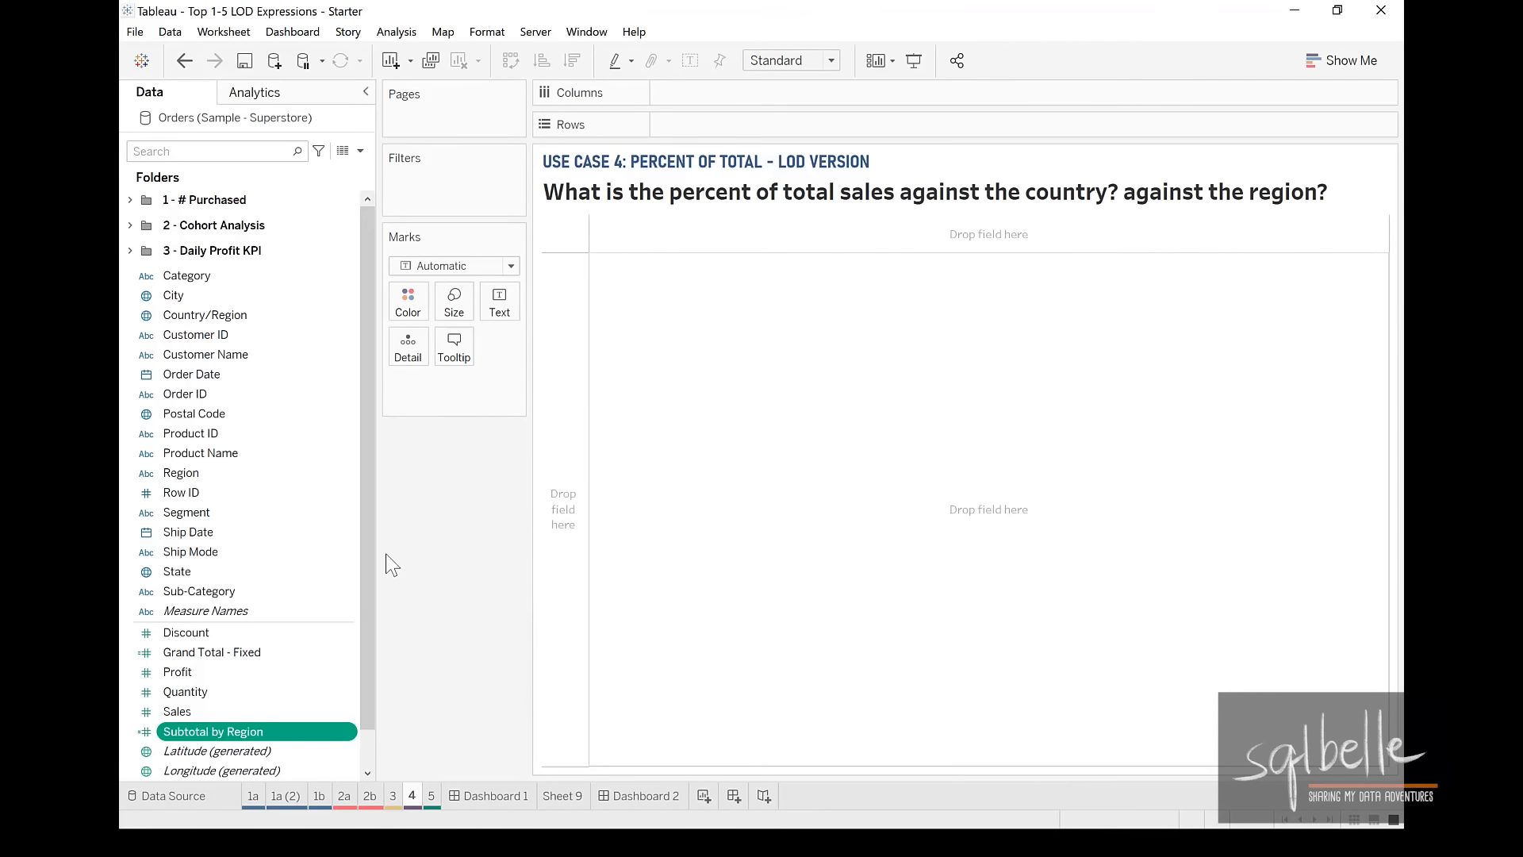
# - Build a map from the State field on the empty sheet and color its marks by Region
pyautogui.click(173, 573)
pyautogui.doubleClick(174, 572)
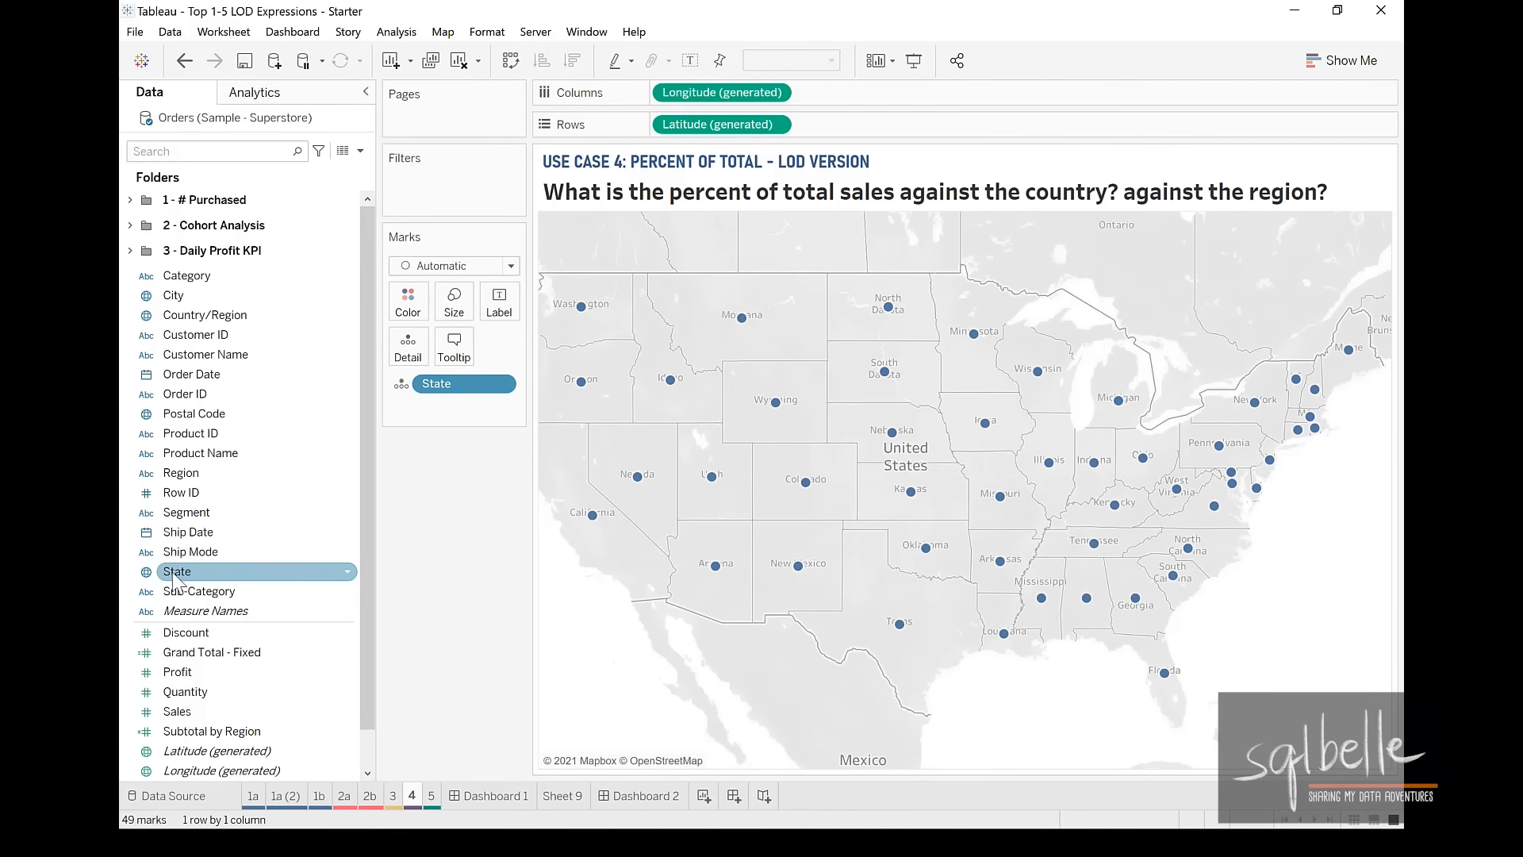
pyautogui.click(192, 471)
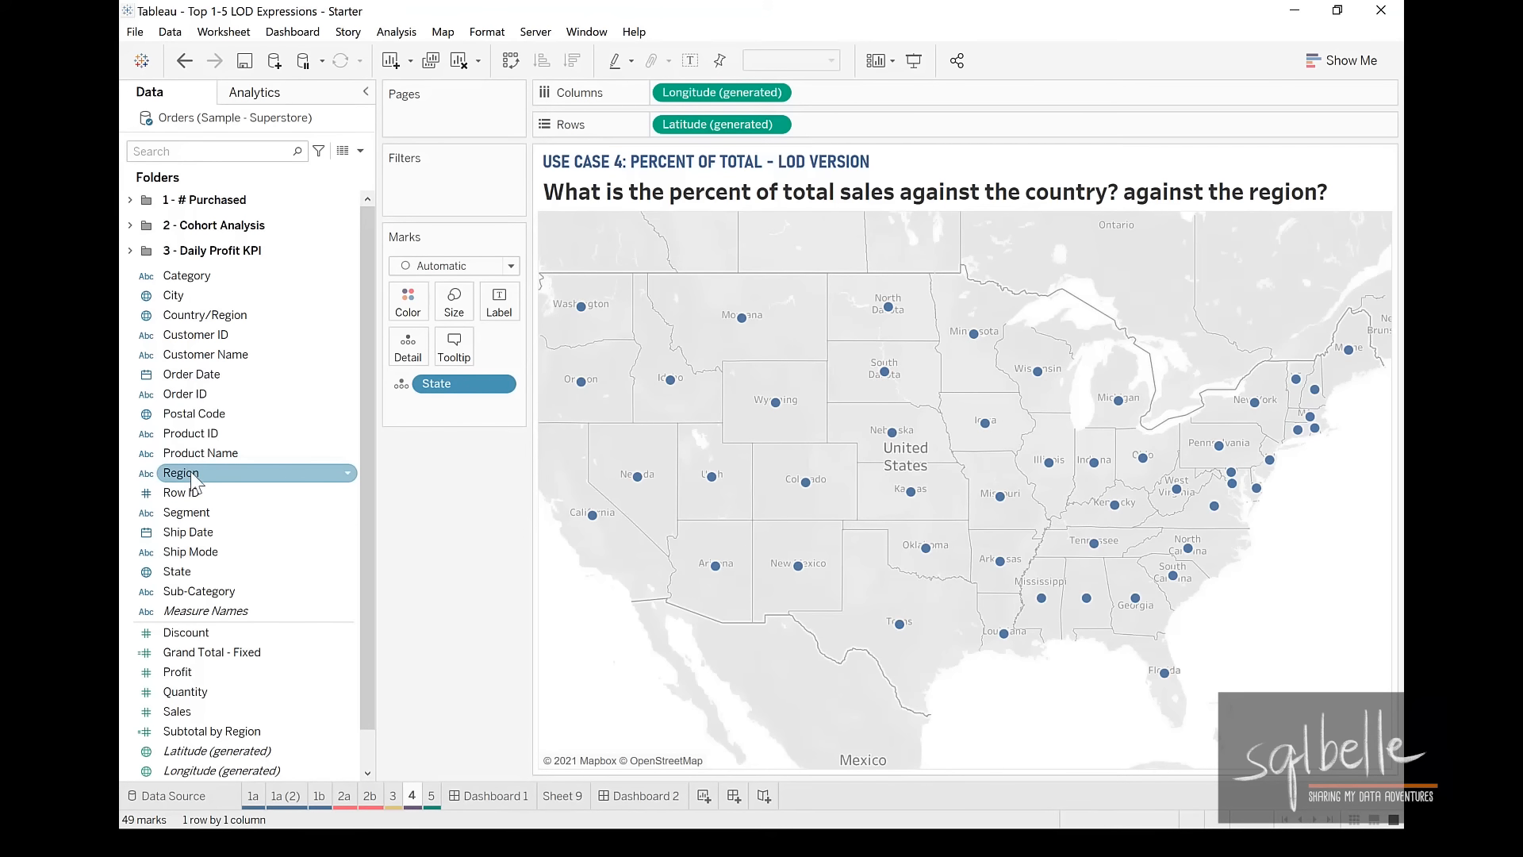
pyautogui.moveTo(190, 471); pyautogui.dragTo(420, 318)
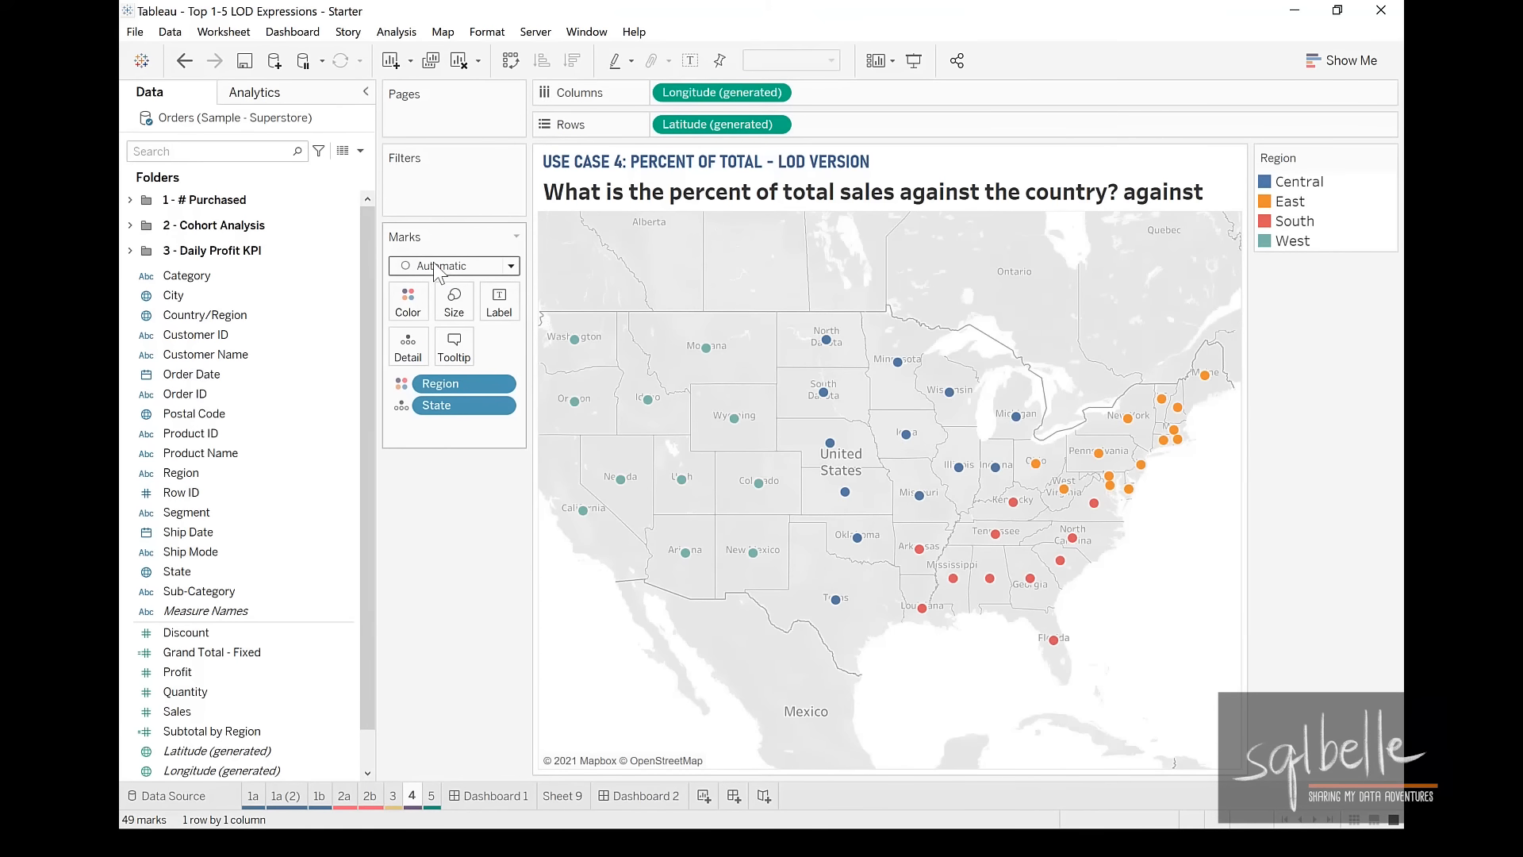
# - Switch the mark type to Map and add Sales, Subtotal by Region and Grand Total - Fixed as detail on the marks
pyautogui.click(437, 270)
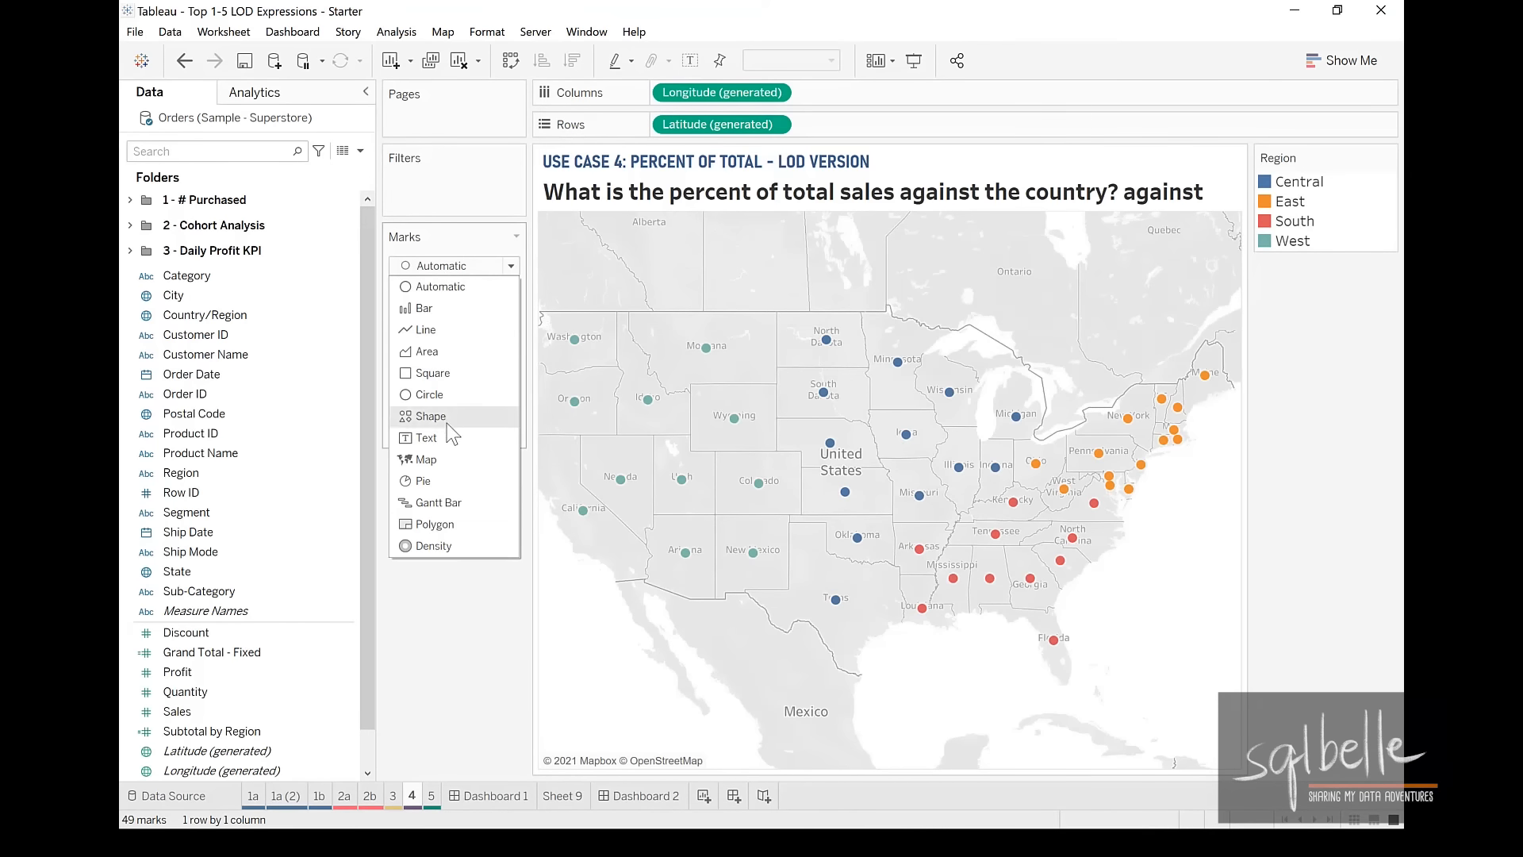
pyautogui.click(429, 459)
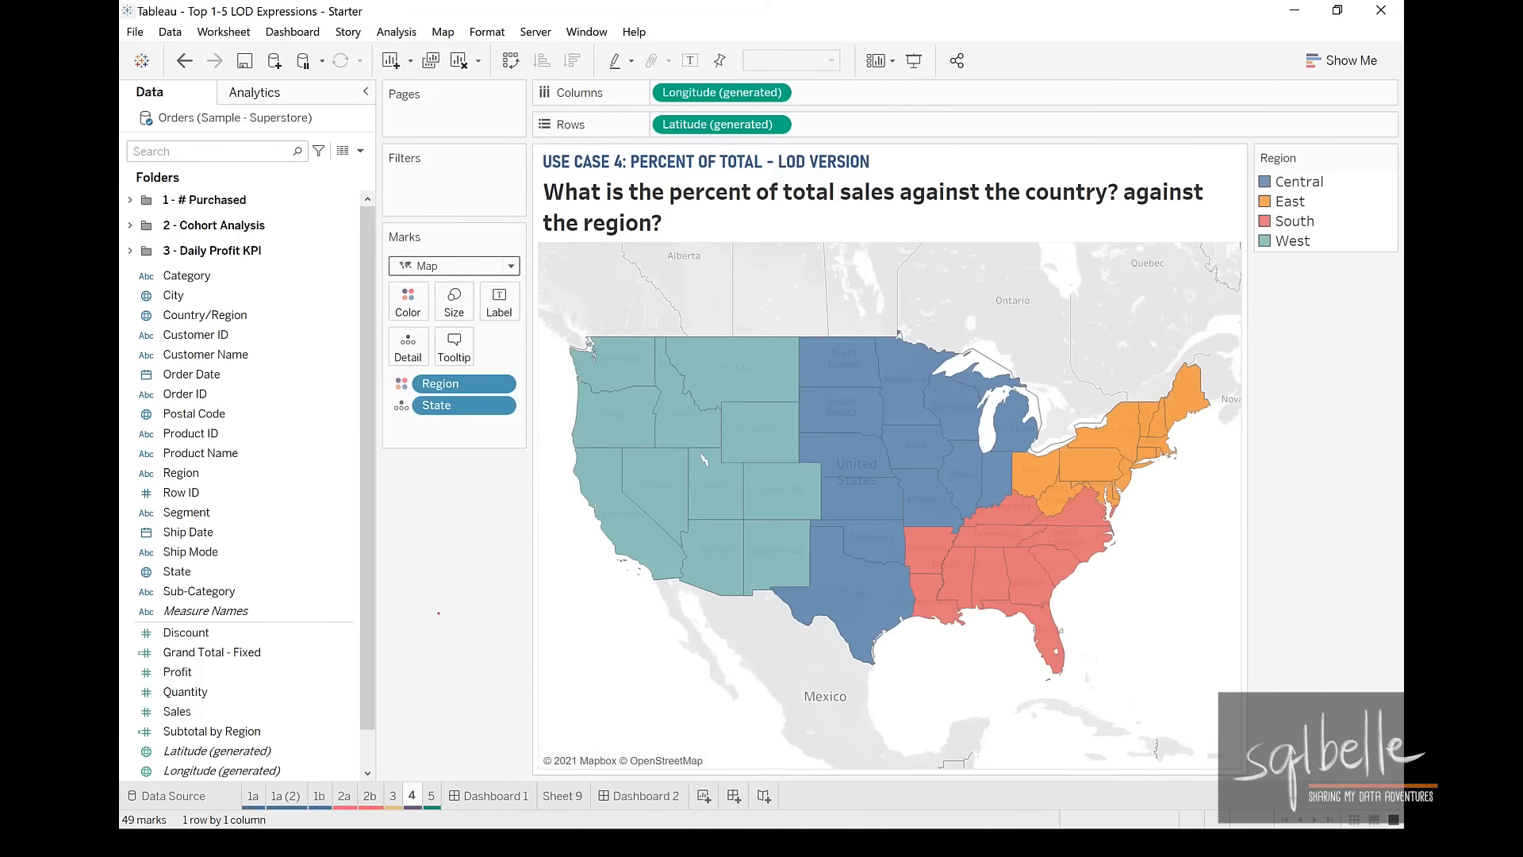
pyautogui.moveTo(213, 706); pyautogui.dragTo(320, 616)
pyautogui.moveTo(256, 731); pyautogui.dragTo(287, 712)
pyautogui.moveTo(177, 712)
pyautogui.mouseDown()
pyautogui.moveTo(333, 587)
pyautogui.moveTo(373, 362)
pyautogui.moveTo(405, 346)
pyautogui.mouseUp()
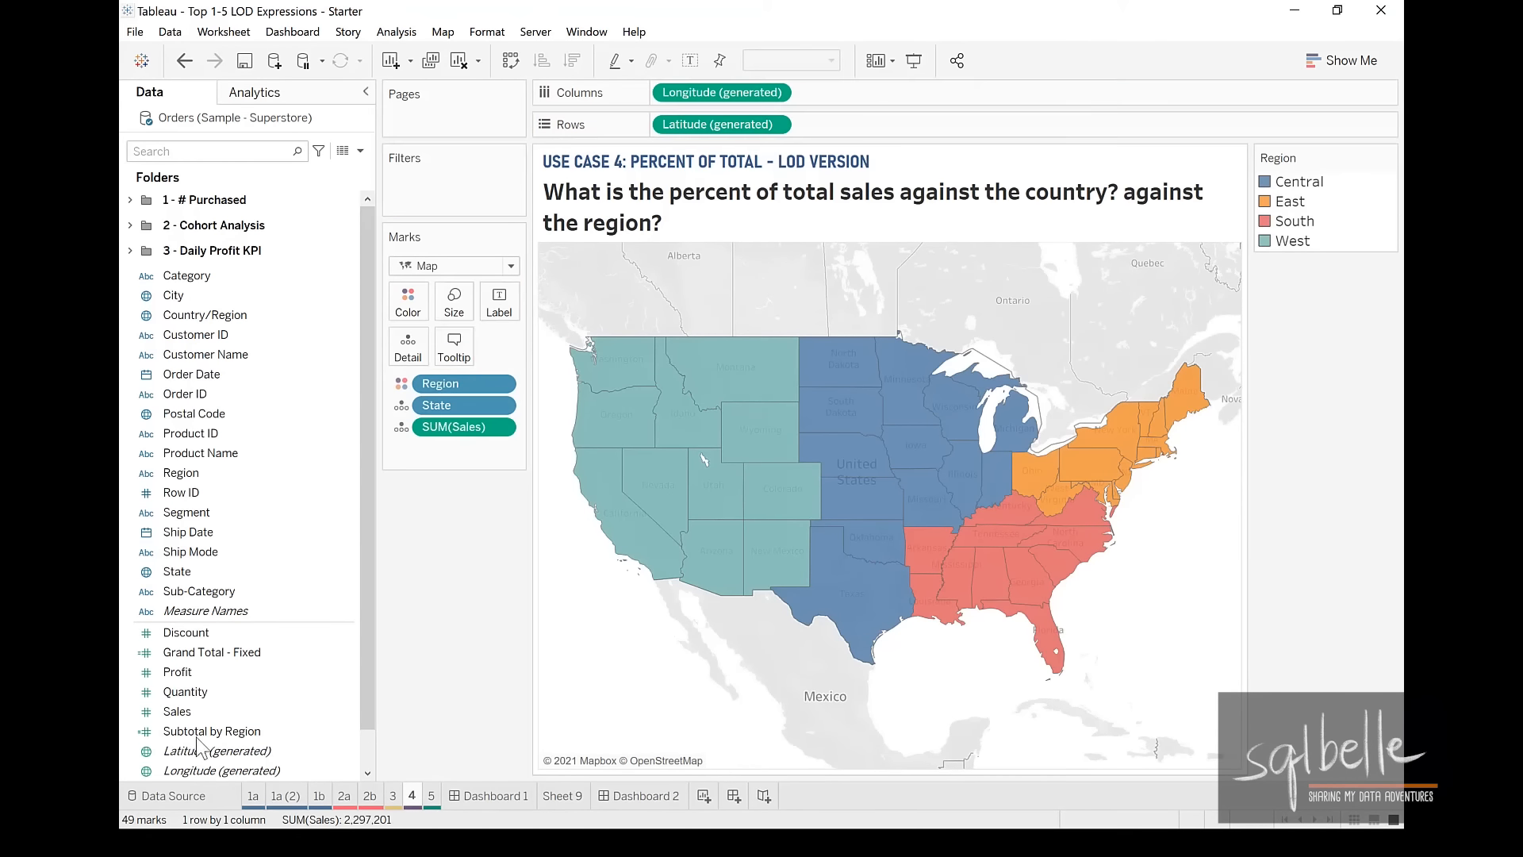
pyautogui.moveTo(198, 736); pyautogui.dragTo(397, 409)
pyautogui.moveTo(227, 652); pyautogui.dragTo(406, 347)
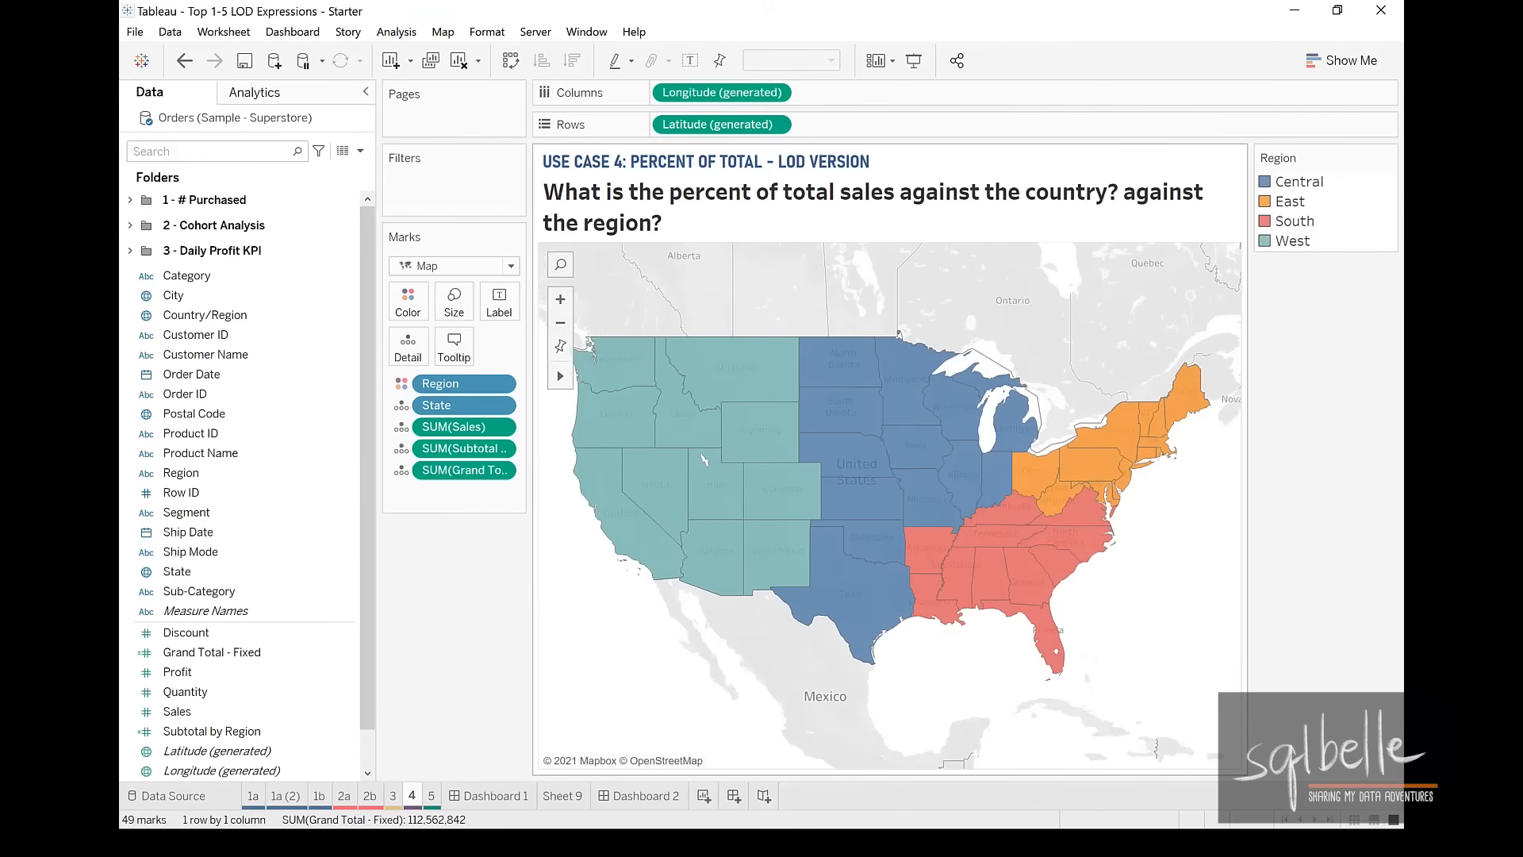
# - Create a calculated field named % of Grand Total with the formula SUM([Sales])/SUM([Grand Total - Fixed])
pyautogui.click(361, 150)
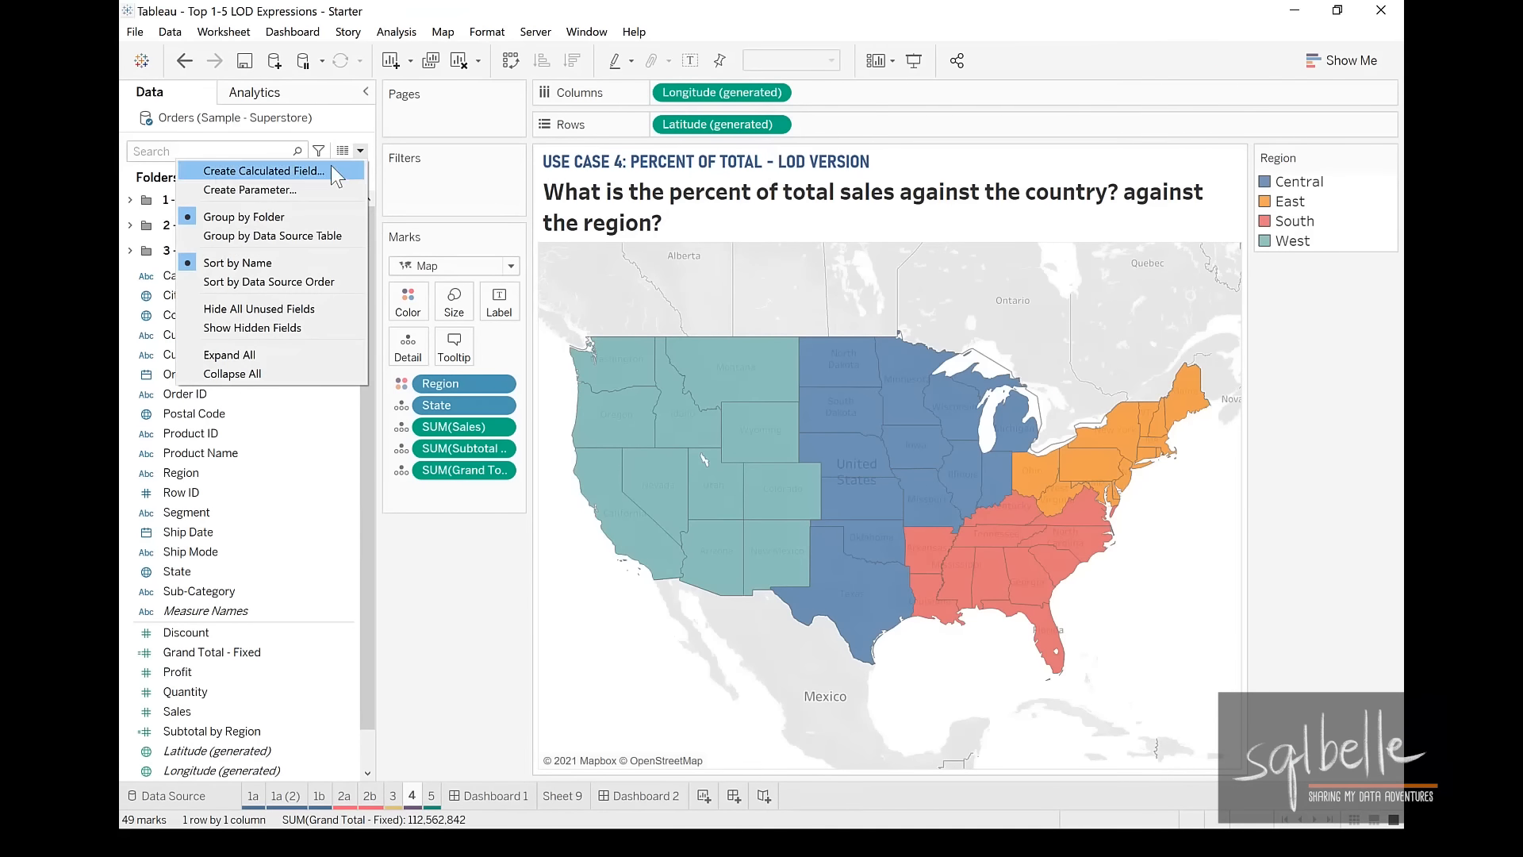
pyautogui.click(331, 165)
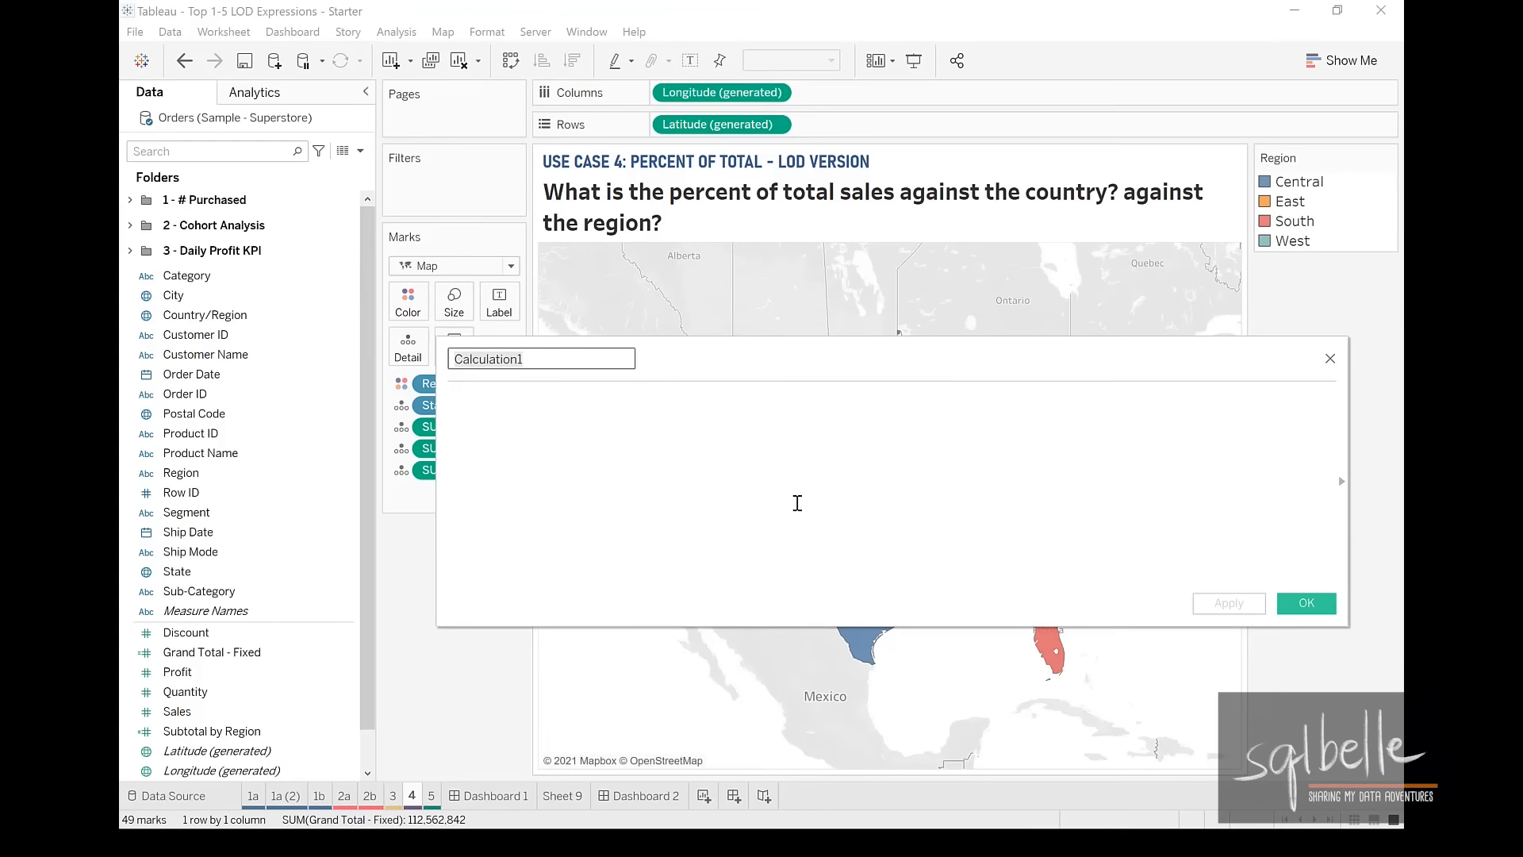
pyautogui.write('% of G')
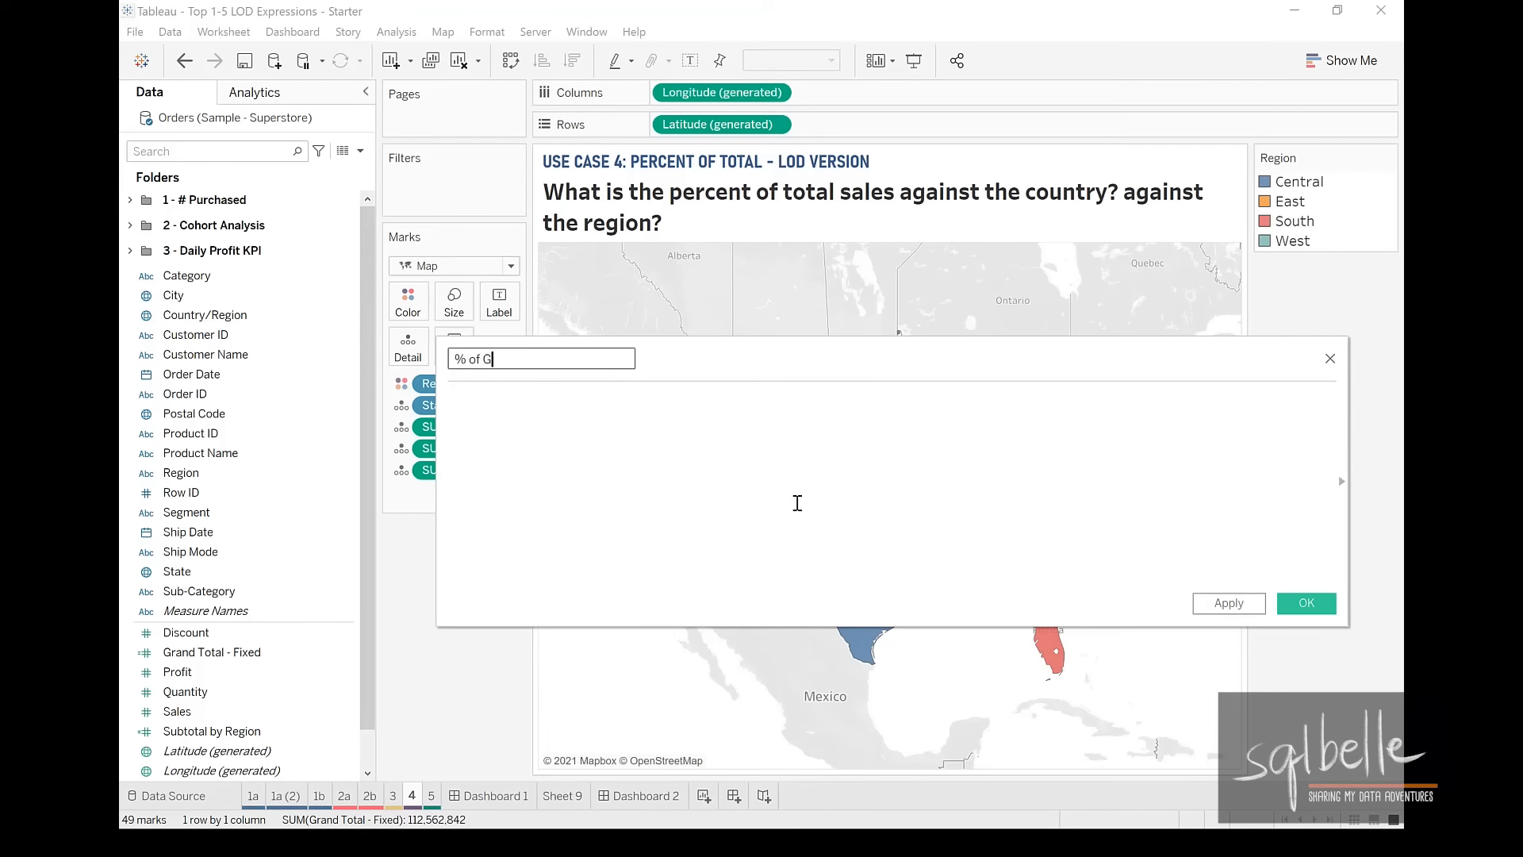
pyautogui.write('rand Total')
pyautogui.moveTo(730, 356); pyautogui.dragTo(870, 436)
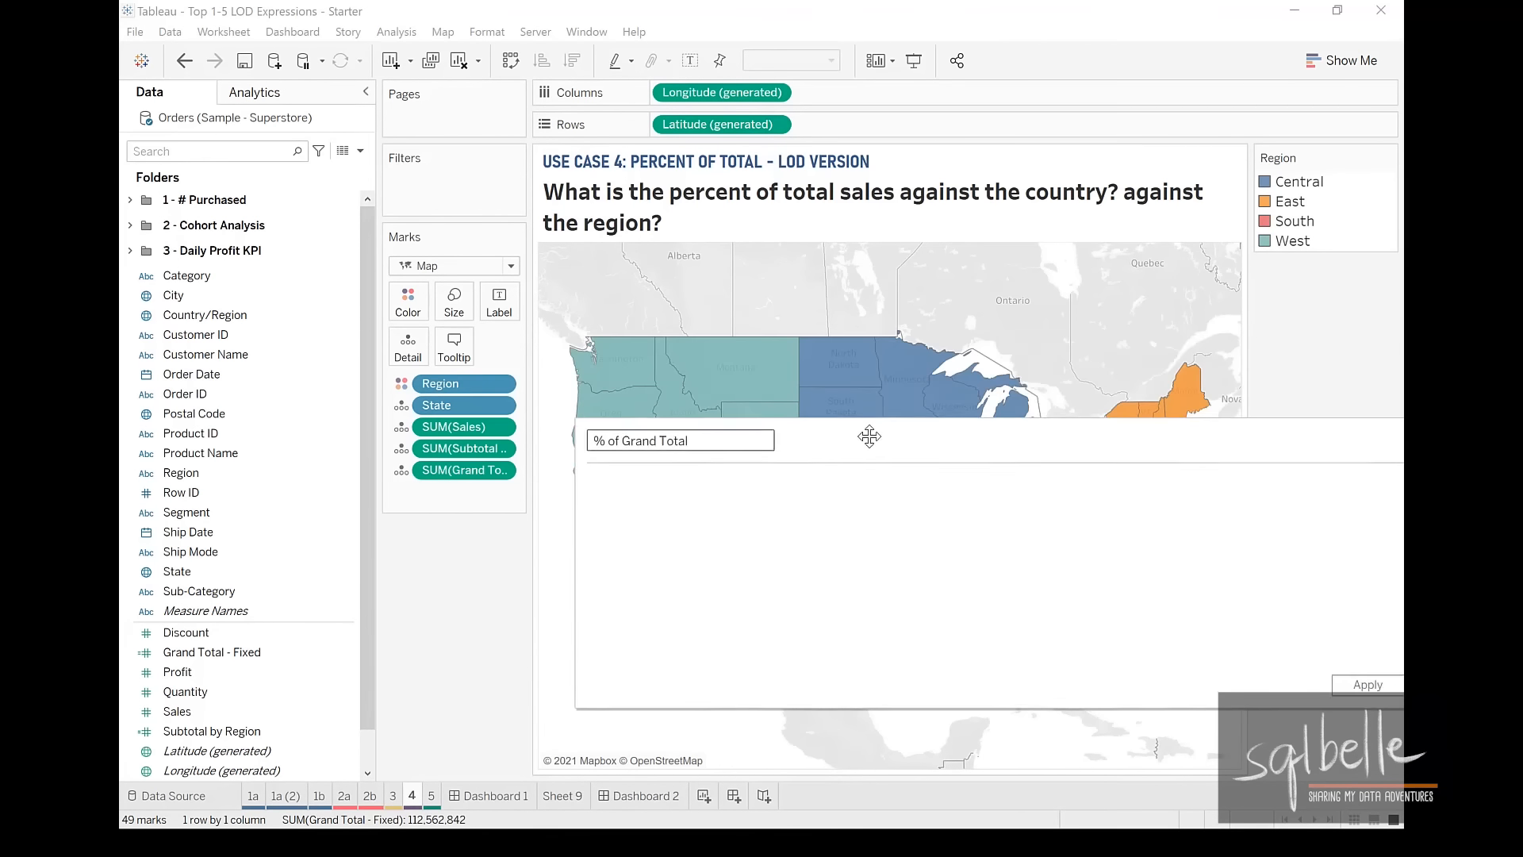
pyautogui.moveTo(449, 425); pyautogui.dragTo(654, 527)
pyautogui.write('/')
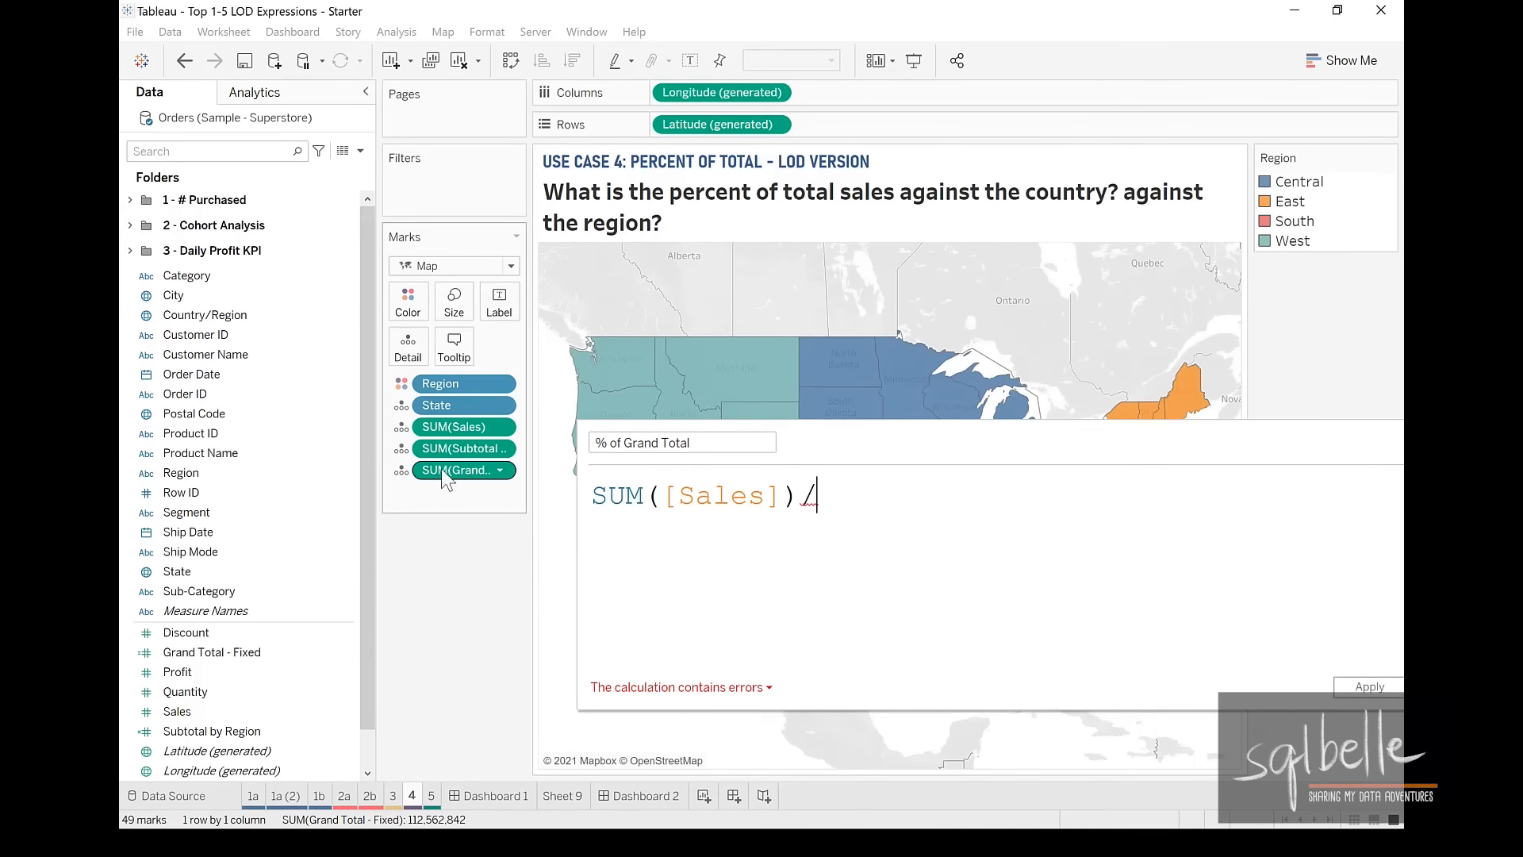
pyautogui.moveTo(441, 469); pyautogui.dragTo(953, 500)
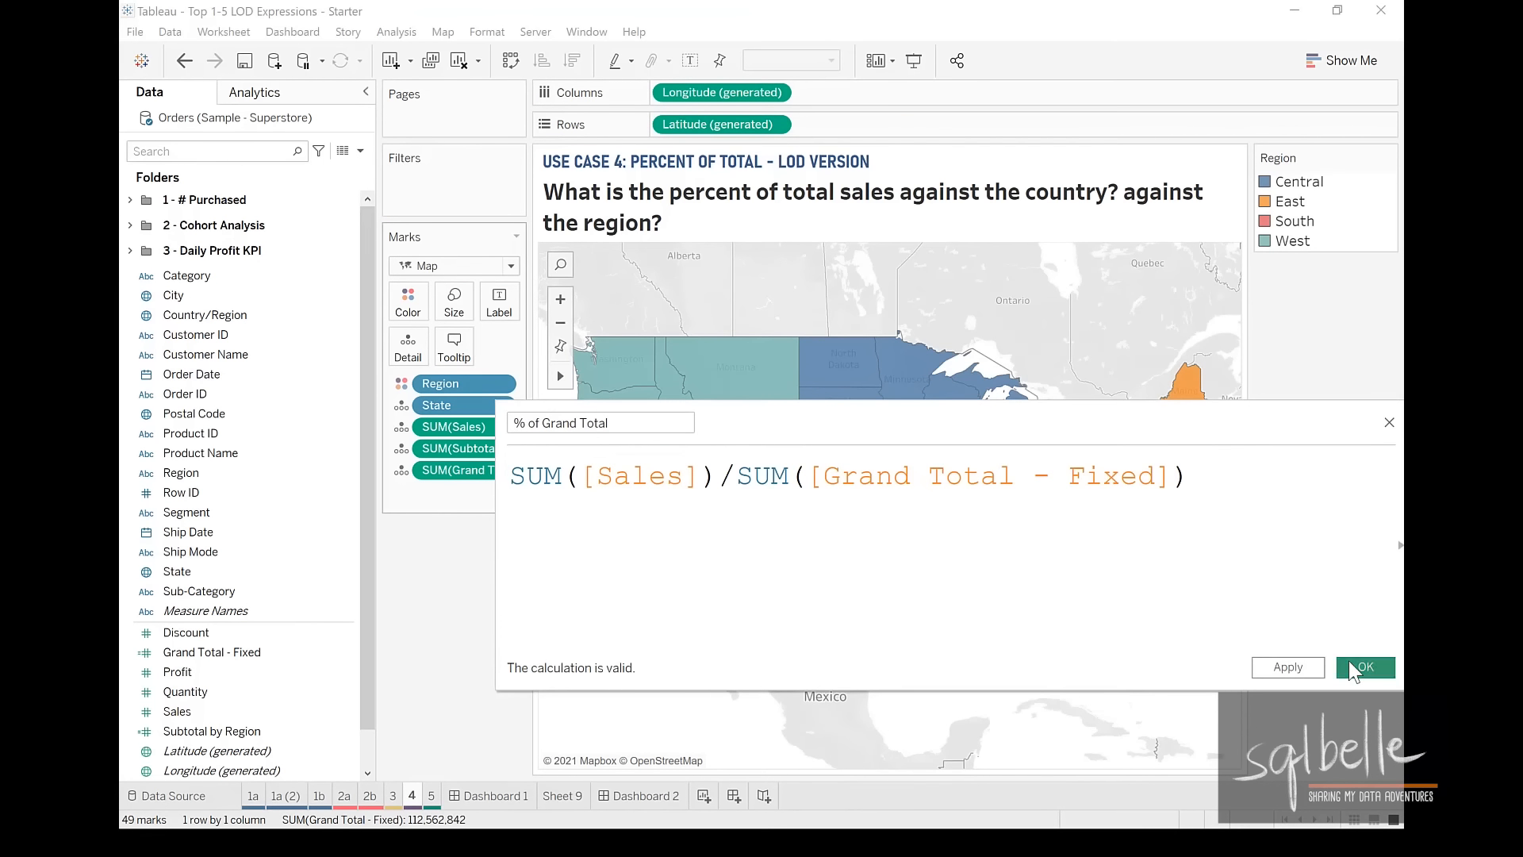
pyautogui.click(1359, 667)
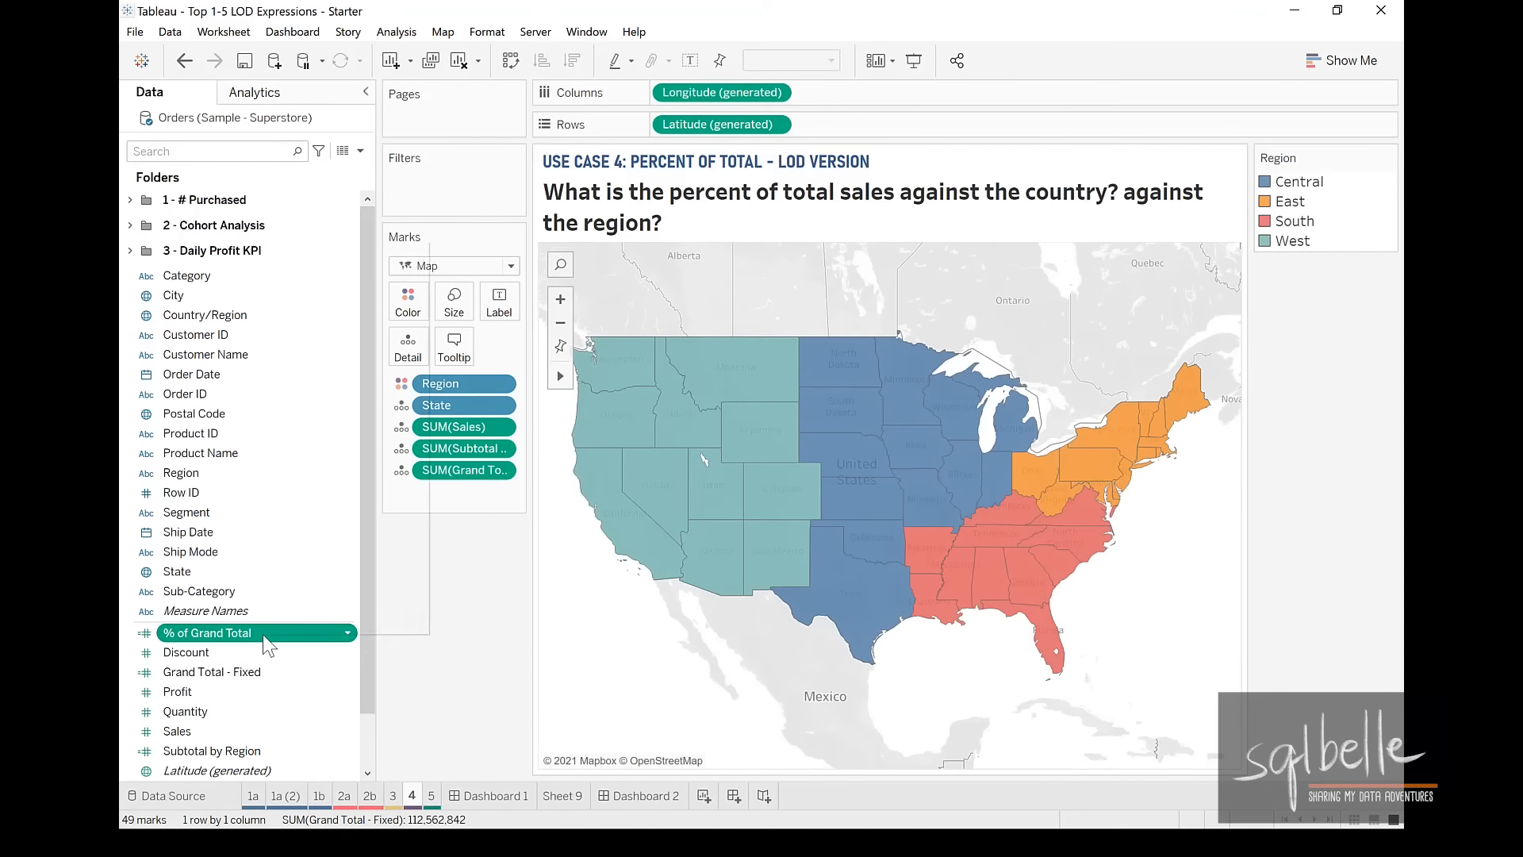
# - Set the default number format of % of Grand Total to Percentage with 2 decimal places and add the field as detail
pyautogui.rightClick(263, 634)
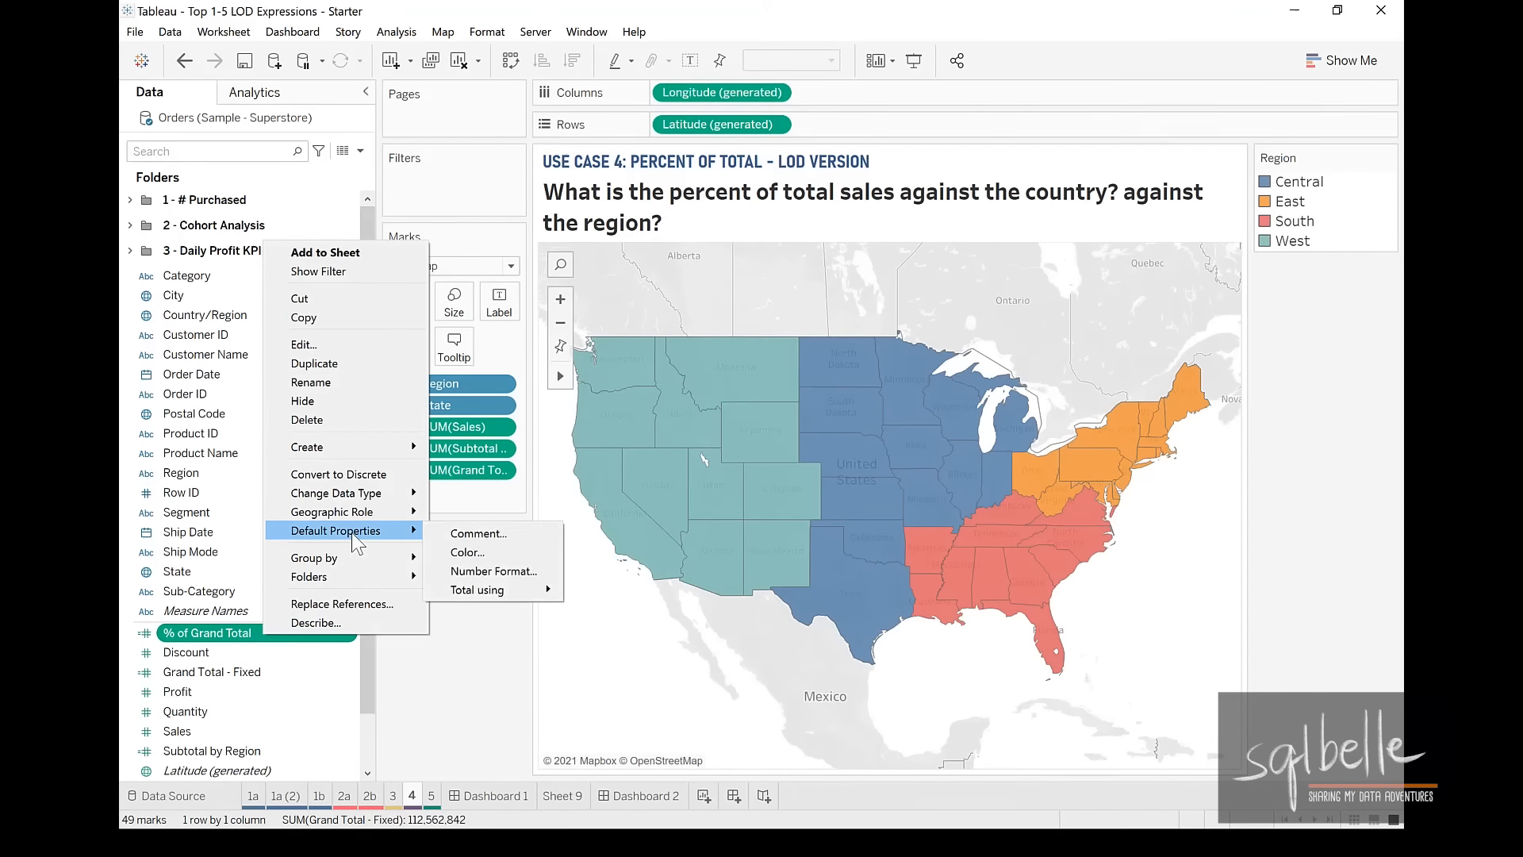
pyautogui.click(489, 571)
pyautogui.click(600, 392)
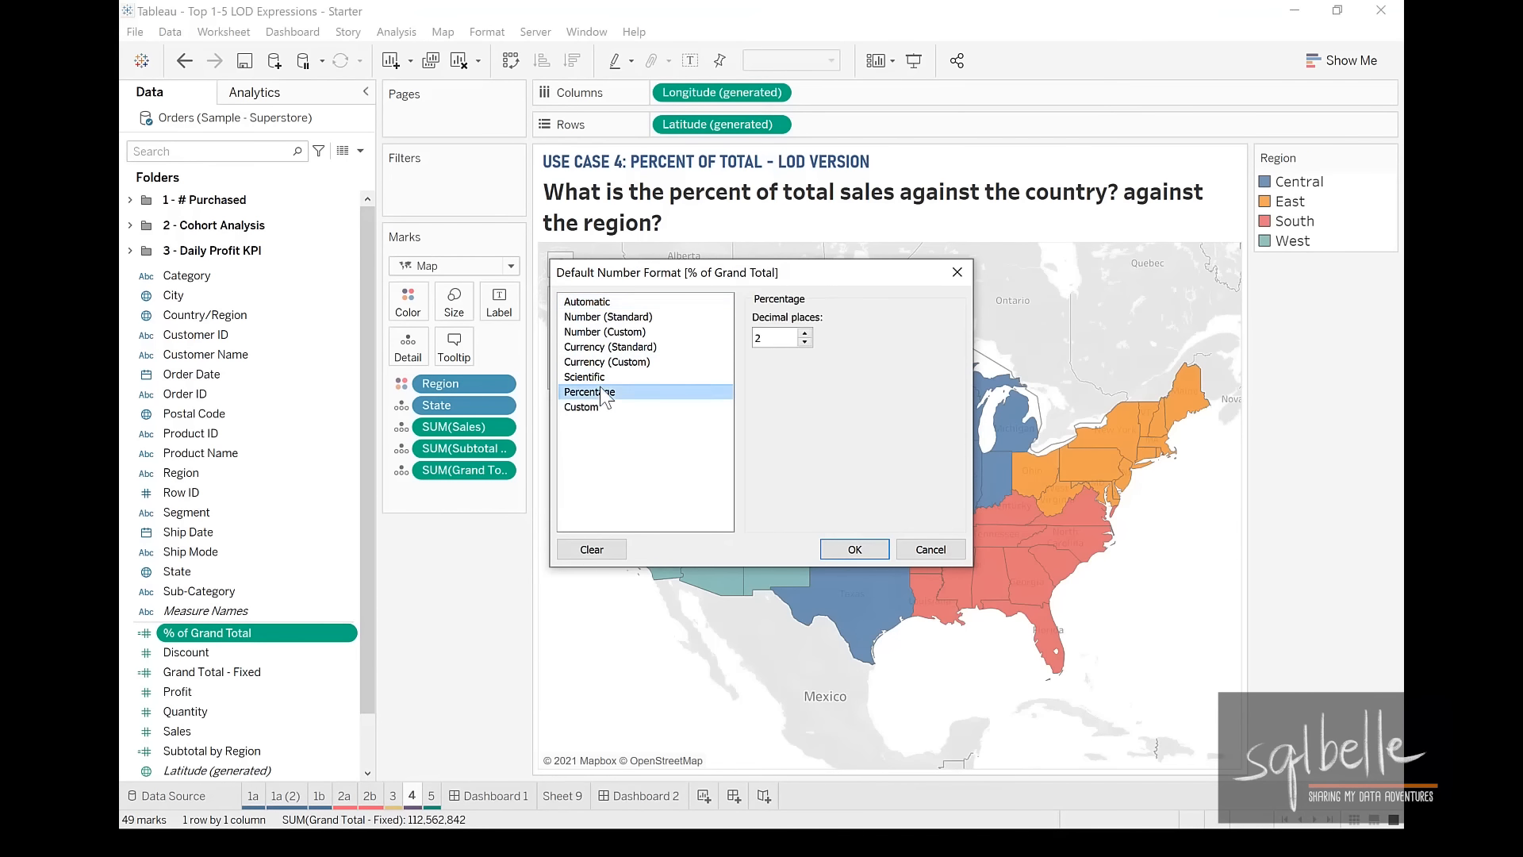
pyautogui.click(832, 546)
pyautogui.moveTo(242, 644); pyautogui.dragTo(421, 357)
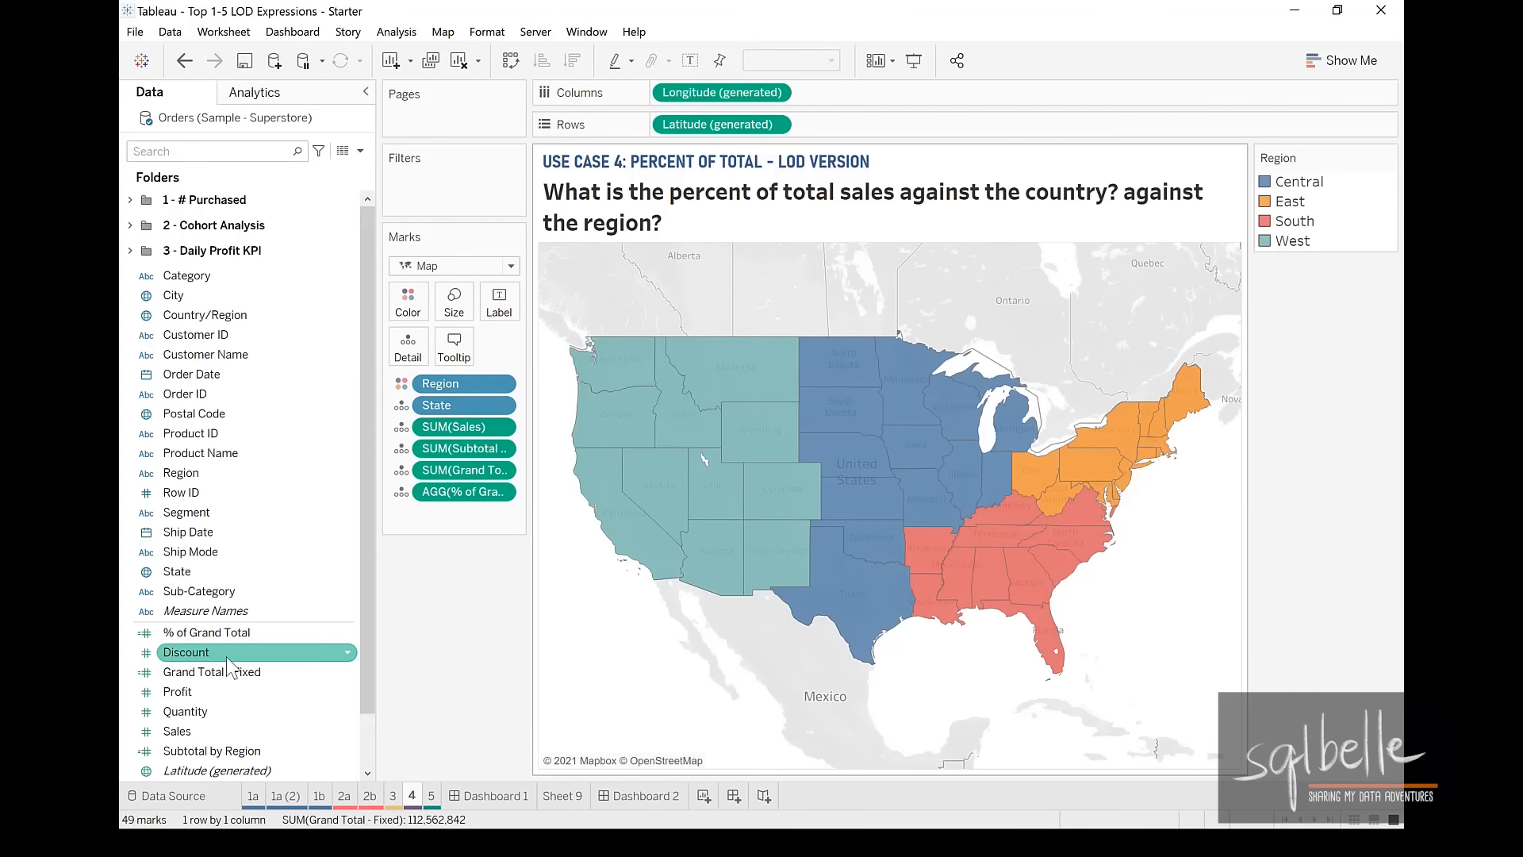
# - Duplicate % of Grand Total, rename the copy % of Region Total, and make it divide SUM([Sales]) by the sum of Subtotal by Region
pyautogui.rightClick(231, 630)
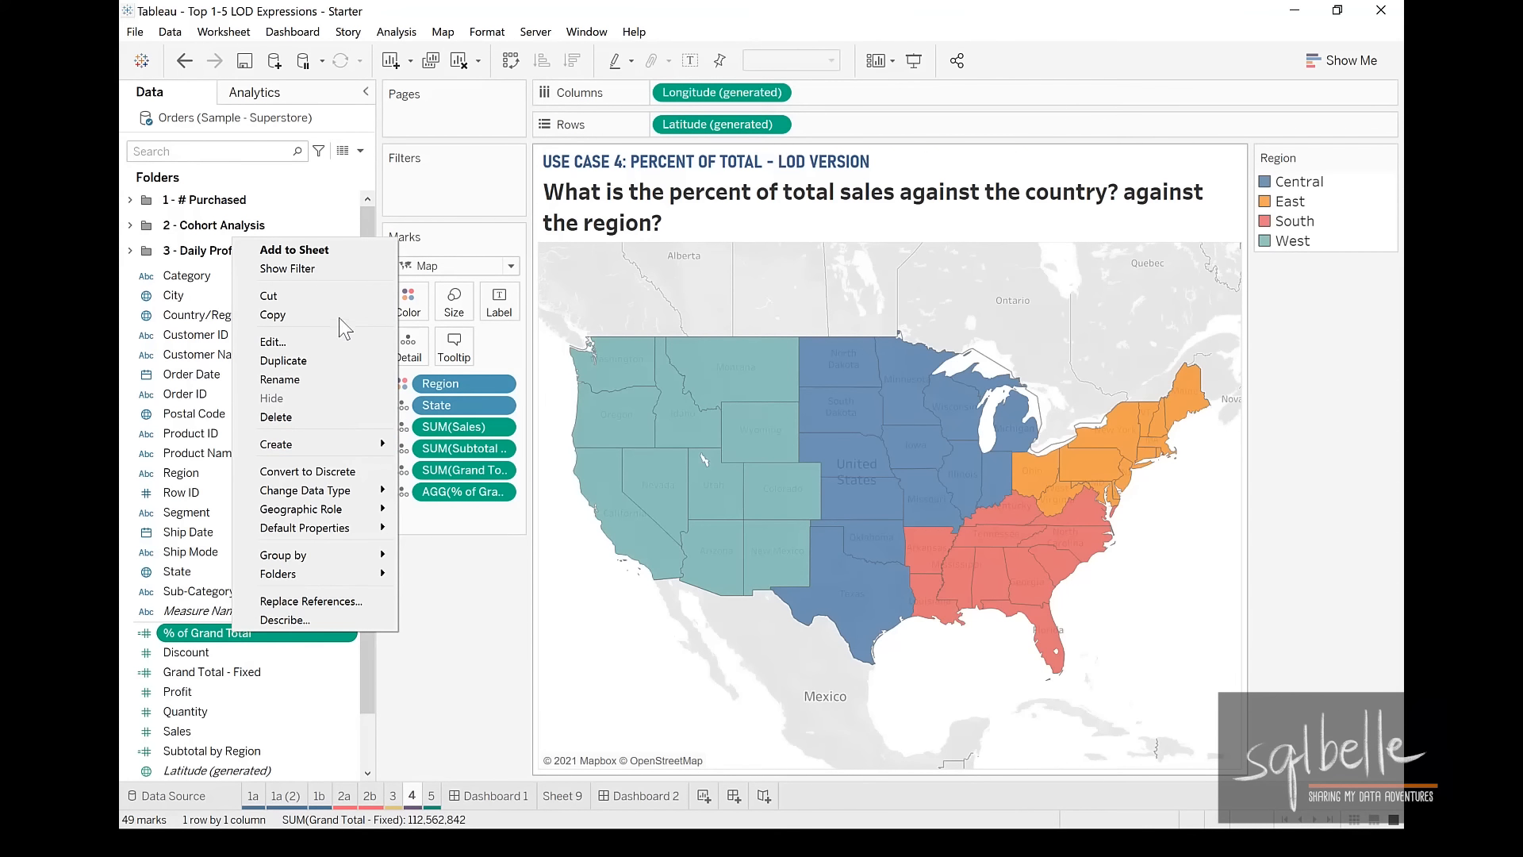
pyautogui.click(314, 361)
pyautogui.rightClick(309, 656)
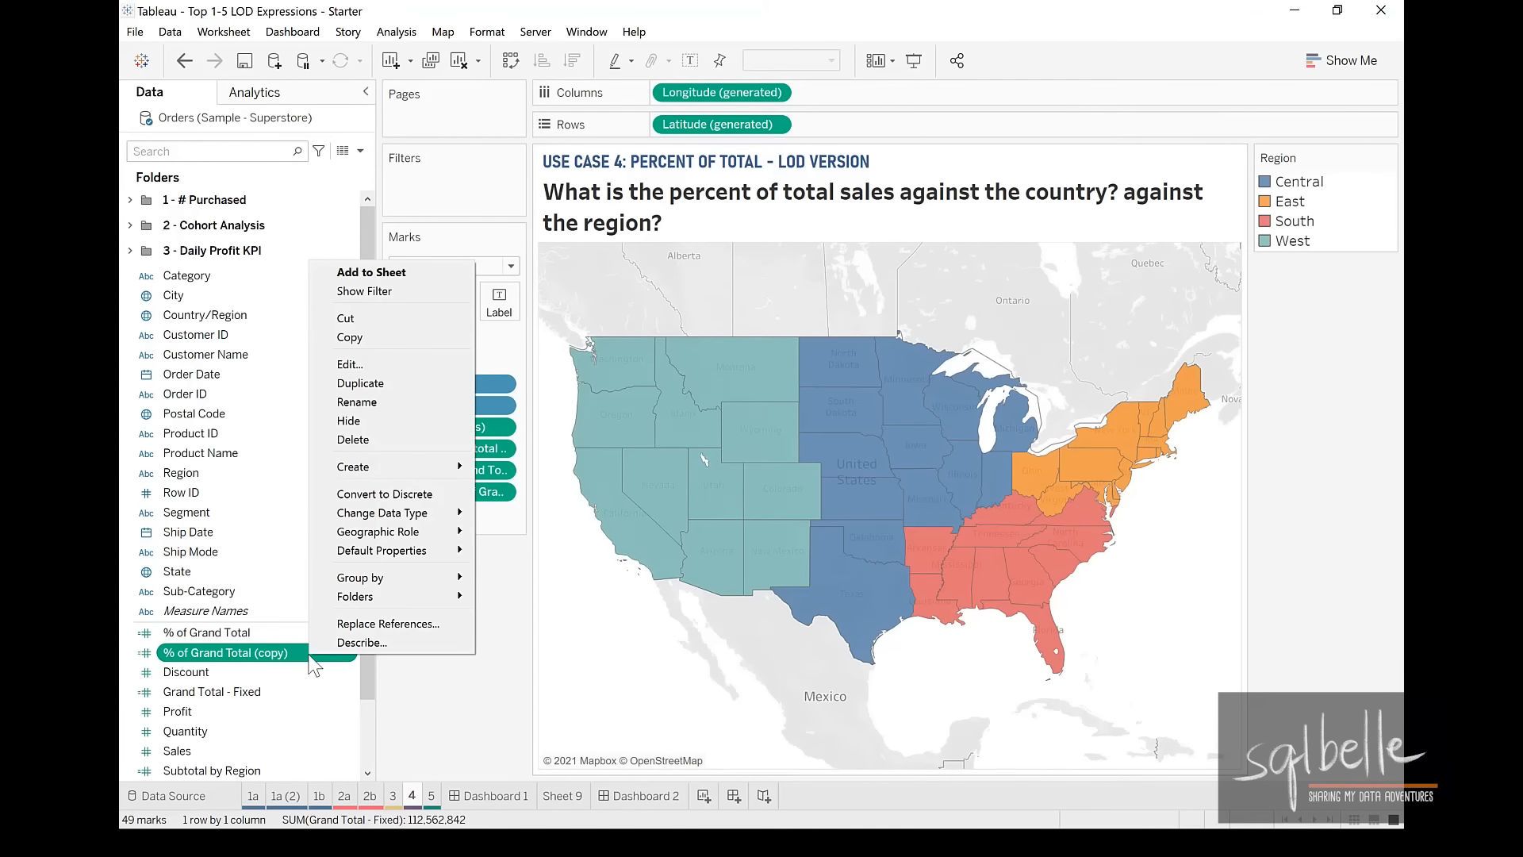
pyautogui.click(373, 361)
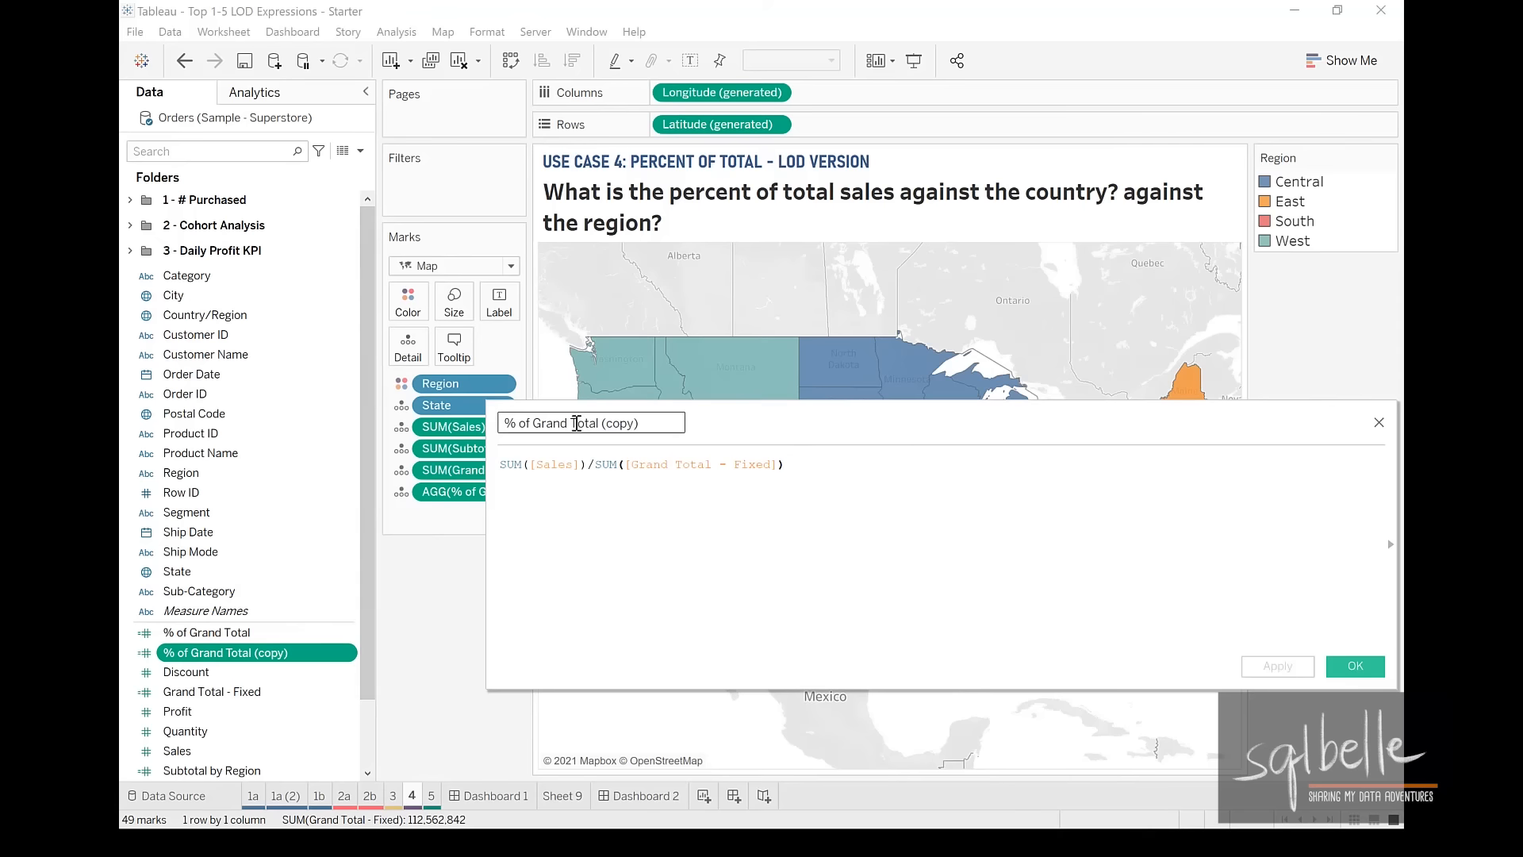
pyautogui.moveTo(533, 428); pyautogui.dragTo(829, 435)
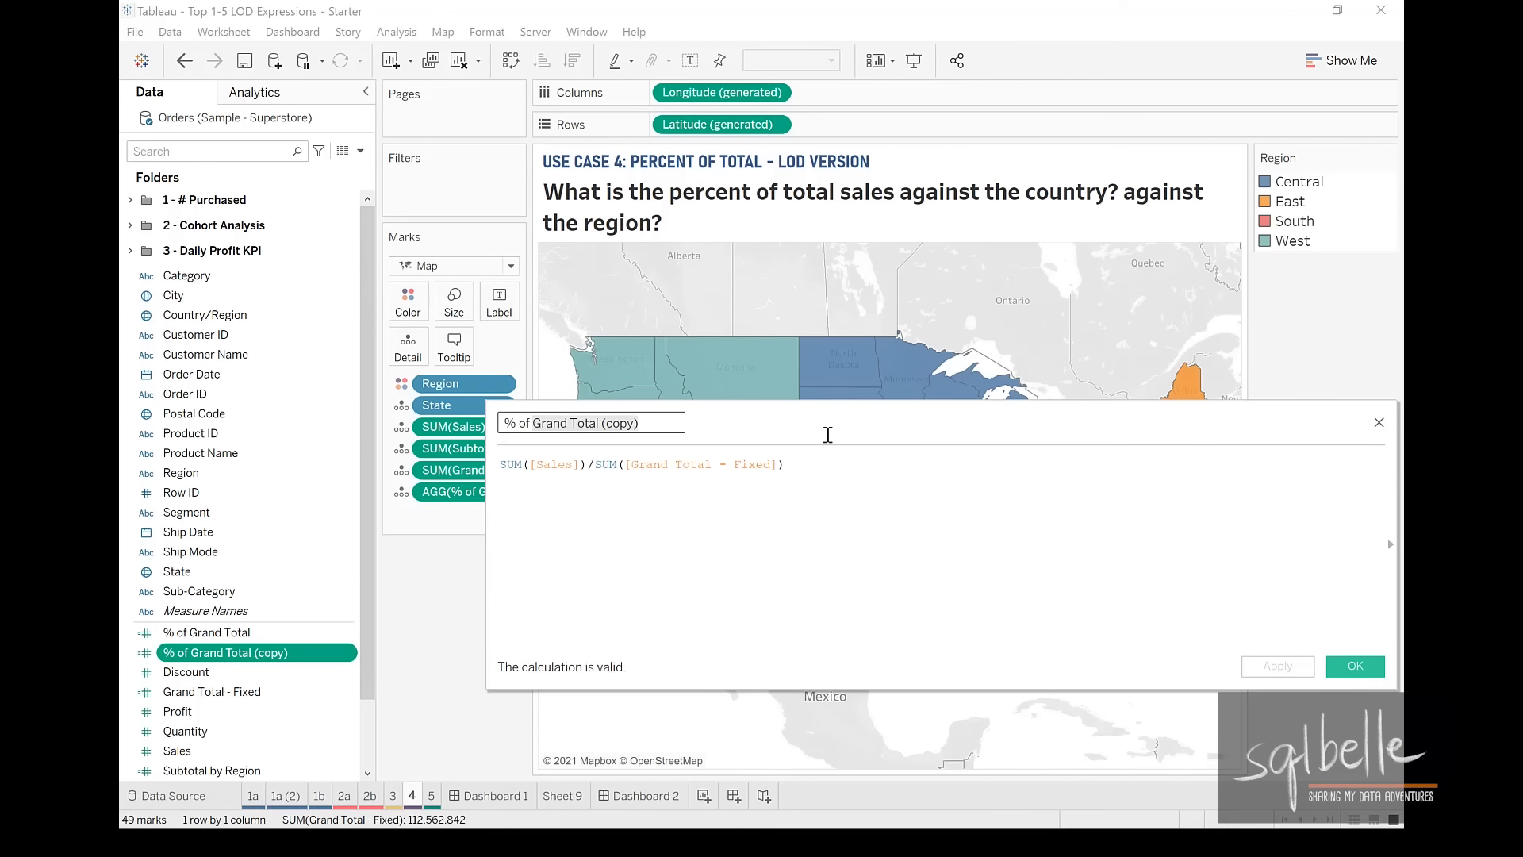
pyautogui.write('Region Total')
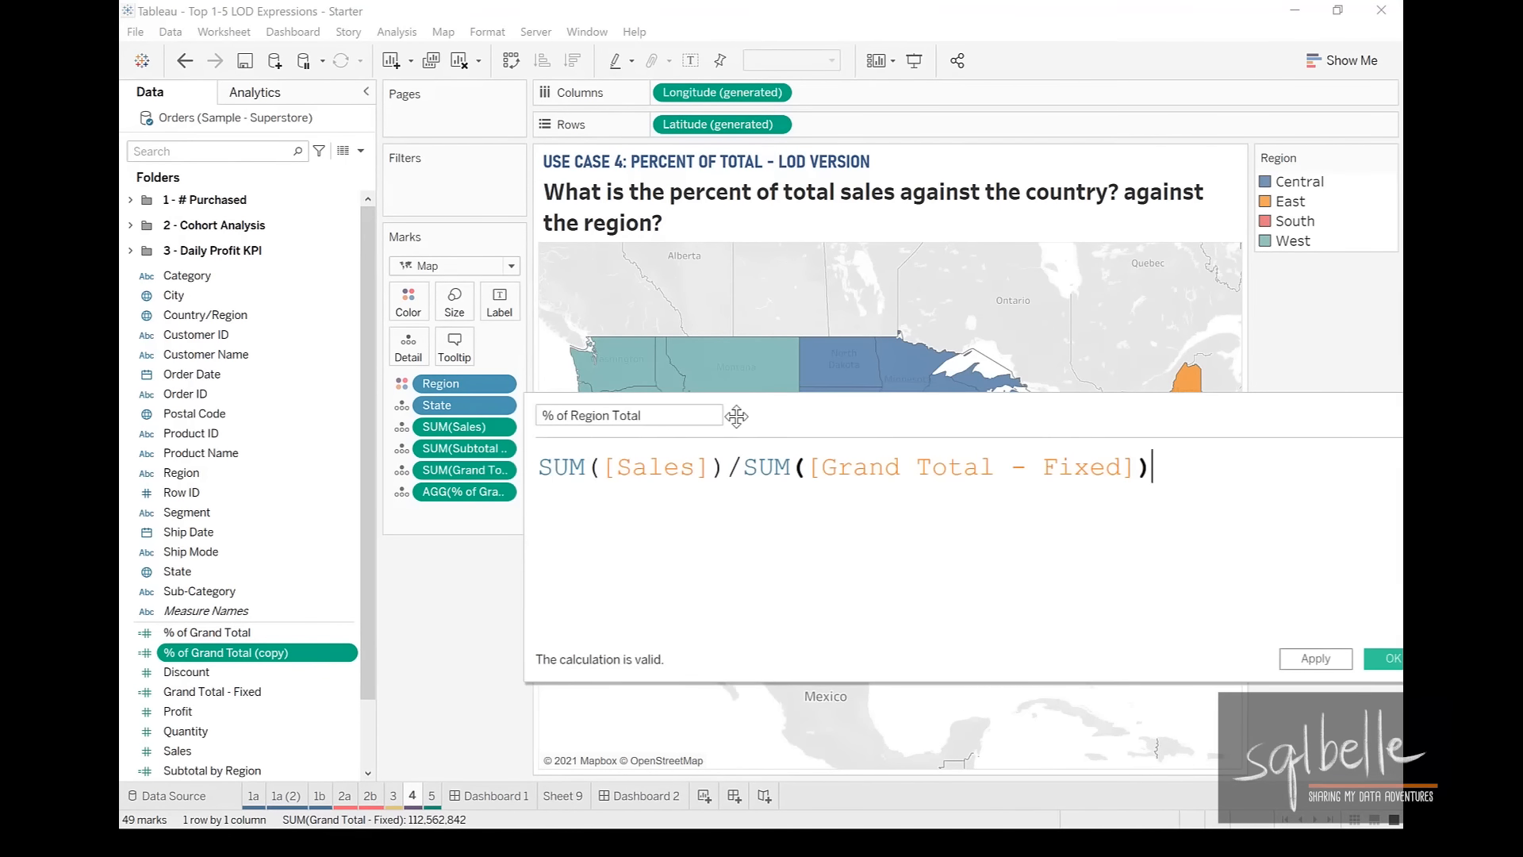
pyautogui.moveTo(743, 467); pyautogui.dragTo(1169, 466)
pyautogui.press('BackSpace')
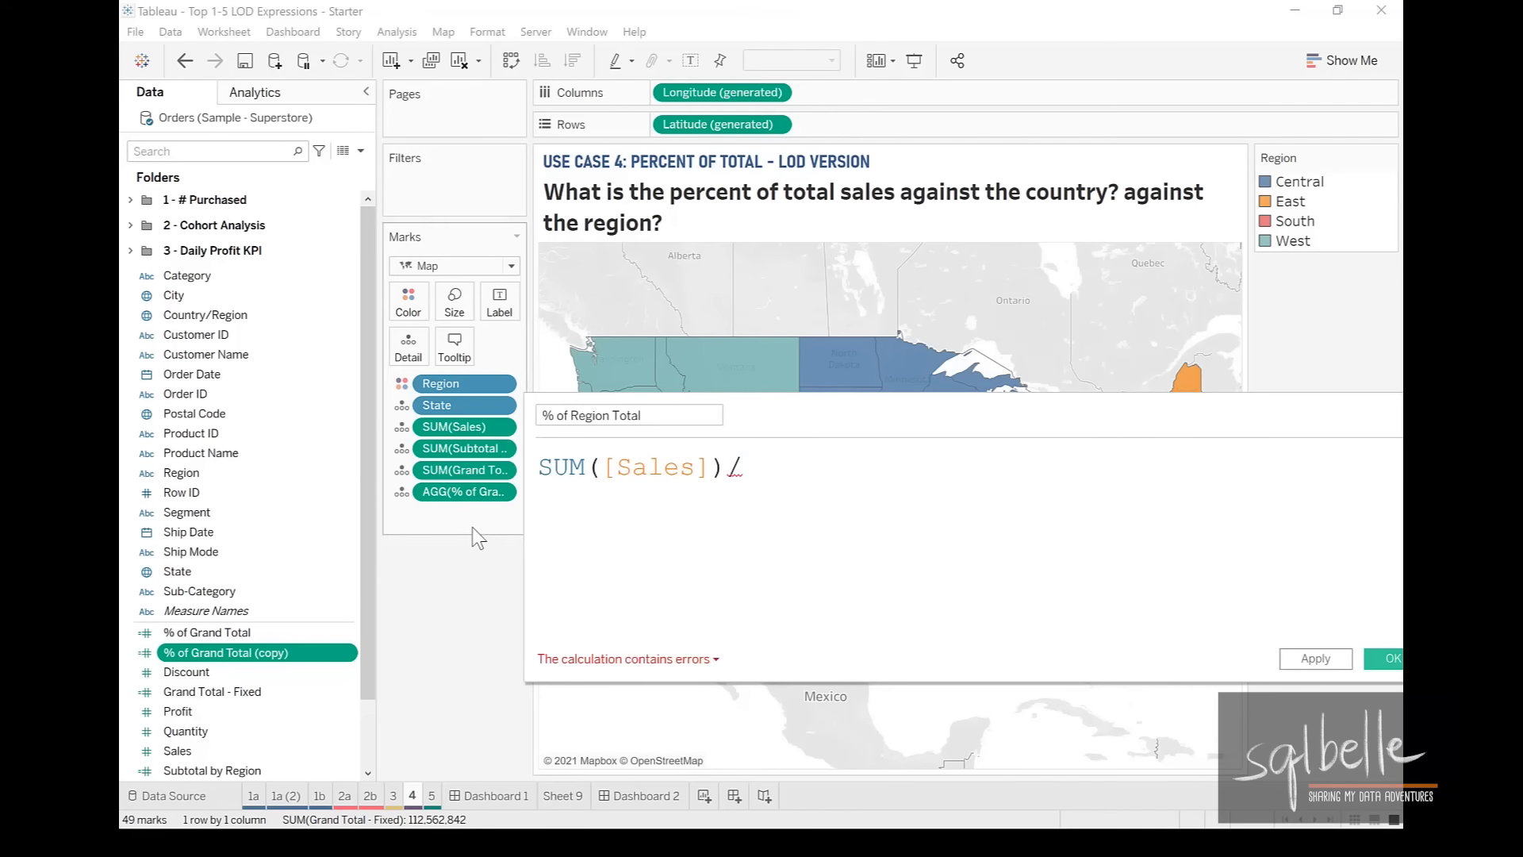
pyautogui.moveTo(454, 448); pyautogui.dragTo(876, 476)
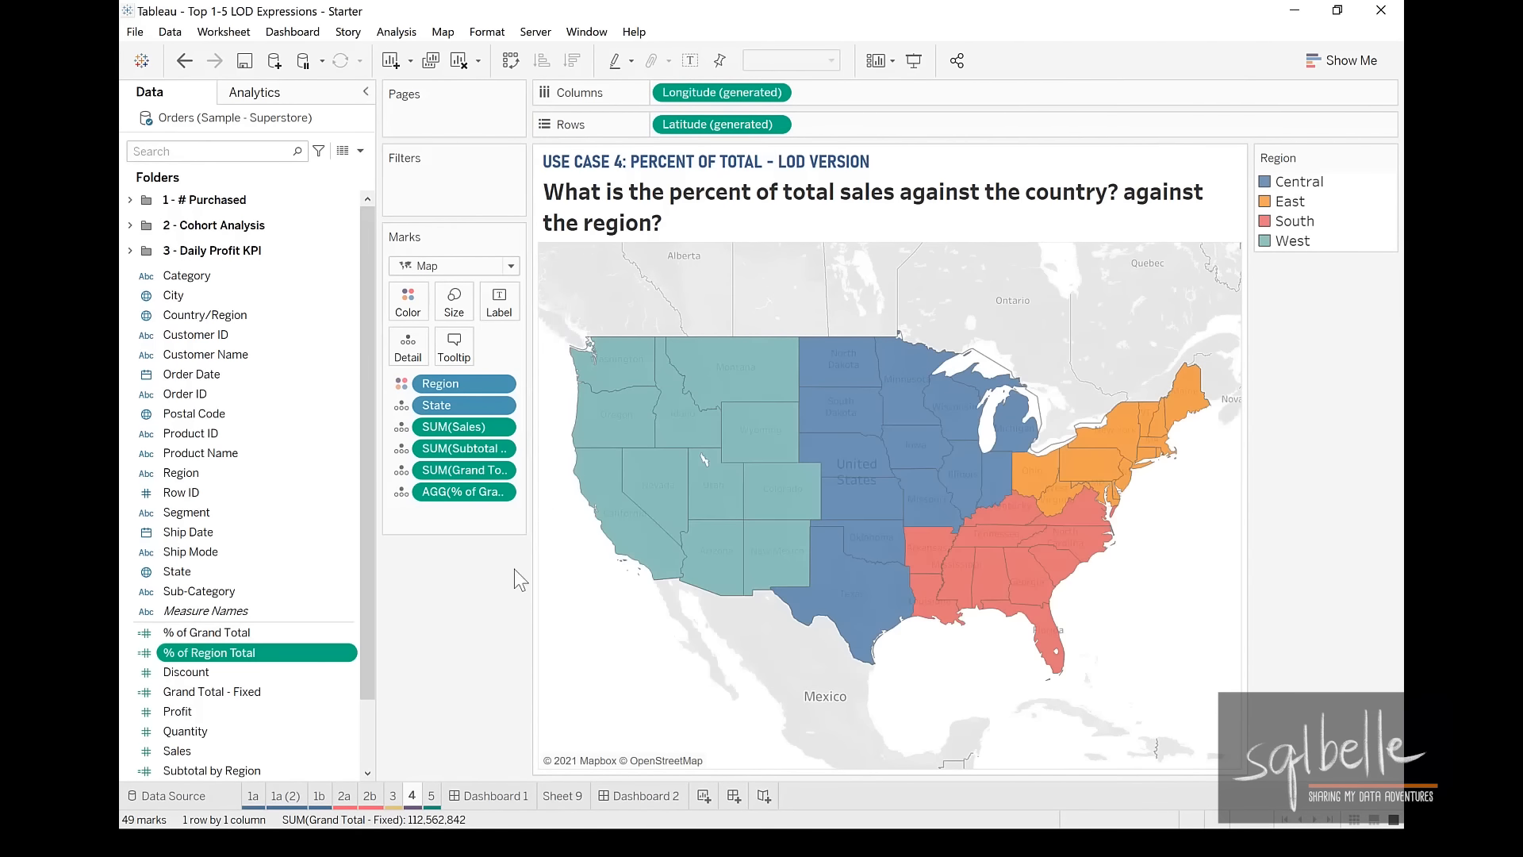
# - Add % of Region Total as detail on the map marks and check the tooltip for Washington
pyautogui.moveTo(232, 655); pyautogui.dragTo(411, 357)
pyautogui.moveTo(623, 383)
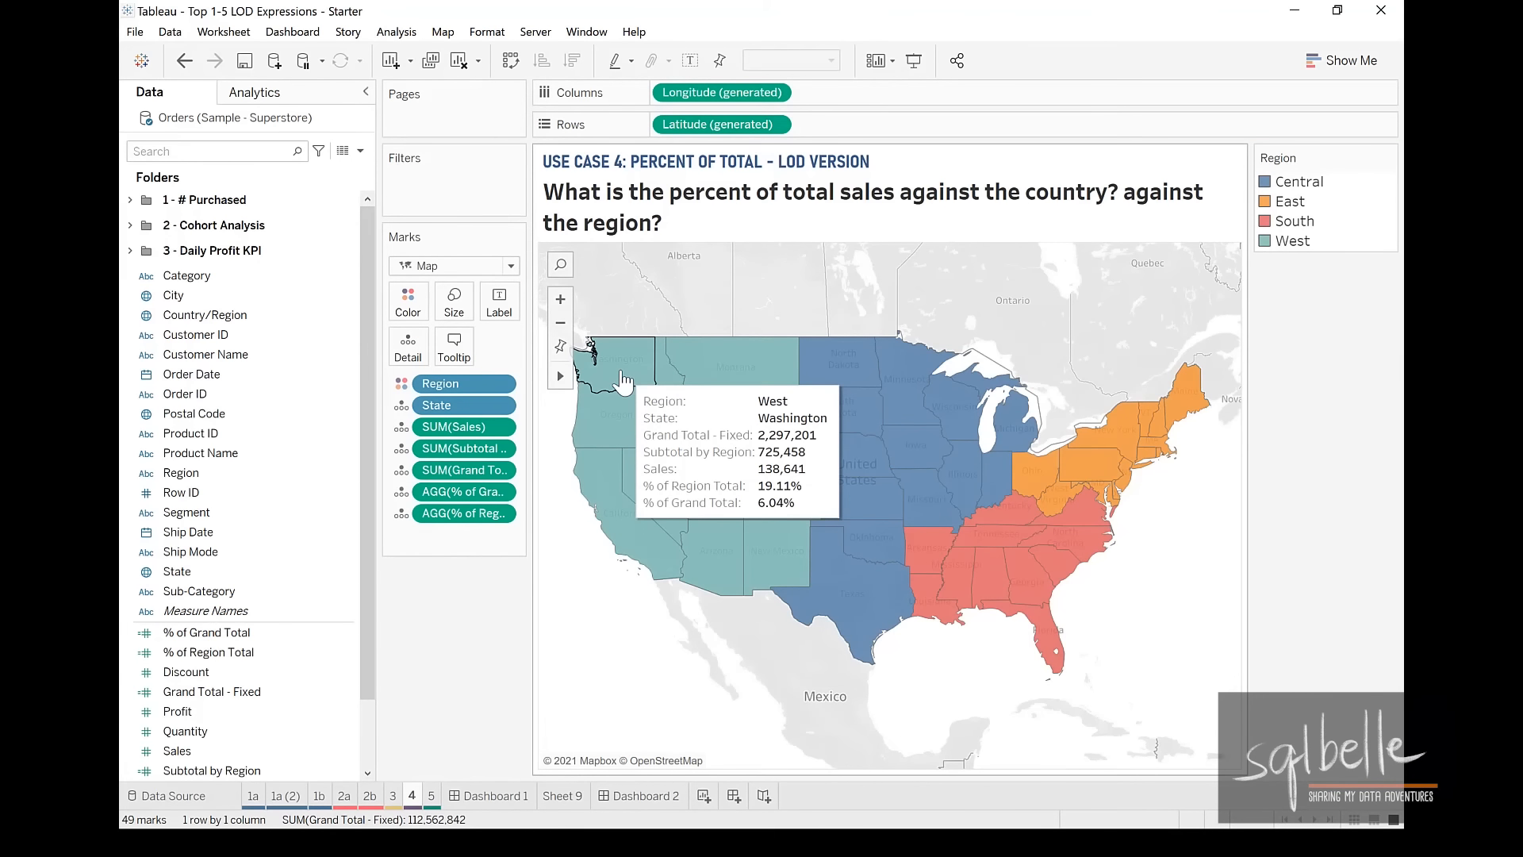
pyautogui.moveTo(615, 469)
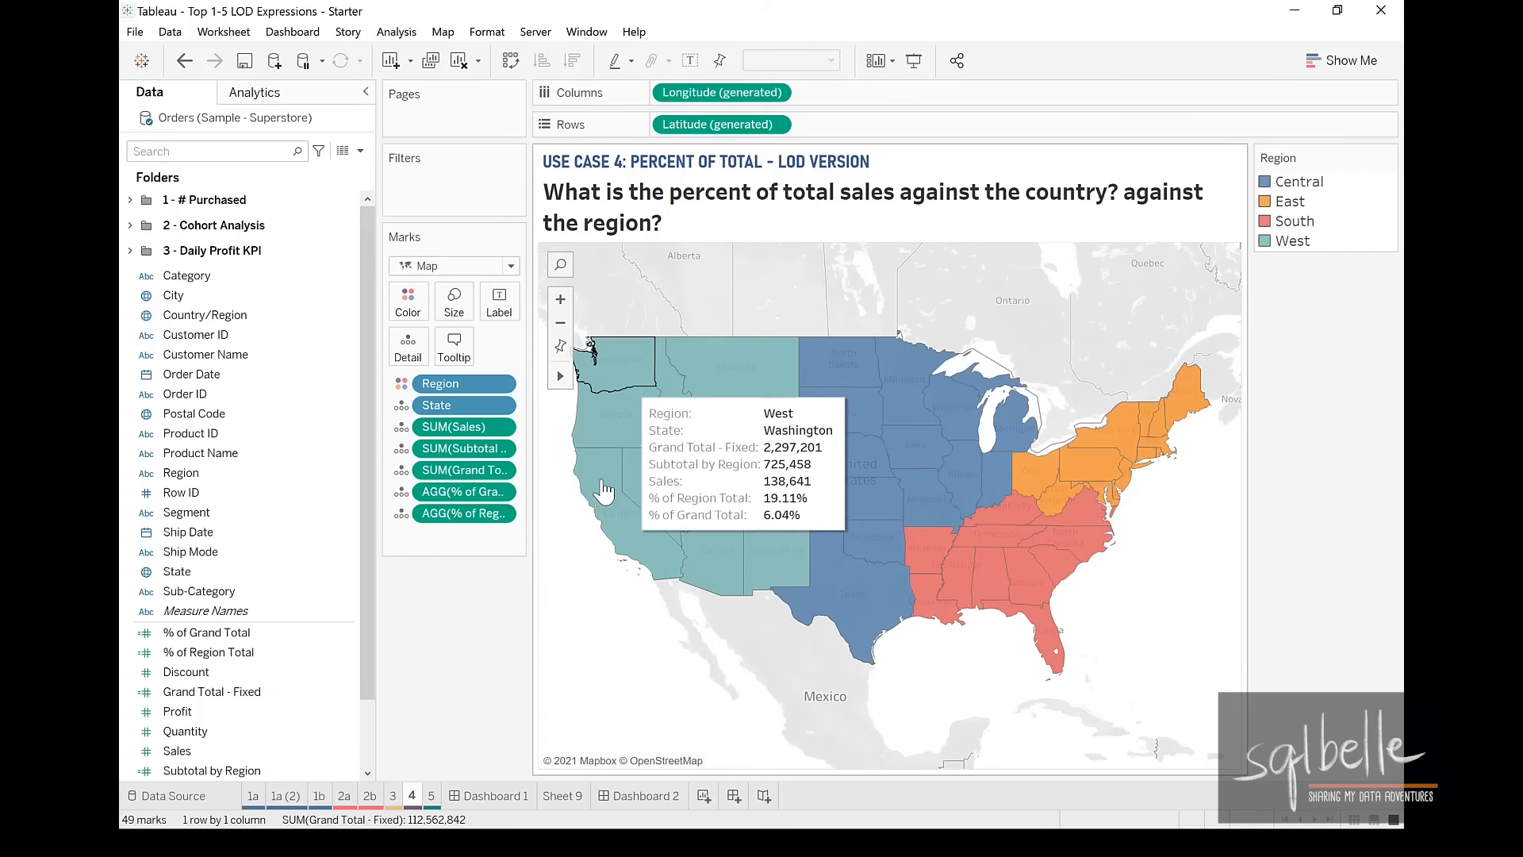
# - Add a mark annotation to California with its default field values and widen the annotation box
pyautogui.click(605, 494)
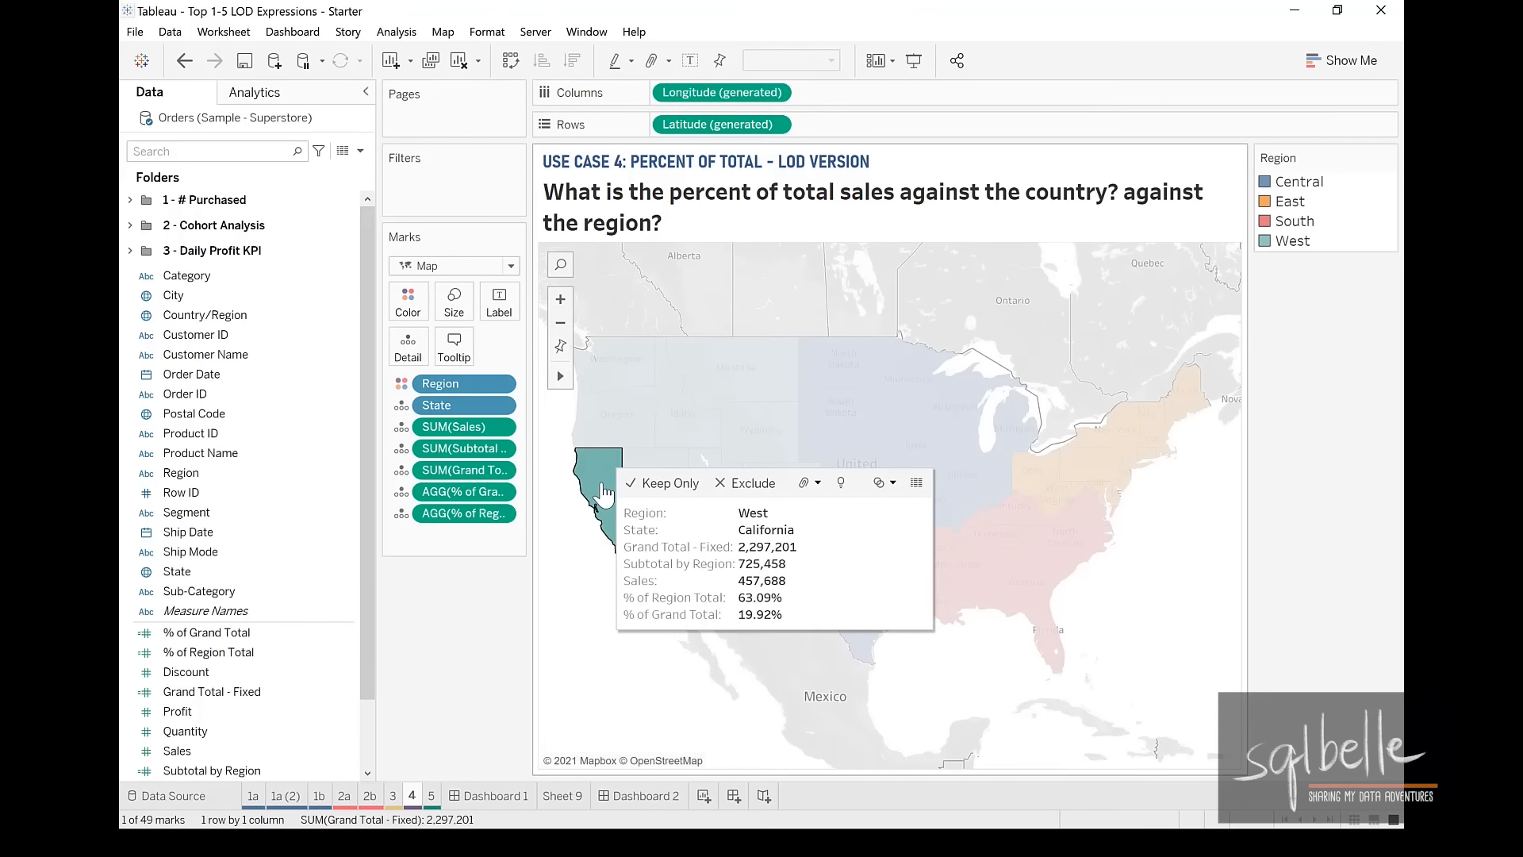
pyautogui.rightClick(605, 494)
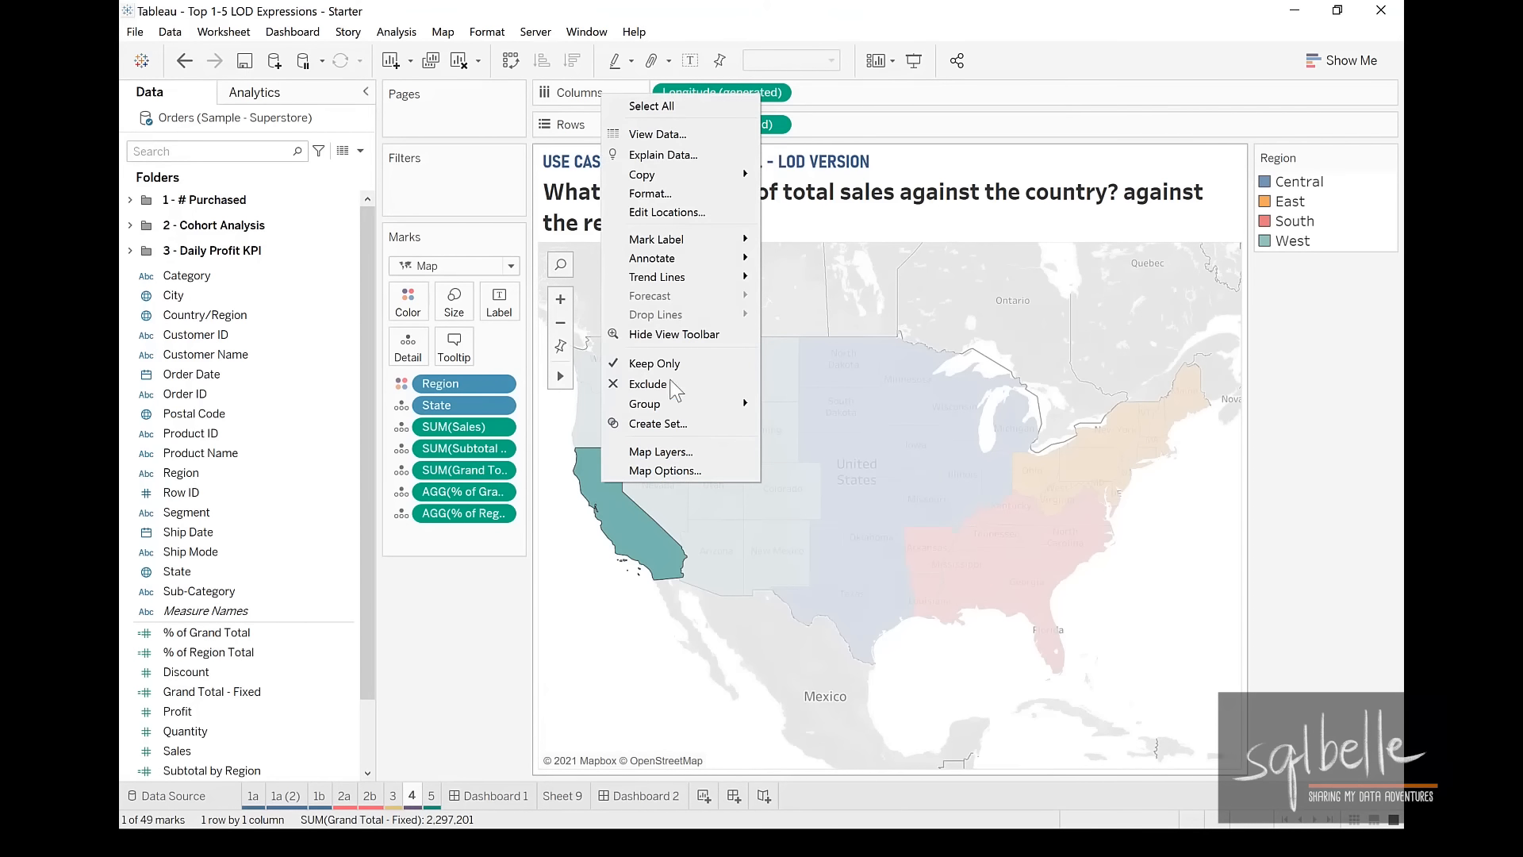
pyautogui.moveTo(702, 257)
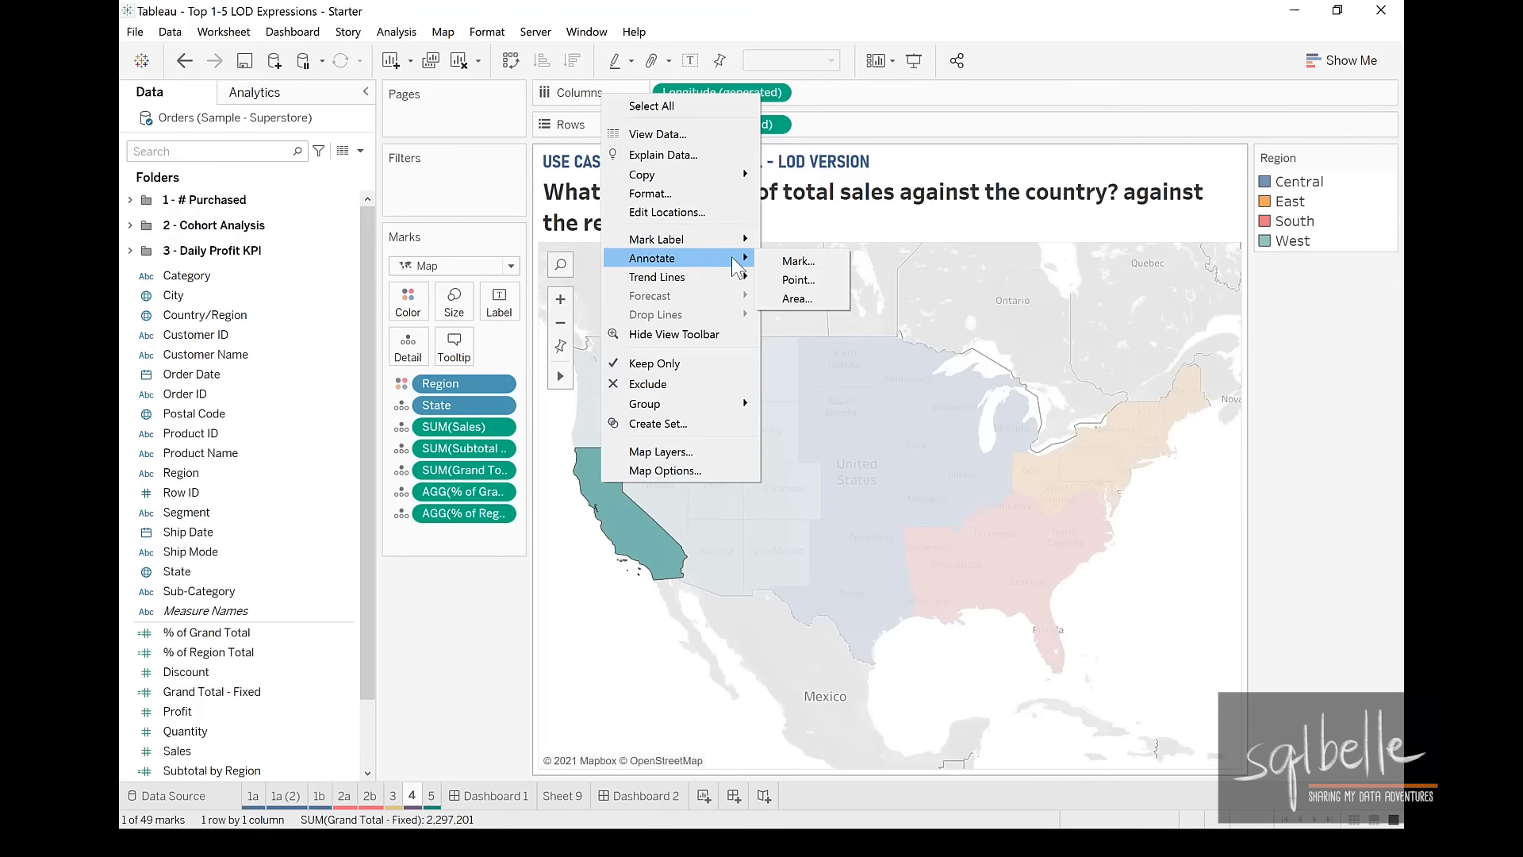
pyautogui.click(789, 260)
pyautogui.click(895, 546)
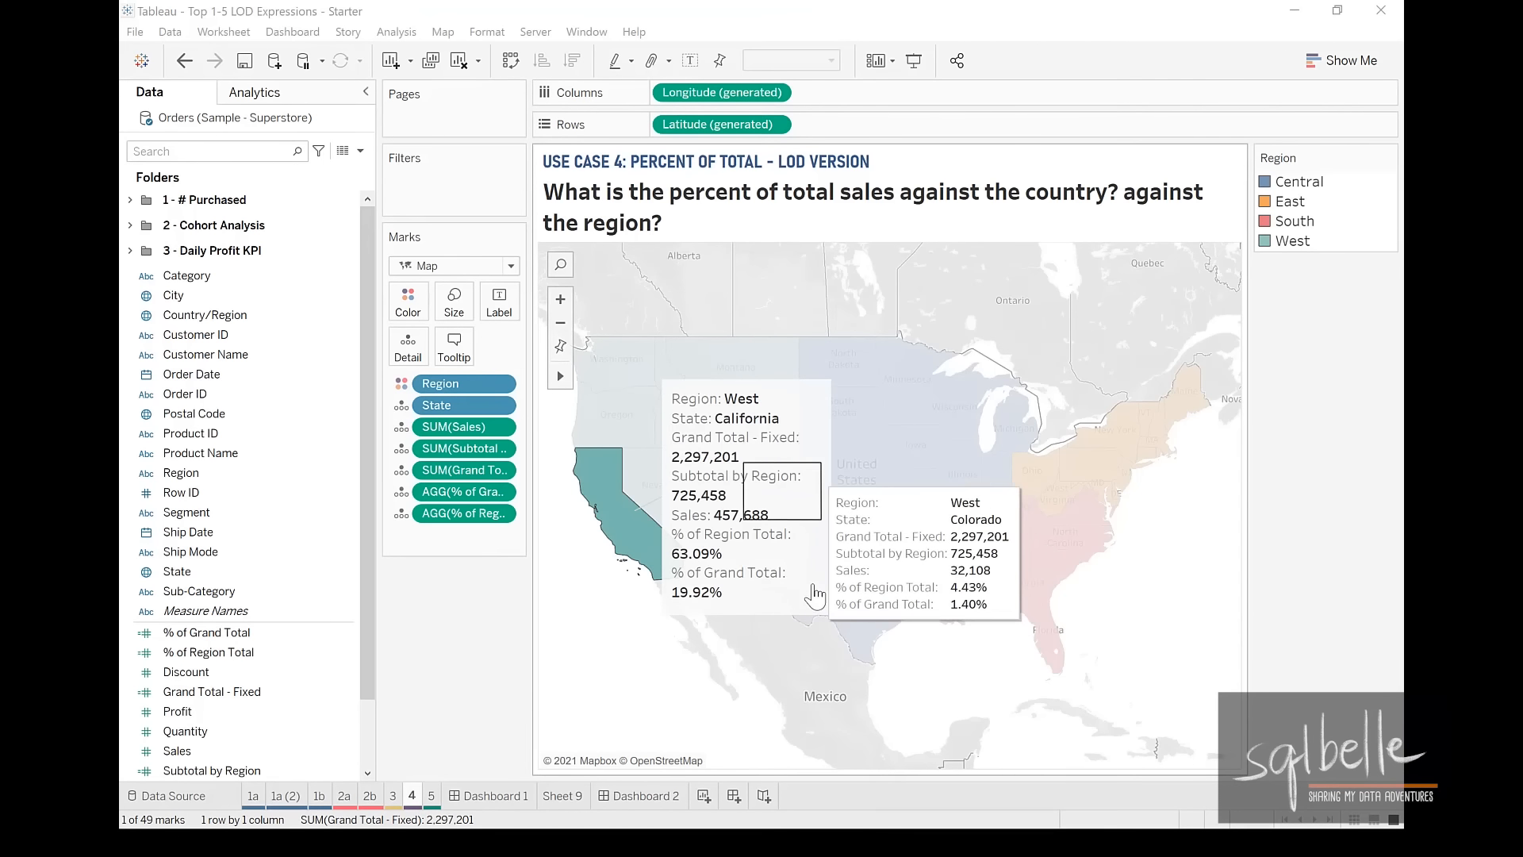
pyautogui.click(827, 495)
pyautogui.moveTo(826, 496); pyautogui.dragTo(920, 496)
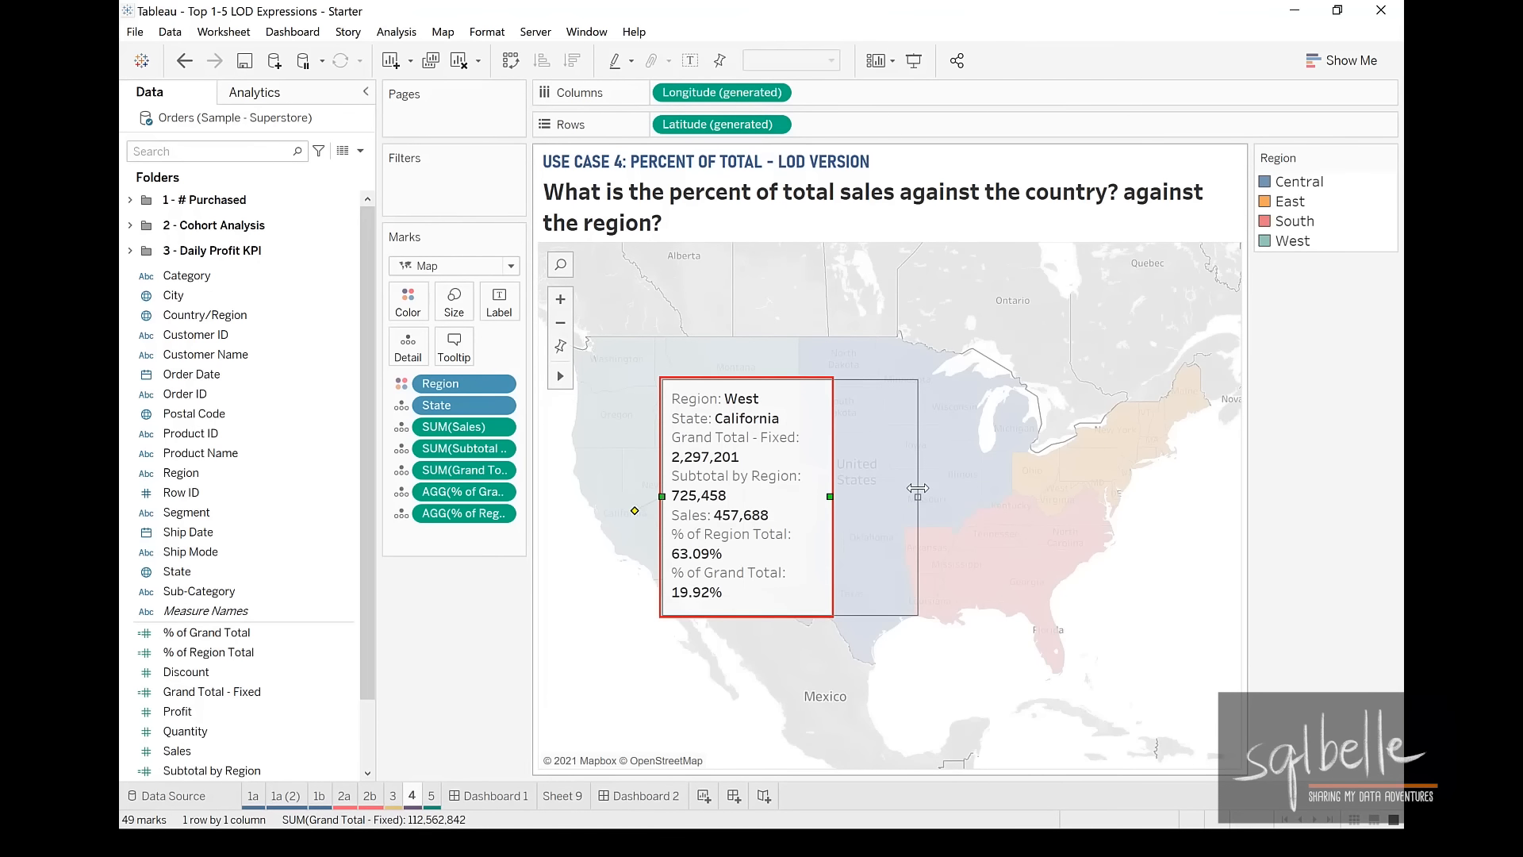
pyautogui.click(570, 626)
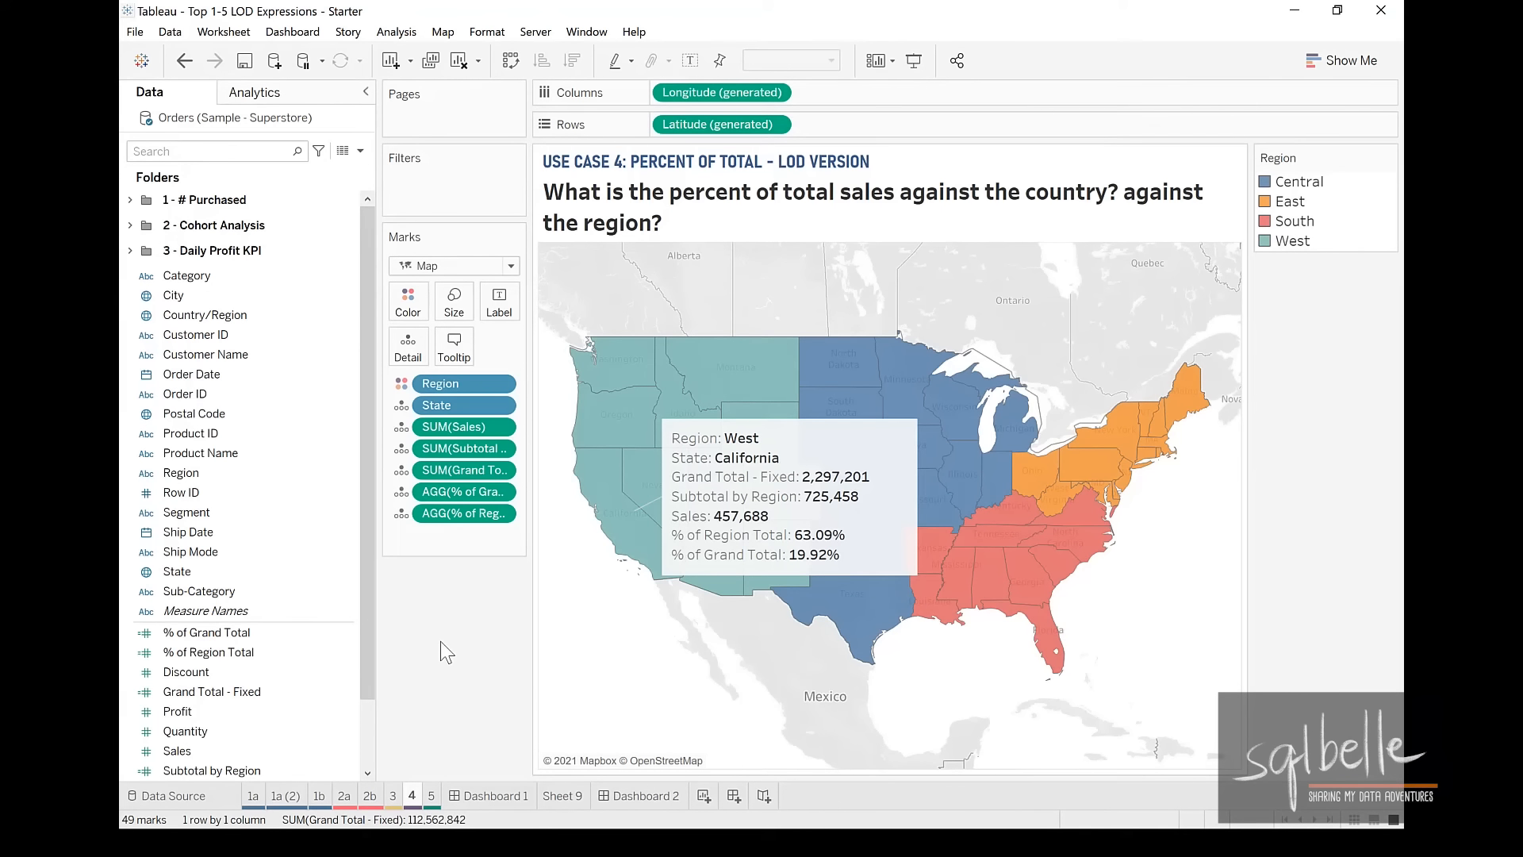
# - Show a filter for the Segment field beside the map
pyautogui.rightClick(209, 508)
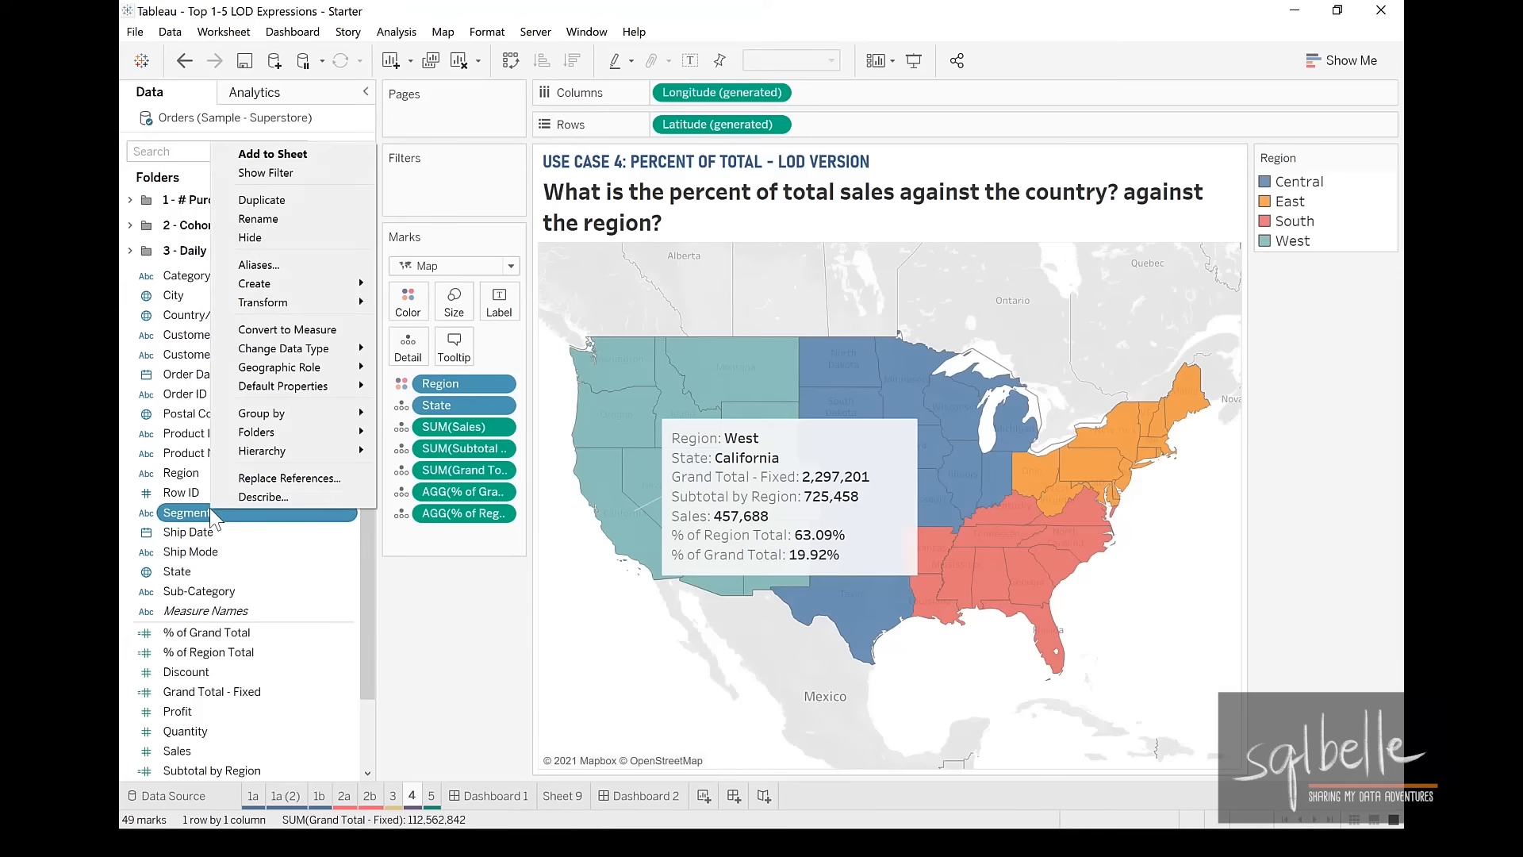
pyautogui.click(288, 171)
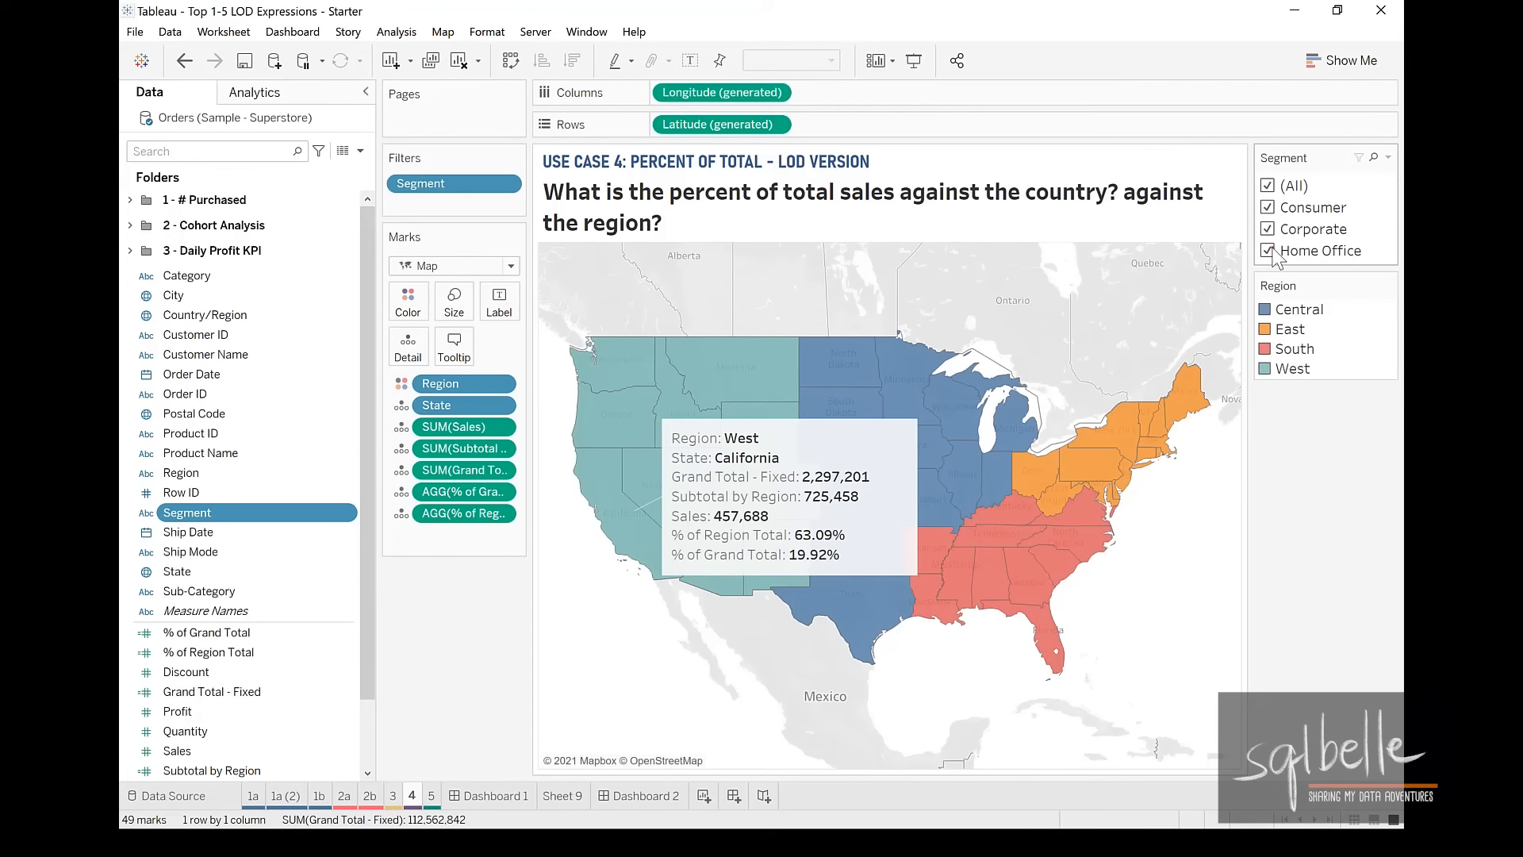
pyautogui.moveTo(862, 457)
pyautogui.mouseDown()
pyautogui.moveTo(808, 450)
pyautogui.moveTo(888, 455)
pyautogui.moveTo(868, 451)
pyautogui.mouseUp()
pyautogui.moveTo(866, 525)
pyautogui.mouseDown()
pyautogui.moveTo(797, 529)
pyautogui.moveTo(863, 522)
pyautogui.mouseUp()
pyautogui.moveTo(771, 508); pyautogui.dragTo(793, 530)
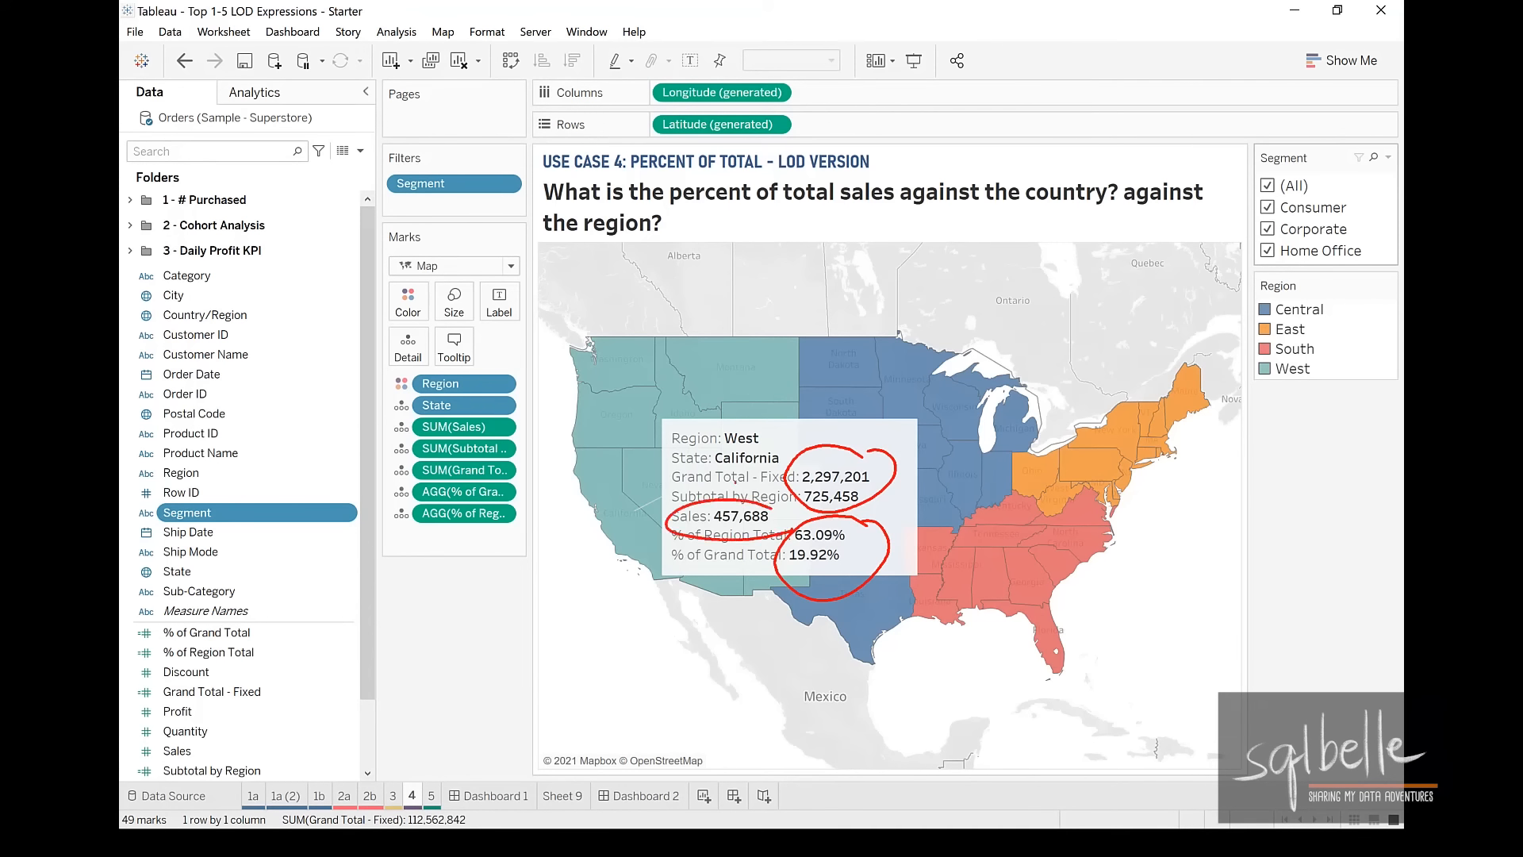
pyautogui.press('Escape')
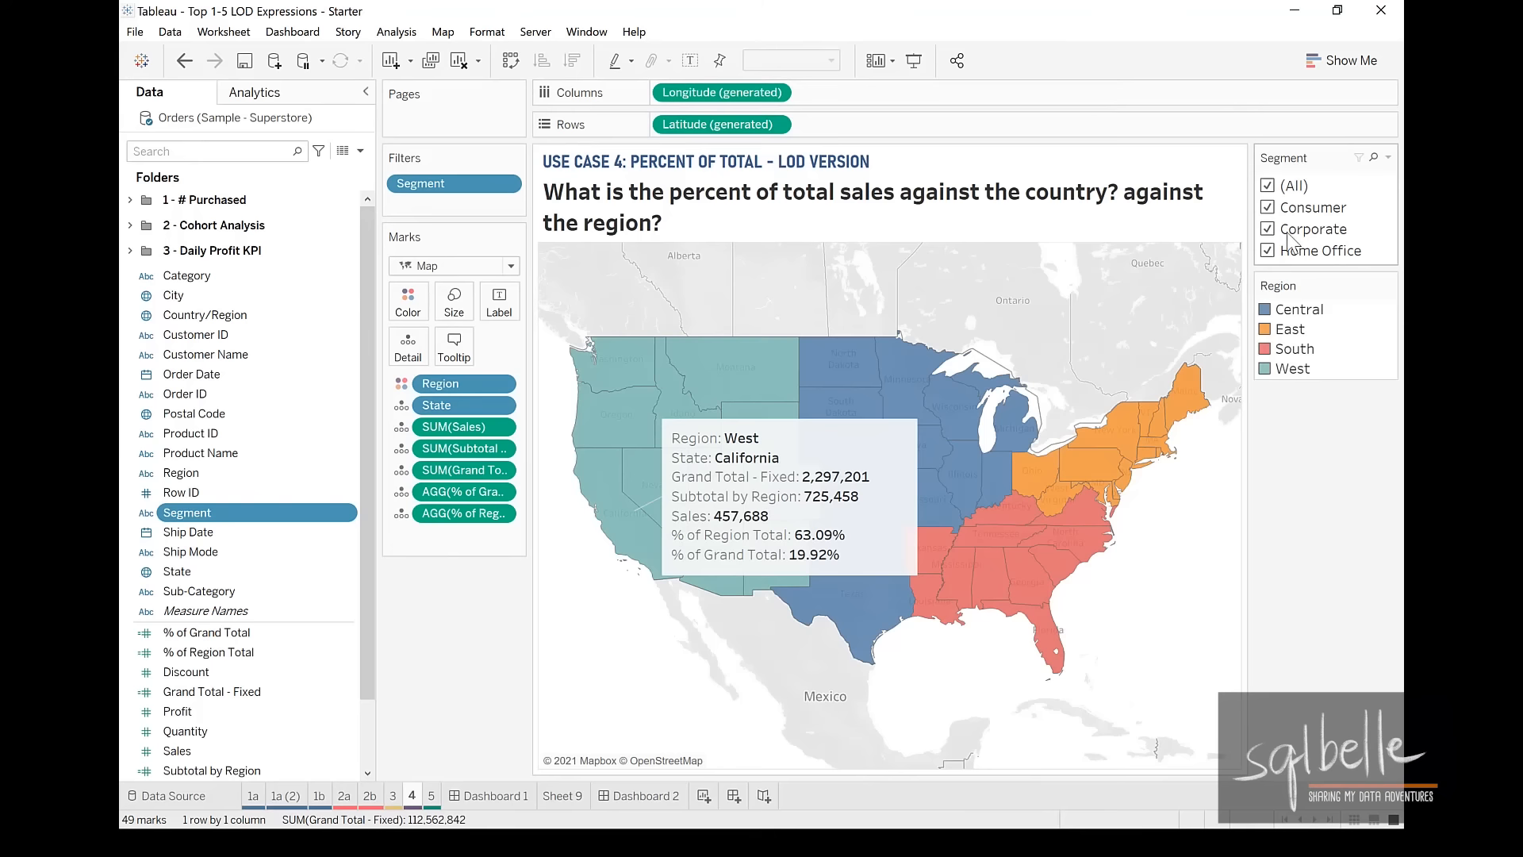
# - Exclude Home Office and Corporate from the Segment filter, keeping only Consumer
pyautogui.click(1269, 248)
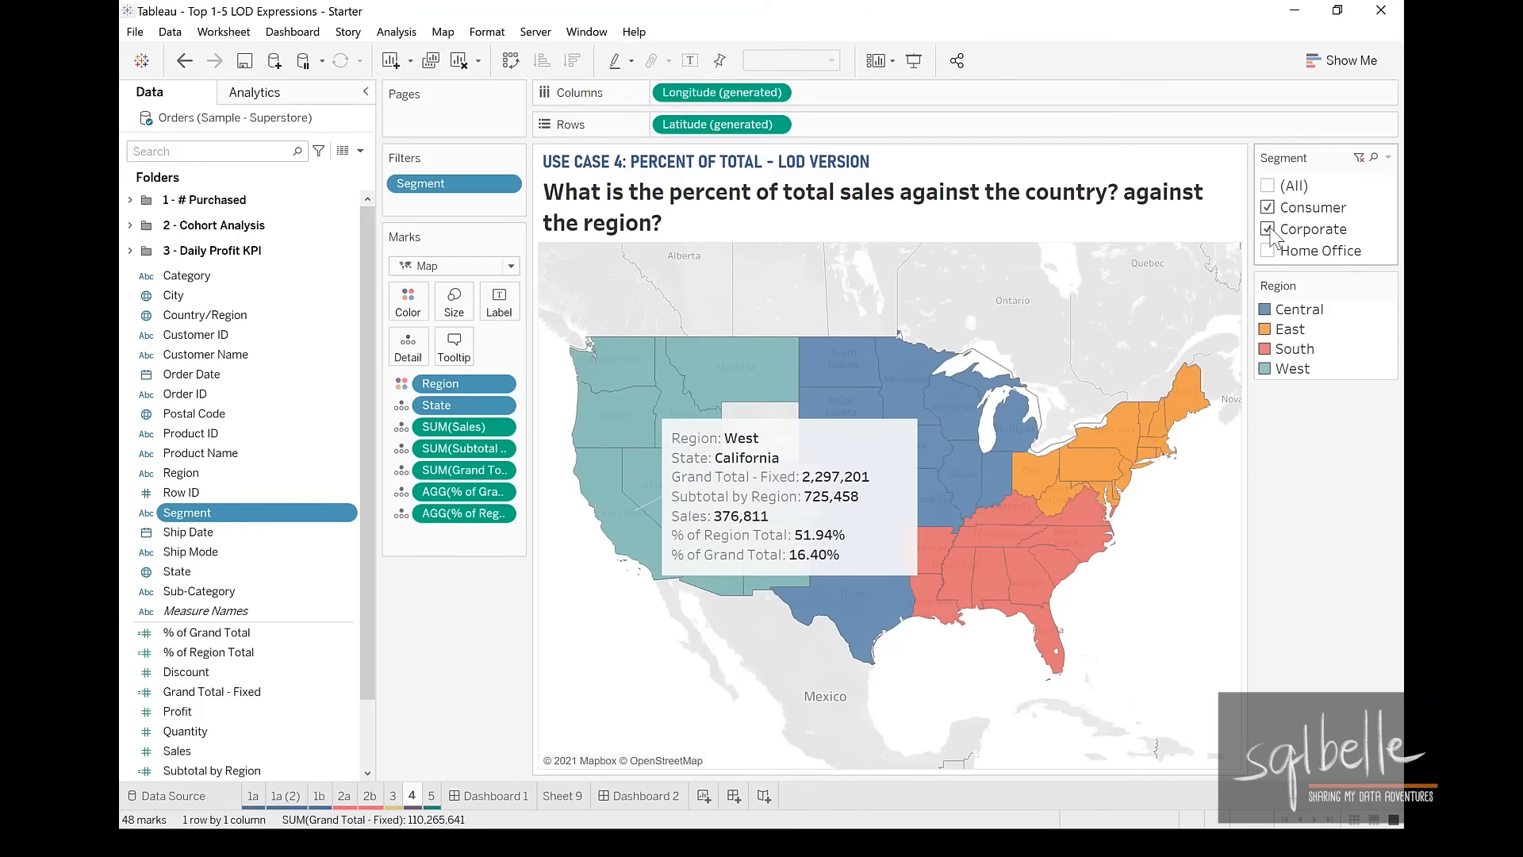
pyautogui.click(1268, 230)
pyautogui.moveTo(900, 466)
pyautogui.mouseDown()
pyautogui.moveTo(698, 622)
pyautogui.moveTo(912, 451)
pyautogui.mouseUp()
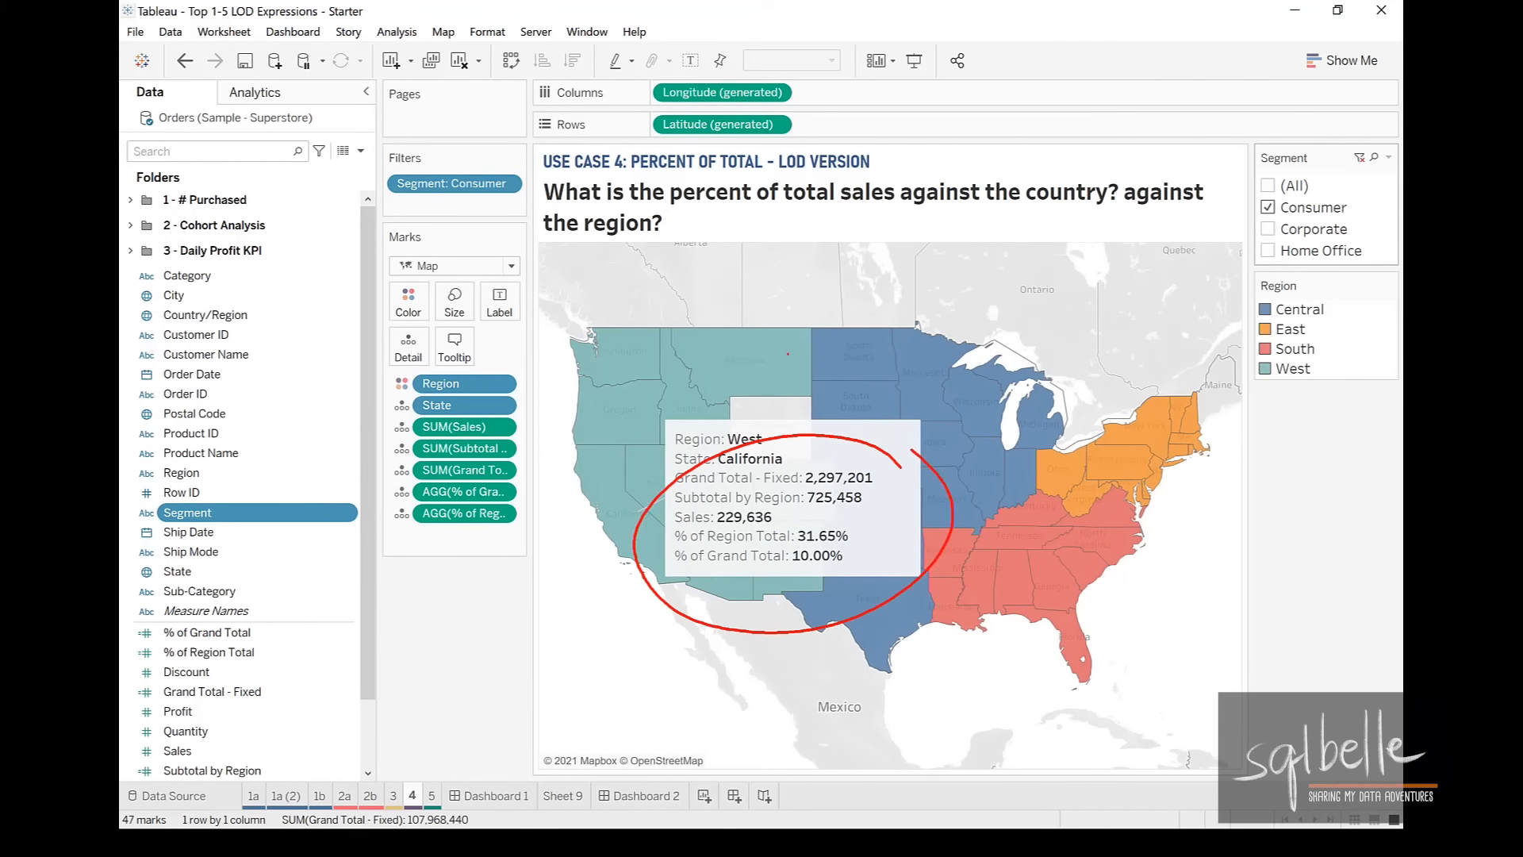
# - Include all segments again in the Segment filter
pyautogui.press('Escape')
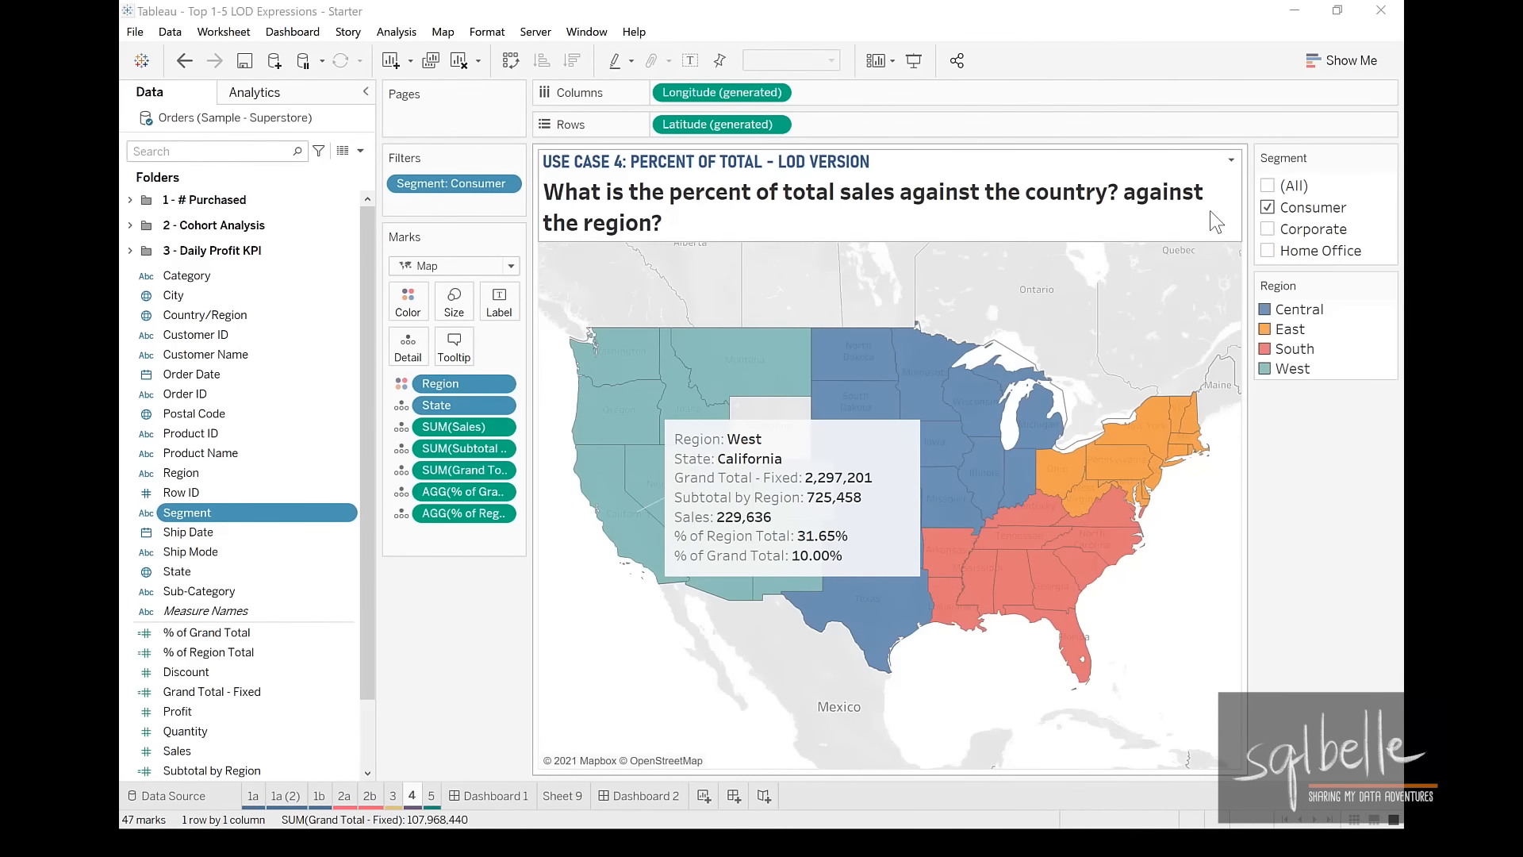
pyautogui.click(1268, 186)
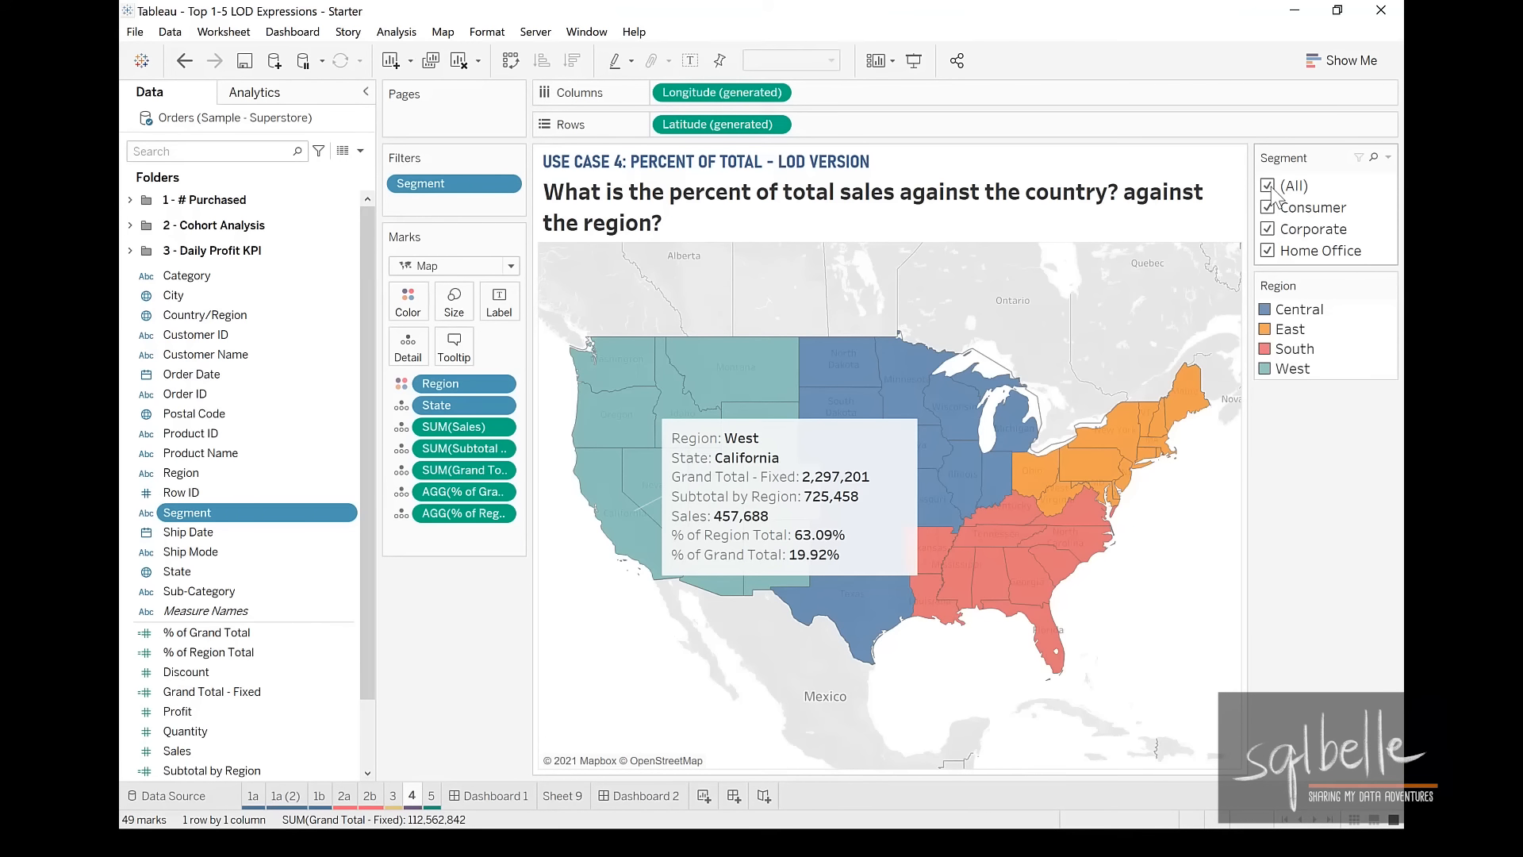
# - Create a calculated field named Grand Total - EXCLUDE with the formula {EXCLUDE [Region],[State]:SUM([Sales])}
pyautogui.click(360, 150)
pyautogui.click(326, 170)
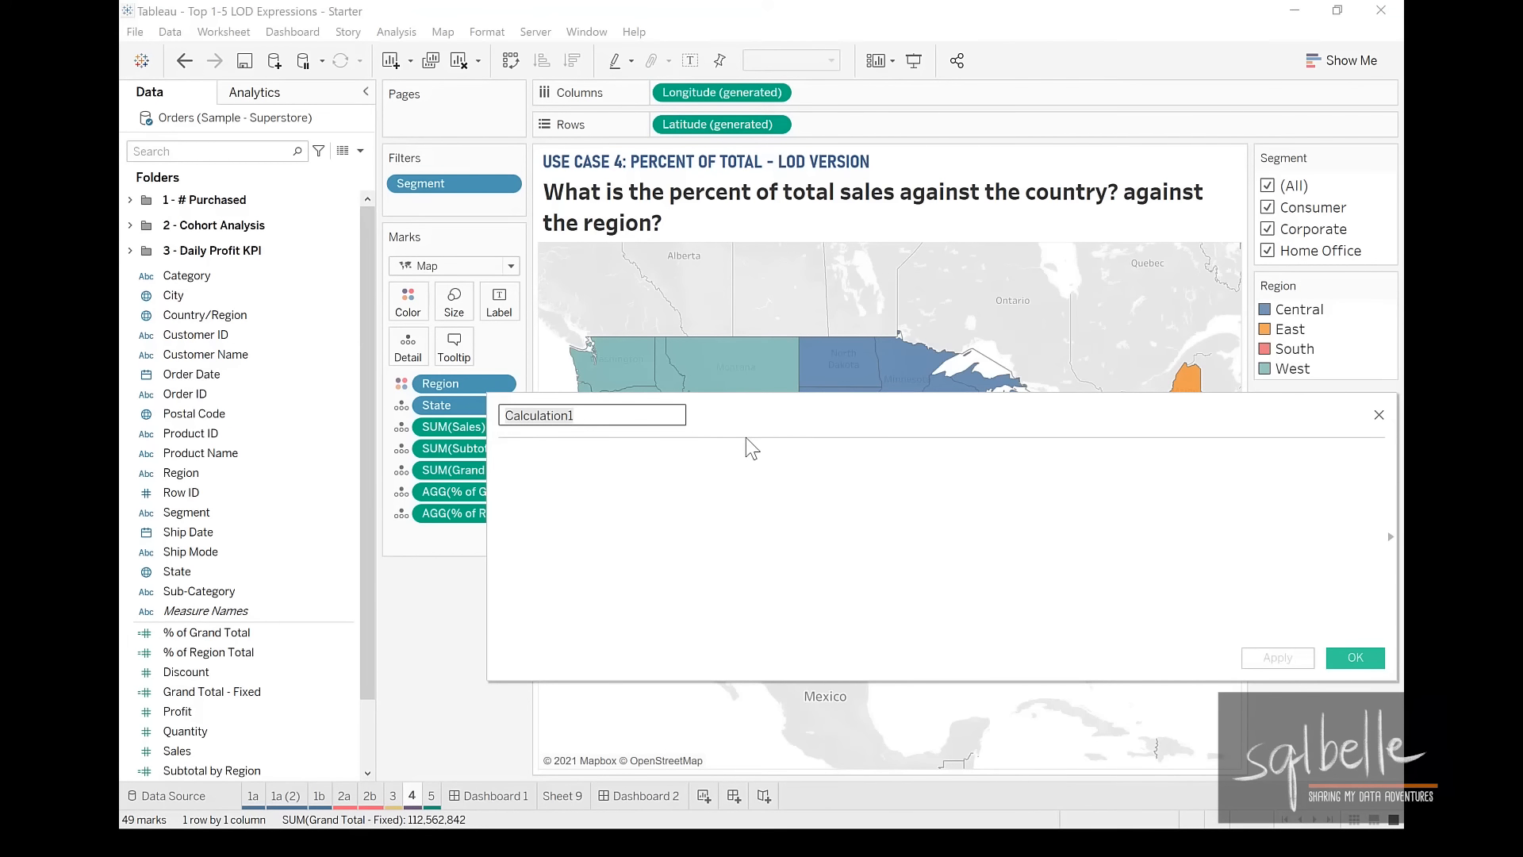
pyautogui.write('Grand Total ')
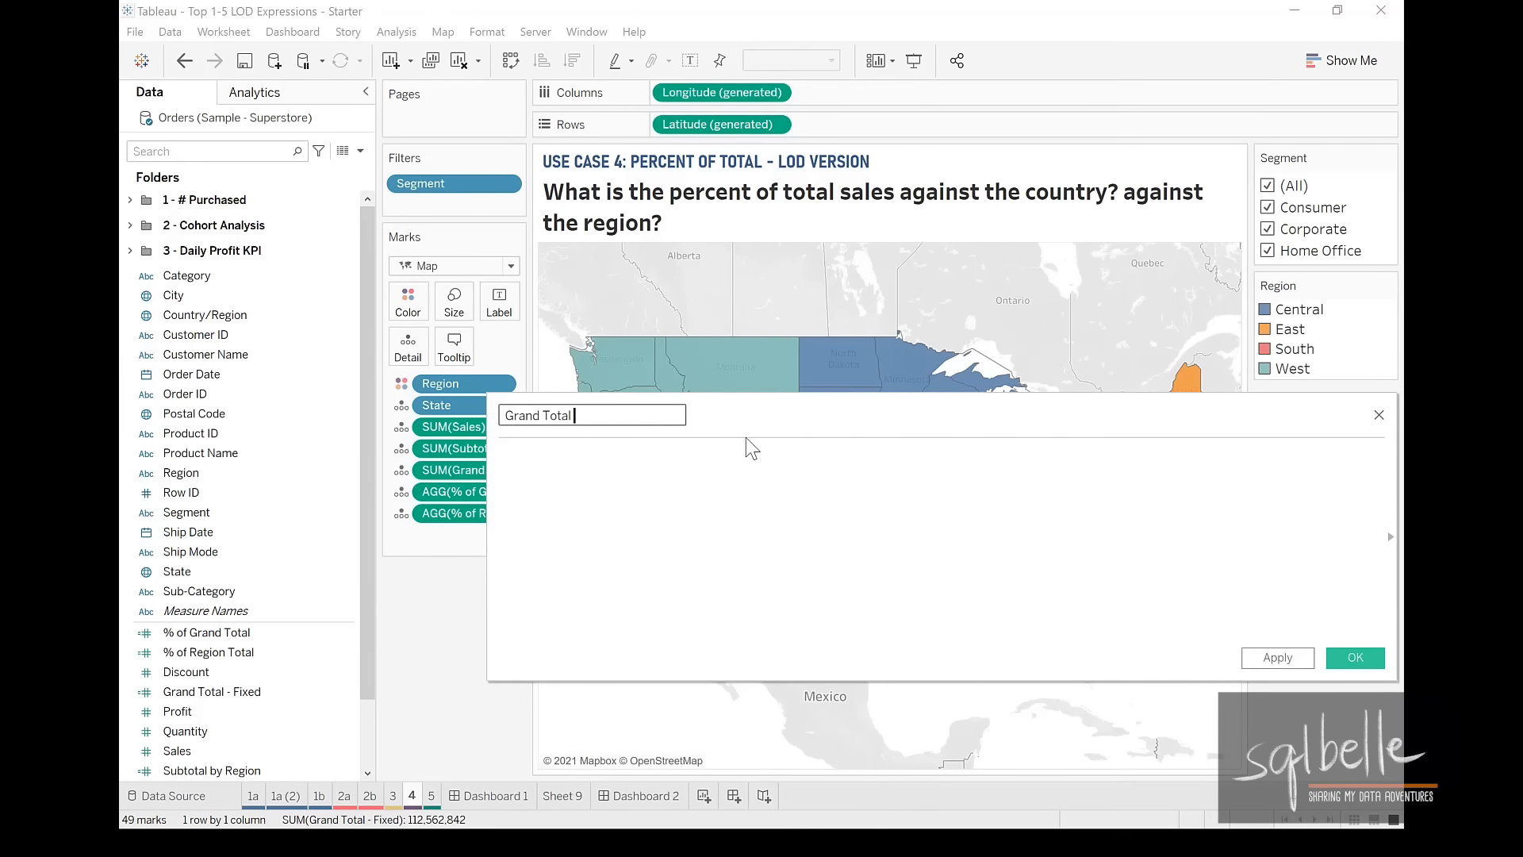
pyautogui.write('- EXCLUDE')
pyautogui.click(608, 477)
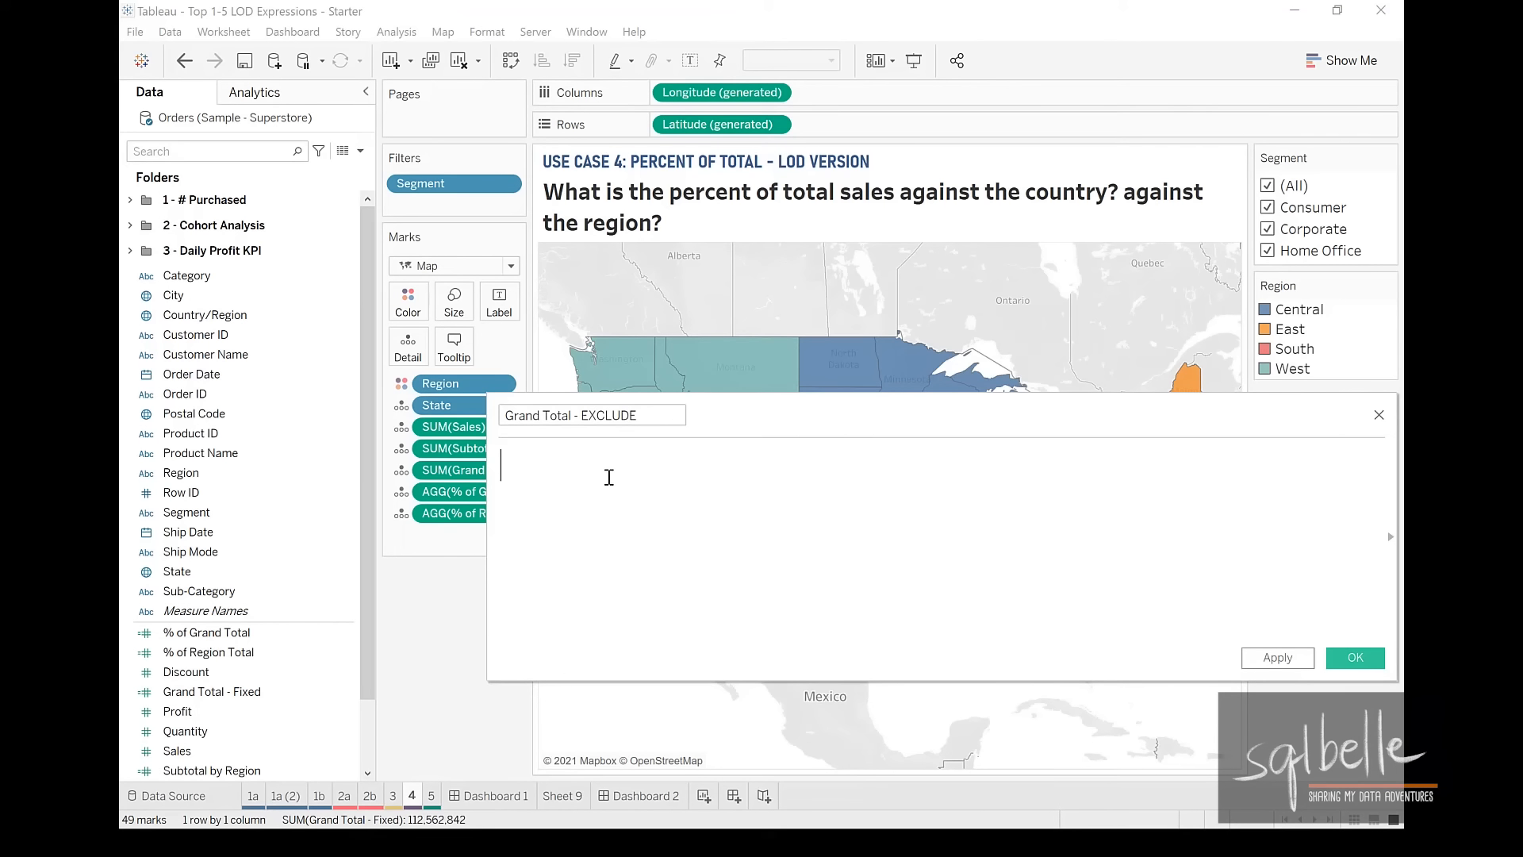
pyautogui.write('{EX')
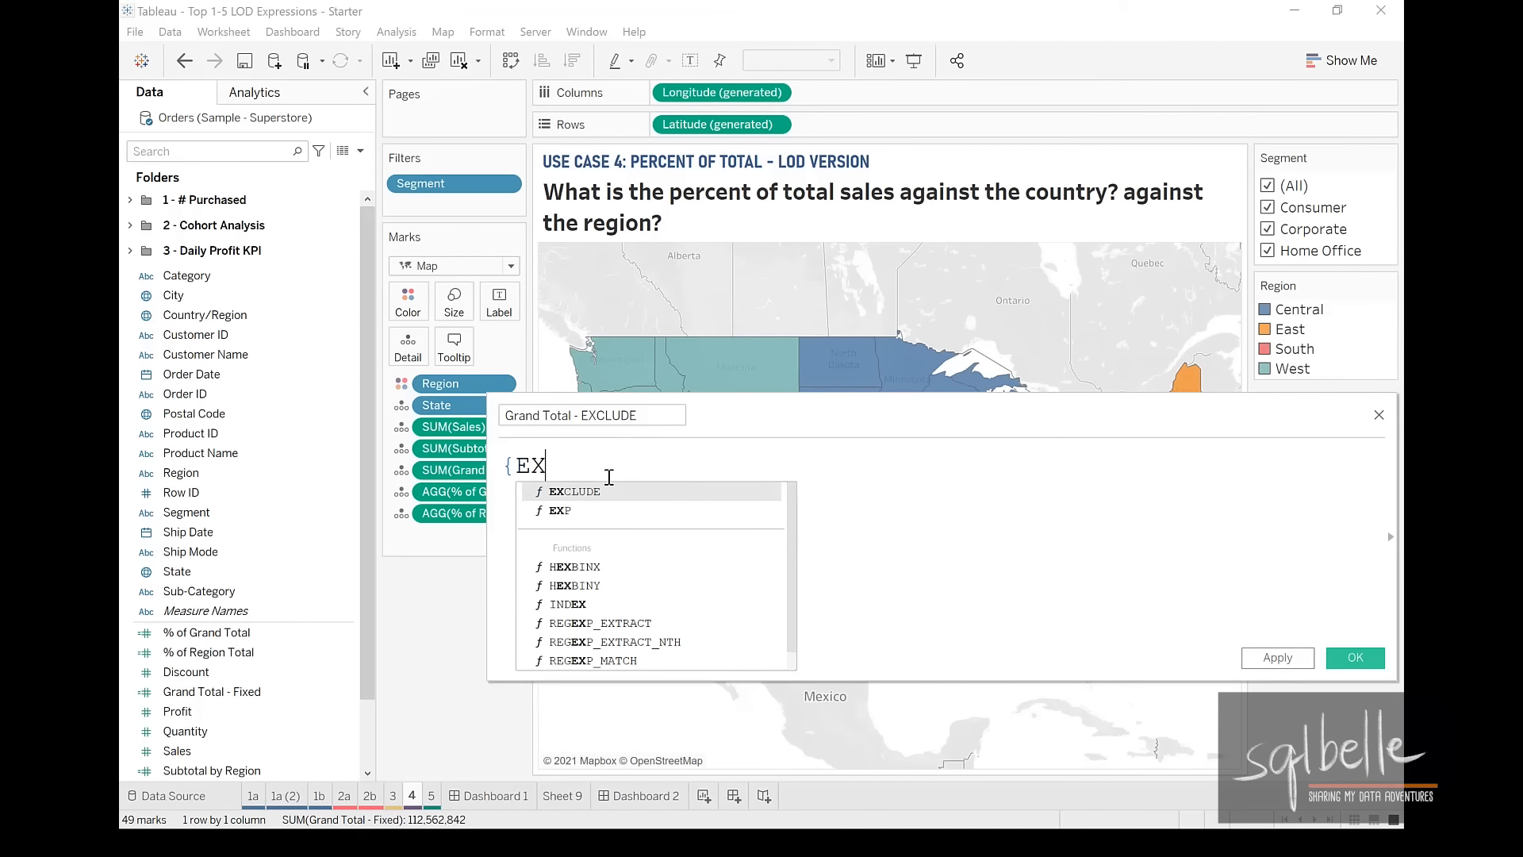
pyautogui.press('Return')
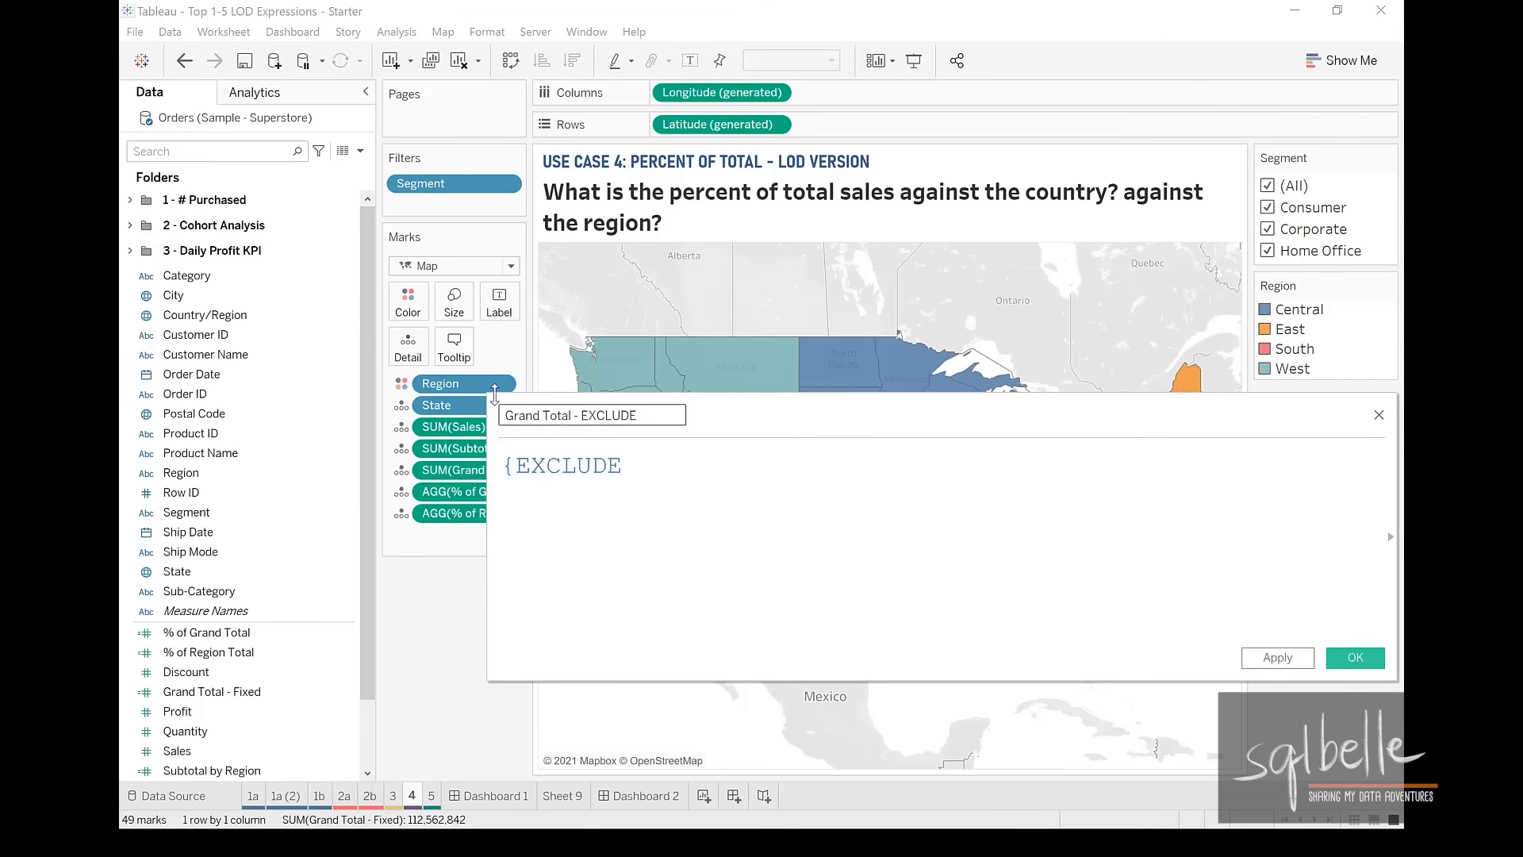
pyautogui.moveTo(452, 383); pyautogui.dragTo(650, 466)
pyautogui.write(',')
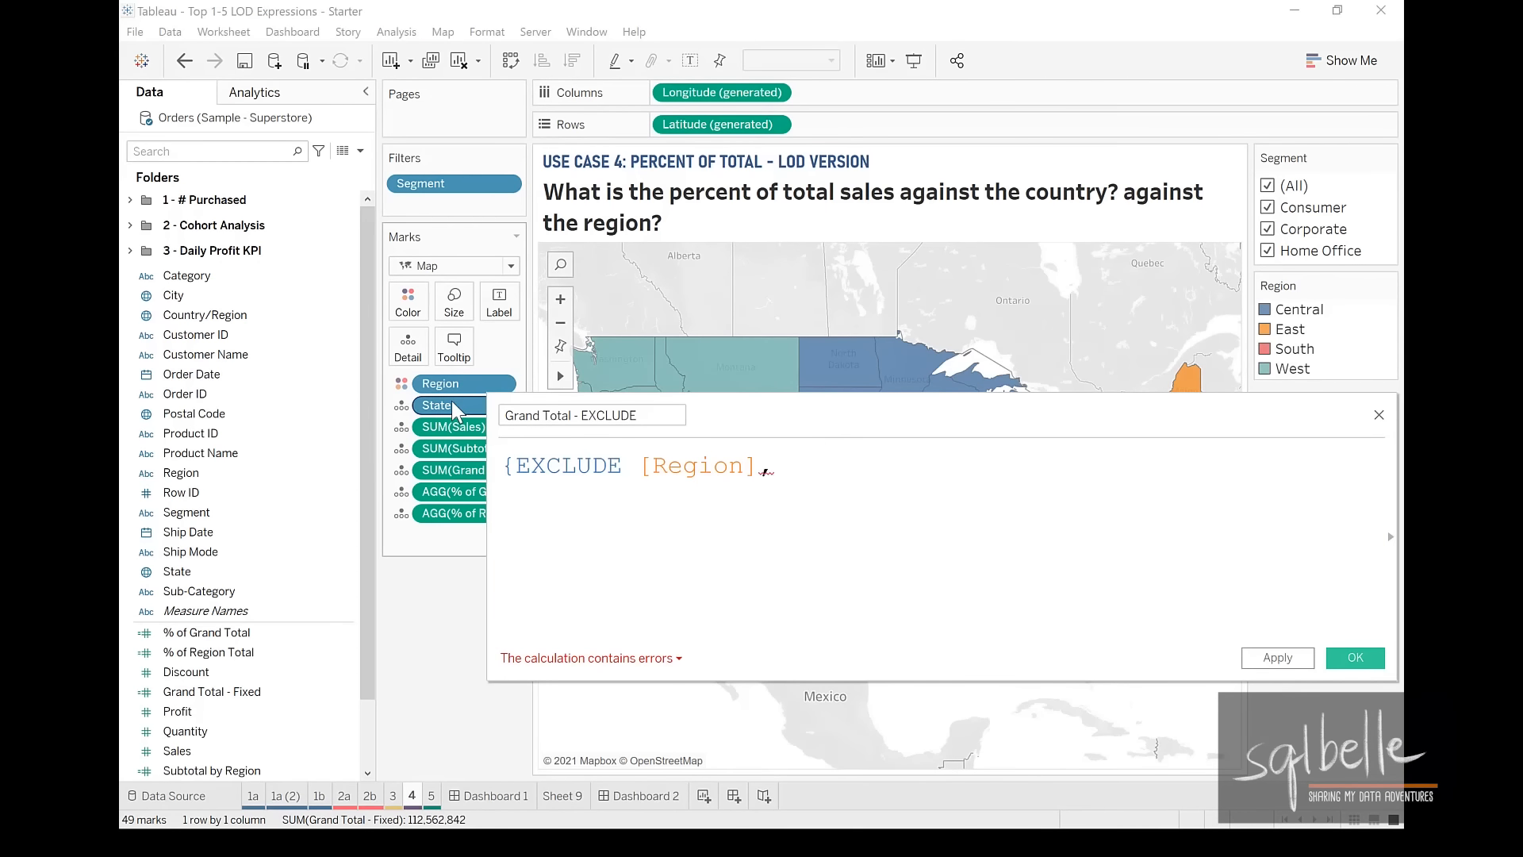
pyautogui.write('[State]:')
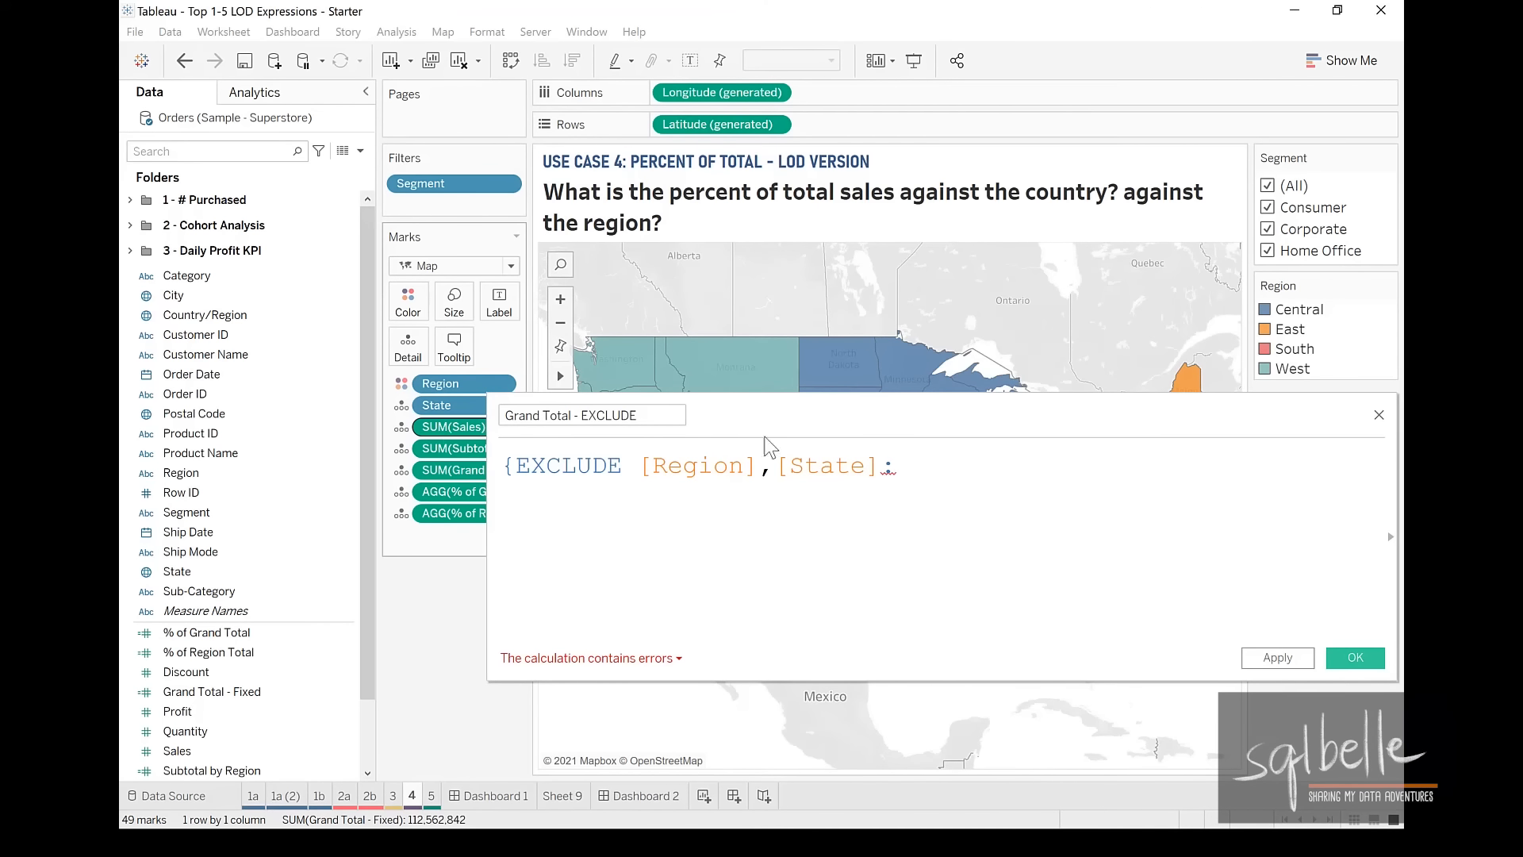
pyautogui.write('SUM([Sales])}')
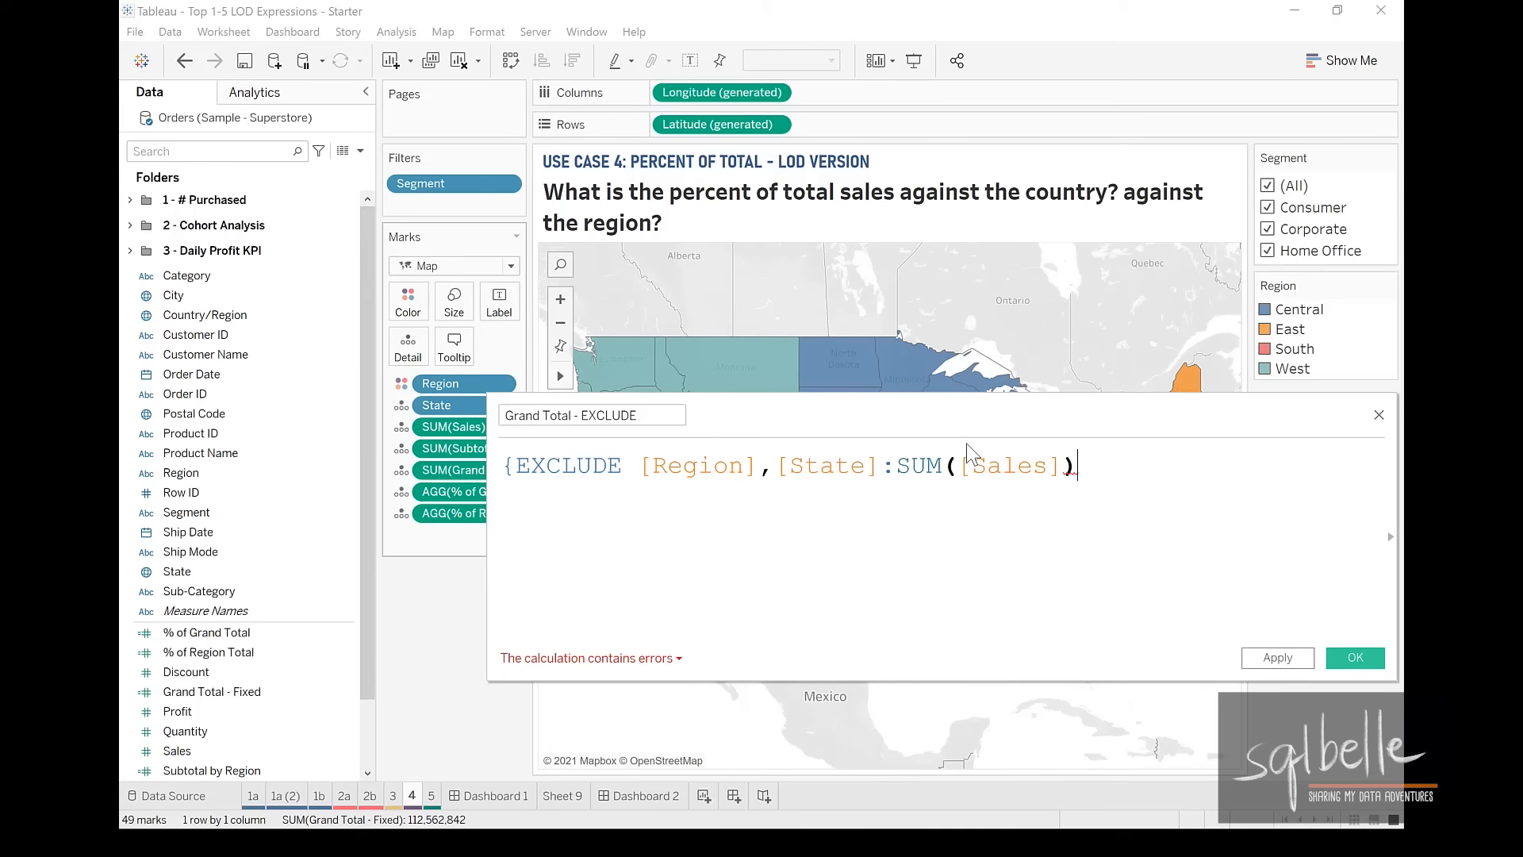
pyautogui.press('Return')
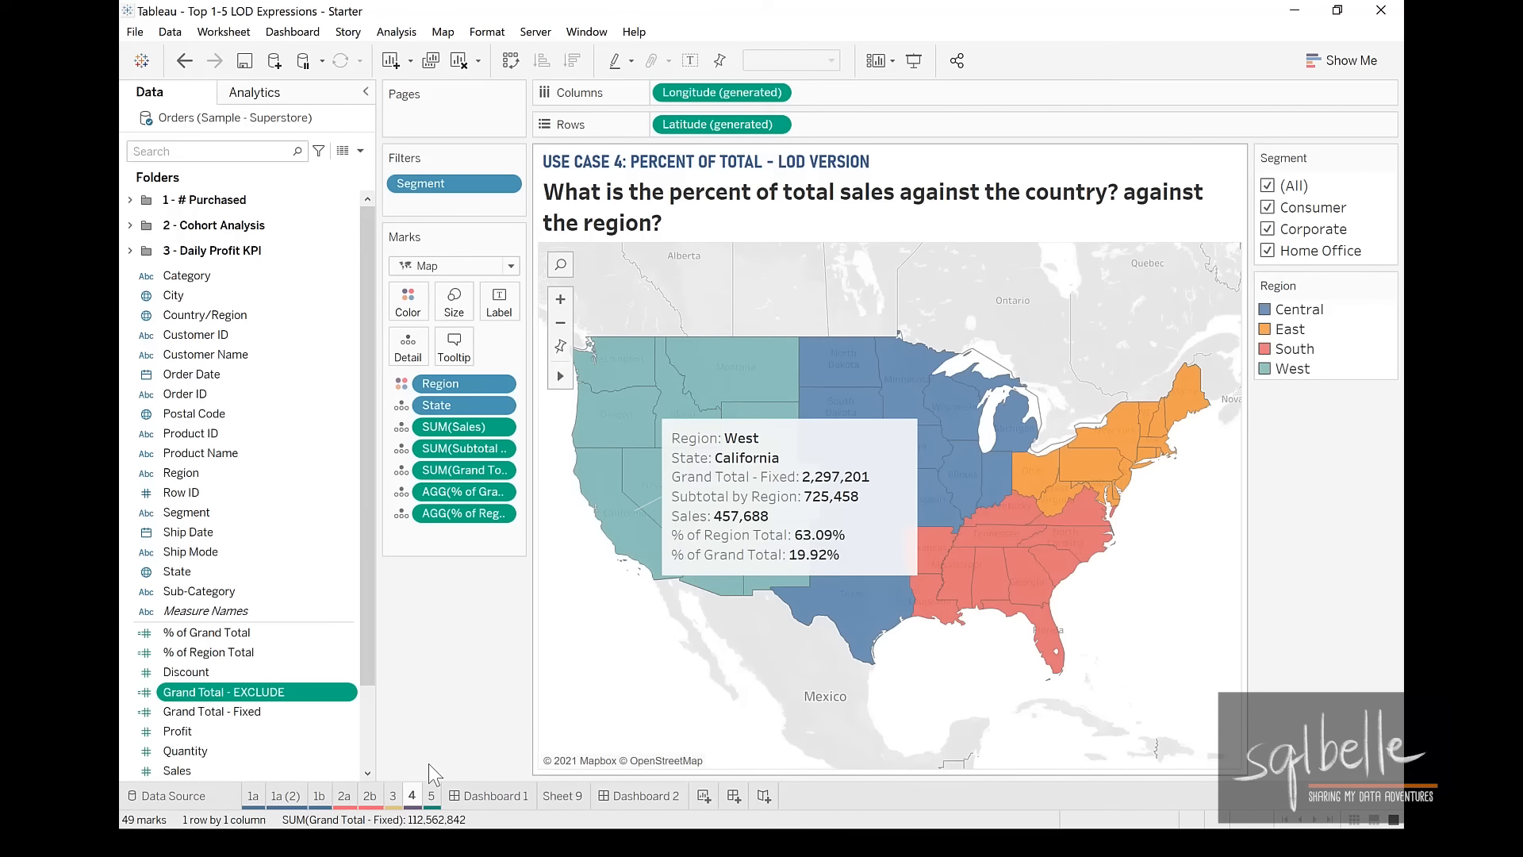
# - Add Grand Total - EXCLUDE as detail on the map marks and remove the California annotation
pyautogui.moveTo(208, 689); pyautogui.dragTo(407, 361)
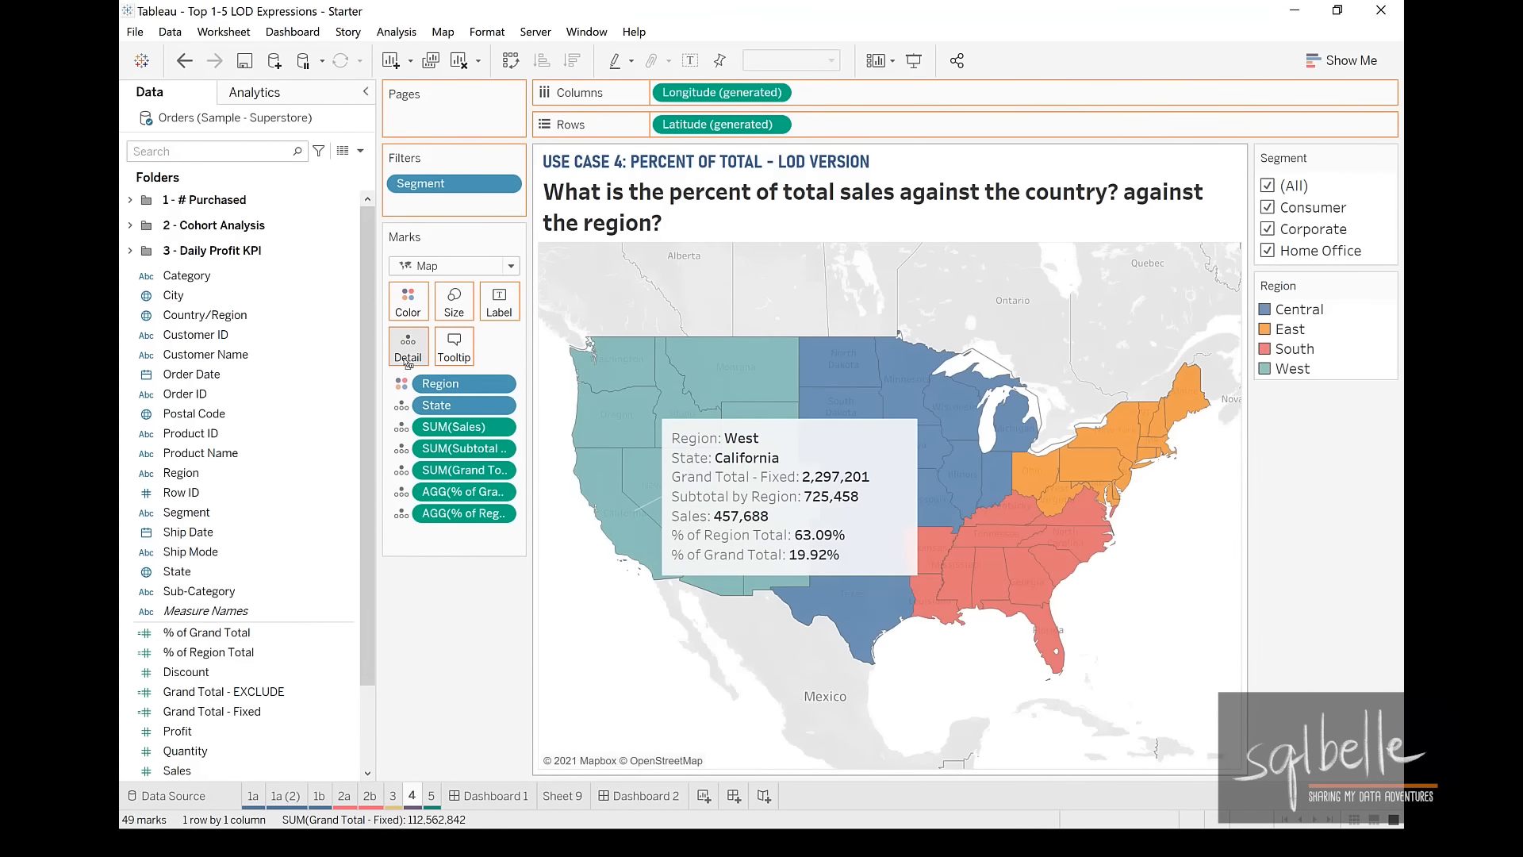
pyautogui.click(777, 441)
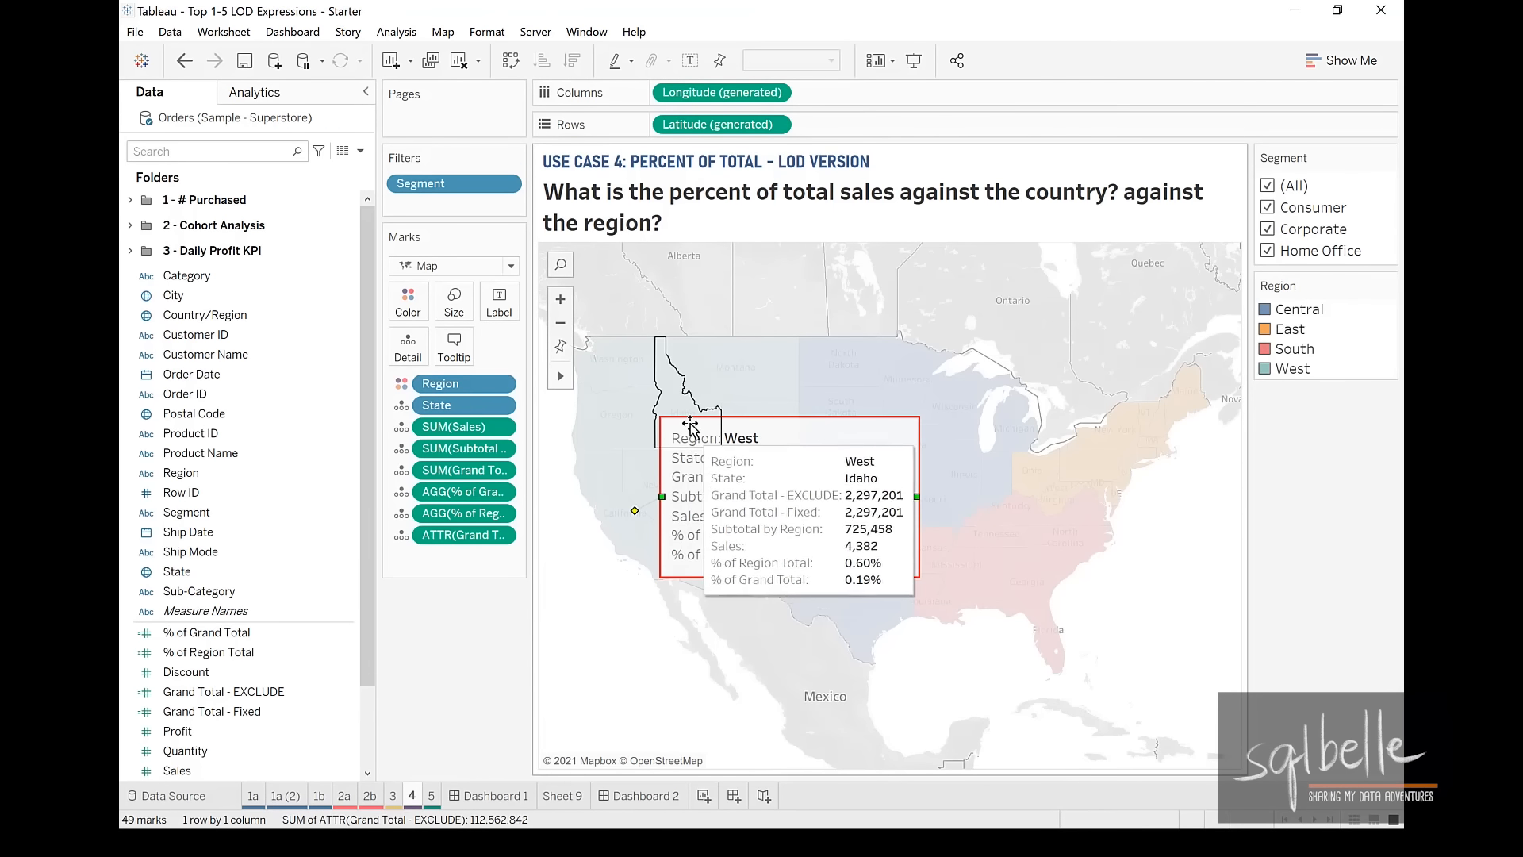
pyautogui.rightClick(707, 421)
pyautogui.click(749, 471)
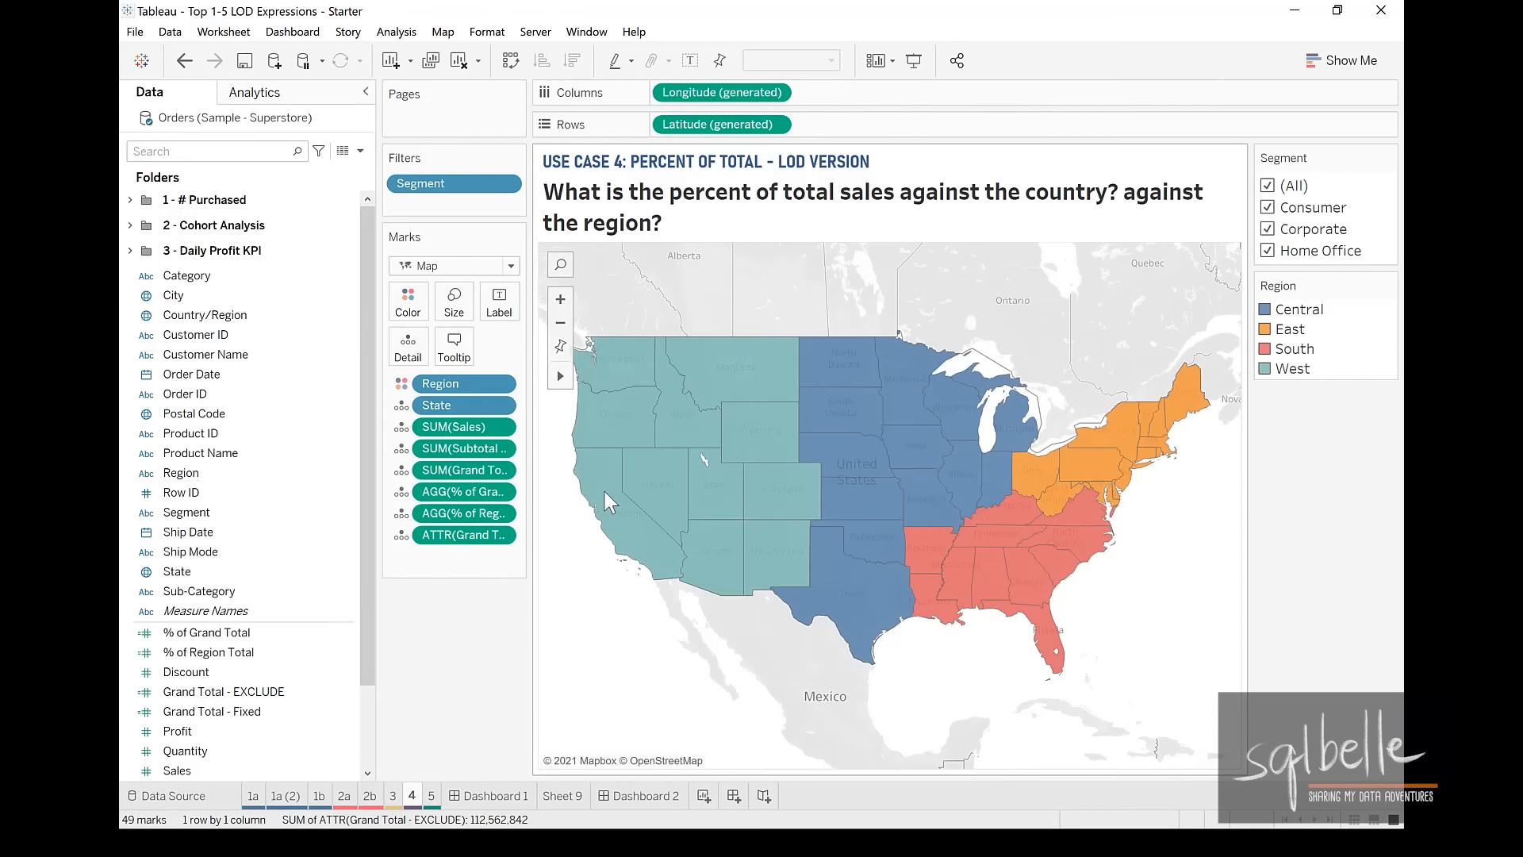
# - Compare Grand Total - EXCLUDE with Grand Total - Fixed in California's tooltip with all segments included
pyautogui.moveTo(604, 493)
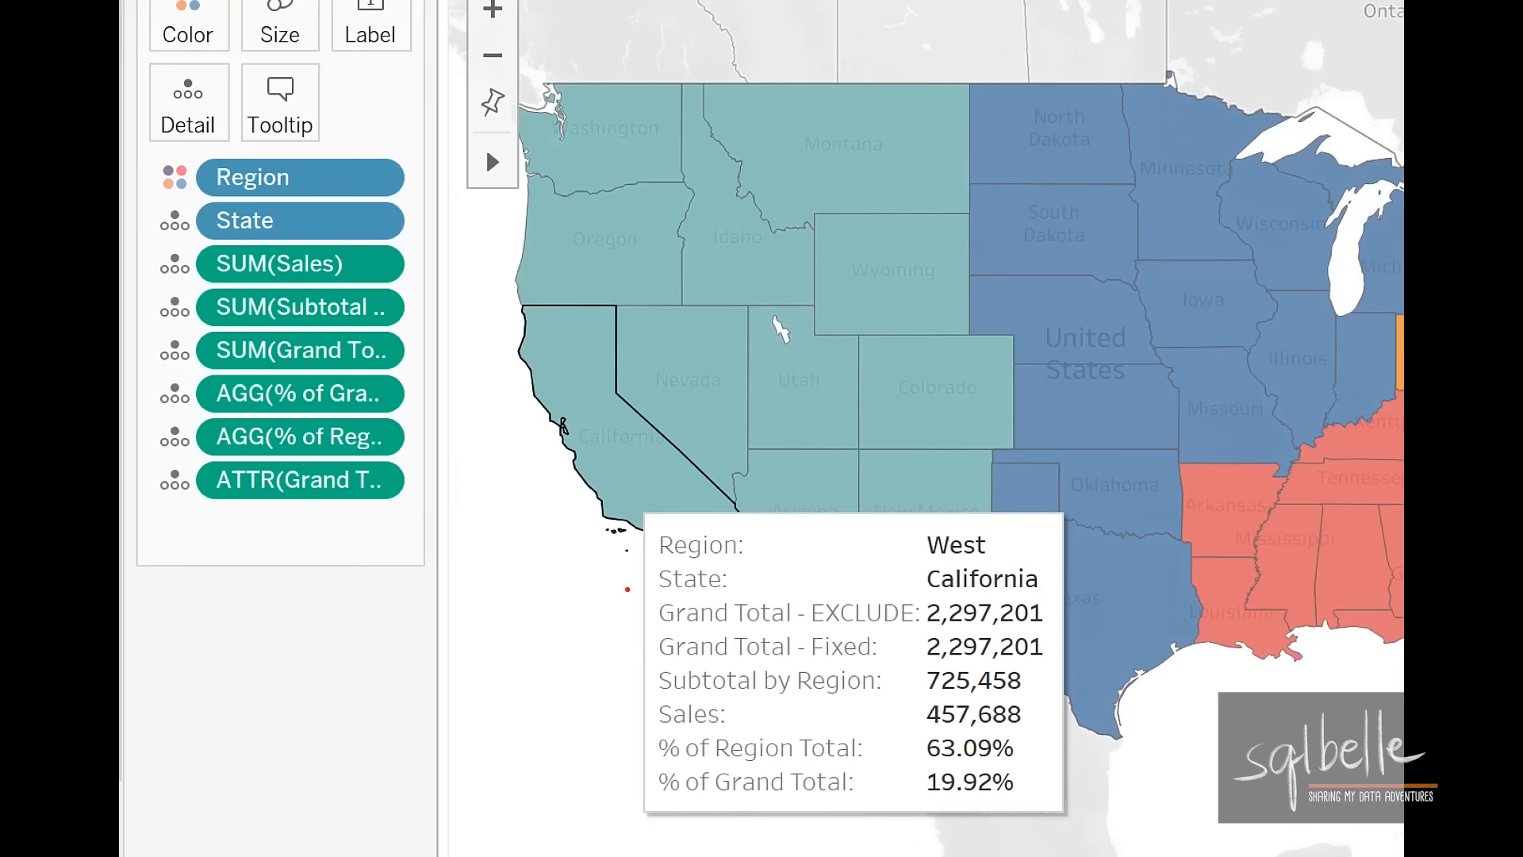
pyautogui.moveTo(650, 627); pyautogui.dragTo(836, 622)
pyautogui.moveTo(669, 669); pyautogui.dragTo(878, 665)
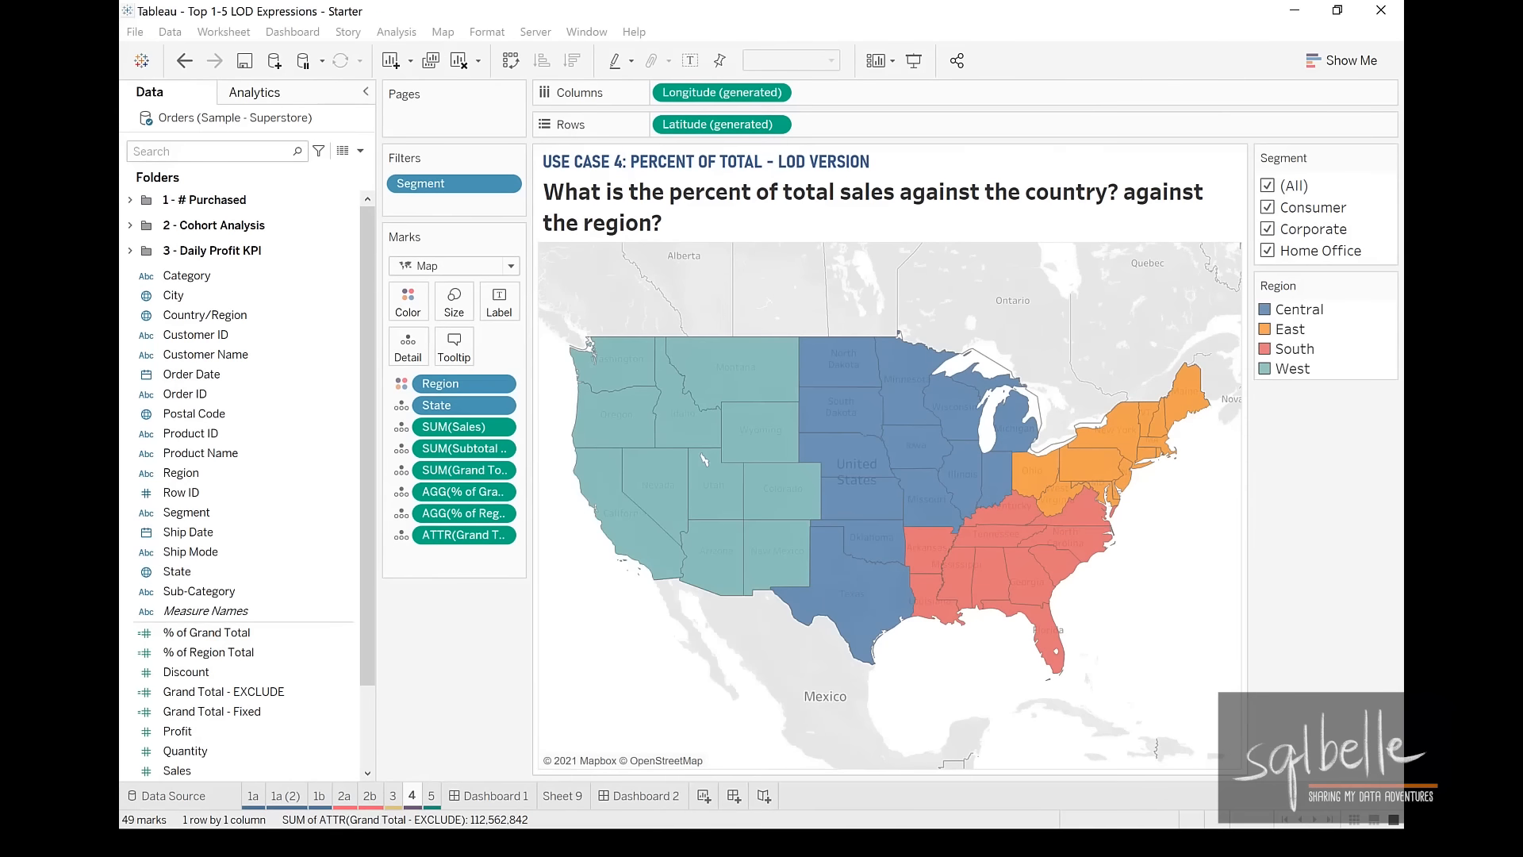
# - Exclude Home Office and Corporate from the Segment filter and compare the EXCLUDE and Fixed grand totals in California's tooltip
pyautogui.click(1268, 252)
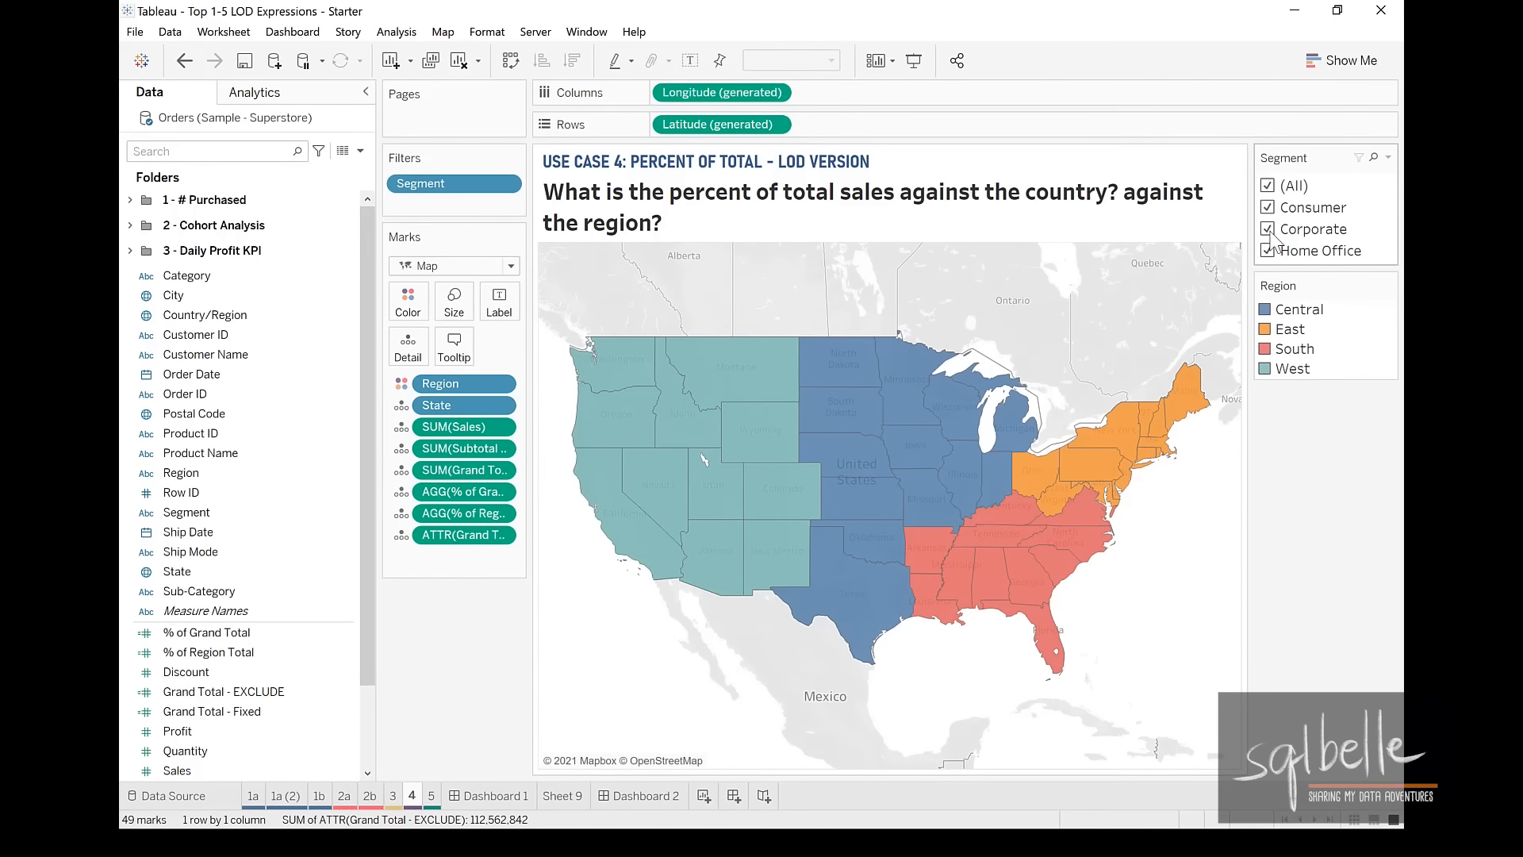
pyautogui.click(1268, 229)
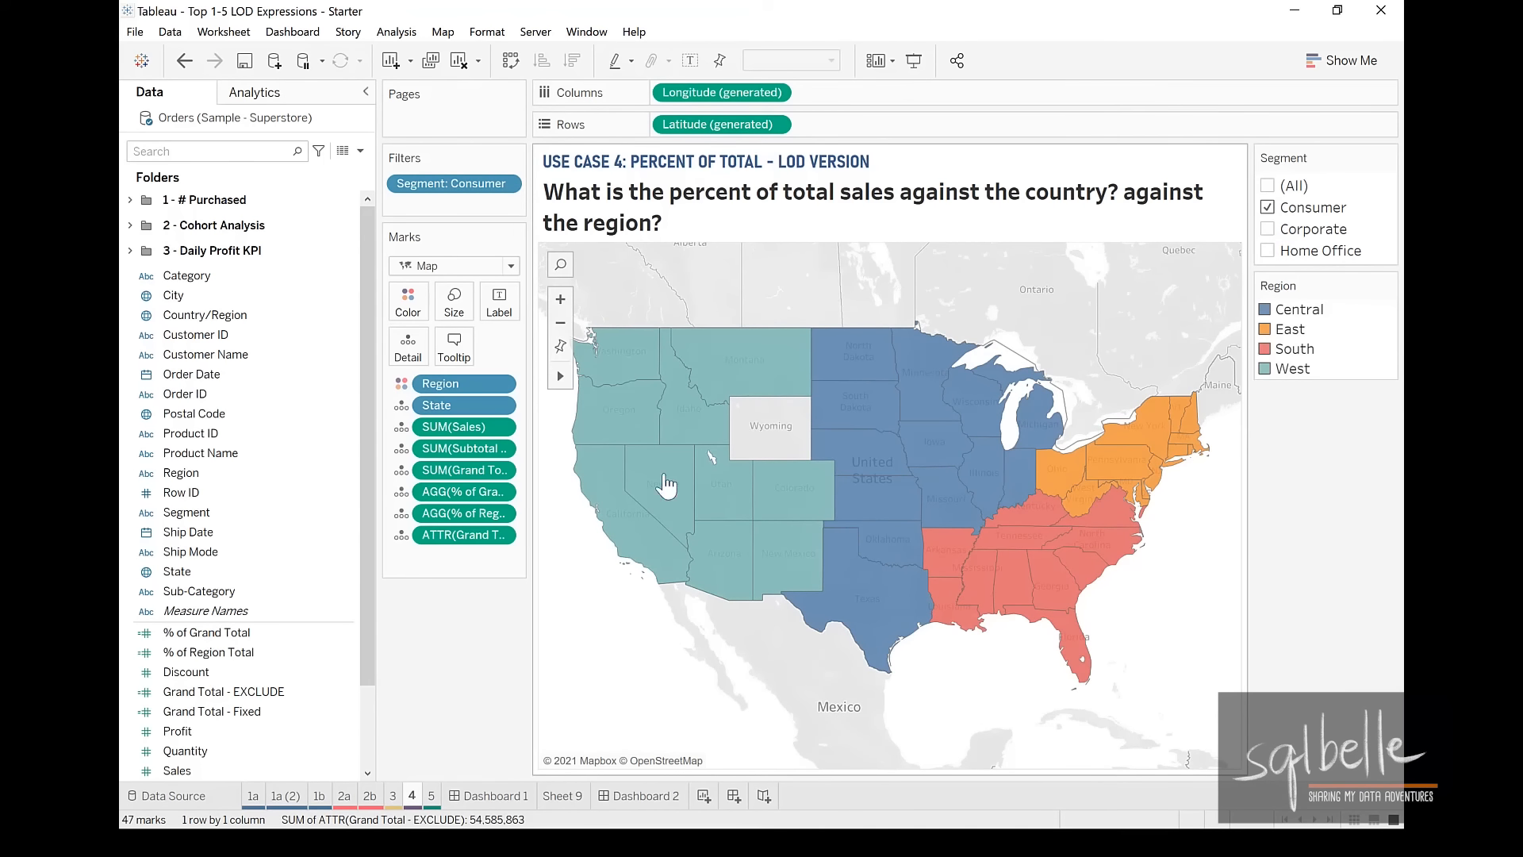
pyautogui.moveTo(600, 486)
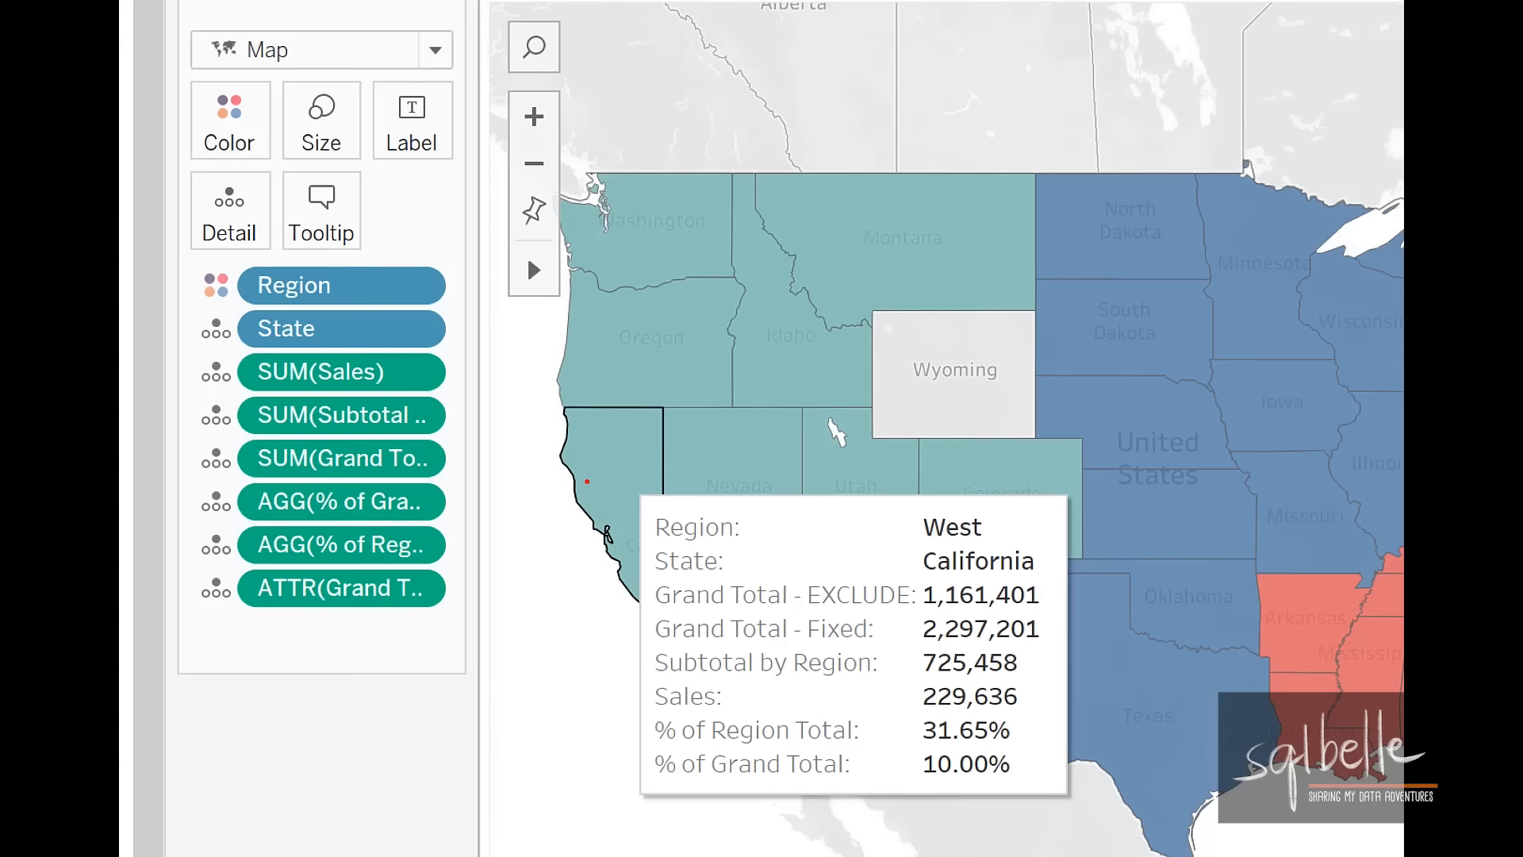
pyautogui.moveTo(800, 647); pyautogui.dragTo(892, 647)
pyautogui.moveTo(799, 616); pyautogui.dragTo(924, 605)
pyautogui.moveTo(1044, 587); pyautogui.dragTo(1128, 542)
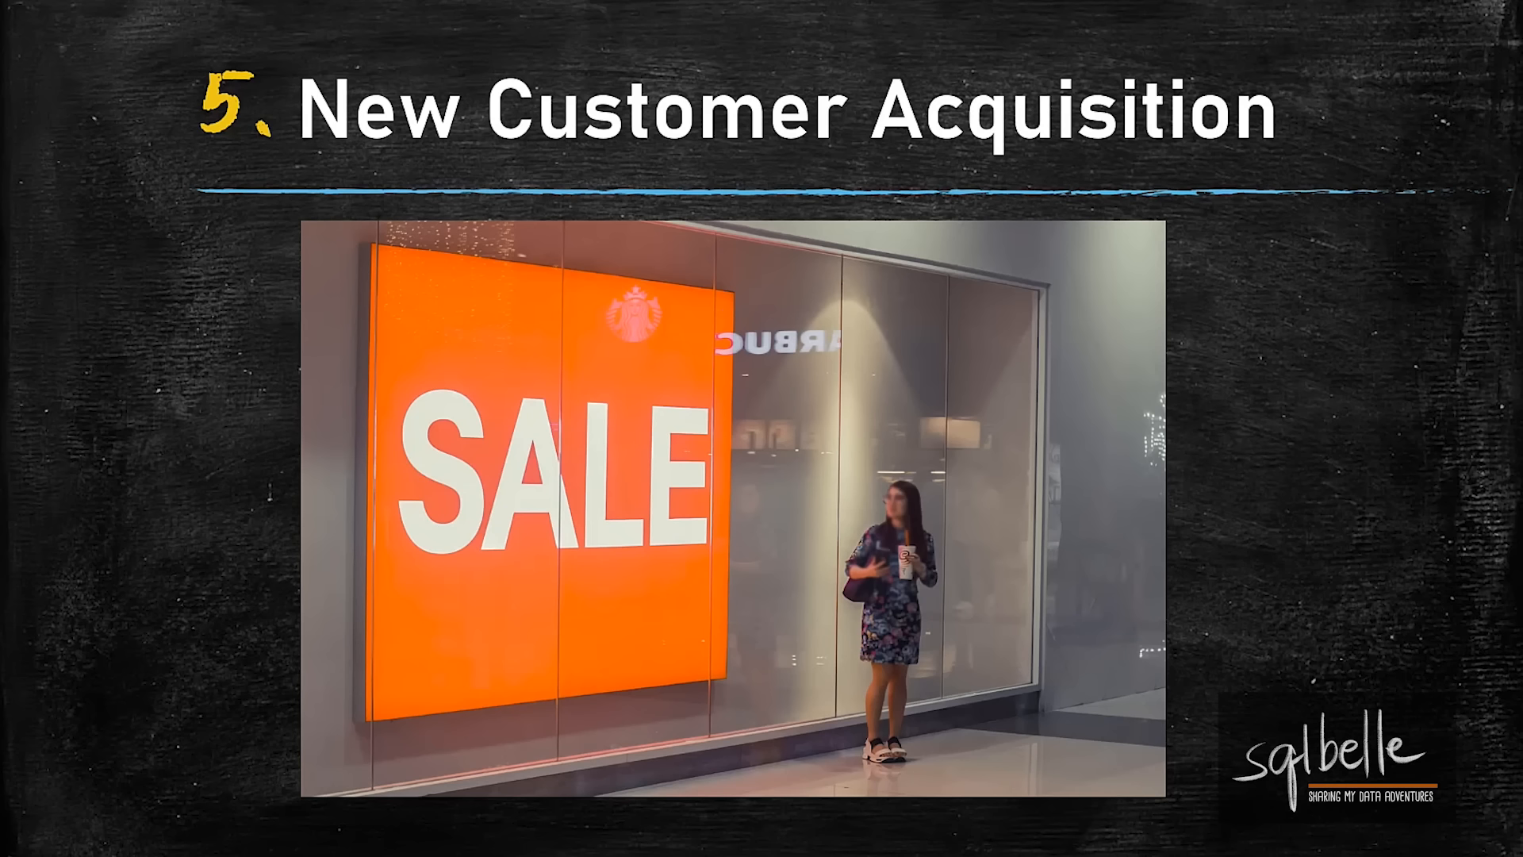
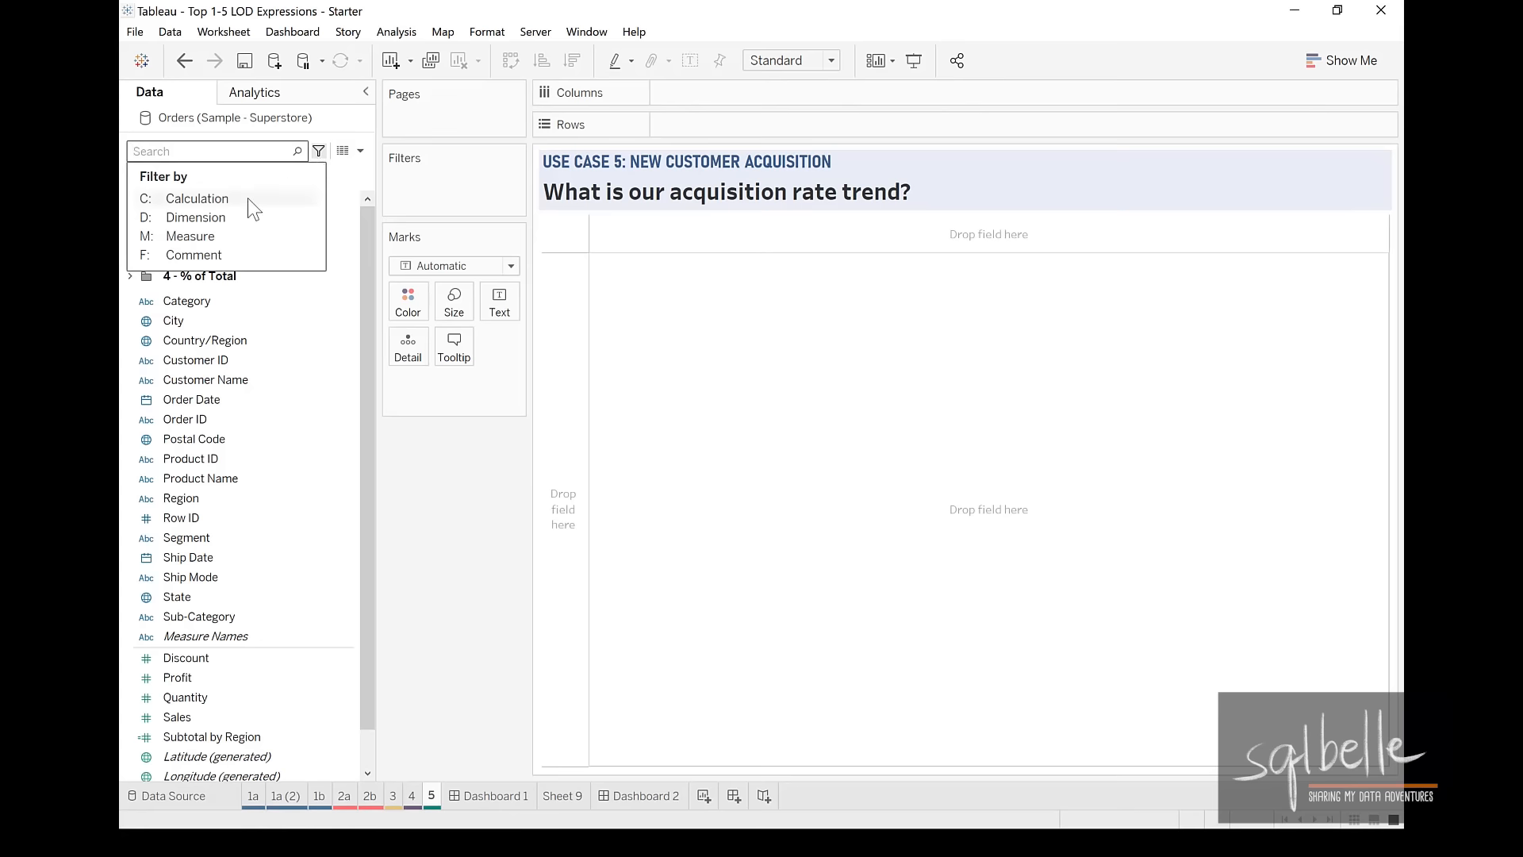
# - Filter the field list to calculations and review the Cohort - FIXED formula, particularly its minimum order year expression
pyautogui.click(247, 198)
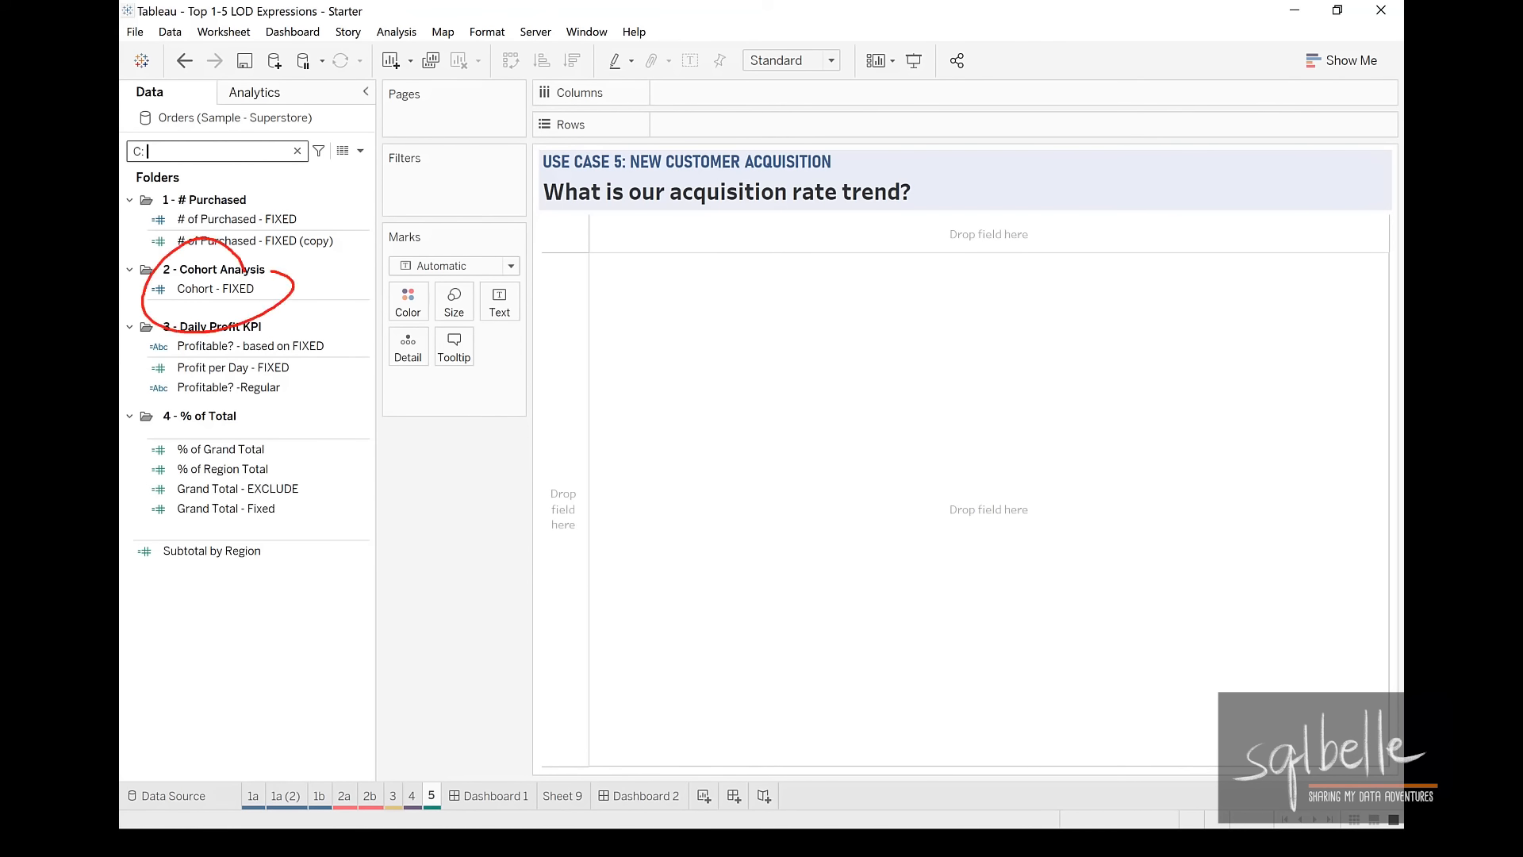
pyautogui.click(235, 287)
pyautogui.rightClick(234, 287)
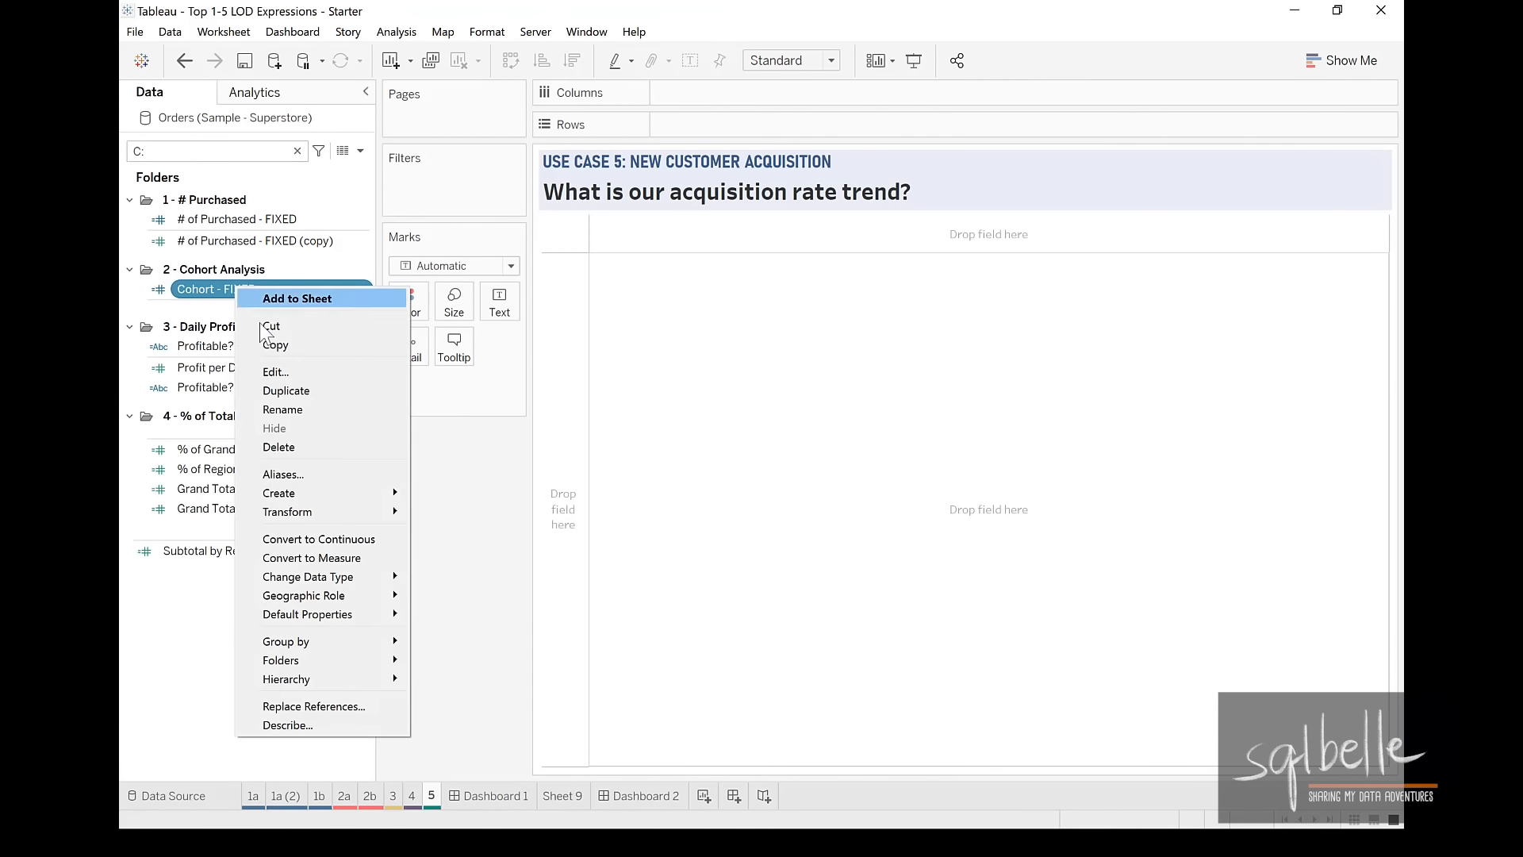
pyautogui.click(274, 376)
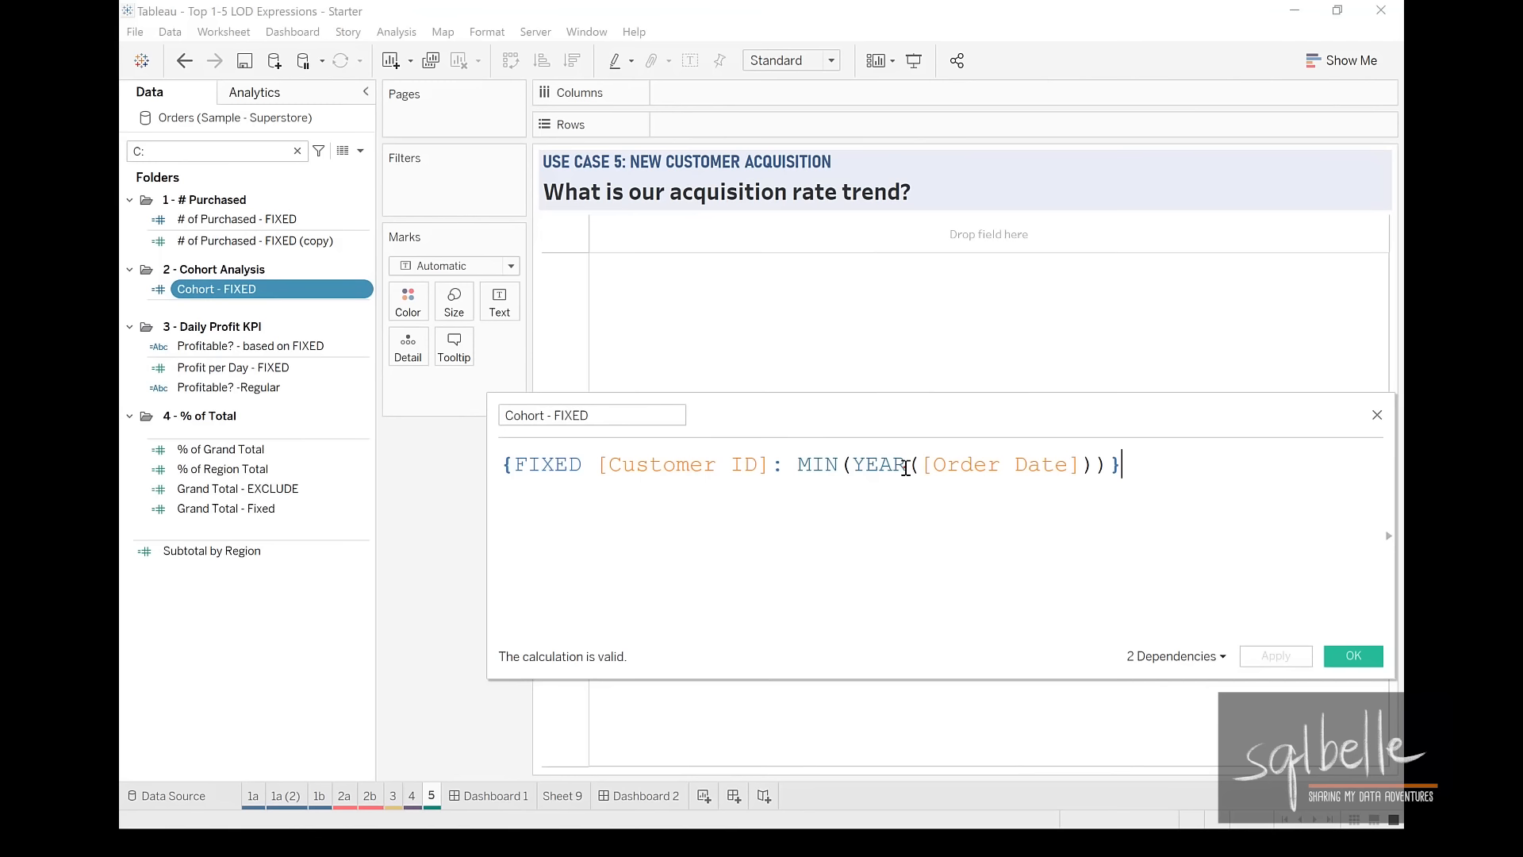
pyautogui.hotkey('ctrl', '2')
pyautogui.moveTo(1025, 425)
pyautogui.mouseDown()
pyautogui.moveTo(984, 552)
pyautogui.moveTo(1052, 420)
pyautogui.mouseUp()
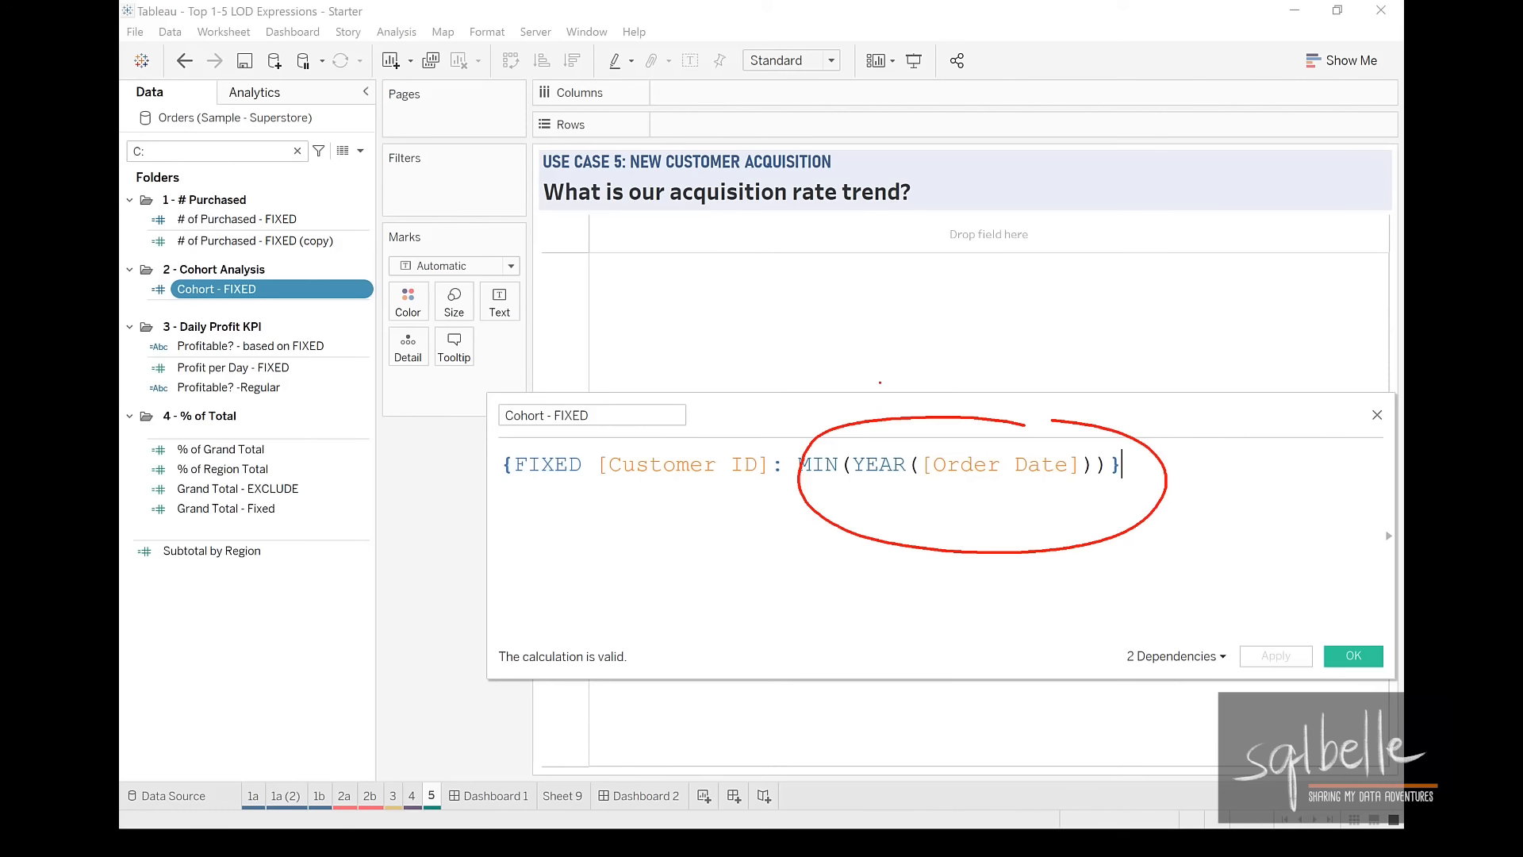
pyautogui.press('Return')
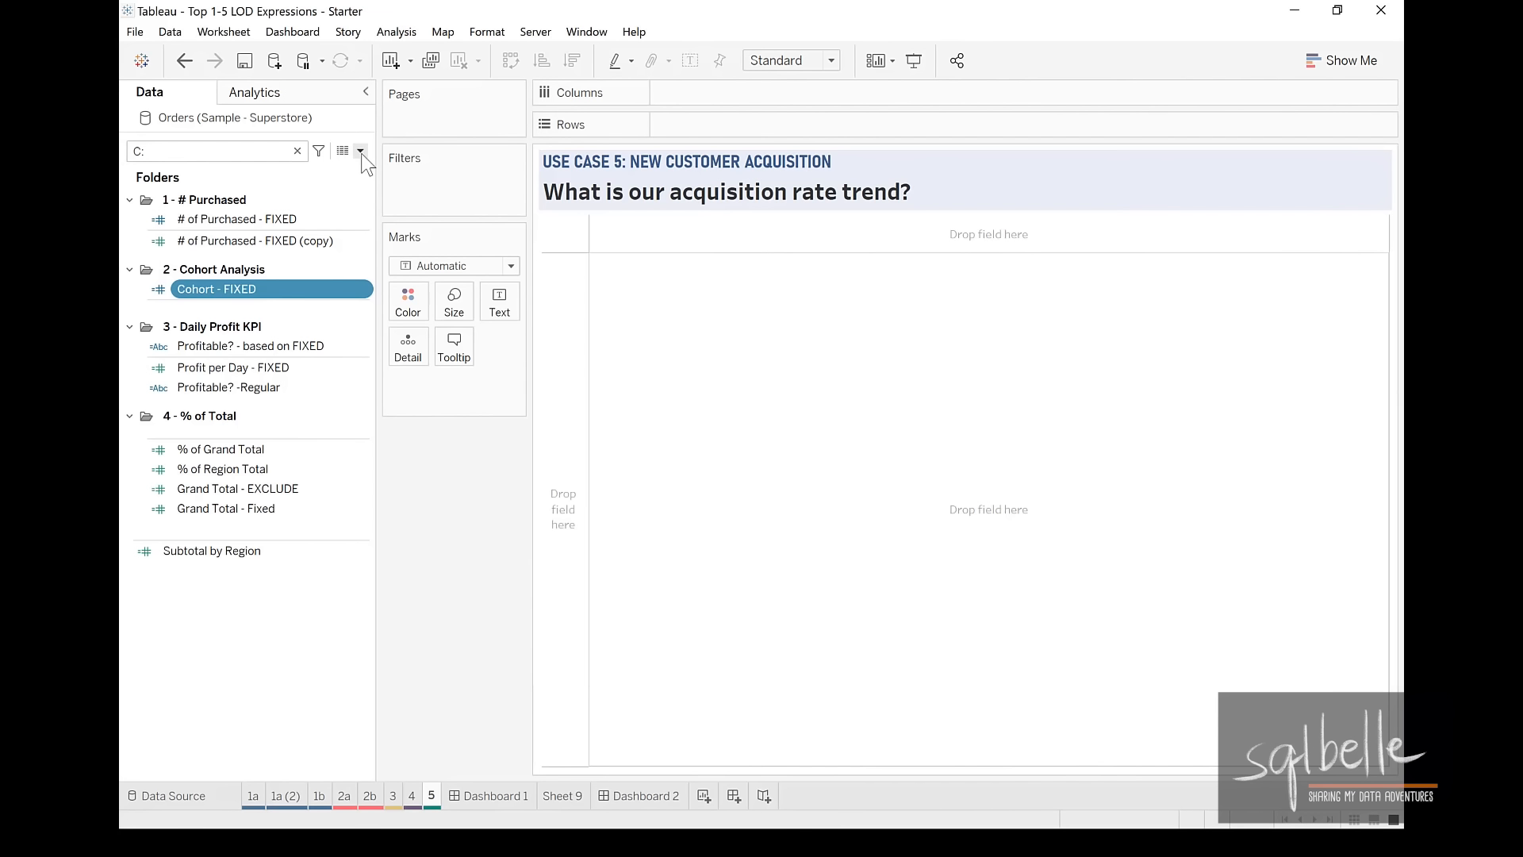
# - Create a calculated field named First Order Date - FIXED with the formula {FIXED [Customer ID]: MIN([Order Date])} and select it in the field list
pyautogui.click(360, 151)
pyautogui.click(325, 170)
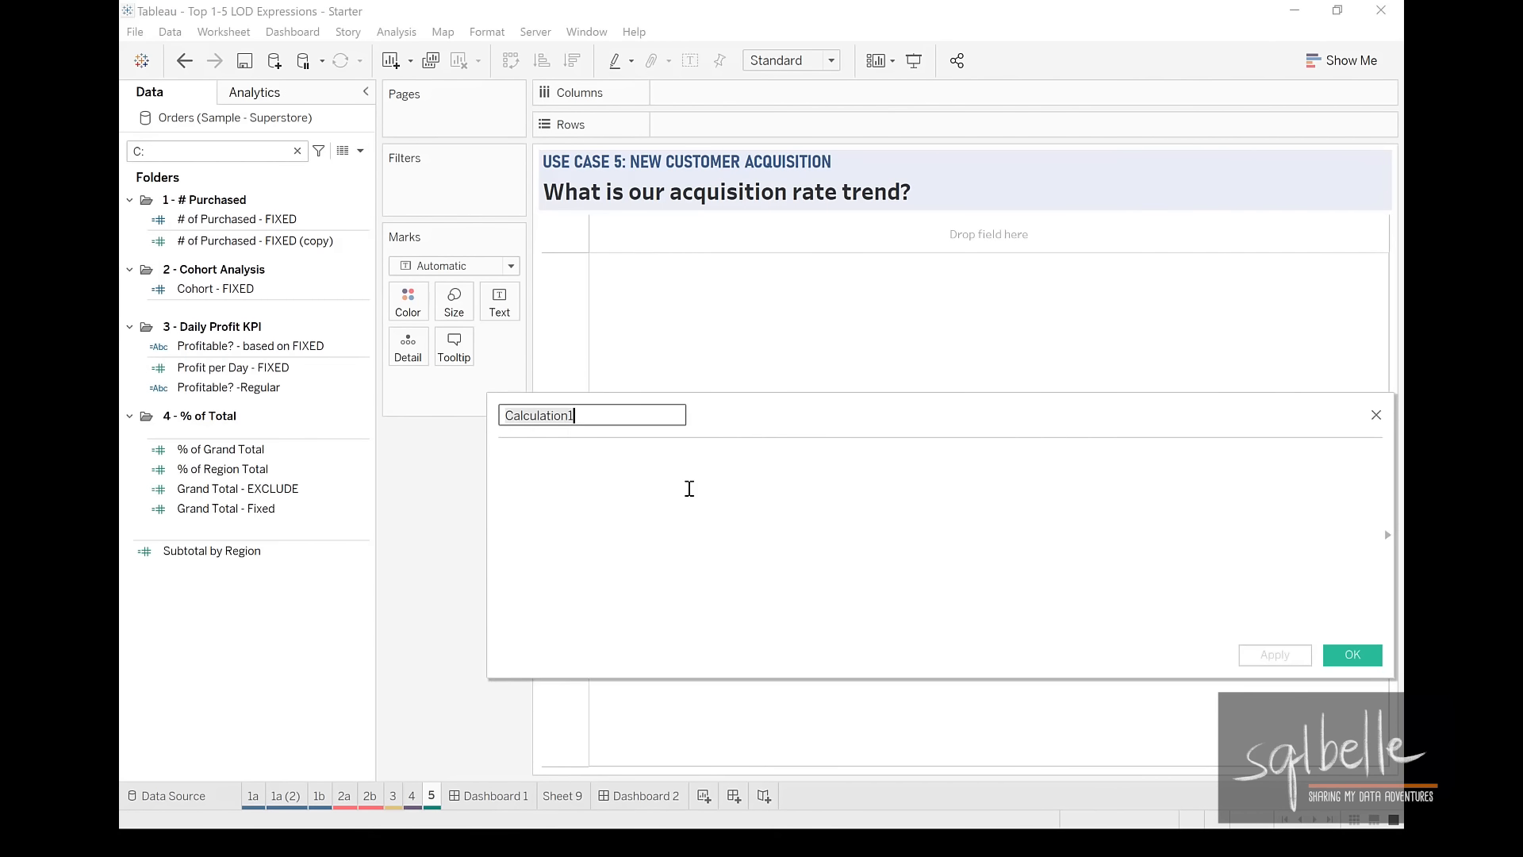
pyautogui.write('Fir')
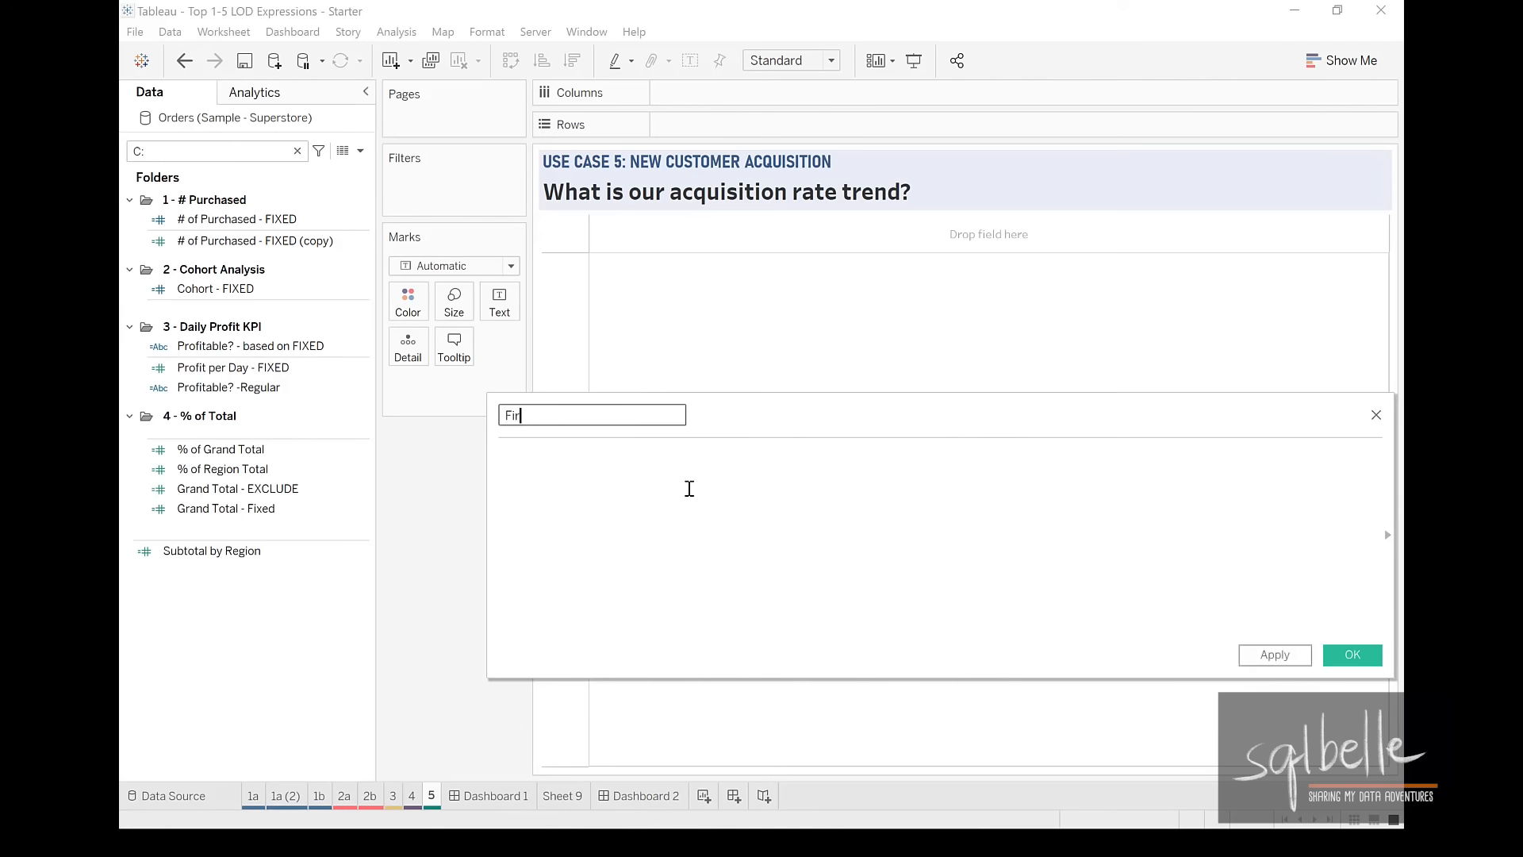
pyautogui.write('st Order Date - FIXED')
pyautogui.click(689, 488)
pyautogui.write('{FIXED Cus')
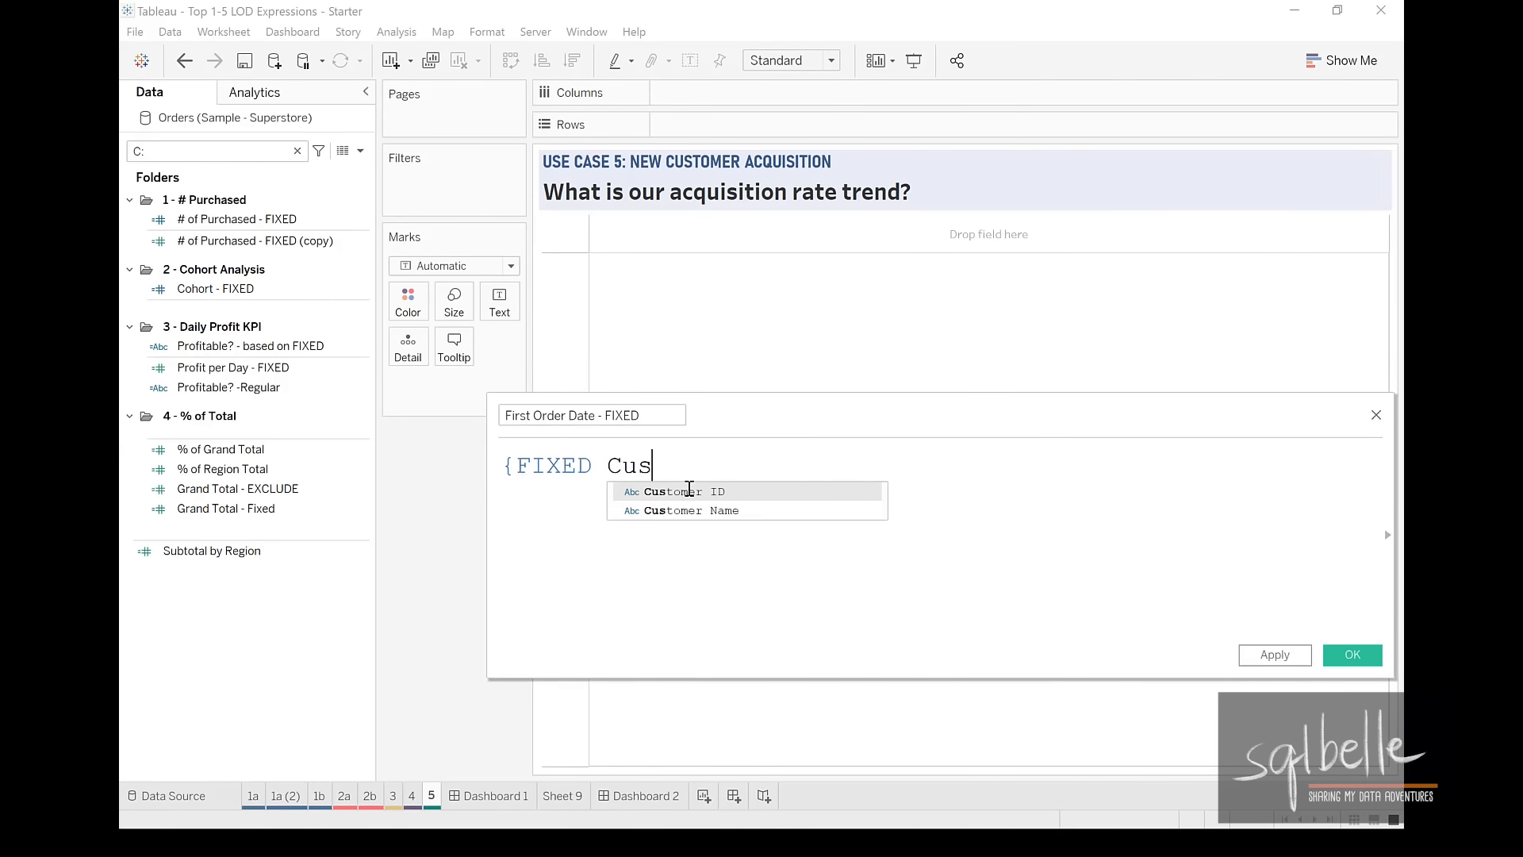
pyautogui.press('Return')
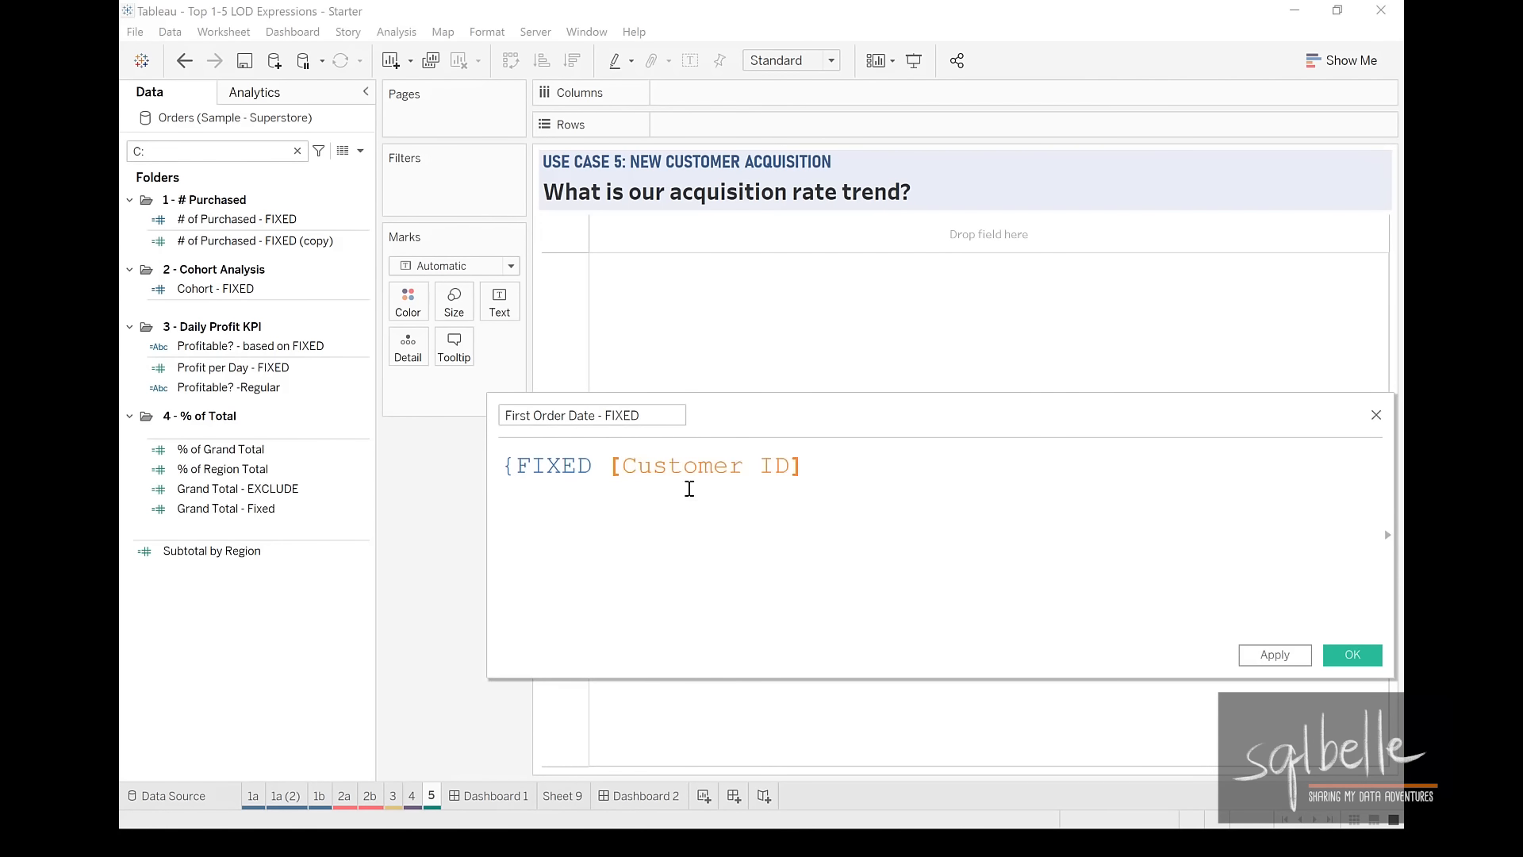
pyautogui.write(': MI')
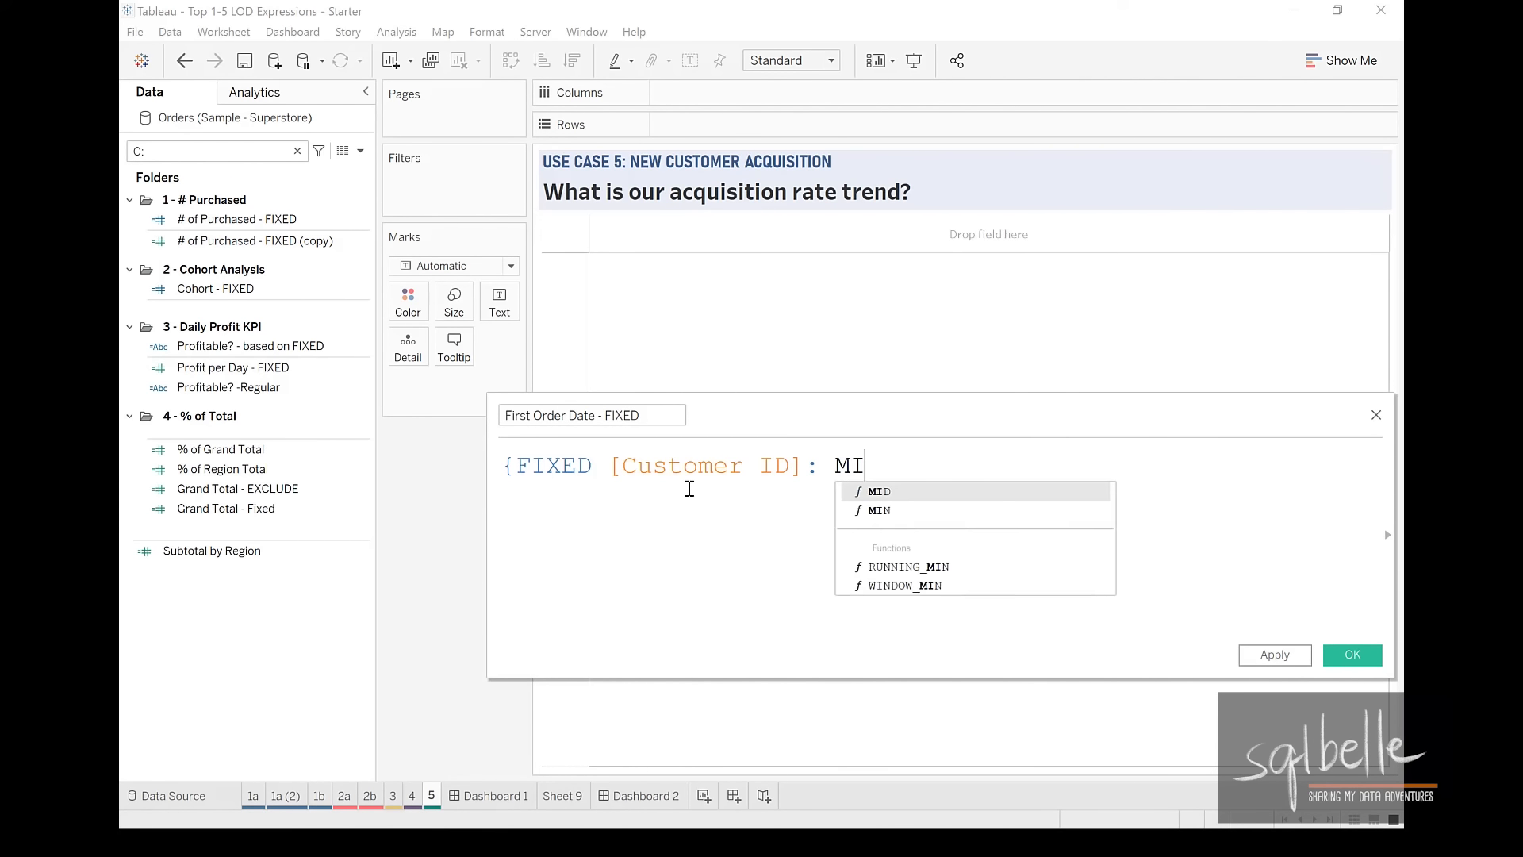
pyautogui.write('N([Order')
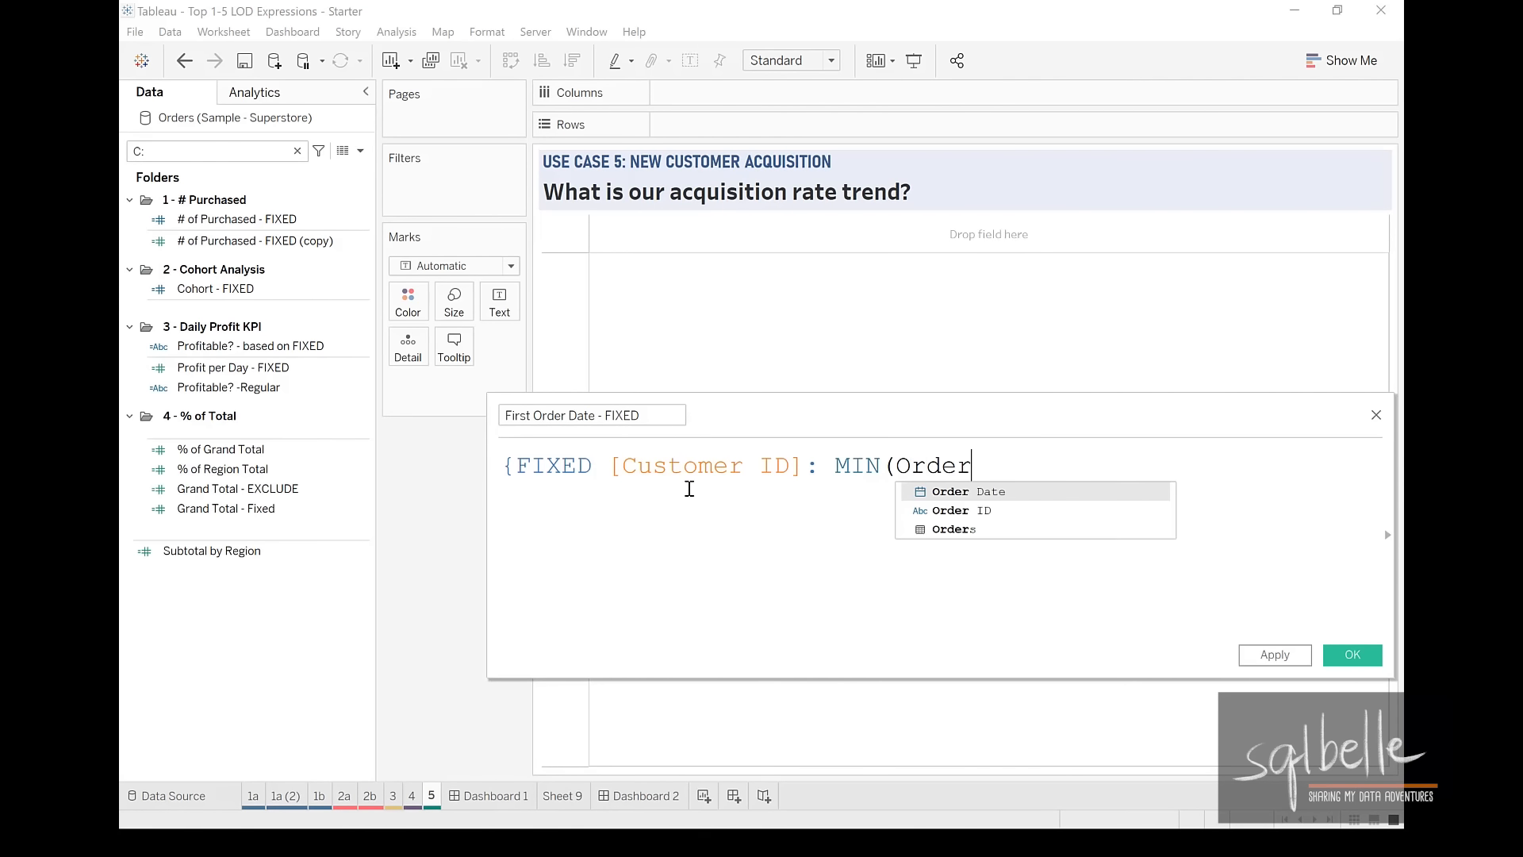
pyautogui.press('Return')
pyautogui.write(')')
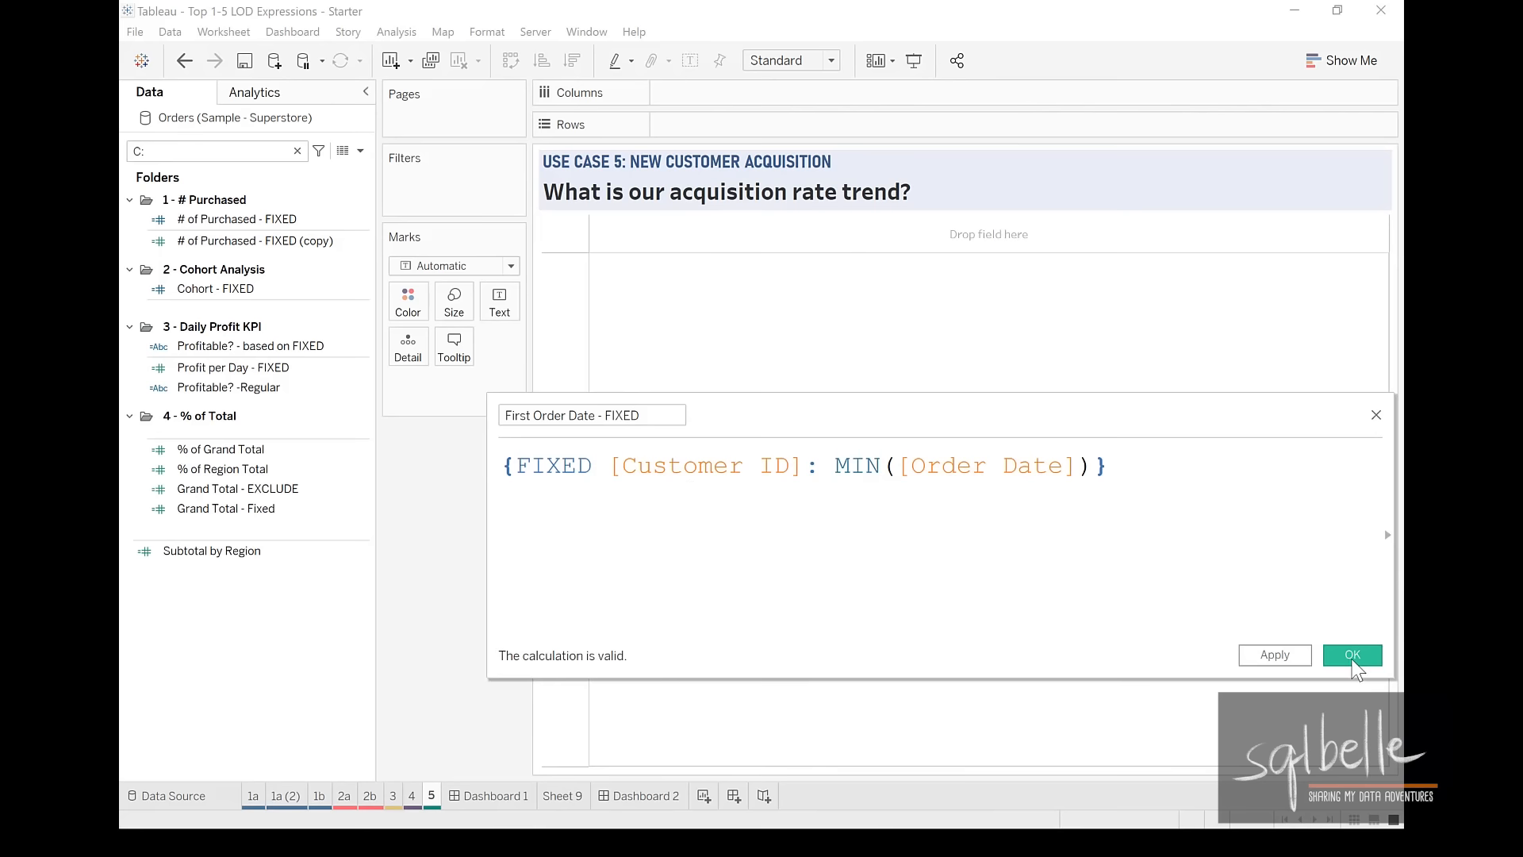
pyautogui.click(1352, 654)
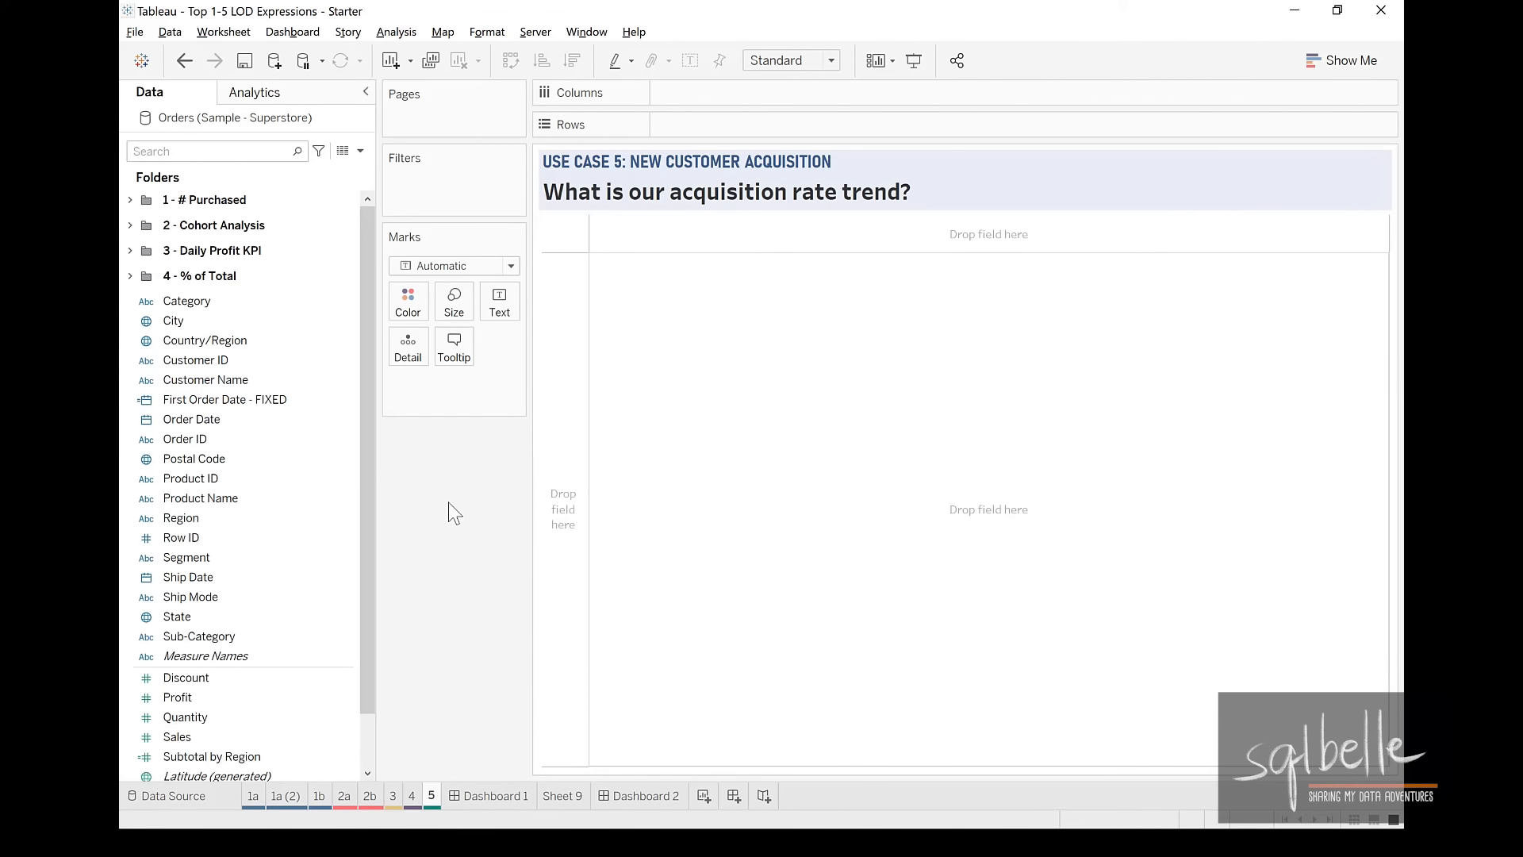
pyautogui.click(212, 399)
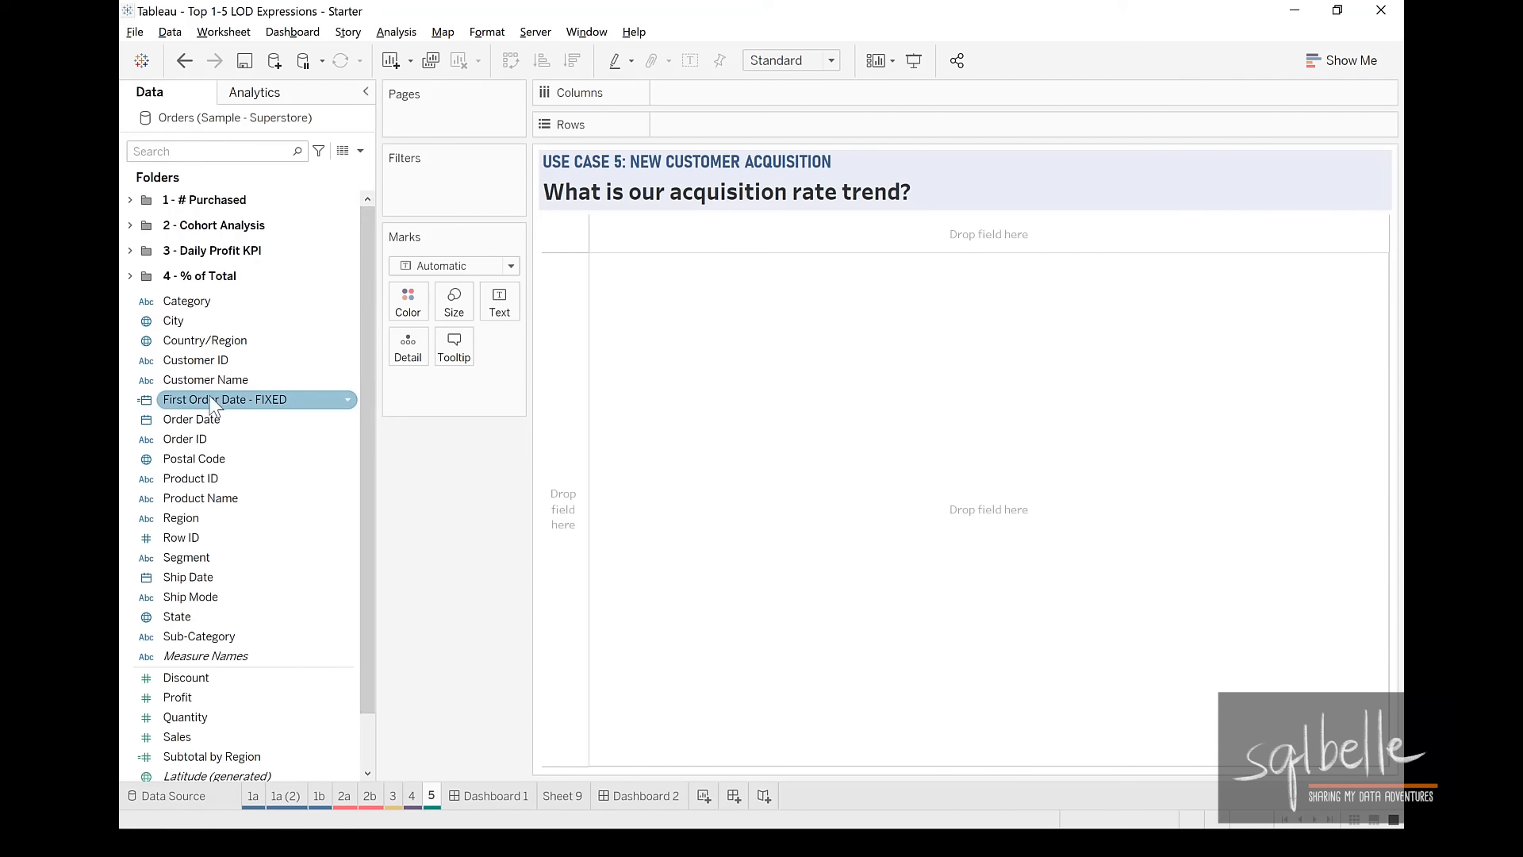
# - Place First Order Date - FIXED on Columns as a continuous WEEK date value
pyautogui.moveTo(202, 401); pyautogui.dragTo(737, 100)
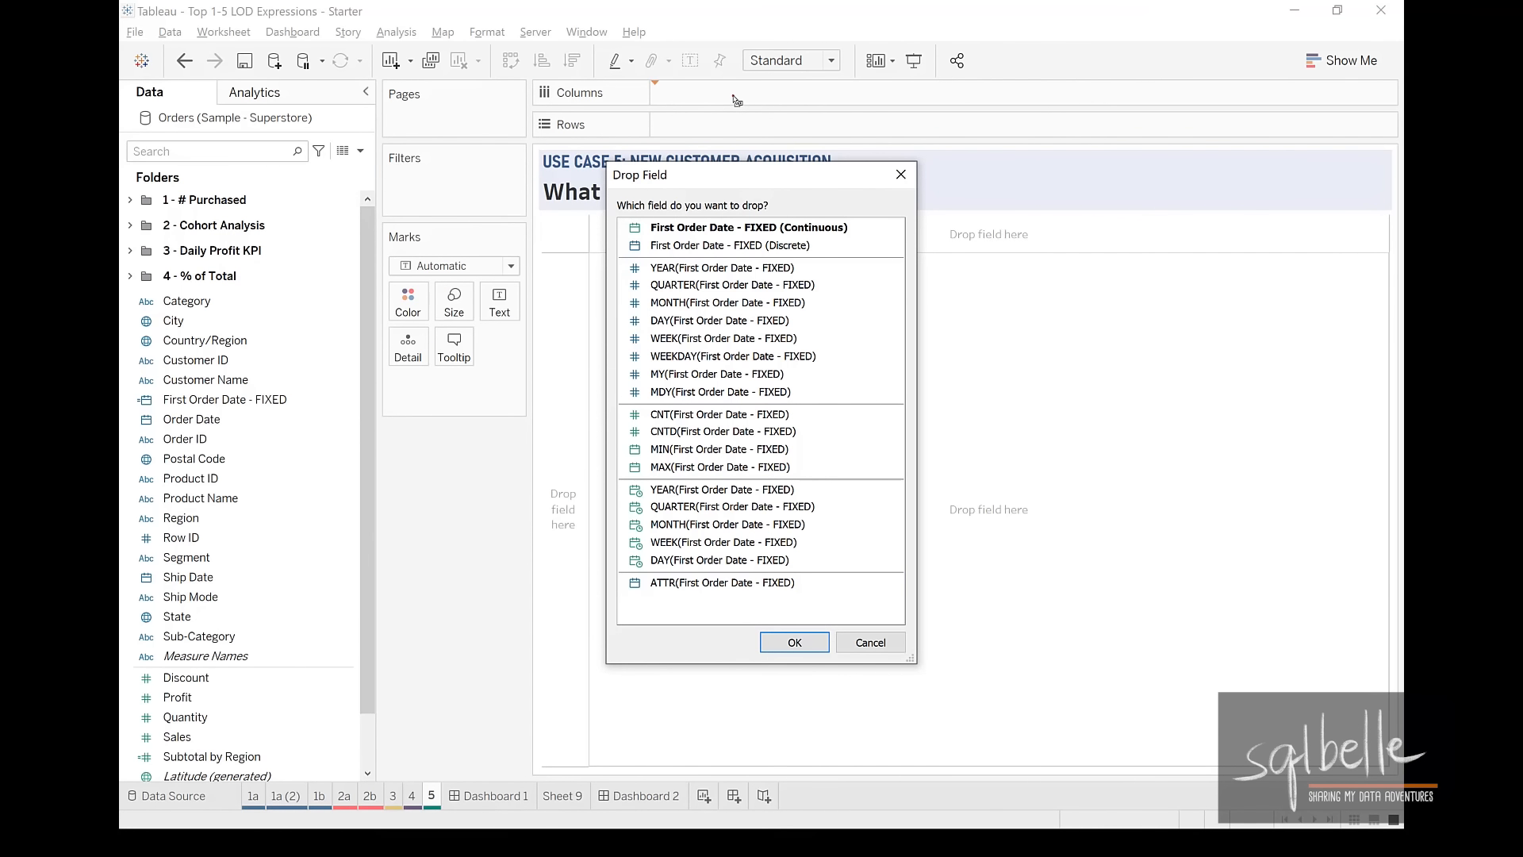
pyautogui.moveTo(679, 539)
pyautogui.mouseDown()
pyautogui.moveTo(663, 561)
pyautogui.moveTo(703, 531)
pyautogui.moveTo(668, 543)
pyautogui.mouseUp()
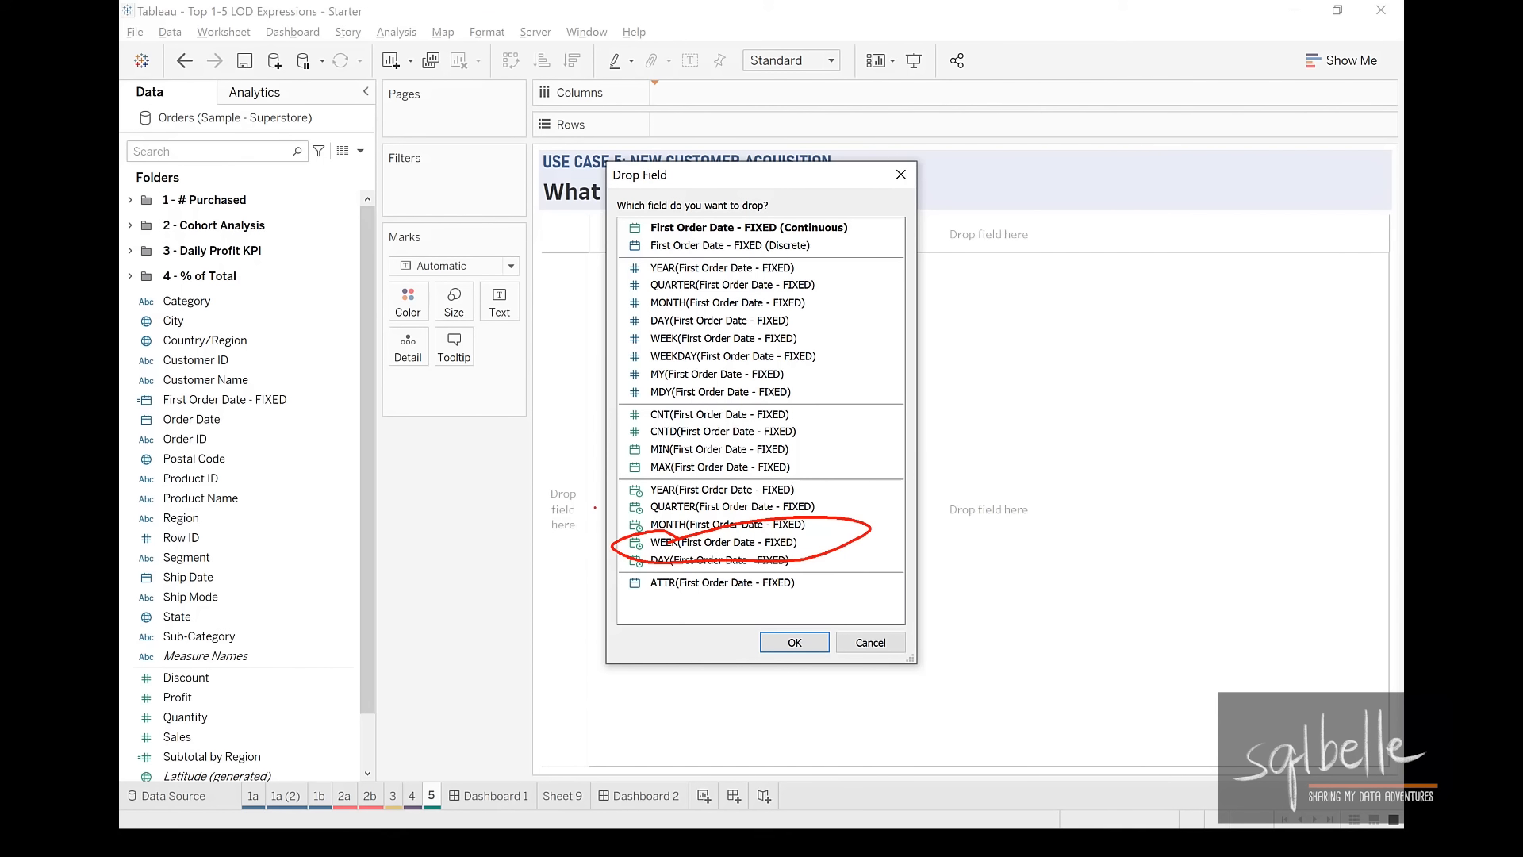
pyautogui.click(706, 542)
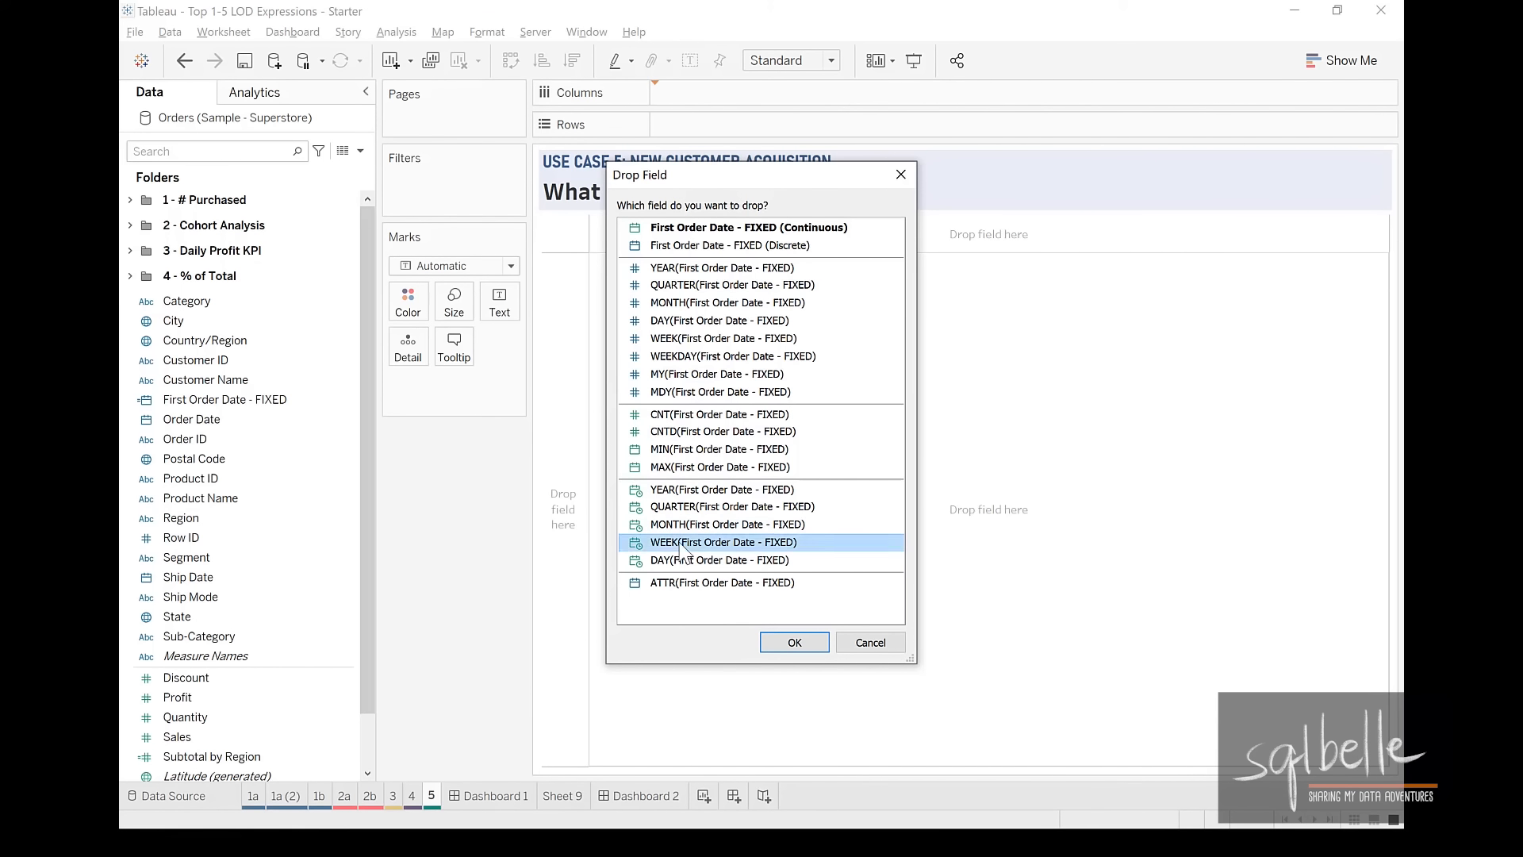
pyautogui.click(785, 646)
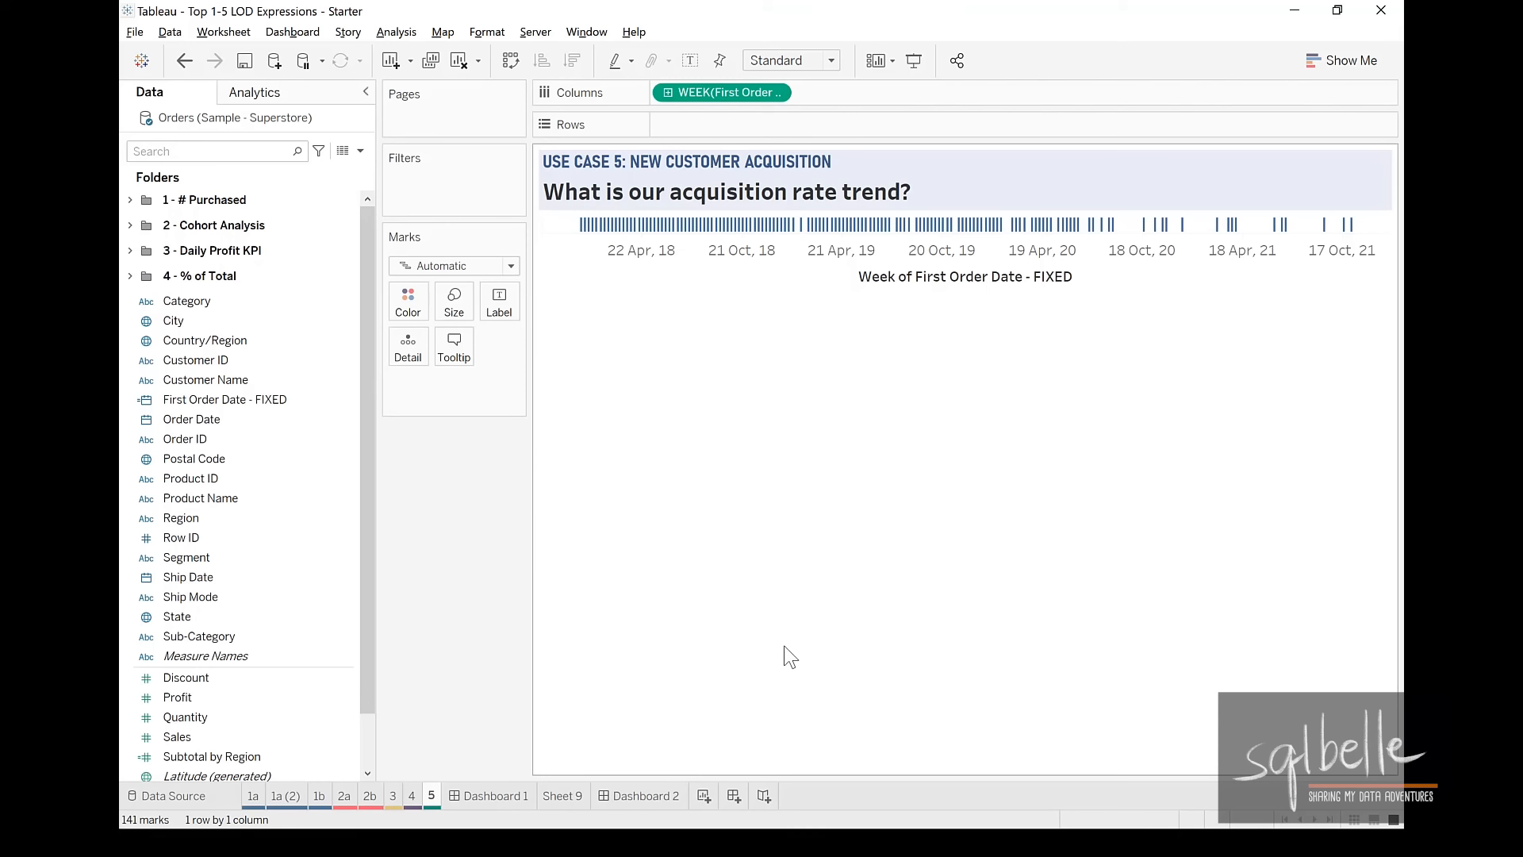
# - Add Customer ID to Rows as a distinct count (CNTD) to plot new customers per week
pyautogui.click(210, 361)
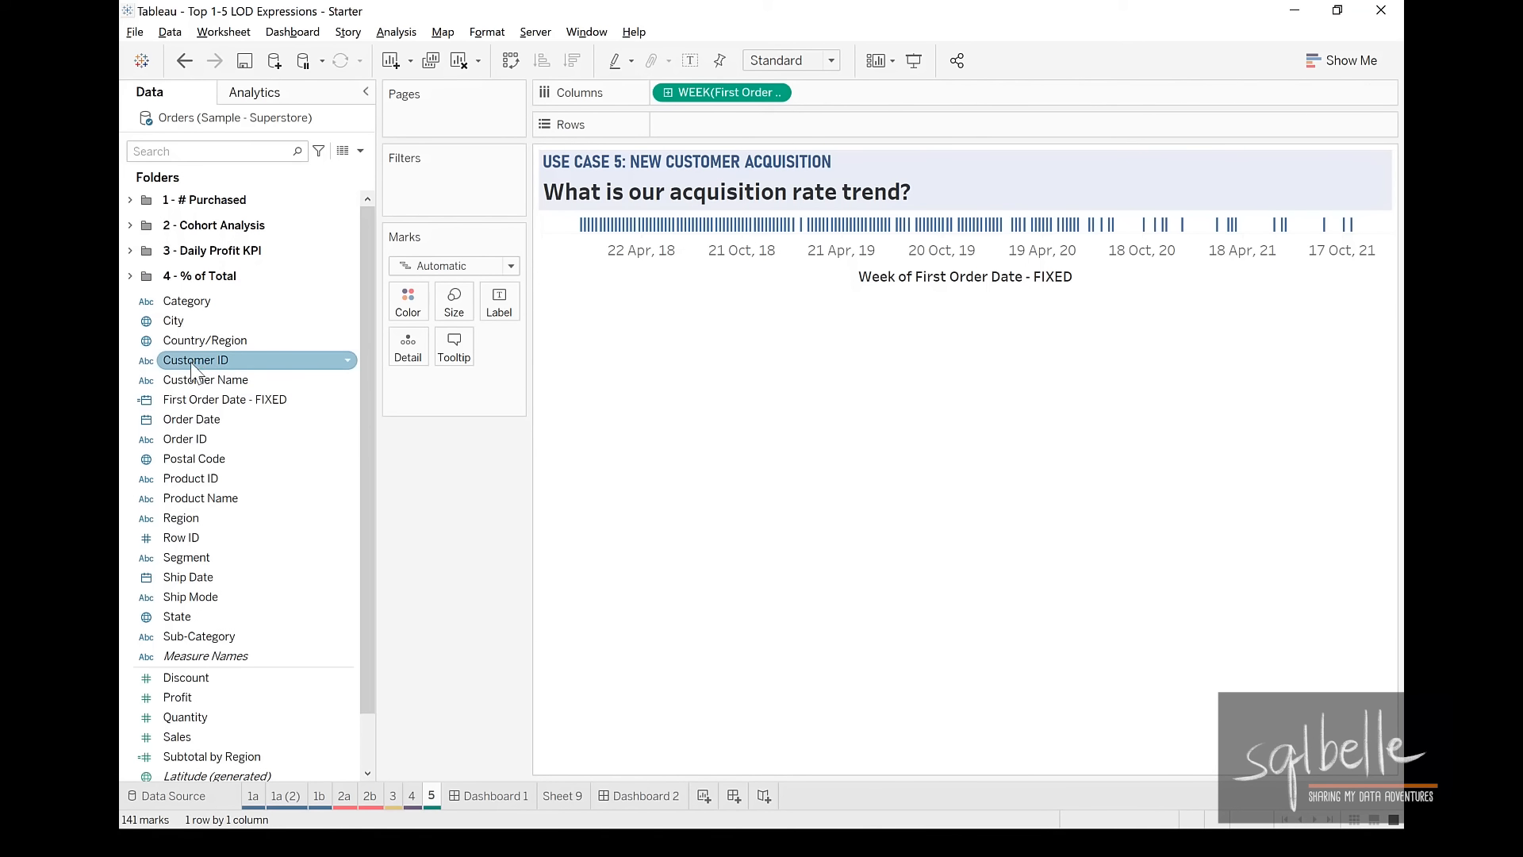
pyautogui.moveTo(190, 362); pyautogui.dragTo(747, 128)
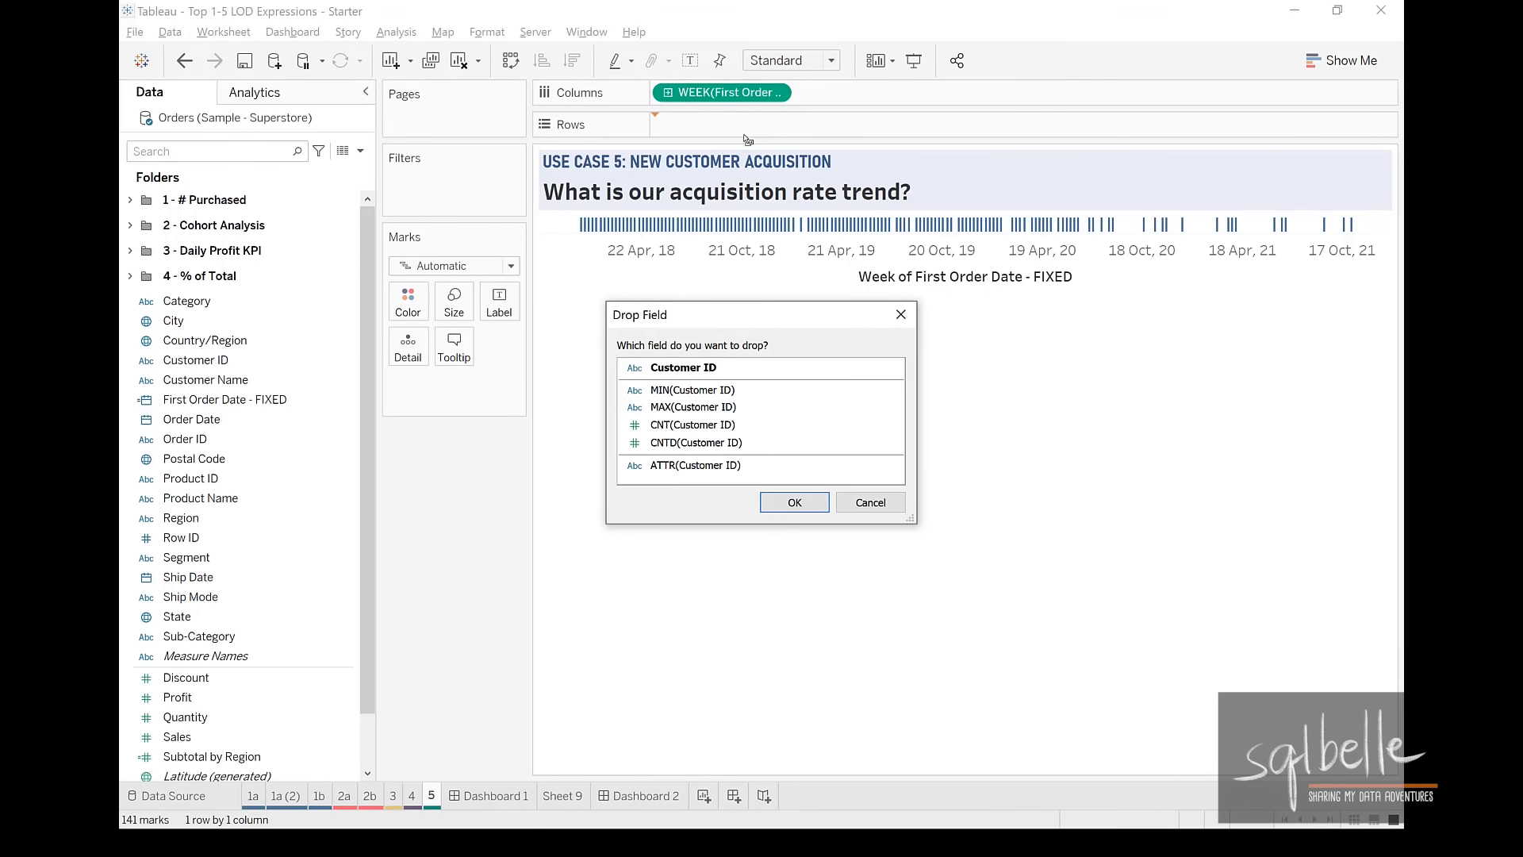
pyautogui.click(696, 443)
pyautogui.click(777, 503)
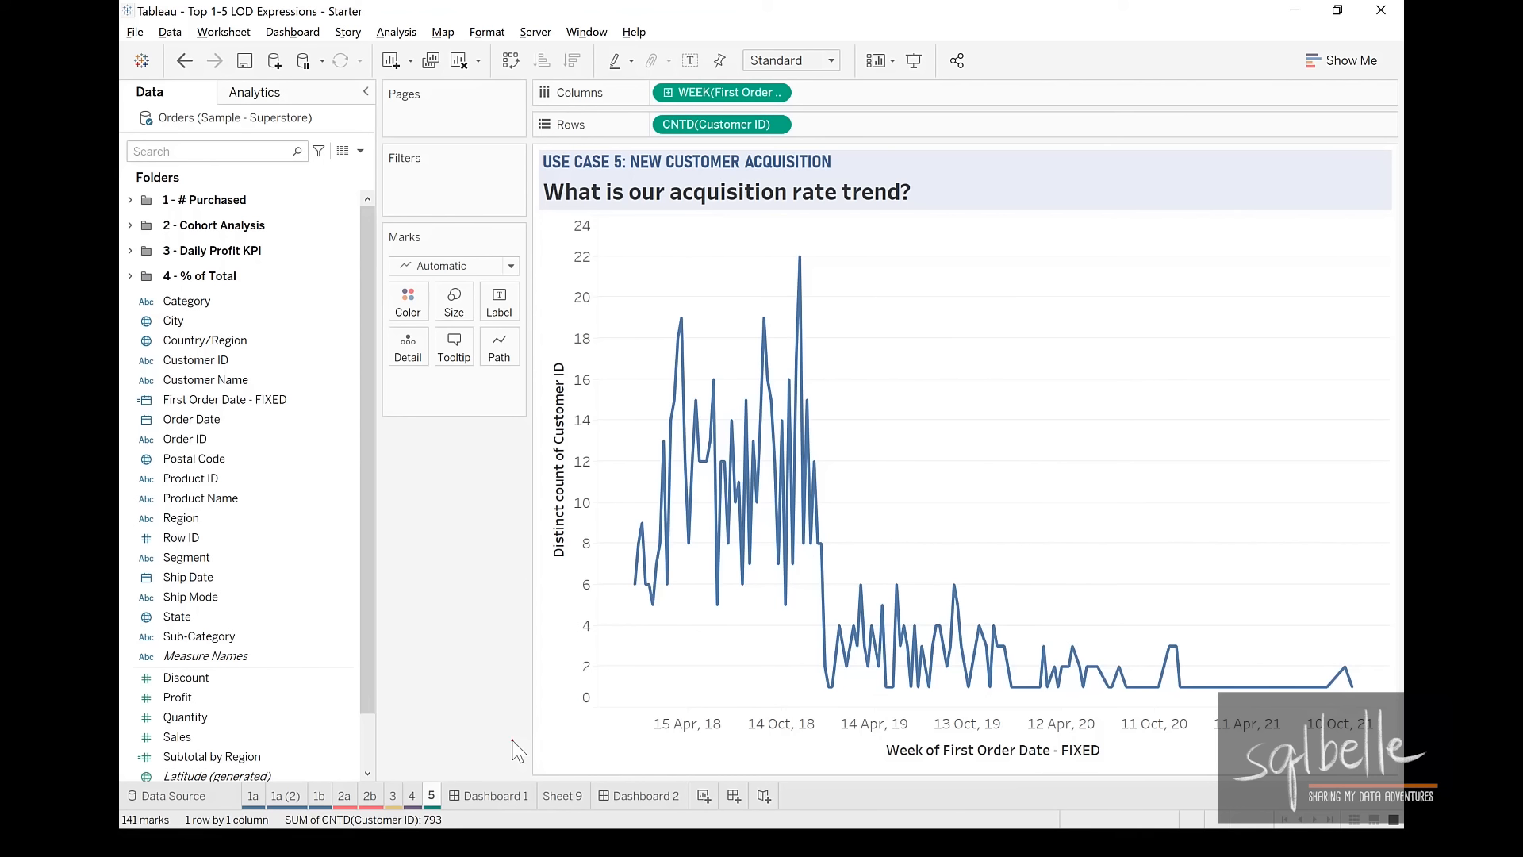
pyautogui.moveTo(609, 619)
pyautogui.mouseDown()
pyautogui.moveTo(749, 304)
pyautogui.moveTo(849, 565)
pyautogui.mouseUp()
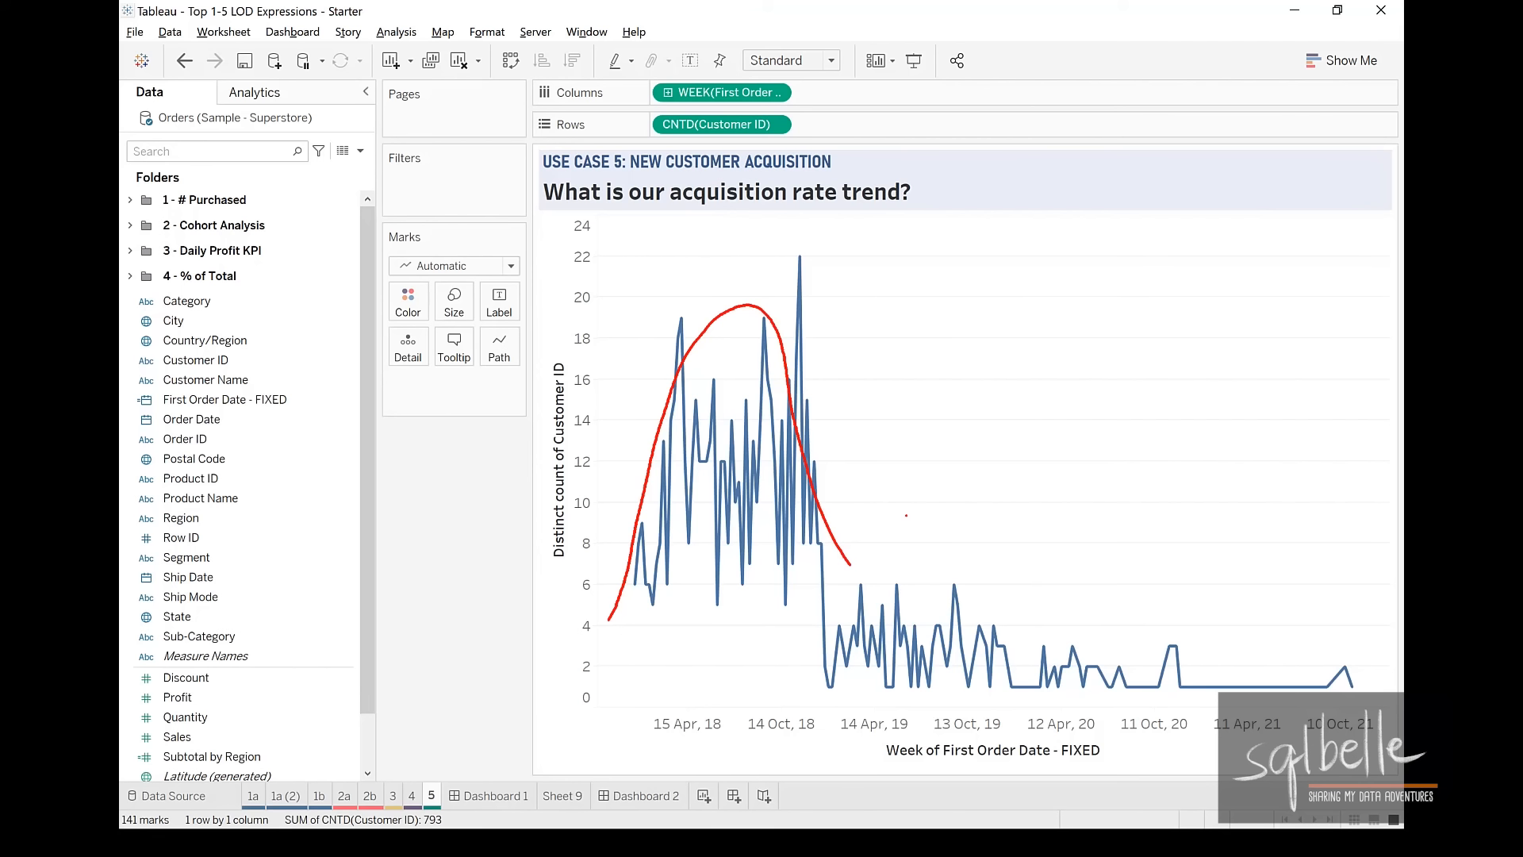
pyautogui.moveTo(790, 397)
pyautogui.mouseDown()
pyautogui.moveTo(825, 568)
pyautogui.moveTo(1194, 720)
pyautogui.moveTo(1351, 697)
pyautogui.mouseUp()
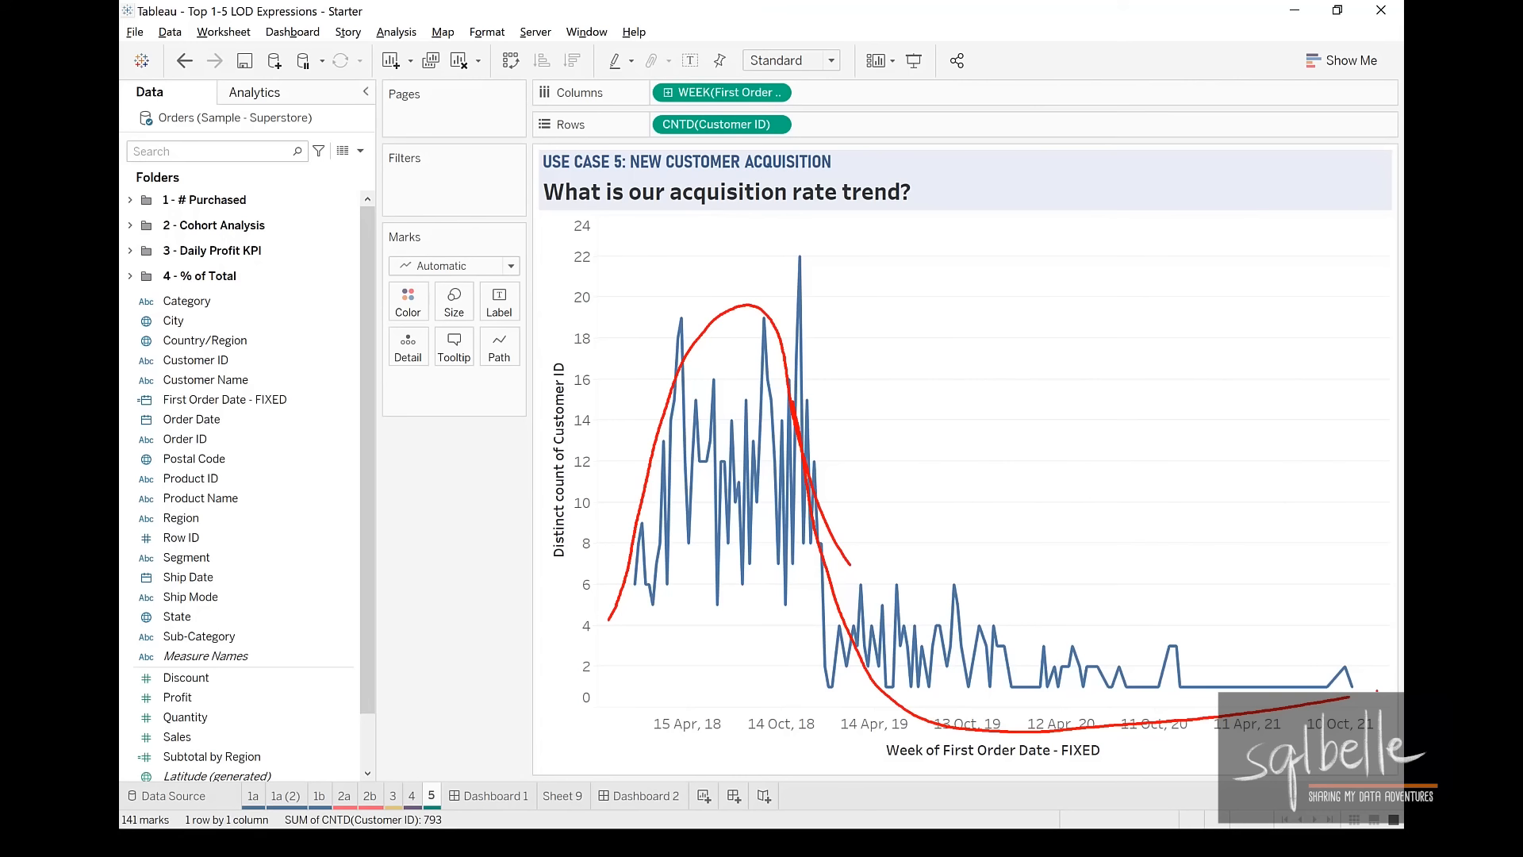
pyautogui.press('Escape')
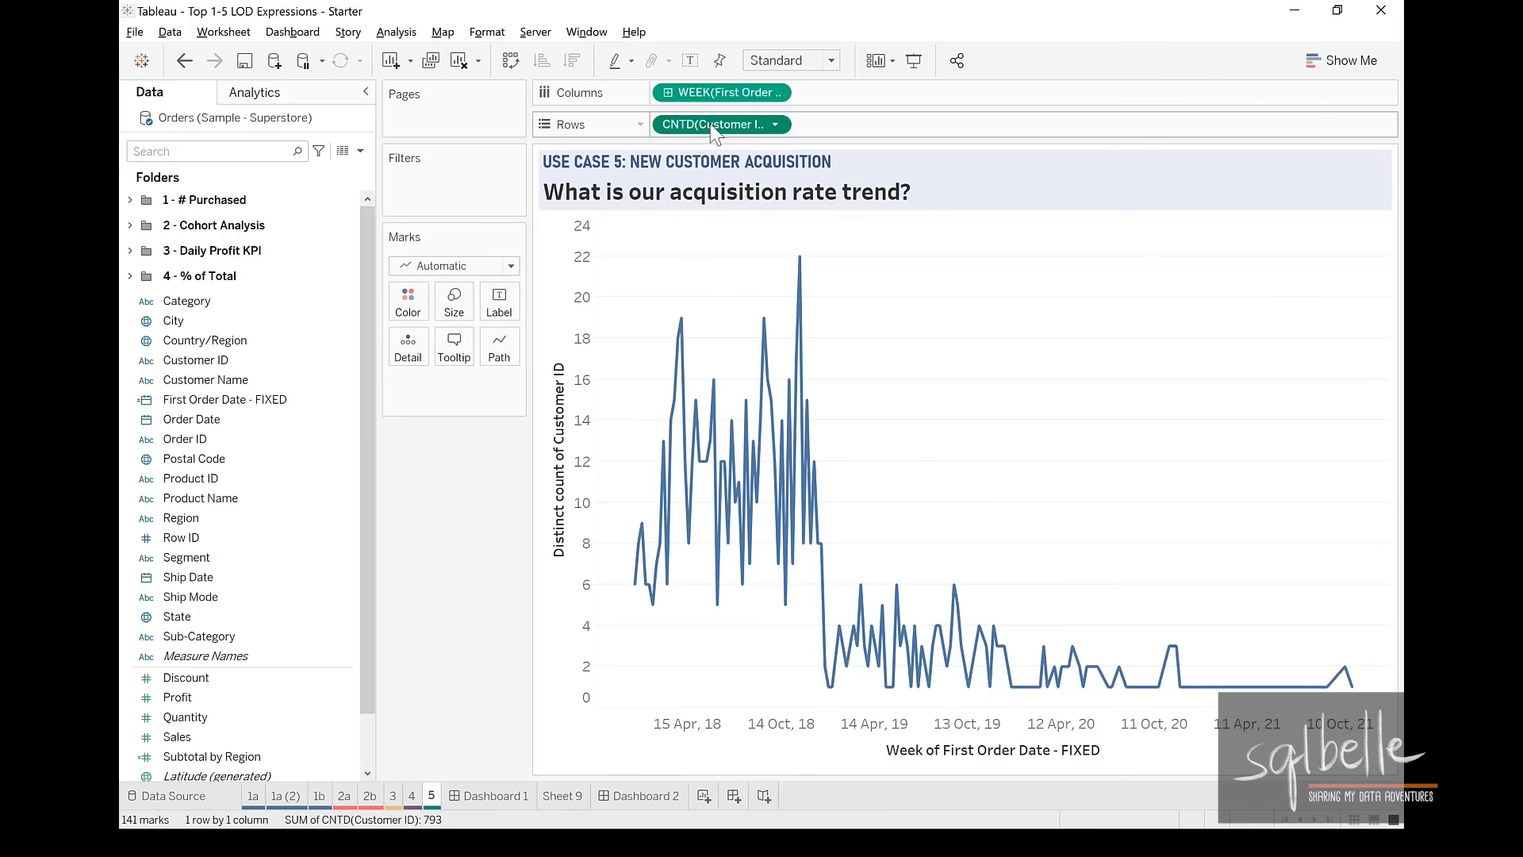
# - Duplicate the CNTD(Customer ID) measure on Rows and apply a Running Total quick table calculation to the copy
pyautogui.moveTo(708, 127); pyautogui.dragTo(837, 128)
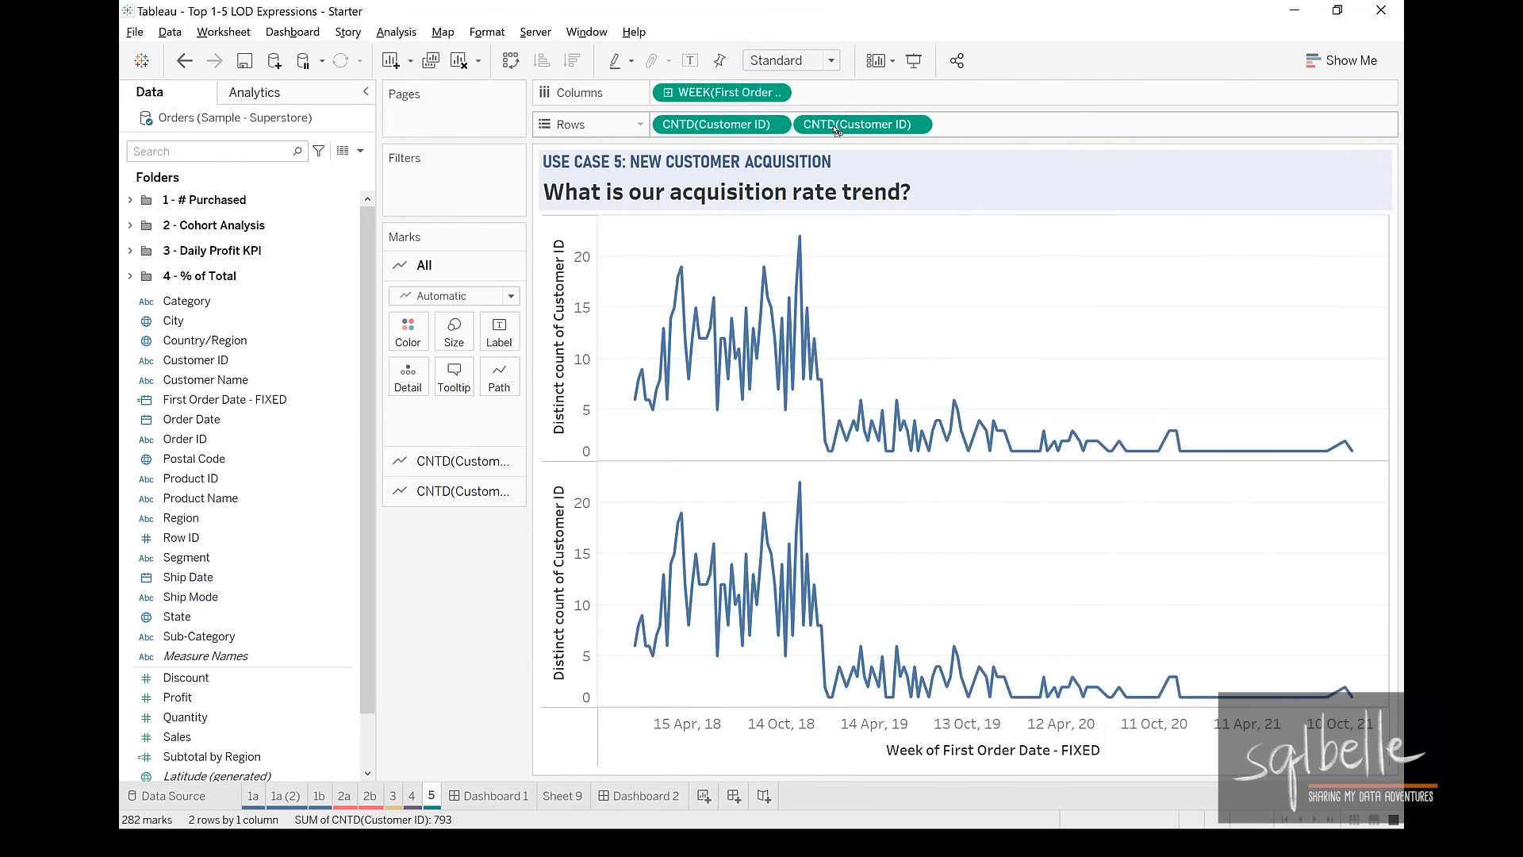
pyautogui.click(916, 126)
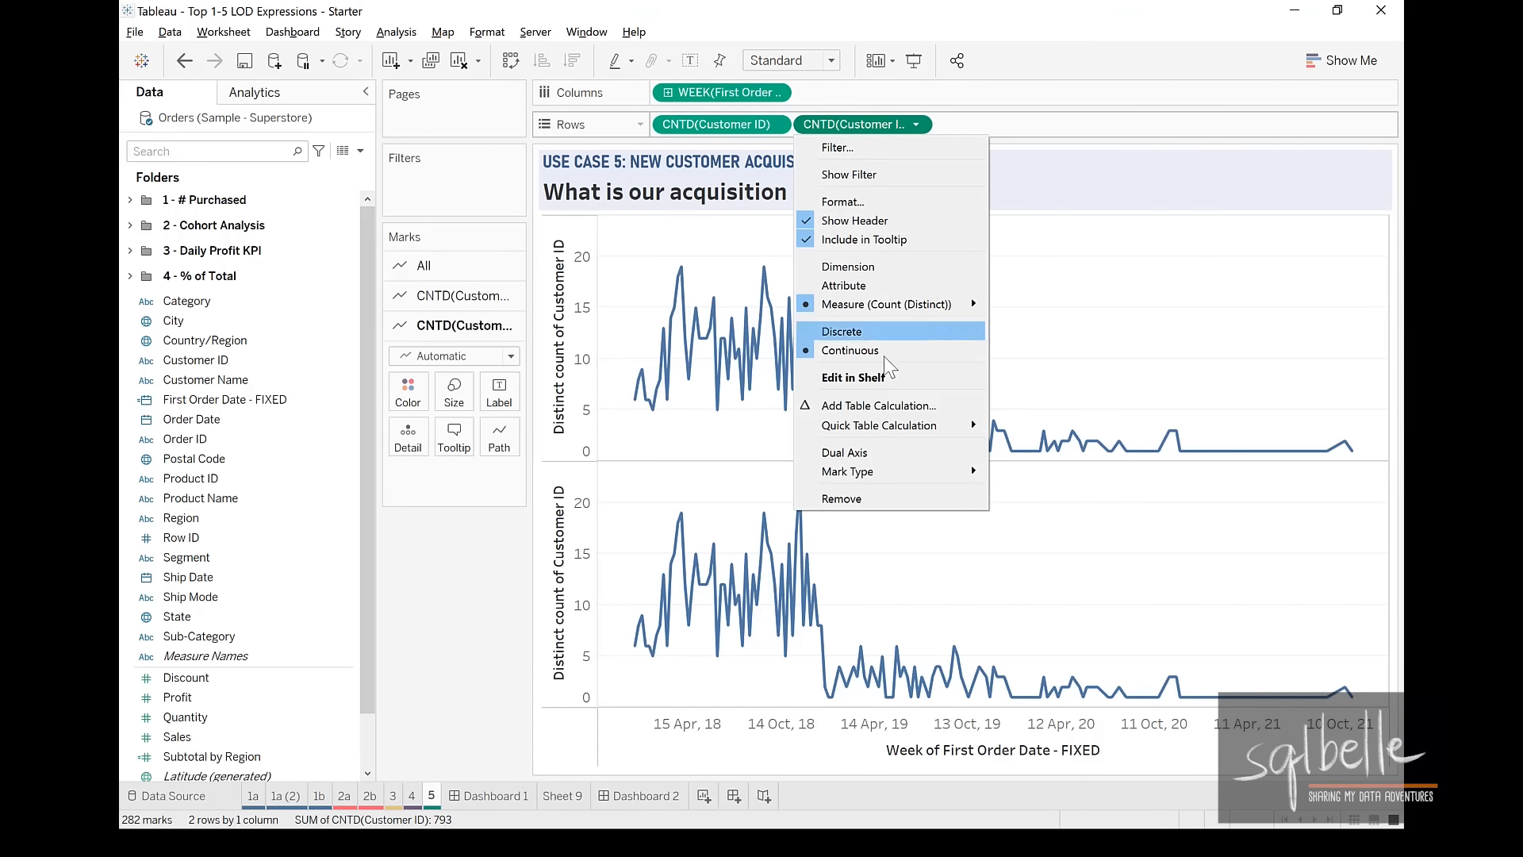
pyautogui.moveTo(882, 428)
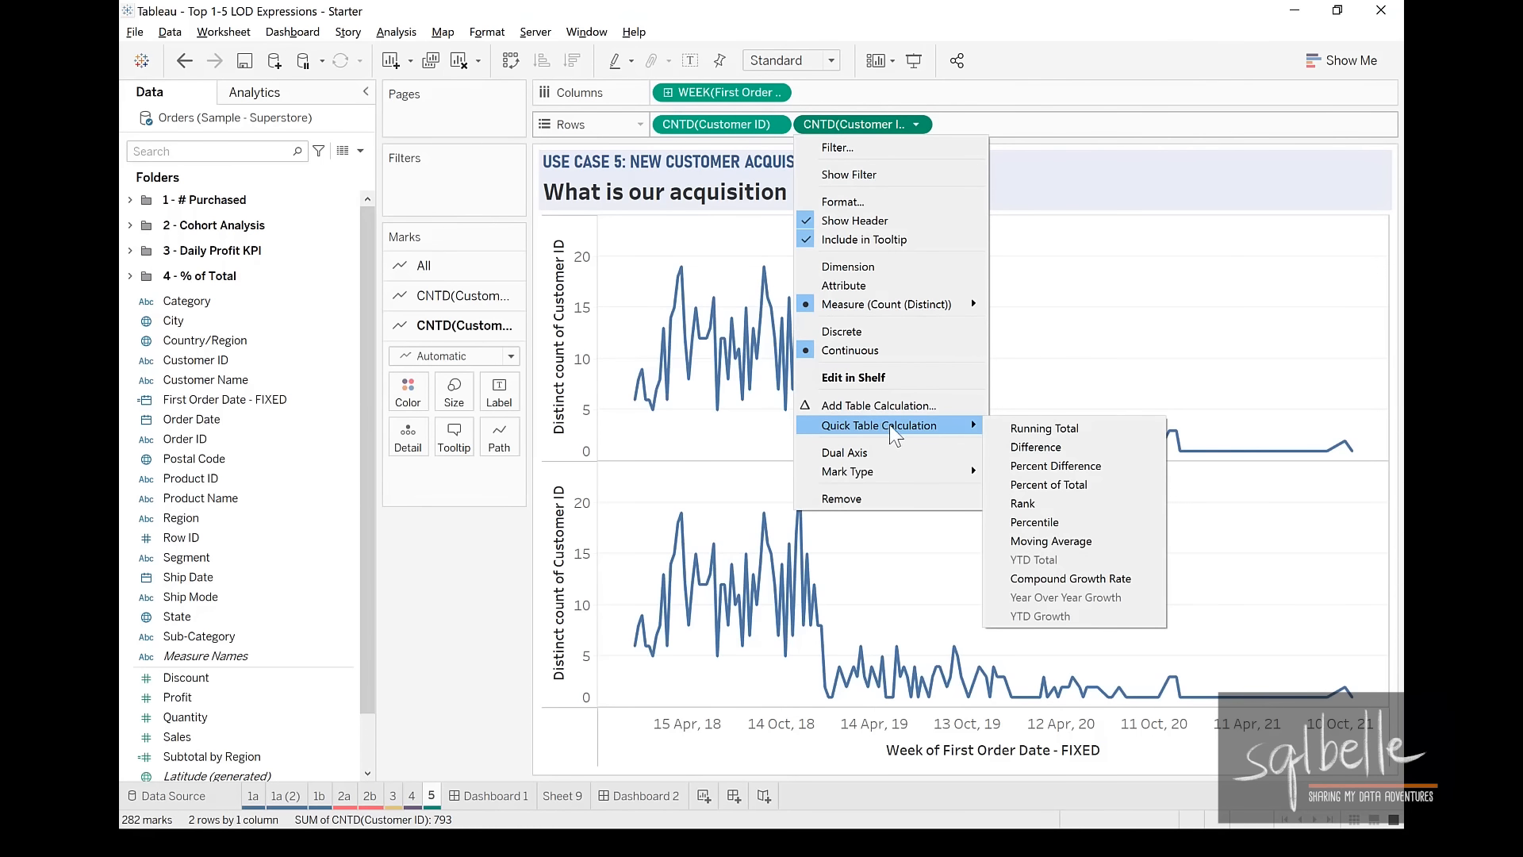
pyautogui.click(1035, 429)
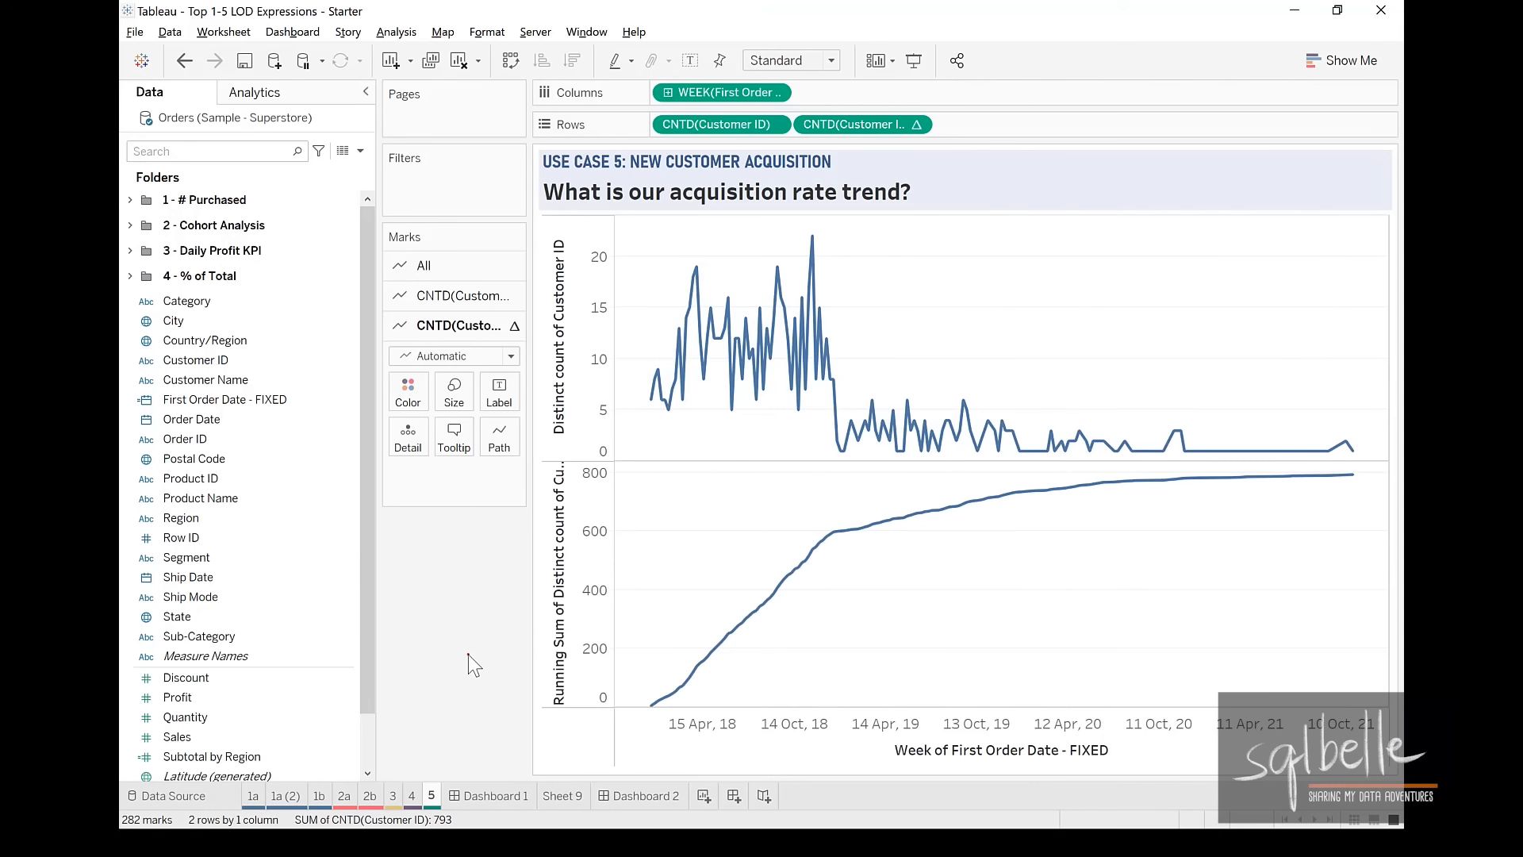
pyautogui.moveTo(631, 698)
pyautogui.mouseDown()
pyautogui.moveTo(801, 521)
pyautogui.moveTo(801, 544)
pyautogui.mouseUp()
pyautogui.moveTo(832, 490); pyautogui.dragTo(851, 752)
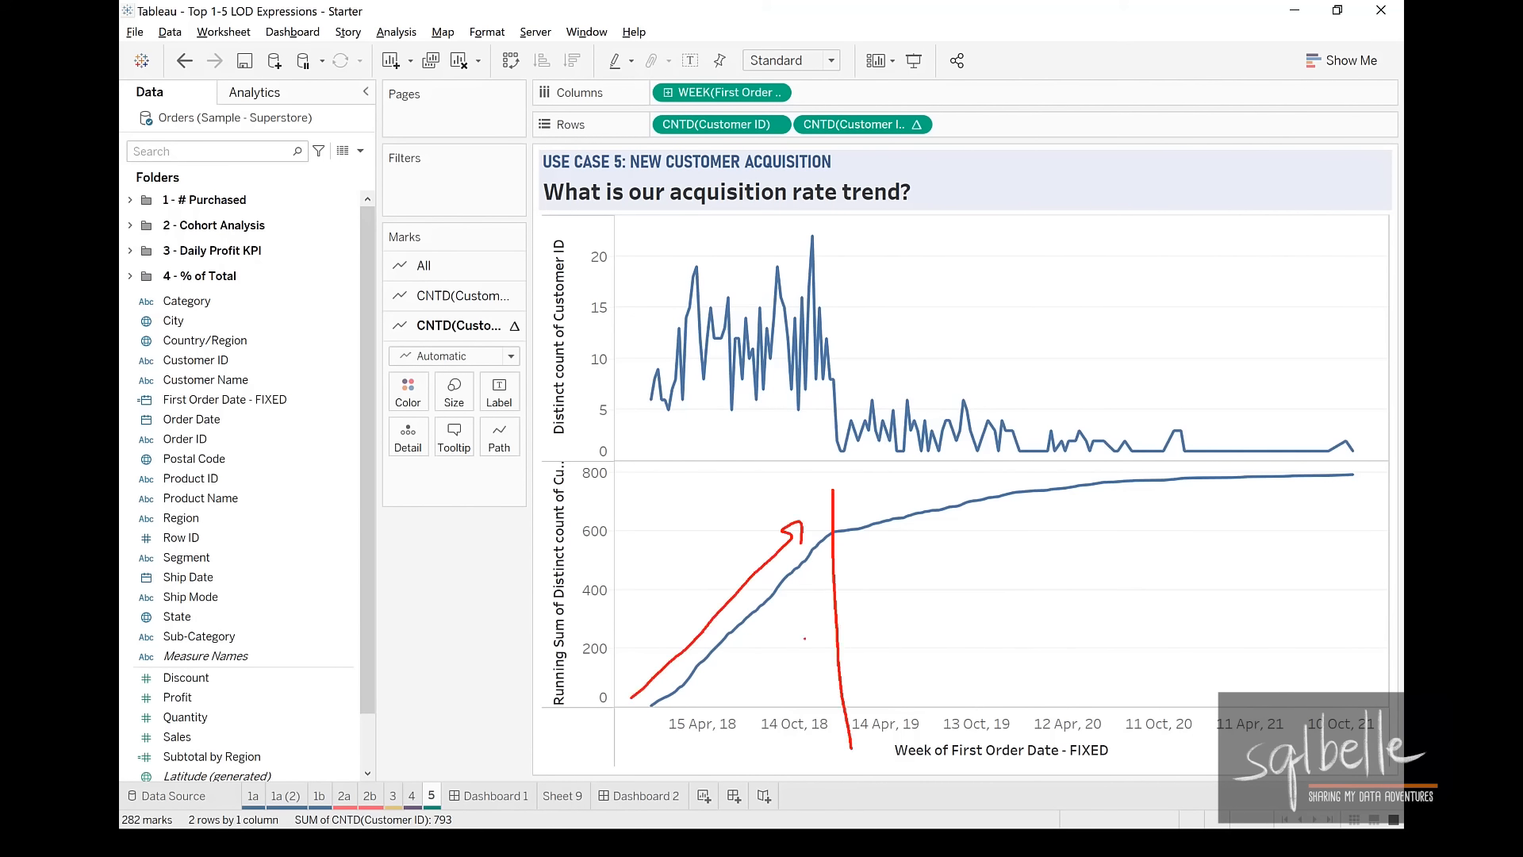
pyautogui.moveTo(853, 509)
pyautogui.mouseDown()
pyautogui.moveTo(1118, 463)
pyautogui.moveTo(1285, 488)
pyautogui.mouseUp()
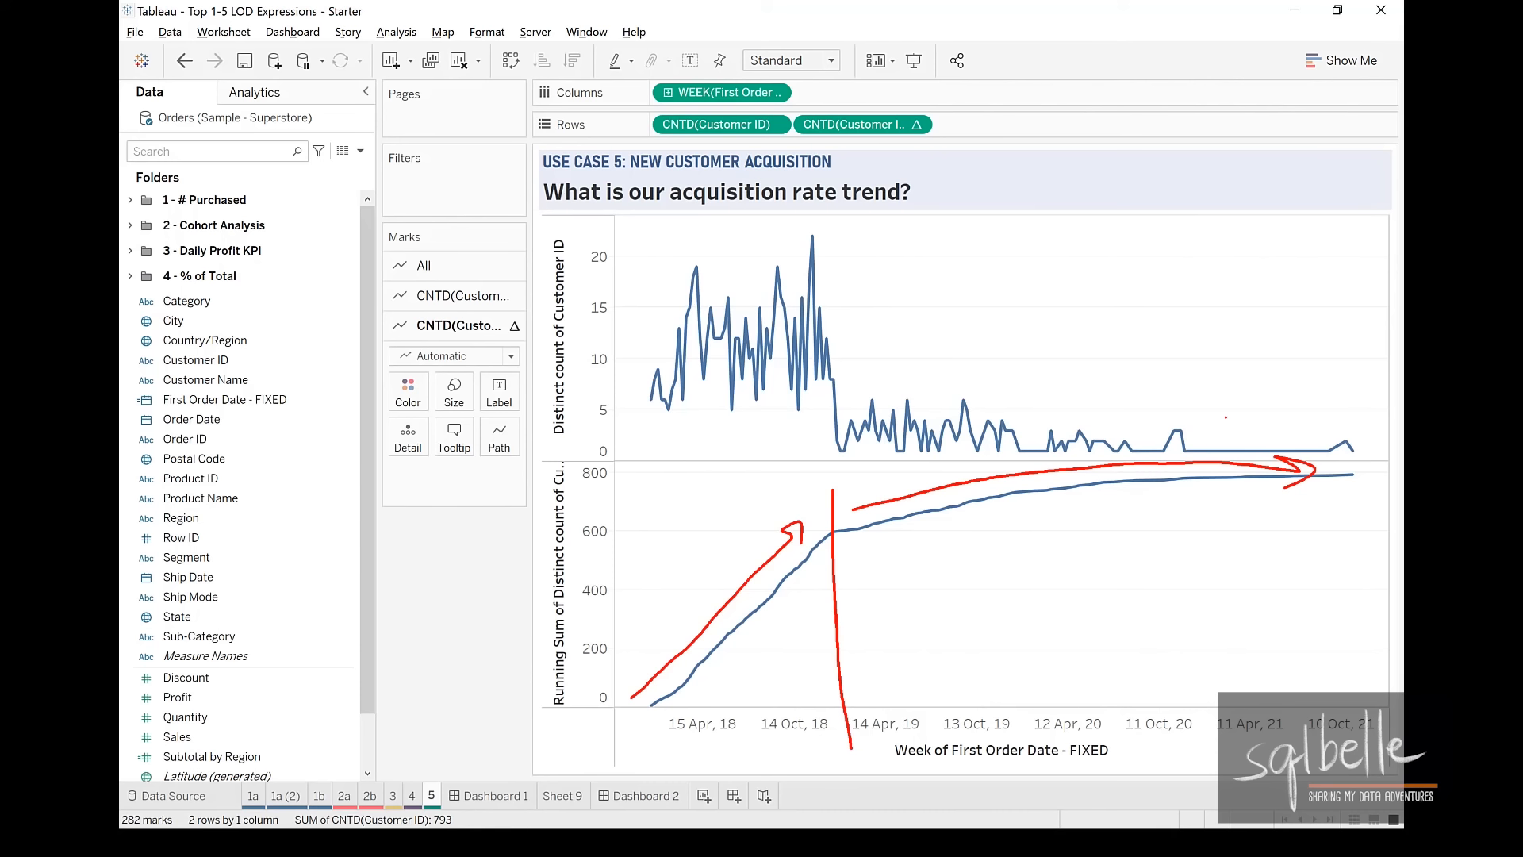
pyautogui.press('Escape')
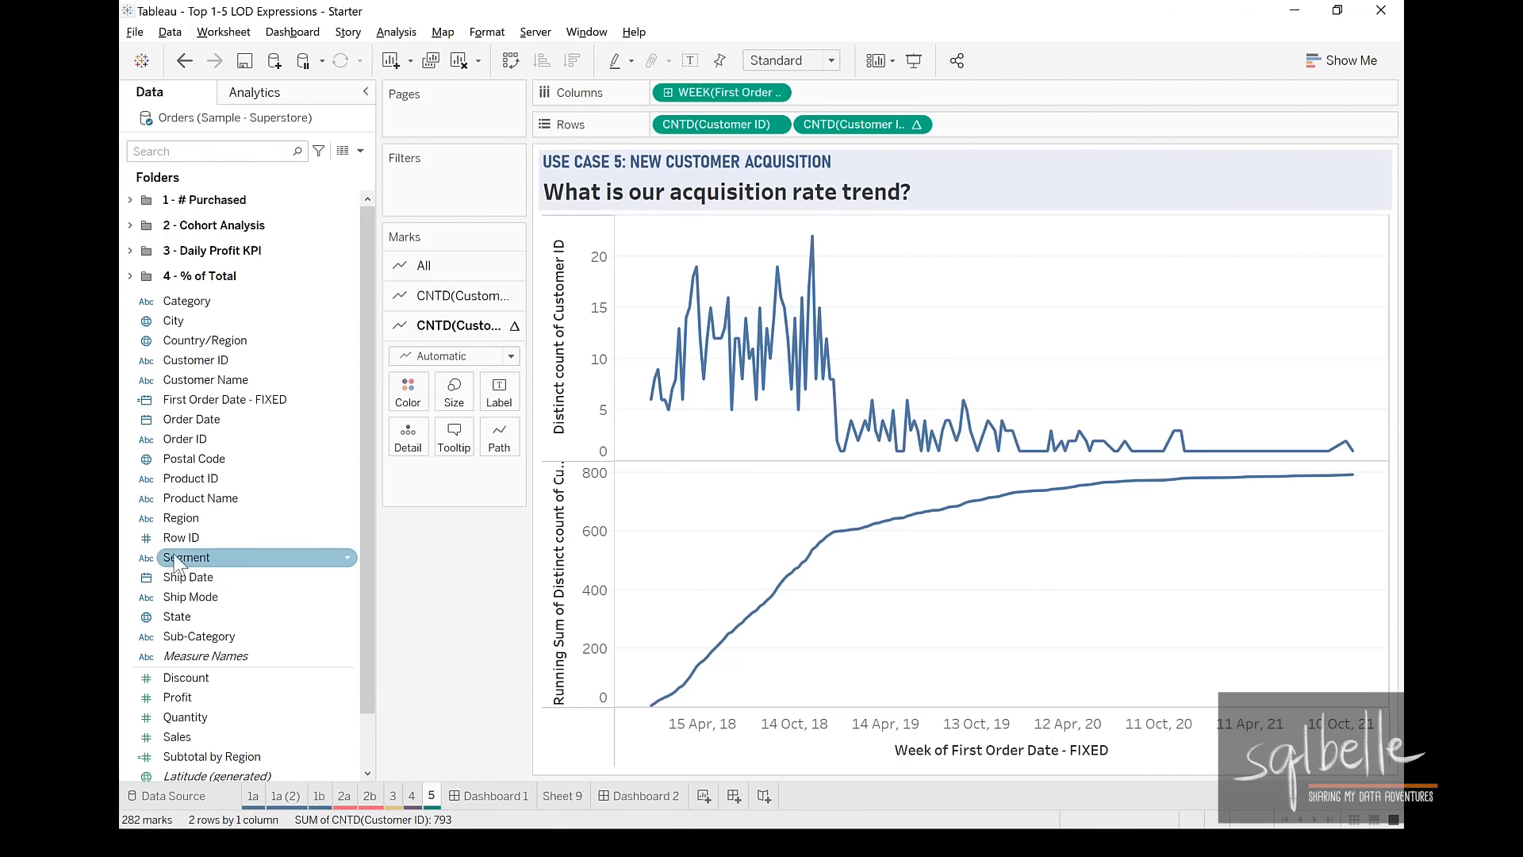
# - Try coloring the running total line by Segment, and replace Segment with Region as its color field
pyautogui.moveTo(175, 563); pyautogui.dragTo(403, 397)
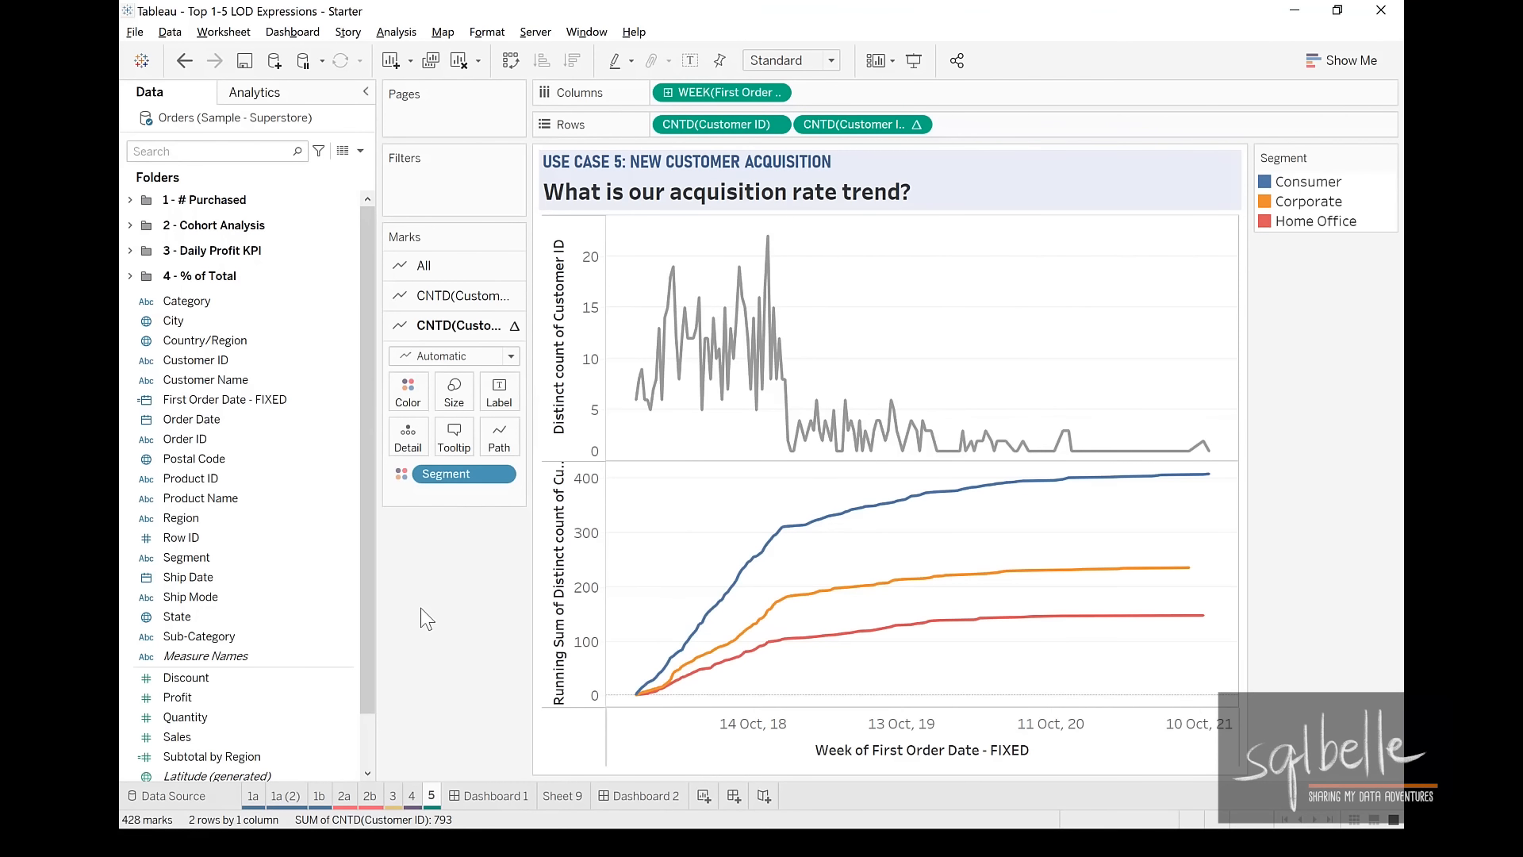
pyautogui.moveTo(438, 473); pyautogui.dragTo(442, 598)
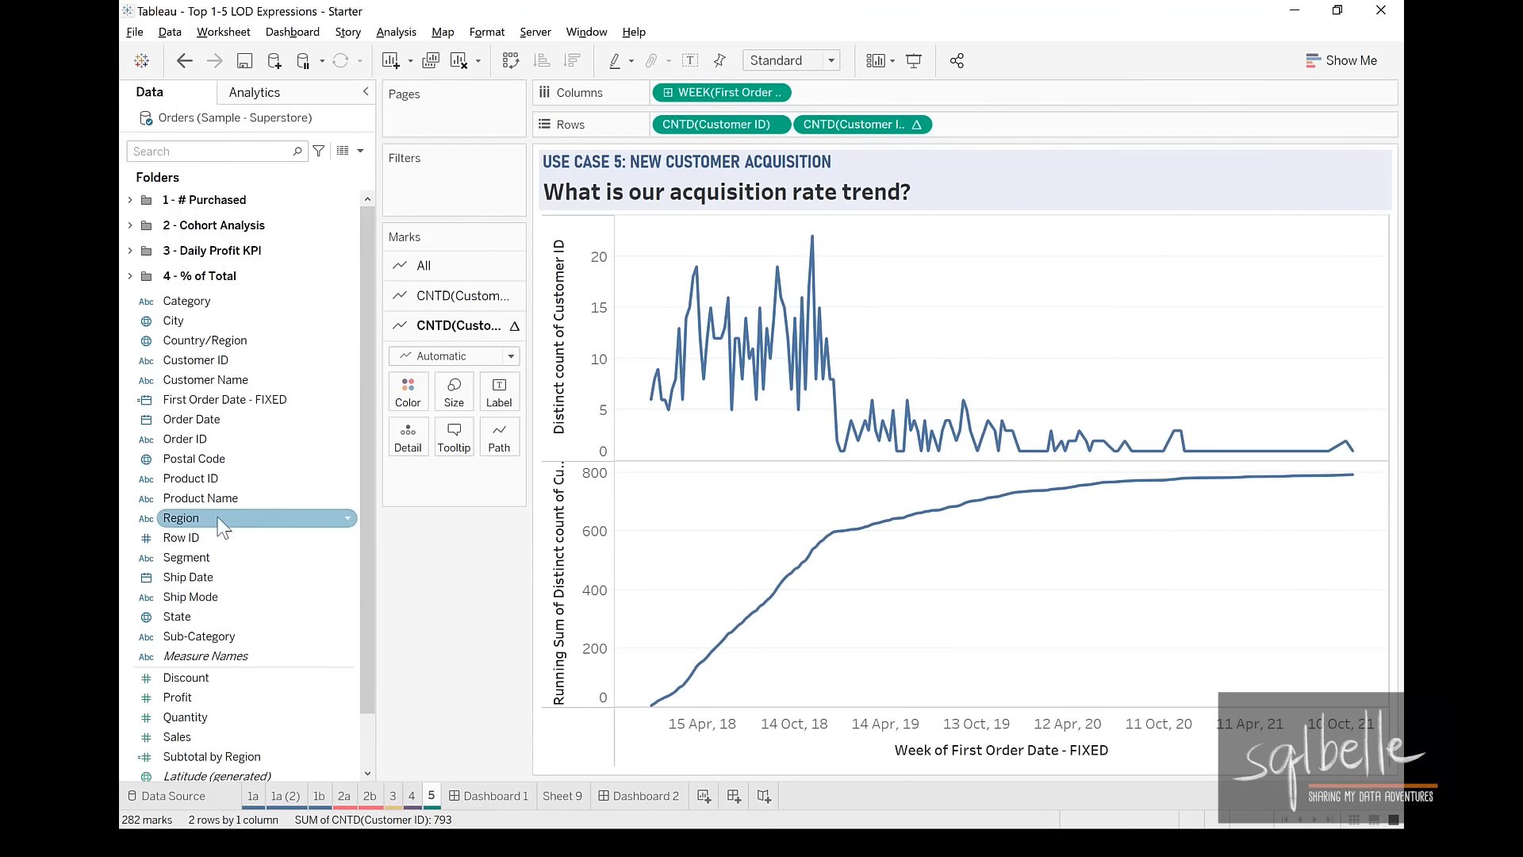
pyautogui.moveTo(182, 521); pyautogui.dragTo(407, 400)
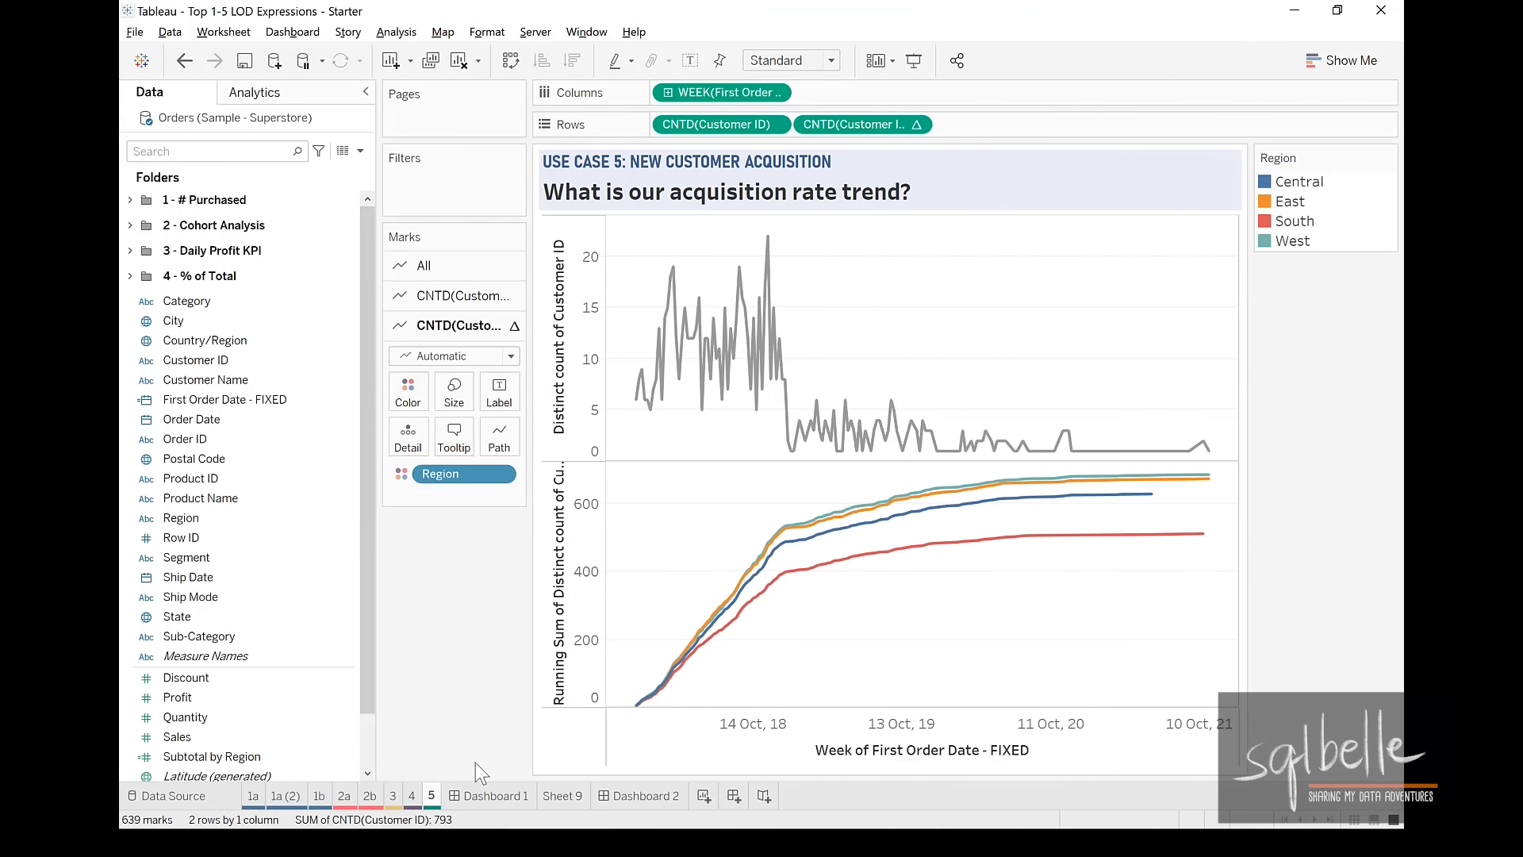